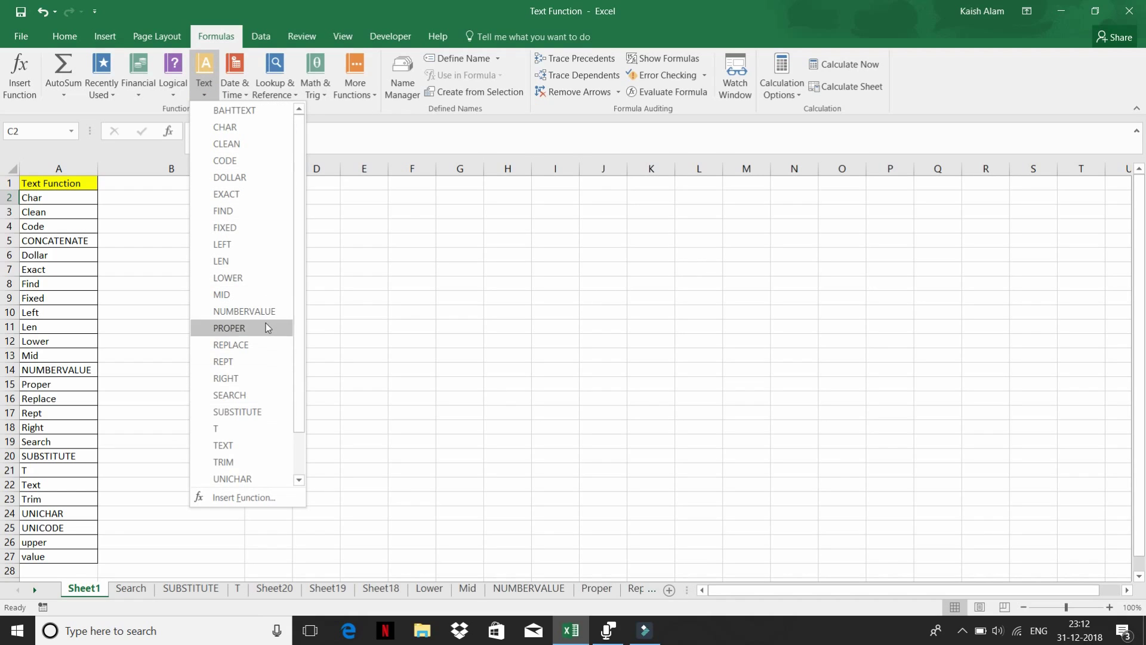
# - Browse the Formulas > Text function list
pyautogui.scroll(-1, 266, 316)
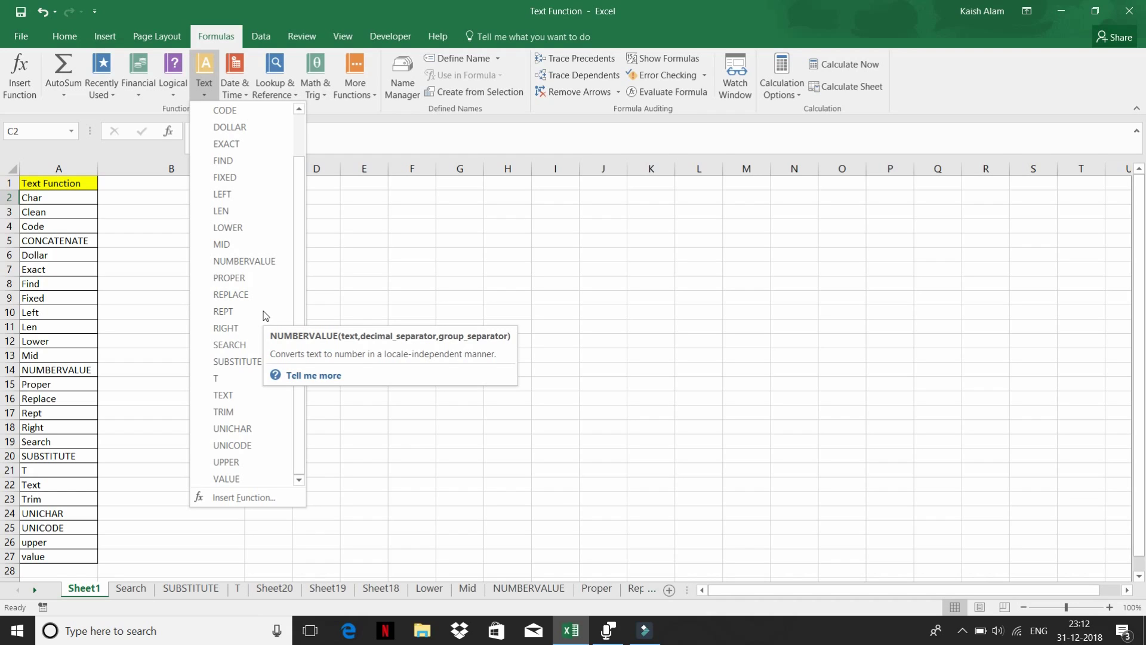
pyautogui.click(153, 230)
pyautogui.click(150, 185)
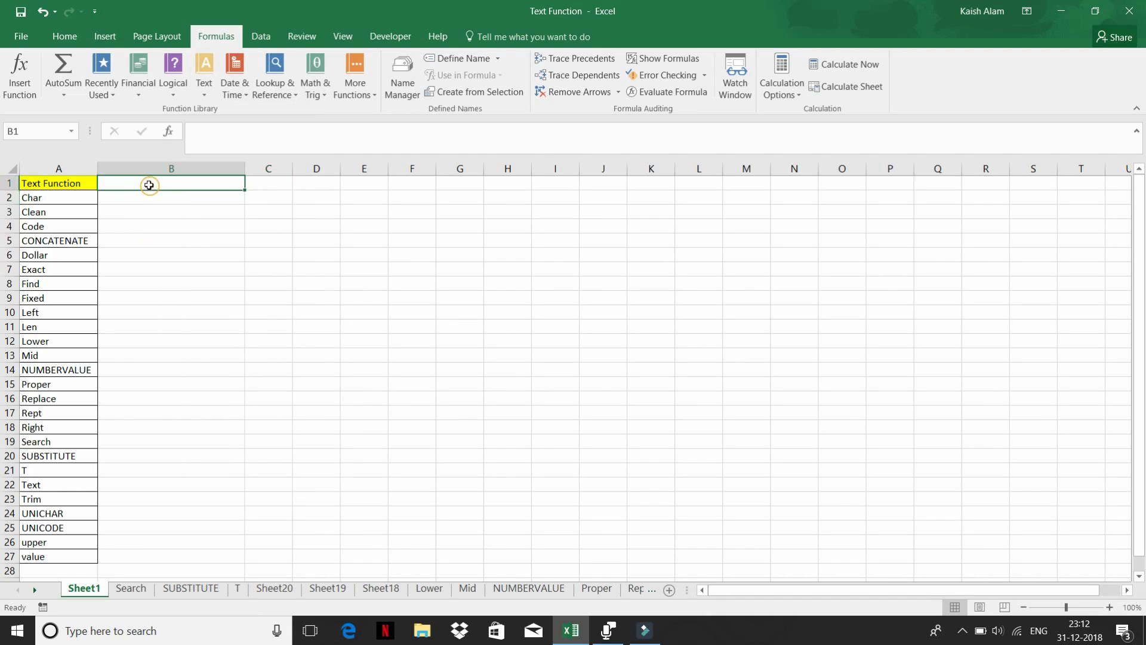
pyautogui.click(205, 87)
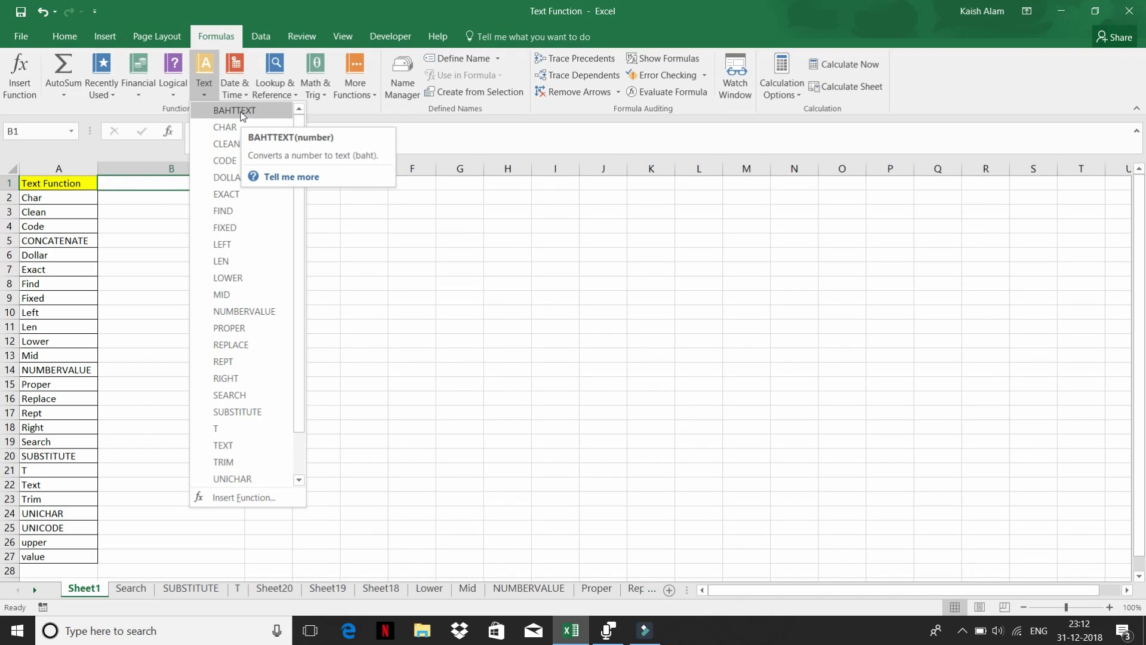
pyautogui.click(352, 225)
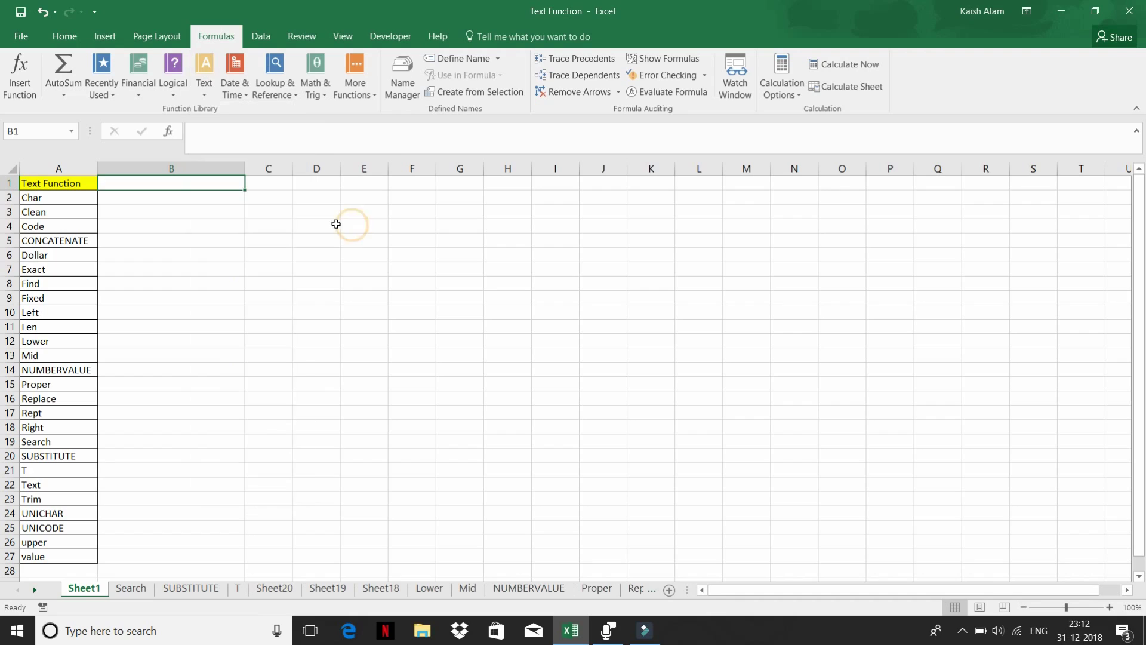
# - Enter 123456 in C3 and a BAHTTEXT formula on C3 in D3
pyautogui.click(257, 207)
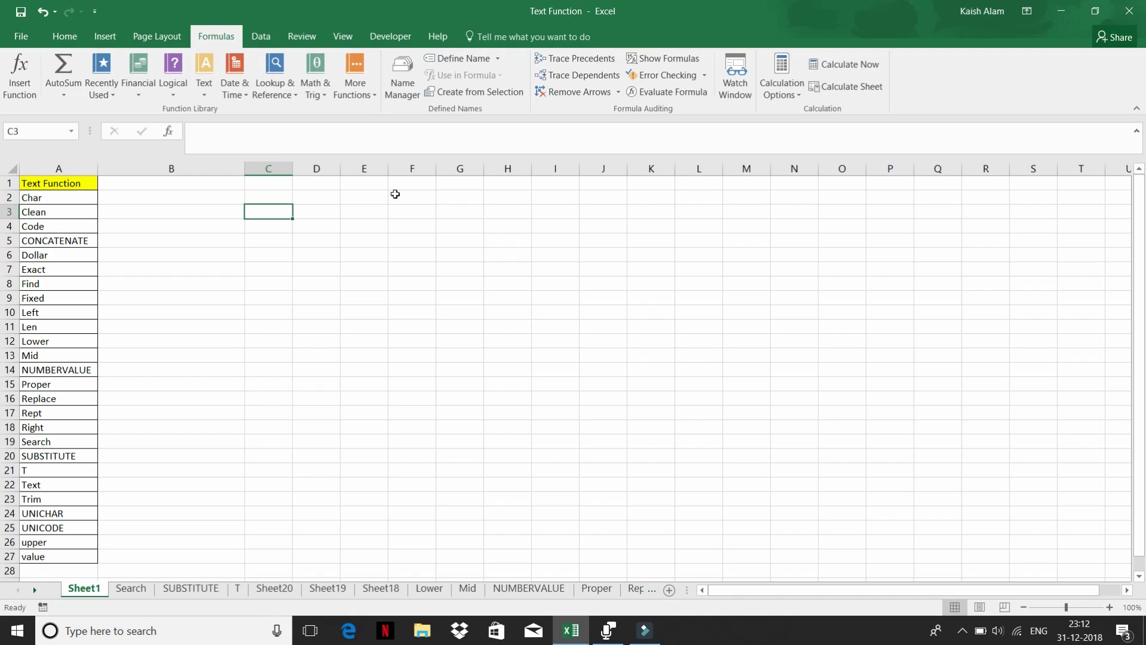
pyautogui.write('123456')
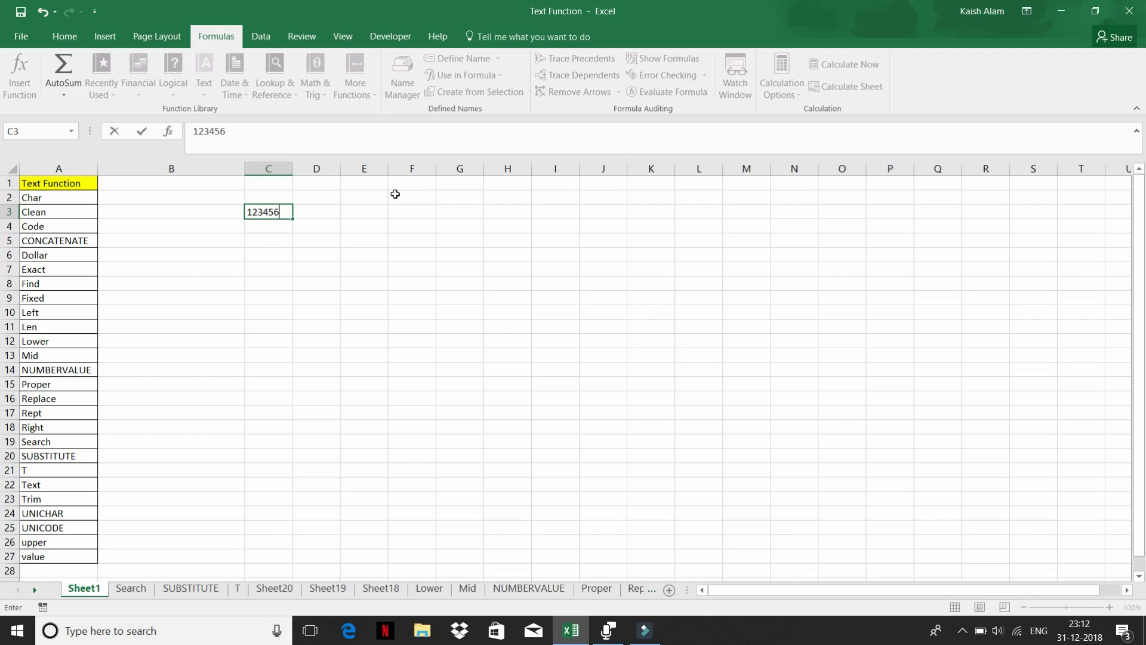
pyautogui.press('Tab')
pyautogui.write('=')
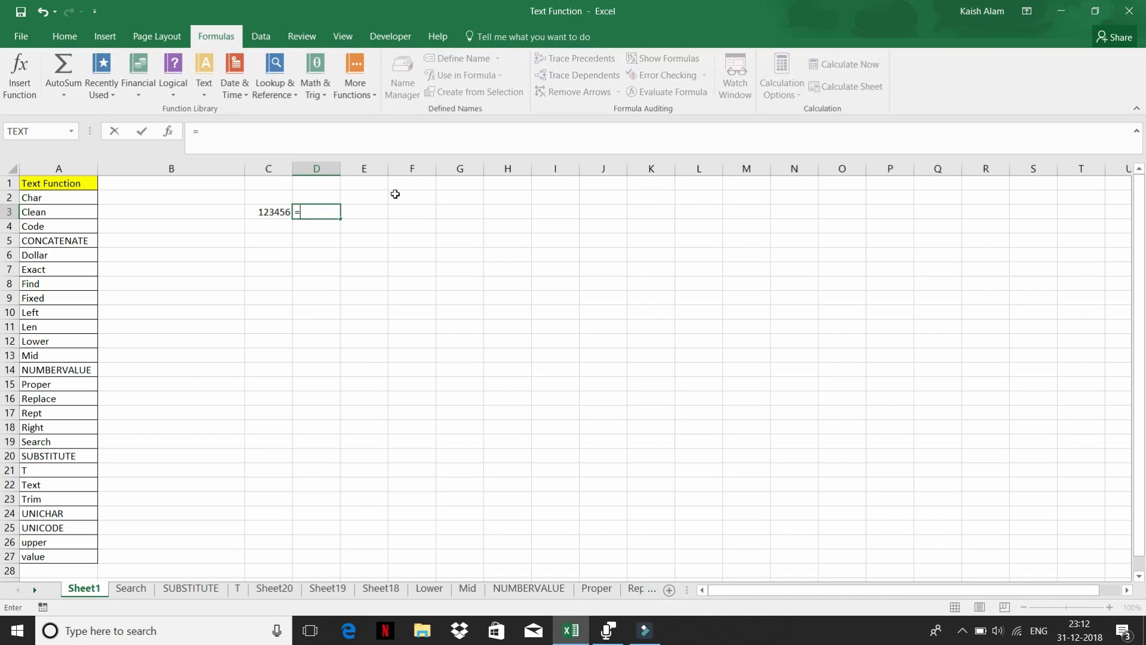
pyautogui.write('te')
pyautogui.press('BackSpace')
pyautogui.press('BackSpace')
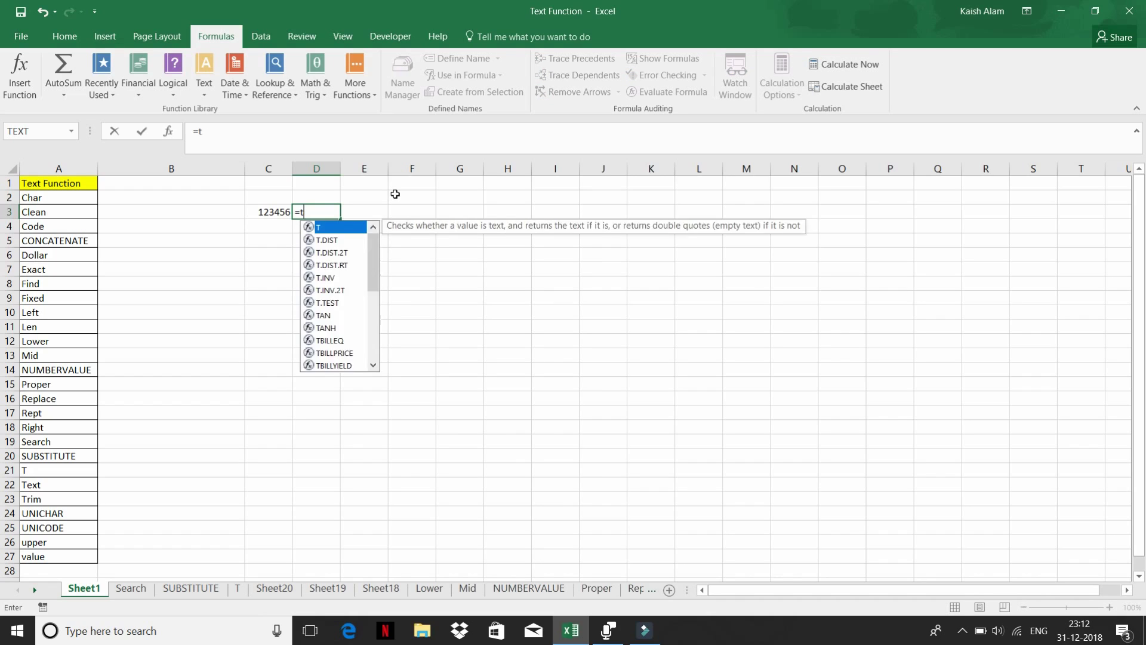
pyautogui.write('ba')
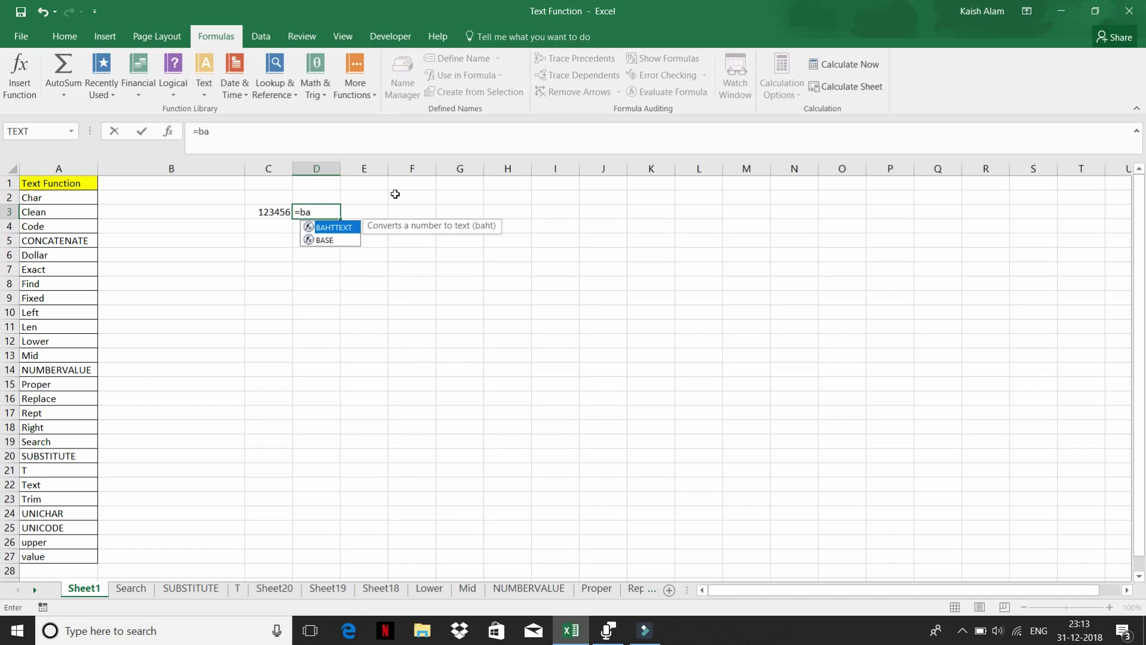
pyautogui.press('Tab')
pyautogui.press('Left')
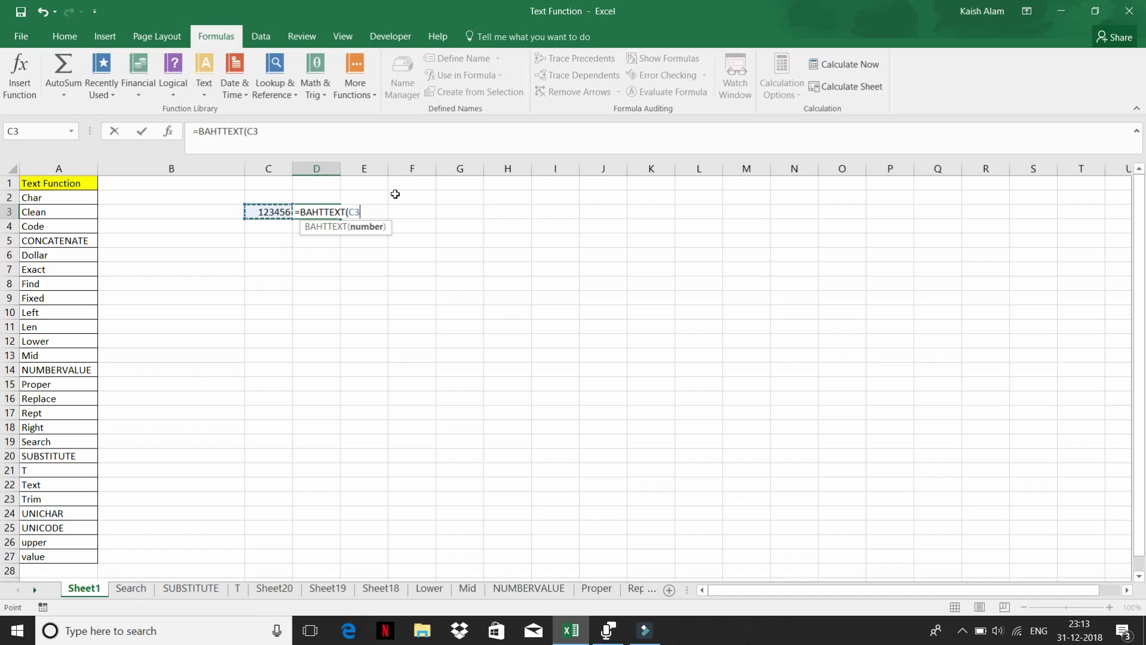
pyautogui.press('Return')
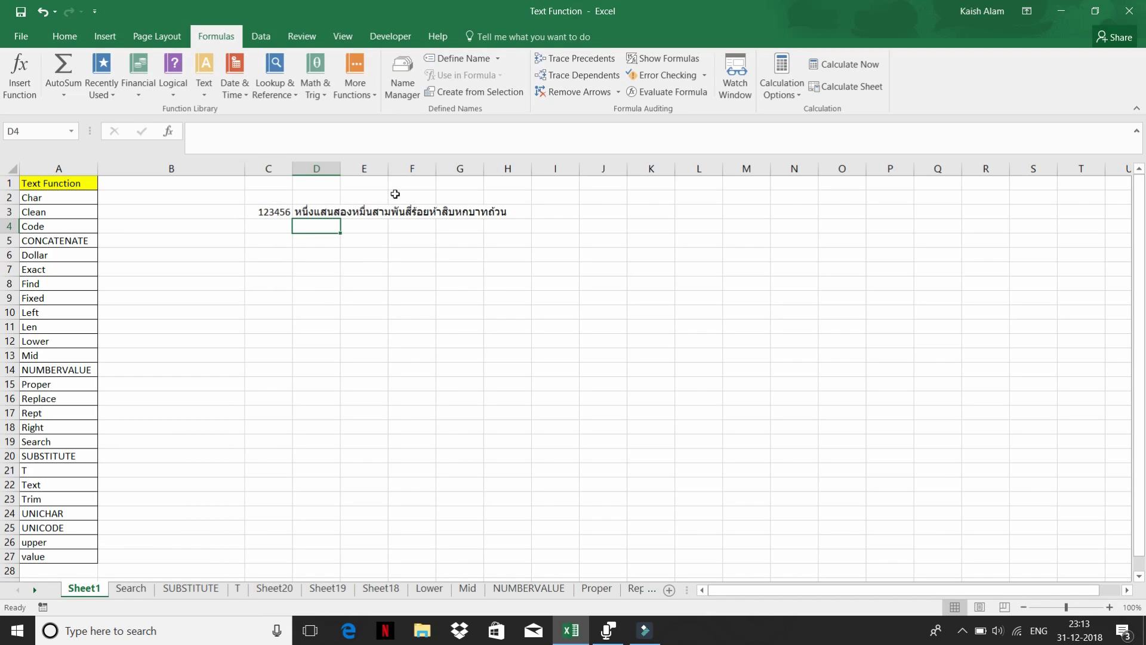
# - Change C3 to 1 to test the BAHTTEXT result
pyautogui.press('Up')
pyautogui.press('Left')
pyautogui.write('1')
pyautogui.press('Return')
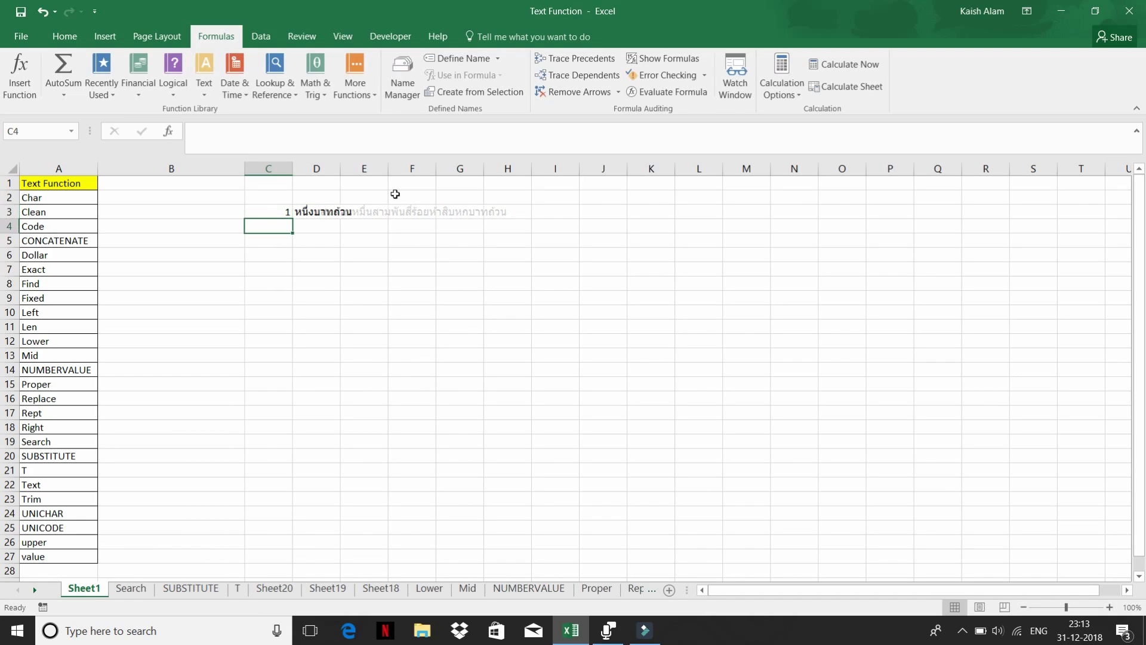
pyautogui.press('Up')
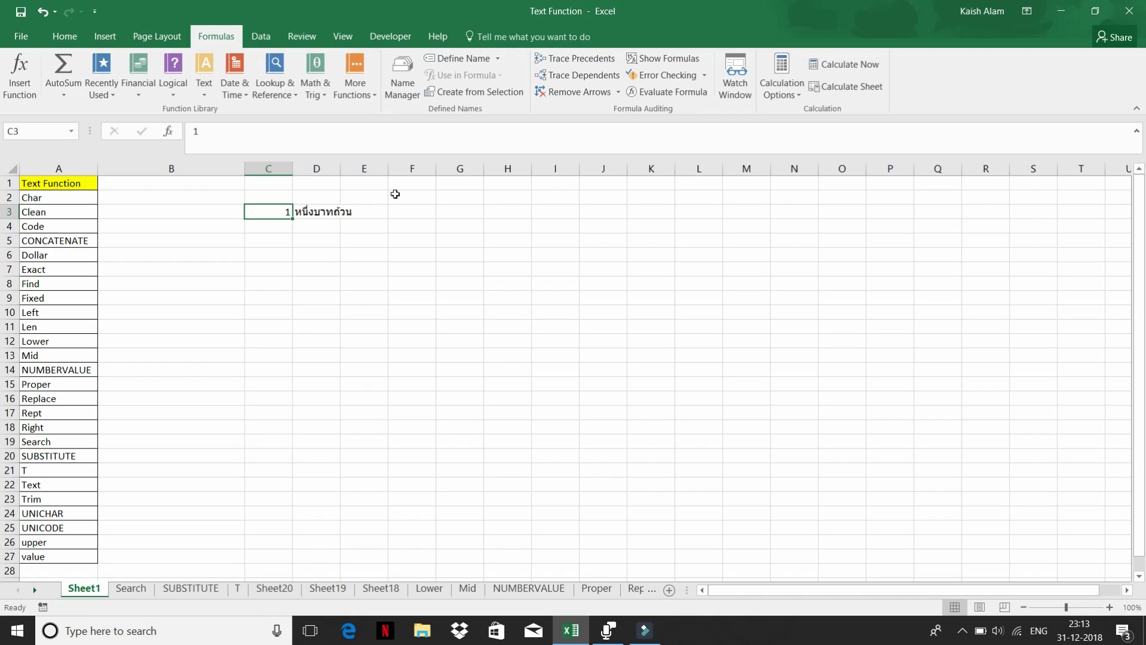
# - Clear the C3:D3 trial entries and browse the text function list again
pyautogui.click(328, 212)
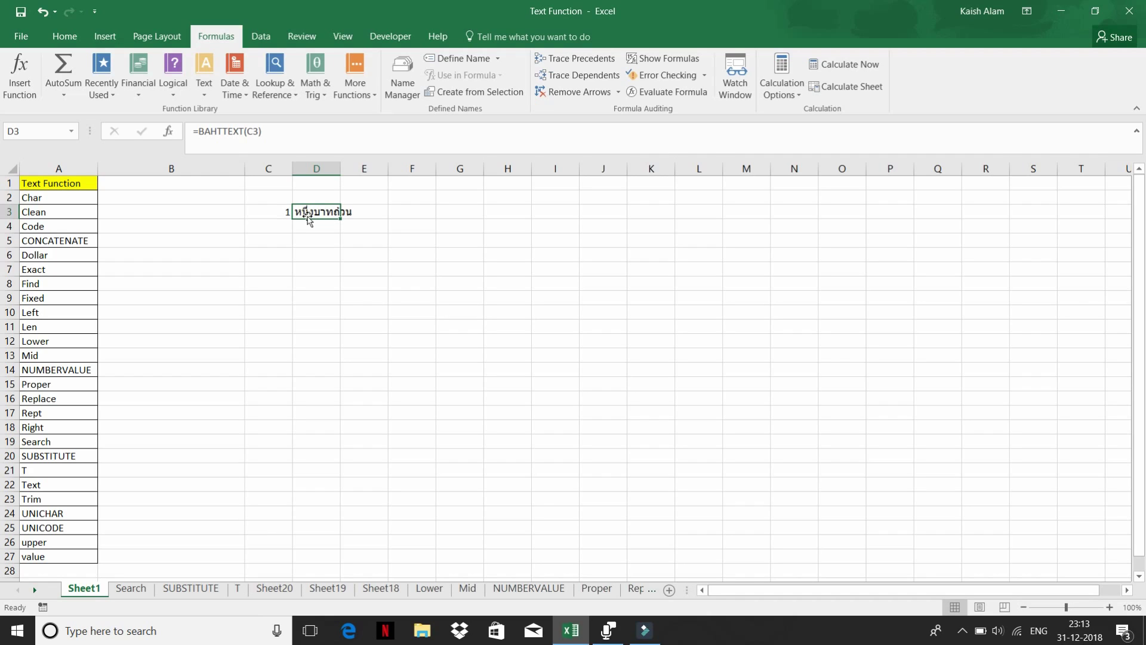
pyautogui.press('Left')
pyautogui.hotkey('shift', 'Right')
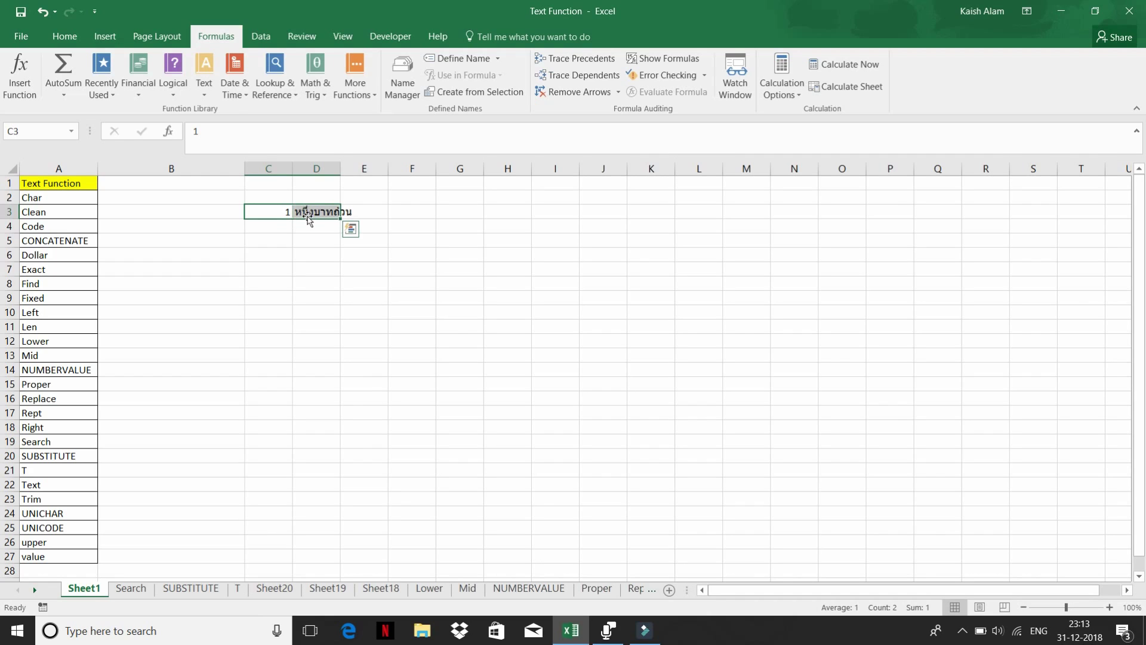
pyautogui.press('Delete')
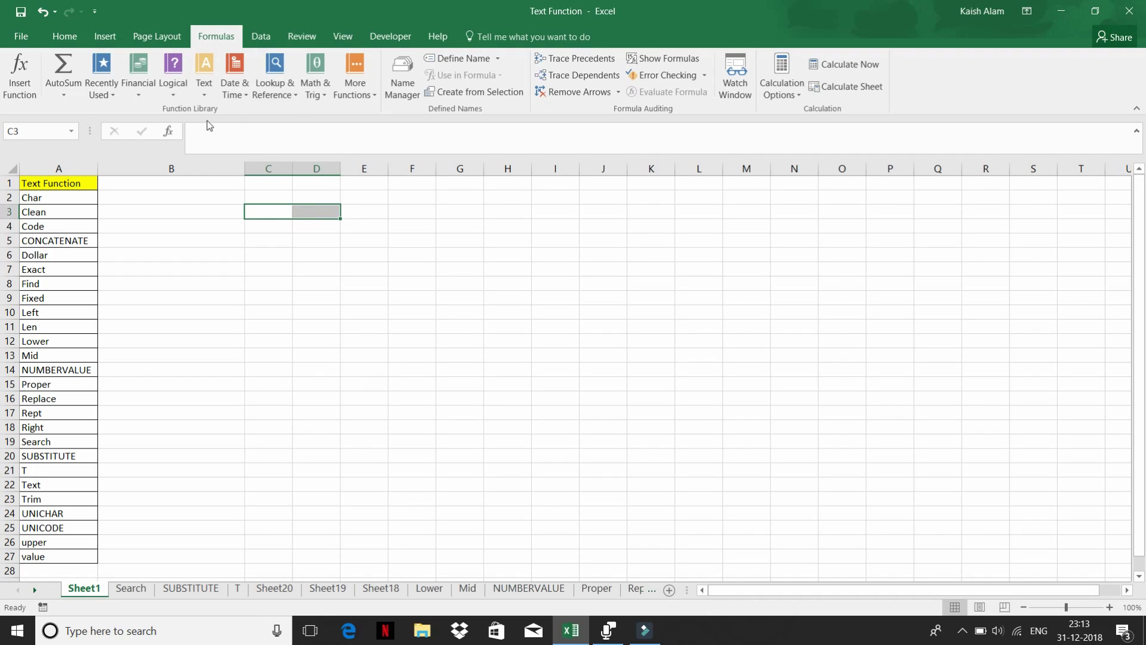
pyautogui.click(197, 210)
pyautogui.click(203, 89)
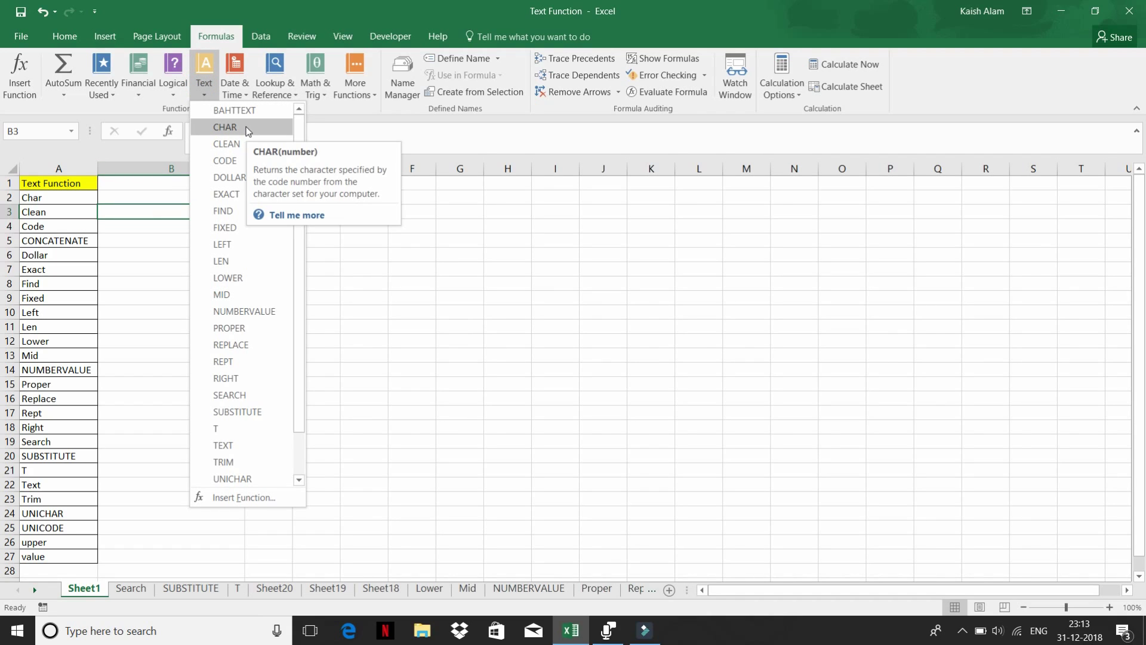
pyautogui.click(359, 231)
# - Enter 123 in D2 and =CHAR(D2) in E2, which returns {
pyautogui.click(296, 198)
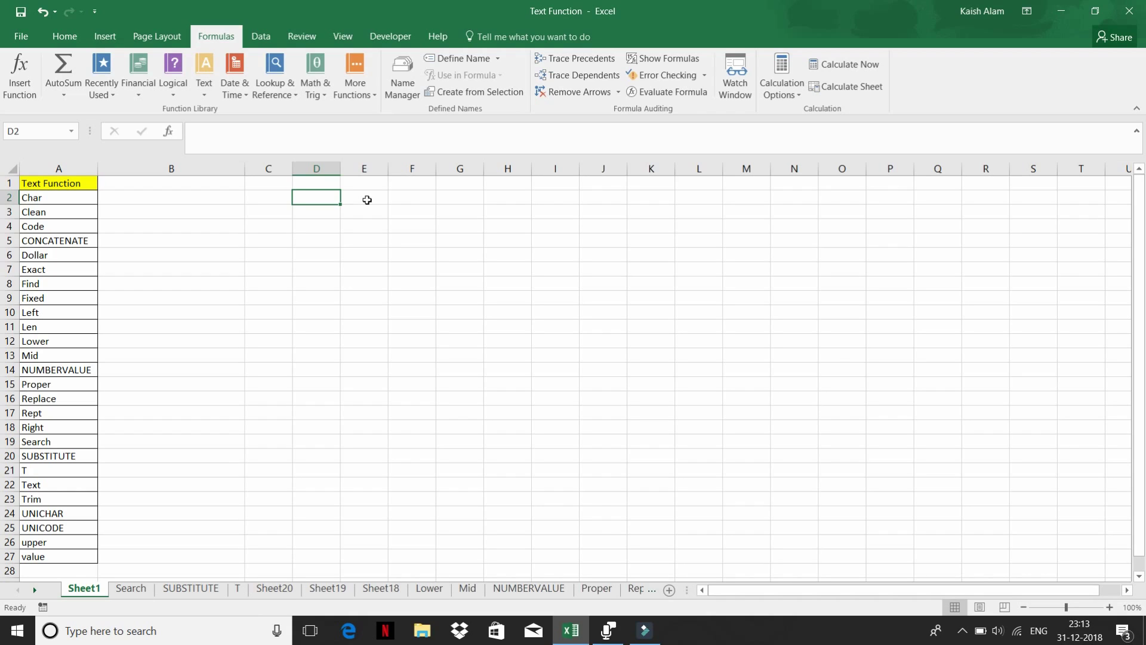
pyautogui.write('123')
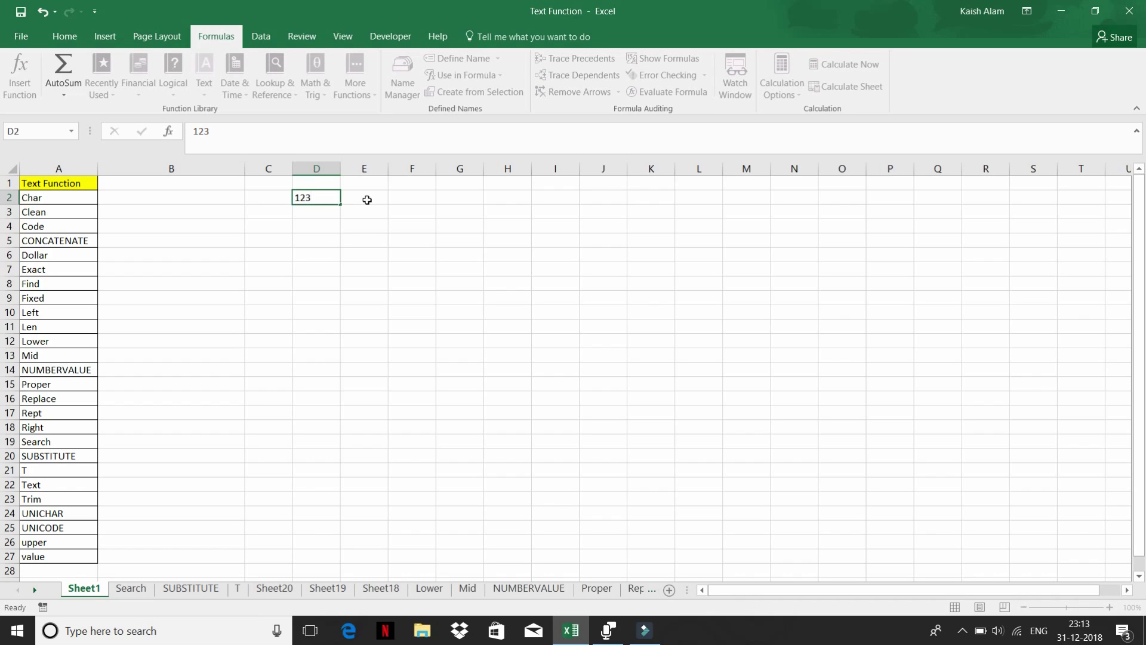
pyautogui.click(368, 200)
pyautogui.write('=char')
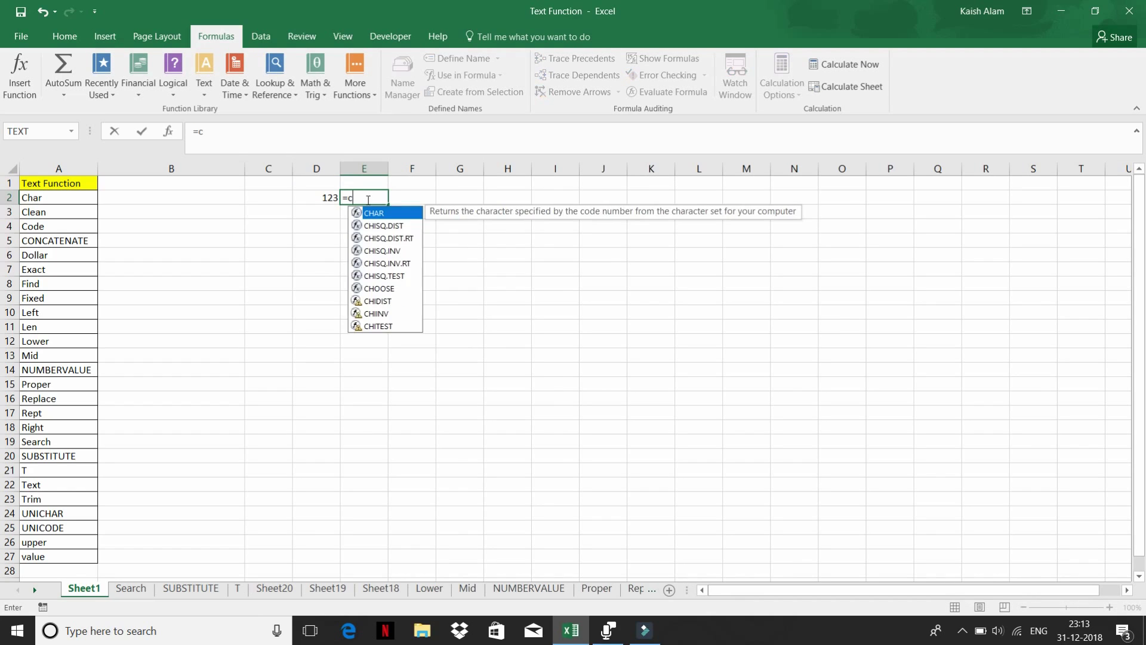
pyautogui.press('Tab')
pyautogui.write('d2')
pyautogui.press('Return')
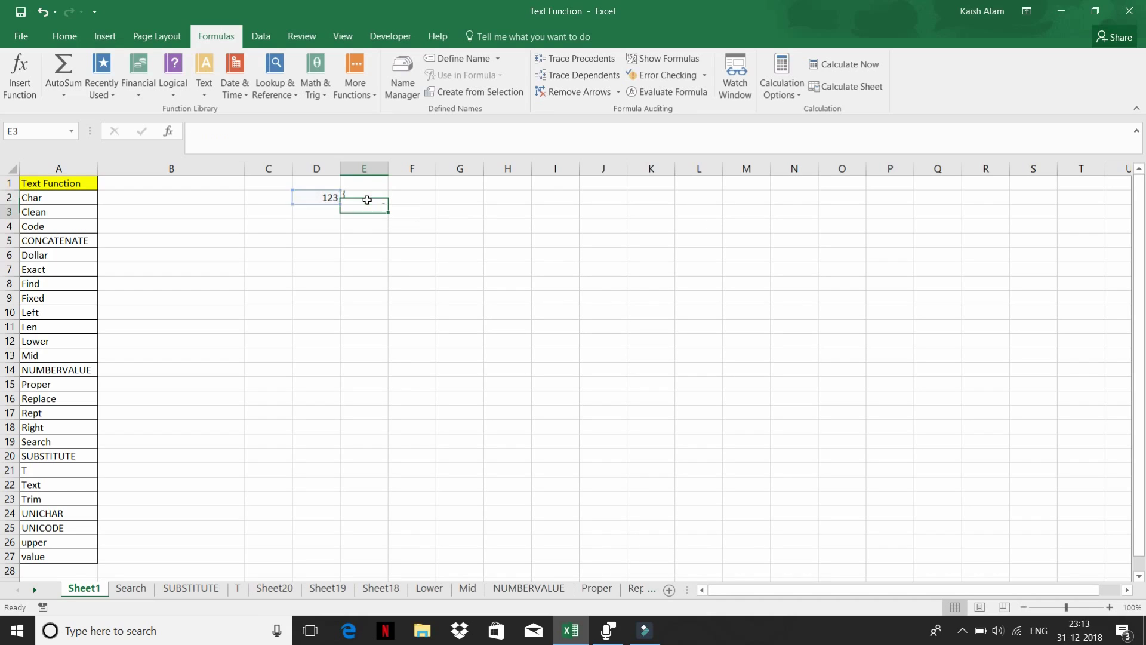
pyautogui.click(368, 200)
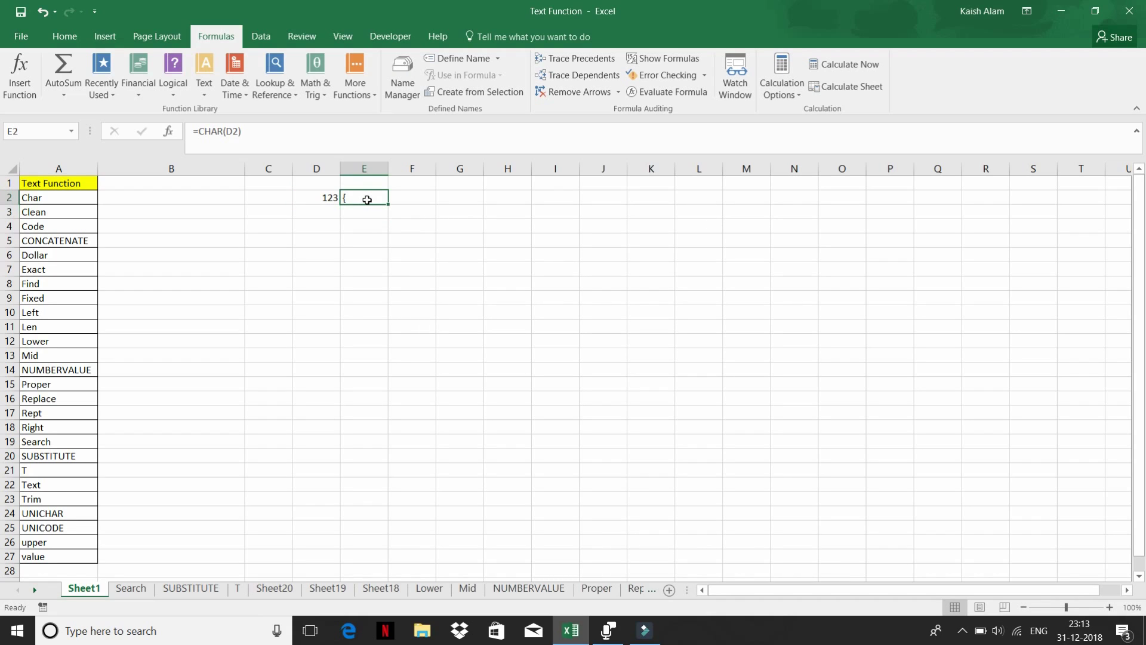
pyautogui.click(329, 198)
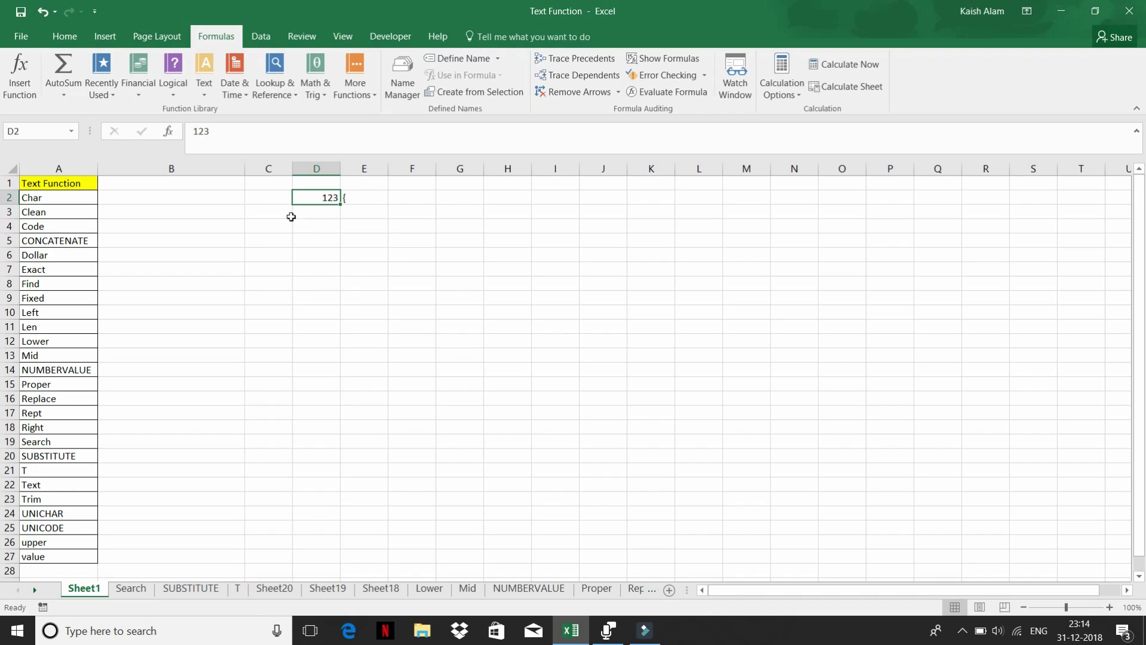
# - Enter the sample text sdse in D5
pyautogui.click(302, 239)
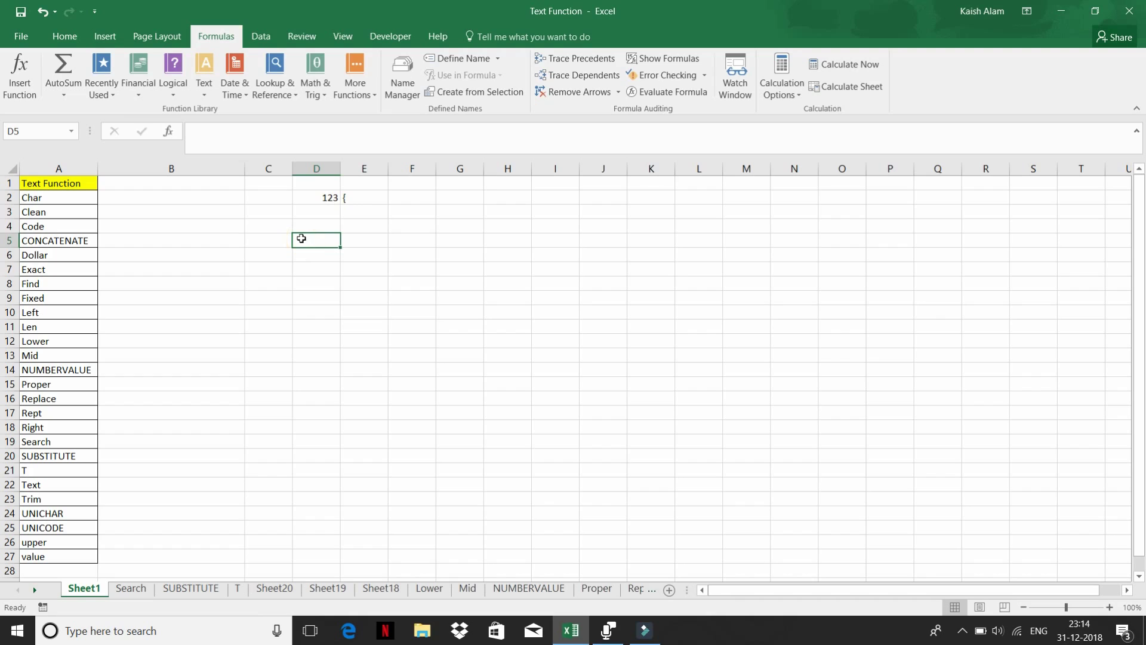
pyautogui.write('sdse')
pyautogui.press('Return')
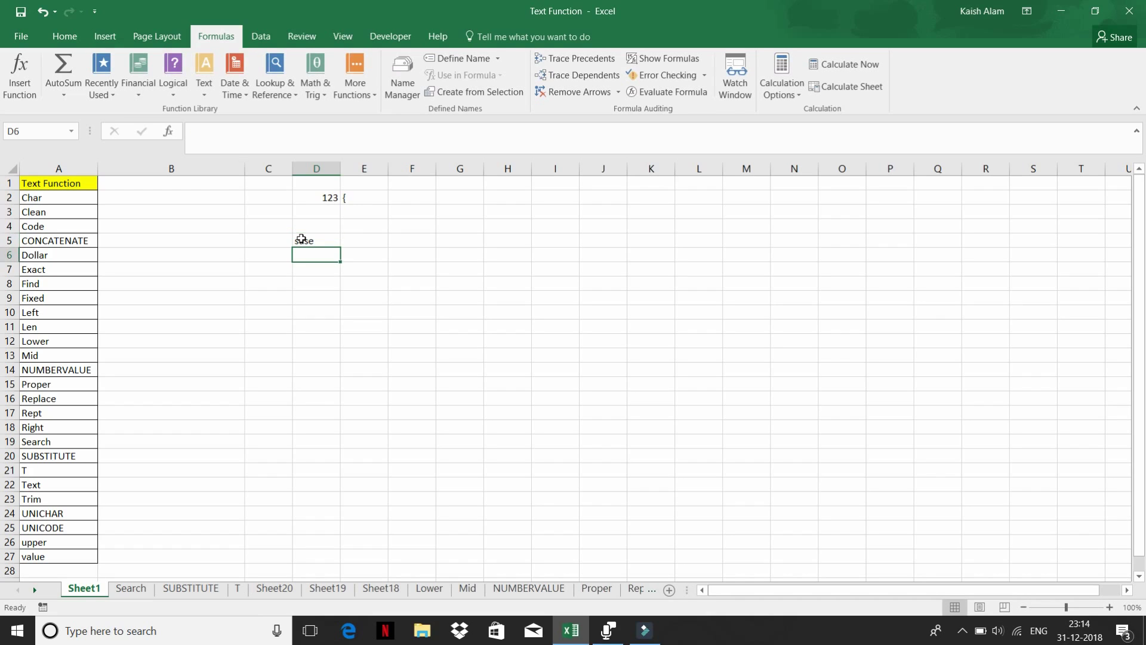
pyautogui.click(302, 238)
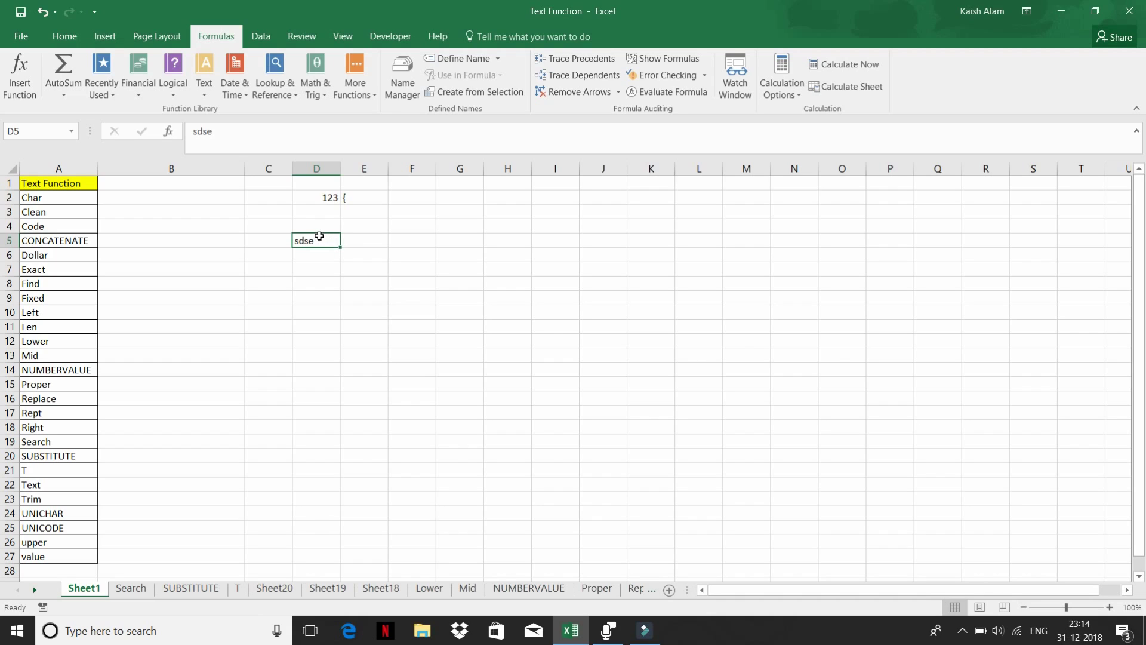
# - Put the letter a in E5, replacing a trial 1, and show the text function list
pyautogui.click(370, 241)
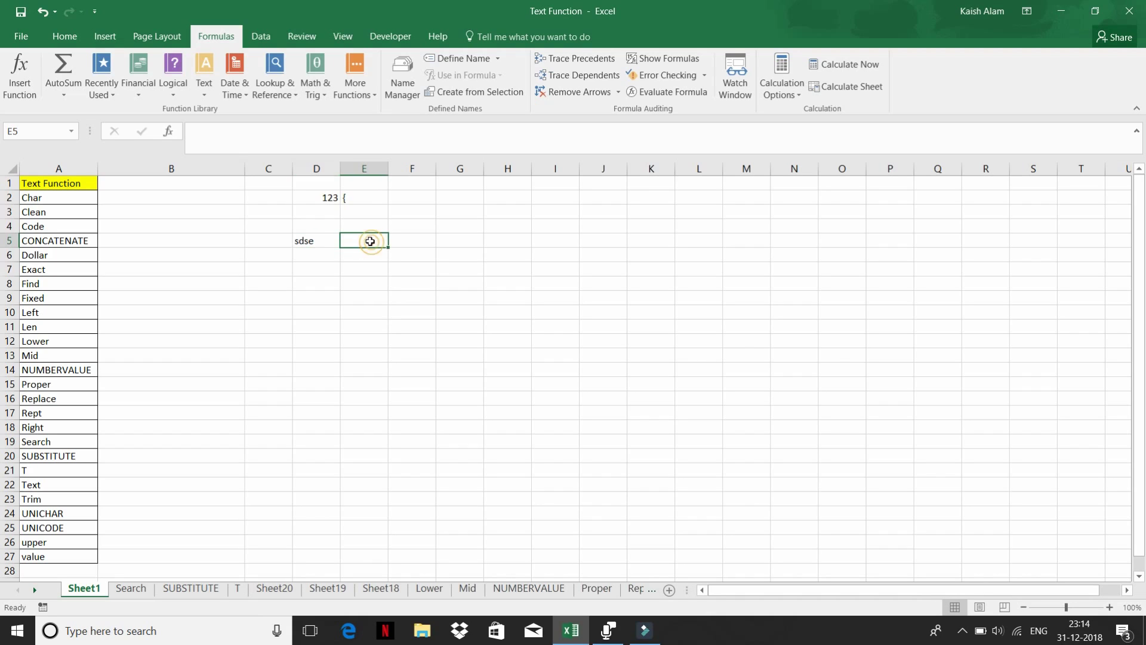
pyautogui.write('1')
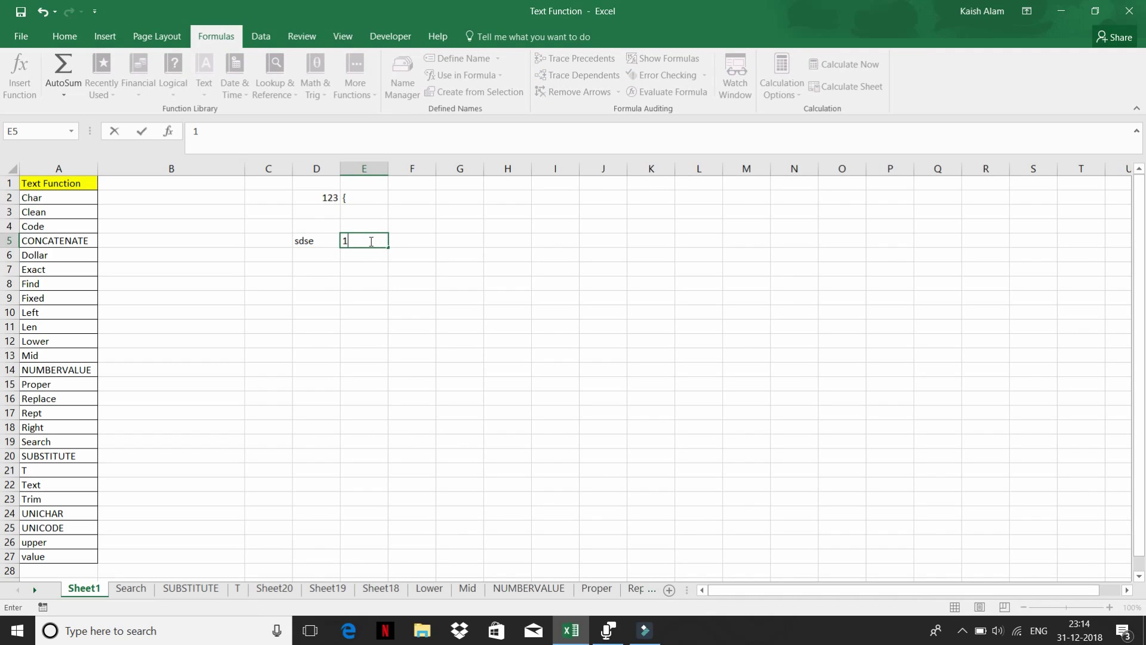
pyautogui.press('Escape')
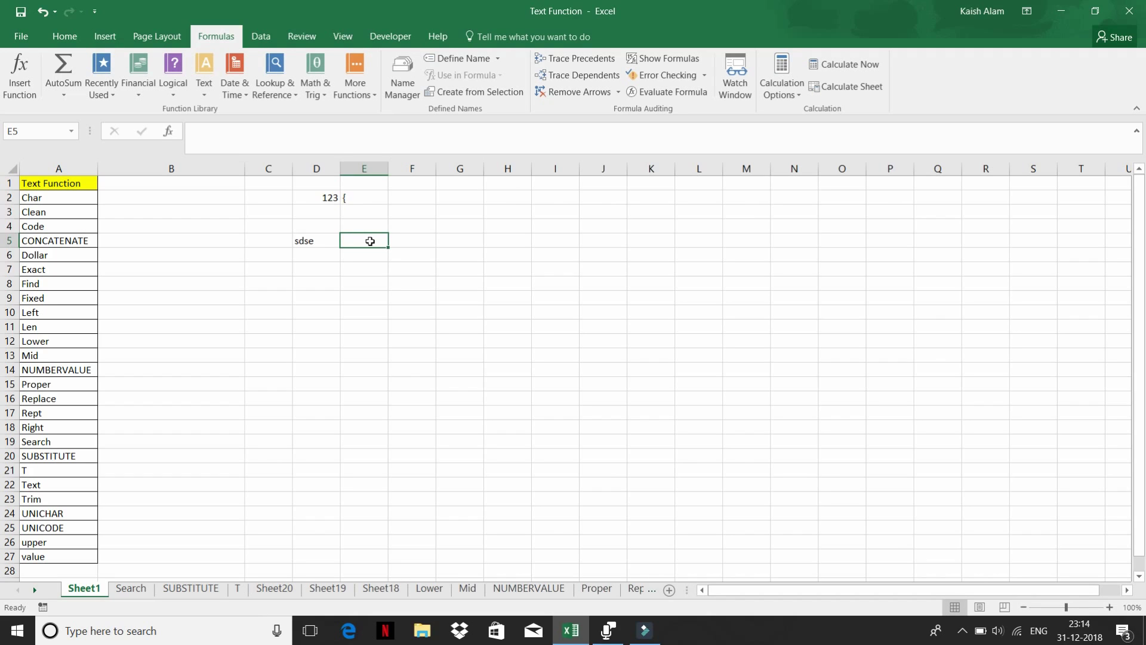
pyautogui.write('1')
pyautogui.press('Tab')
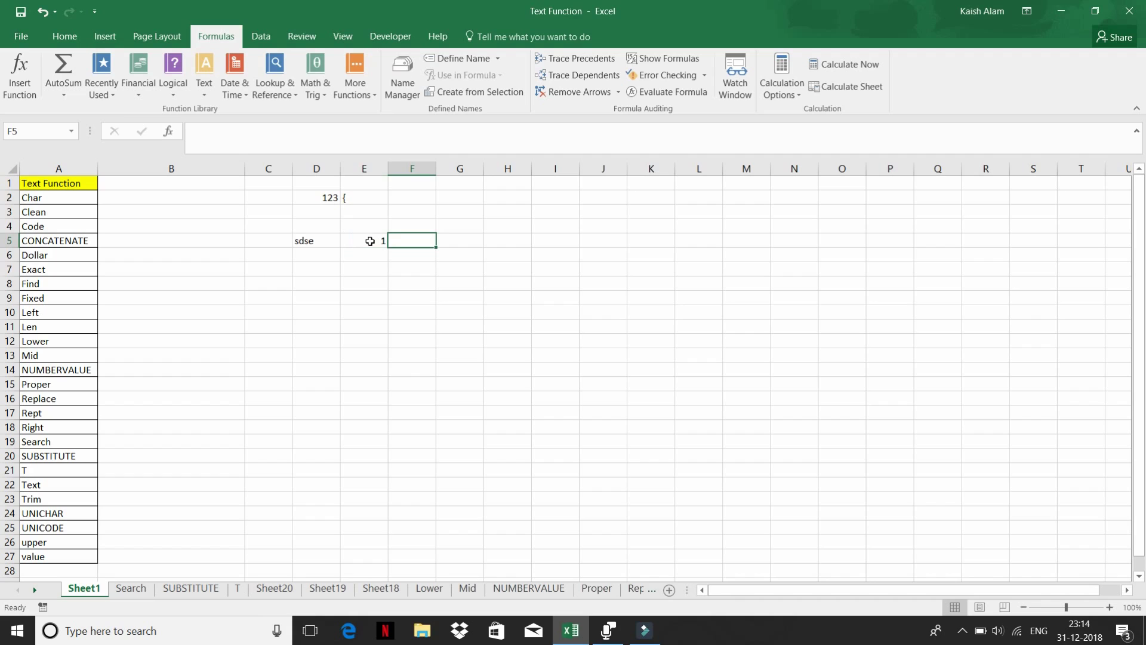
pyautogui.click(370, 241)
pyautogui.write('a')
pyautogui.press('Tab')
pyautogui.click(208, 93)
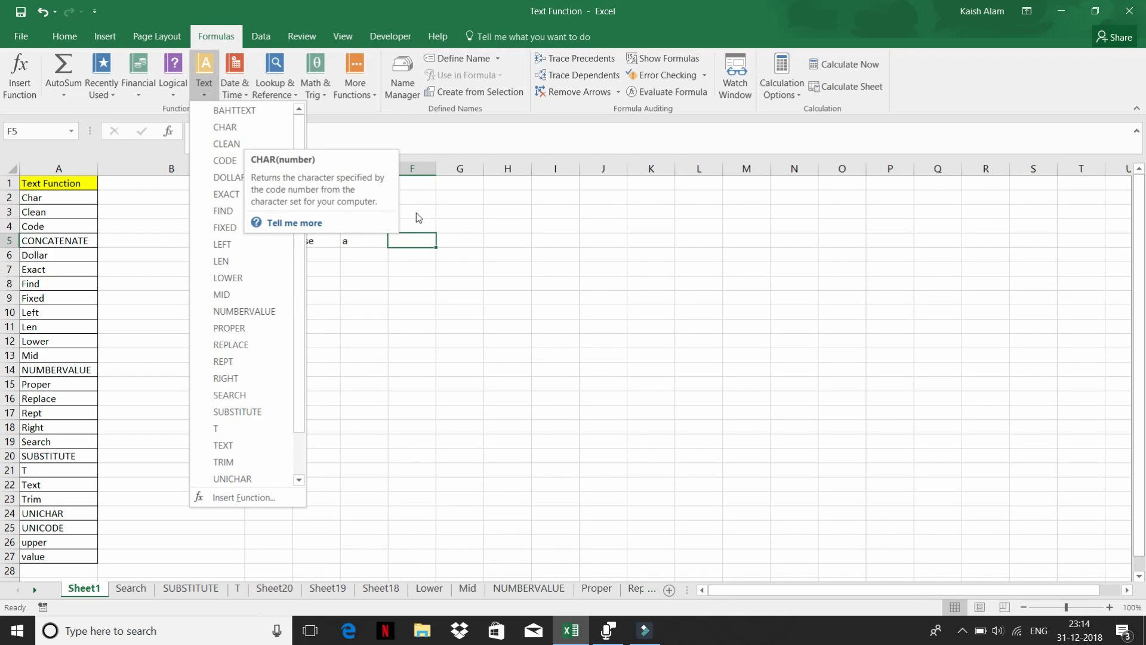
# - Enter =CODE(E5) in G5 to get the letter's character code
pyautogui.click(454, 239)
pyautogui.click(454, 238)
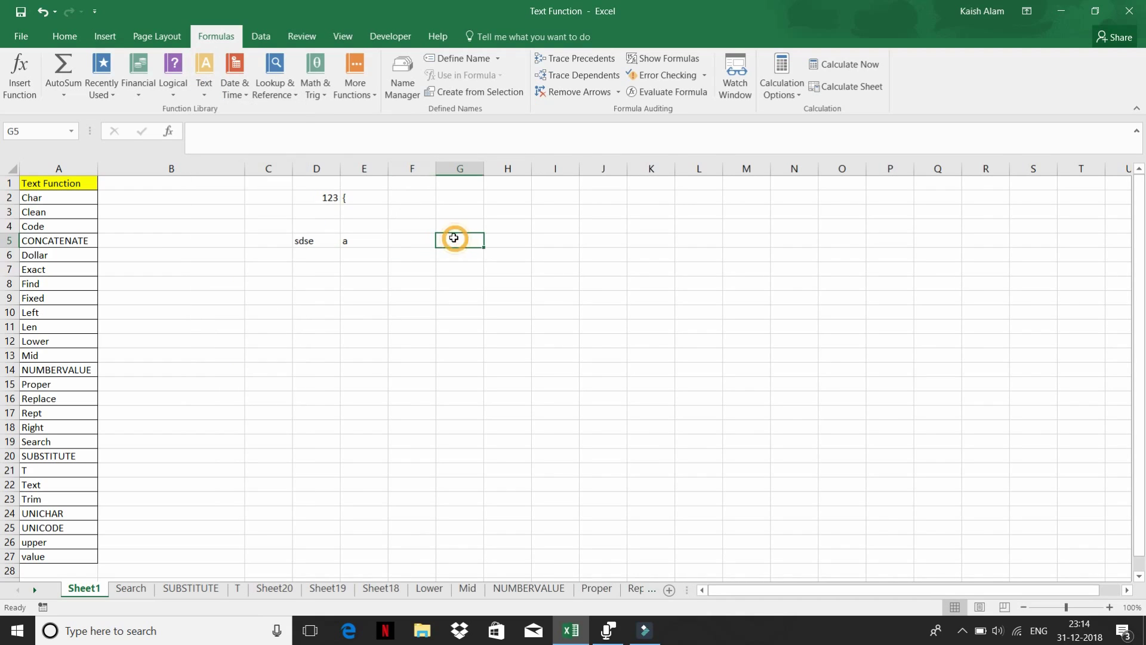
pyautogui.write('=')
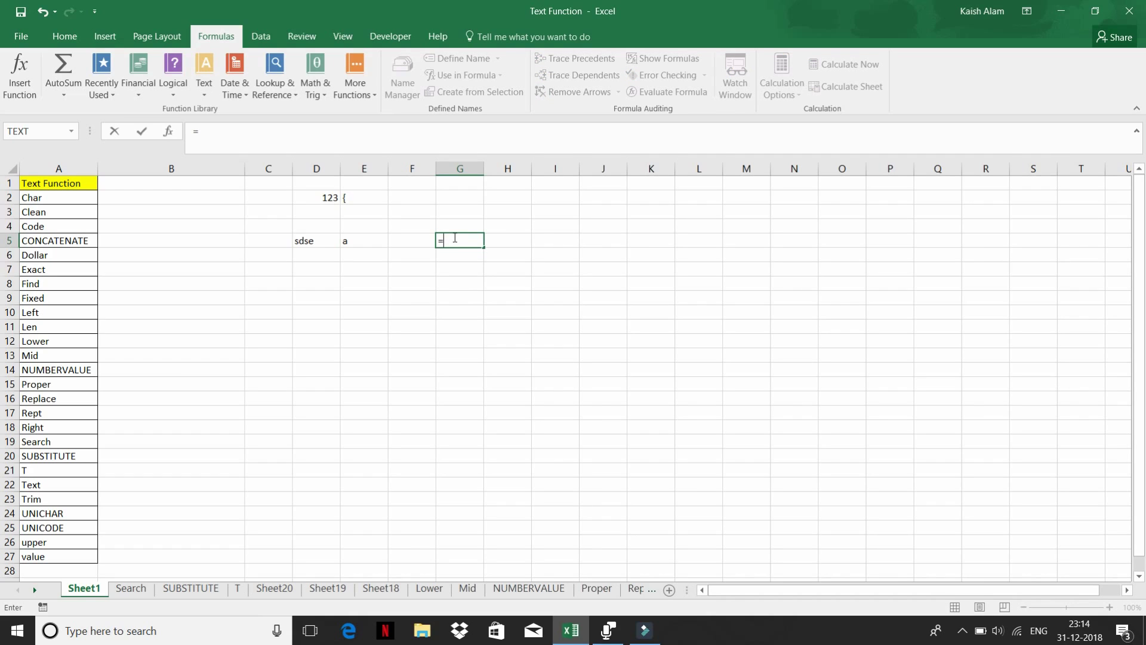
pyautogui.write('co')
pyautogui.press('Tab')
pyautogui.press('Left')
pyautogui.press('Left')
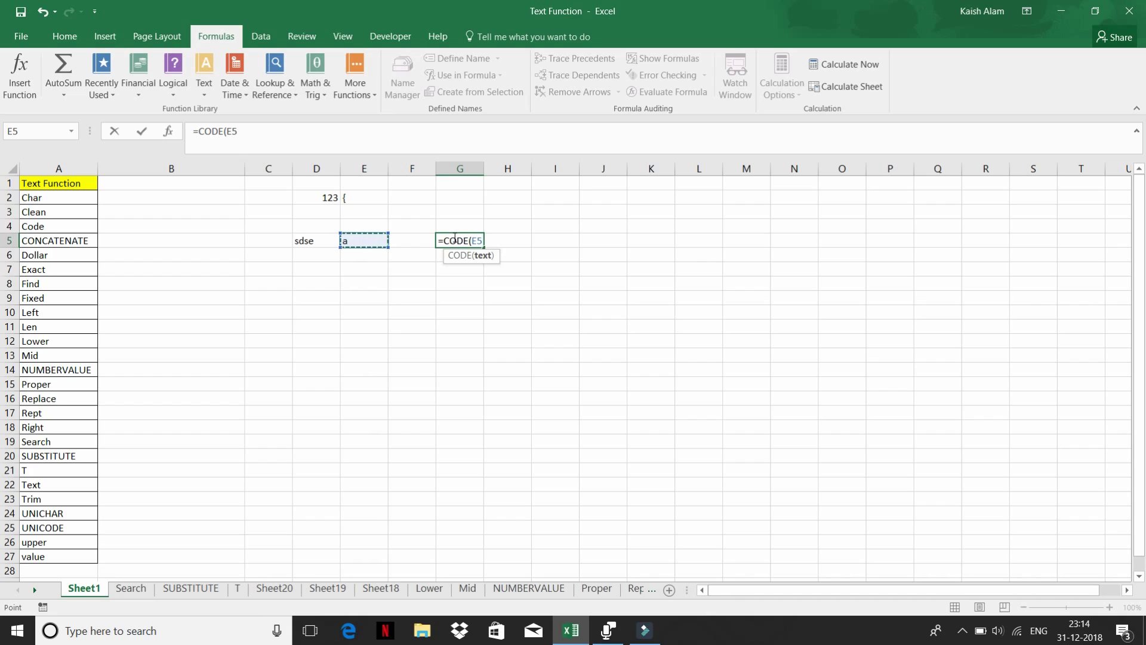
pyautogui.press('Return')
# - Change E5 to capital A so G5 shows 65
pyautogui.press('Up')
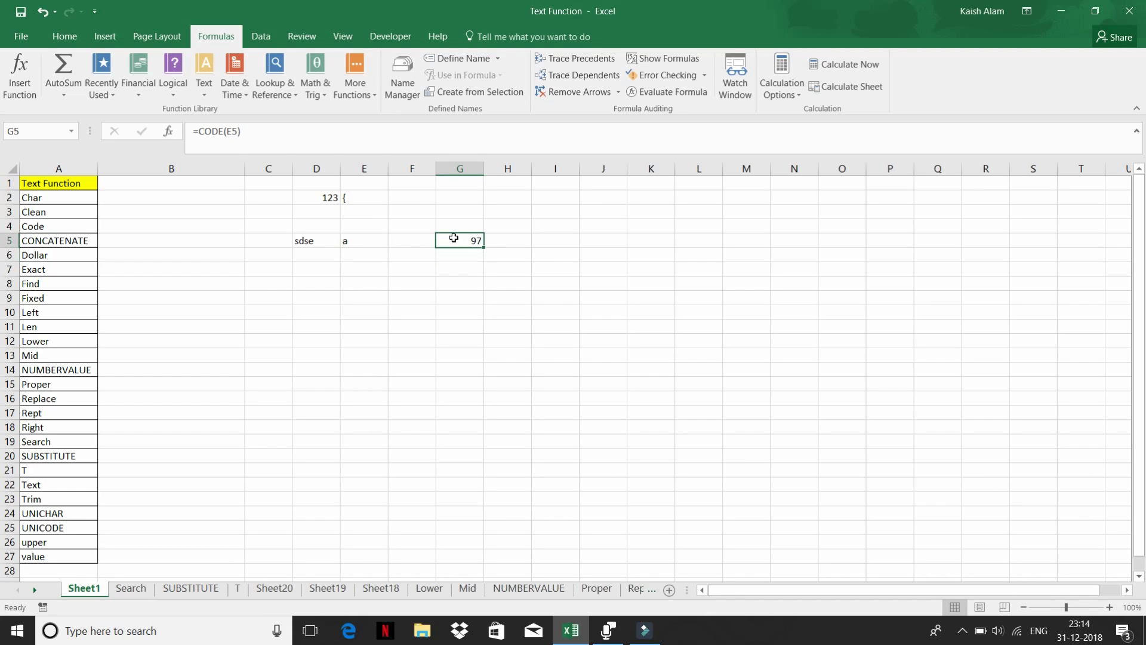
pyautogui.press('Left')
pyautogui.press('Left')
pyautogui.write('A')
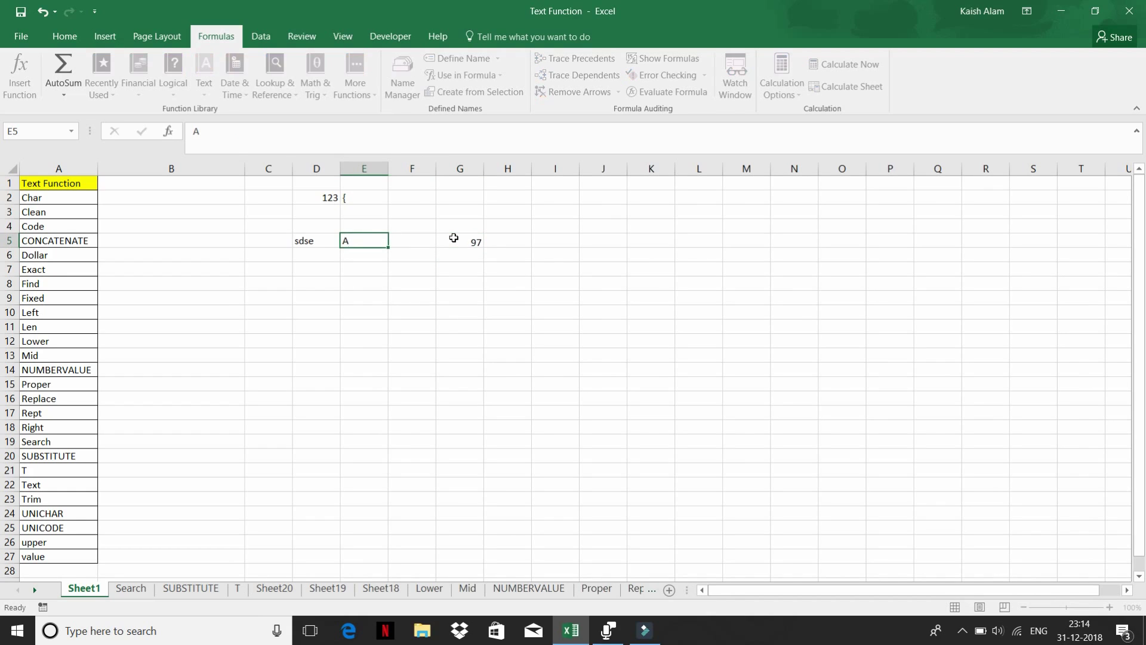
pyautogui.press('Return')
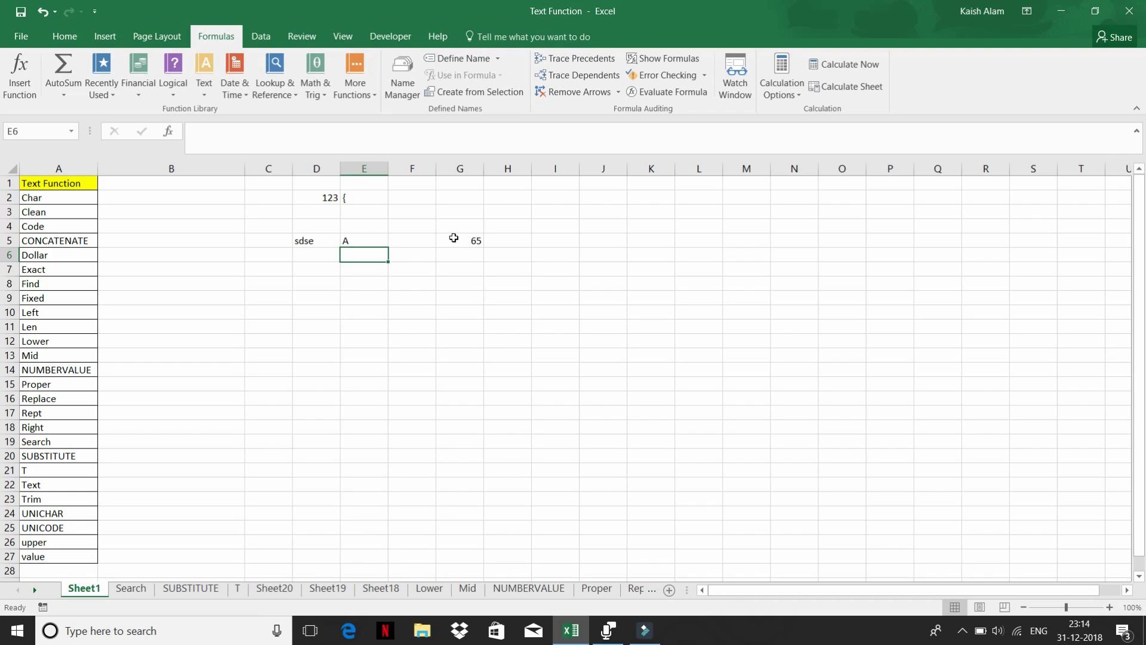
pyautogui.press('Up')
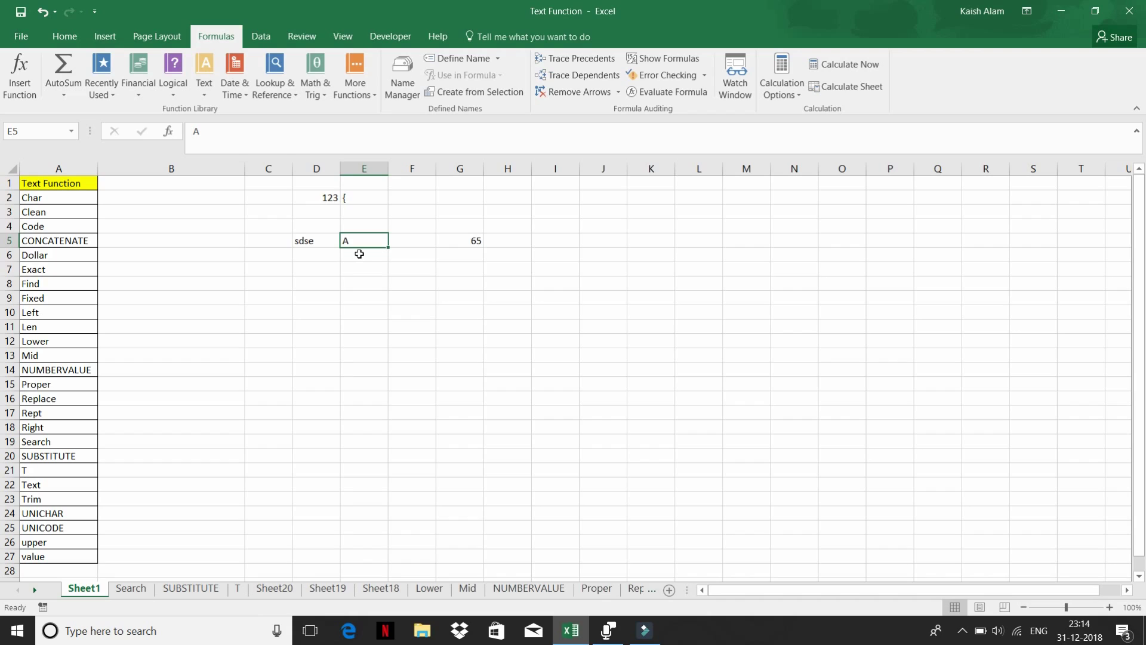
pyautogui.click(360, 253)
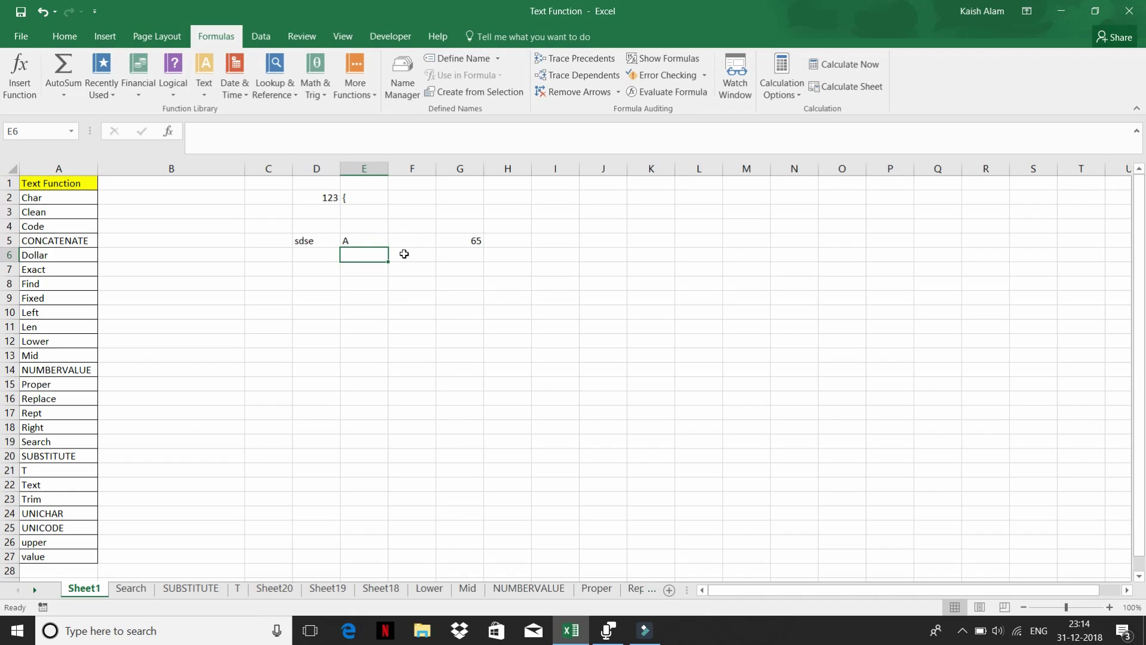
pyautogui.click(367, 241)
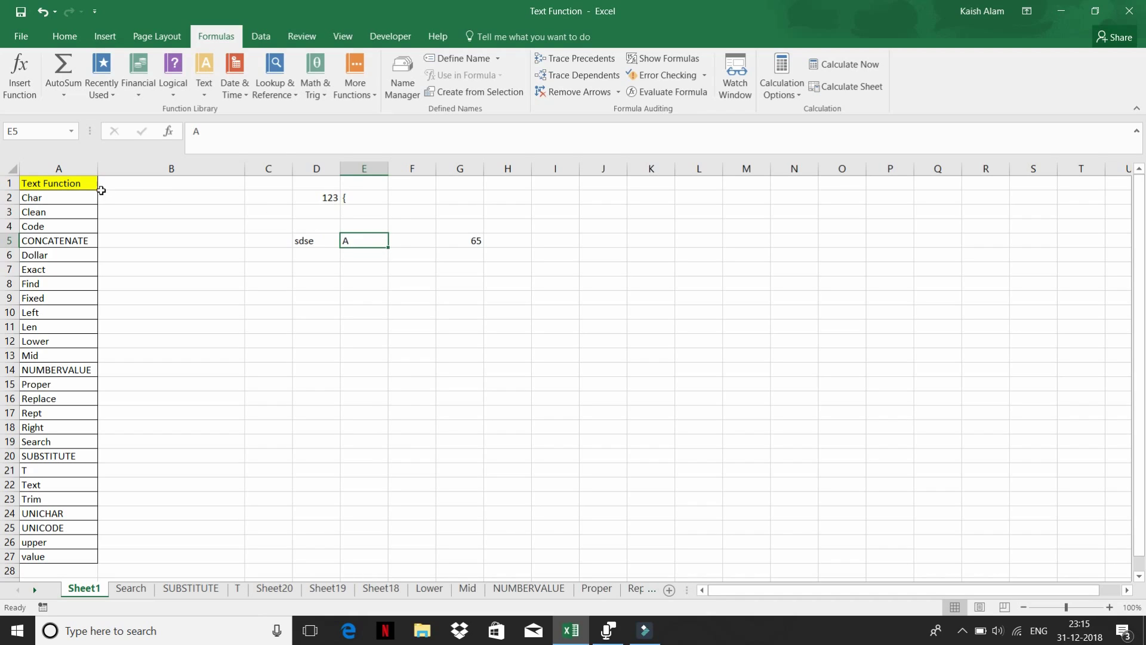
# - Enter =CHAR(65) in E6 so it returns A, replacing a trial 1+65 entry
pyautogui.click(352, 255)
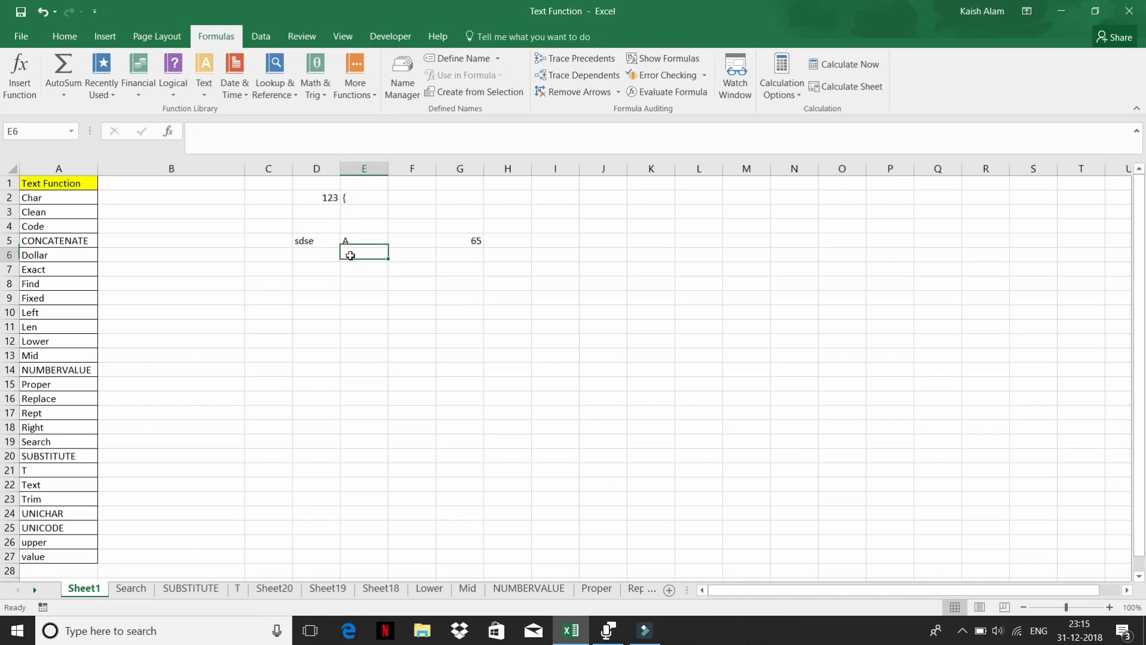
pyautogui.write('1+65')
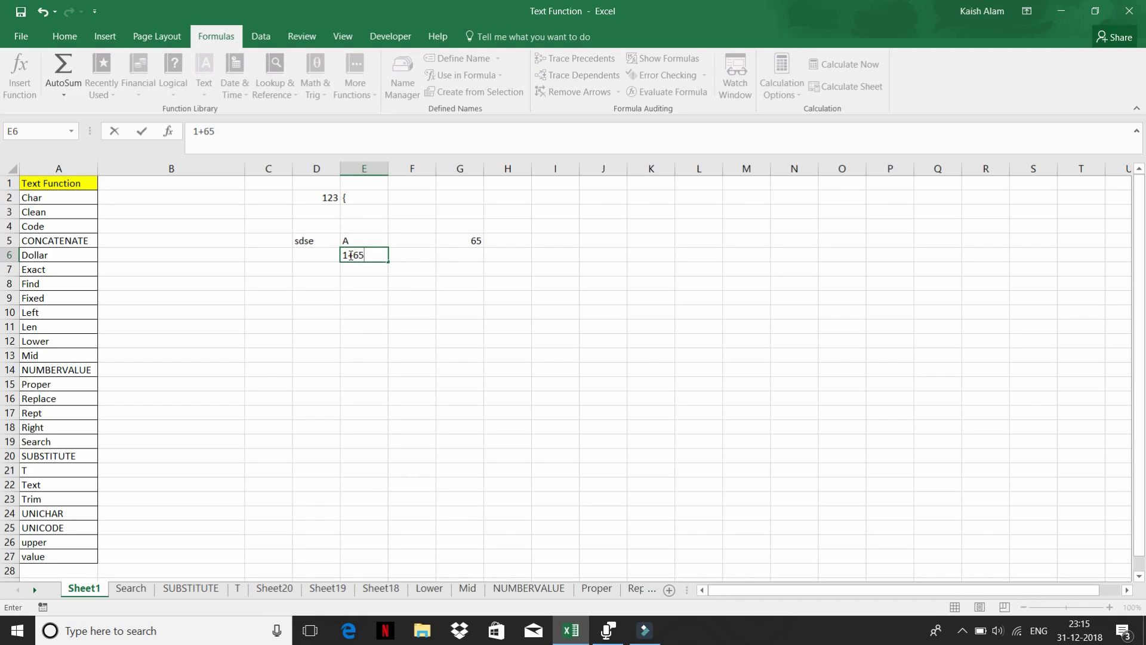
pyautogui.press('Escape')
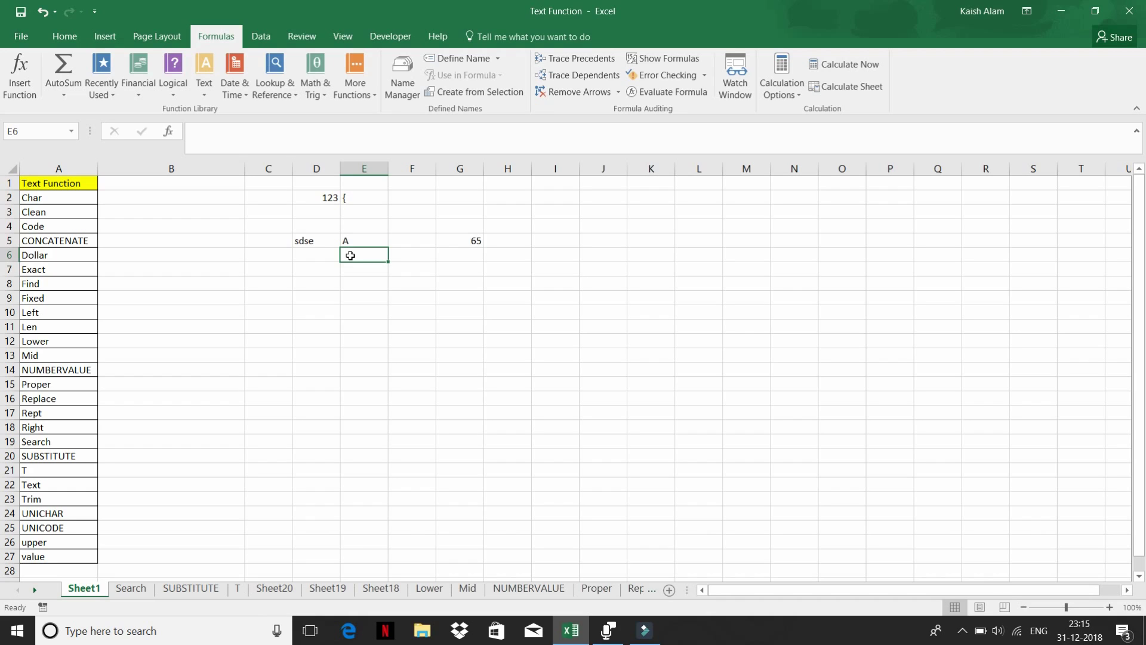
pyautogui.write('=ch')
pyautogui.press('BackSpace')
pyautogui.press('BackSpace')
pyautogui.press('BackSpace')
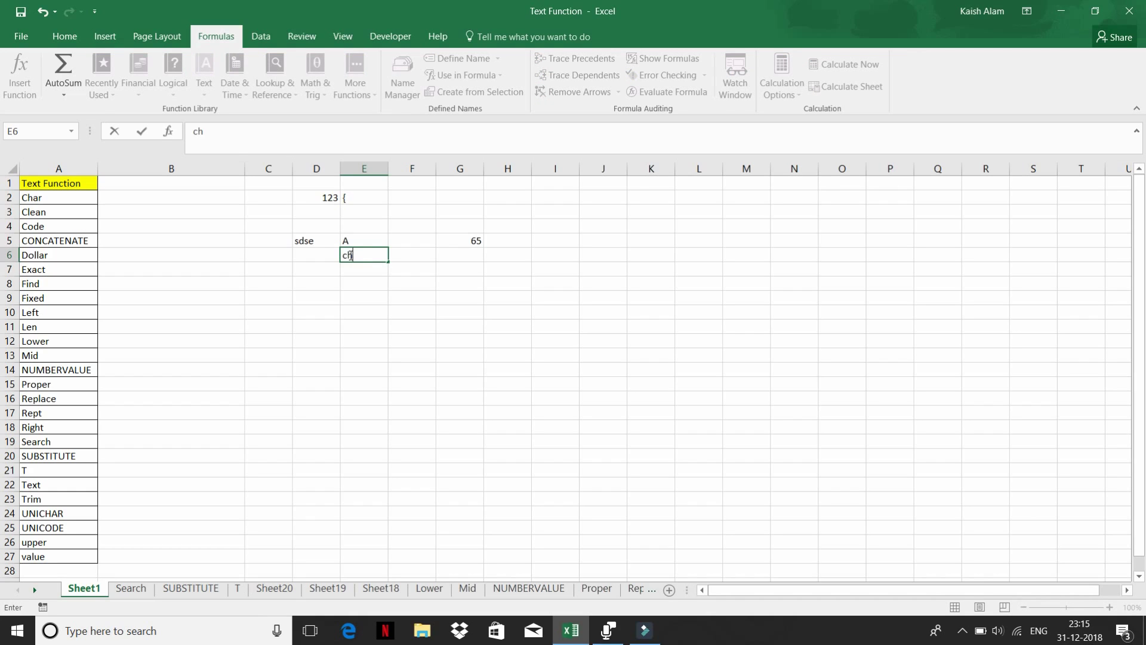
pyautogui.write('=cha')
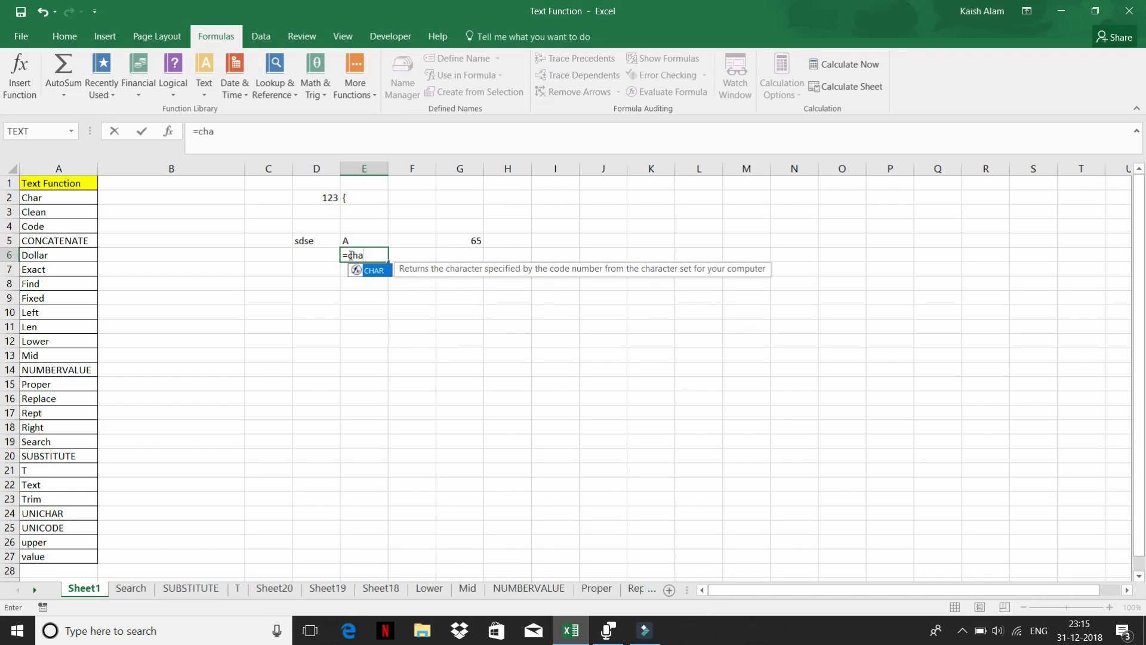
pyautogui.press('Tab')
pyautogui.write('65')
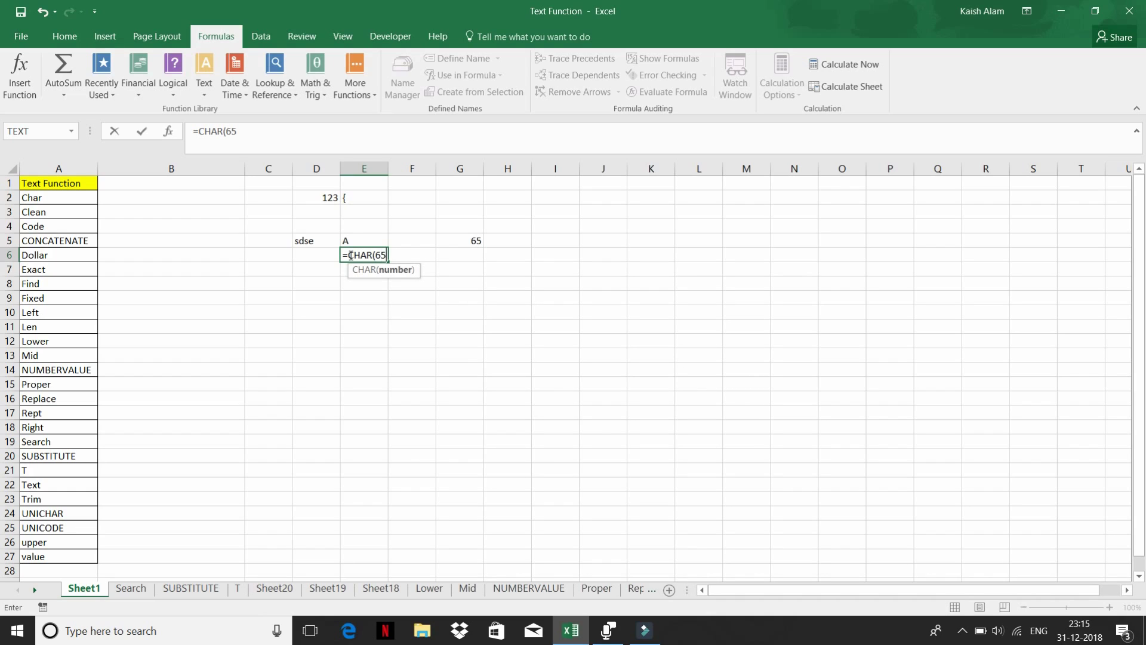
pyautogui.press('Return')
pyautogui.click(349, 255)
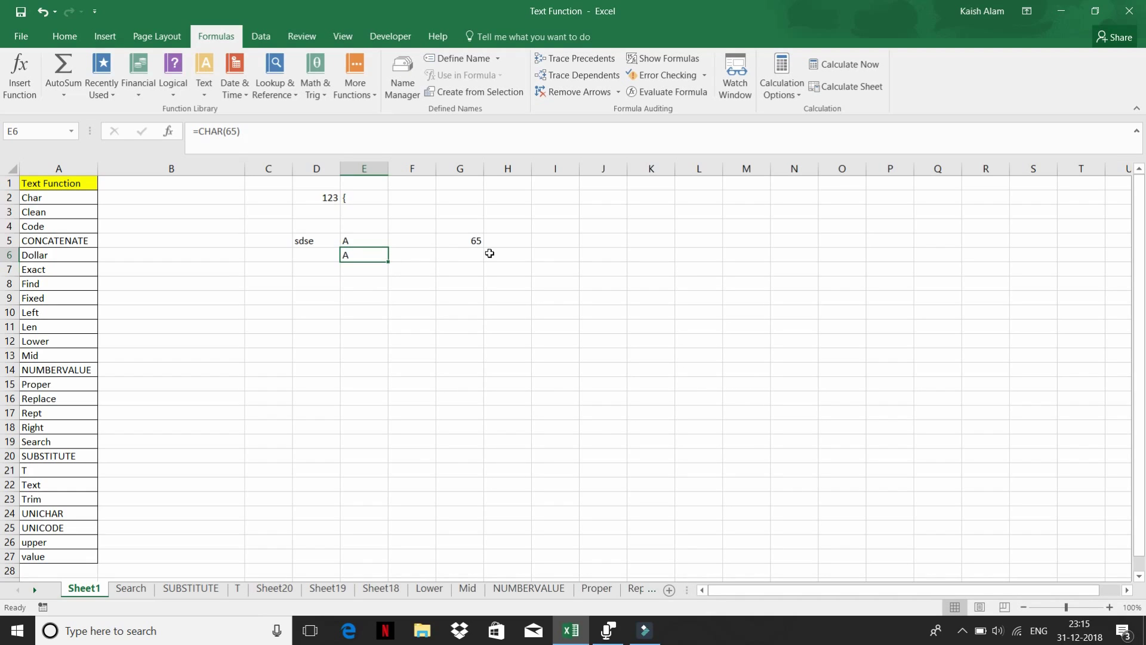
pyautogui.click(555, 186)
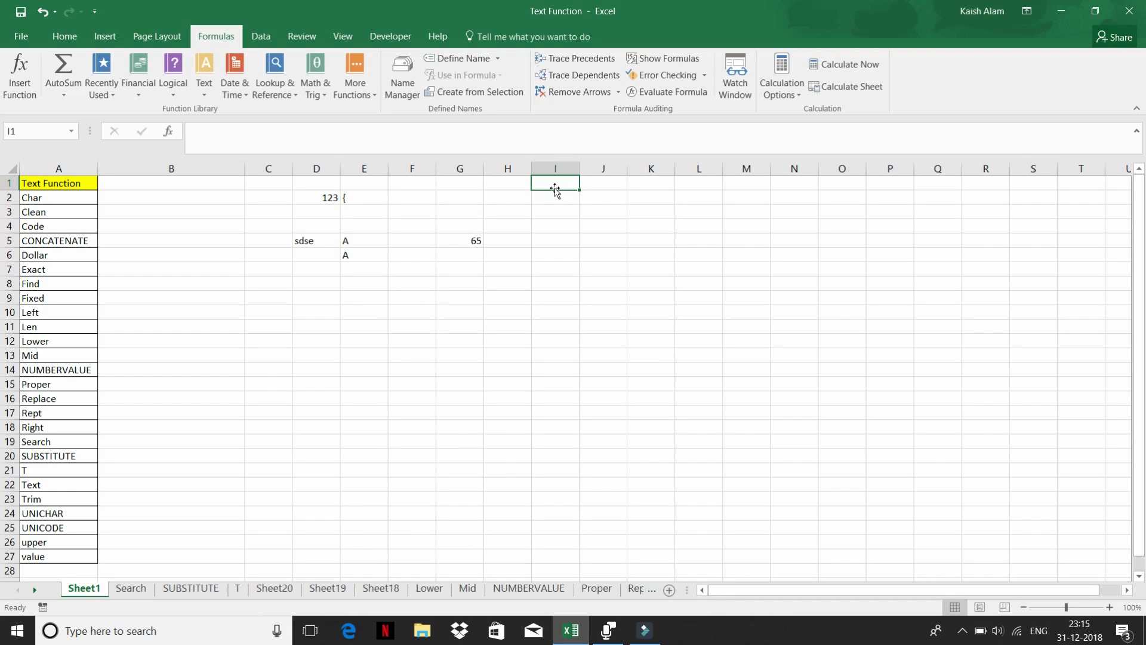
# - Seed the series with 1 in I1 and =+I1+1 in I2
pyautogui.write('1')
pyautogui.press('Return')
pyautogui.write('+')
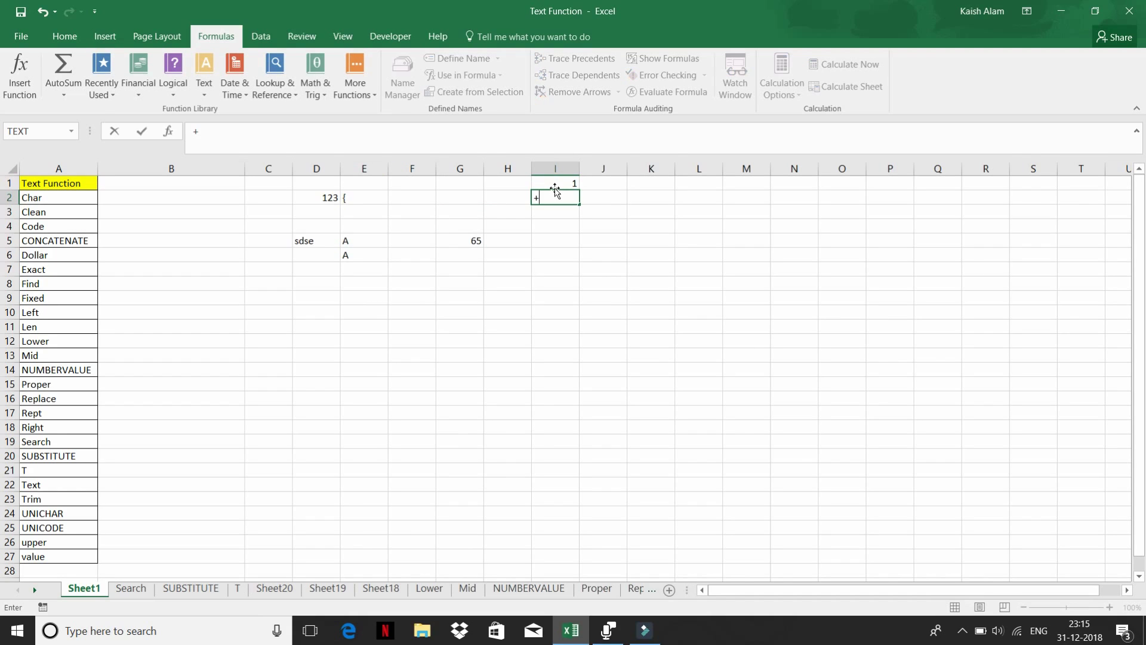
pyautogui.click(555, 188)
pyautogui.write('+1')
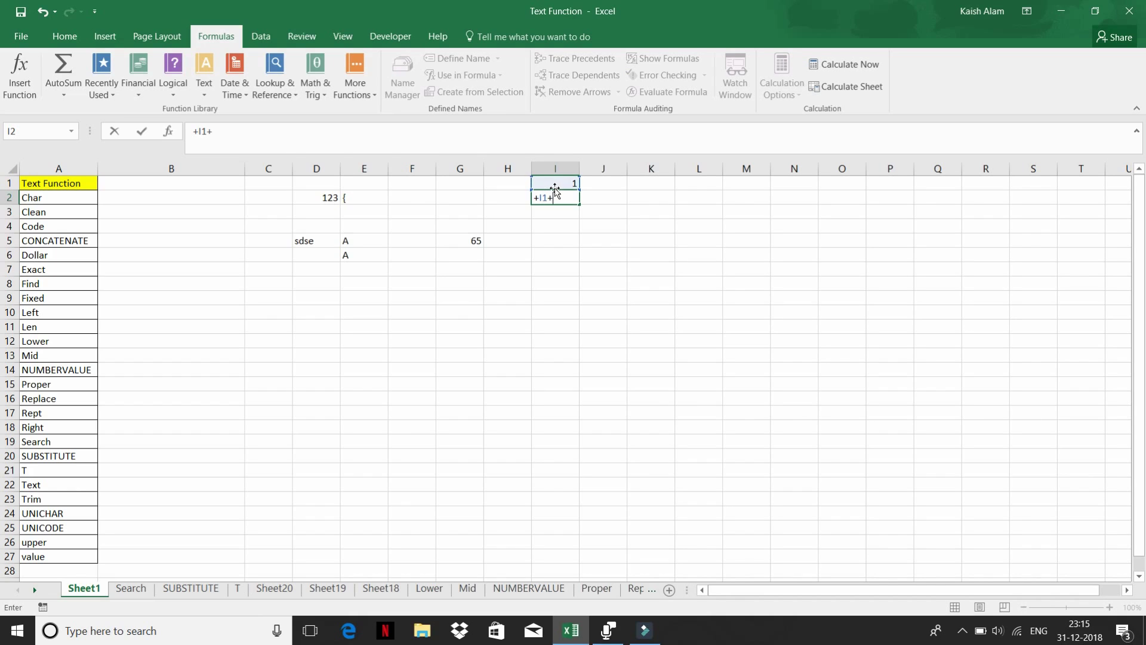
pyautogui.press('Return')
# - Fill the I2 formula down through I259, numbering up to 259
pyautogui.press('Up')
pyautogui.hotkey('shift', 'Down')
pyautogui.hotkey('shift', 'Down')
pyautogui.hotkey('shift', 'Down')
pyautogui.hotkey('shift', 'Down')
pyautogui.hotkey('shift', 'Down')
pyautogui.hotkey('shift', 'Down')
pyautogui.hotkey('shift', 'Down')
pyautogui.hotkey('shift', 'Down')
pyautogui.hotkey('shift', 'Down')
pyautogui.hotkey('shift', 'Down')
pyautogui.hotkey('shift', 'Down')
pyautogui.hotkey('shift', 'Down')
pyautogui.hotkey('shift', 'Down')
pyautogui.hotkey('shift', 'Down')
pyautogui.hotkey('shift', 'Down')
pyautogui.hotkey('shift', 'Down')
pyautogui.hotkey('shift', 'Down')
pyautogui.hotkey('shift', 'Down')
pyautogui.hotkey('shift', 'Down')
pyautogui.hotkey('shift', 'Down')
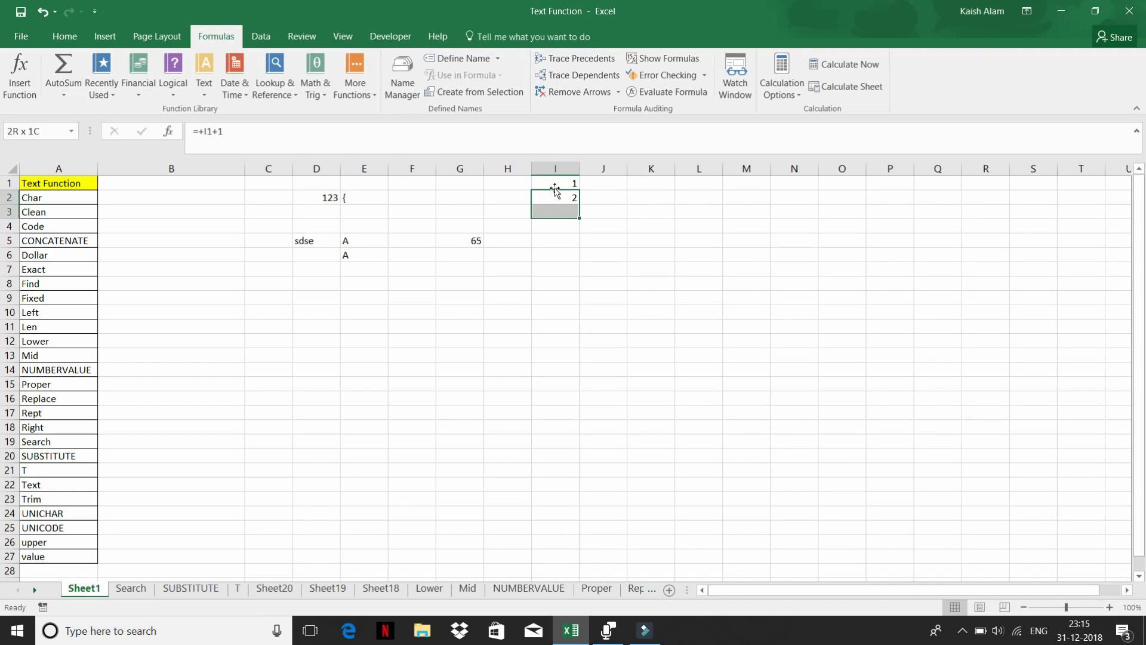
pyautogui.hotkey('shift', 'Down')
pyautogui.hotkey('shift', 'Down')
pyautogui.hotkey('shift', 'Down')
pyautogui.hotkey('shift', 'Down')
pyautogui.hotkey('shift', 'Down')
pyautogui.hotkey('shift', 'Down')
pyautogui.hotkey('shift', 'Down')
pyautogui.hotkey('shift', 'Down')
pyautogui.hotkey('shift', 'Down')
pyautogui.hotkey('shift', 'Down')
pyautogui.hotkey('shift', 'Down')
pyautogui.hotkey('shift', 'Down')
pyautogui.hotkey('shift', 'Down')
pyautogui.hotkey('shift', 'Down')
pyautogui.hotkey('shift', 'Down')
pyautogui.hotkey('shift', 'Down')
pyautogui.hotkey('shift', 'Down')
pyautogui.hotkey('shift', 'Down')
pyautogui.hotkey('shift', 'Down')
pyautogui.hotkey('shift', 'Down')
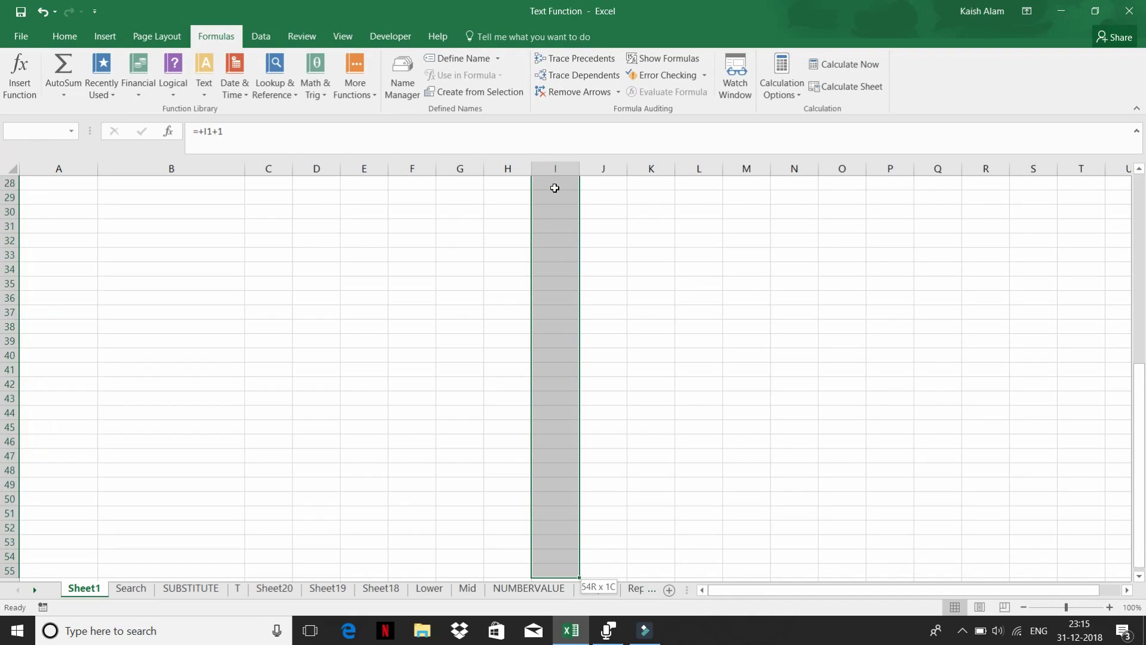
pyautogui.hotkey('shift', 'Down')
pyautogui.hotkey('shift', 'Down')
pyautogui.hotkey('shift', 'Down')
pyautogui.hotkey('shift', 'Down')
pyautogui.hotkey('shift', 'Down')
pyautogui.hotkey('shift', 'Down')
pyautogui.hotkey('shift', 'Down')
pyautogui.hotkey('shift', 'Down')
pyautogui.hotkey('shift', 'Down')
pyautogui.hotkey('shift', 'Down')
pyautogui.hotkey('shift', 'Down')
pyautogui.hotkey('shift', 'Down')
pyautogui.hotkey('shift', 'Down')
pyautogui.hotkey('shift', 'Down')
pyautogui.hotkey('shift', 'Down')
pyautogui.hotkey('shift', 'Down')
pyautogui.hotkey('shift', 'Down')
pyautogui.hotkey('shift', 'Down')
pyautogui.hotkey('shift', 'Down')
pyautogui.hotkey('shift', 'Down')
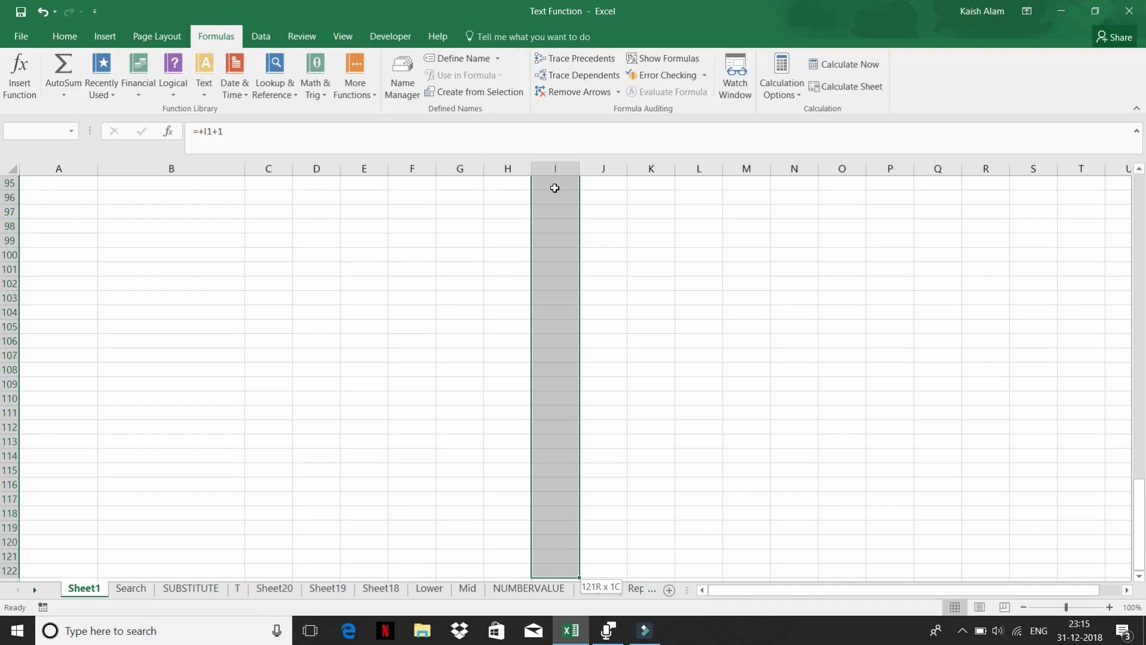
pyautogui.hotkey('shift', 'Down')
pyautogui.hotkey('shift', 'Down')
pyautogui.hotkey('shift', 'Down')
pyautogui.hotkey('shift', 'Down')
pyautogui.hotkey('shift', 'Down')
pyautogui.hotkey('shift', 'Down')
pyautogui.hotkey('shift', 'Down')
pyautogui.hotkey('shift', 'Down')
pyautogui.hotkey('shift', 'Down')
pyautogui.hotkey('shift', 'Down')
pyautogui.hotkey('shift', 'Down')
pyautogui.hotkey('shift', 'Down')
pyautogui.hotkey('shift', 'Down')
pyautogui.hotkey('shift', 'Down')
pyautogui.hotkey('shift', 'Down')
pyautogui.hotkey('shift', 'Down')
pyautogui.hotkey('shift', 'Down')
pyautogui.hotkey('shift', 'Down')
pyautogui.hotkey('shift', 'Down')
pyautogui.hotkey('shift', 'Down')
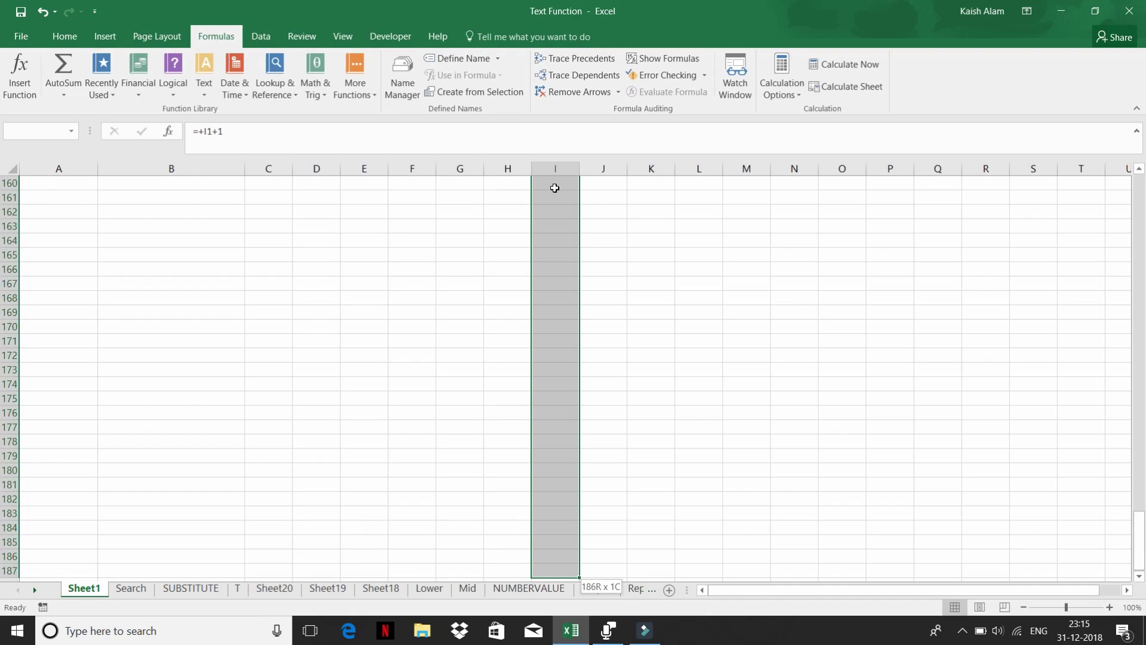
pyautogui.hotkey('shift', 'Down')
pyautogui.hotkey('shift', 'Down')
pyautogui.hotkey('shift', 'Down')
pyautogui.hotkey('shift', 'Down')
pyautogui.hotkey('shift', 'Down')
pyautogui.hotkey('shift', 'Down')
pyautogui.hotkey('shift', 'Down')
pyautogui.hotkey('shift', 'Down')
pyautogui.hotkey('shift', 'Down')
pyautogui.hotkey('shift', 'Down')
pyautogui.hotkey('shift', 'Down')
pyautogui.hotkey('shift', 'Down')
pyautogui.hotkey('shift', 'Down')
pyautogui.hotkey('shift', 'Down')
pyautogui.hotkey('shift', 'Down')
pyautogui.hotkey('shift', 'Down')
pyautogui.hotkey('shift', 'Down')
pyautogui.hotkey('shift', 'Down')
pyautogui.hotkey('shift', 'Down')
pyautogui.hotkey('shift', 'Down')
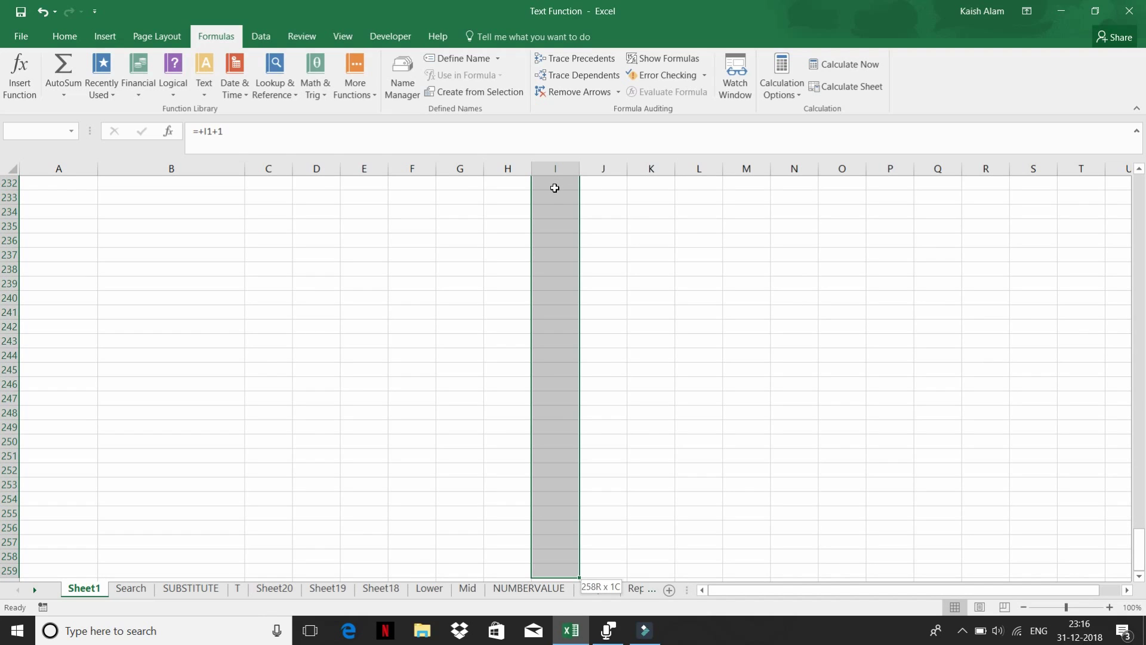
pyautogui.hotkey('ctrl', 'd')
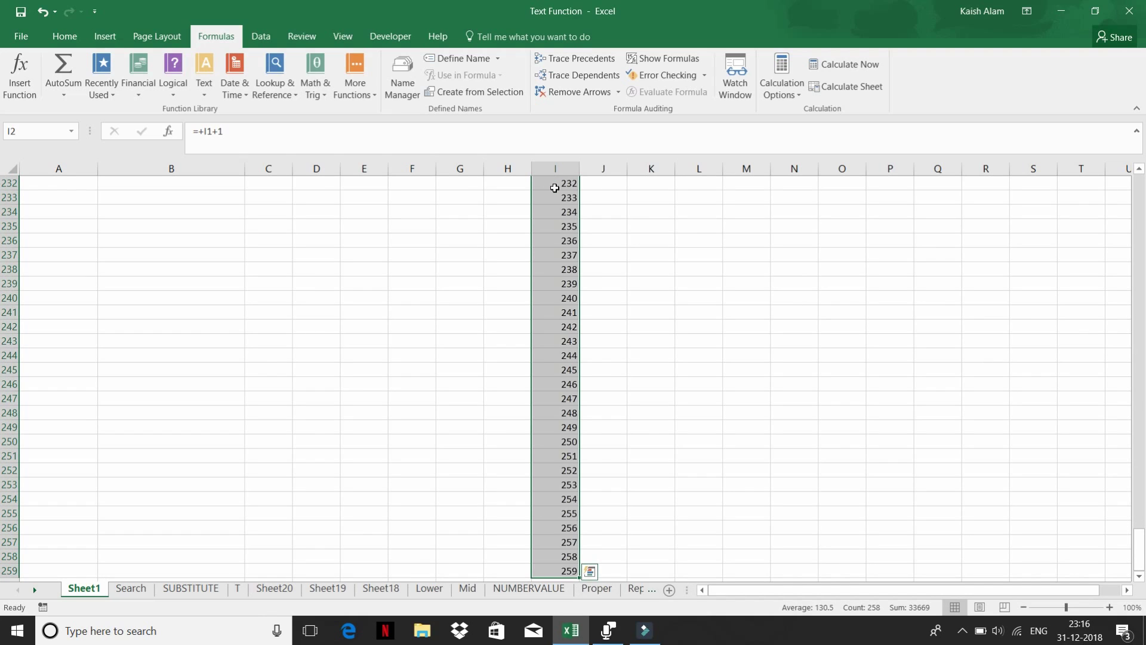
pyautogui.hotkey('ctrl', 'Up')
pyautogui.press('Right')
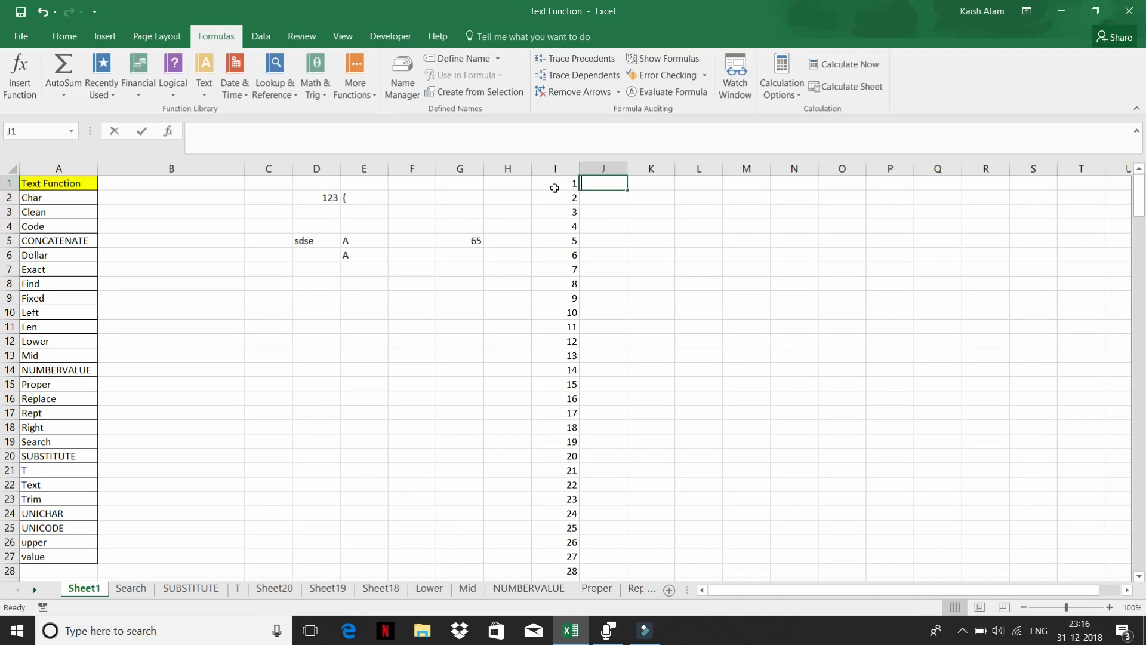
# - Try =CODE(I1) in J1, which returns 49
pyautogui.write('=cod')
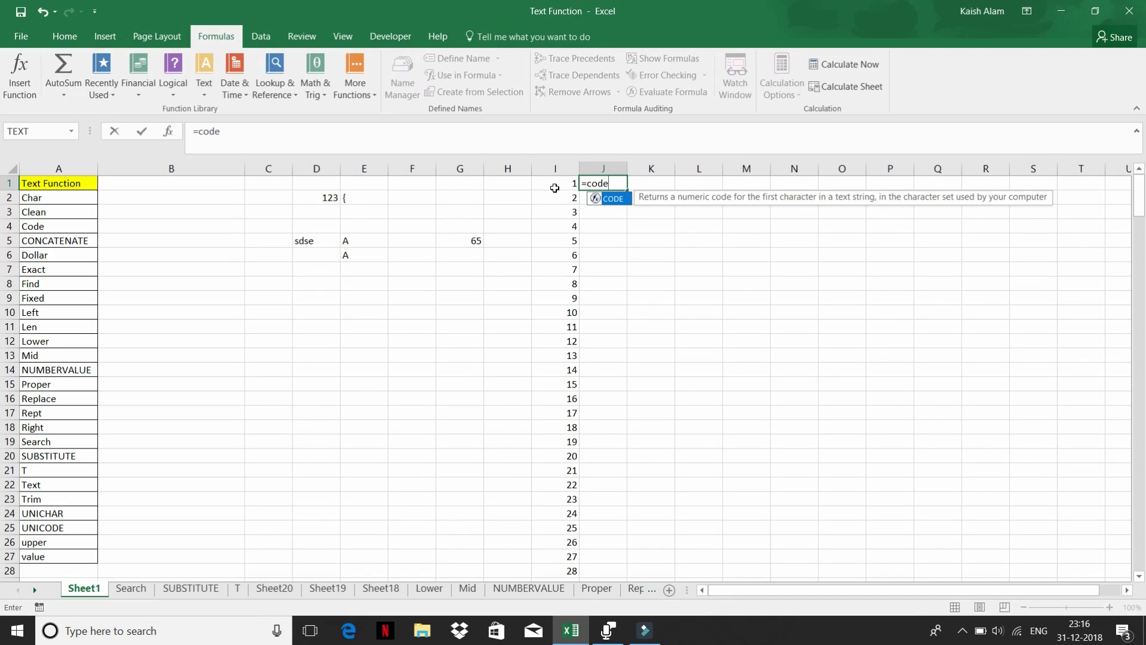
pyautogui.write('e')
pyautogui.press('Tab')
pyautogui.click(555, 188)
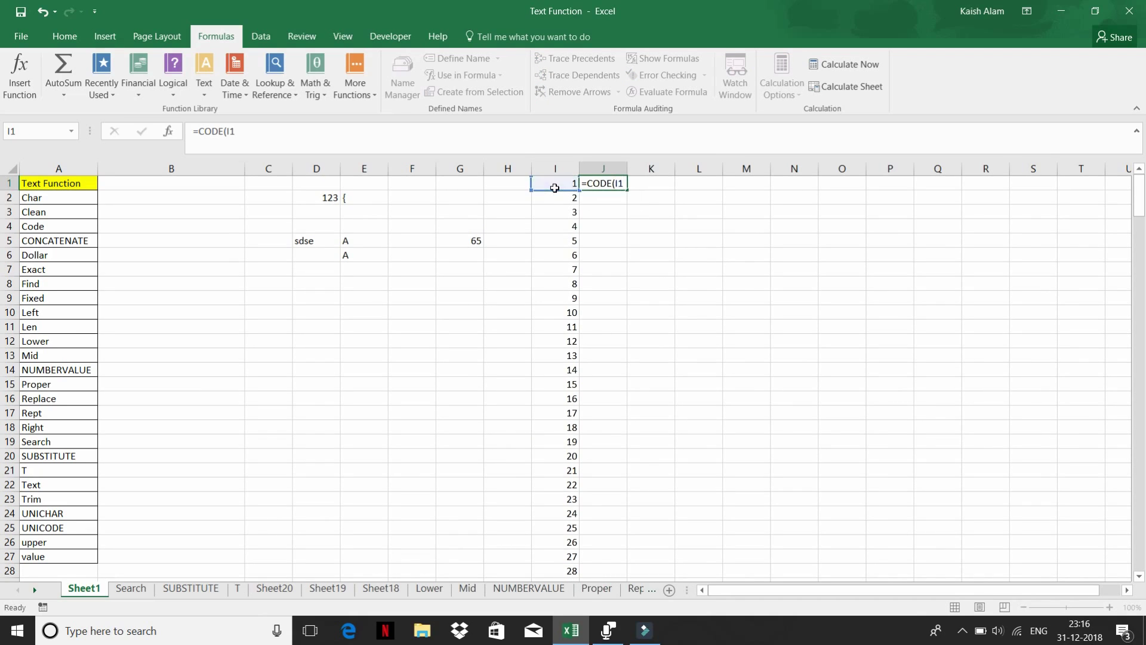
pyautogui.press('Return')
# - Replace the J1 formula with =CHAR(I1)
pyautogui.press('Up')
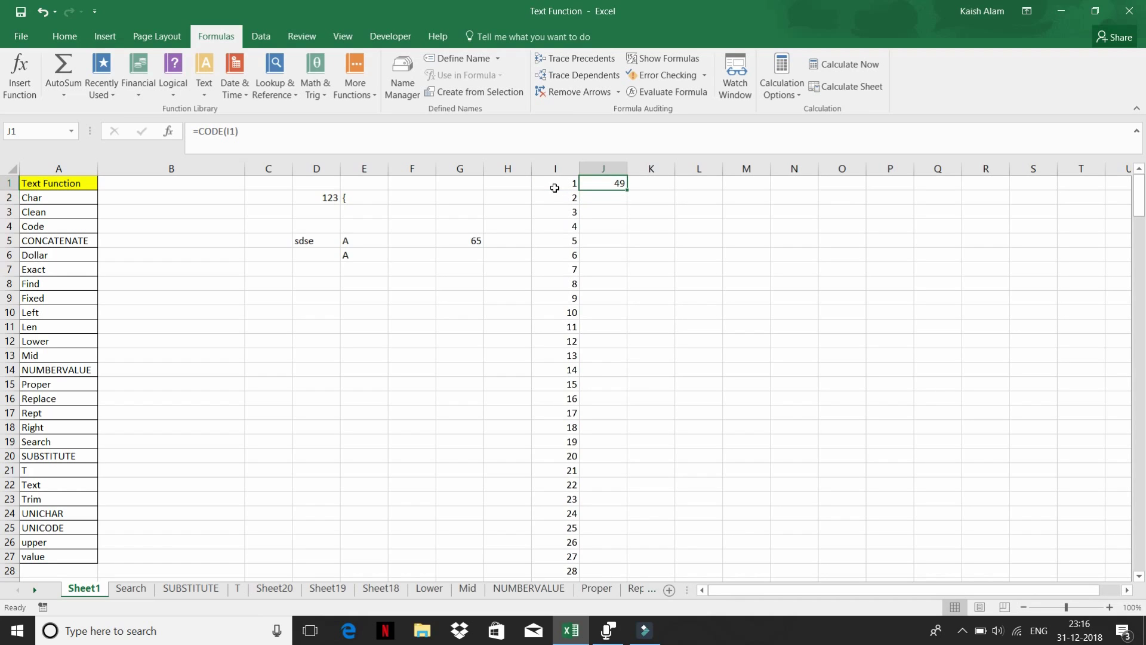
pyautogui.write('=cha')
pyautogui.press('Tab')
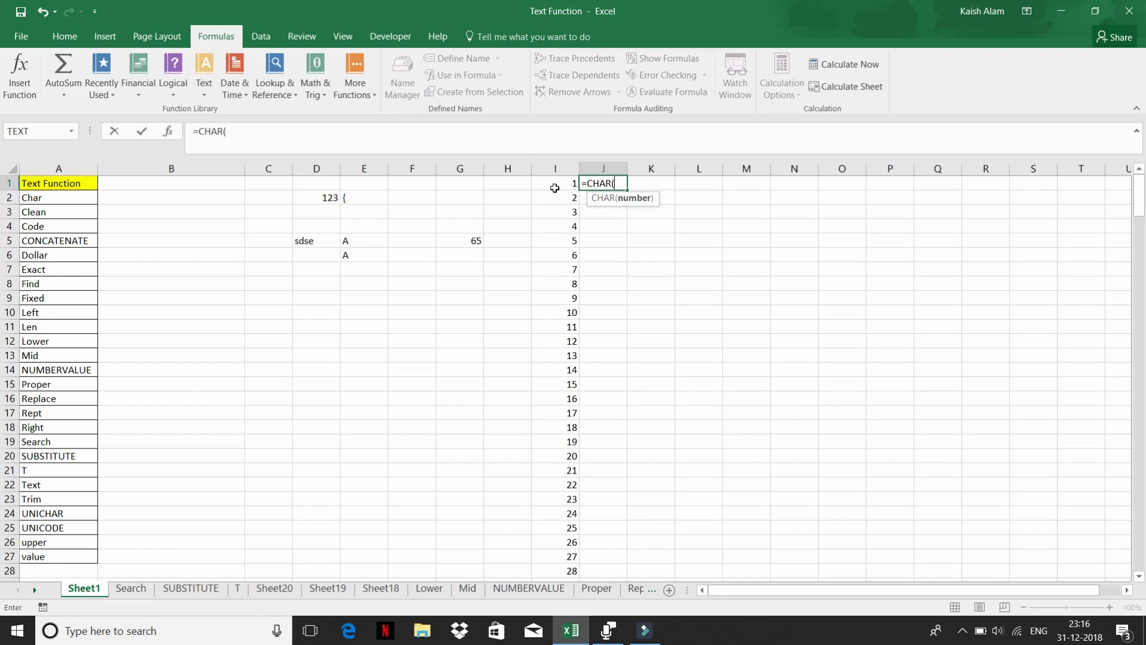
pyautogui.click(555, 188)
pyautogui.press('Return')
# - Select J1 through J259 alongside the number series
pyautogui.press('Left')
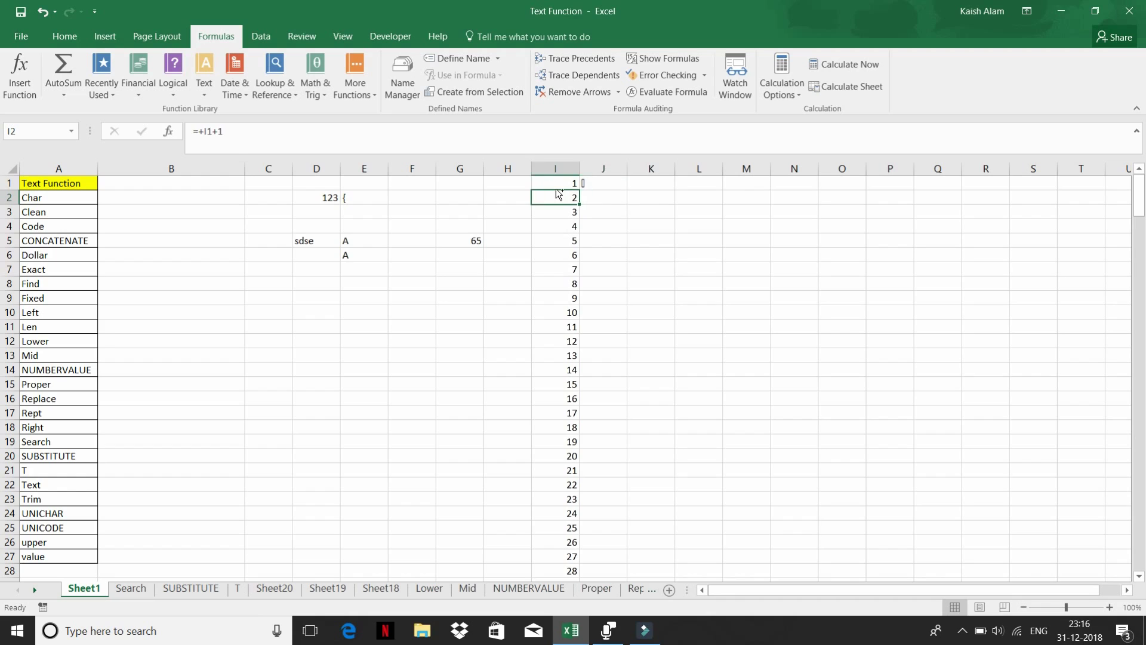
pyautogui.hotkey('ctrl', 'Down')
pyautogui.press('Right')
pyautogui.hotkey('ctrl', 'shift', 'Up')
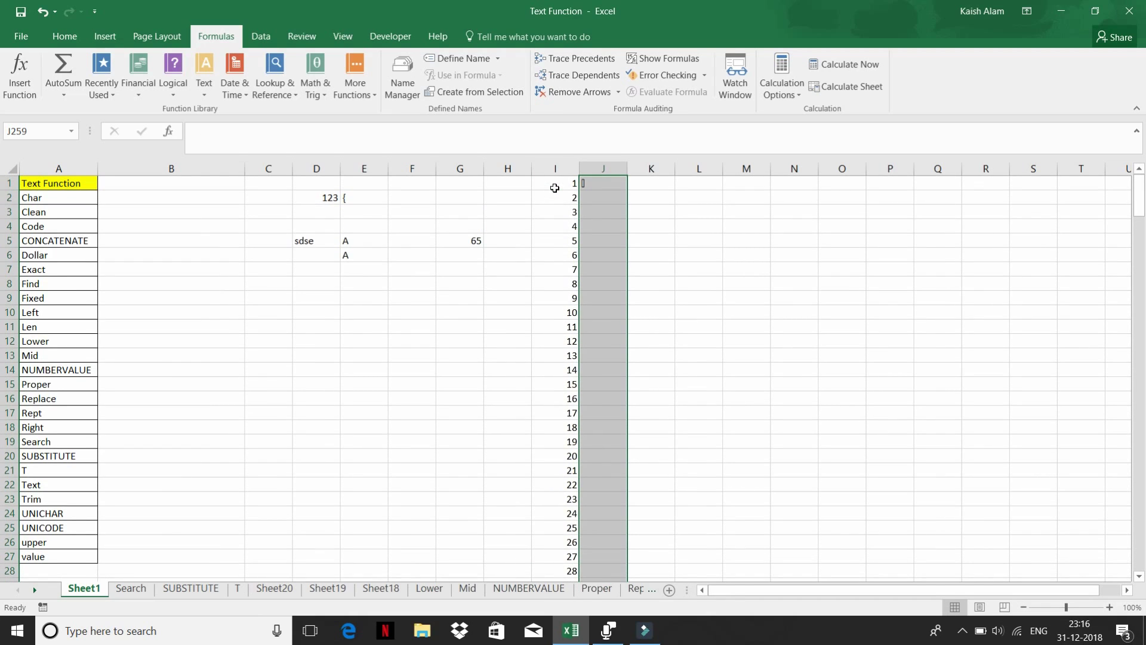
# - Fill the CHAR formula down J1:J259 and scroll through the character results
pyautogui.hotkey('ctrl', 'd')
pyautogui.scroll(-7, 641, 354)
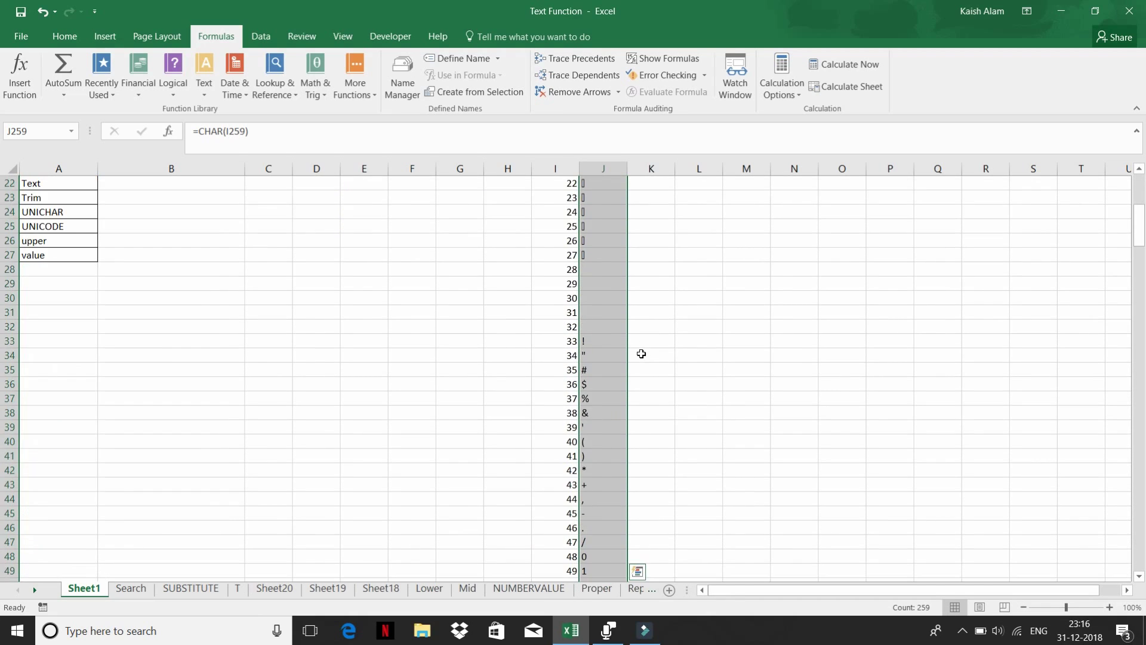
pyautogui.scroll(-5, 642, 354)
pyautogui.scroll(-9, 617, 358)
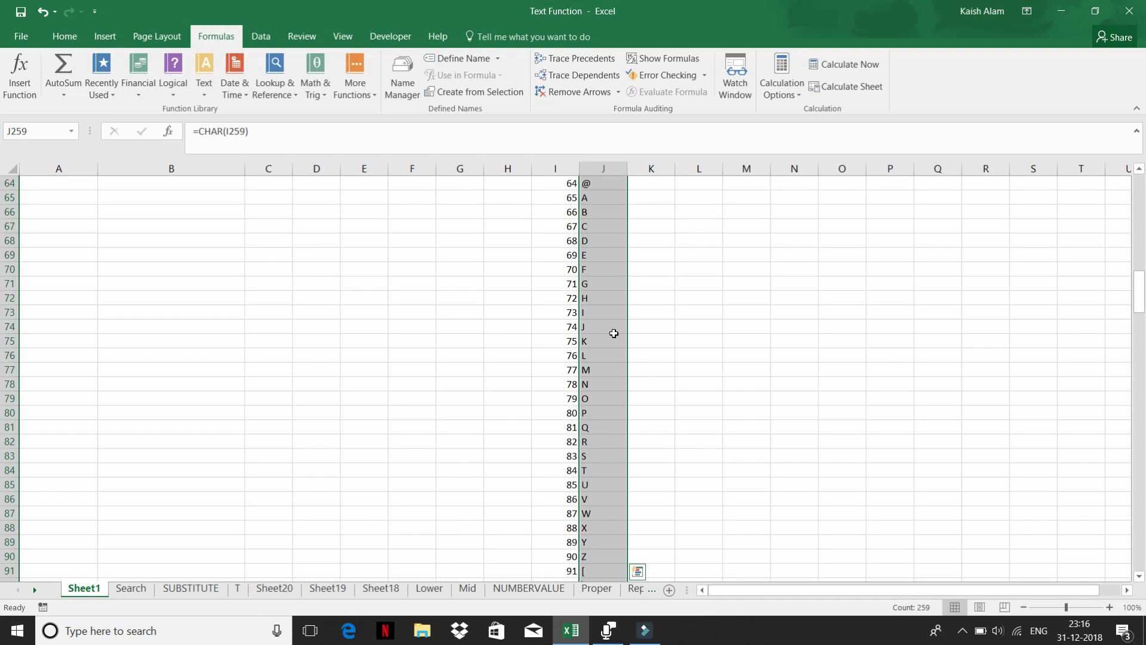
pyautogui.click(603, 240)
pyautogui.scroll(-4, 595, 348)
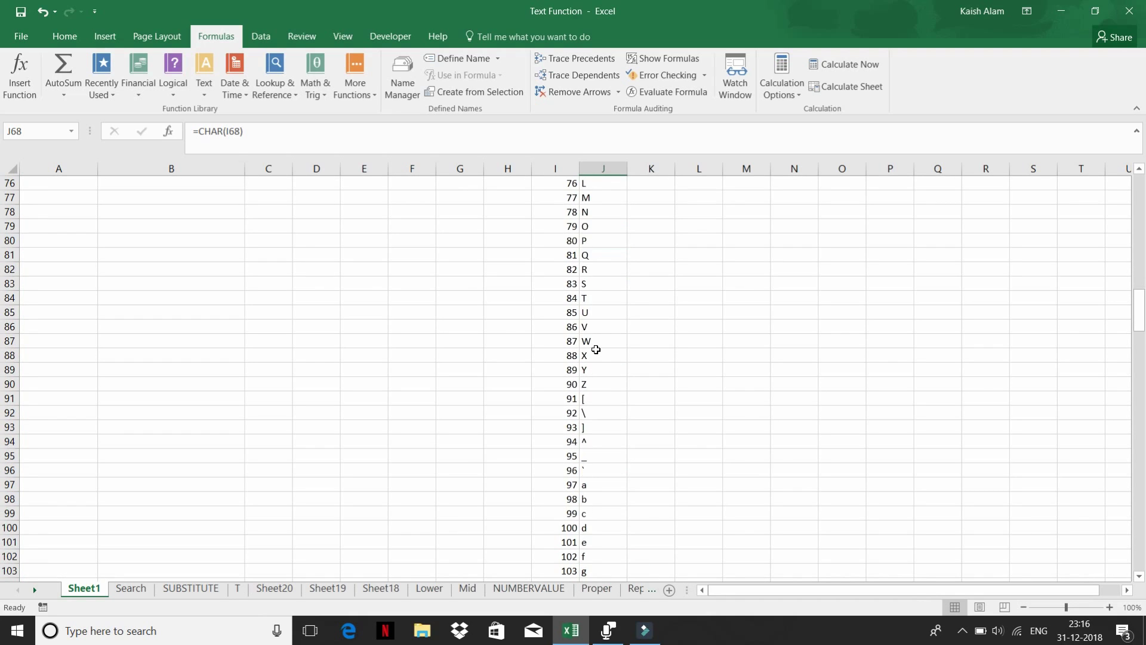
pyautogui.scroll(-8, 596, 350)
pyautogui.scroll(-4, 595, 349)
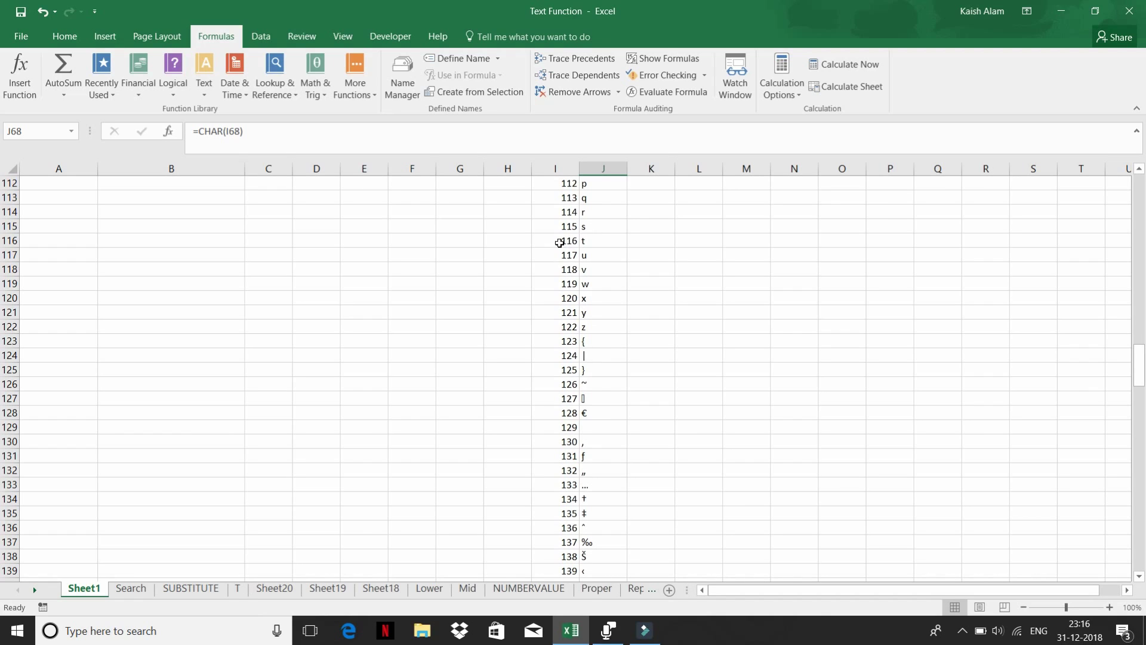
pyautogui.moveTo(561, 242); pyautogui.dragTo(574, 500)
pyautogui.scroll(-18, 607, 391)
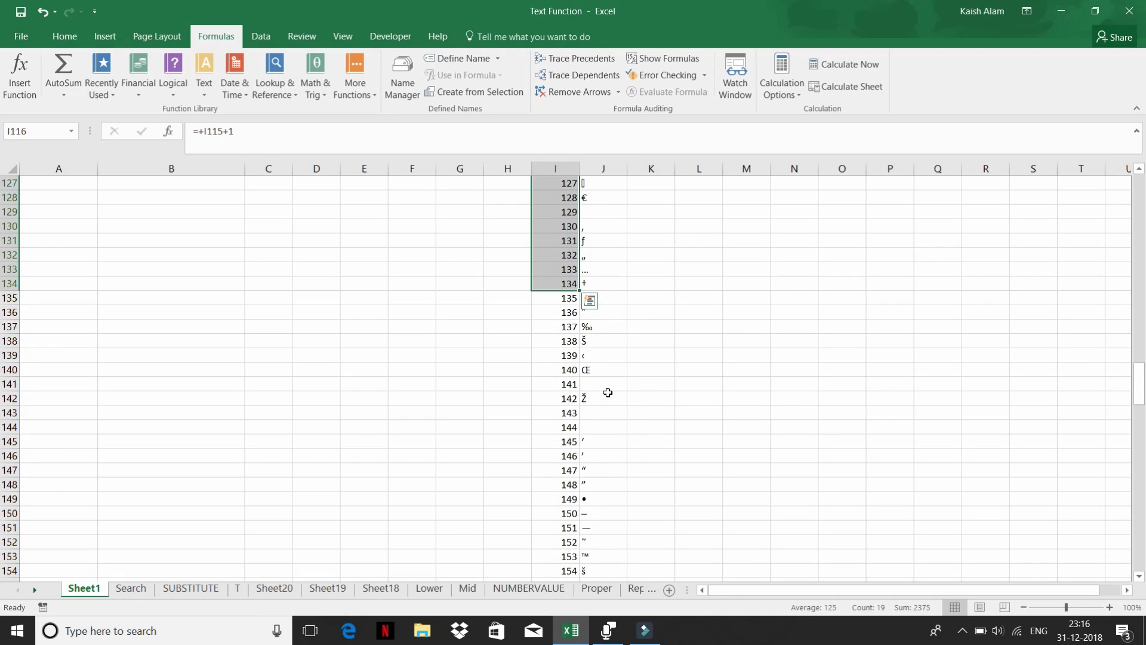
pyautogui.scroll(-20, 608, 392)
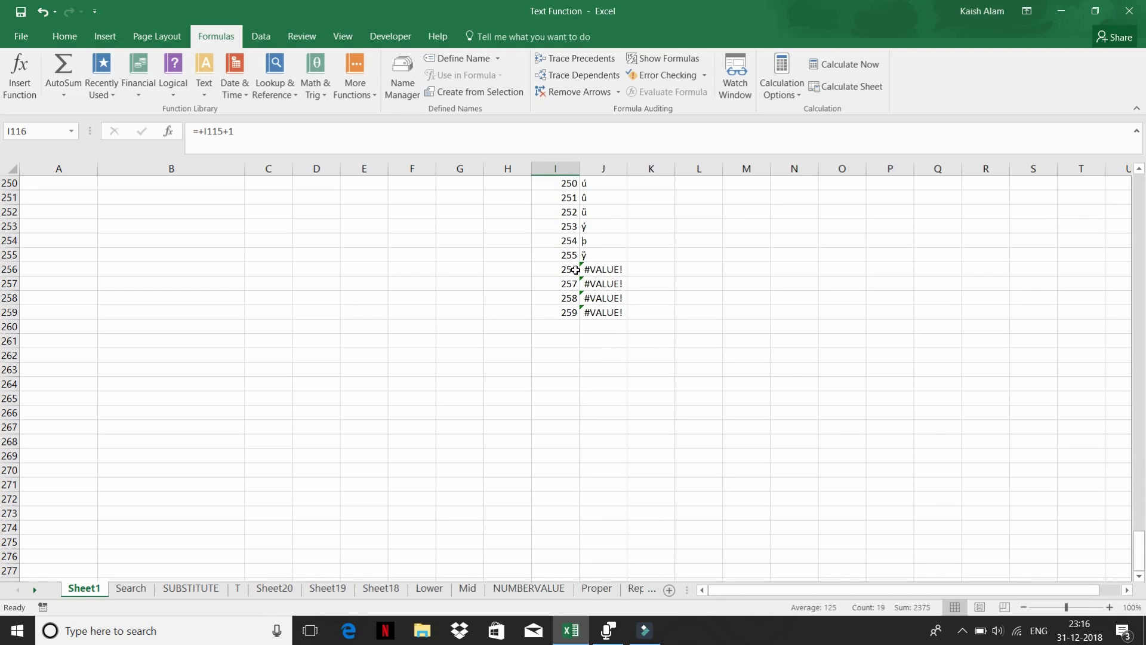
# - Clear the #VALUE! rows 256–259 in I256:K259
pyautogui.click(608, 267)
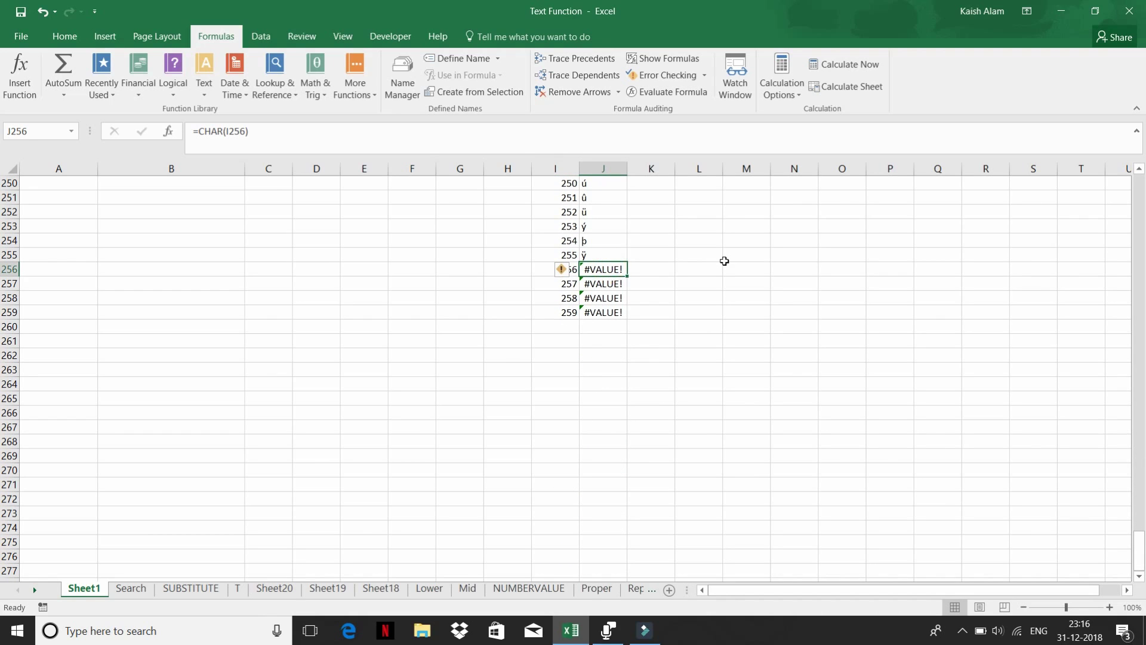
pyautogui.press('Left')
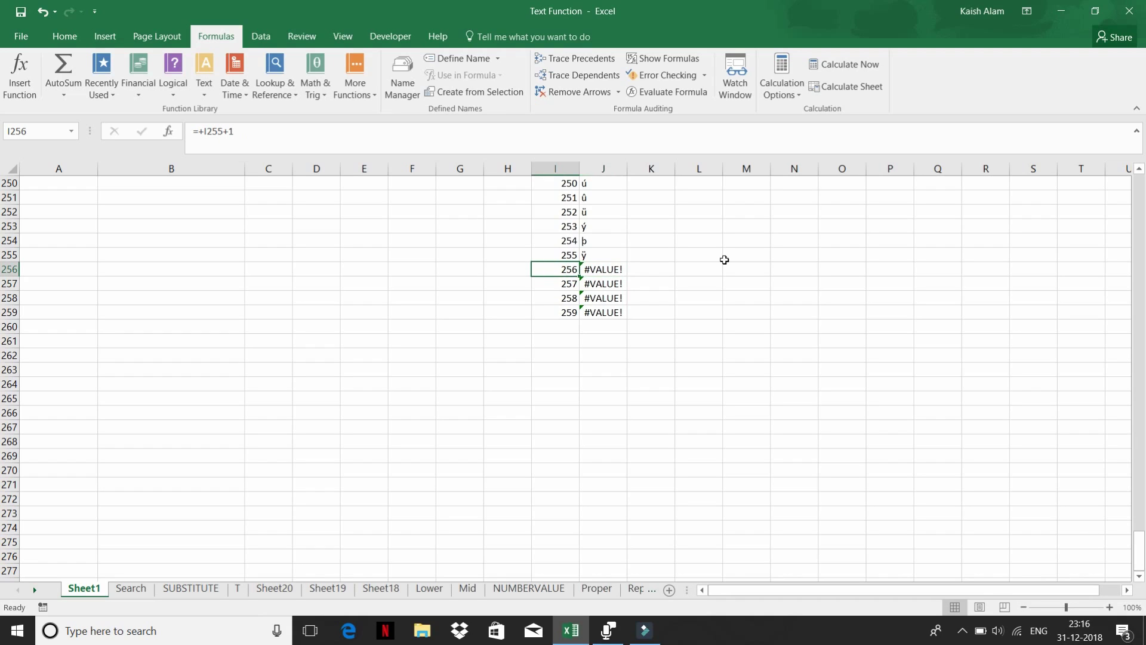
pyautogui.hotkey('shift', 'Right')
pyautogui.hotkey('shift', 'Right')
pyautogui.hotkey('shift', 'Down')
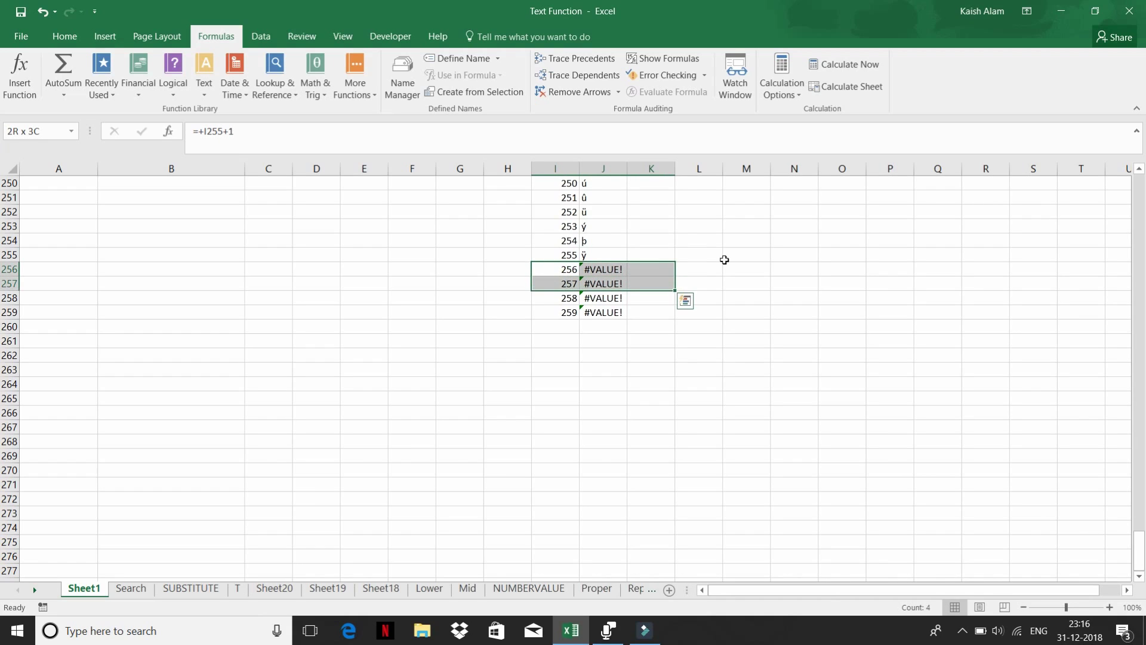
pyautogui.hotkey('shift', 'Down')
pyautogui.hotkey('shift', 'Down')
pyautogui.hotkey('shift', 'Down')
pyautogui.press('Delete')
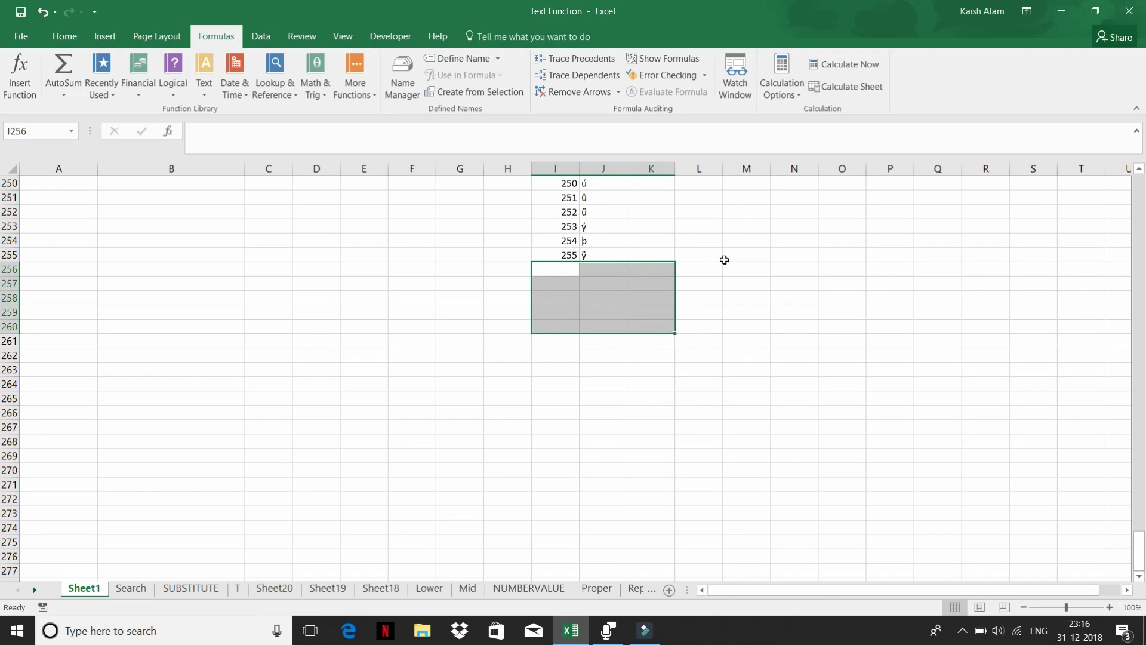
pyautogui.hotkey('ctrl', 'Up')
pyautogui.hotkey('ctrl', 'Up')
# - Return to the top of the sheet and browse the text function list
pyautogui.press('Right')
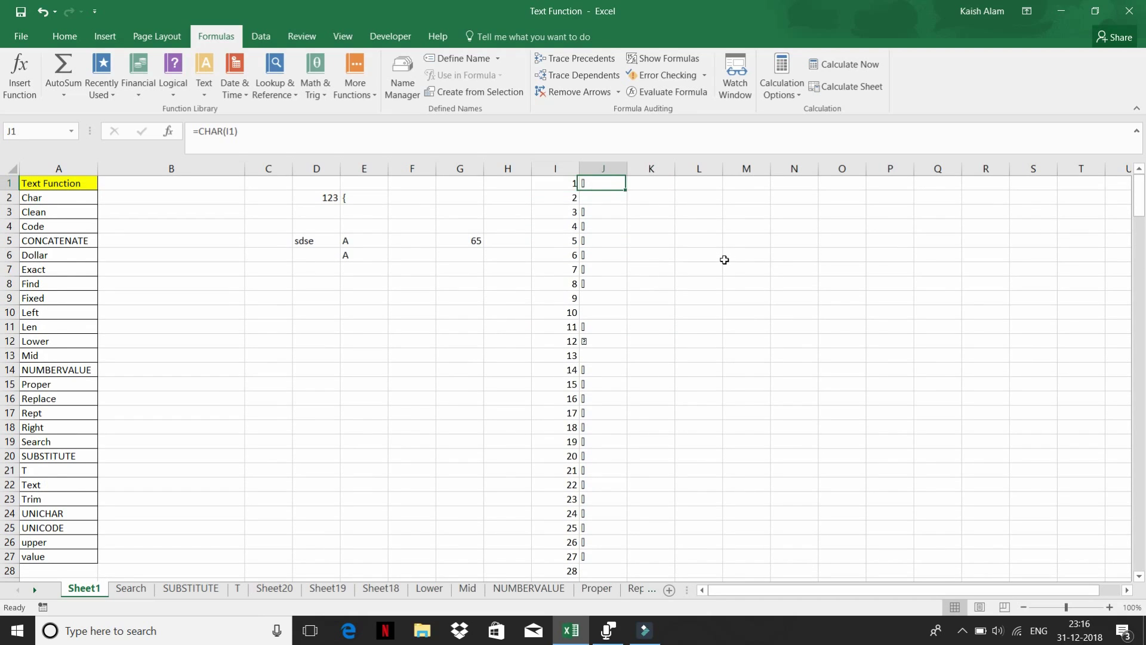
pyautogui.press('Left')
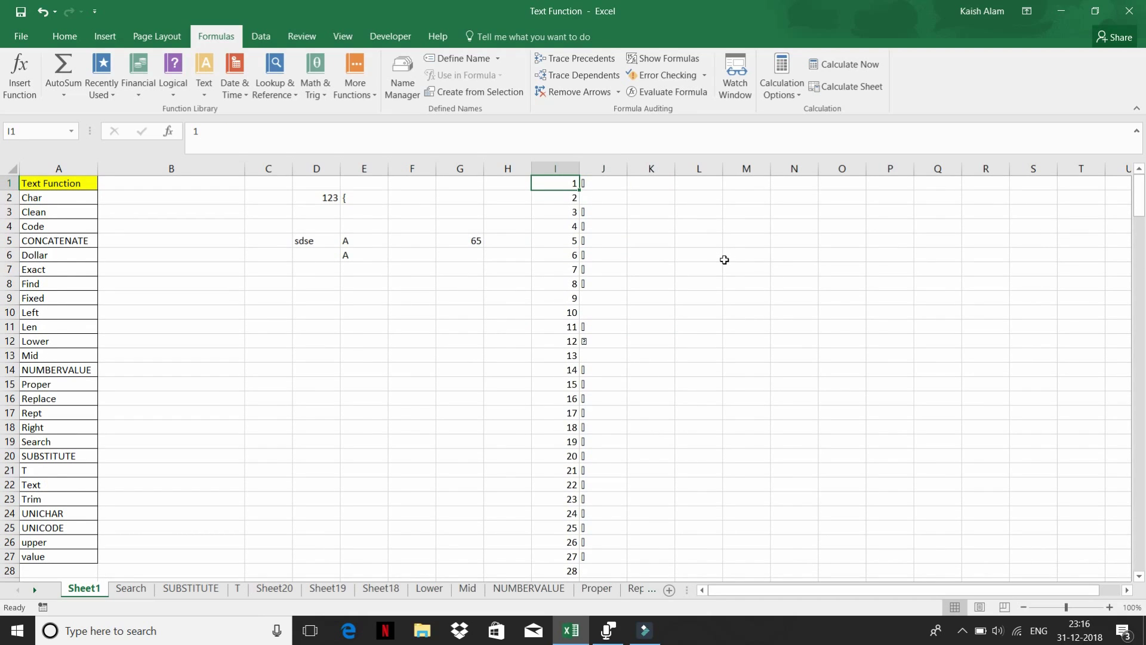
pyautogui.press('Left')
pyautogui.press('Left')
pyautogui.press('Left')
pyautogui.press('Left')
pyautogui.press('Left')
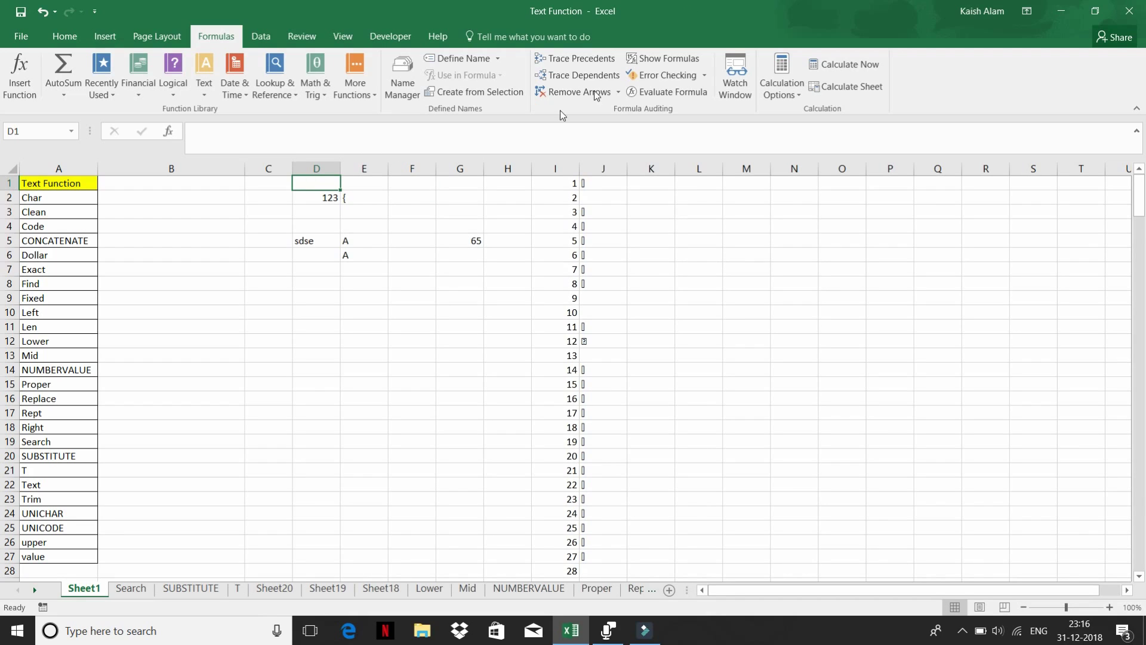
pyautogui.click(204, 88)
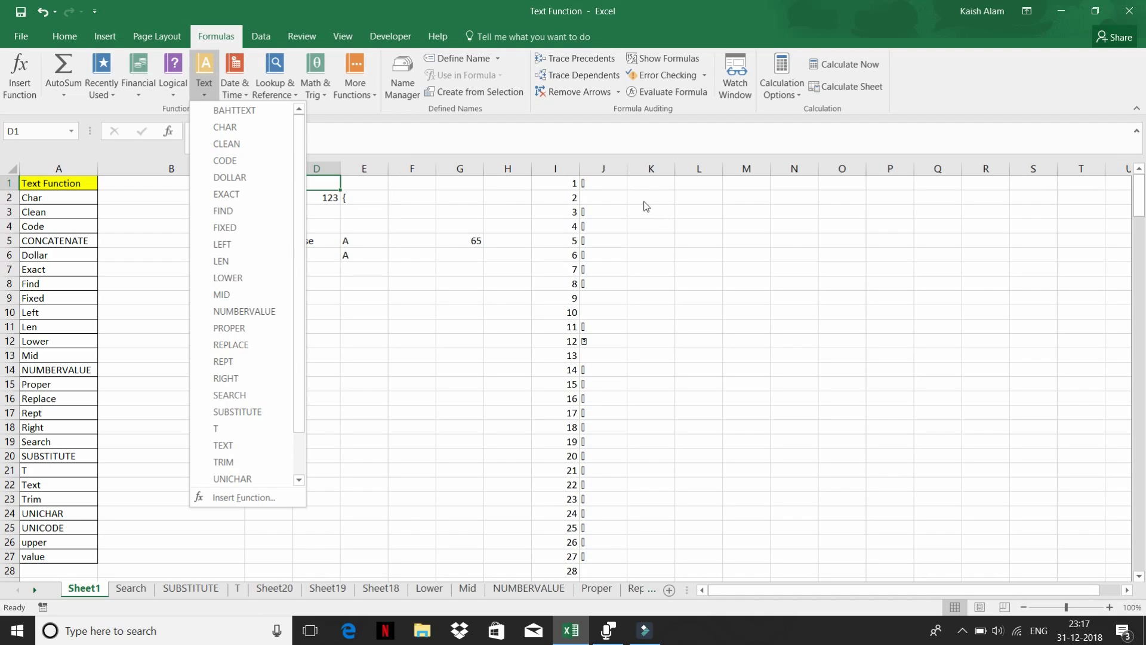
pyautogui.click(642, 179)
# - Insert cells at I1:J1, shifting the code and character list down one row
pyautogui.click(591, 181)
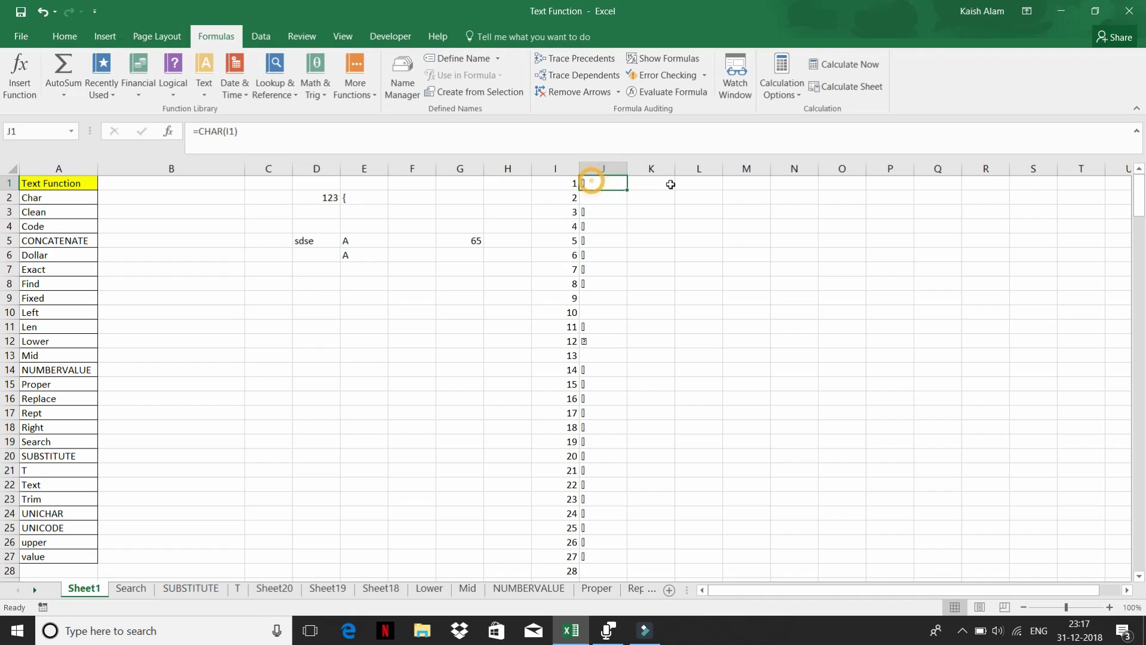
pyautogui.press('Left')
pyautogui.hotkey('shift', 'Right')
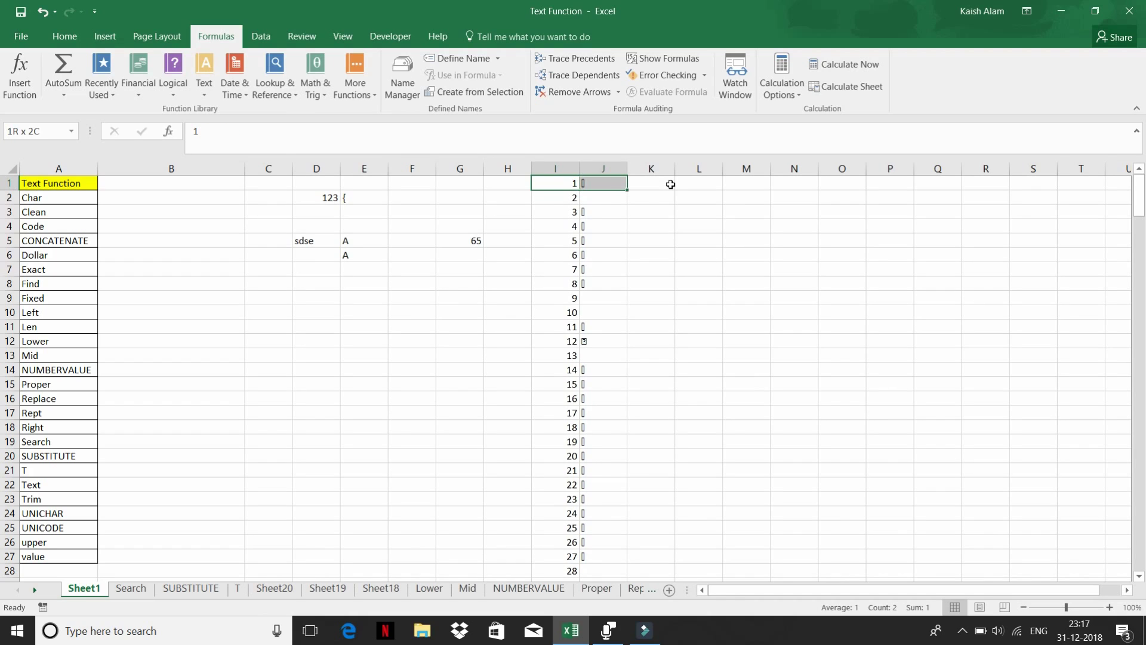
pyautogui.hotkey('ctrl', '+')
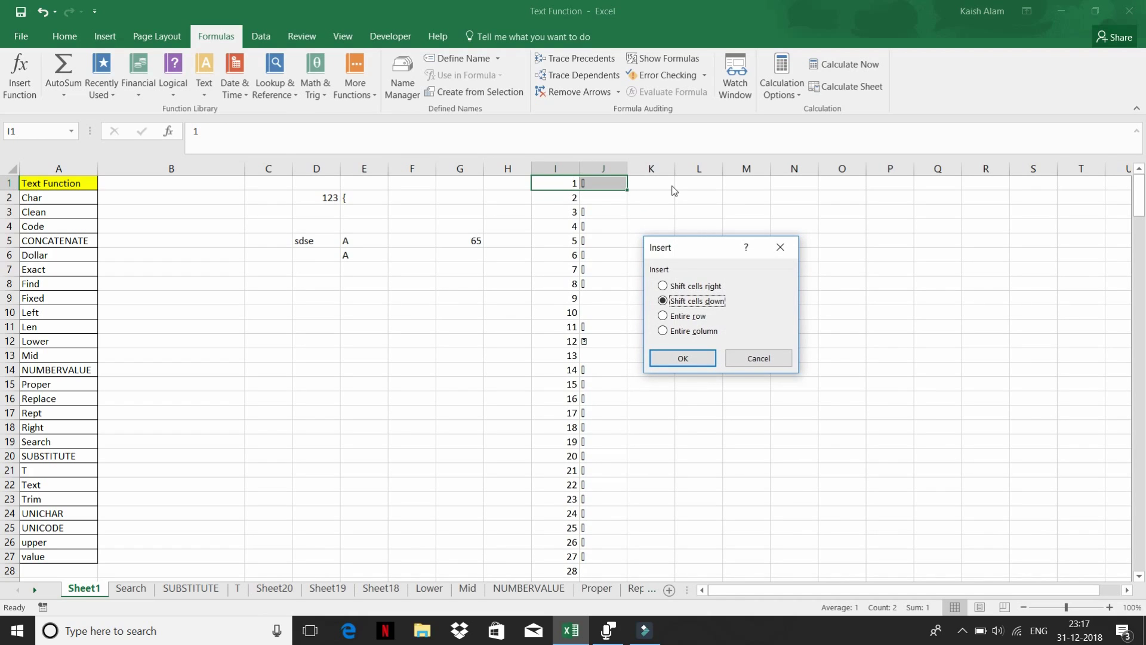
pyautogui.press('Return')
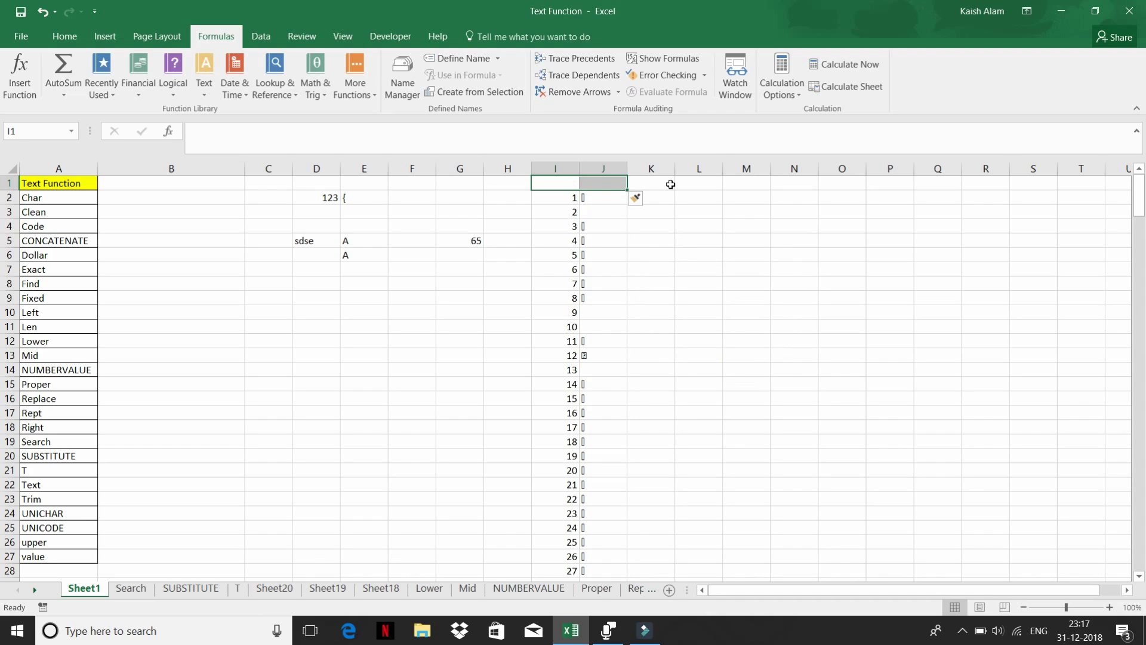
pyautogui.press('Right')
pyautogui.press('Right')
pyautogui.press('Right')
pyautogui.press('Right')
pyautogui.press('Down')
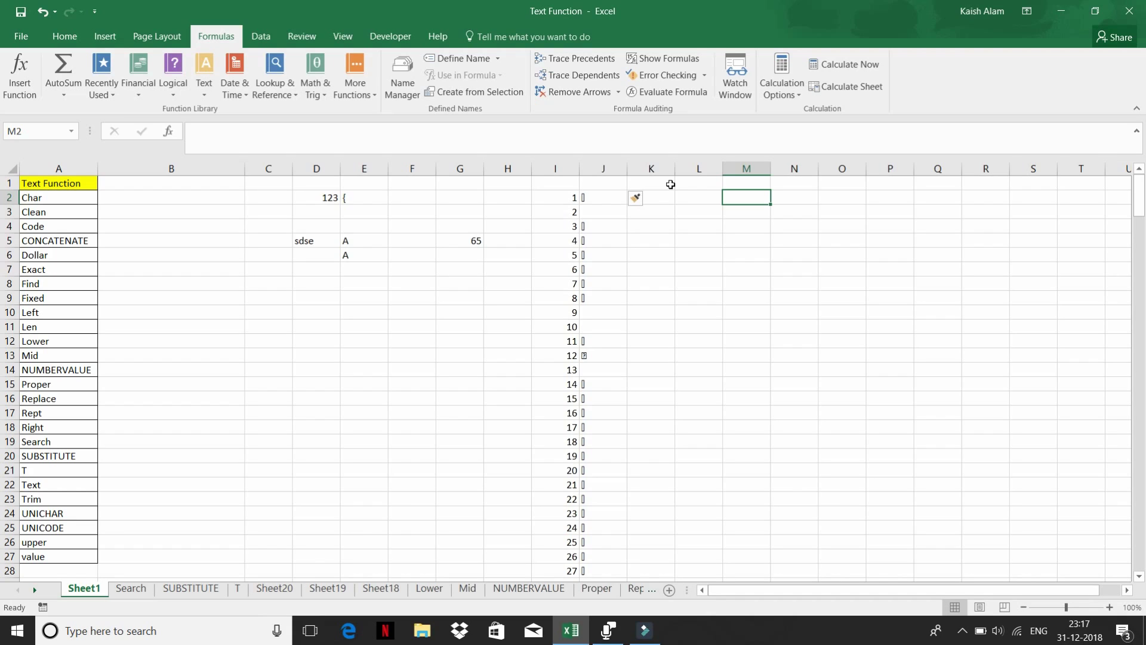
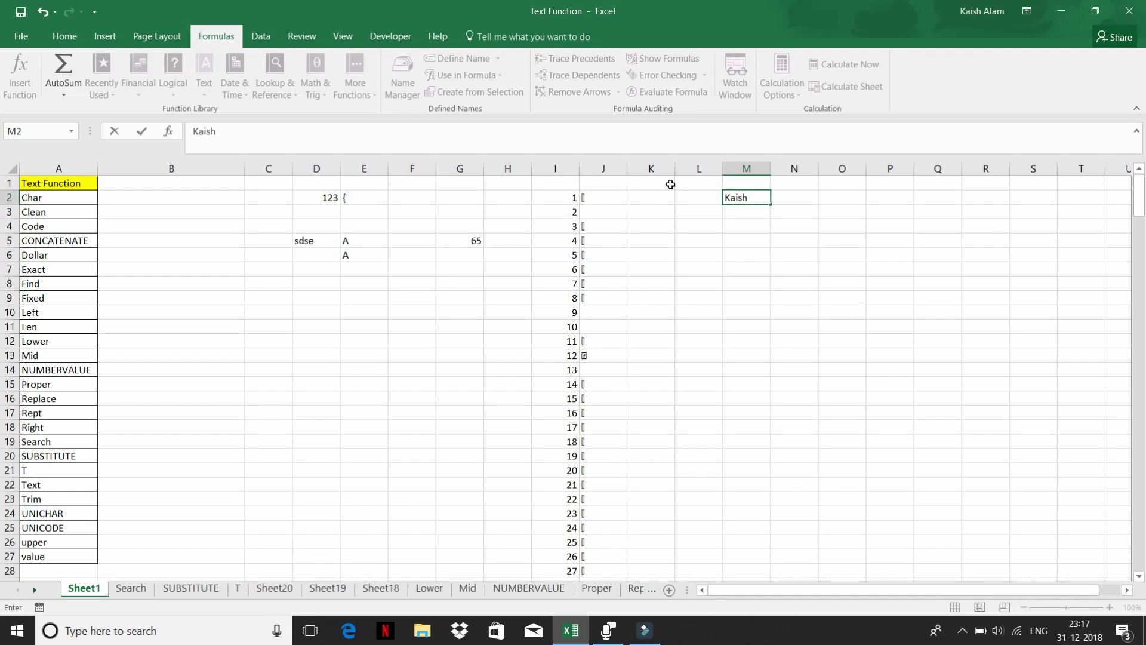
# - Enter a person's first name and surname on two lines in M2
pyautogui.hotkey('alt', 'Return')
pyautogui.press('Return')
pyautogui.press('Up')
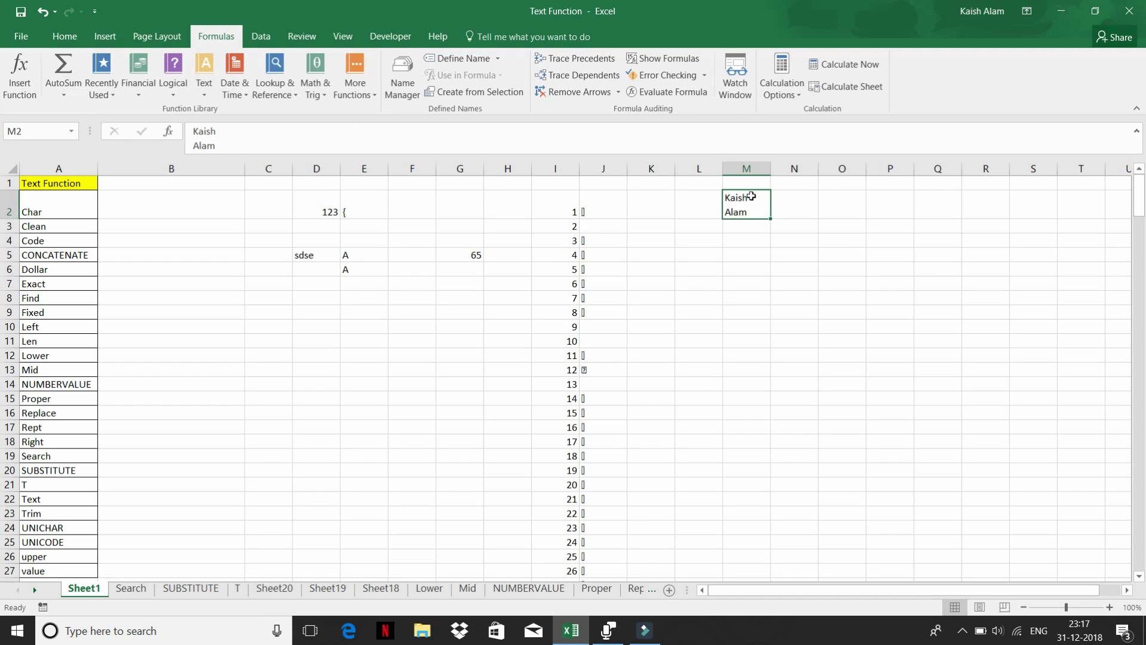
# - Turn off Wrap Text for M2 so the name shows on one line
pyautogui.click(59, 37)
pyautogui.click(388, 65)
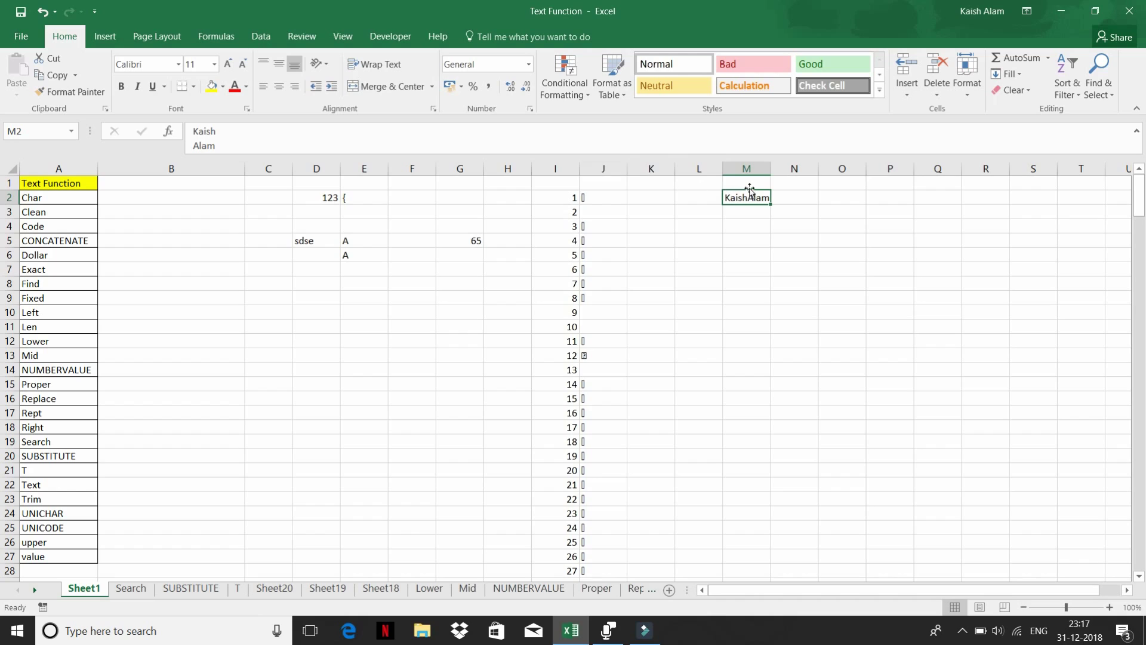
pyautogui.click(799, 199)
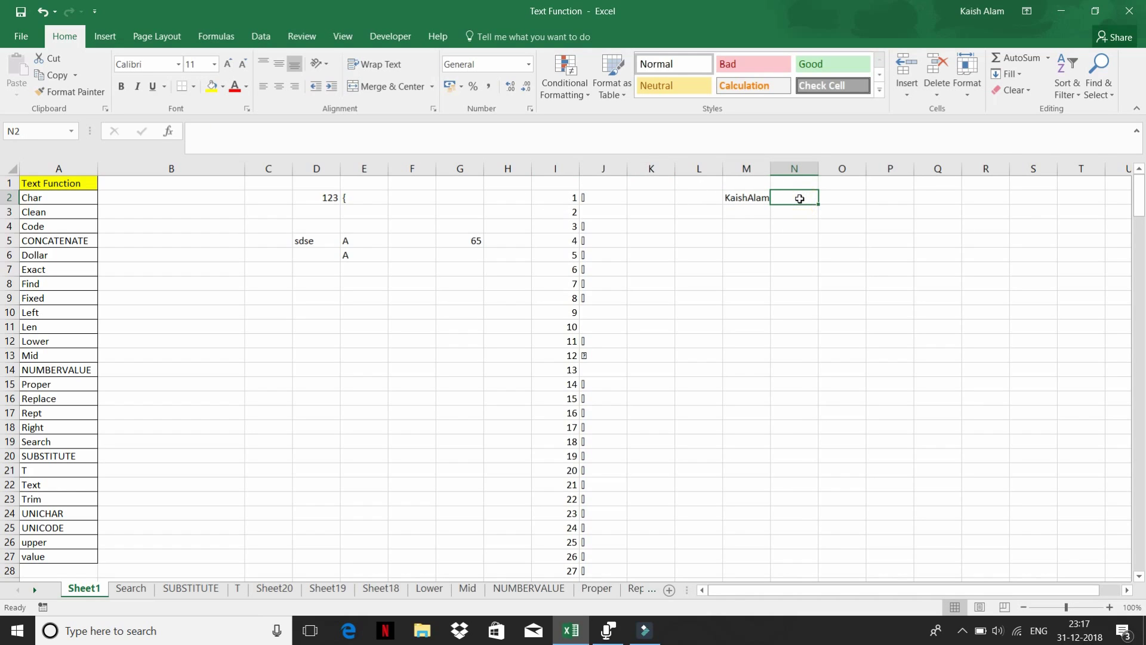
# - Enter =LEN(M2) in N2, returning 10 characters for the two-line name entry
pyautogui.write('=LEN(')
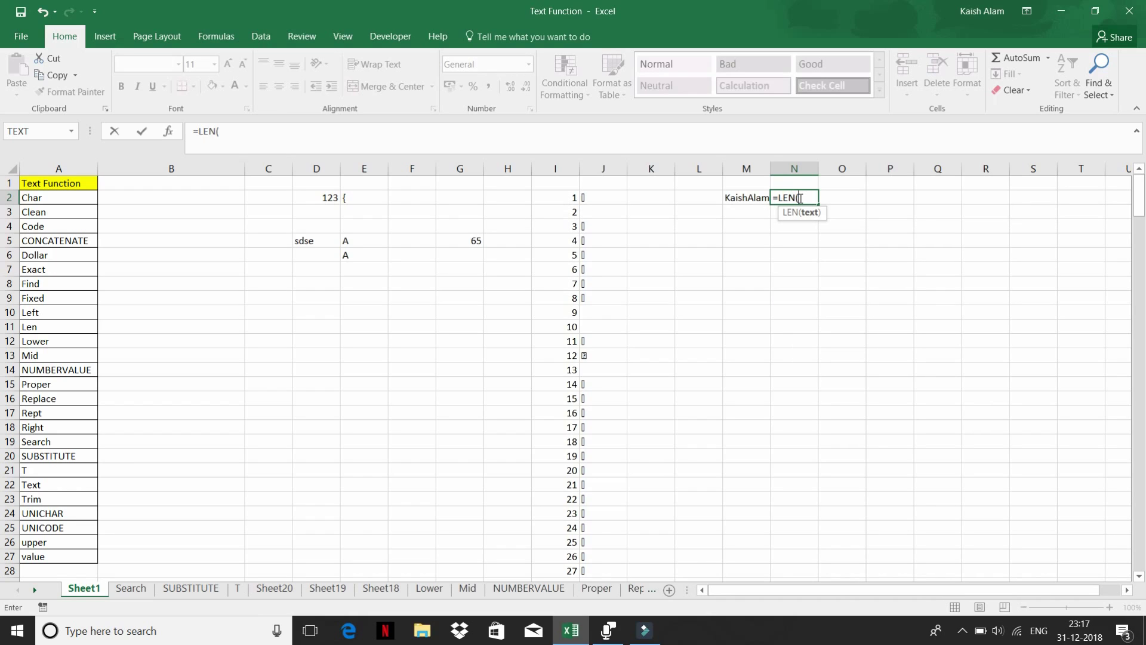
pyautogui.press('Left')
pyautogui.write(')')
pyautogui.press('Return')
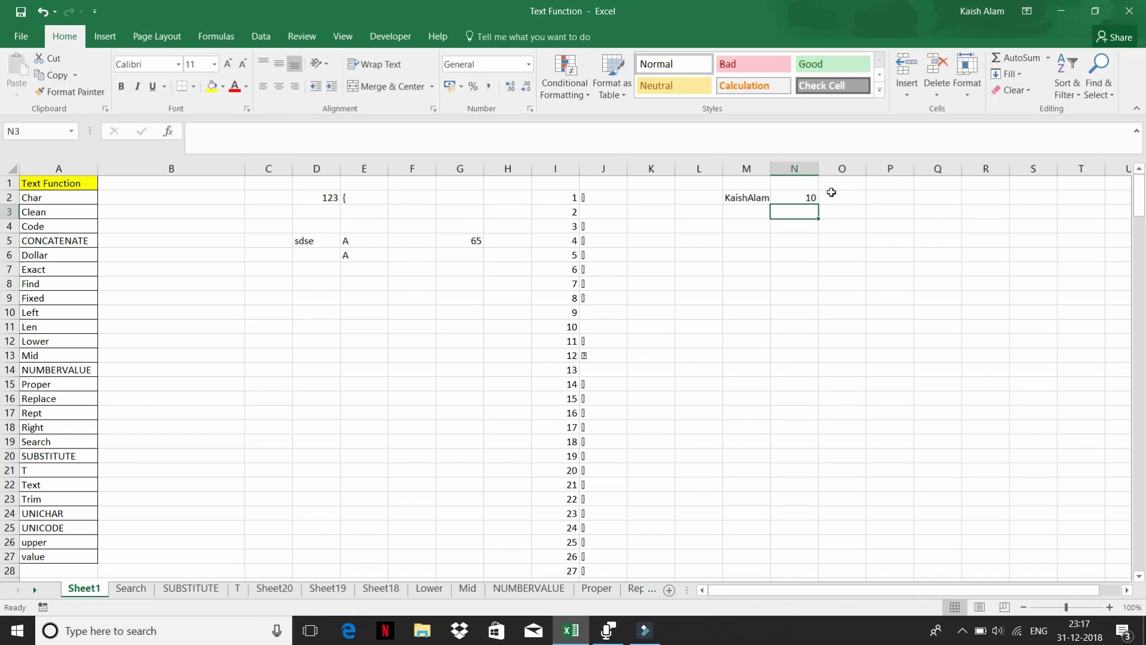
pyautogui.click(813, 194)
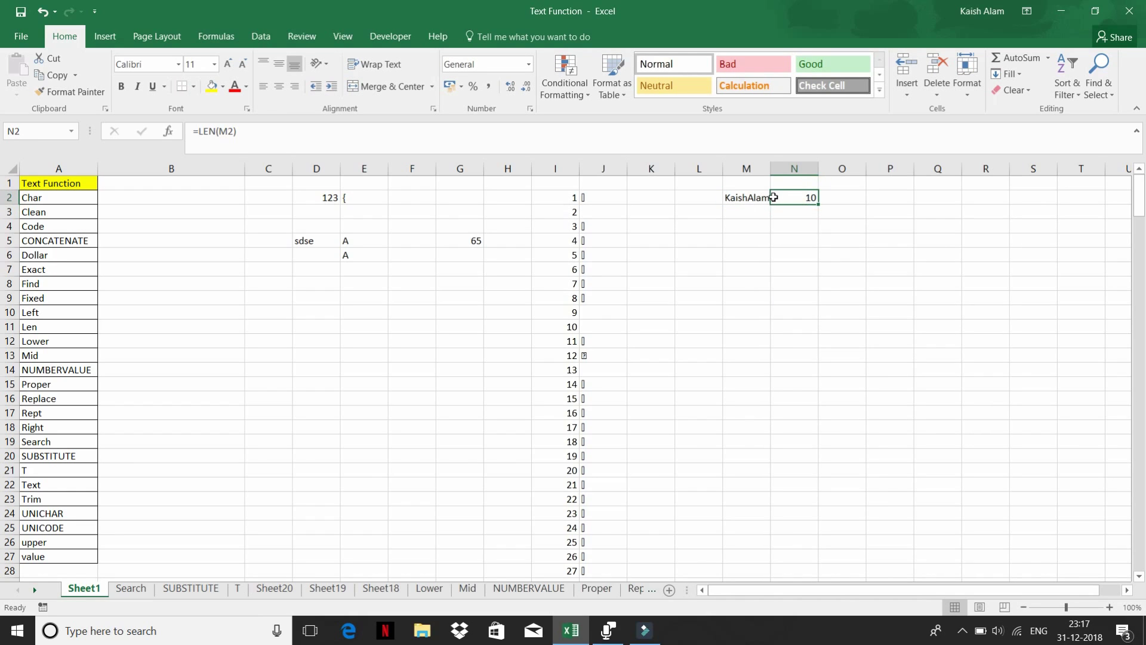
pyautogui.click(743, 194)
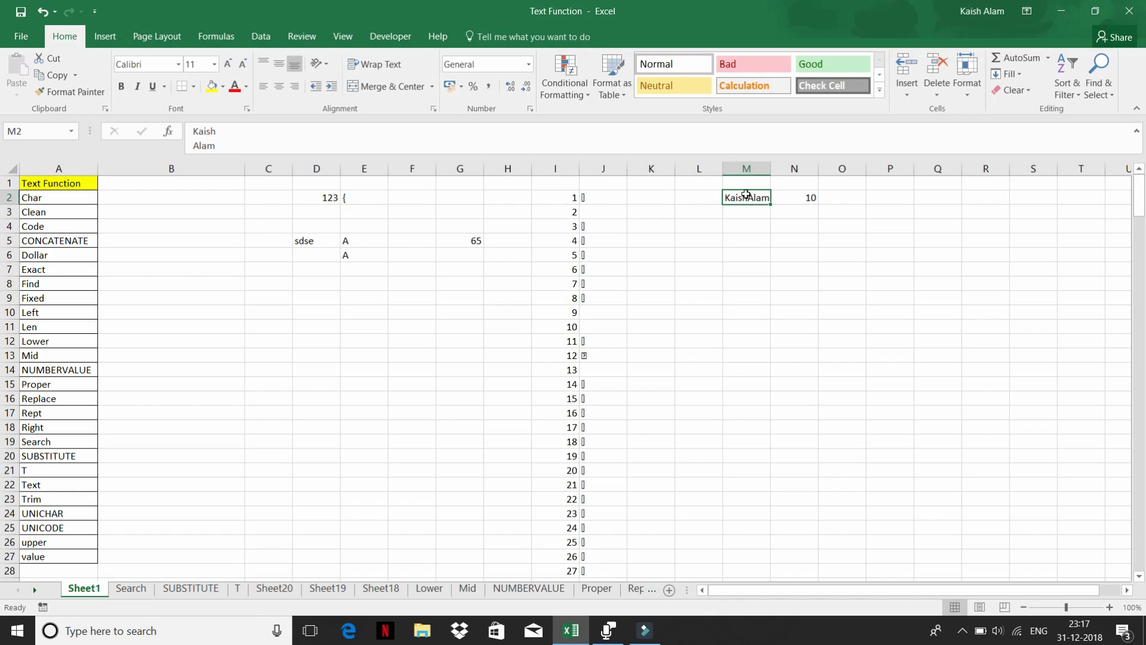
pyautogui.click(792, 198)
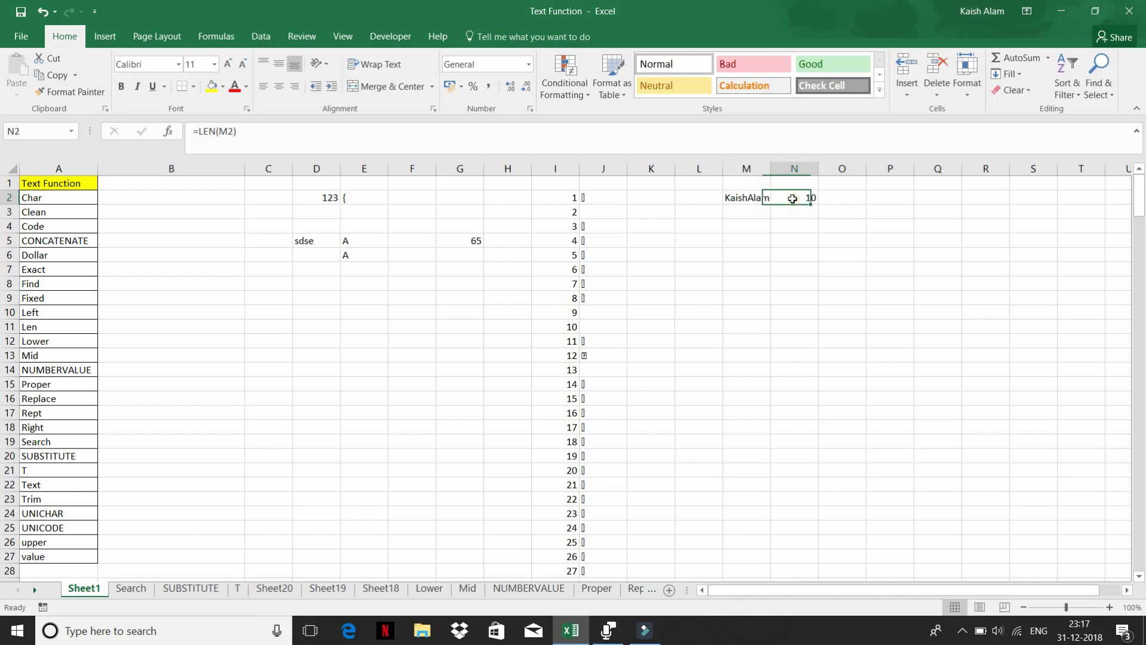
# - Replace N2's formula with =CLEAN(M2) to strip the line break from the name
pyautogui.write('=')
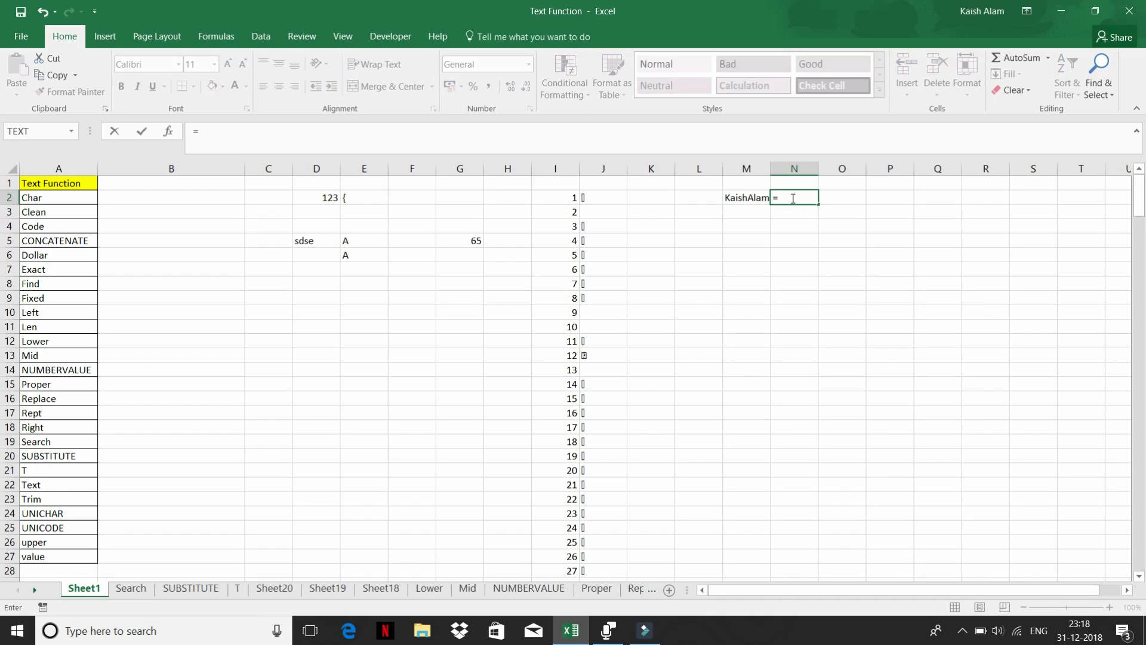
pyautogui.write('cl')
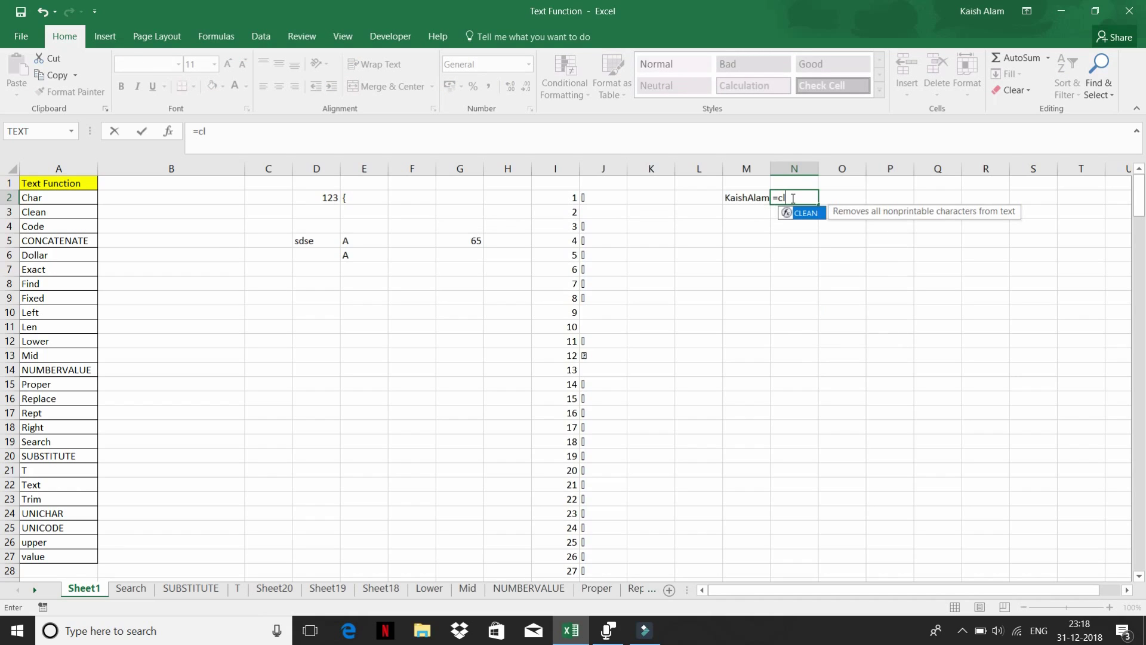
pyautogui.press('Tab')
pyautogui.click(747, 198)
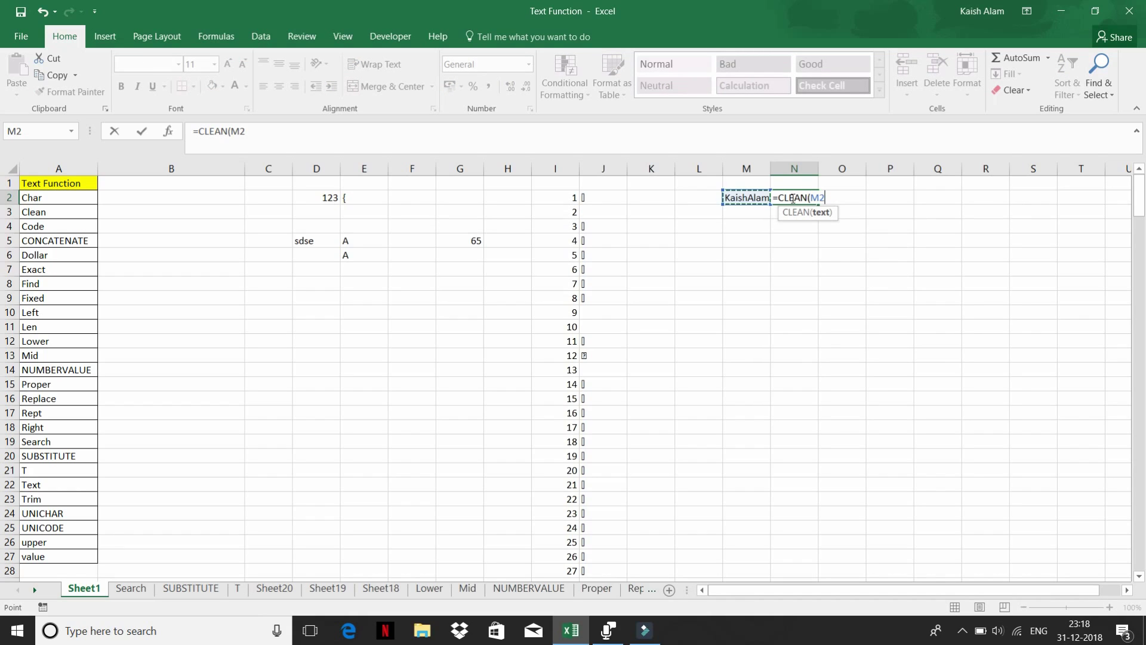
pyautogui.press('Return')
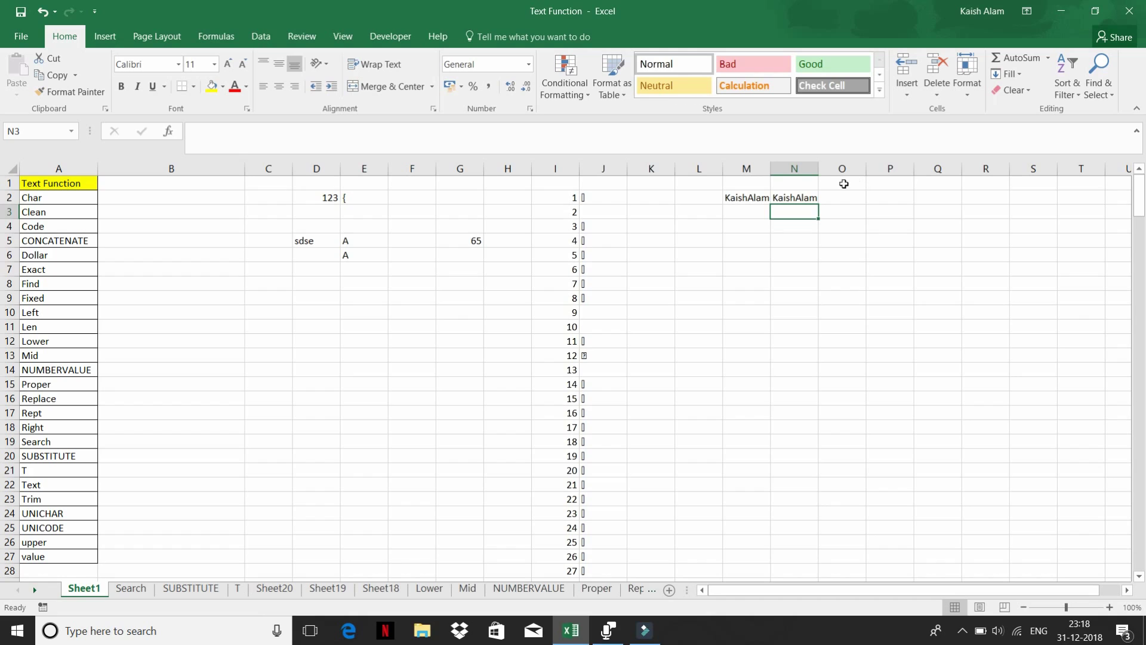
# - Enter =LEN(N2) in N3, returning 9 characters for the cleaned name
pyautogui.write('=len')
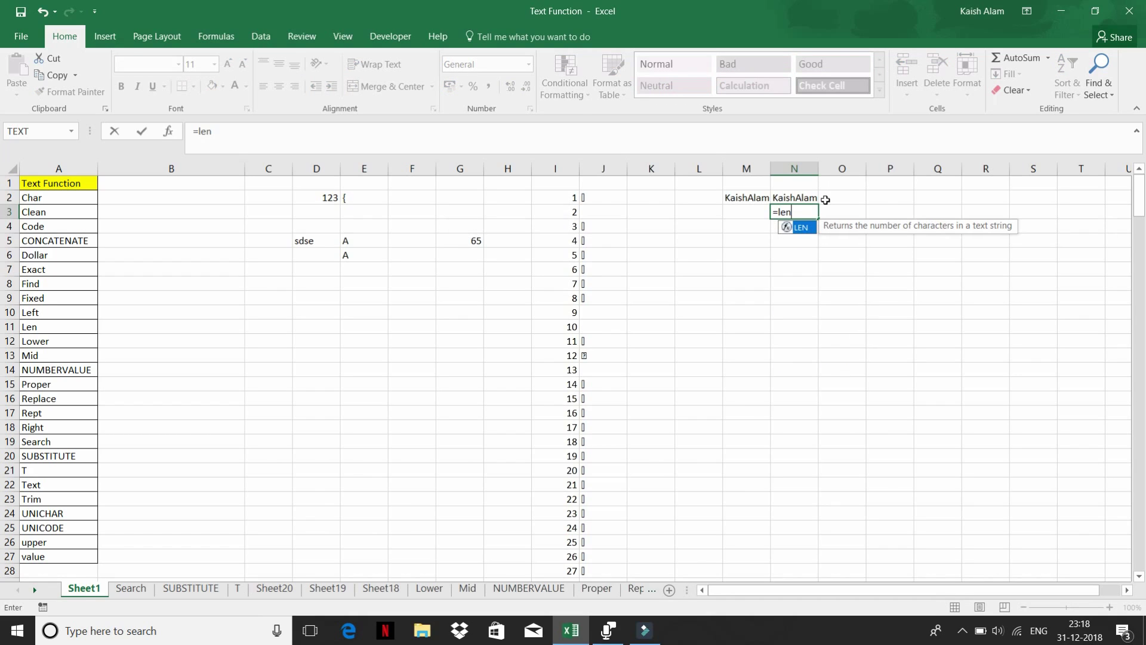
pyautogui.press('Tab')
pyautogui.press('Up')
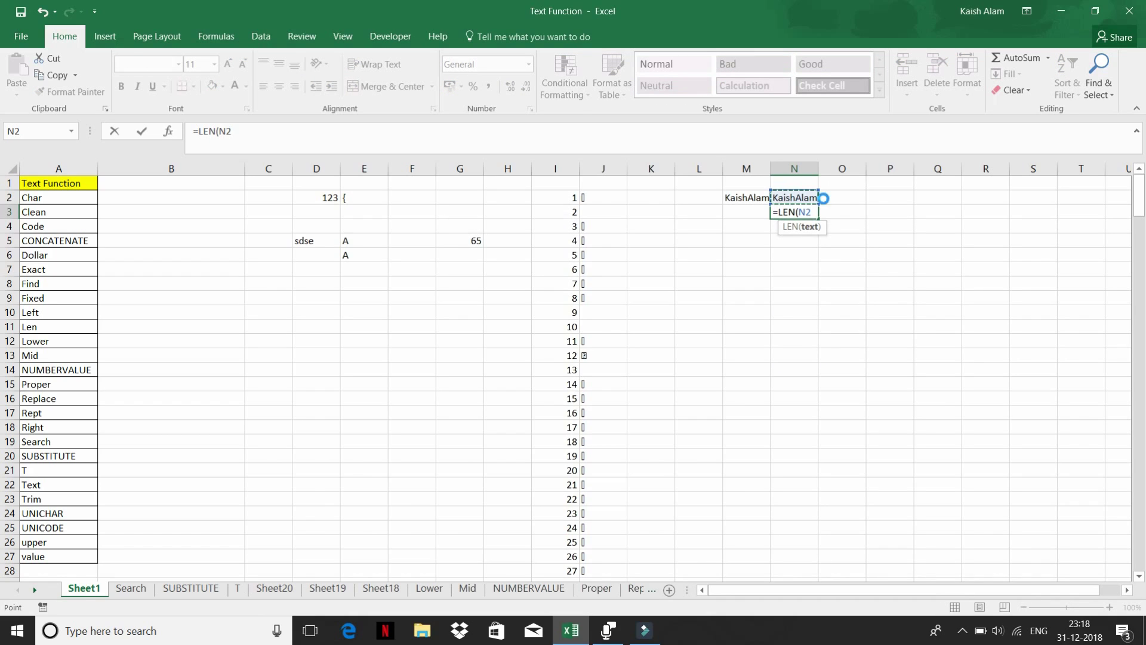
pyautogui.press('Return')
pyautogui.click(807, 209)
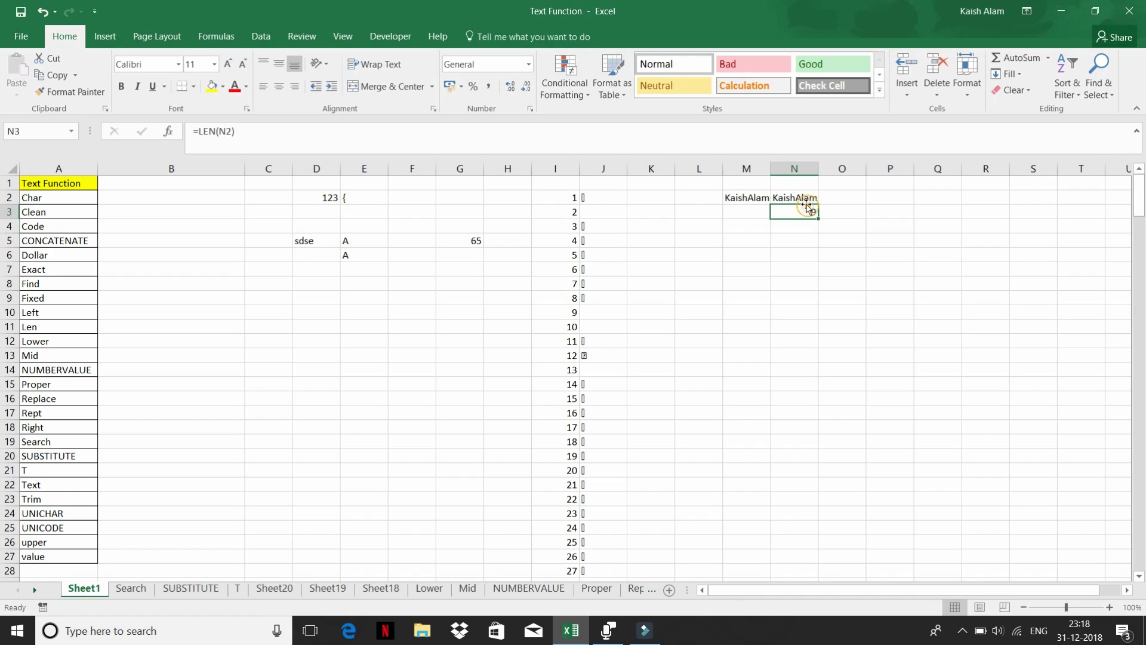
pyautogui.click(651, 196)
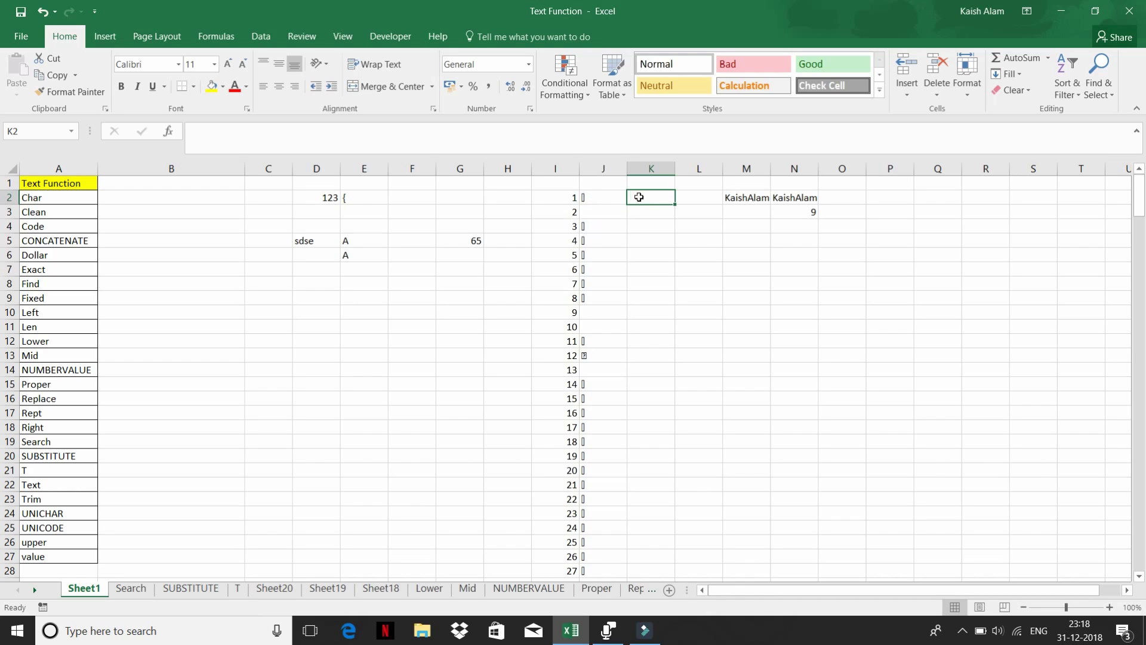
# - Enter =CLEAN(J2) in K2
pyautogui.write('=l')
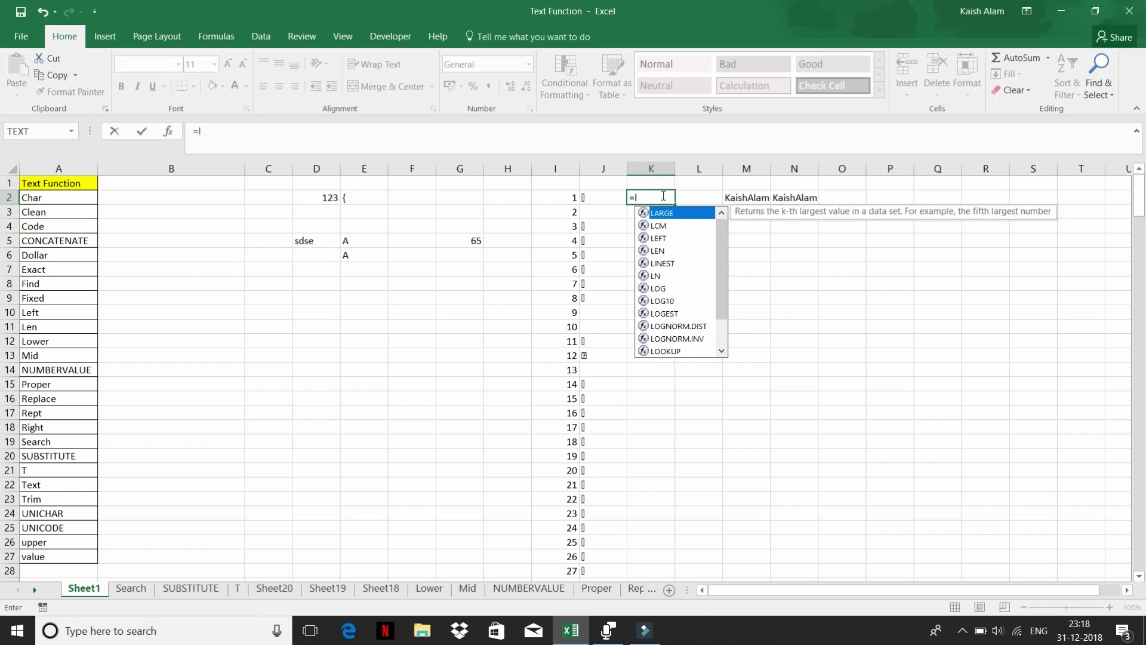
pyautogui.press('BackSpace')
pyautogui.write('cl')
pyautogui.press('Tab')
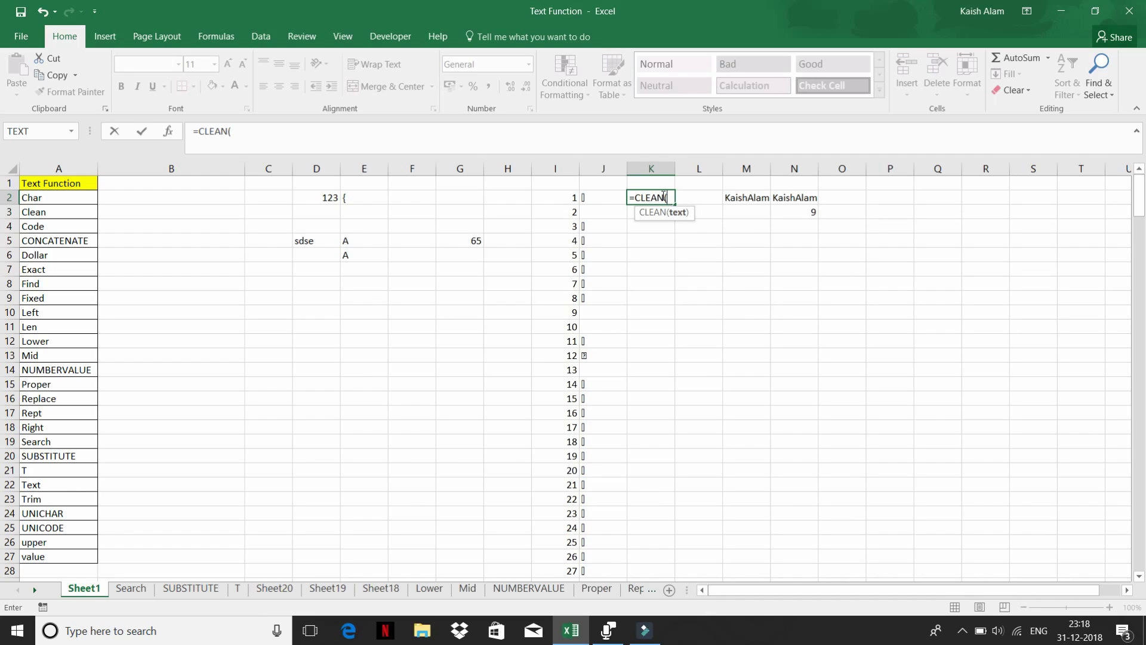
pyautogui.press('Left')
pyautogui.press('Return')
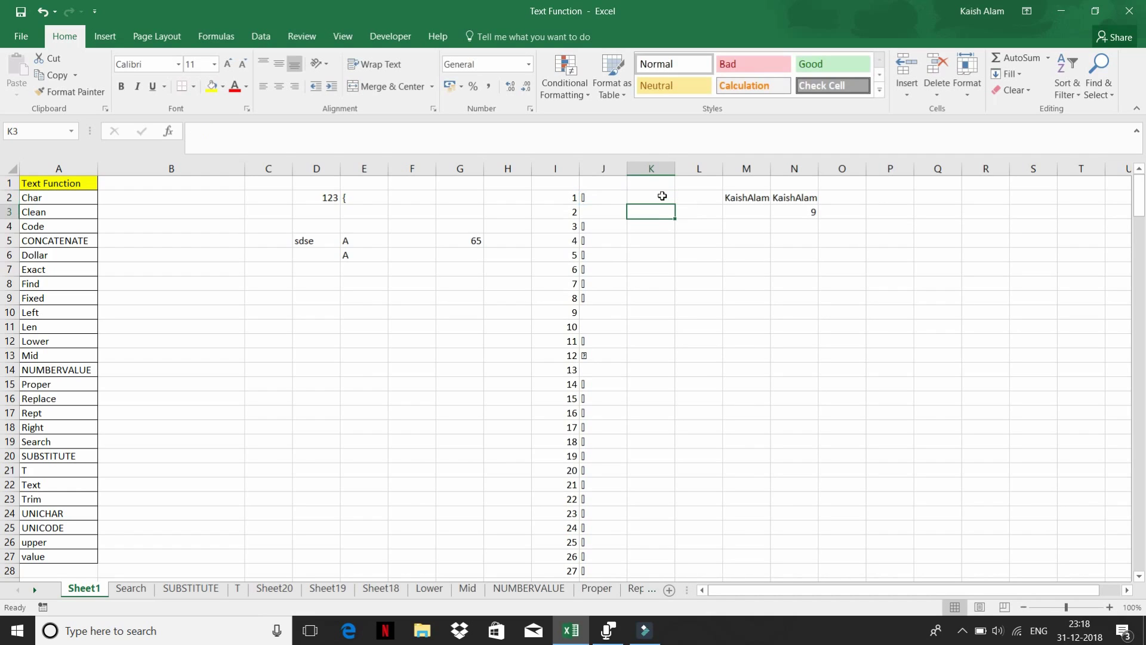
# - Fill the CLEAN formula down K2:K256 and scroll through the cleaned characters
pyautogui.press('Left')
pyautogui.hotkey('ctrl', 'Down')
pyautogui.press('Right')
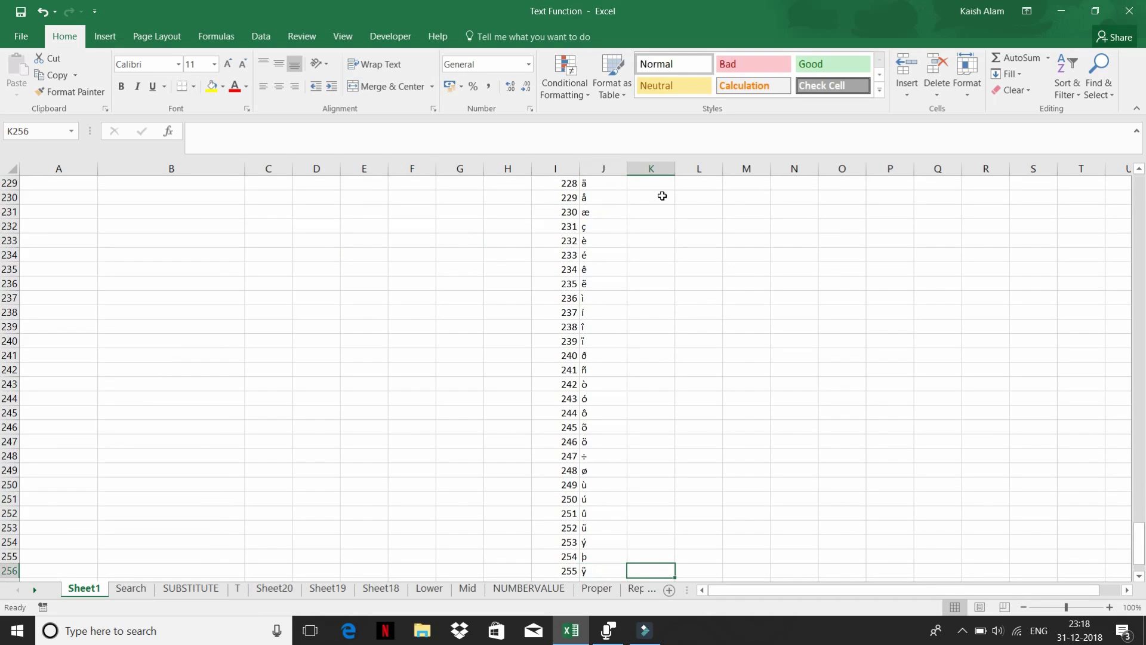
pyautogui.hotkey('ctrl', 'shift', 'Up')
pyautogui.hotkey('ctrl', 'd')
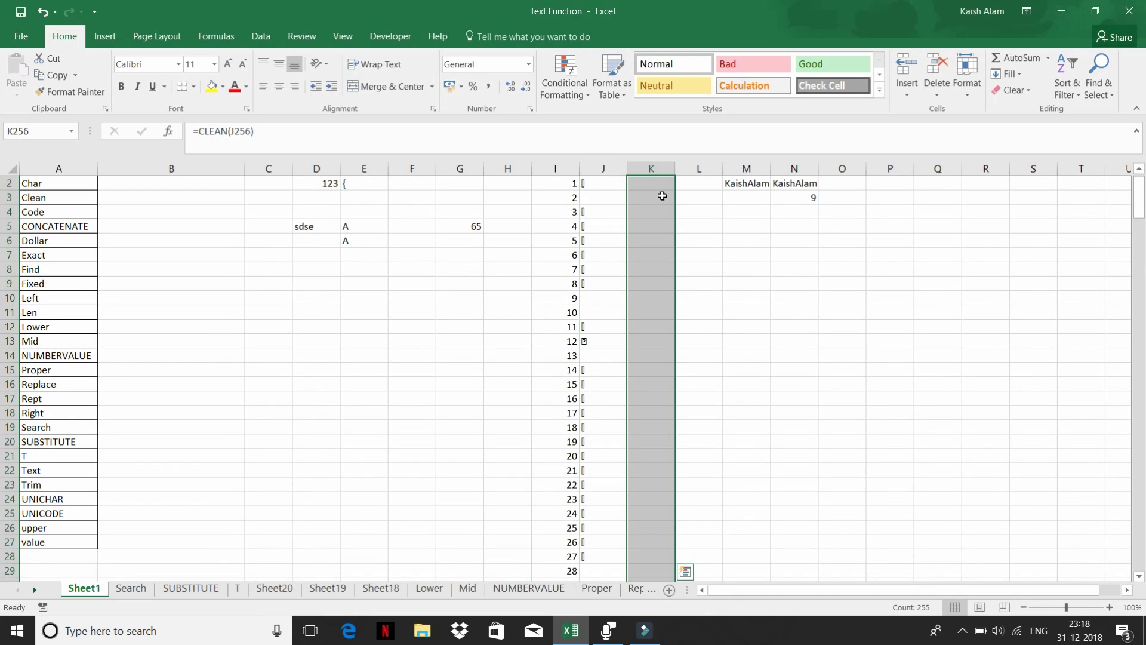
pyautogui.scroll(-9, 655, 287)
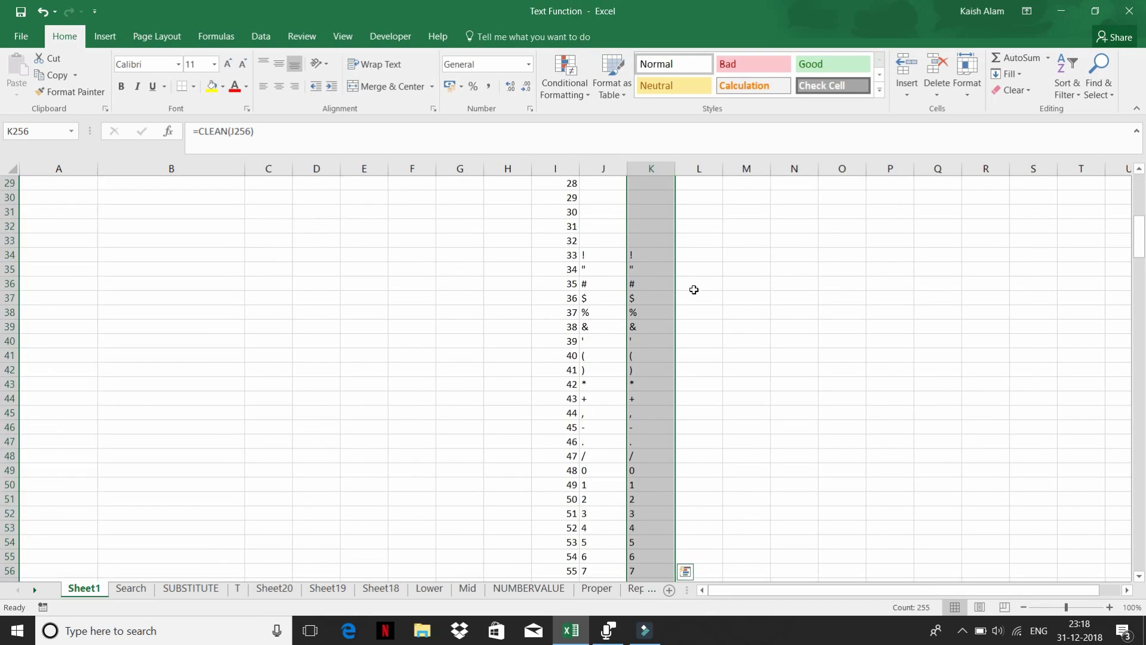
pyautogui.scroll(-5, 654, 358)
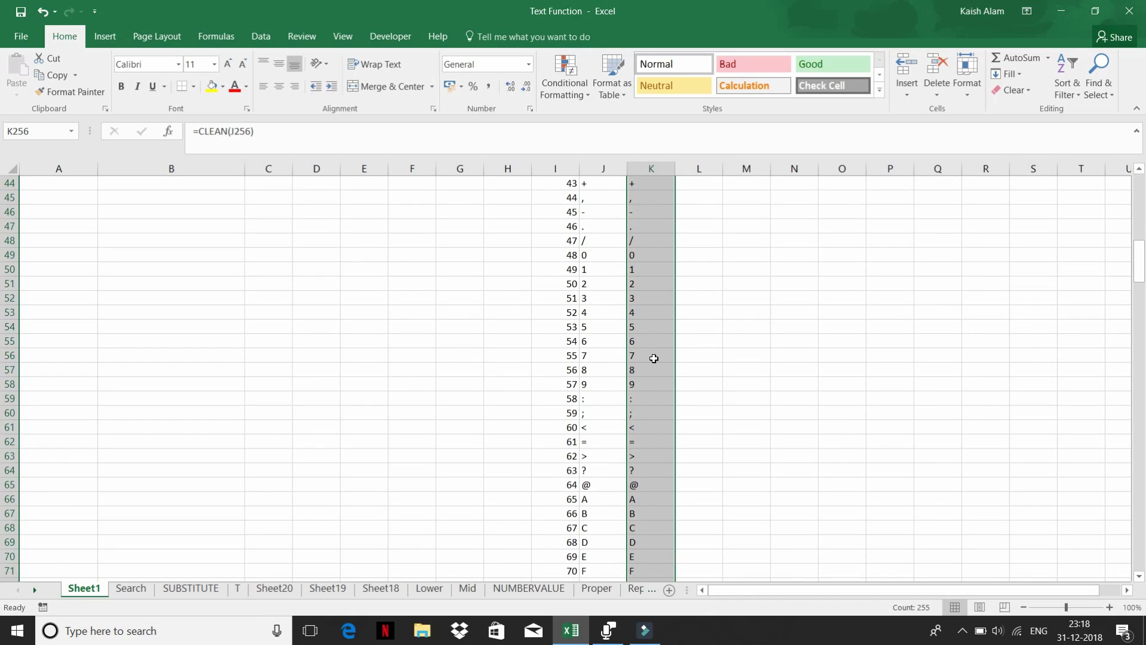
pyautogui.scroll(-9, 653, 358)
pyautogui.scroll(-10, 654, 358)
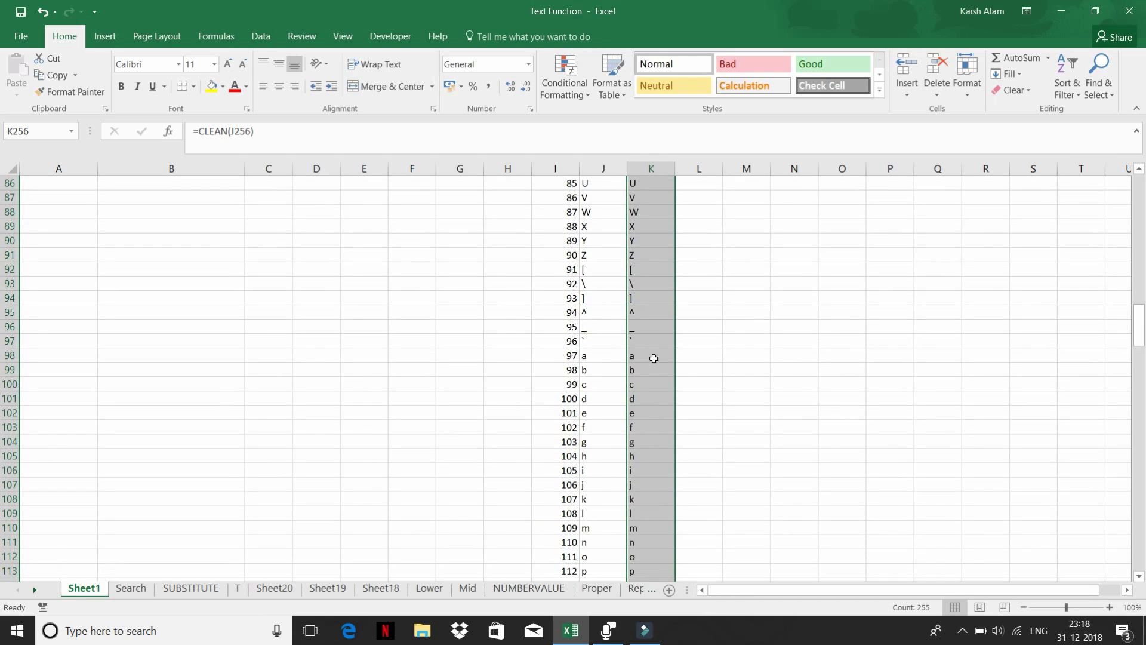
pyautogui.scroll(-9, 656, 321)
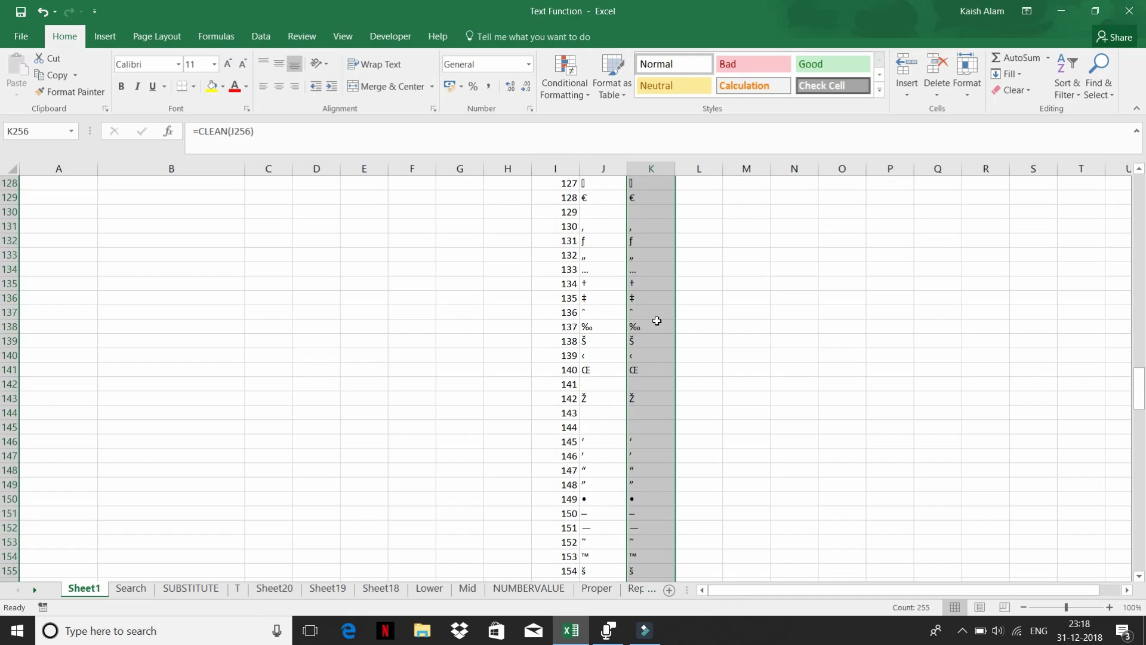
pyautogui.scroll(-9, 657, 329)
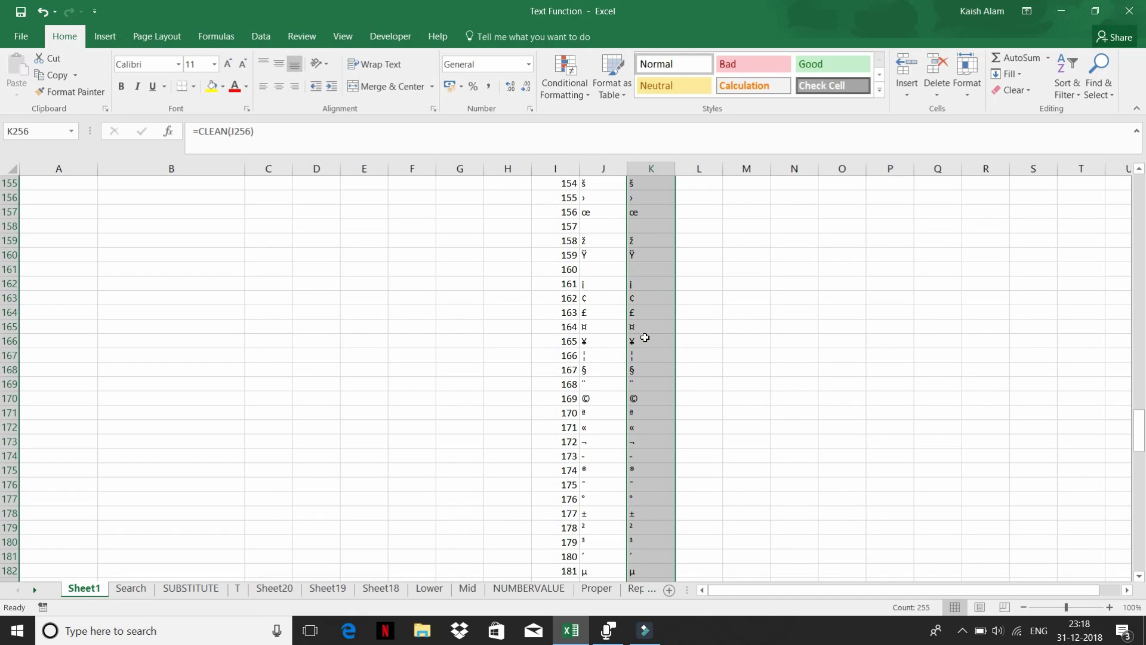
pyautogui.scroll(-11, 649, 394)
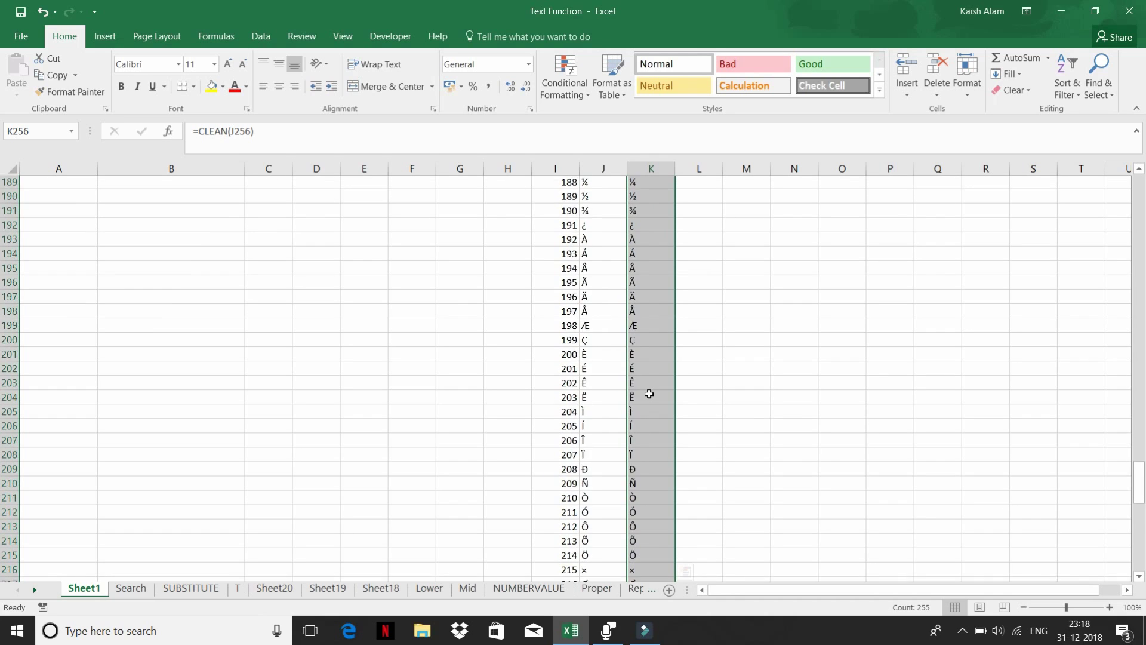
pyautogui.scroll(-18, 649, 394)
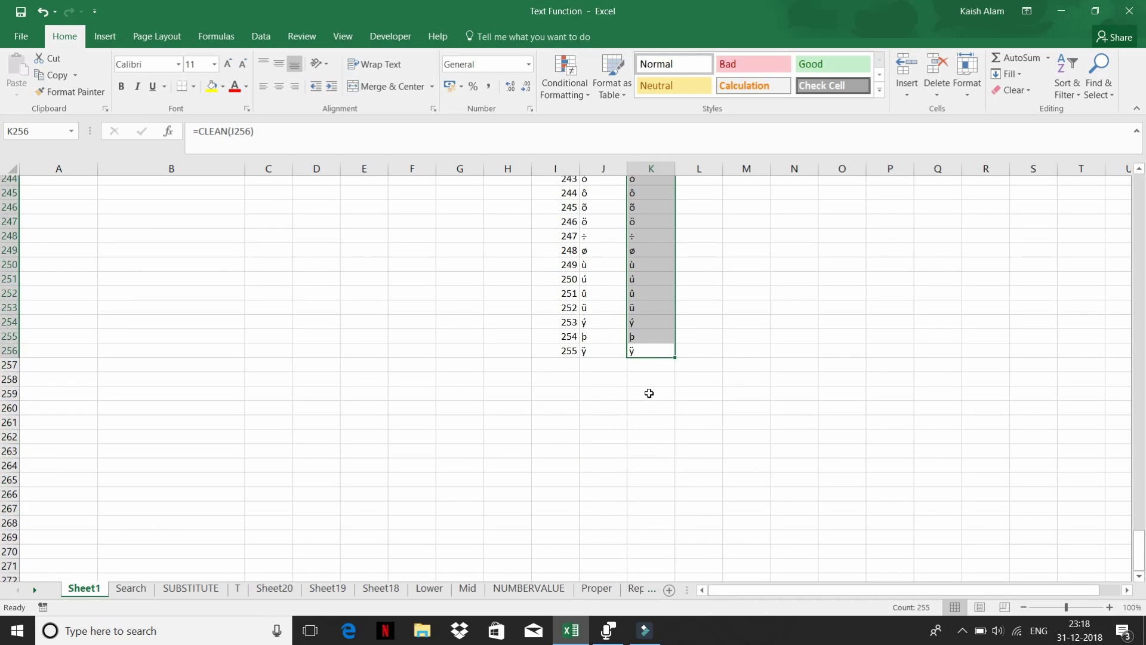
pyautogui.scroll(20, 649, 394)
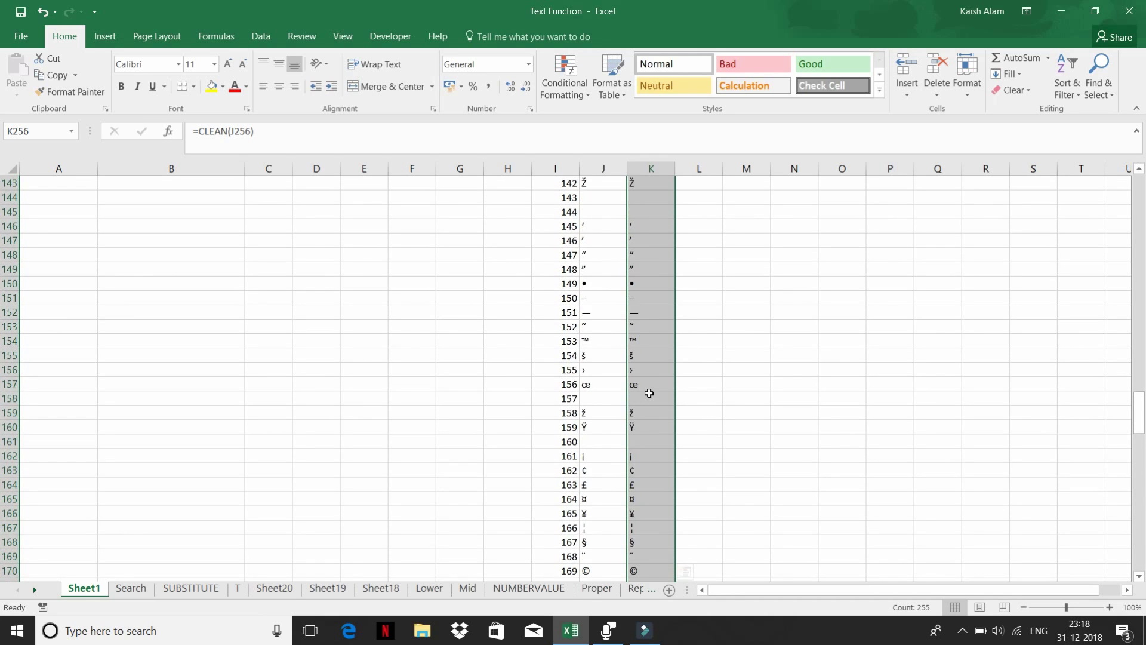
pyautogui.scroll(20, 649, 393)
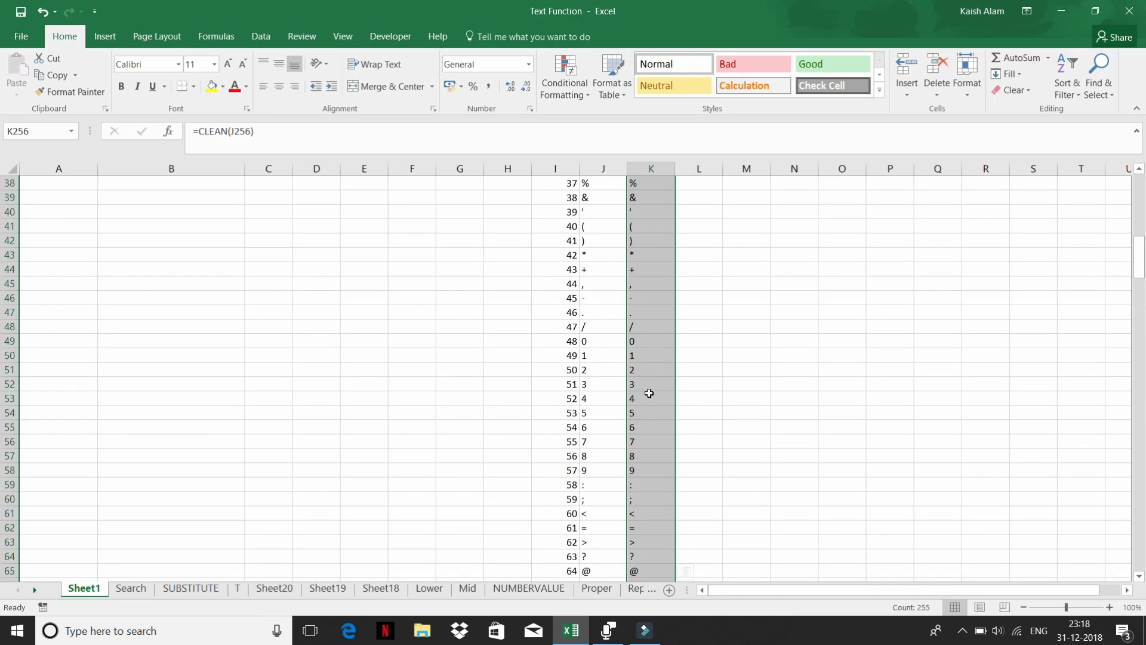
pyautogui.scroll(12, 649, 394)
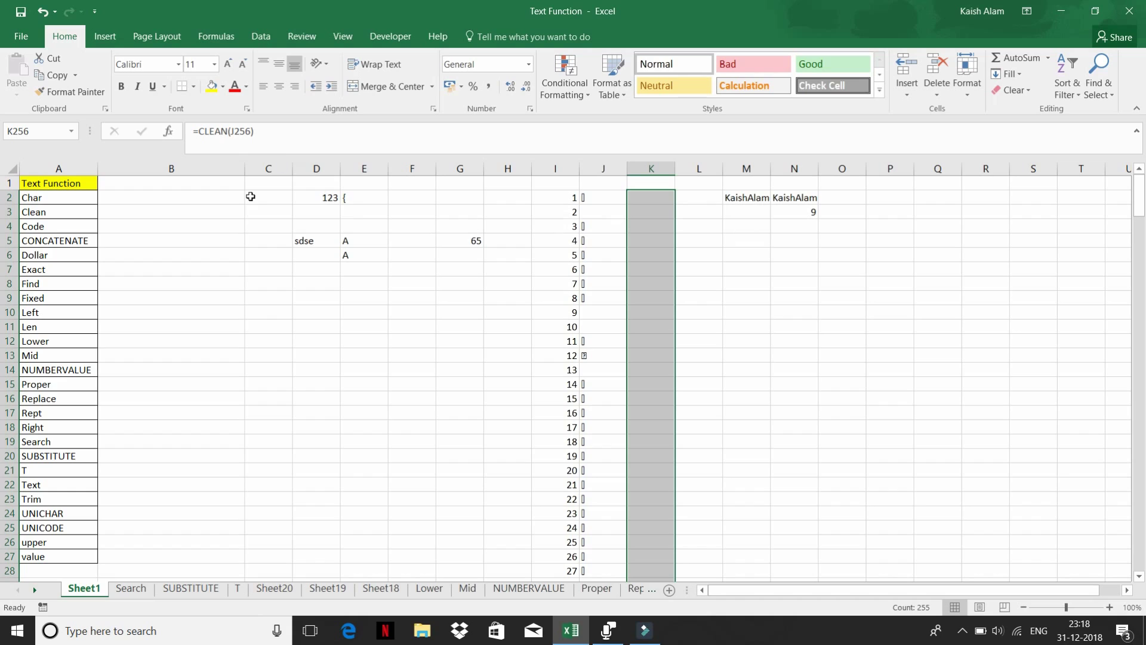
# - Browse the Formulas tab's Text function list and review G5's =CODE(E5) returning 65
pyautogui.click(222, 267)
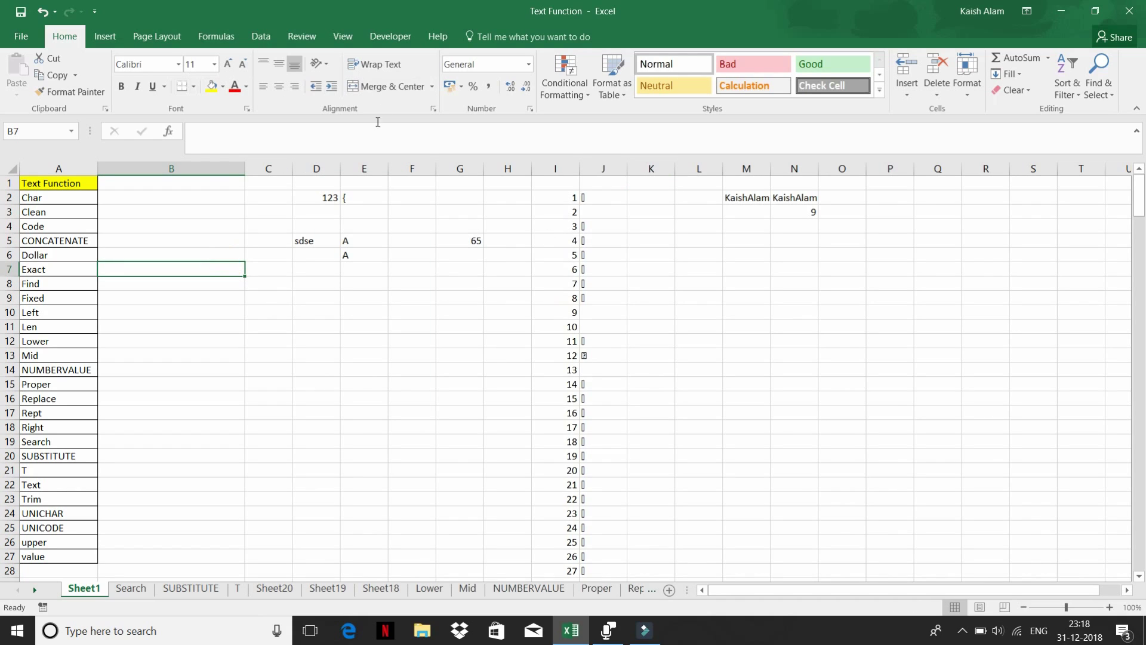
pyautogui.click(222, 37)
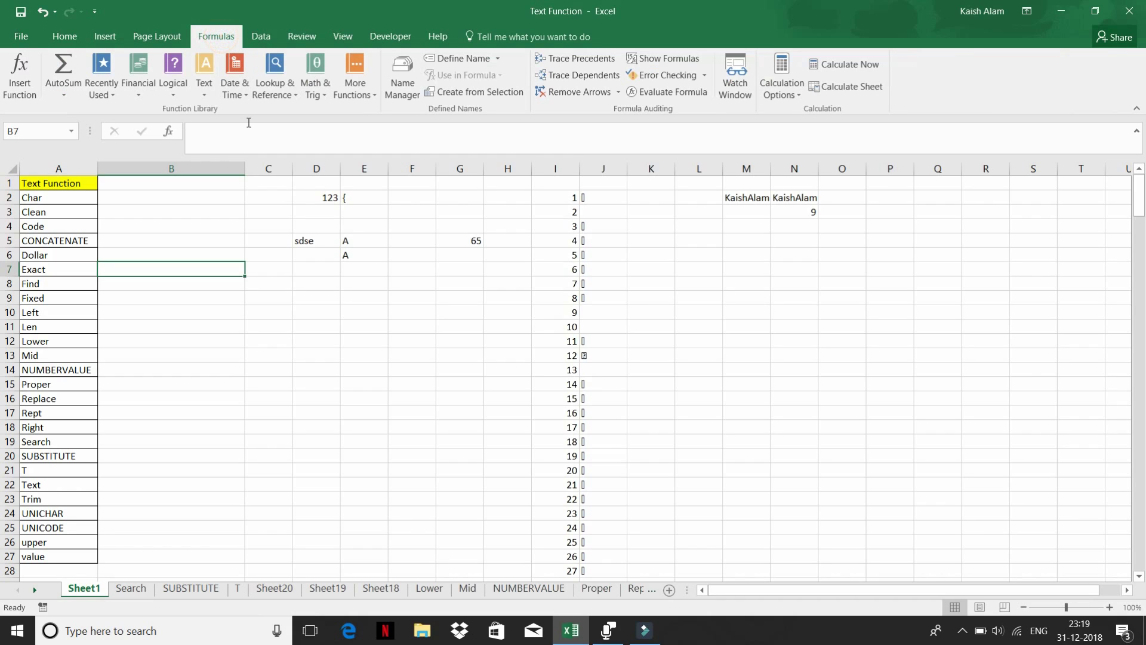
pyautogui.click(205, 75)
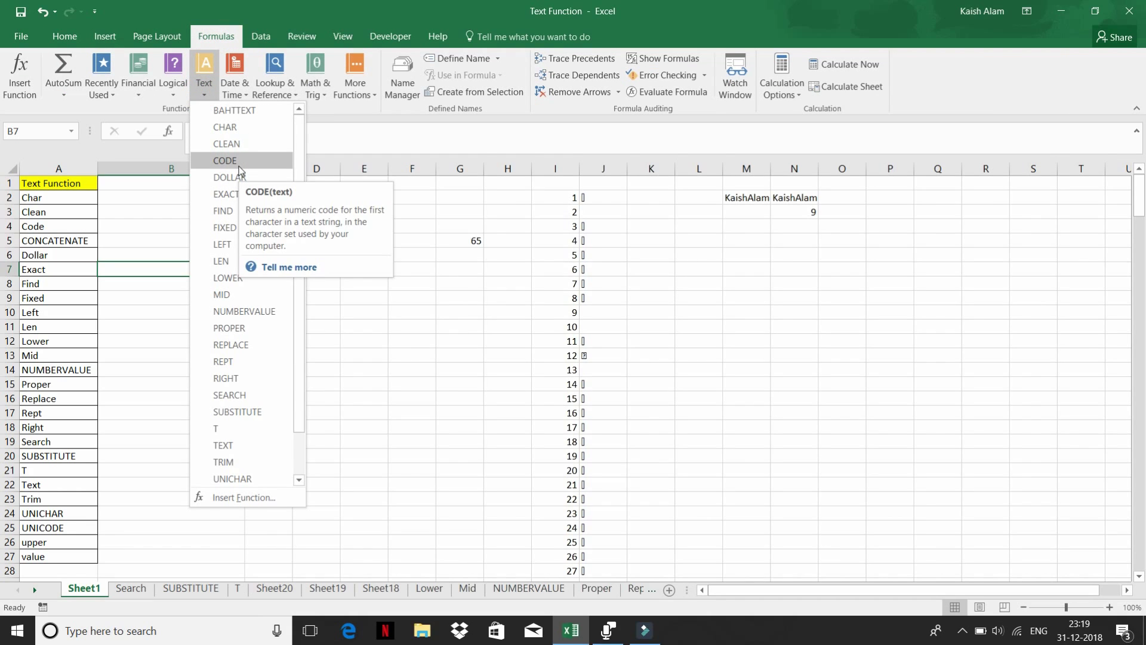
pyautogui.click(423, 256)
pyautogui.click(475, 239)
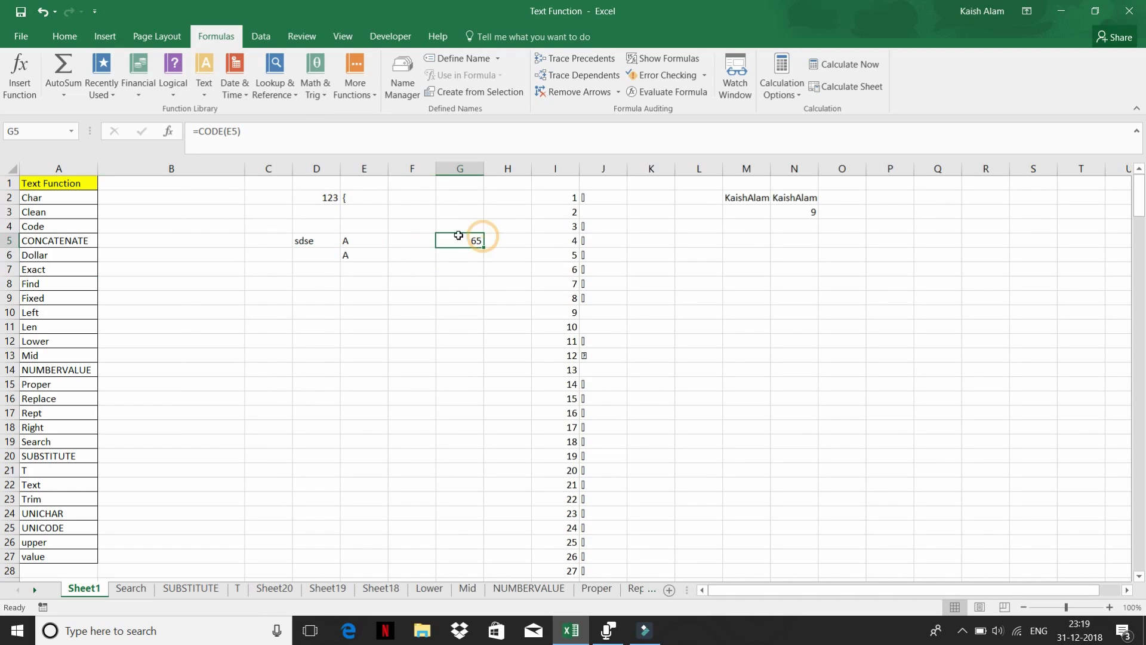
pyautogui.click(204, 96)
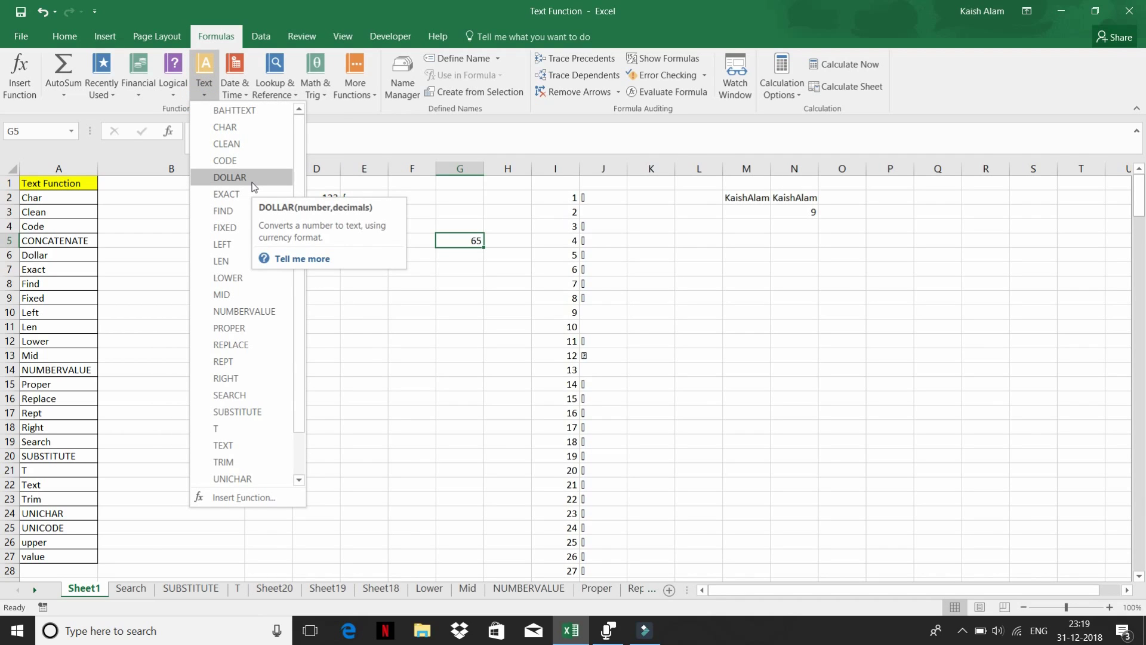
pyautogui.click(385, 325)
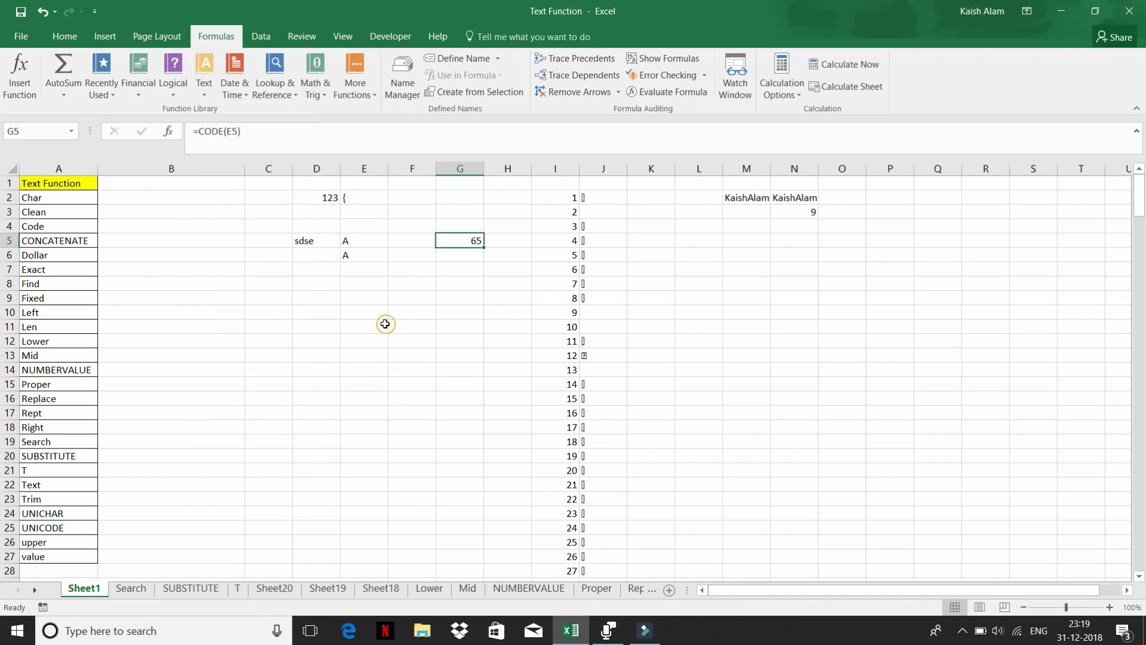
pyautogui.click(298, 298)
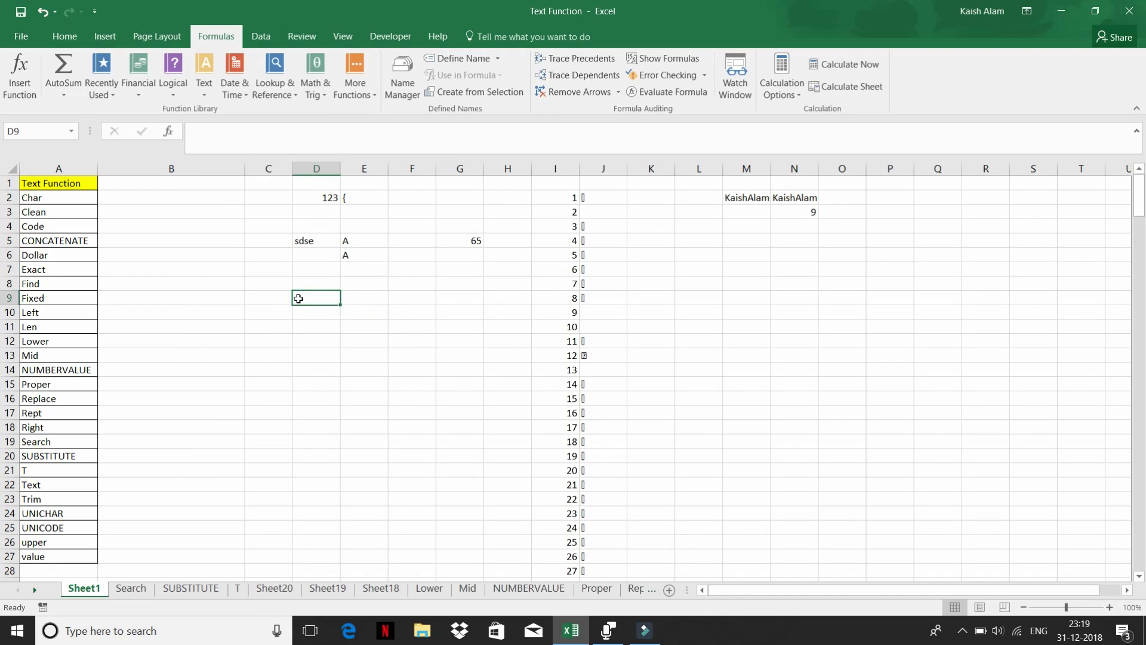
# - Enter 12 in D9 and 33 in D10
pyautogui.write('12')
pyautogui.press('Return')
pyautogui.write('3')
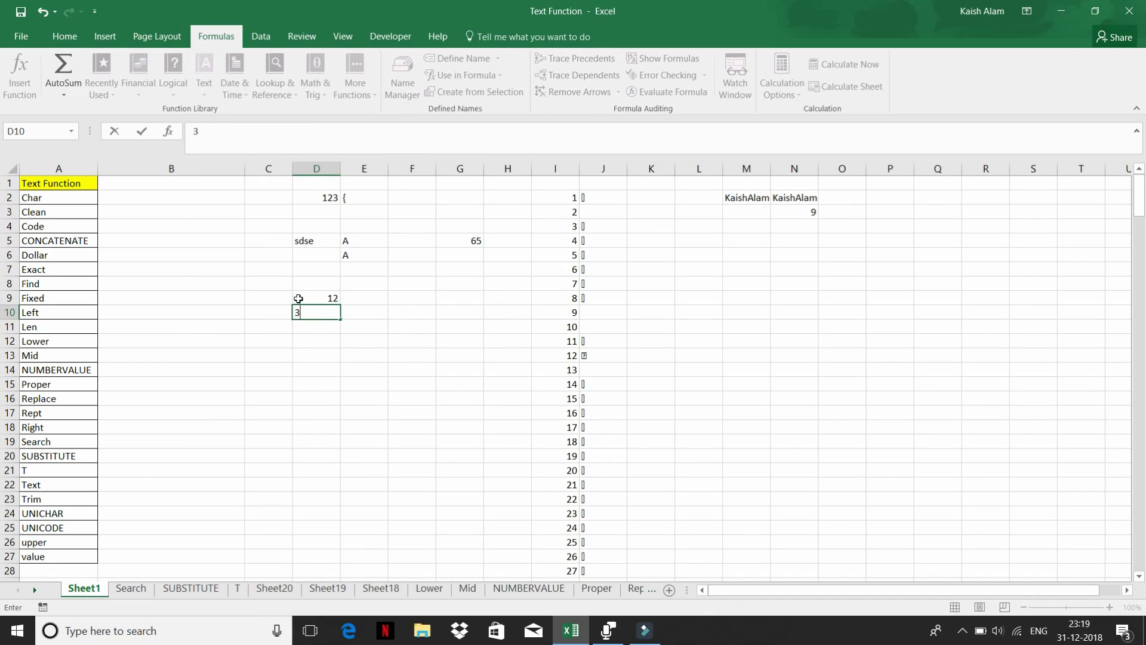
pyautogui.write('3')
pyautogui.press('Return')
# - Format D9:D10 as Long Date, showing 12 January 1900 and 02 February 1900
pyautogui.click(299, 299)
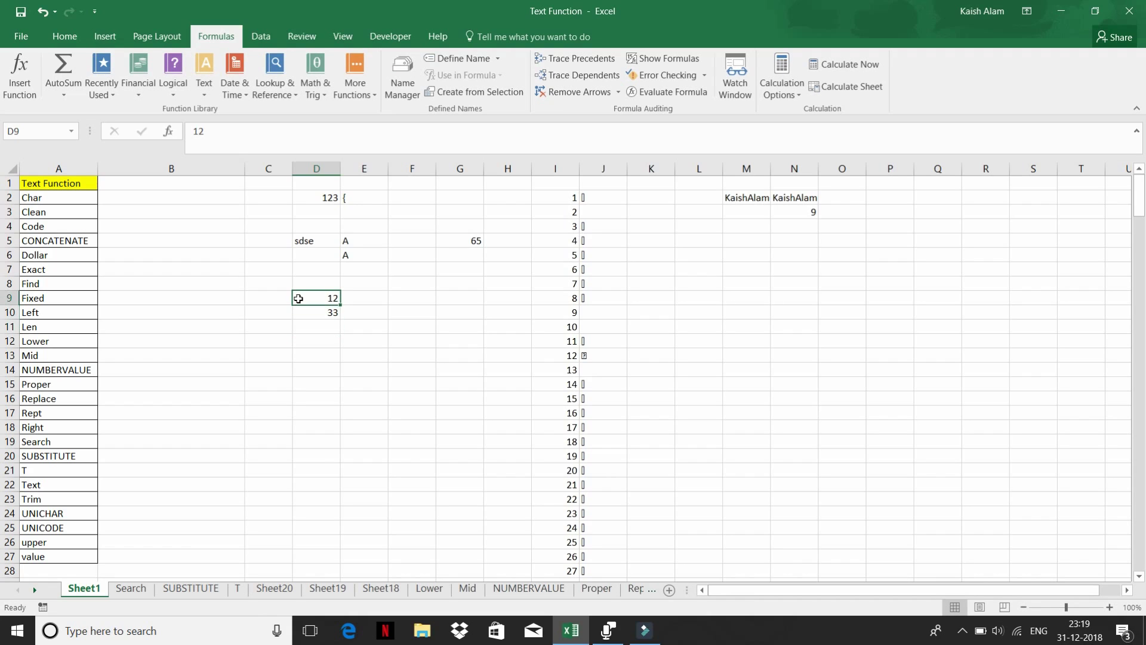
pyautogui.hotkey('shift', 'Down')
pyautogui.hotkey('shift', 'Down')
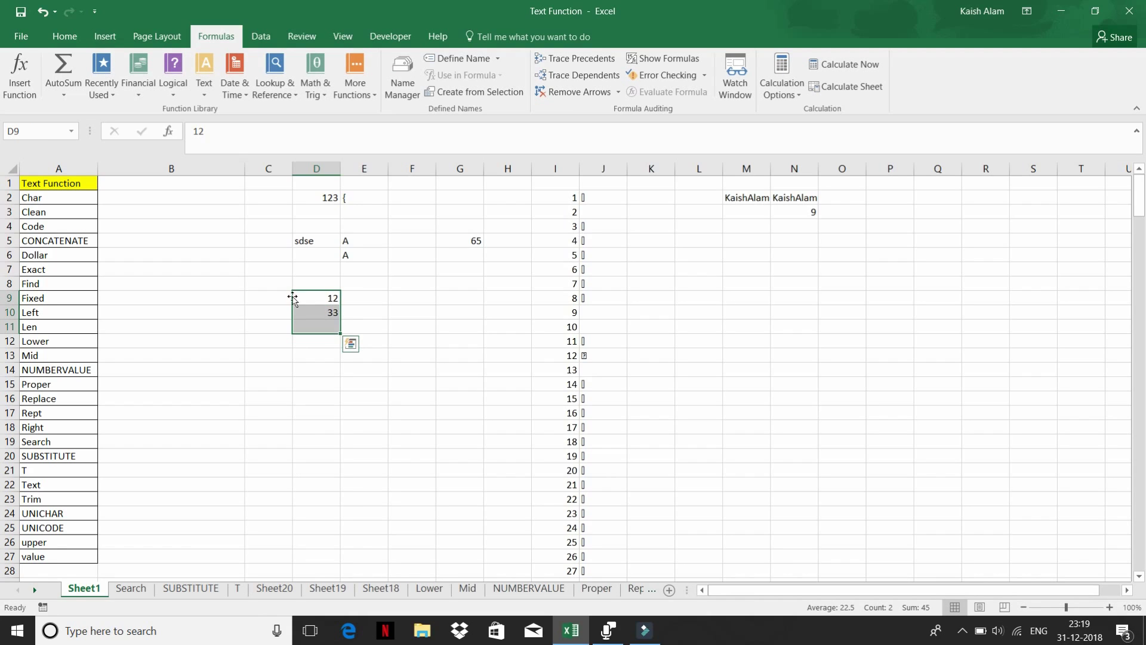
pyautogui.click(65, 37)
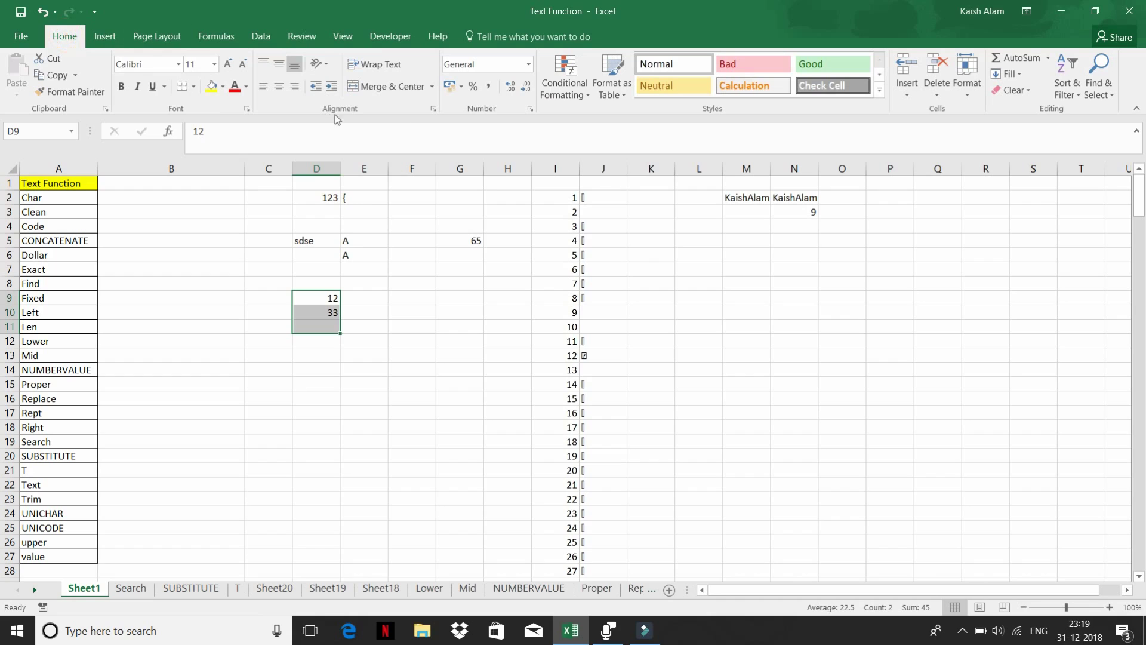
pyautogui.click(472, 87)
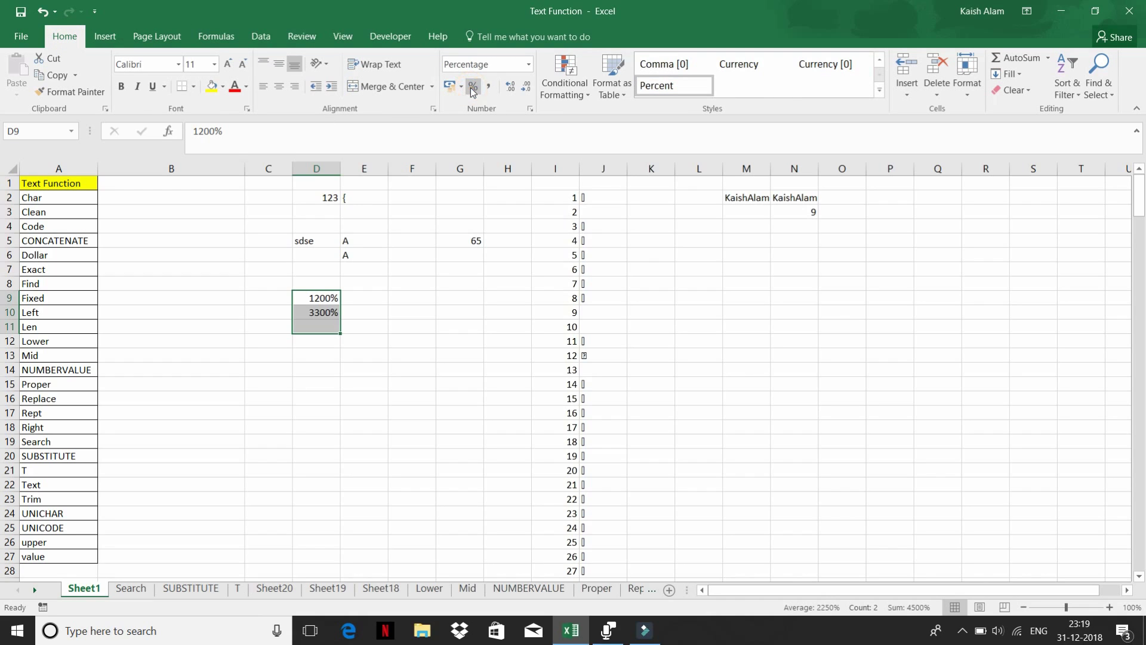
pyautogui.click(529, 64)
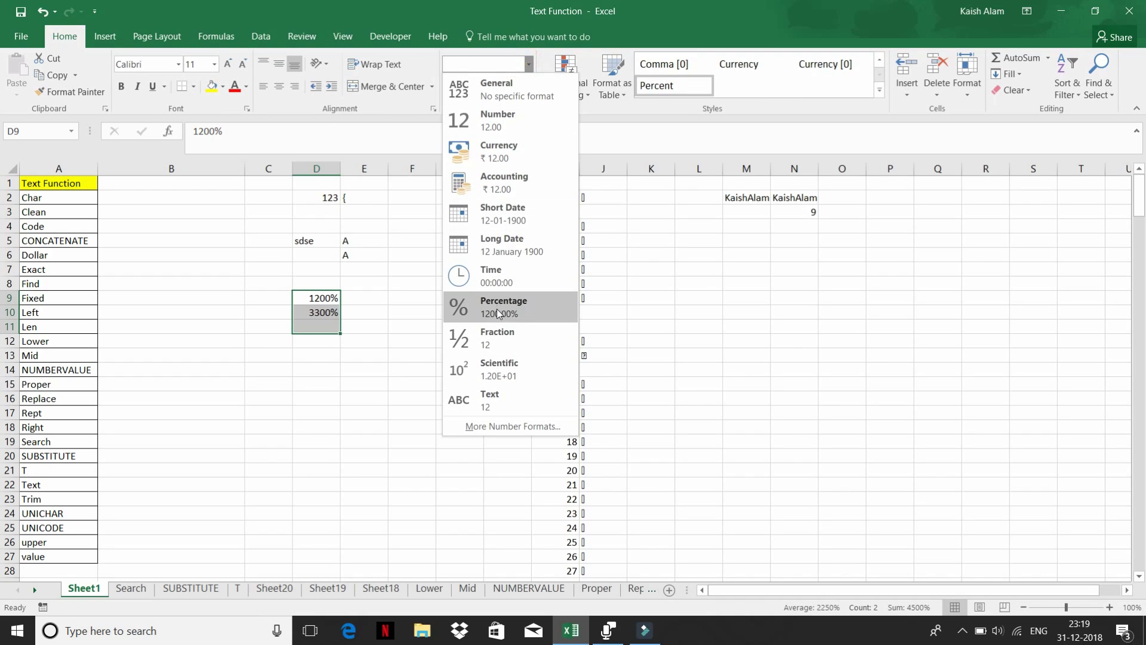
pyautogui.click(524, 239)
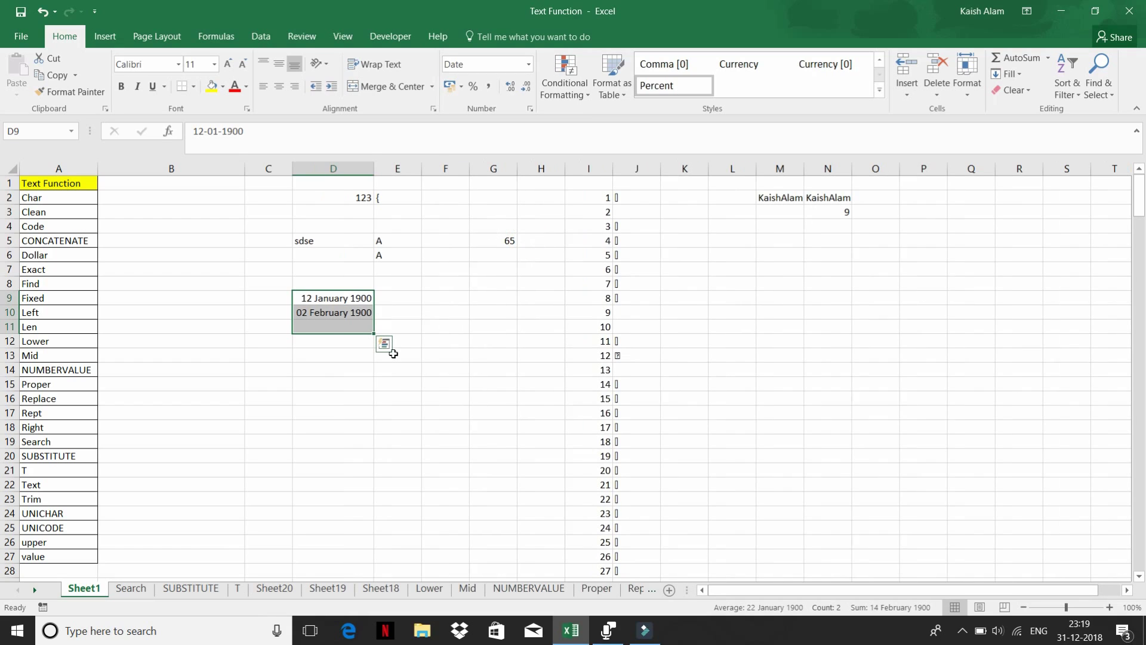
pyautogui.moveTo(317, 297)
pyautogui.mouseDown()
pyautogui.moveTo(305, 308)
pyautogui.moveTo(325, 310)
pyautogui.mouseUp()
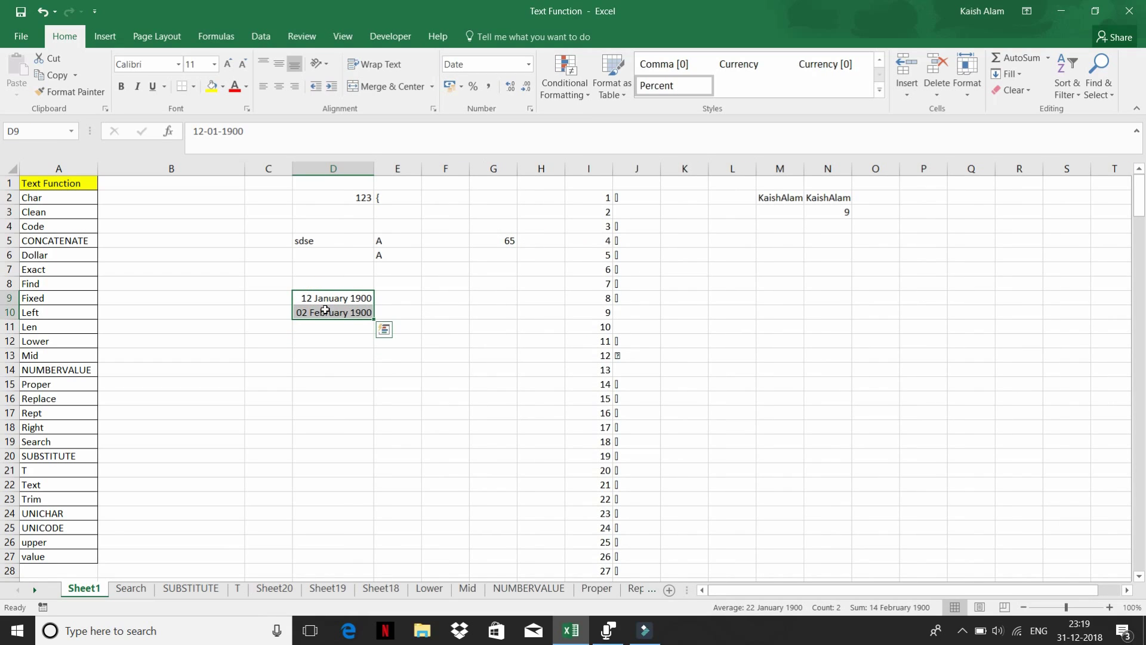
pyautogui.click(398, 298)
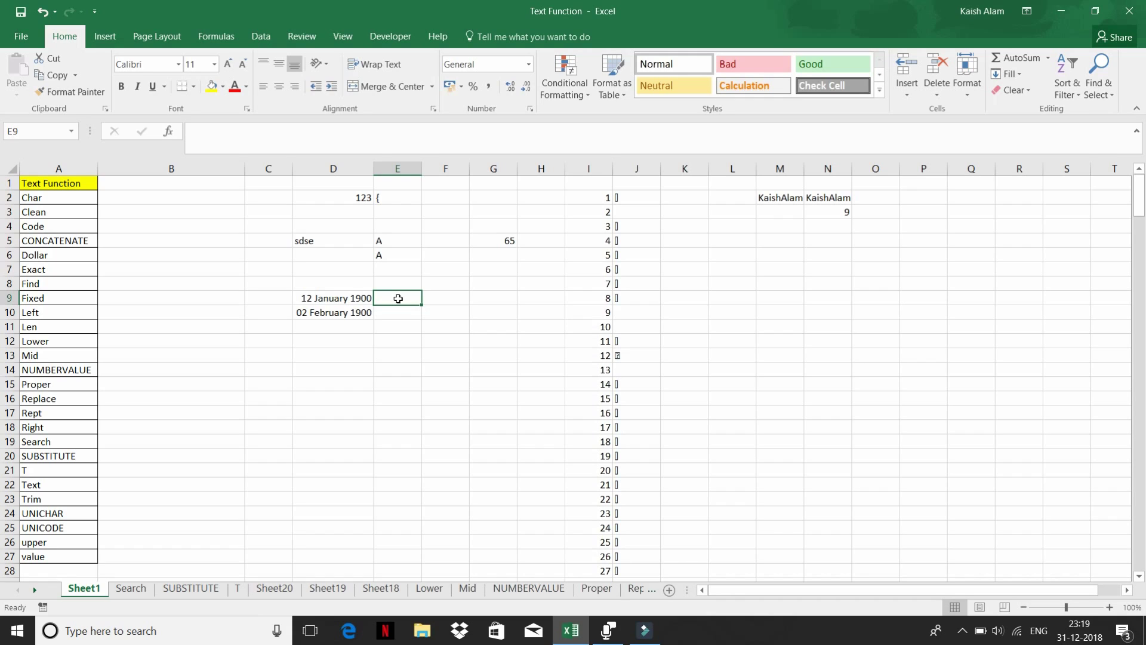
# - Enter =DOLLAR(D9) in E9 and fill it down to E11
pyautogui.write('=do')
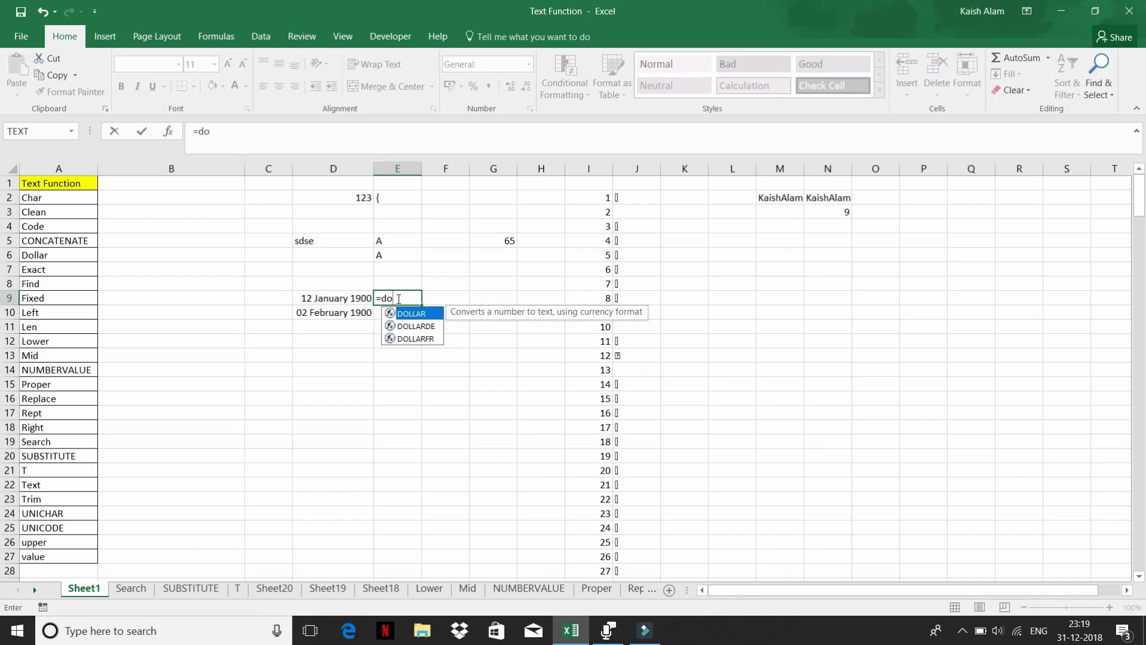
pyautogui.press('Tab')
pyautogui.press('Left')
pyautogui.write(')')
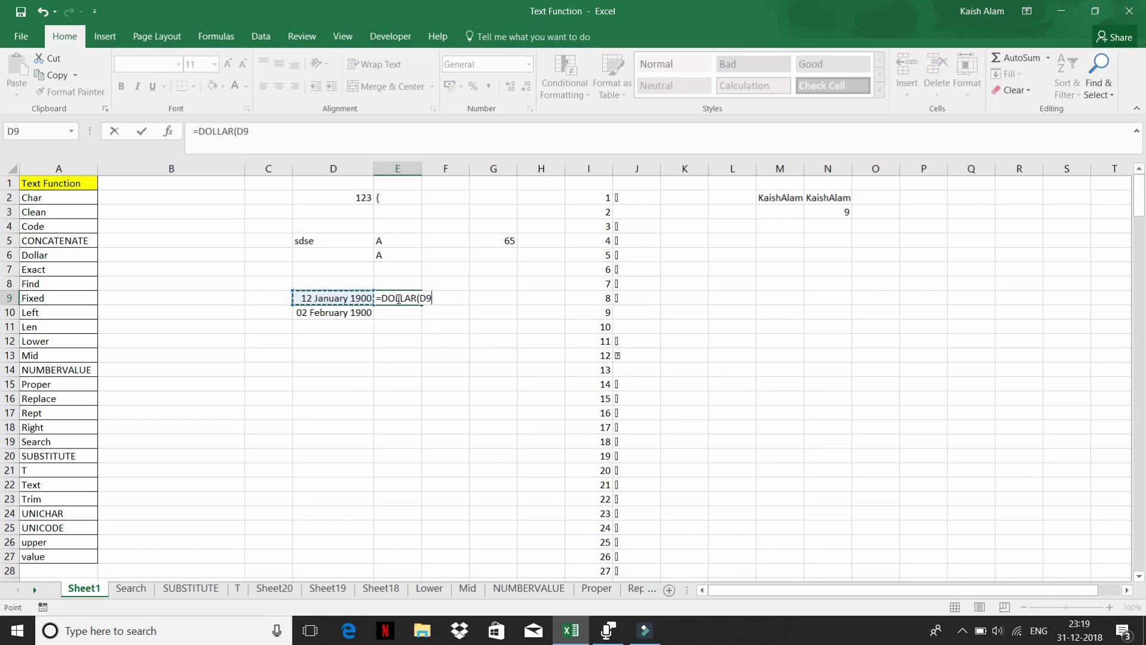
pyautogui.press('Return')
pyautogui.click(399, 298)
pyautogui.moveTo(421, 305); pyautogui.dragTo(421, 332)
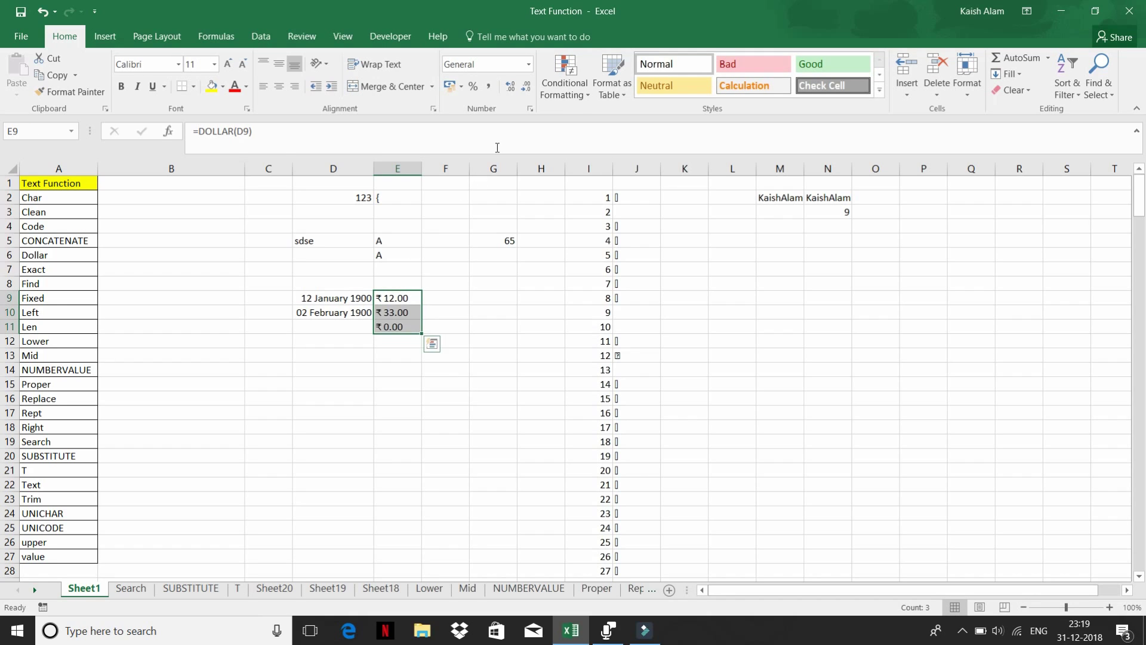
# - Try Date, Time and Percent formats on E9:E11; the DOLLAR text stays unchanged
pyautogui.click(529, 64)
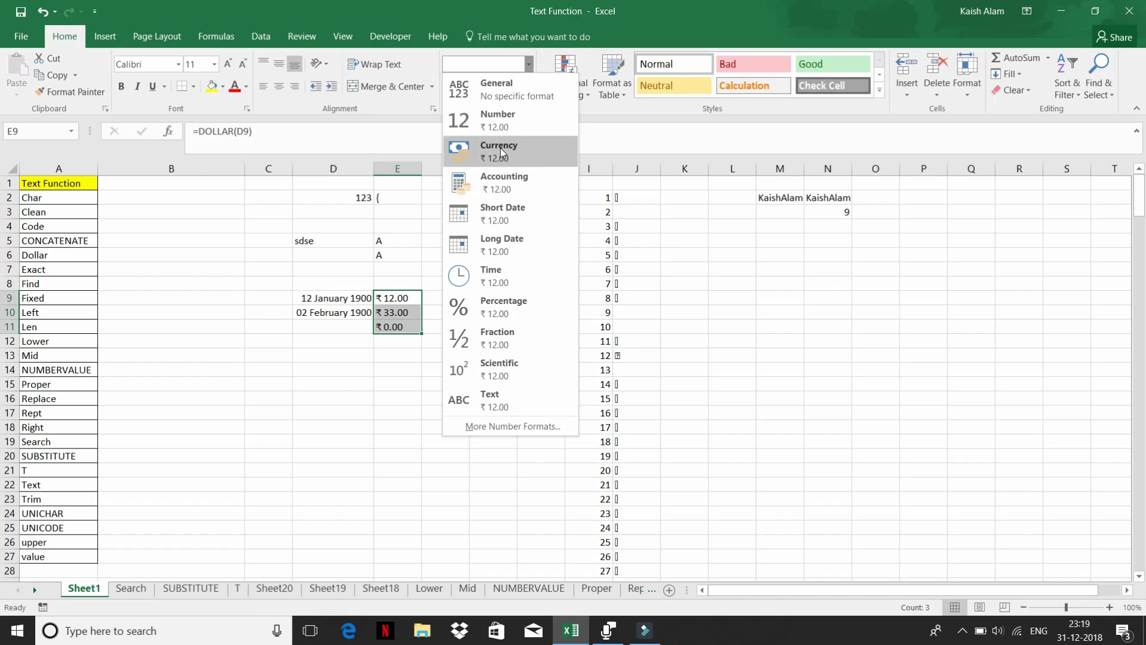
pyautogui.click(516, 244)
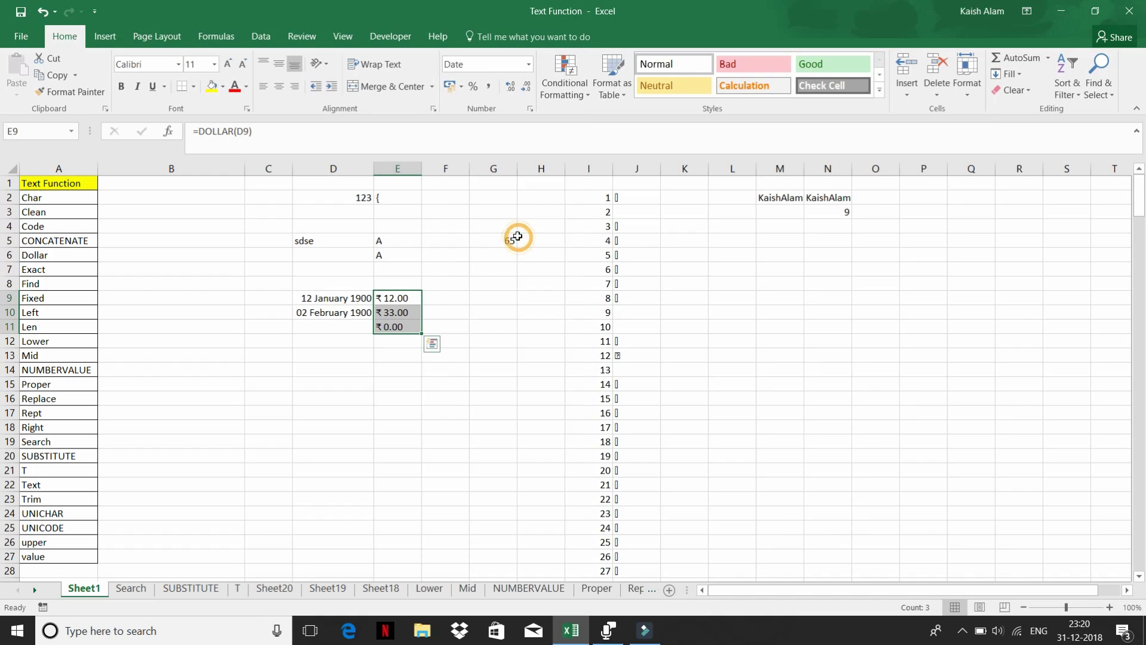
pyautogui.click(529, 64)
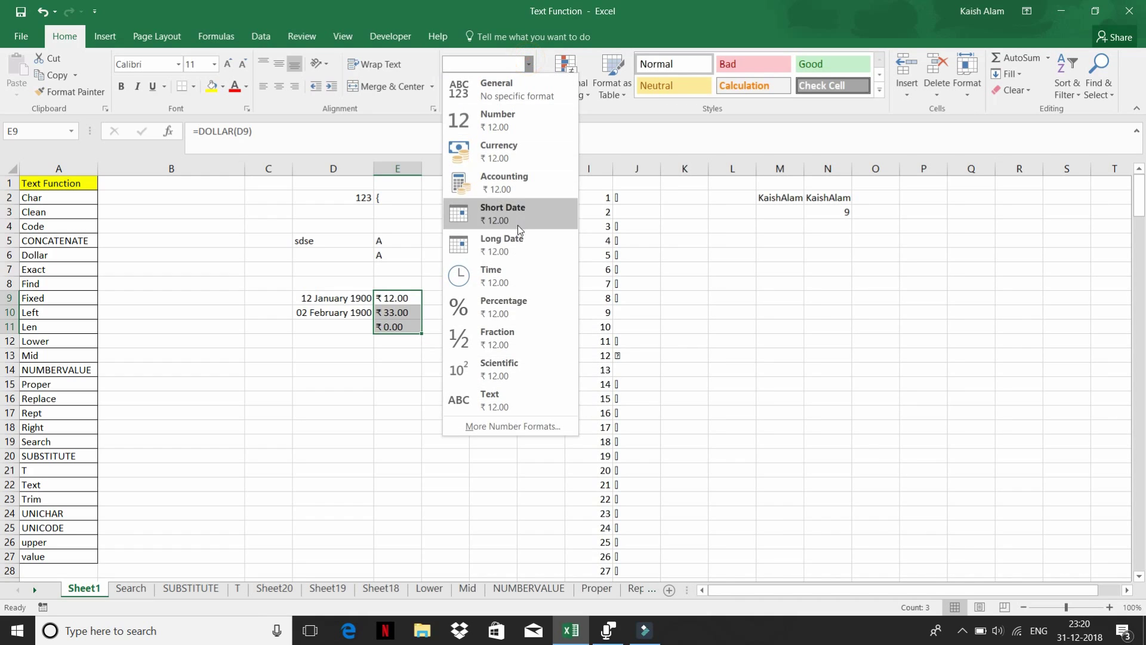
pyautogui.click(511, 271)
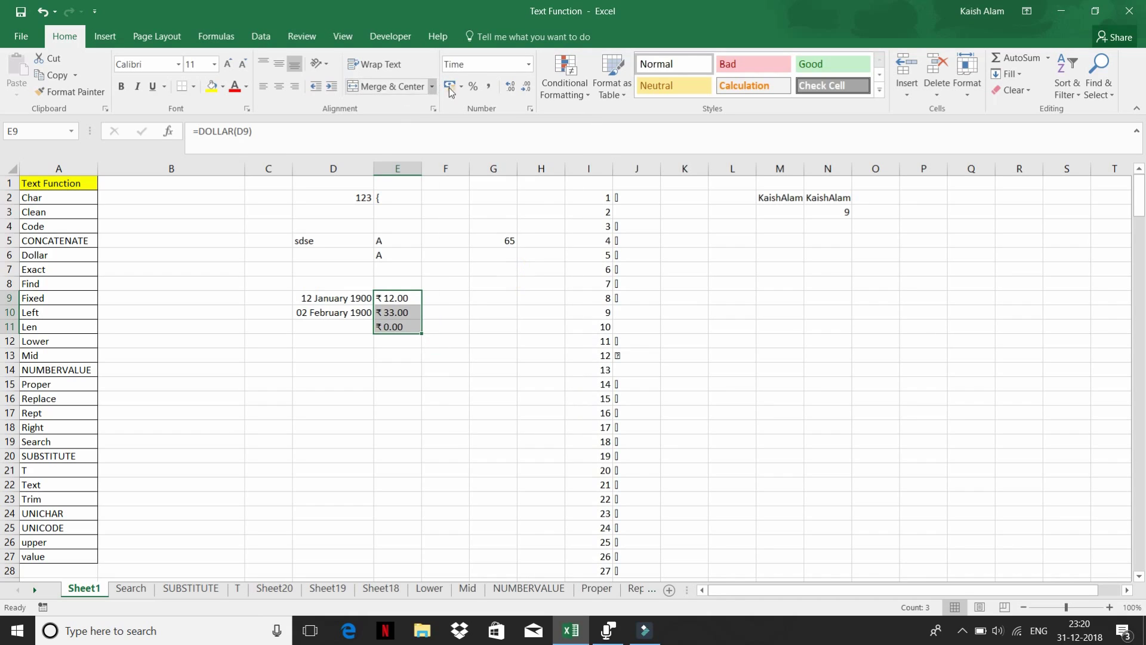
pyautogui.click(473, 88)
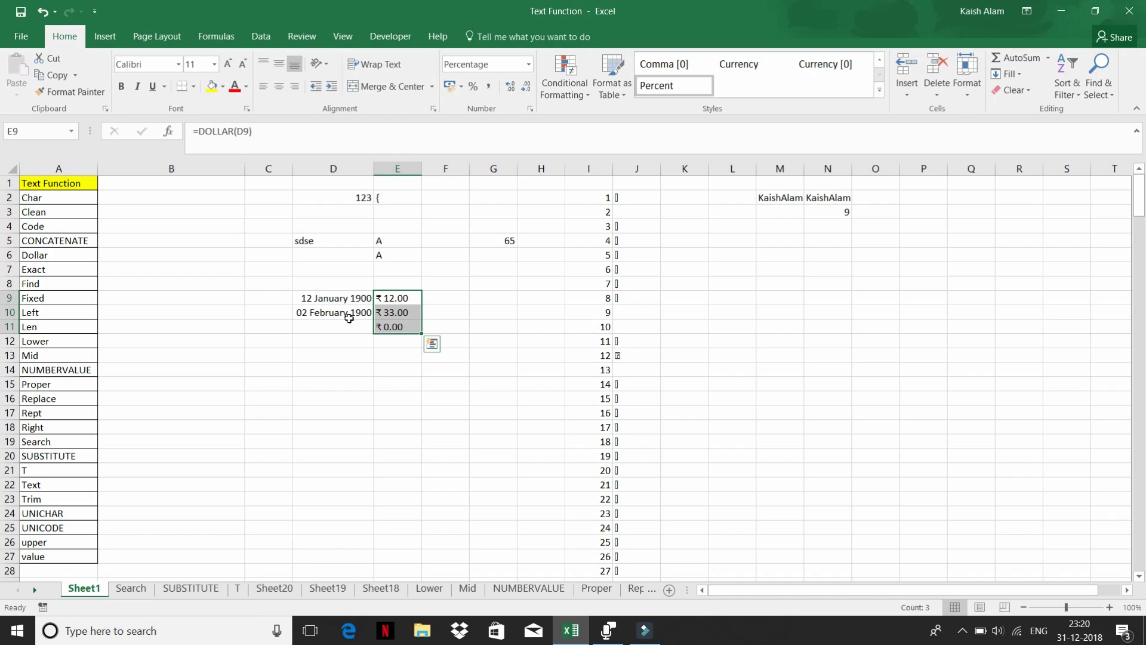
pyautogui.click(316, 296)
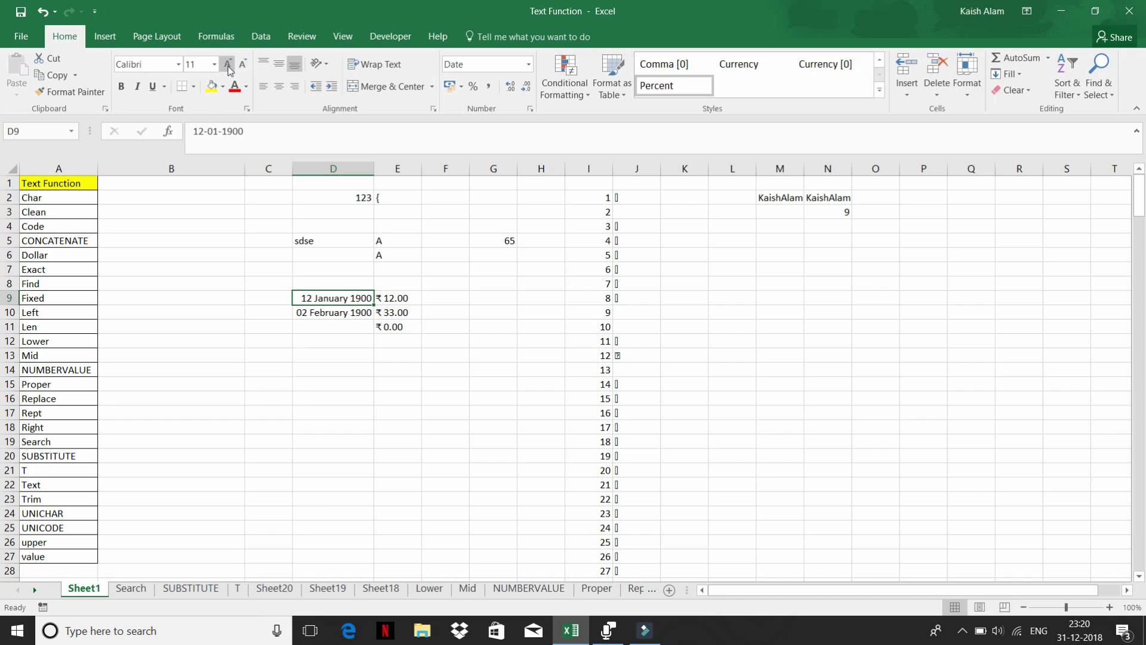
# - Read the EXACT function's description in the Formulas tab's Text function list
pyautogui.click(215, 37)
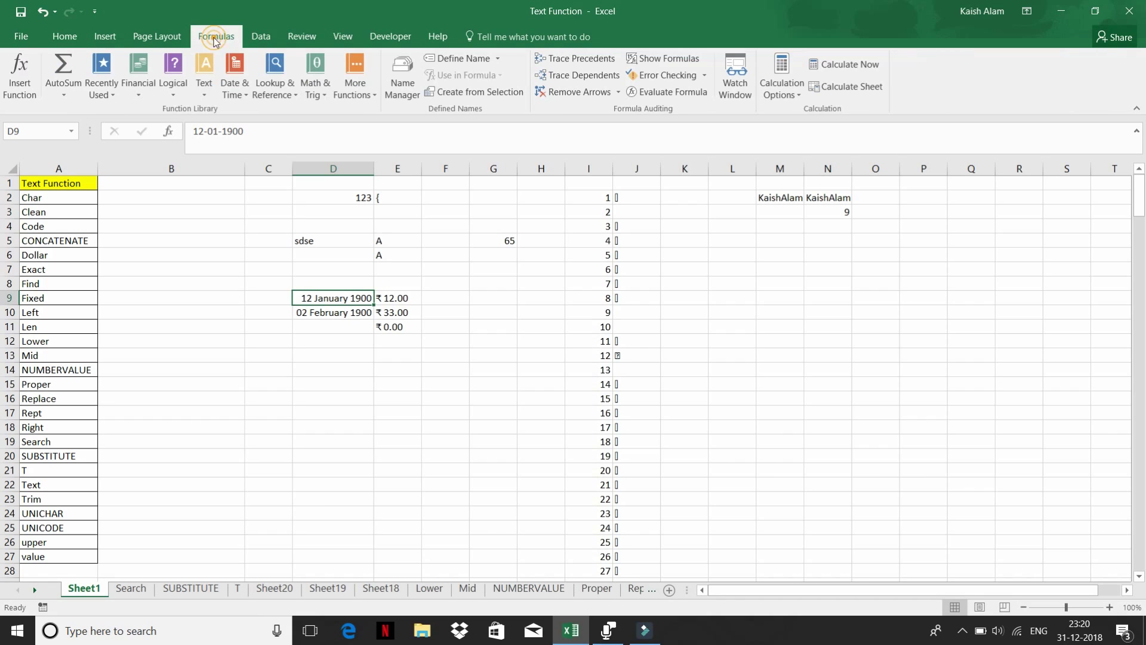
pyautogui.click(205, 88)
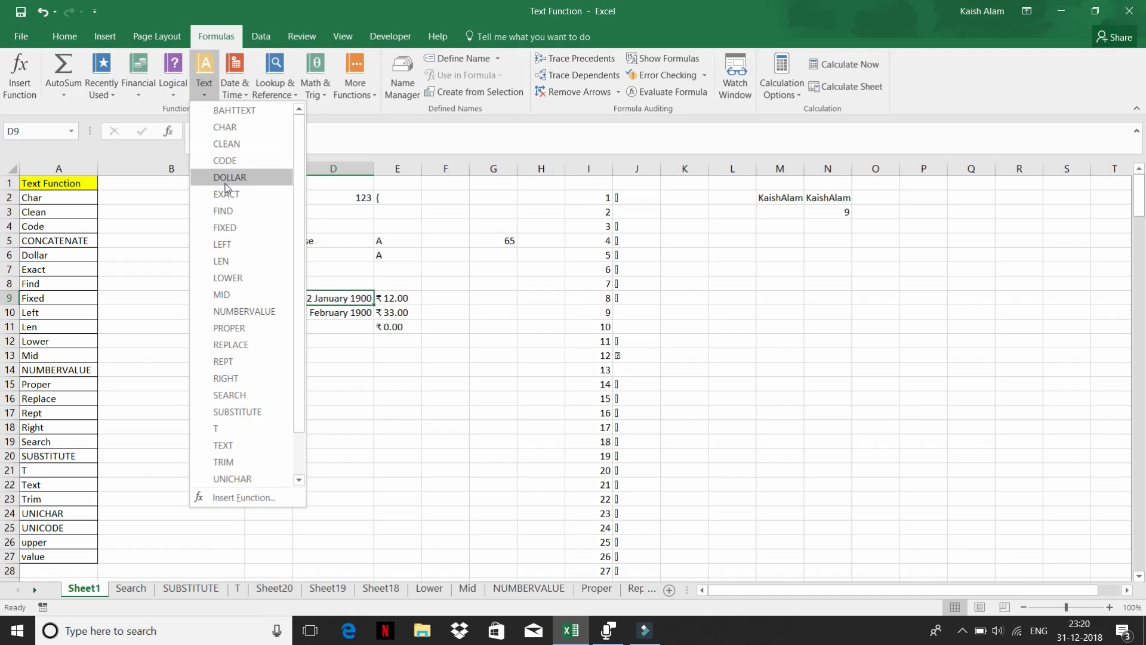
pyautogui.moveTo(244, 201)
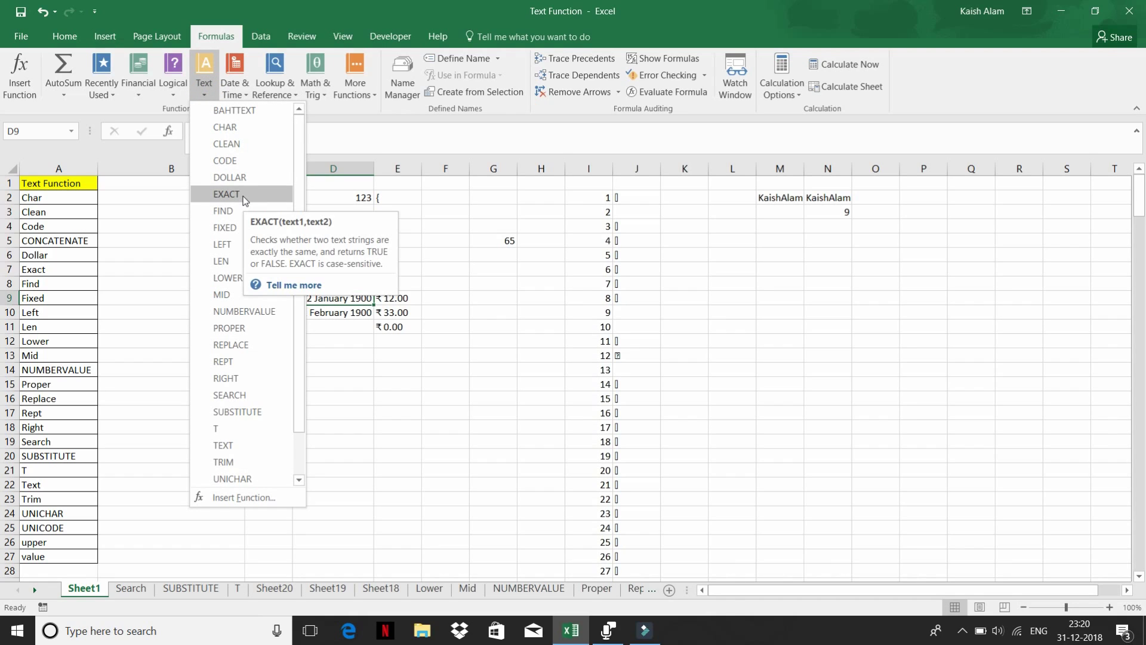
pyautogui.click(342, 389)
pyautogui.click(274, 369)
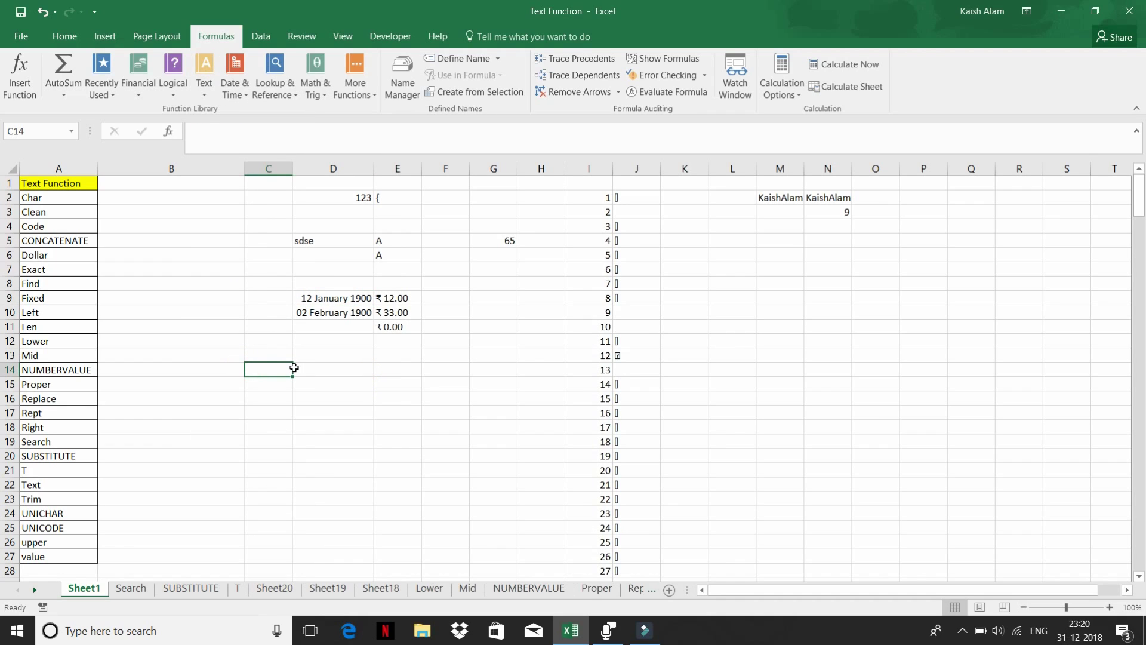
# - Enter a sample name in lowercase in C14 and capitalised in D14
pyautogui.write('kaish')
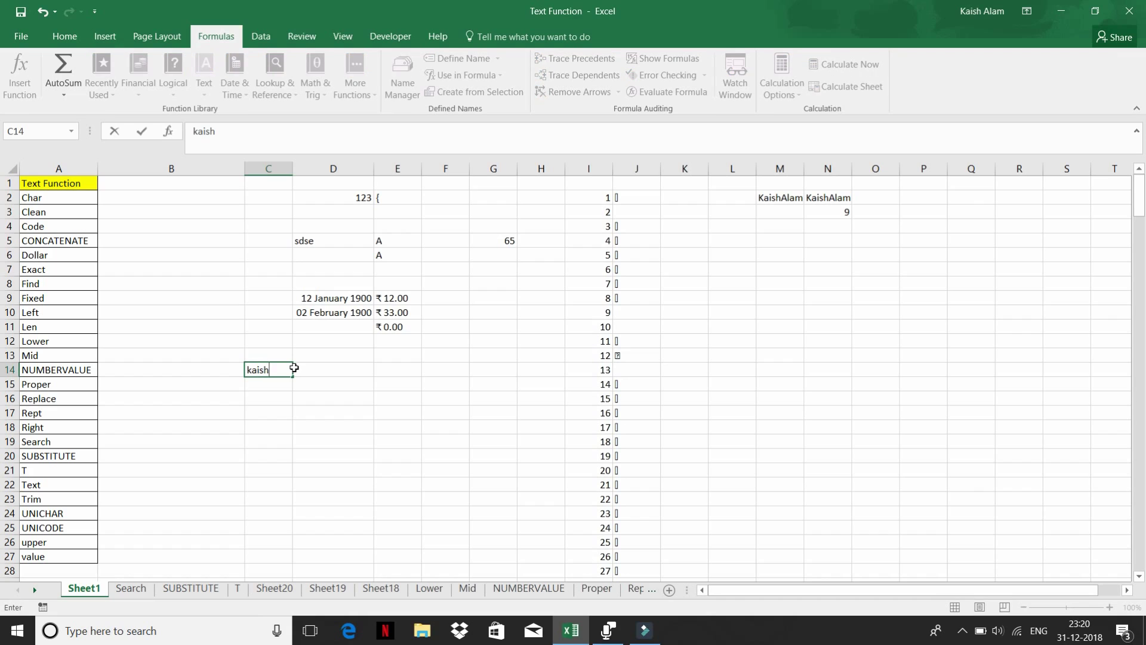
pyautogui.press('Tab')
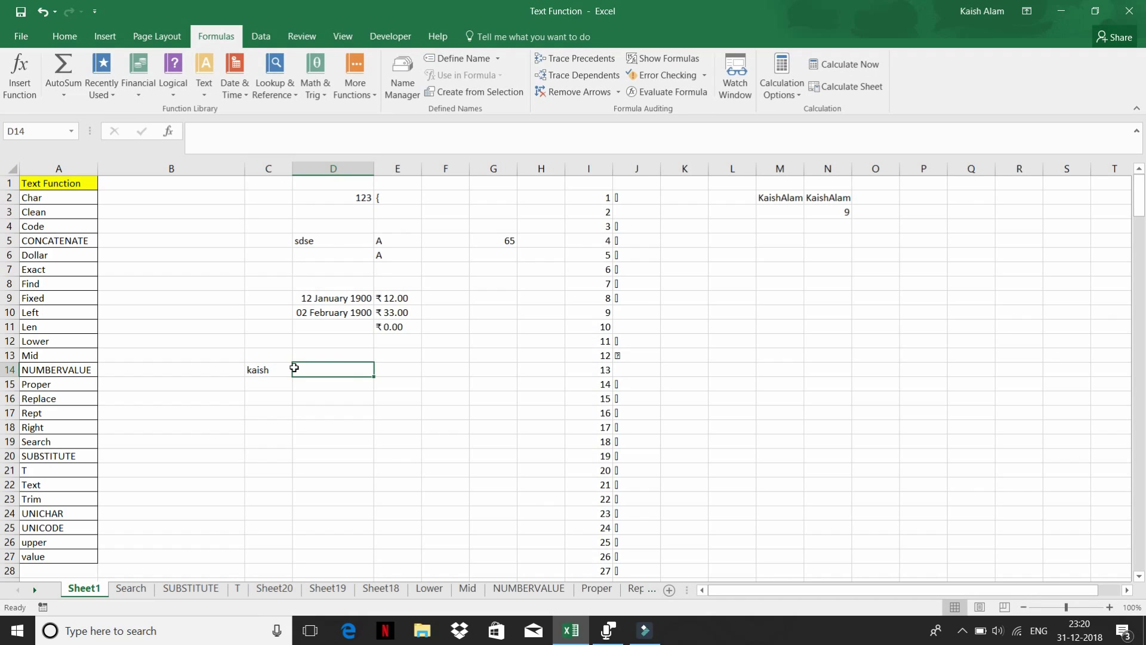
pyautogui.write('Kaish')
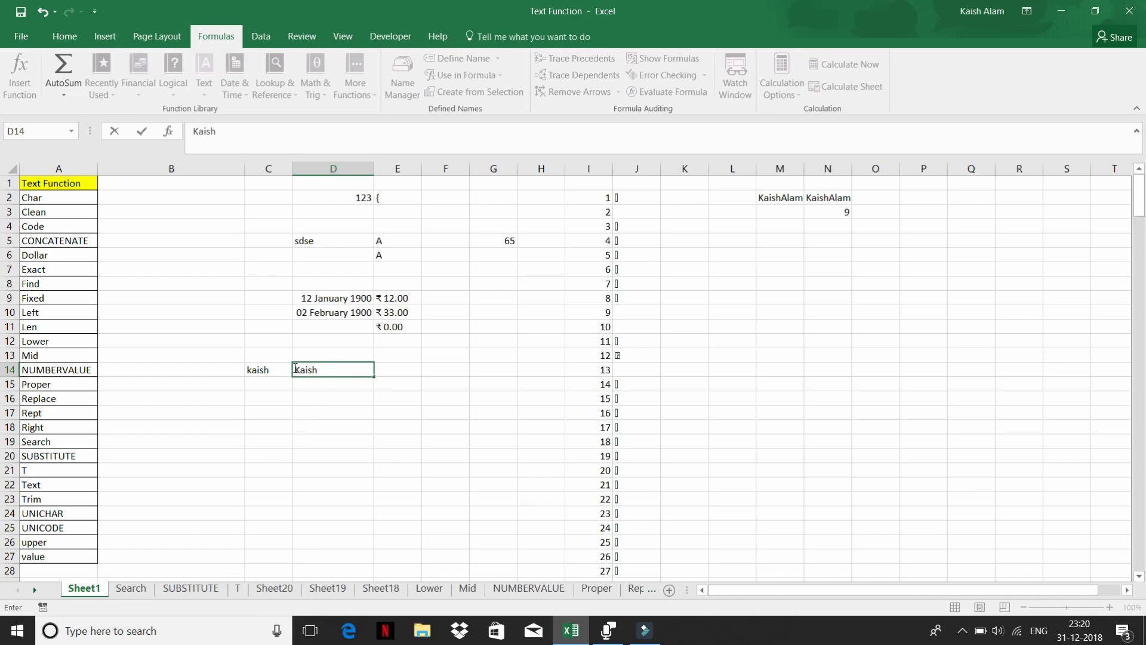
pyautogui.press('Return')
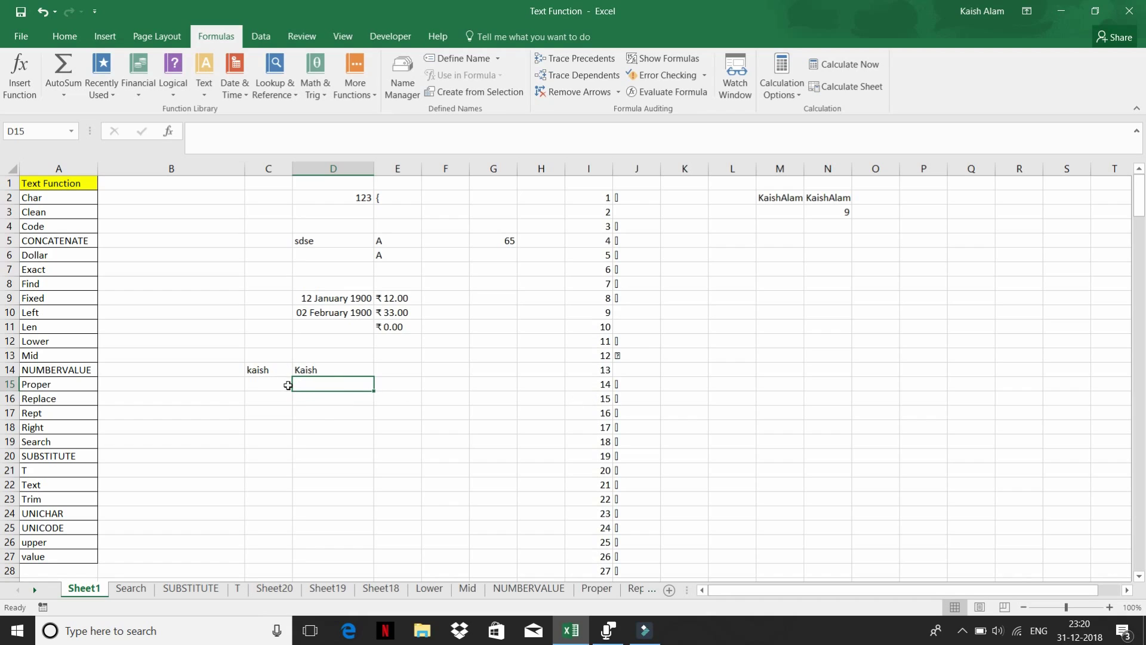
# - Enter =D14=C14 in D15, which returns TRUE
pyautogui.click(271, 382)
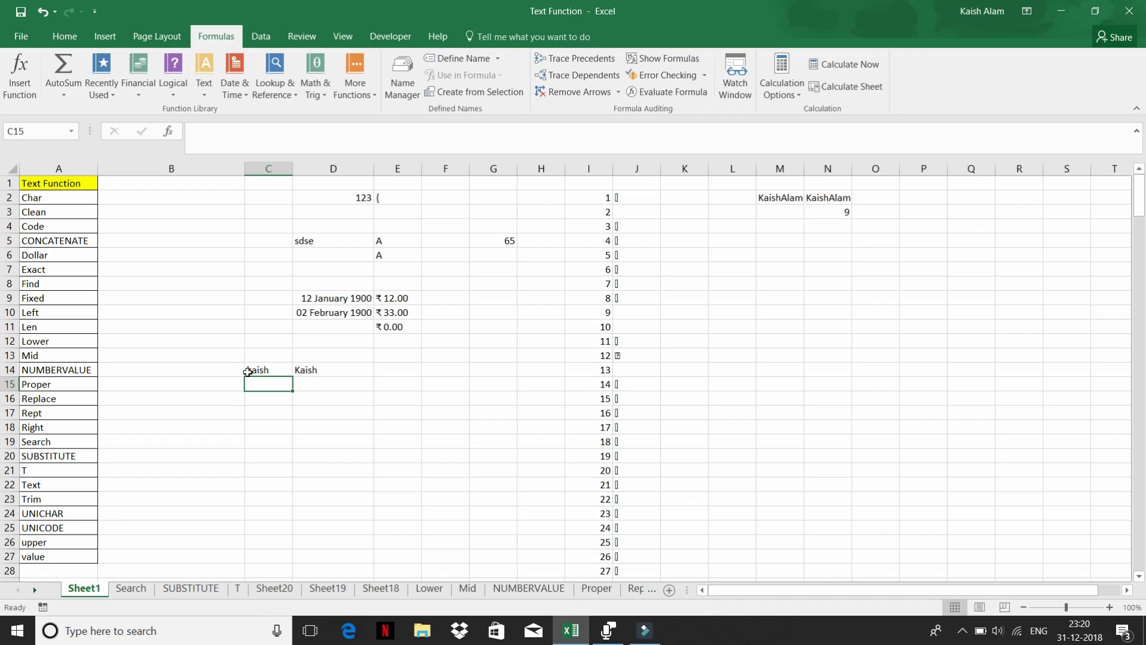
pyautogui.click(308, 372)
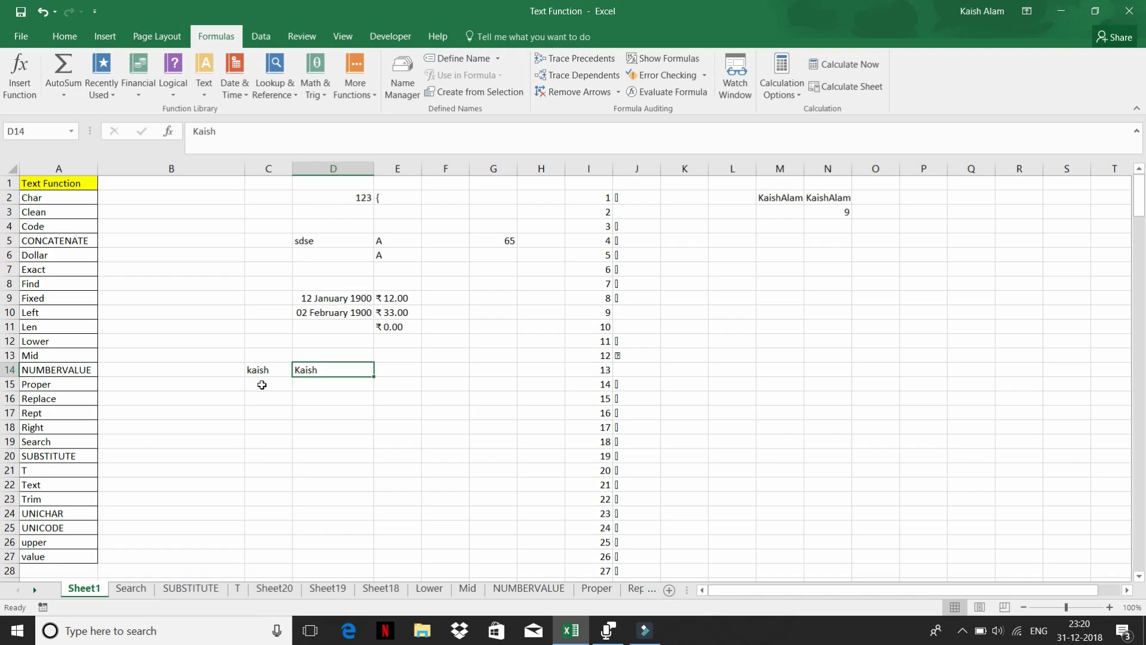
pyautogui.press('Down')
pyautogui.write('=')
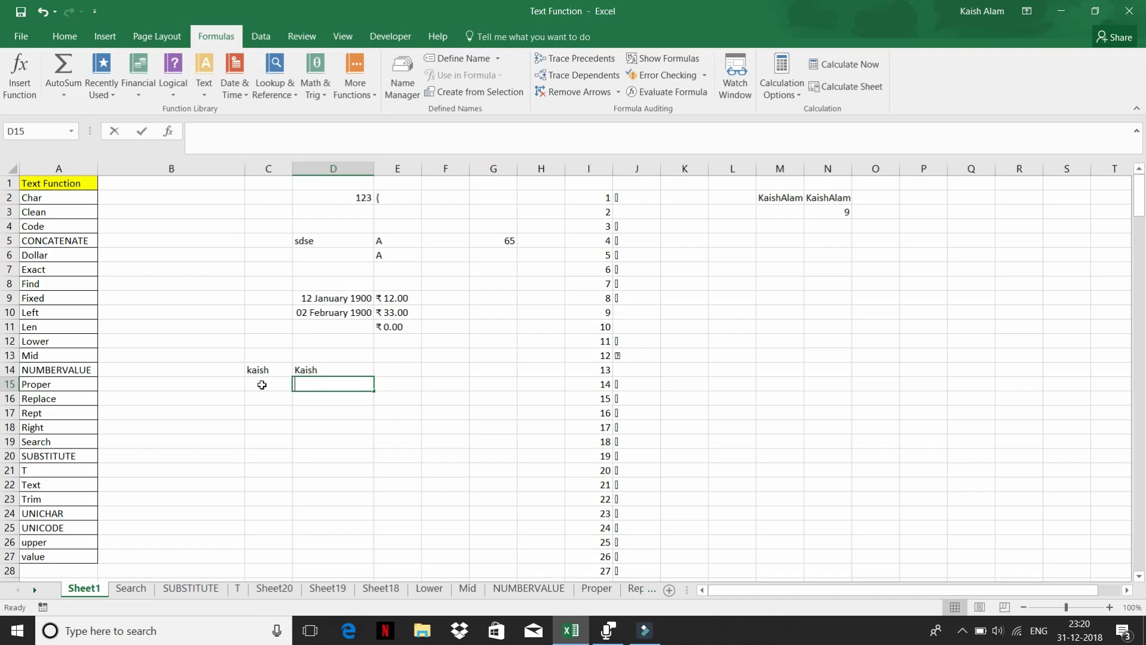
pyautogui.press('Up')
pyautogui.write('=')
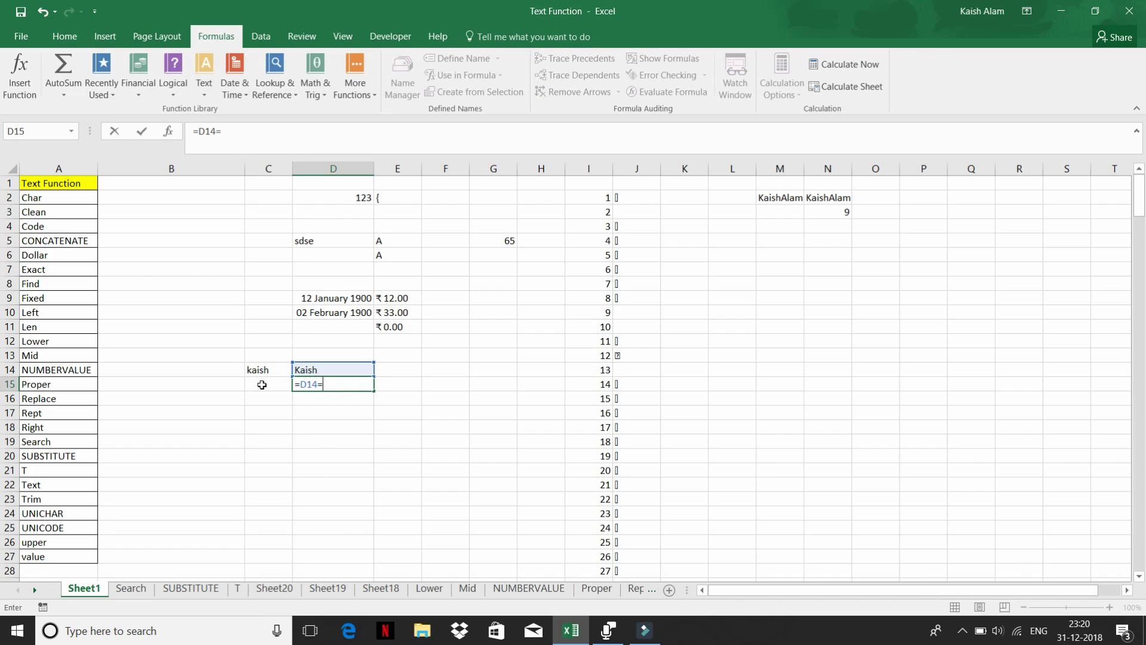
pyautogui.press('Left')
pyautogui.press('Up')
pyautogui.press('Return')
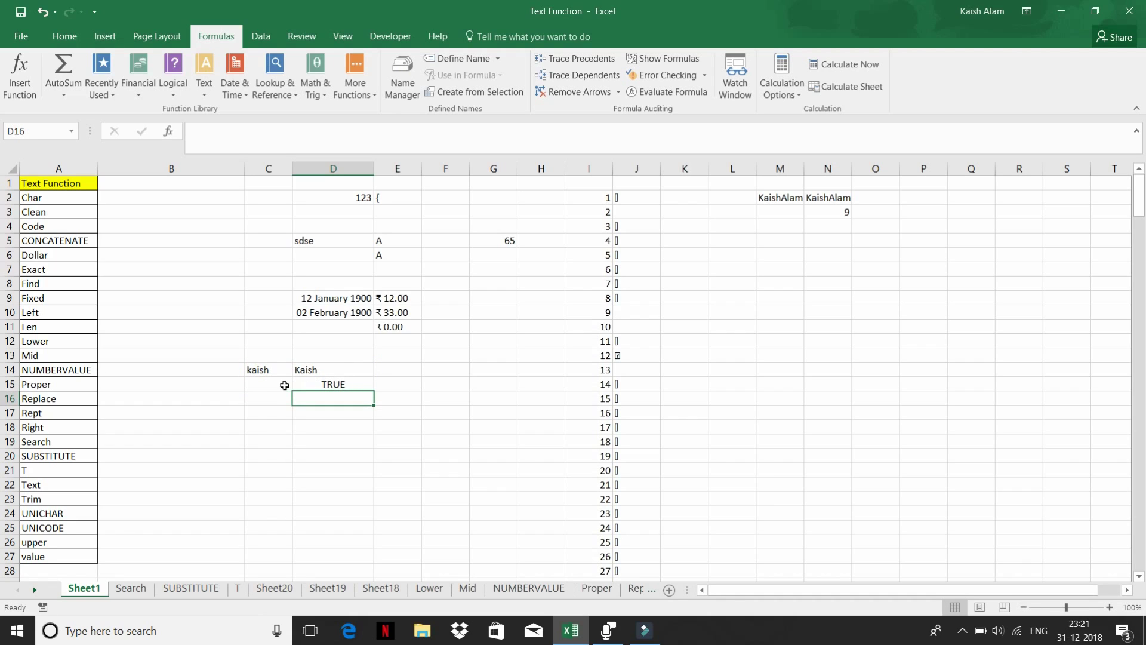
pyautogui.click(270, 385)
# - Enter =EXACT(C14,D14) in C15, returning FALSE for the lowercase versus capitalised name
pyautogui.write('=')
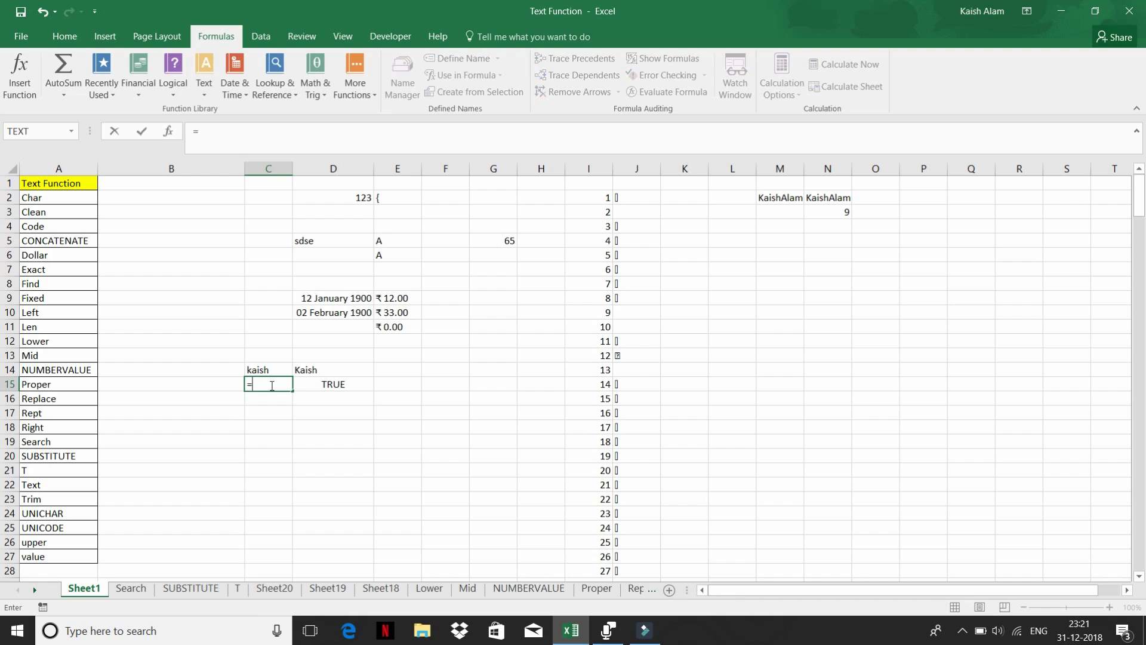
pyautogui.write('ex')
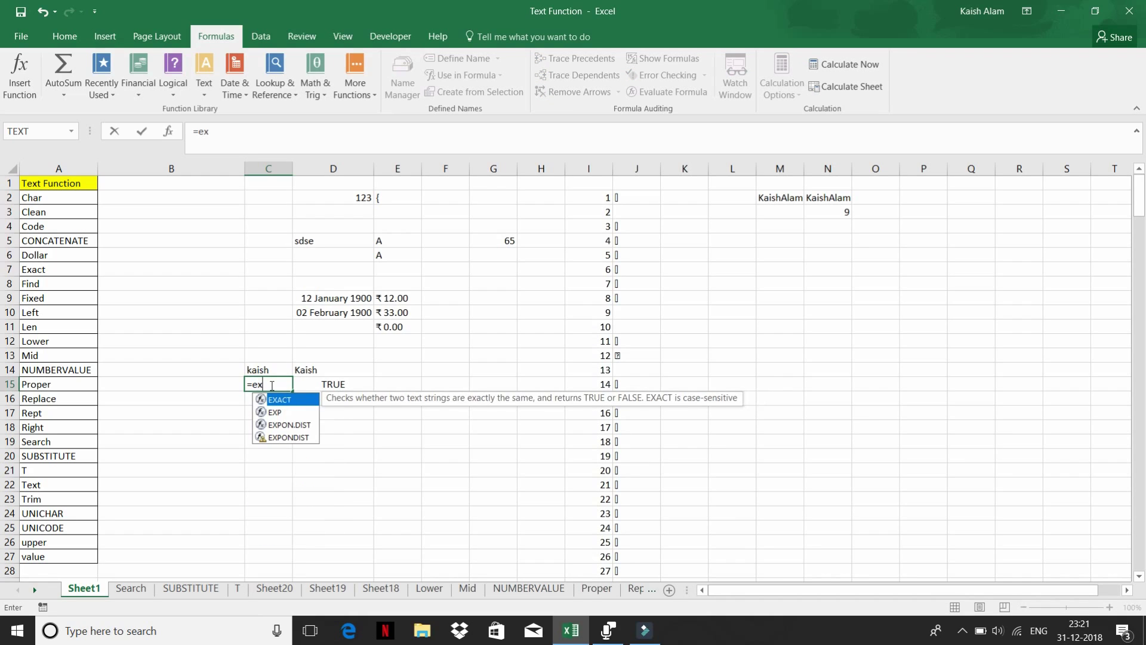
pyautogui.press('Tab')
pyautogui.press('Up')
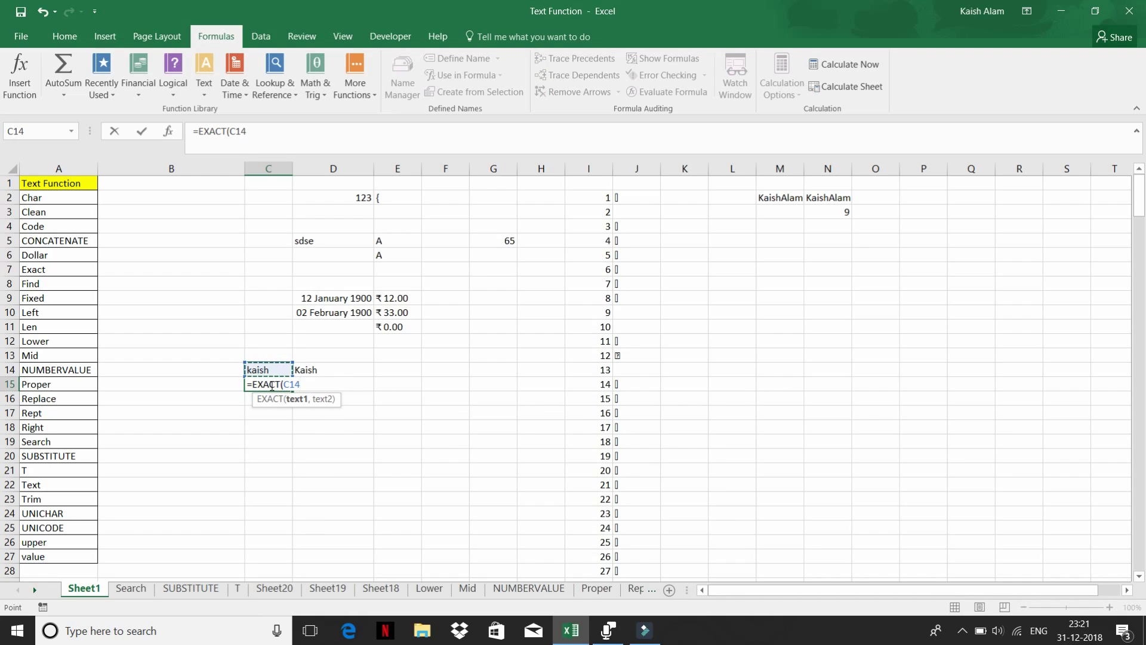
pyautogui.write(',')
pyautogui.press('Up')
pyautogui.press('Right')
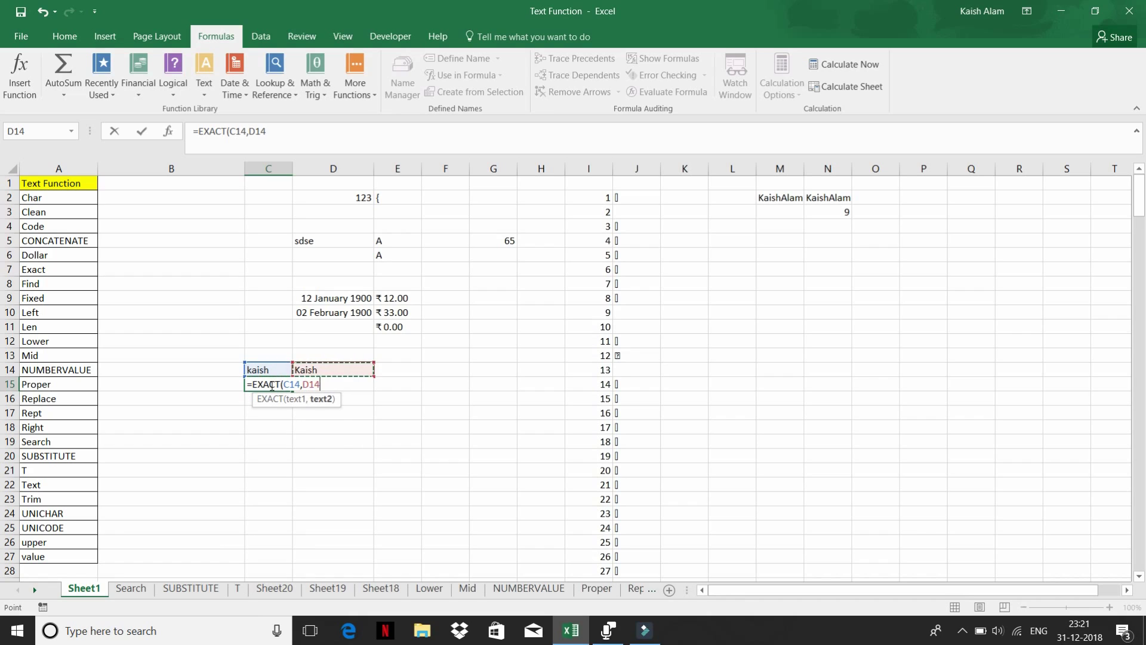
pyautogui.press('Return')
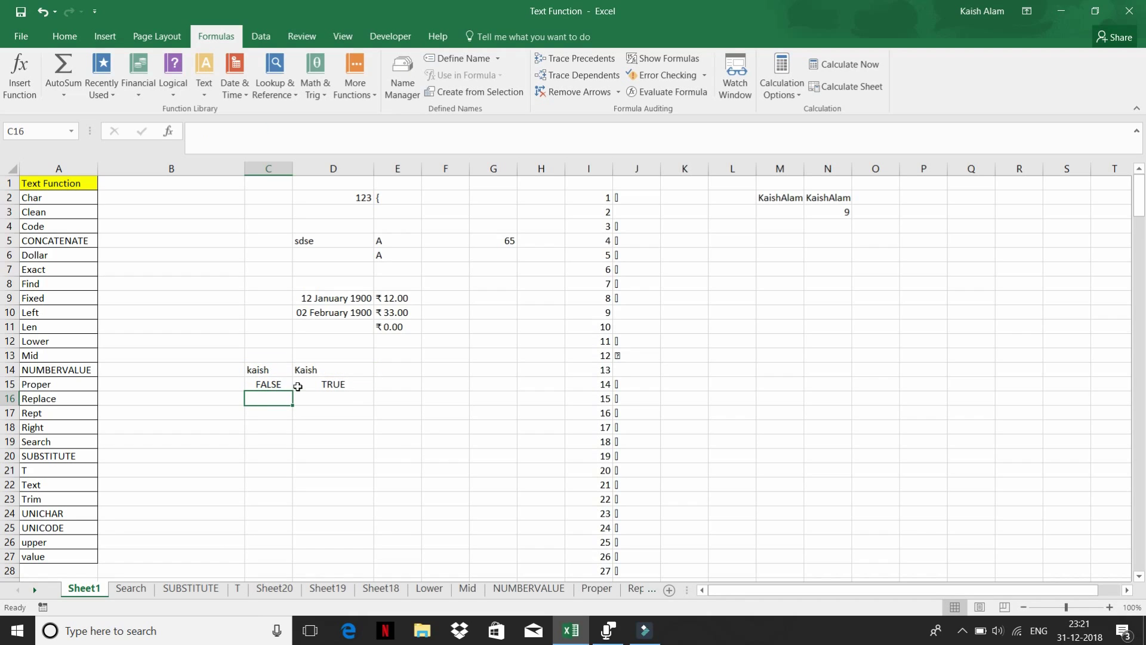
pyautogui.click(273, 386)
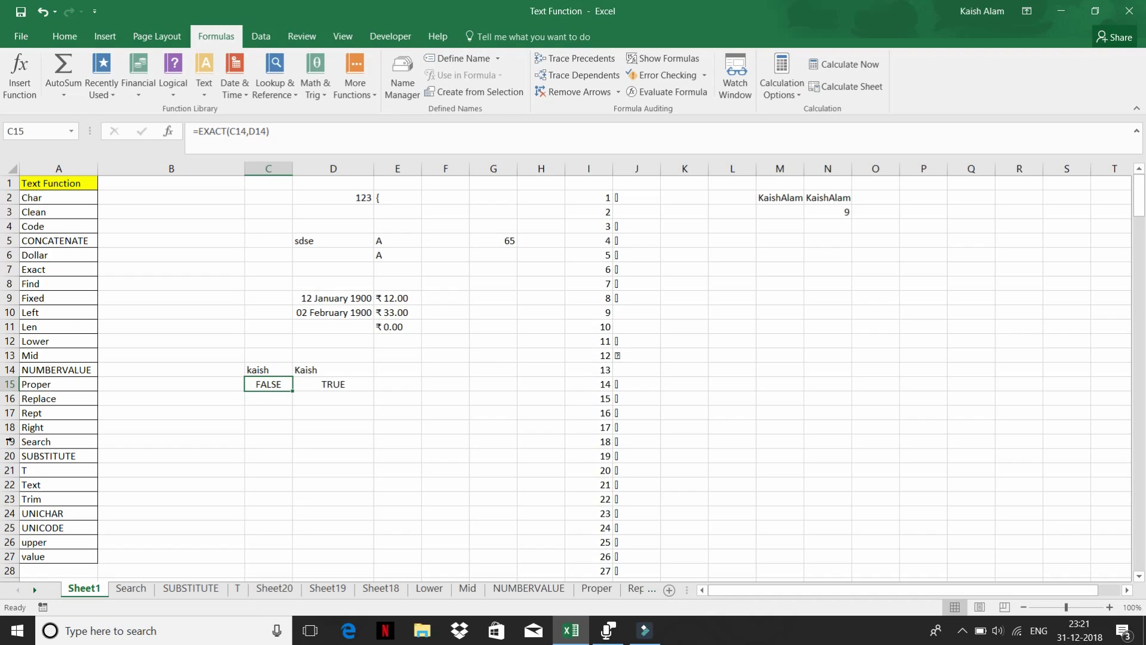
pyautogui.click(205, 89)
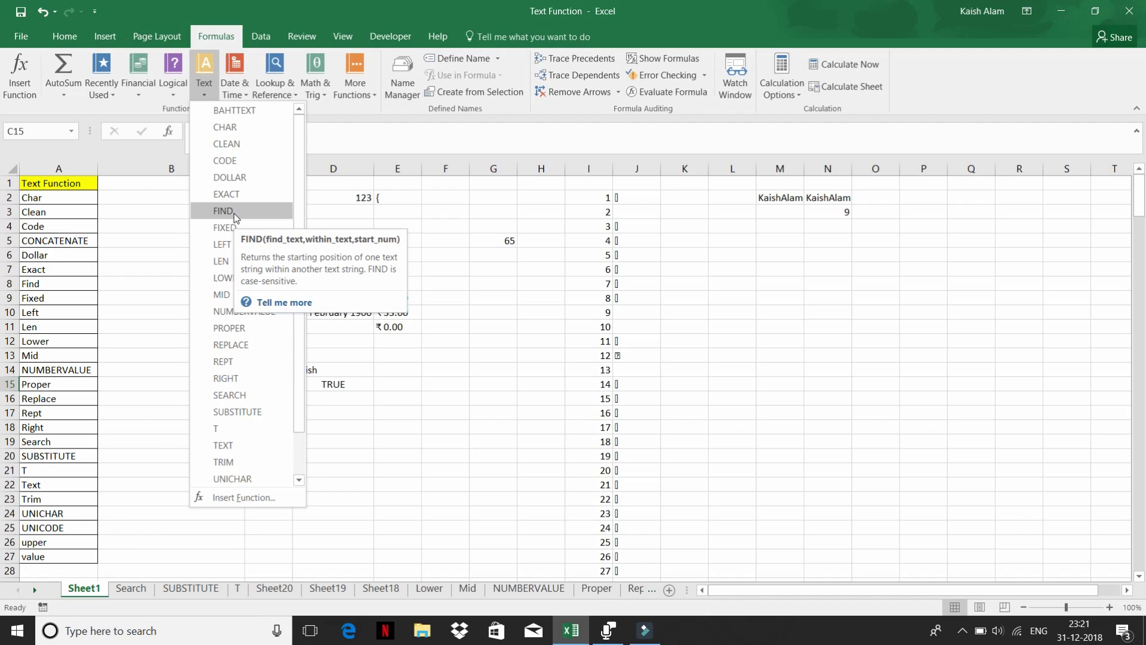
pyautogui.click(359, 429)
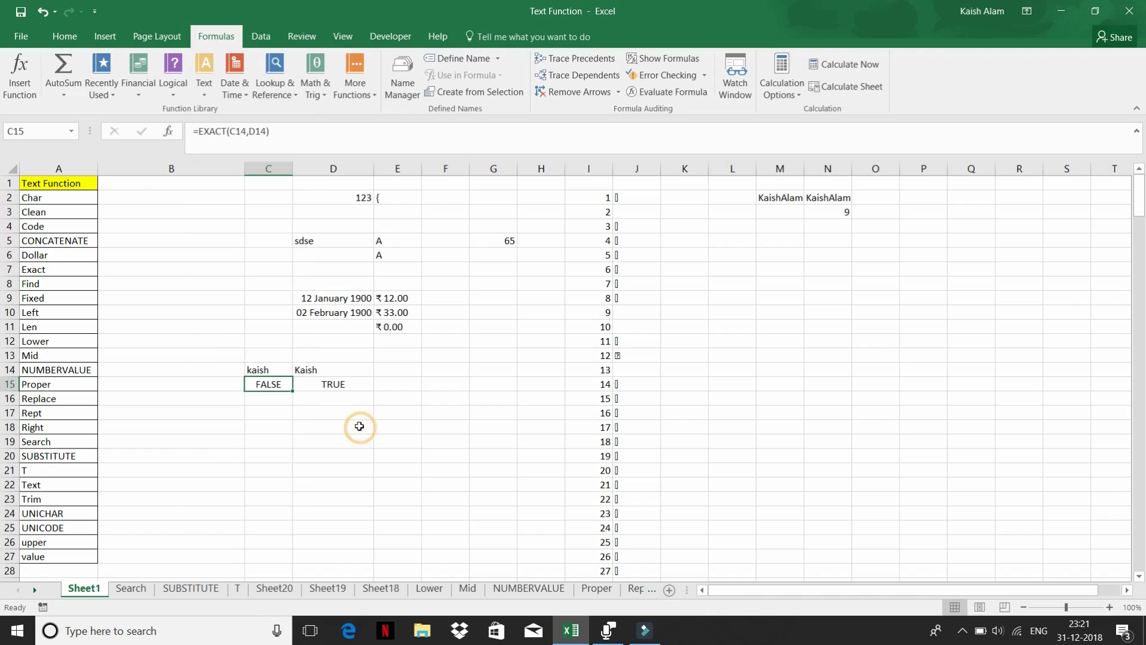
pyautogui.click(249, 442)
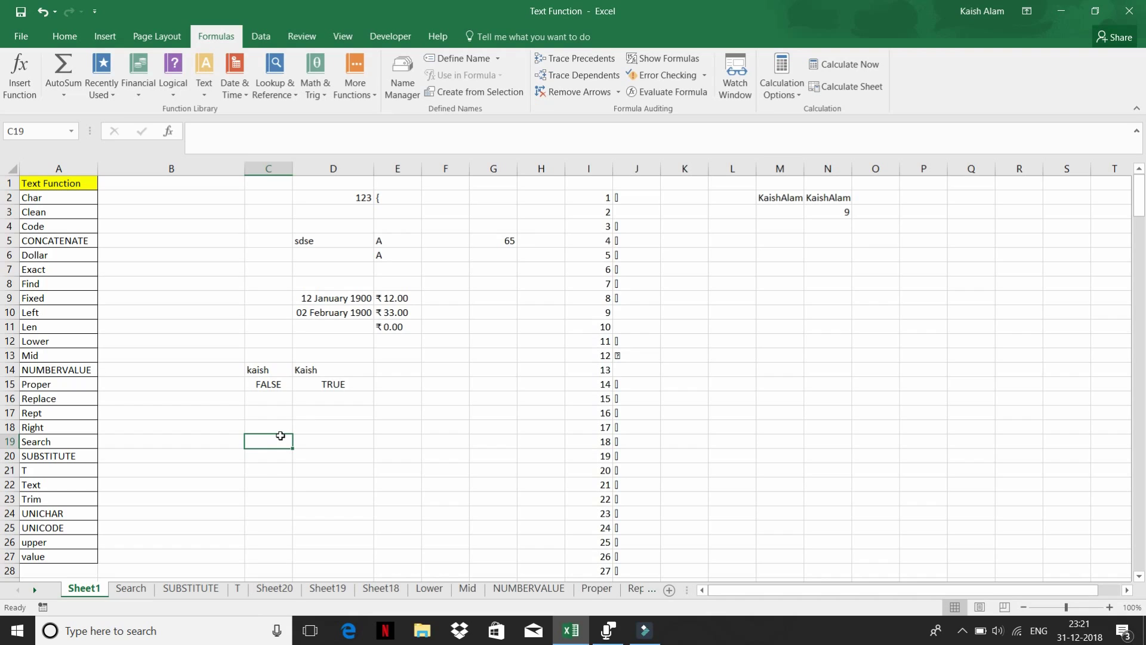
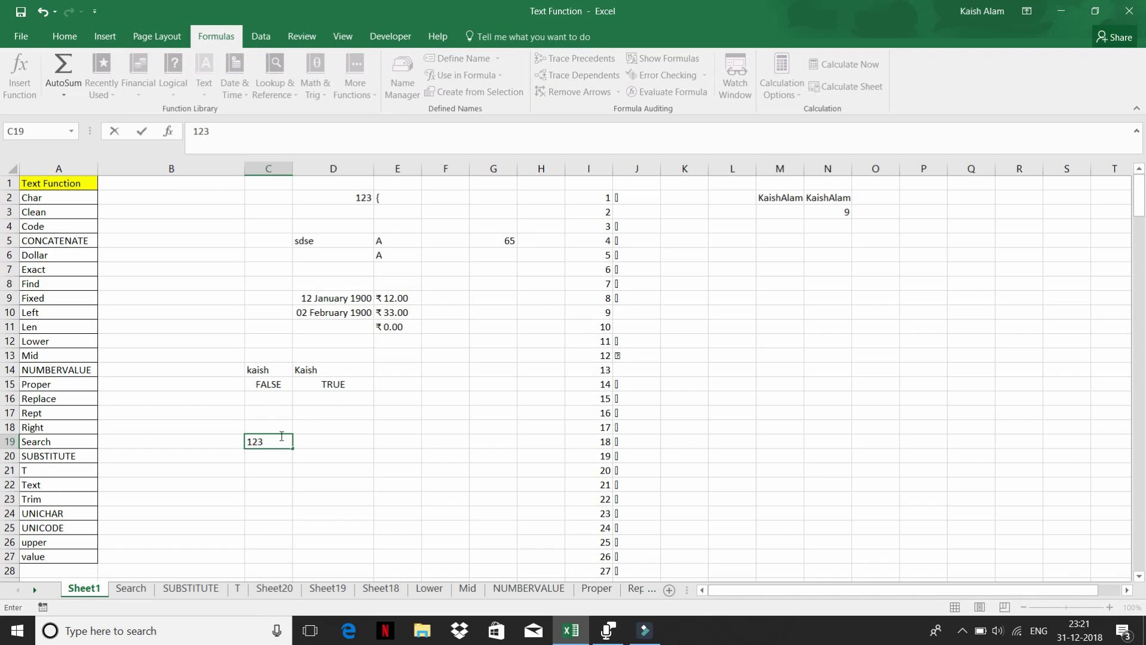
pyautogui.press('Return')
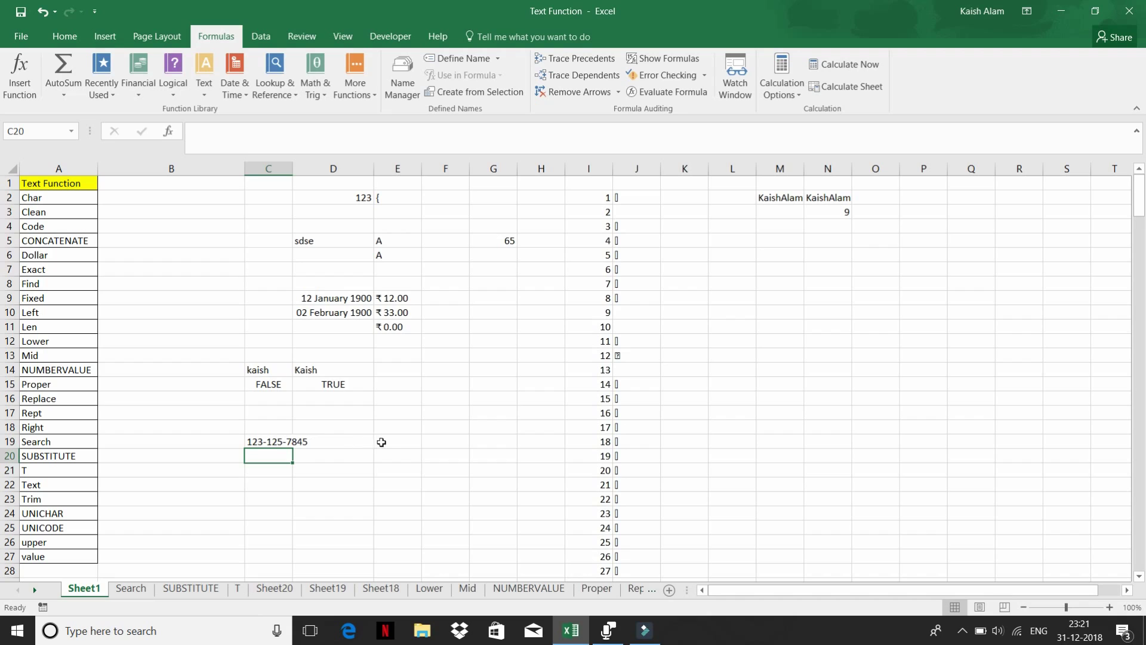
# - In E19 enter =FIND("-",C19), which returns 4 for the first hyphen
pyautogui.click(388, 442)
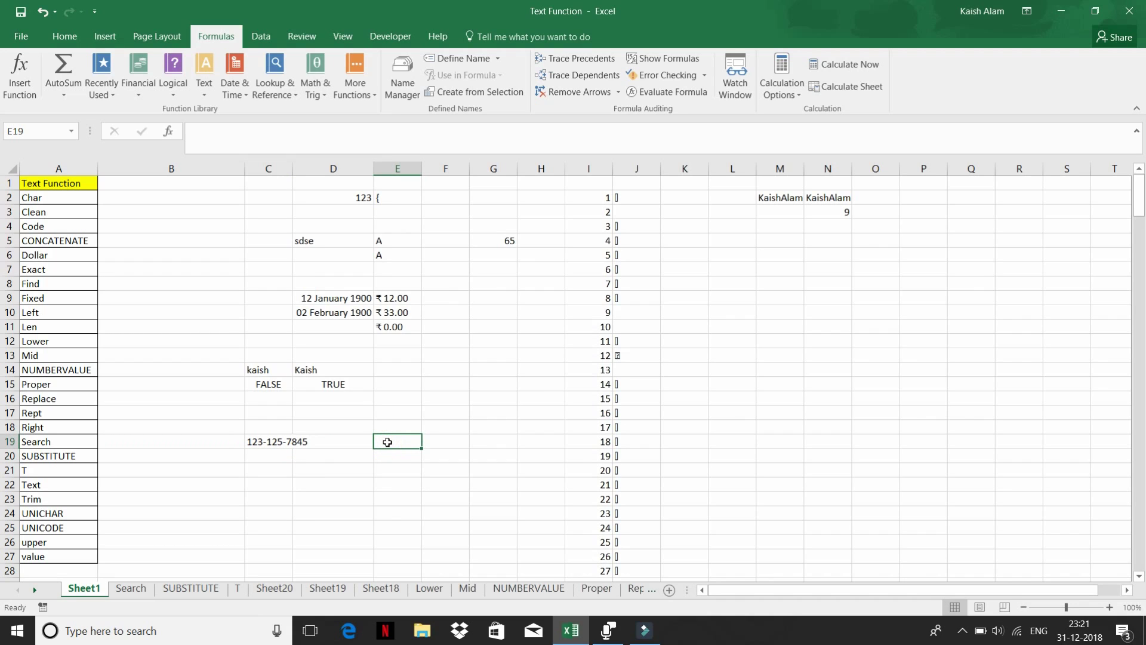
pyautogui.write('=')
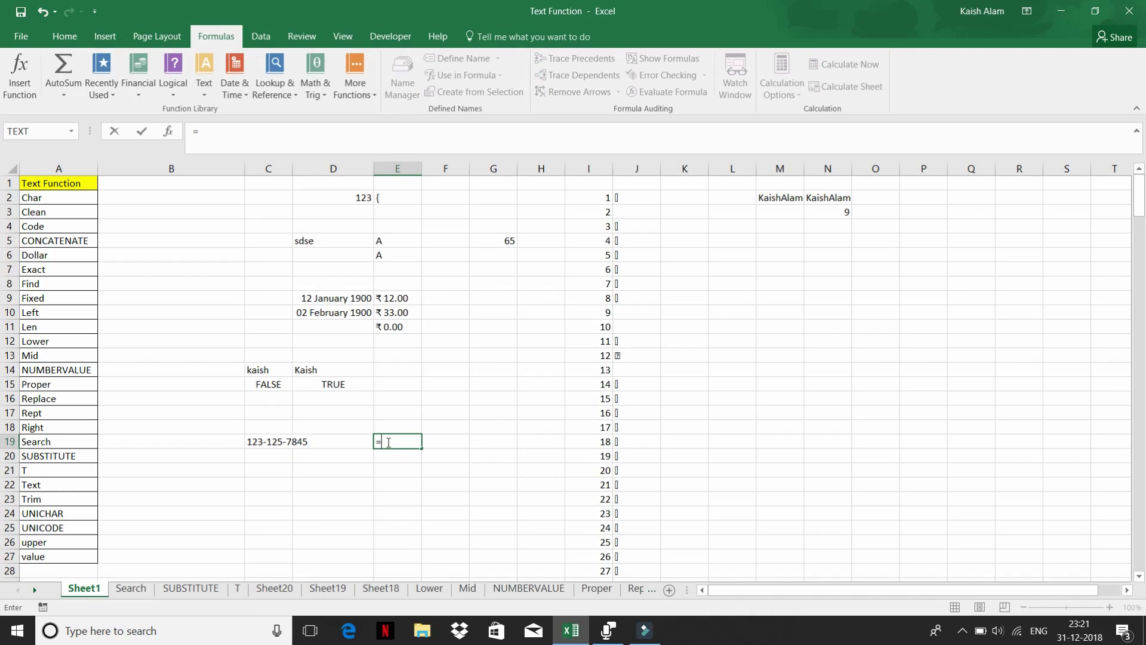
pyautogui.write('fin')
pyautogui.press('Tab')
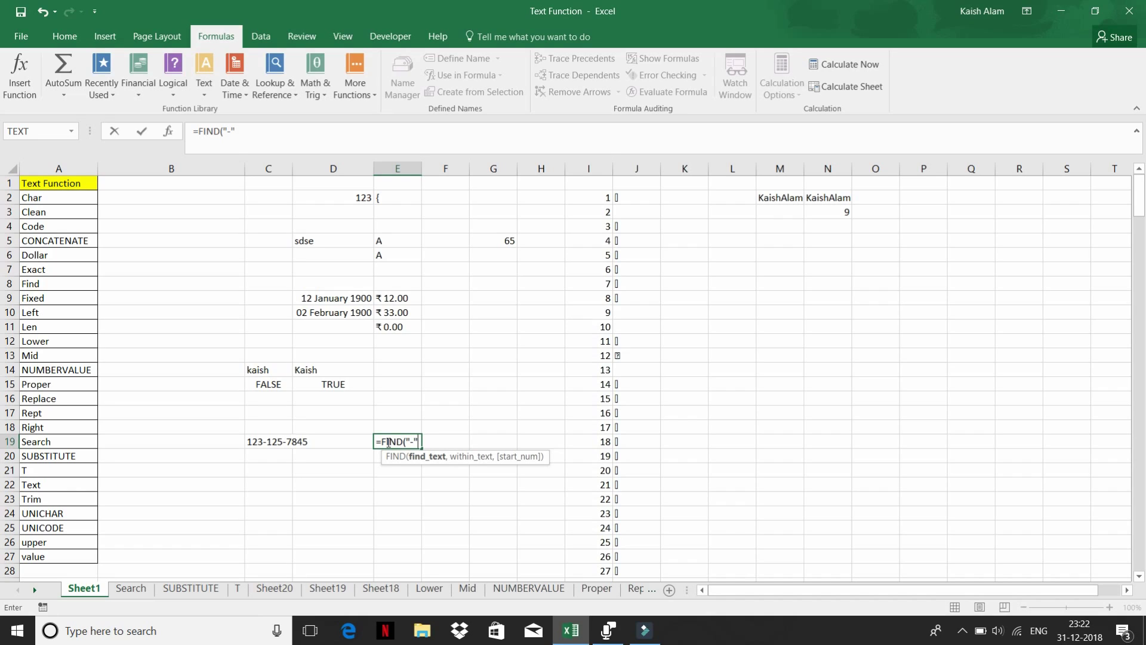
pyautogui.write(',')
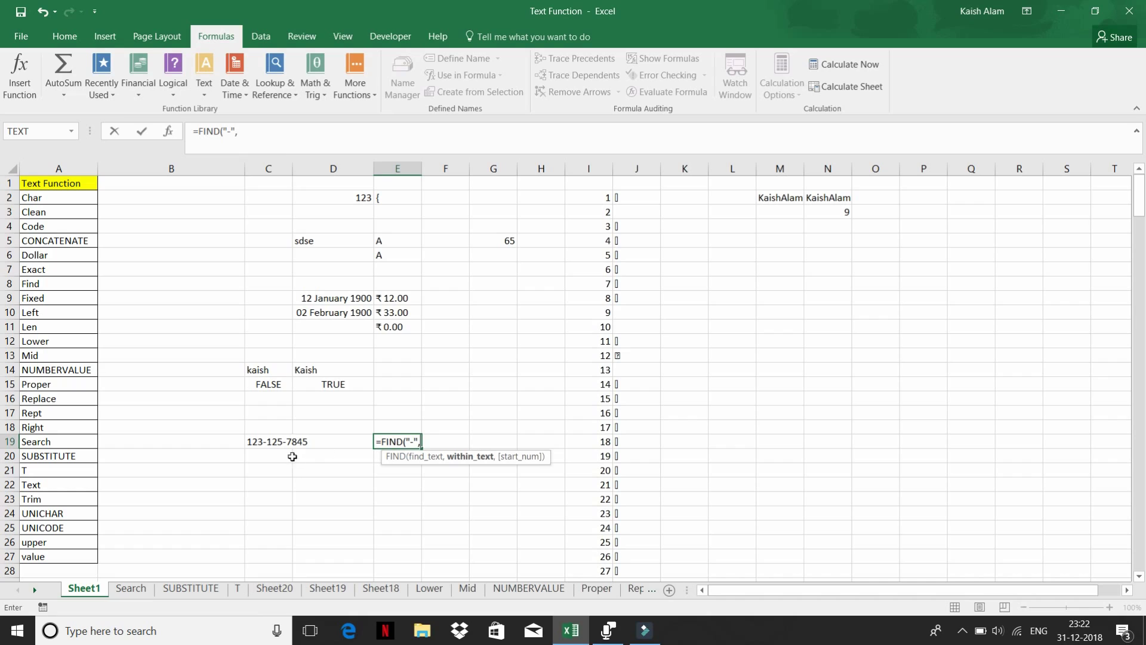
pyautogui.click(278, 441)
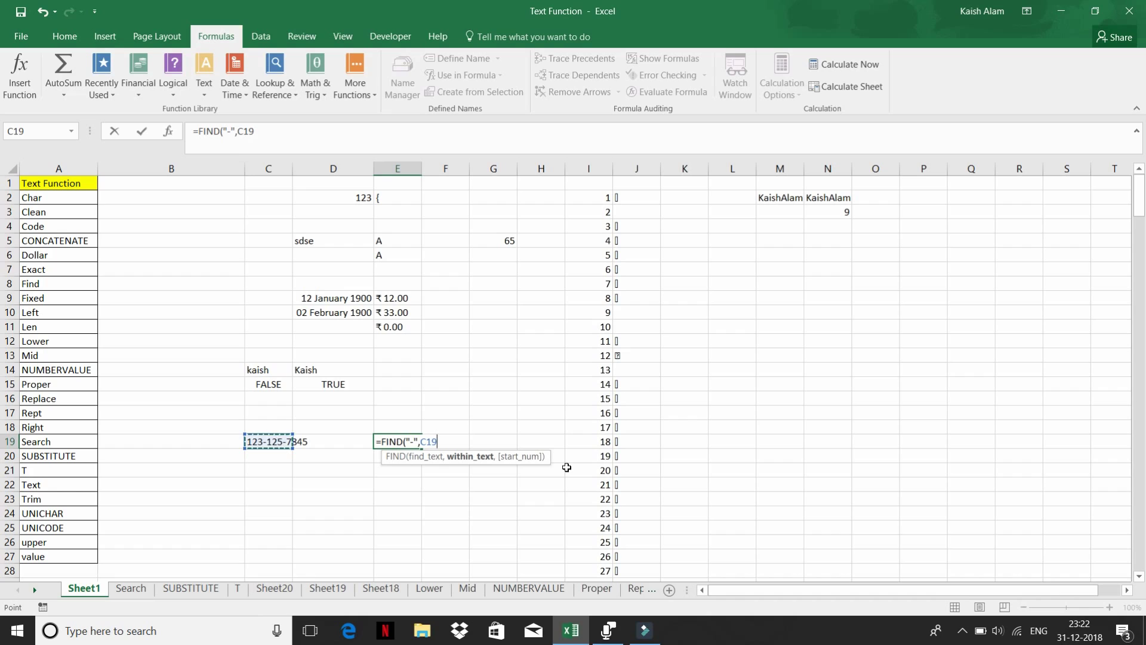
pyautogui.write(')')
pyautogui.press('Return')
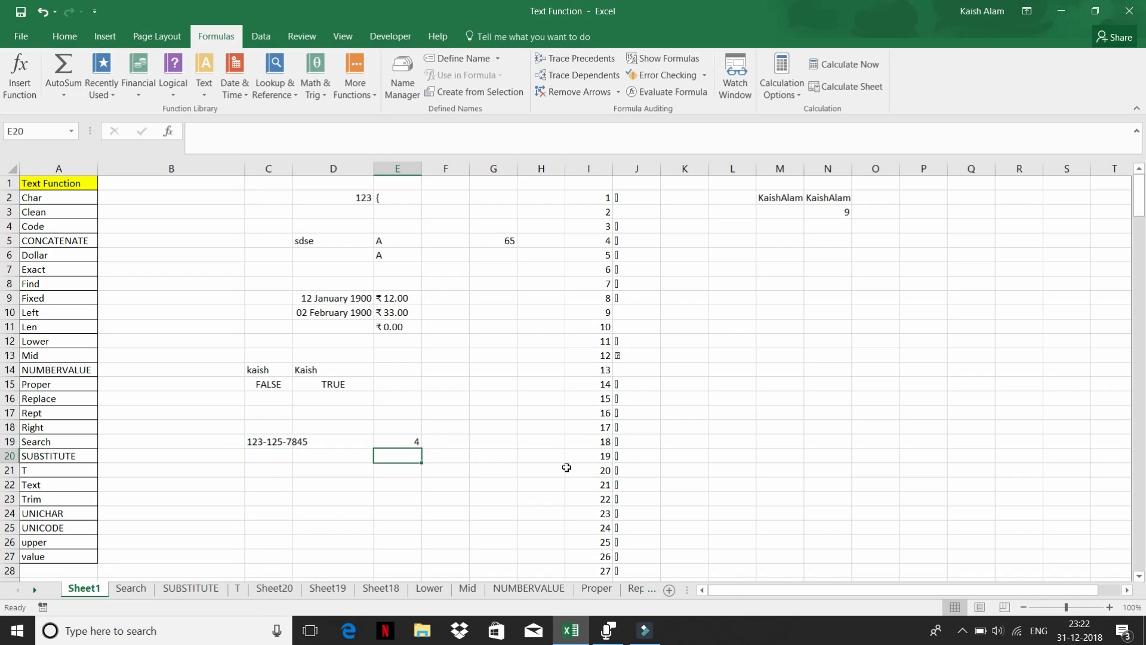
pyautogui.click(399, 438)
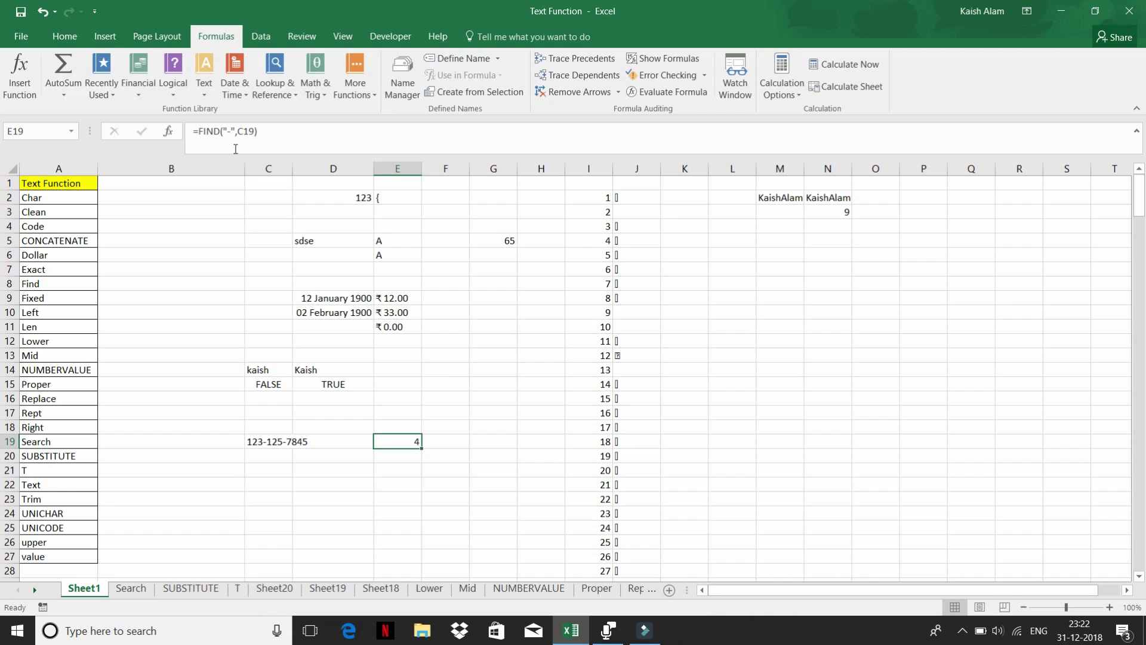
# - Replace the text in C19 with Concatenate
pyautogui.click(269, 440)
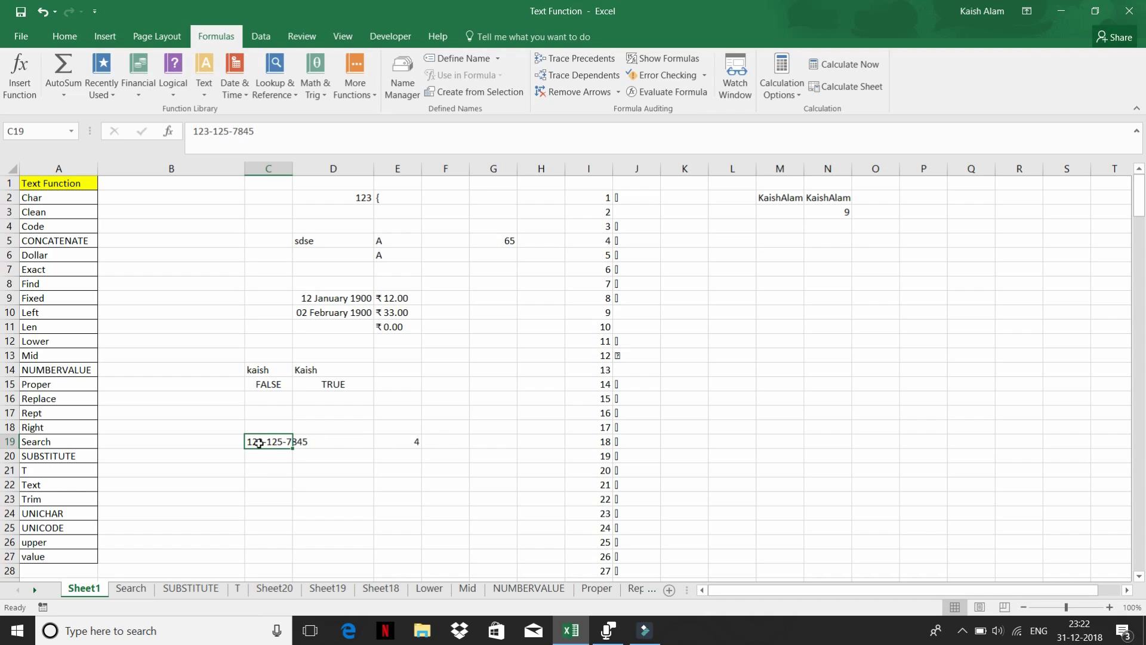
pyautogui.write('A')
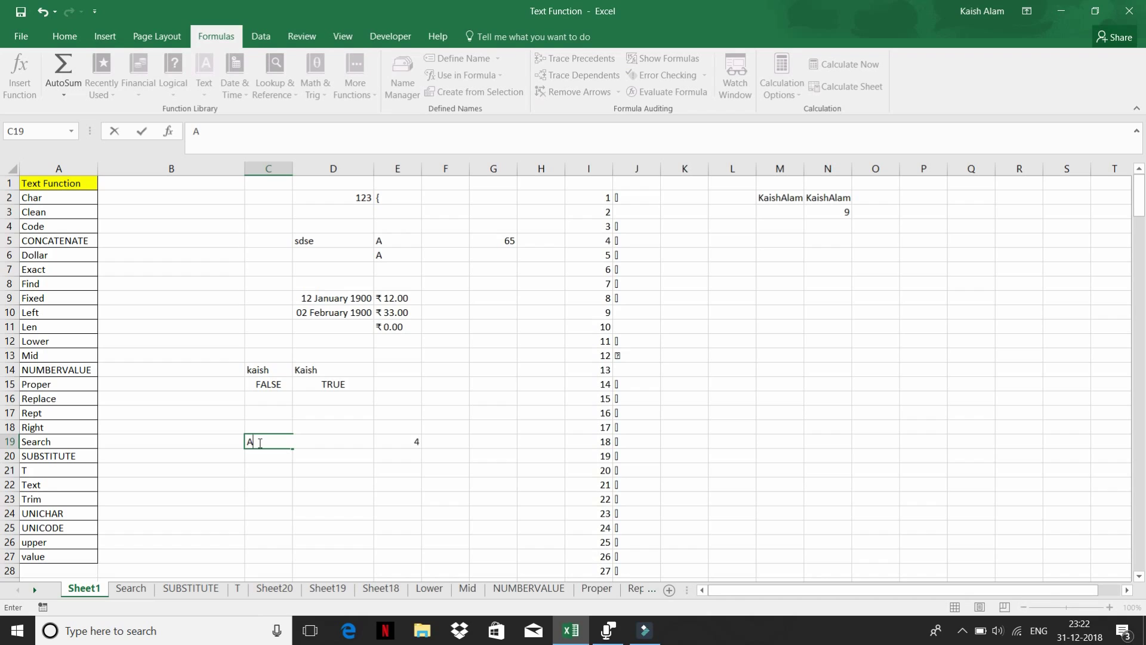
pyautogui.press('BackSpace')
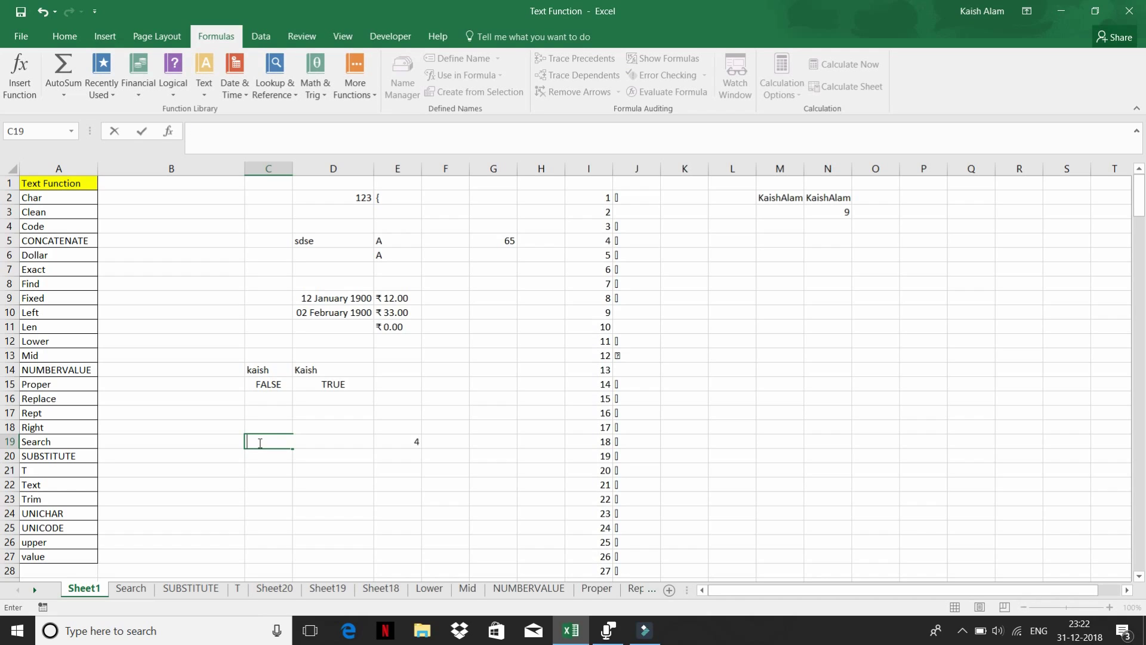
pyautogui.write('Con')
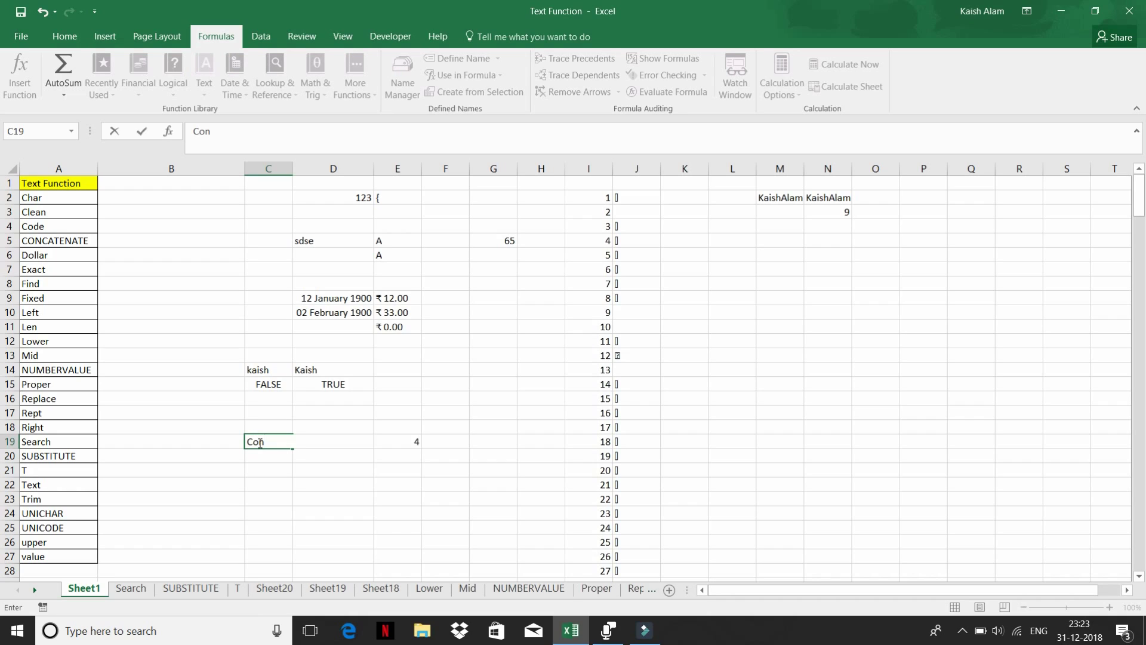
pyautogui.write('catenate')
pyautogui.press('Tab')
pyautogui.press('Tab')
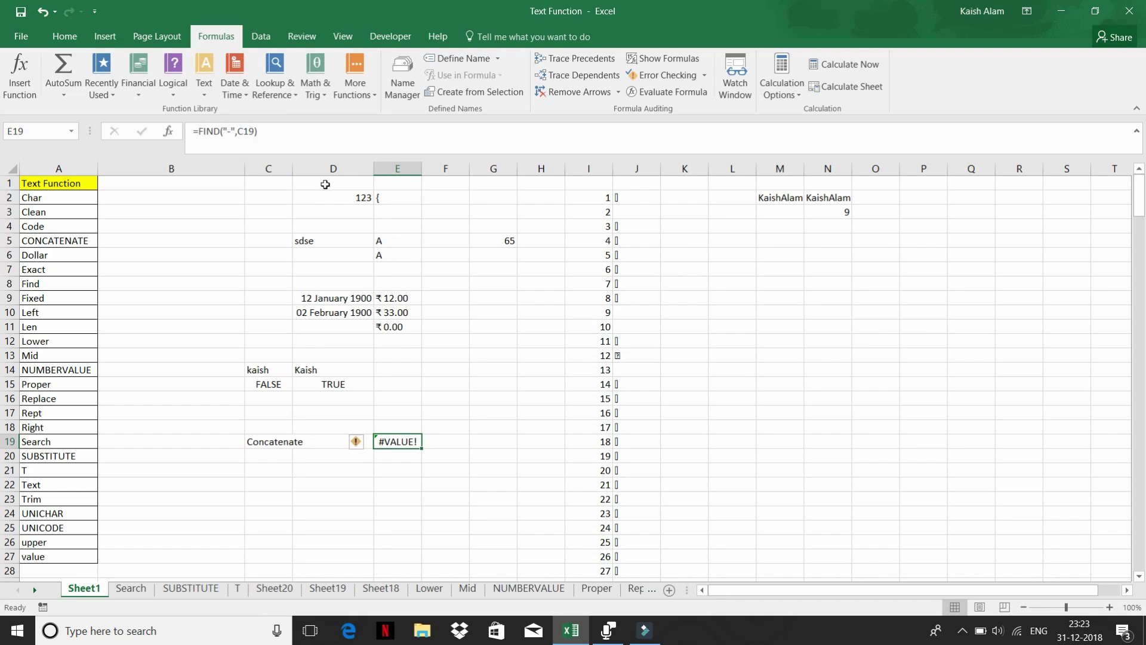
# - Edit E19's formula to =FIND("c",C19) to search for lowercase c
pyautogui.click(231, 133)
pyautogui.press('BackSpace')
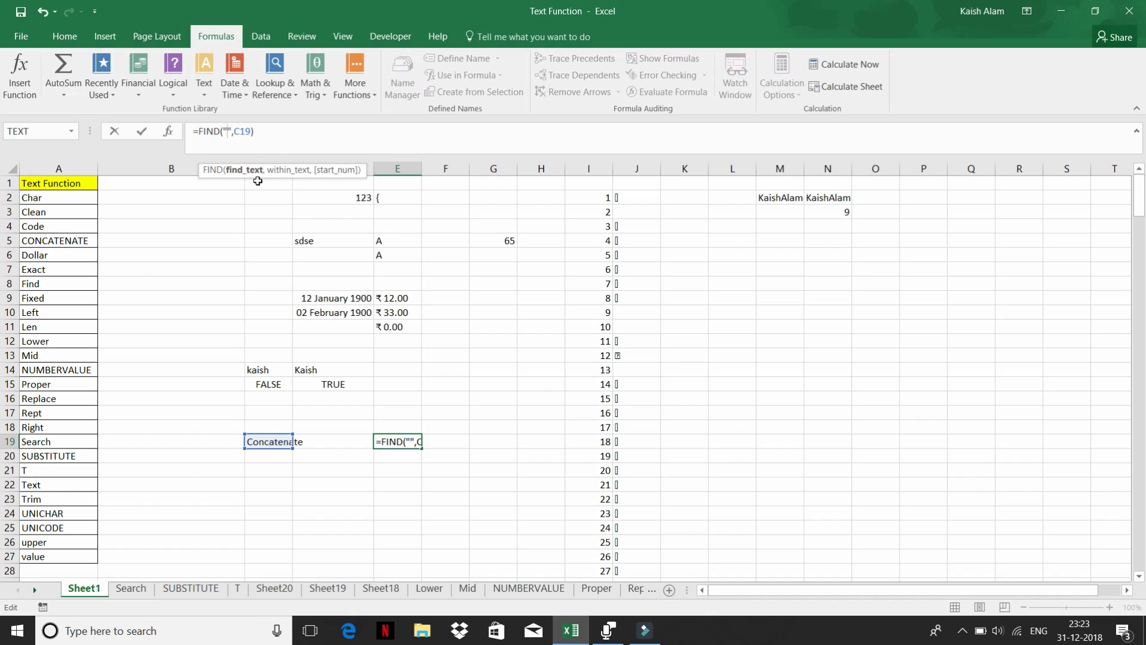
pyautogui.write('c')
pyautogui.press('Return')
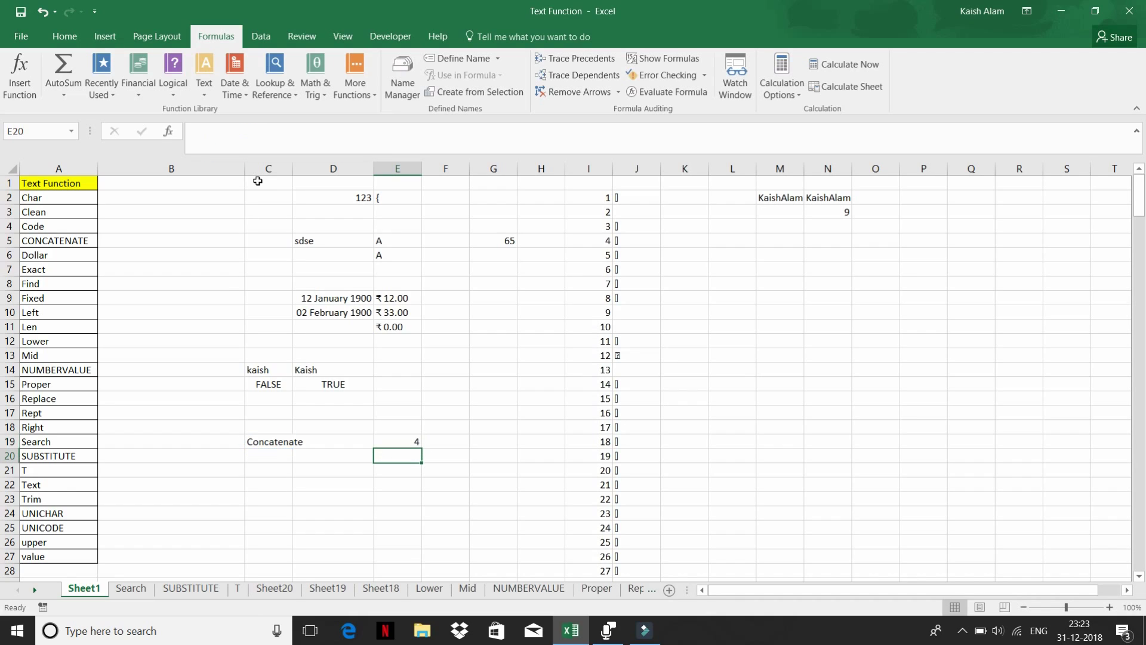
# - Change E19's formula to =FIND("C",C19) to search for uppercase C
pyautogui.click(397, 442)
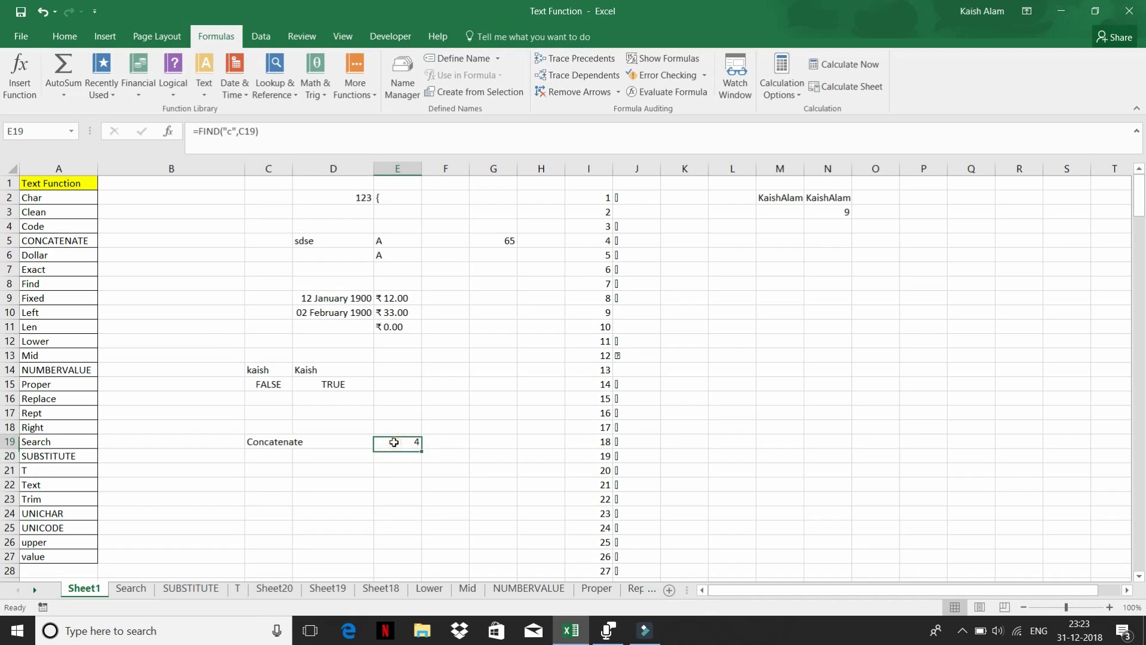
pyautogui.click(256, 442)
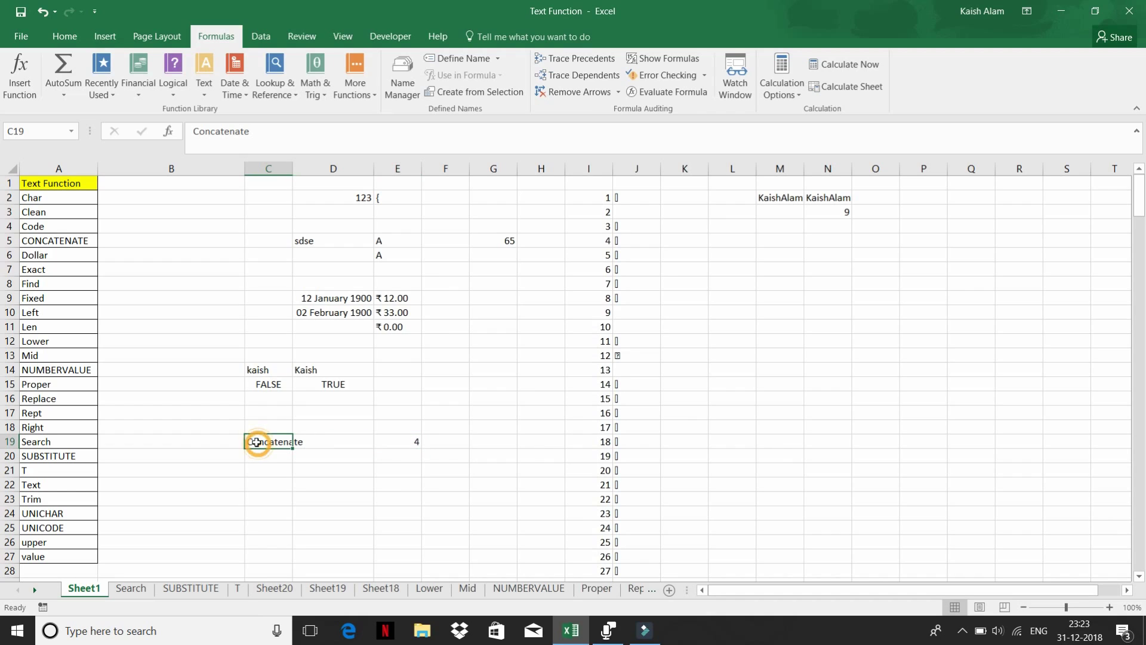
pyautogui.click(396, 441)
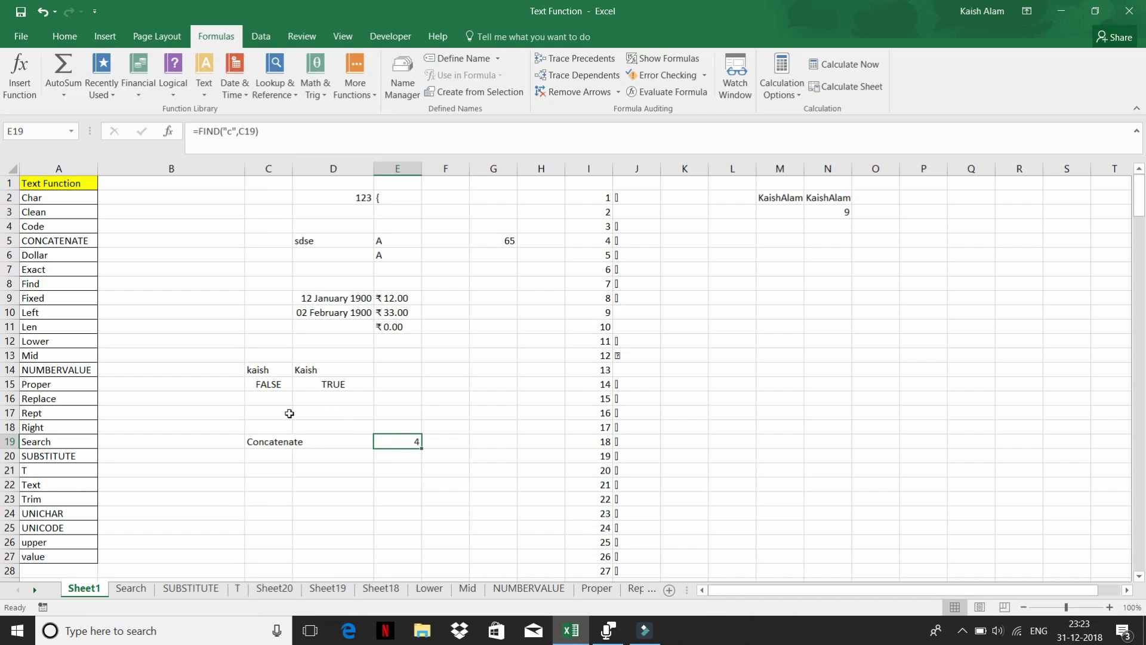
pyautogui.click(231, 131)
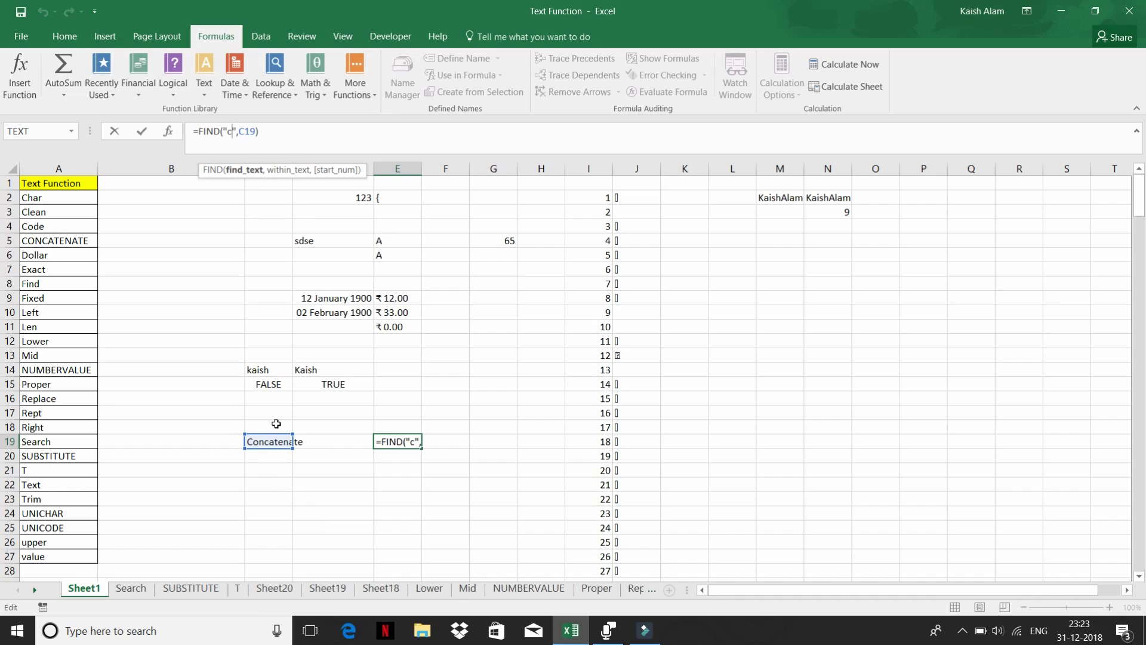
pyautogui.press('BackSpace')
pyautogui.write('C')
pyautogui.press('Return')
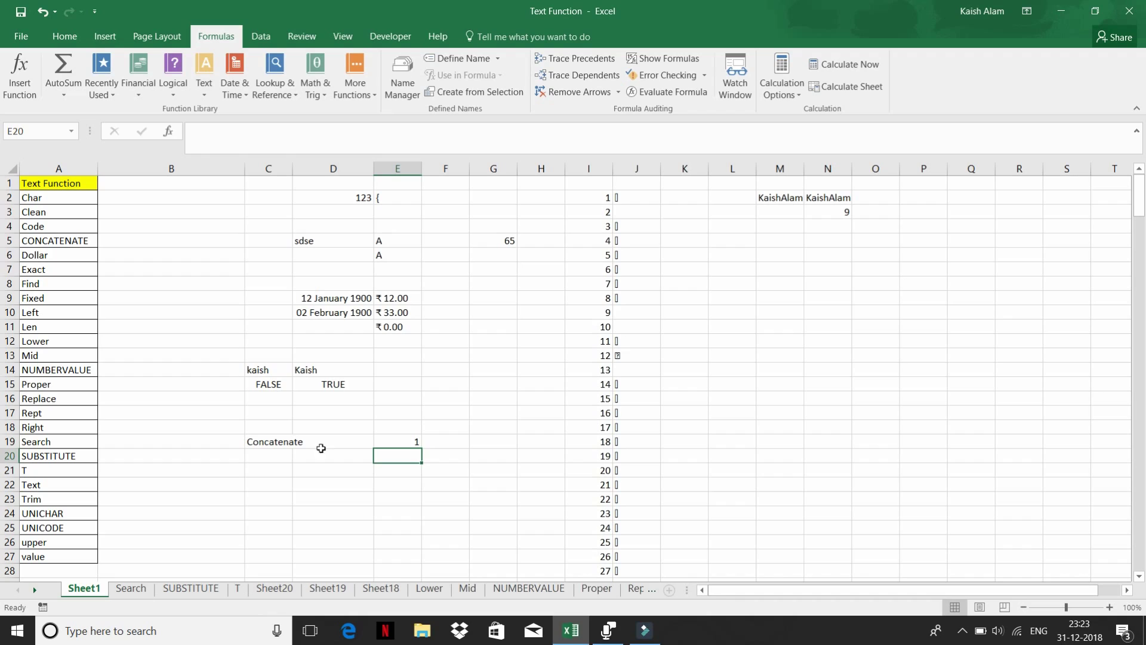
# - Compare E19's new result of 1 against the Concatenate text in C19
pyautogui.click(400, 439)
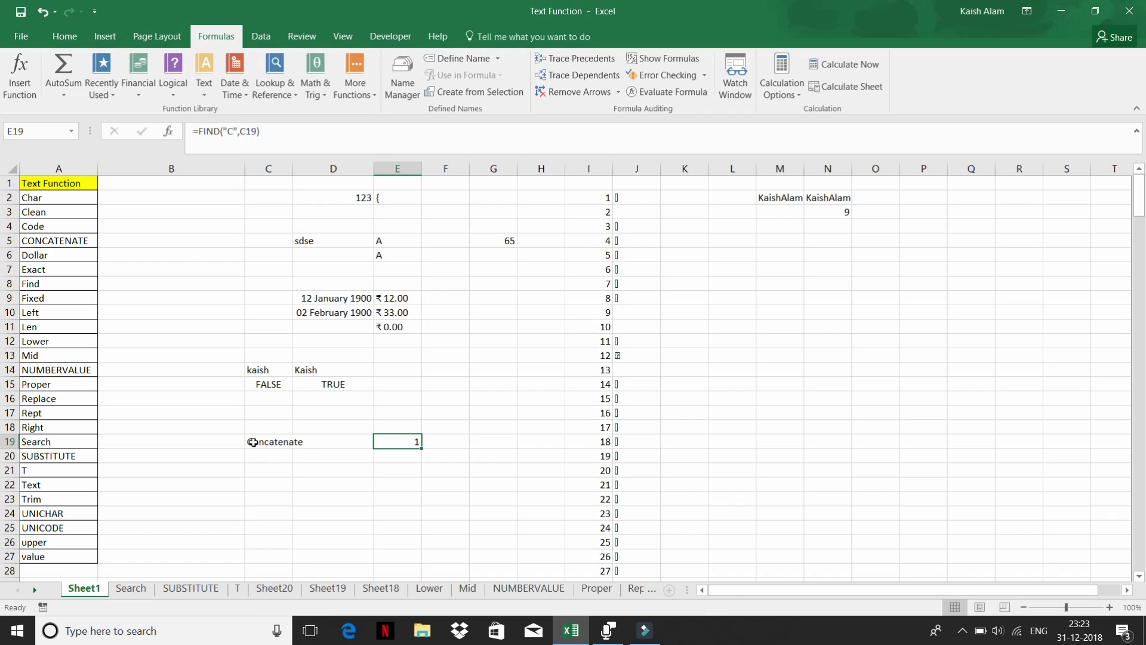
pyautogui.click(273, 443)
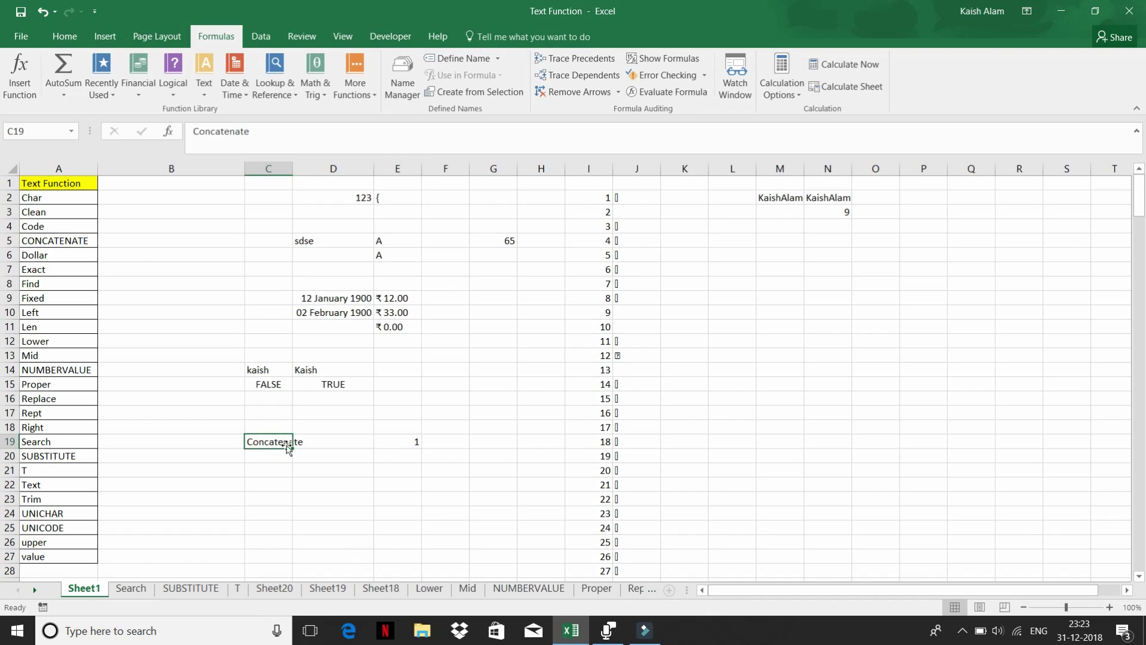
pyautogui.click(387, 438)
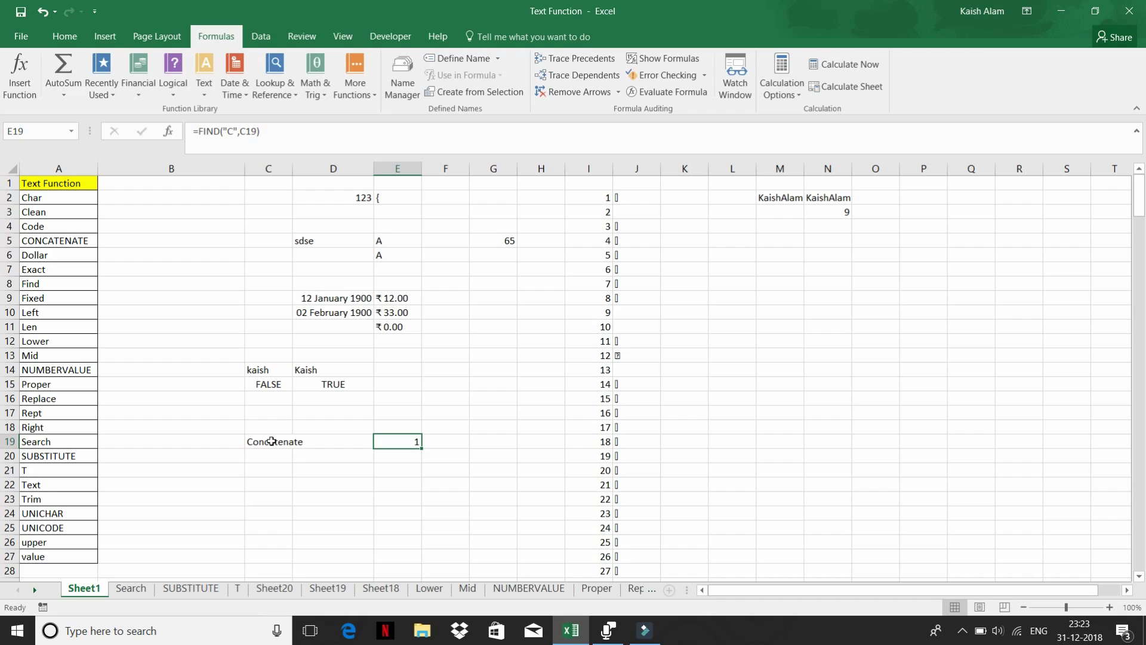
pyautogui.click(272, 442)
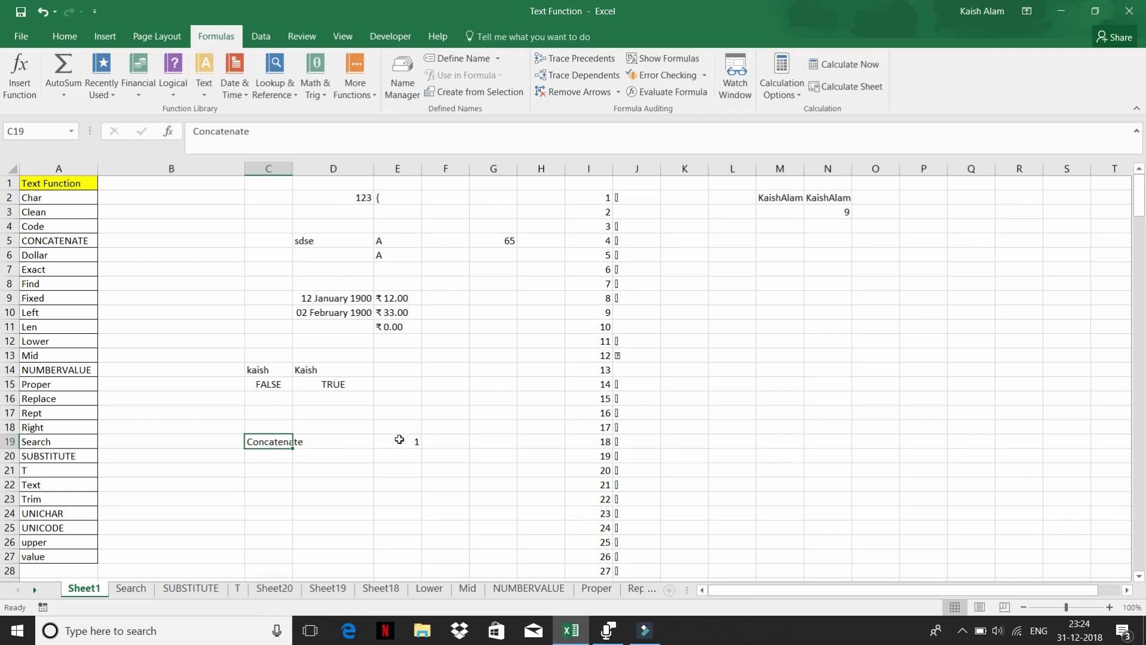
pyautogui.click(400, 440)
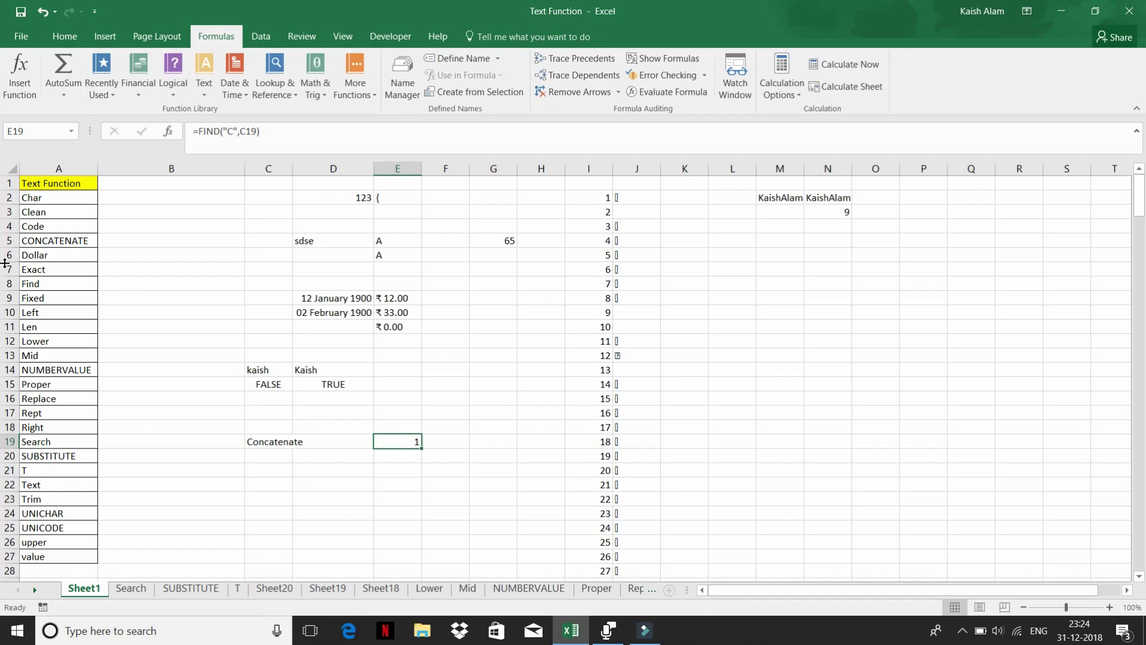
# - Enter 12587 in F6
pyautogui.click(203, 96)
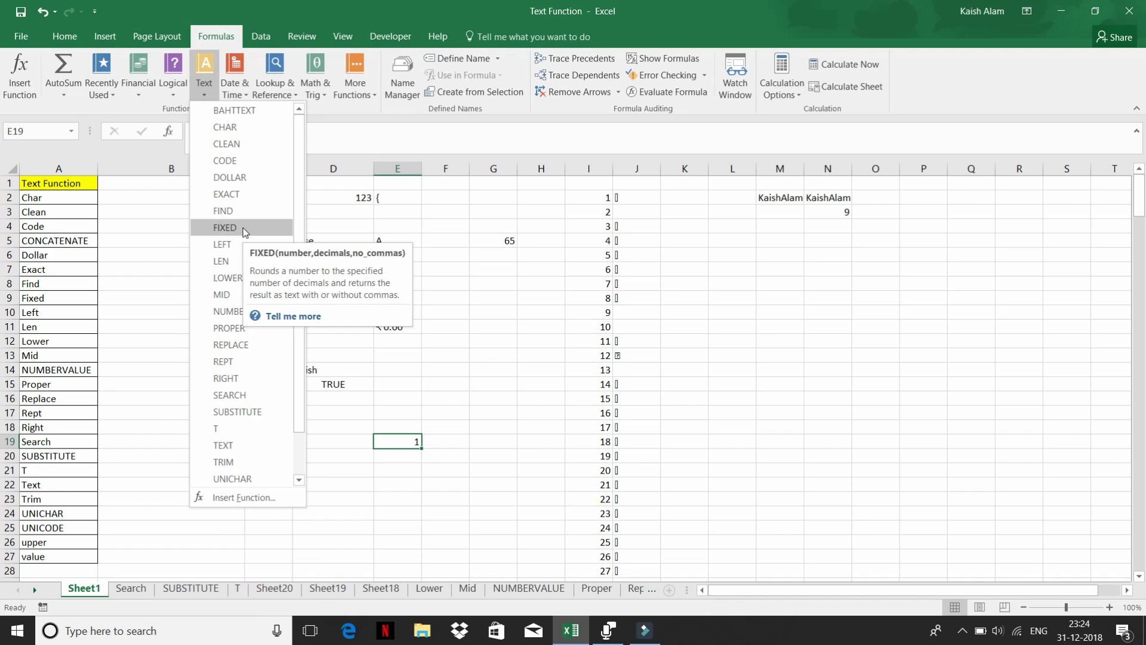
pyautogui.click(439, 252)
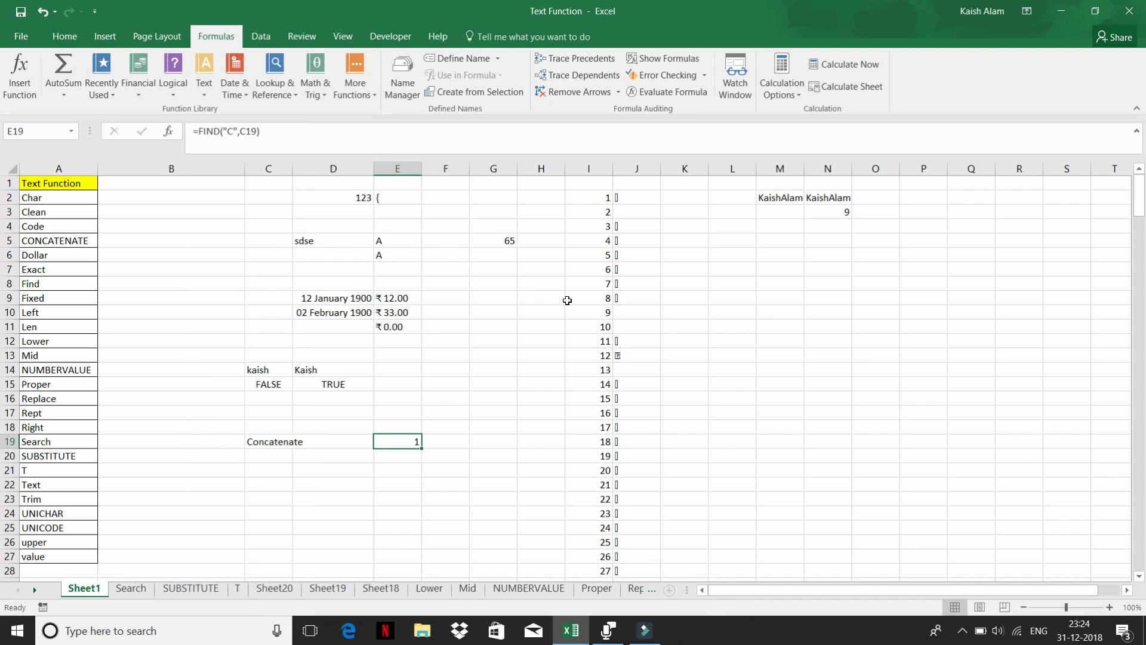
pyautogui.click(454, 257)
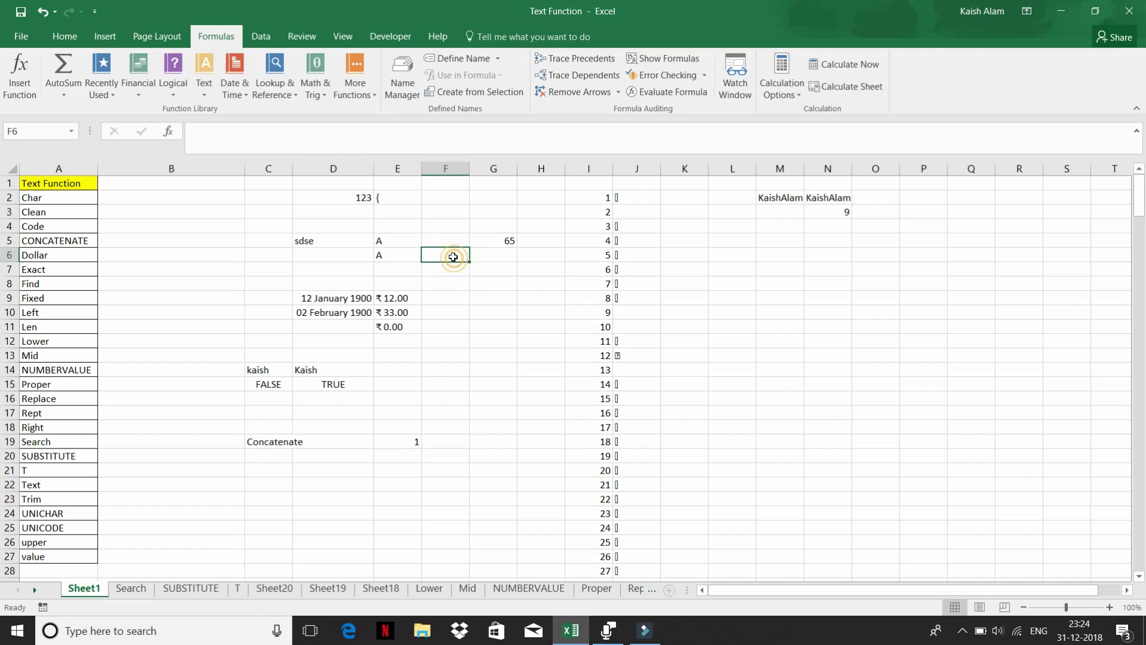
pyautogui.write('12587')
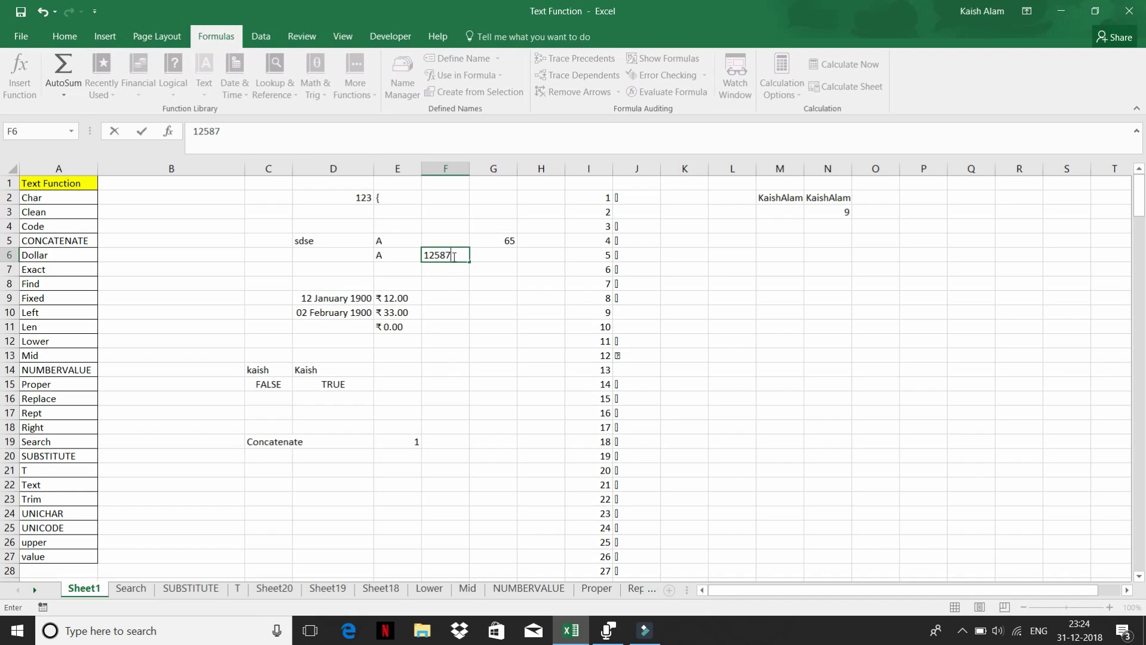
pyautogui.press('Tab')
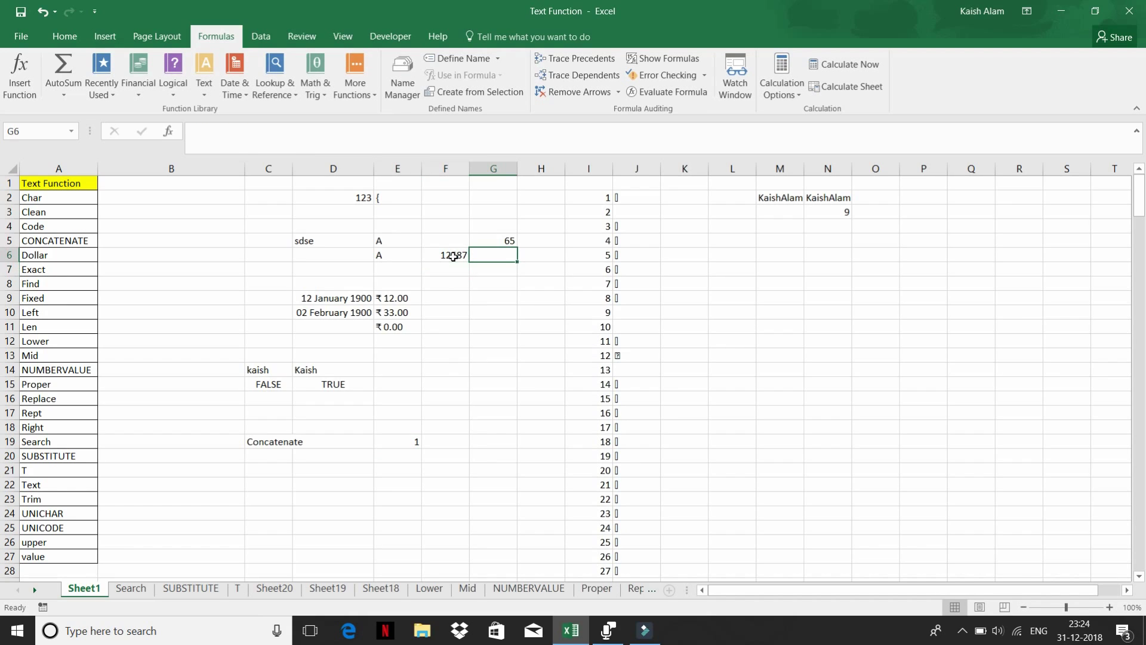
# - In G6 enter =FIXED(F6), returning 12,587.00 as text
pyautogui.write('=fi')
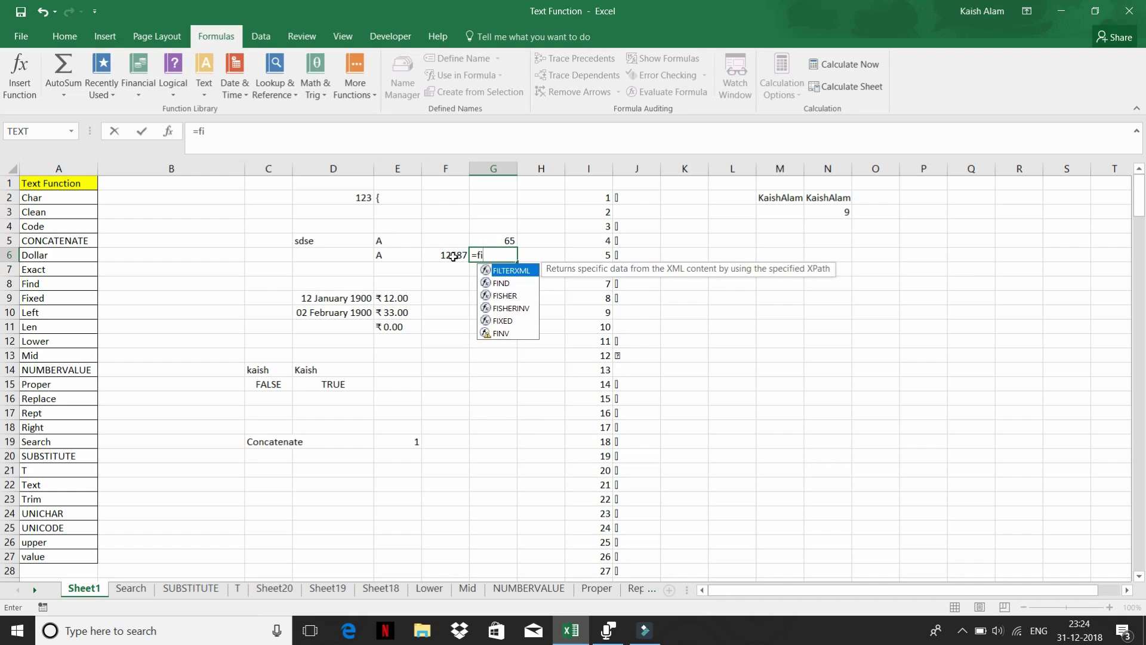
pyautogui.press('Down')
pyautogui.press('Down')
pyautogui.press('Down')
pyautogui.press('Down')
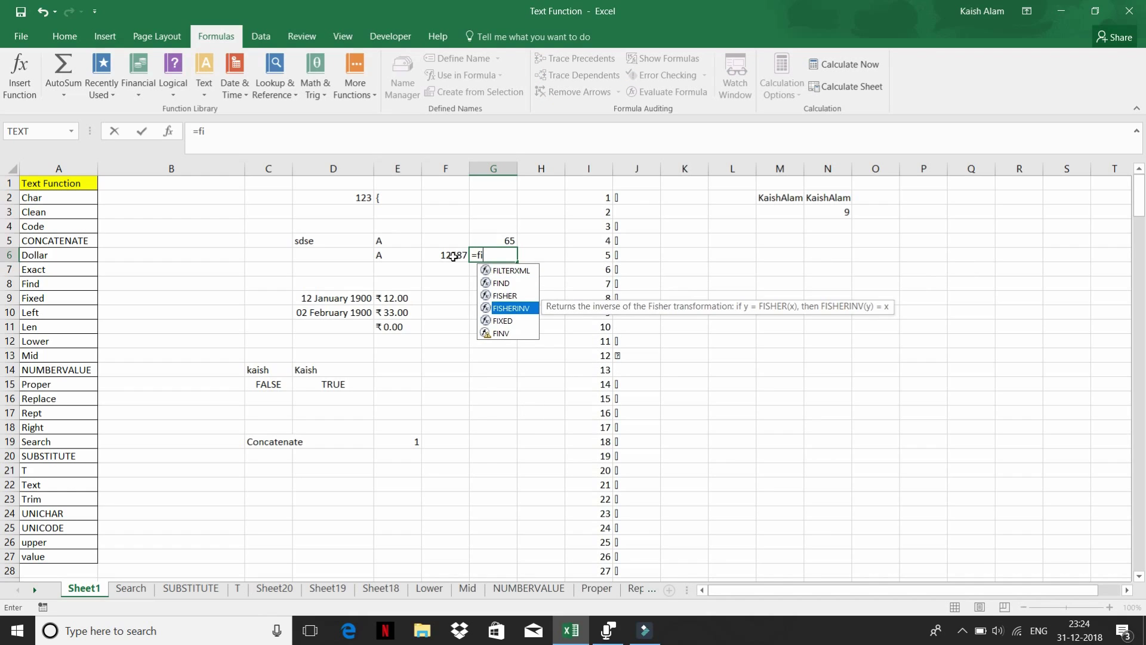
pyautogui.press('Tab')
pyautogui.click(453, 256)
pyautogui.press('Return')
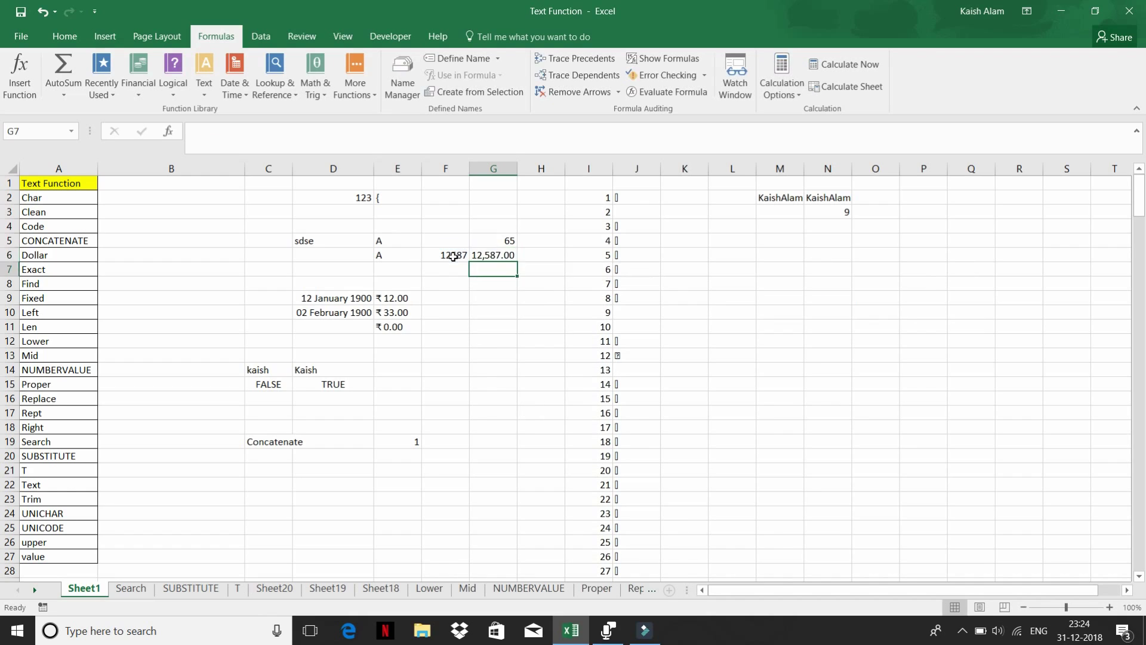
pyautogui.press('Up')
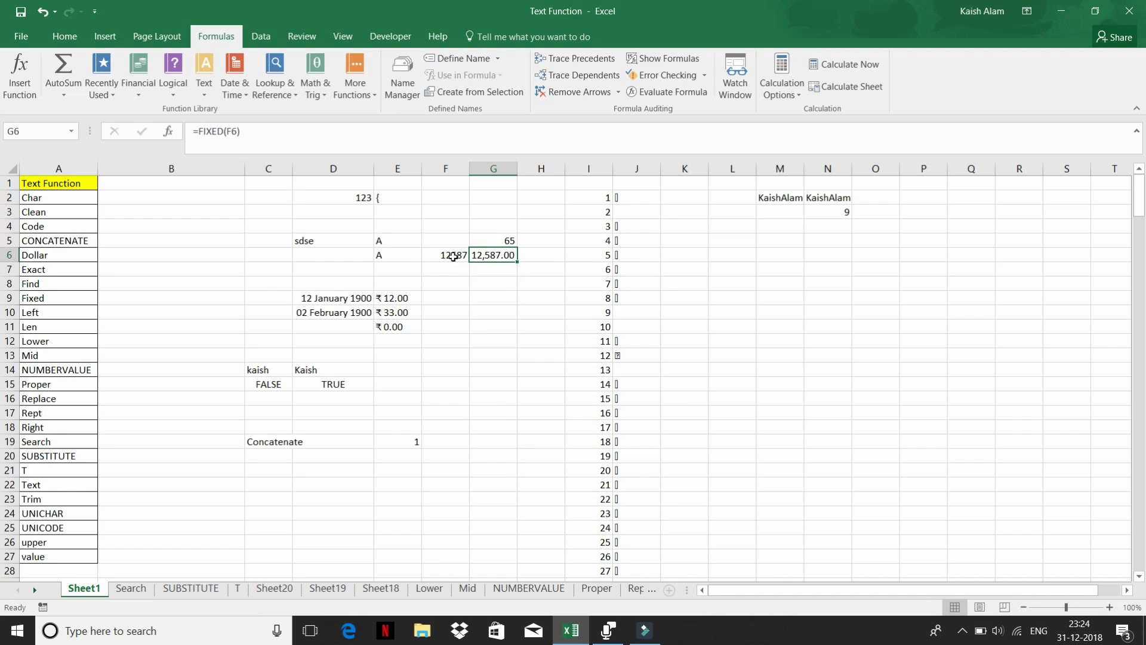
# - Apply the Long Date and then the Time number format to G6
pyautogui.click(75, 40)
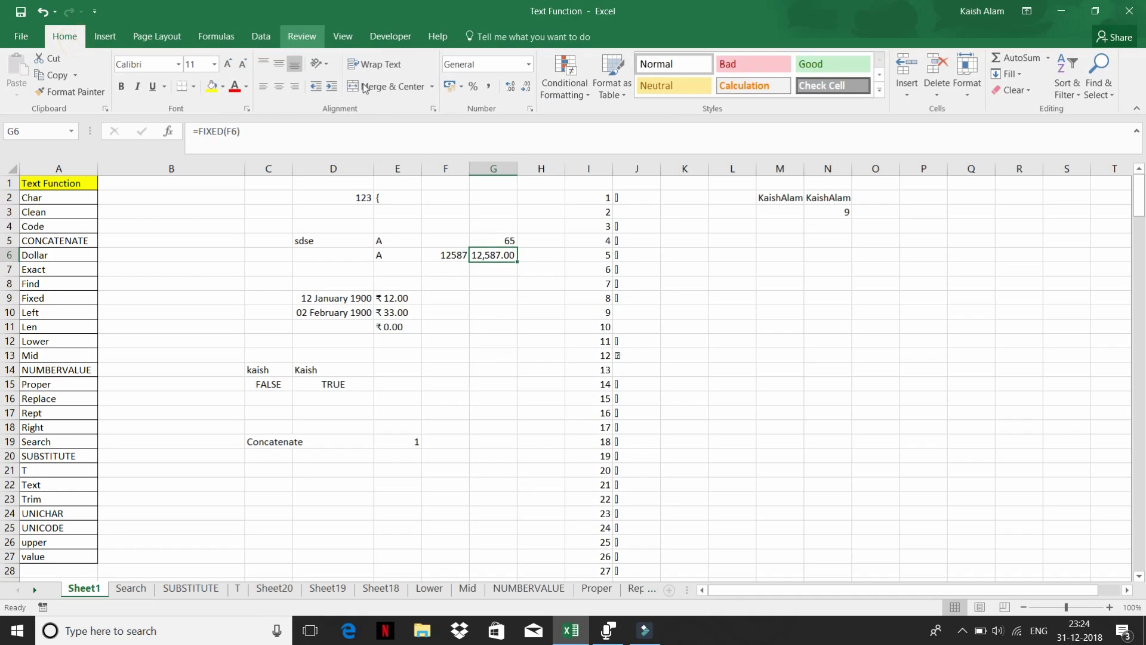
pyautogui.click(529, 66)
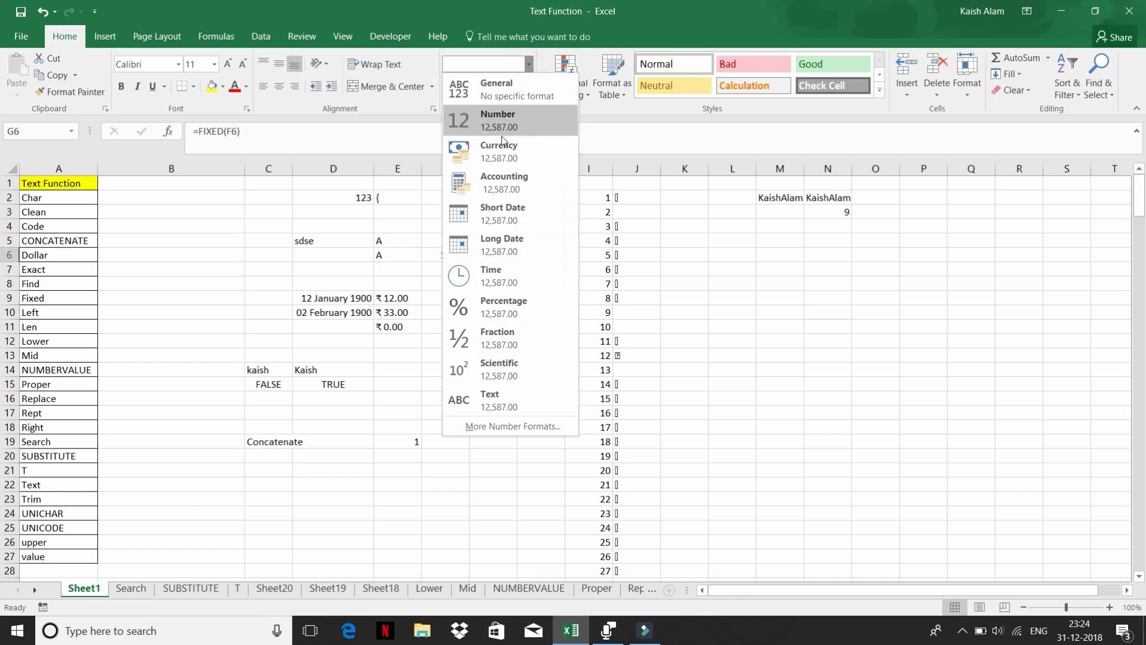
pyautogui.click(512, 243)
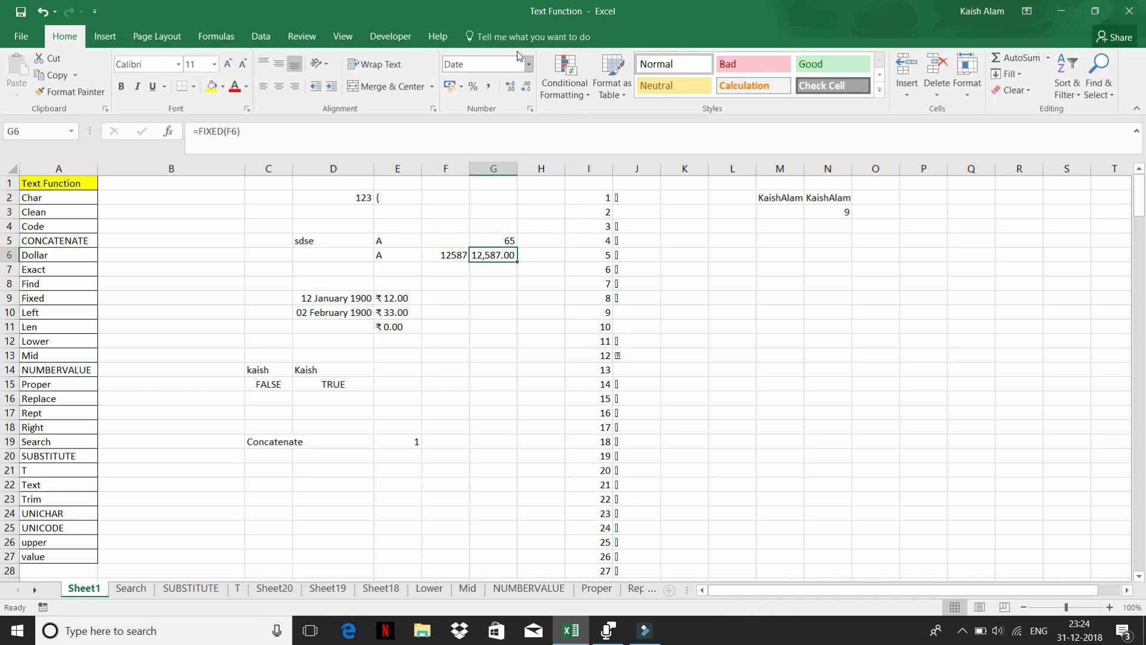
pyautogui.click(529, 66)
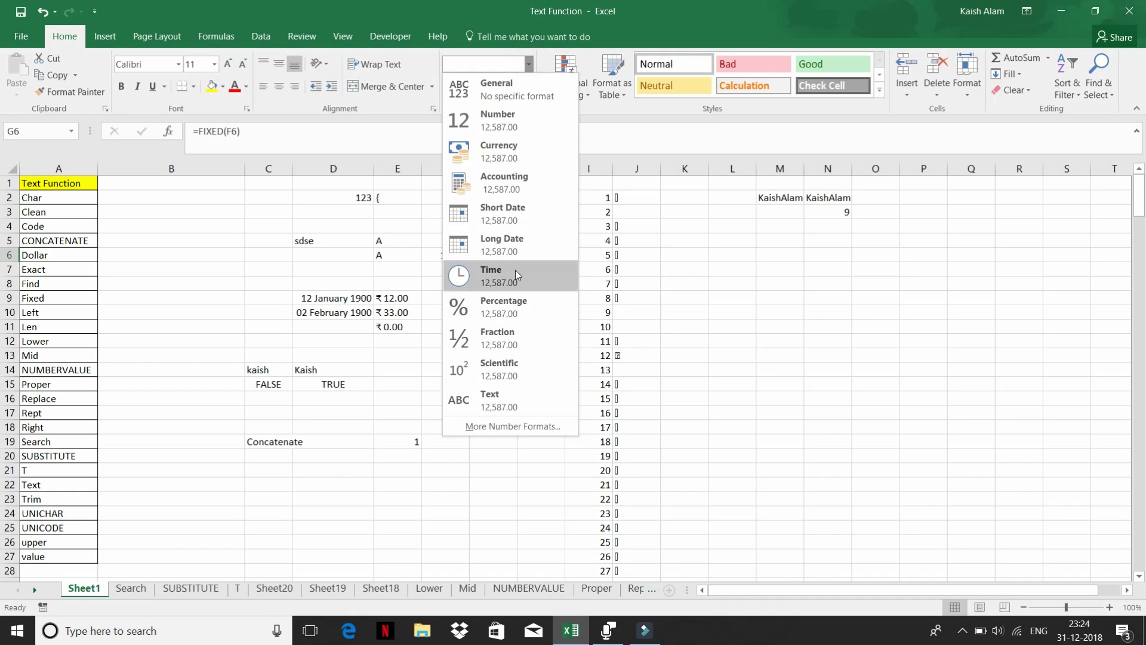
pyautogui.click(515, 272)
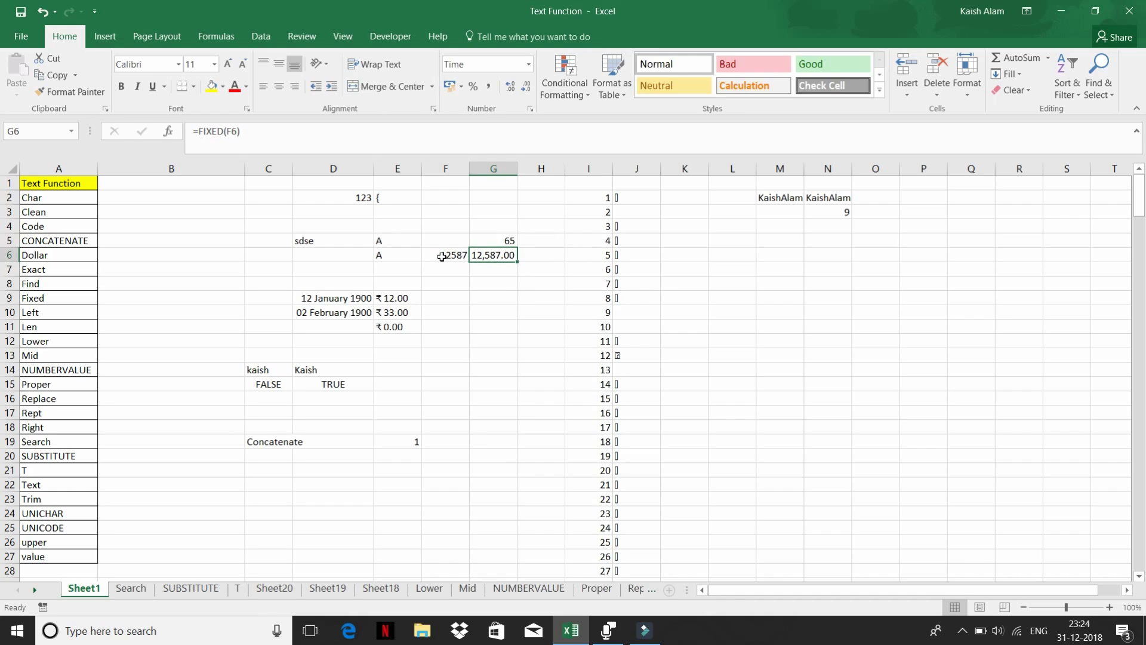
# - Compare F6, D9 and E9, then reapply Time to G6, which still shows 12,587.00
pyautogui.click(442, 256)
pyautogui.click(492, 254)
pyautogui.click(331, 296)
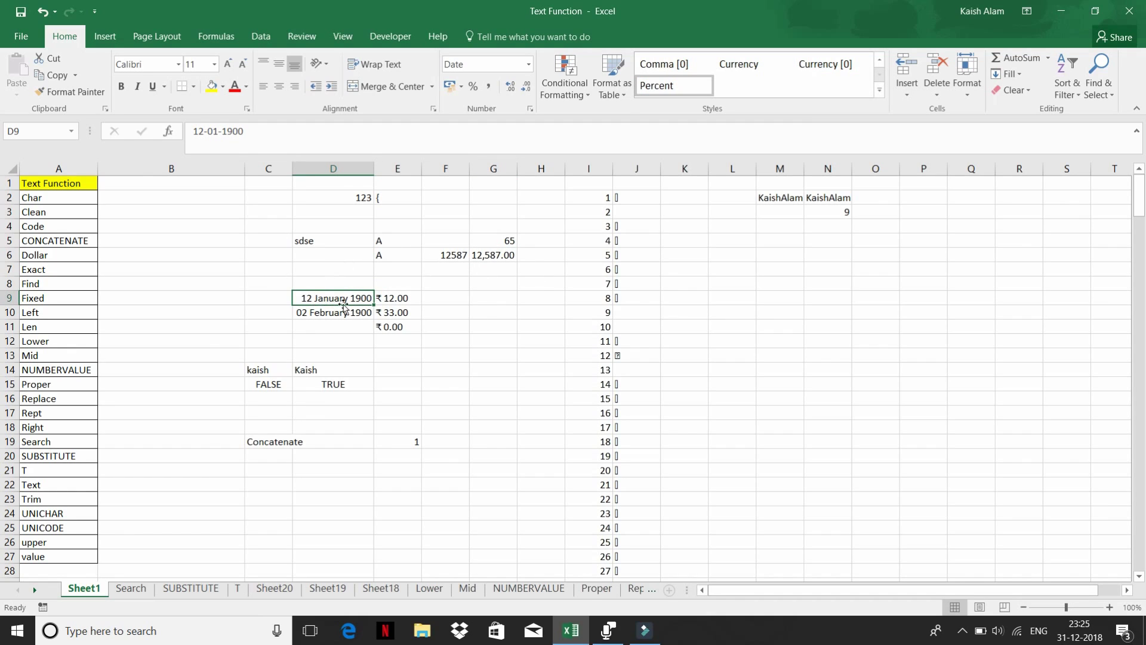
pyautogui.click(390, 300)
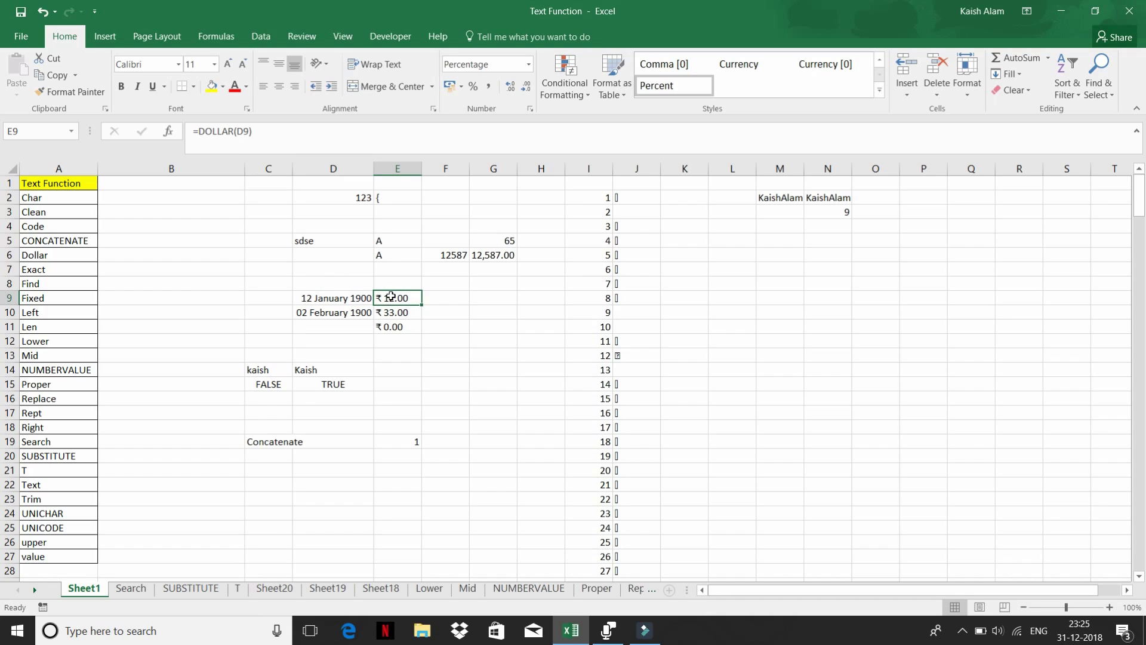
pyautogui.click(488, 258)
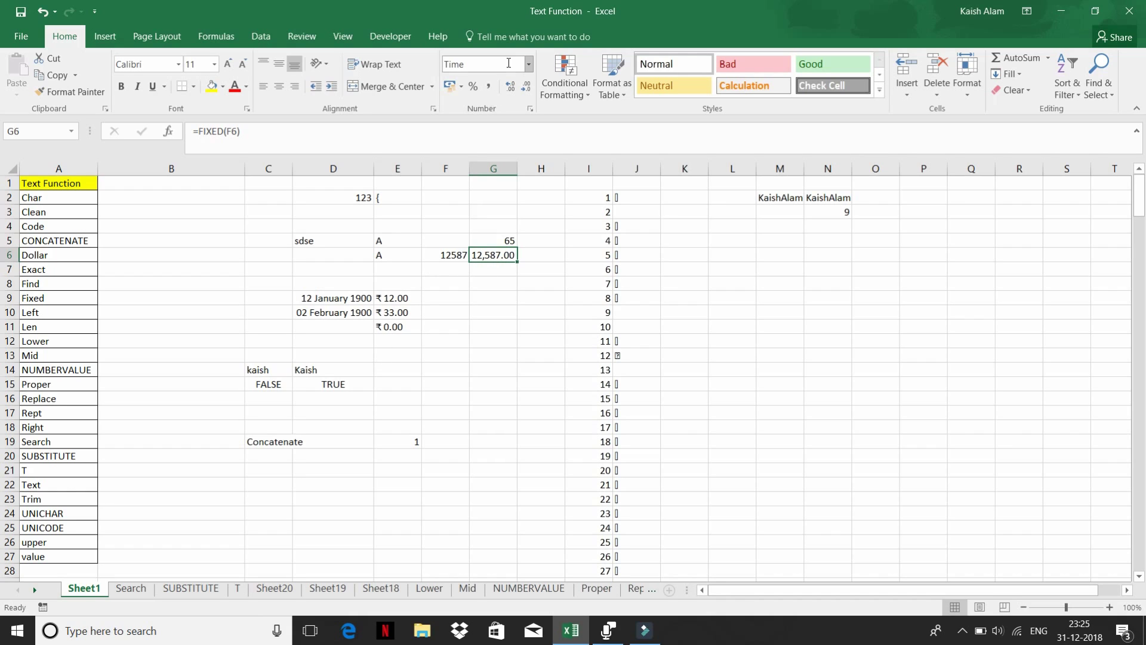
pyautogui.click(528, 64)
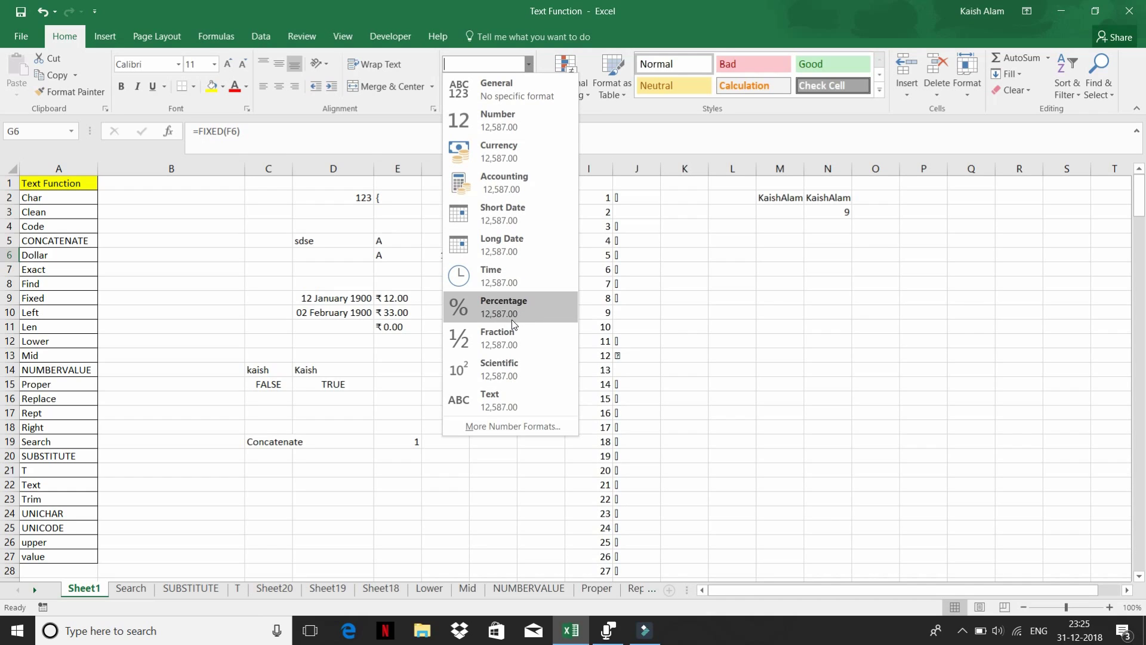
pyautogui.click(515, 272)
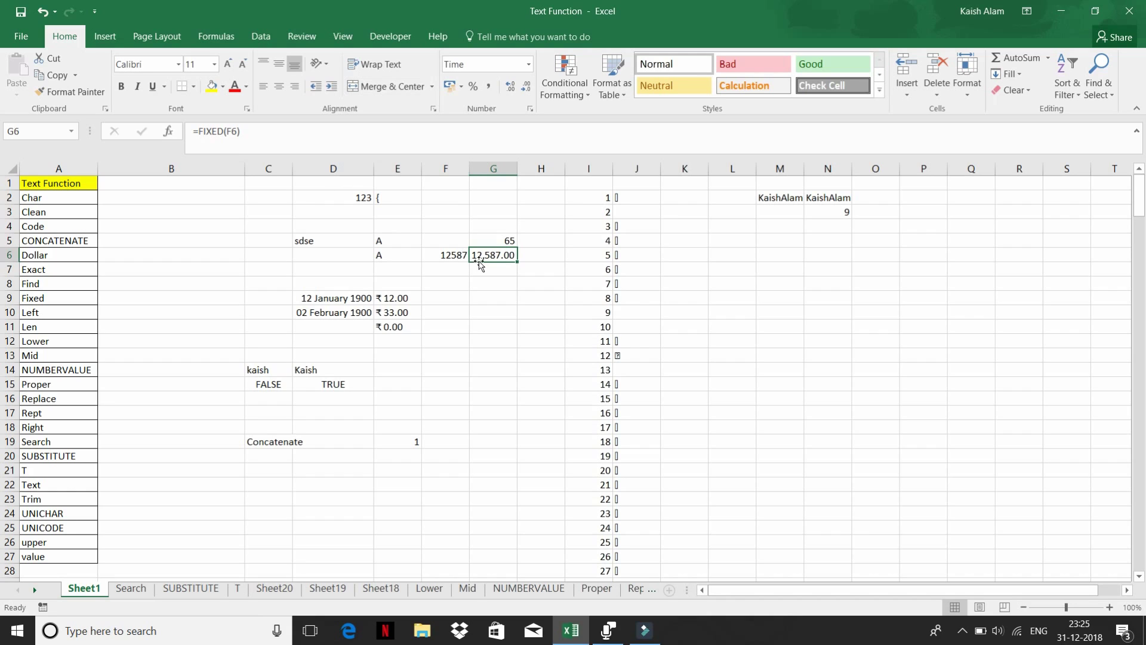
pyautogui.click(238, 242)
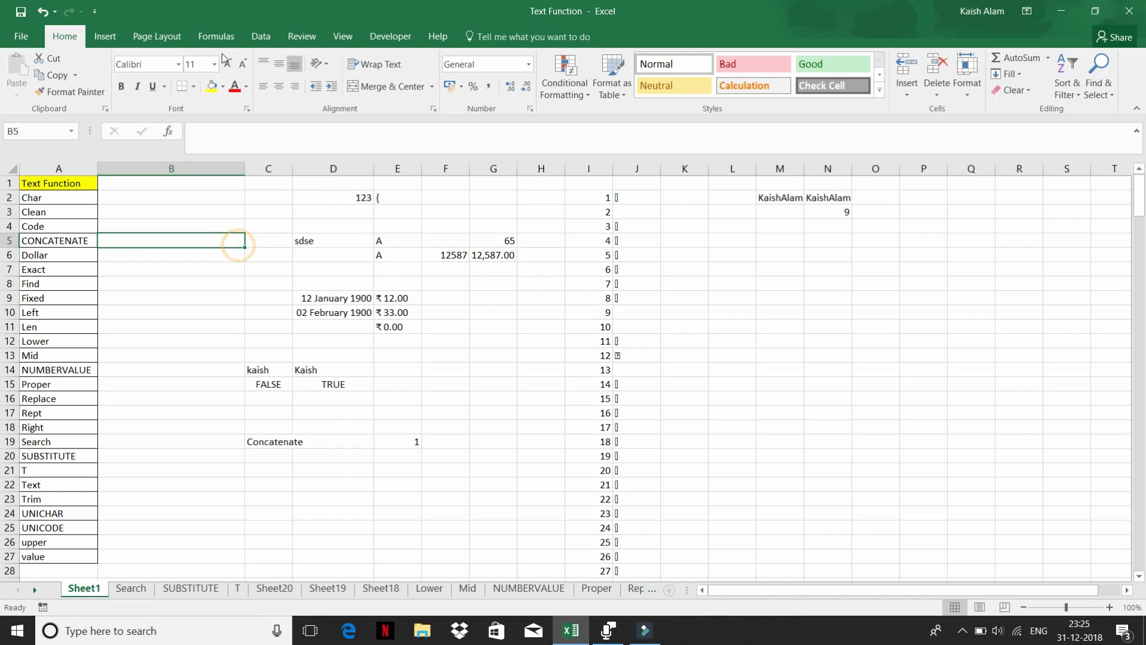
pyautogui.click(101, 44)
pyautogui.click(216, 37)
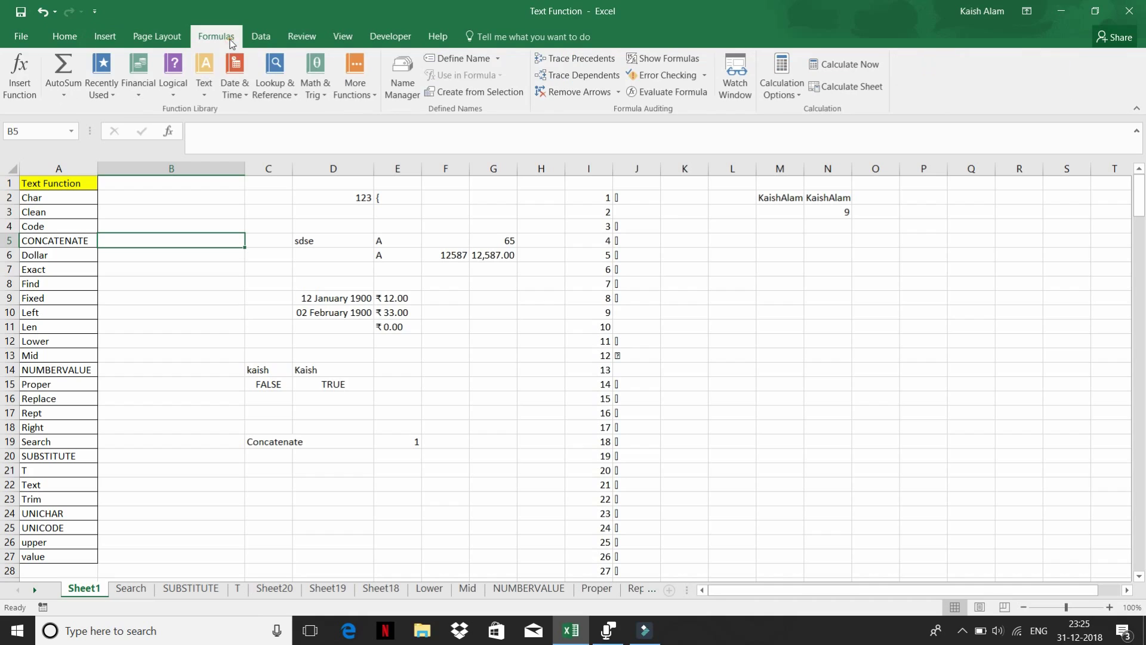
pyautogui.click(200, 99)
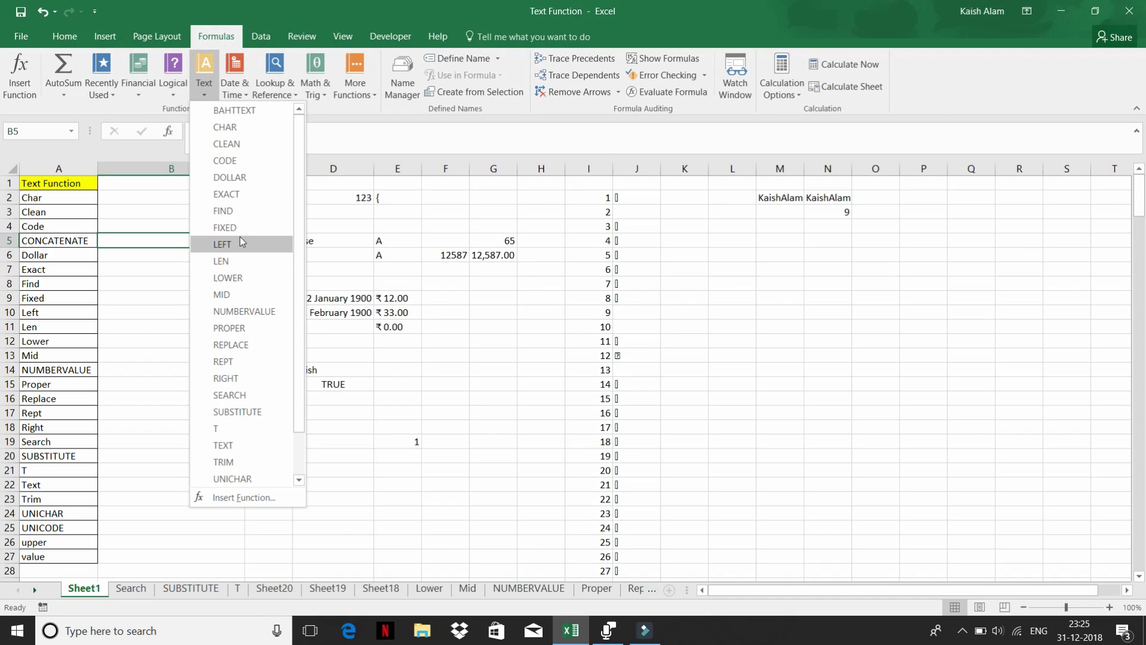
pyautogui.click(413, 406)
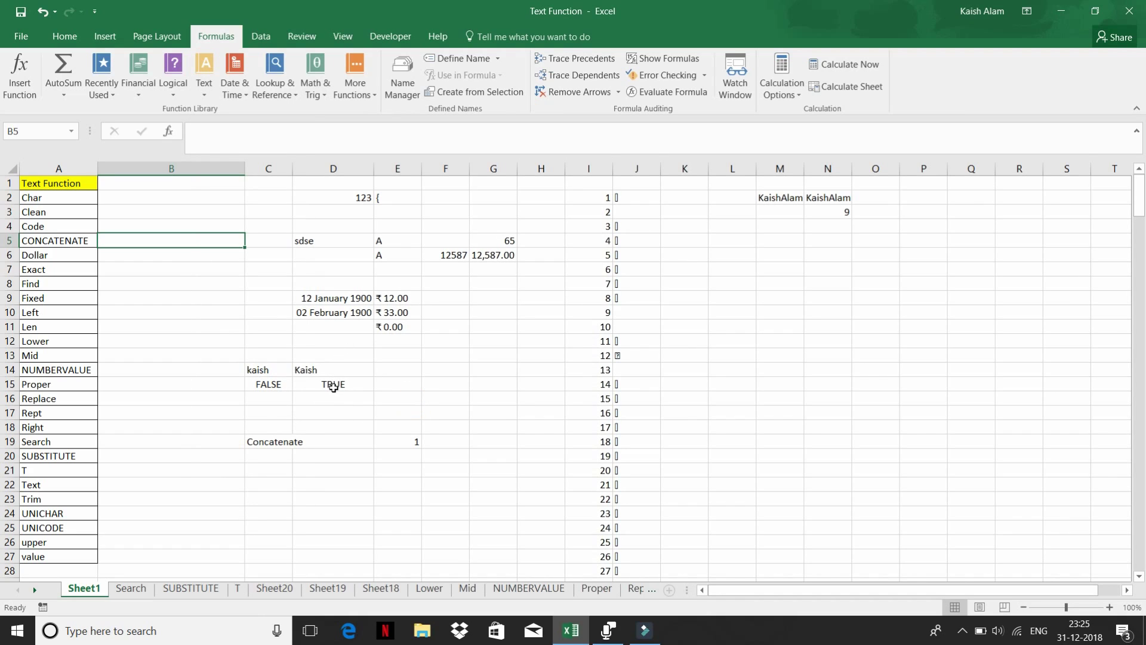
pyautogui.click(263, 469)
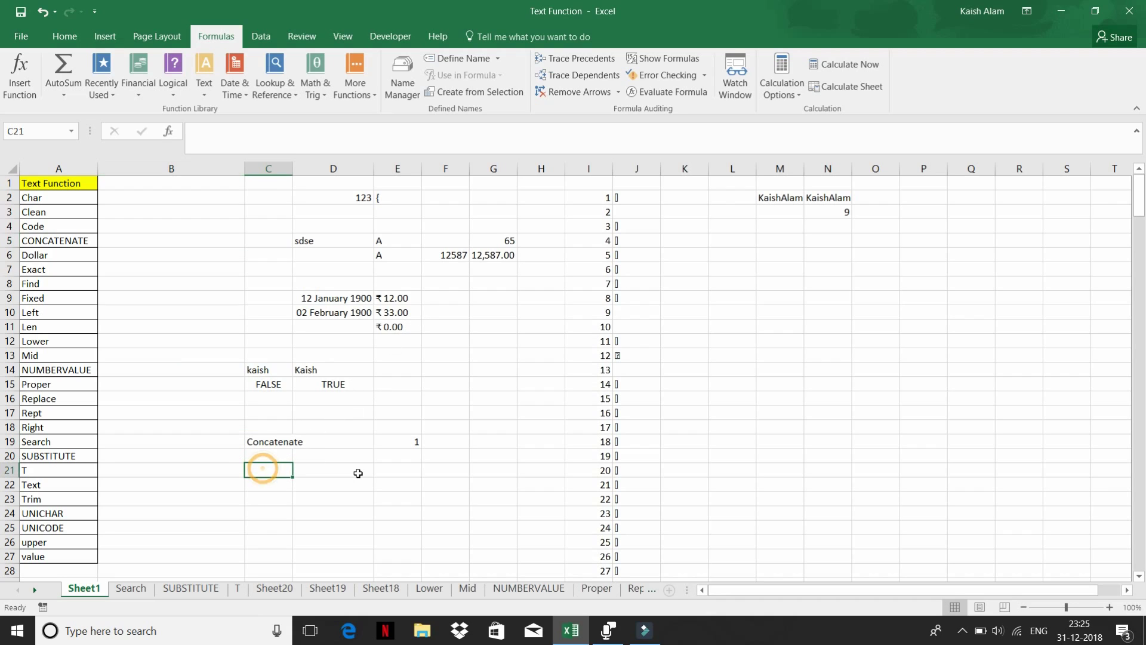
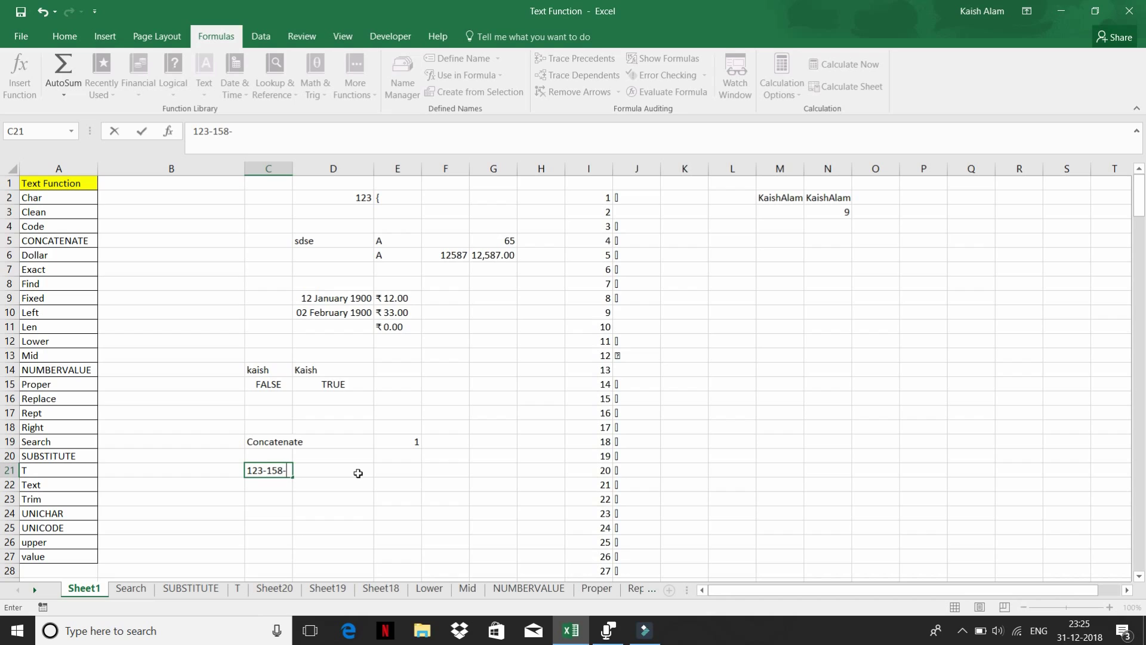
pyautogui.press('Return')
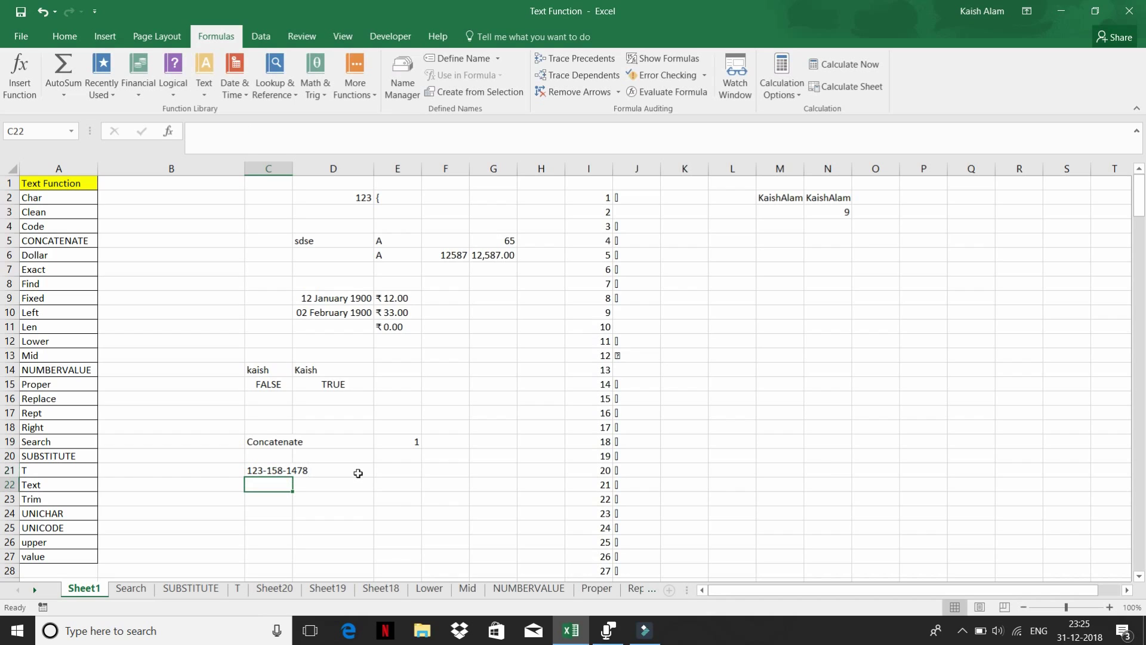
# - In E21 enter =LEFT(C21,3) to return the first three characters, 123
pyautogui.press('Up')
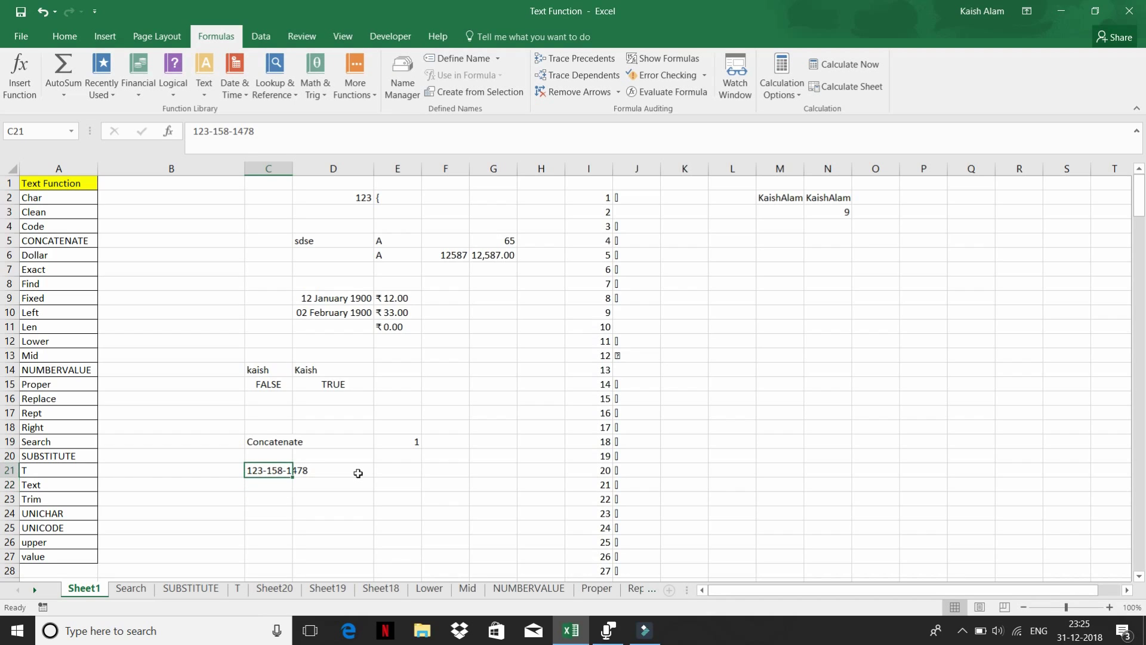
pyautogui.press('Right')
pyautogui.press('Right')
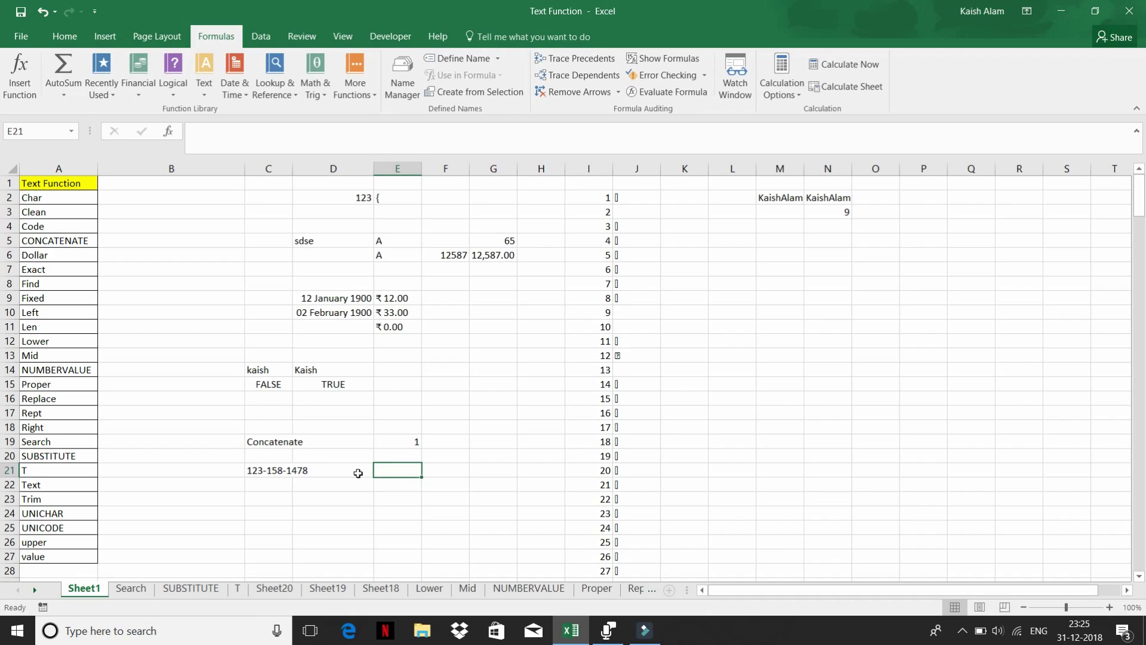
pyautogui.write('=')
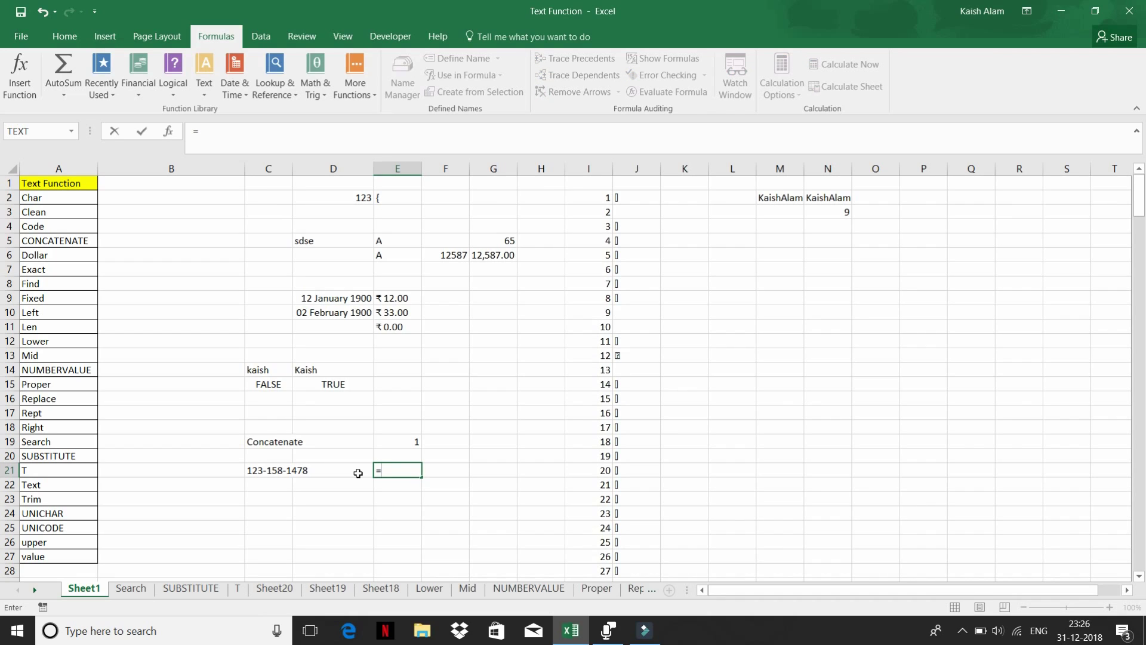
pyautogui.write('lef')
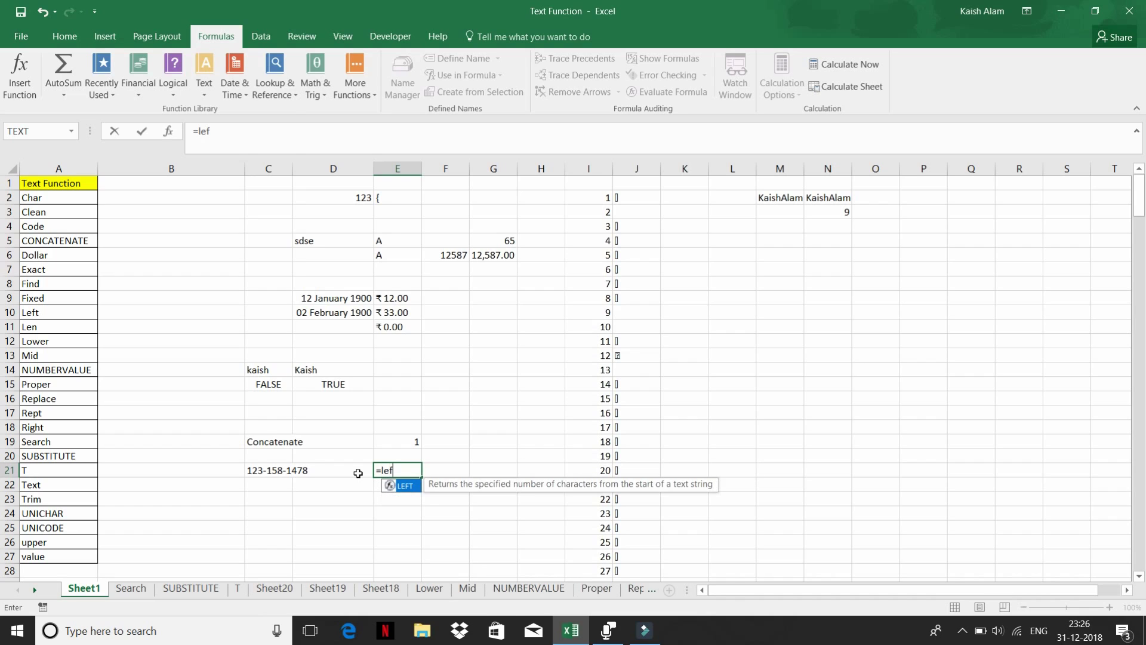
pyautogui.press('Tab')
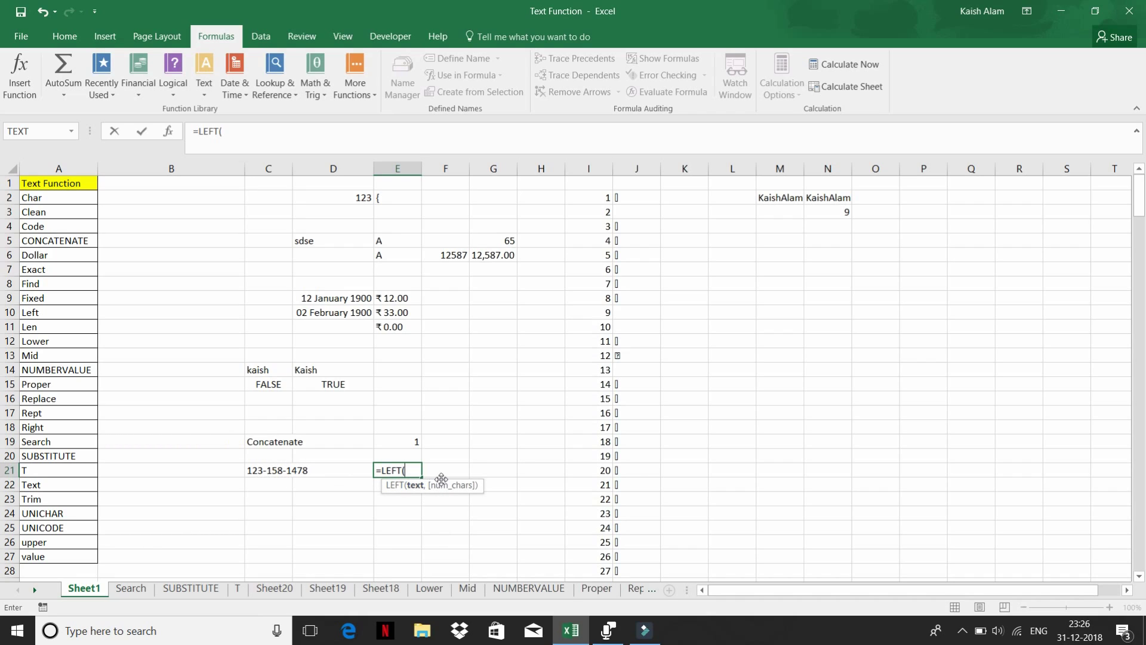
pyautogui.click(263, 471)
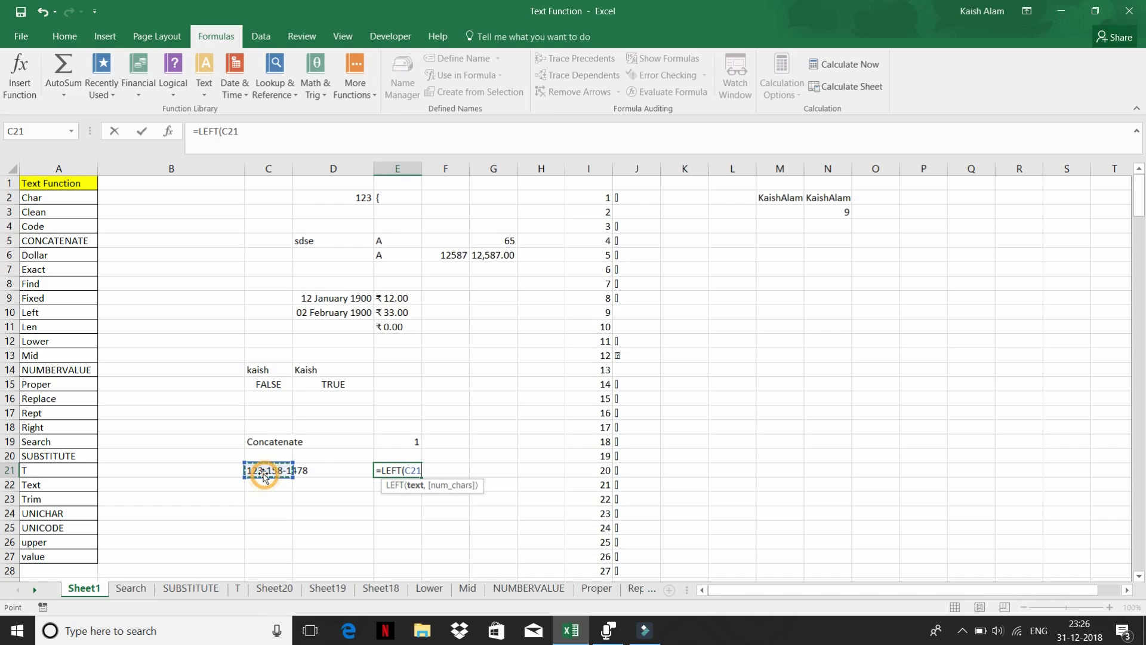
pyautogui.write(',')
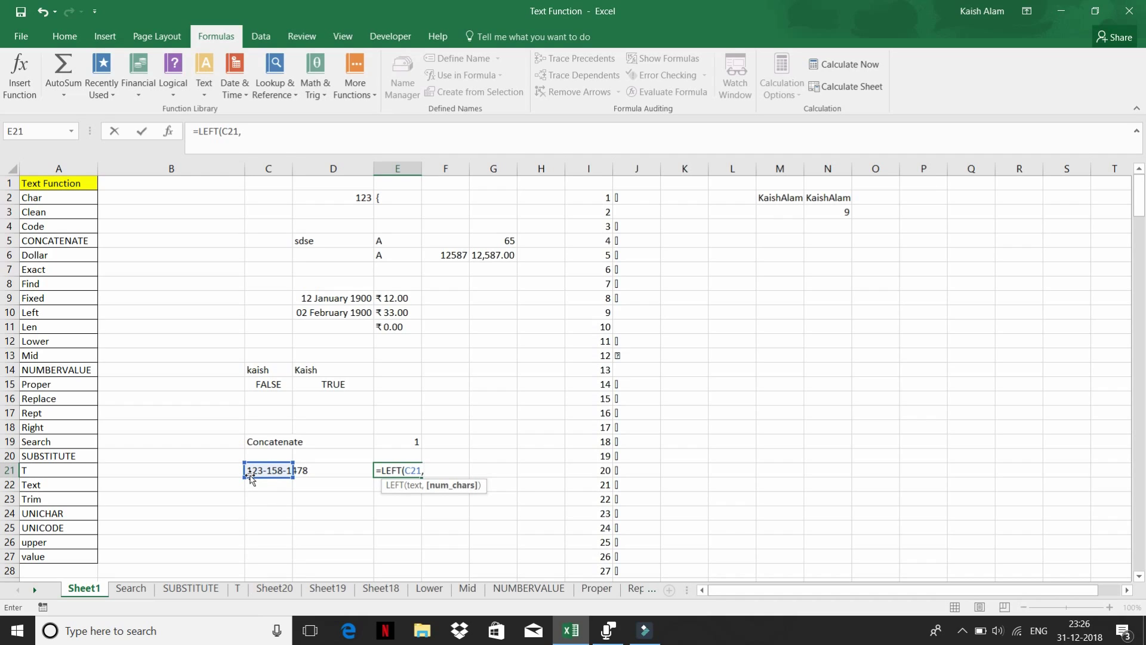
pyautogui.write('3)')
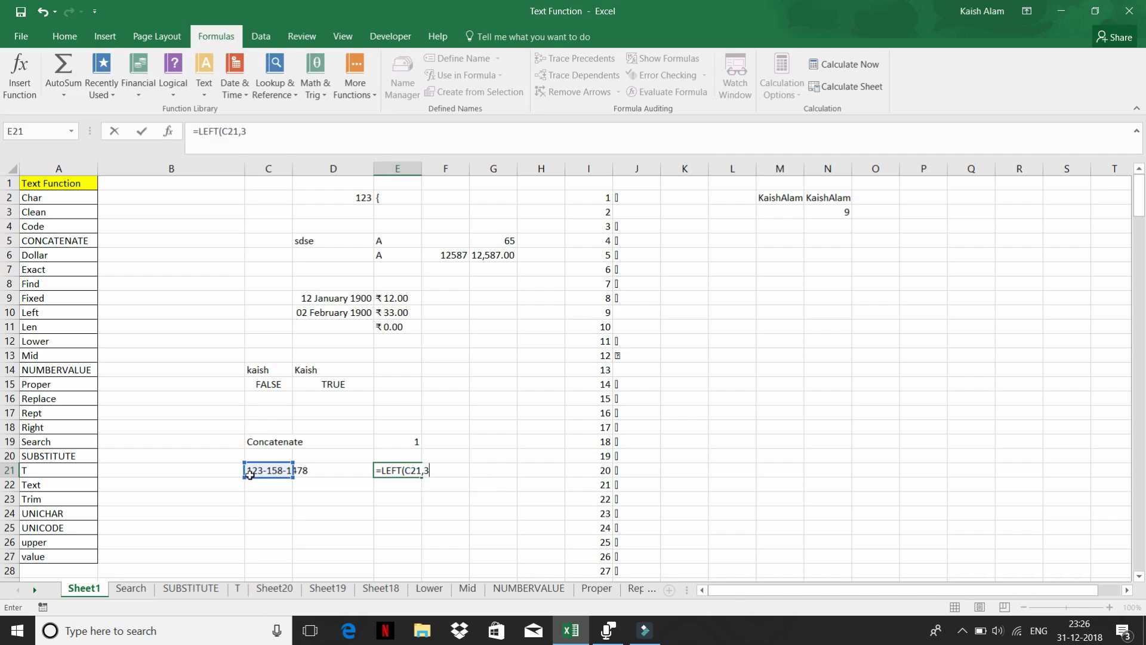
pyautogui.press('Return')
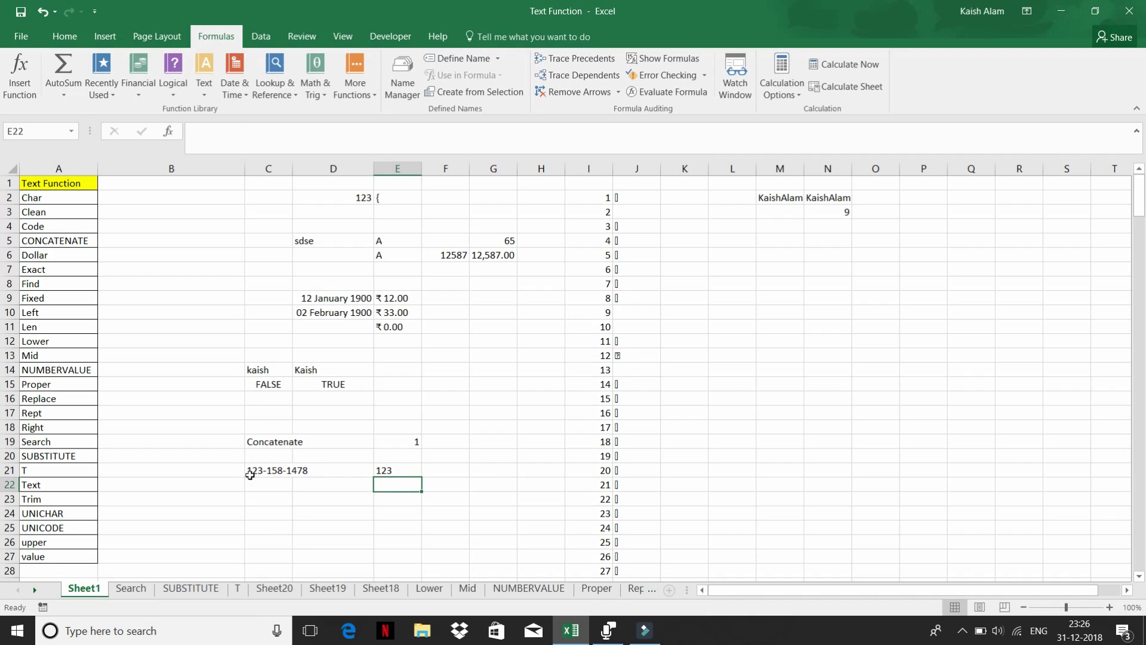
# - Replace C21's contents with a two-word full name
pyautogui.click(268, 470)
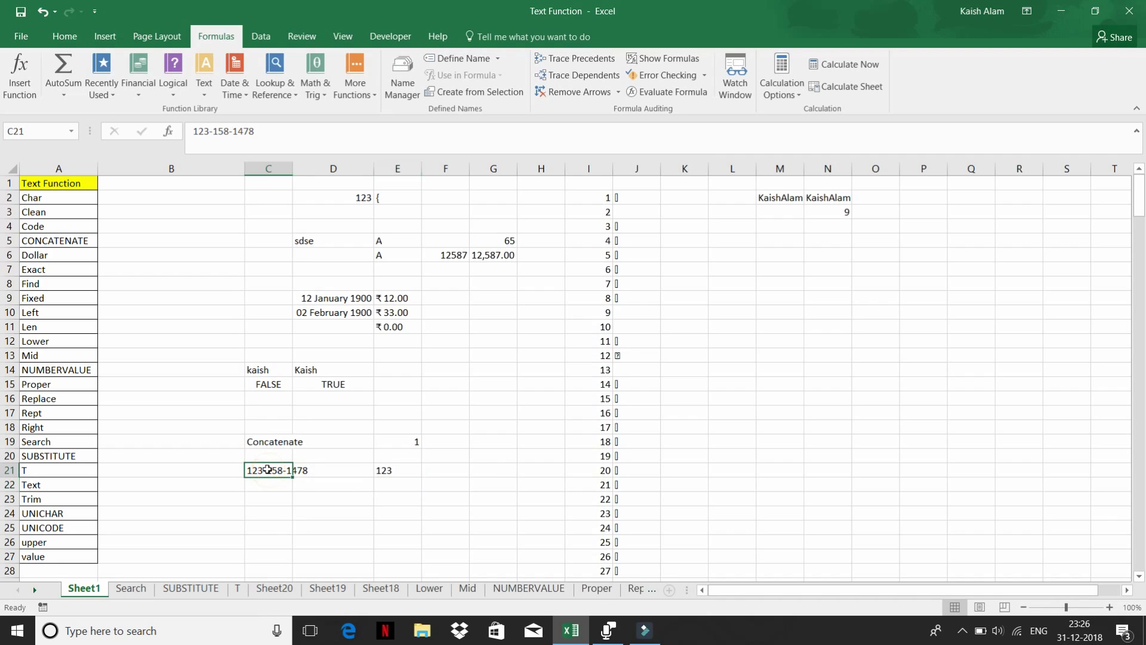
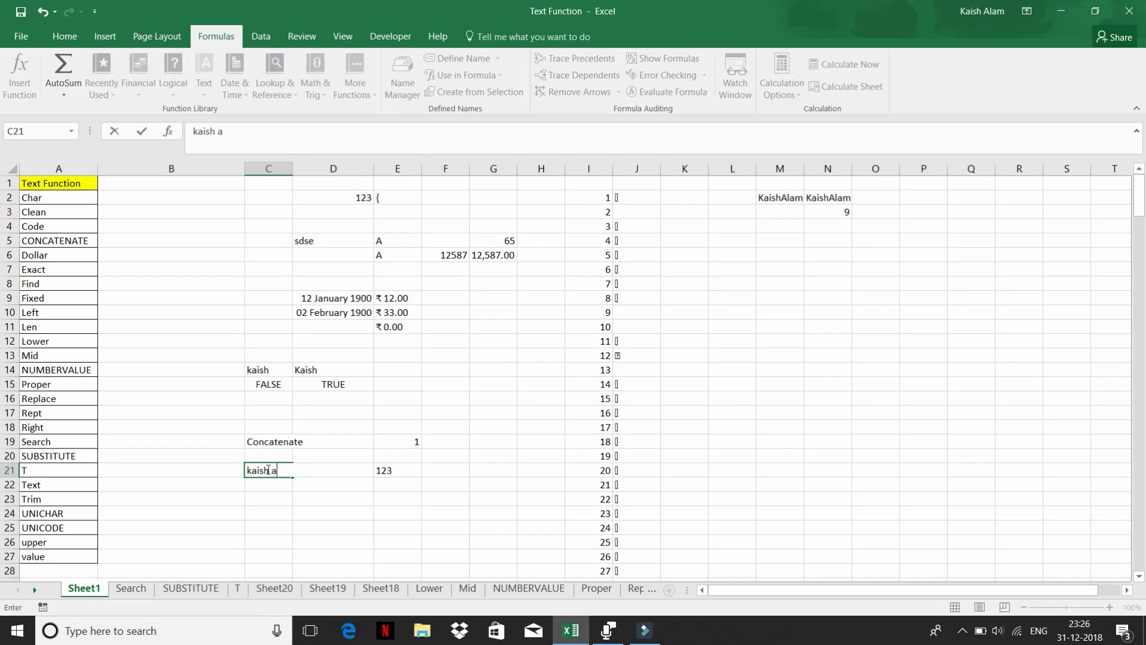
pyautogui.press('Right')
pyautogui.press('Right')
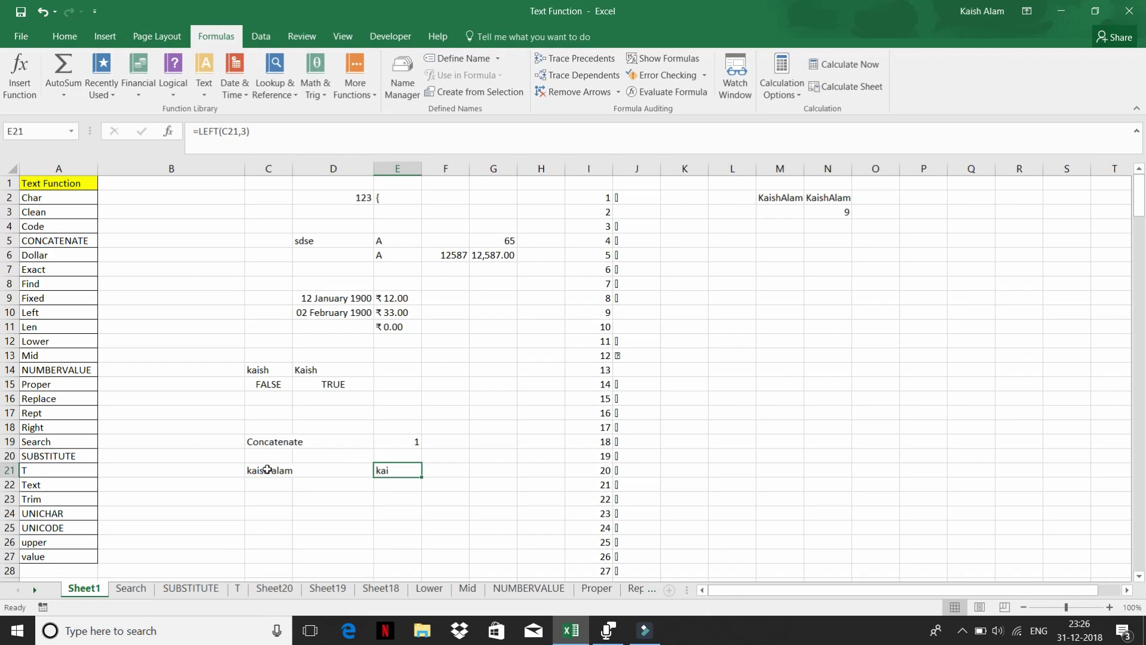
# - Change E21's formula to =LEFT(C21,5) so it returns the first name
pyautogui.click(238, 130)
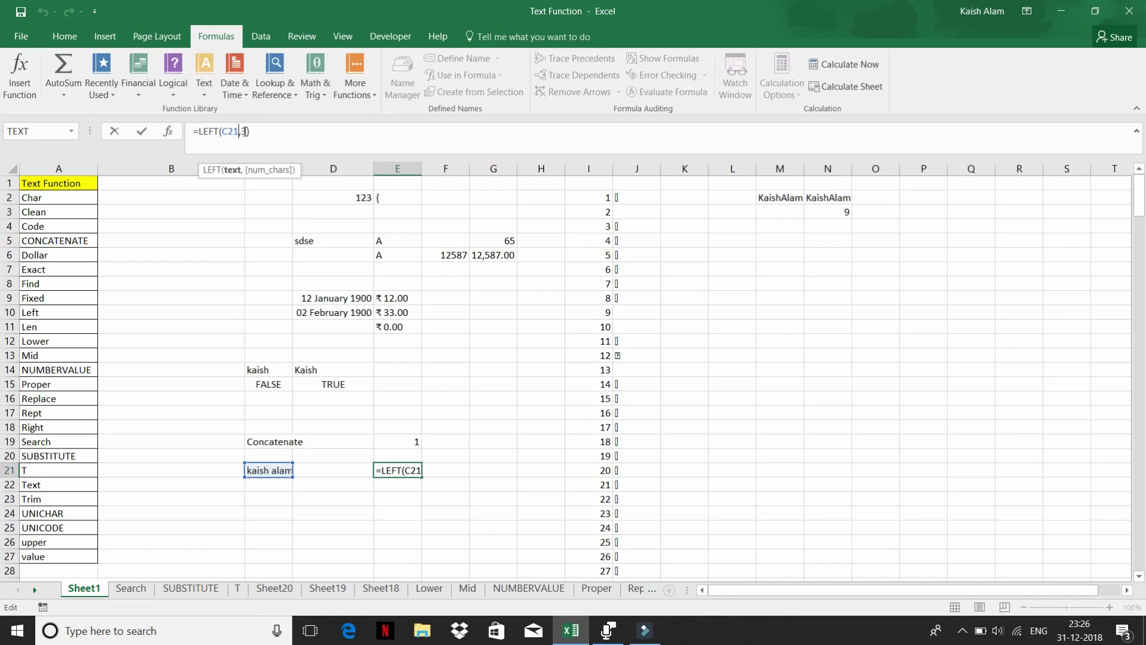
pyautogui.click(245, 131)
pyautogui.write('5')
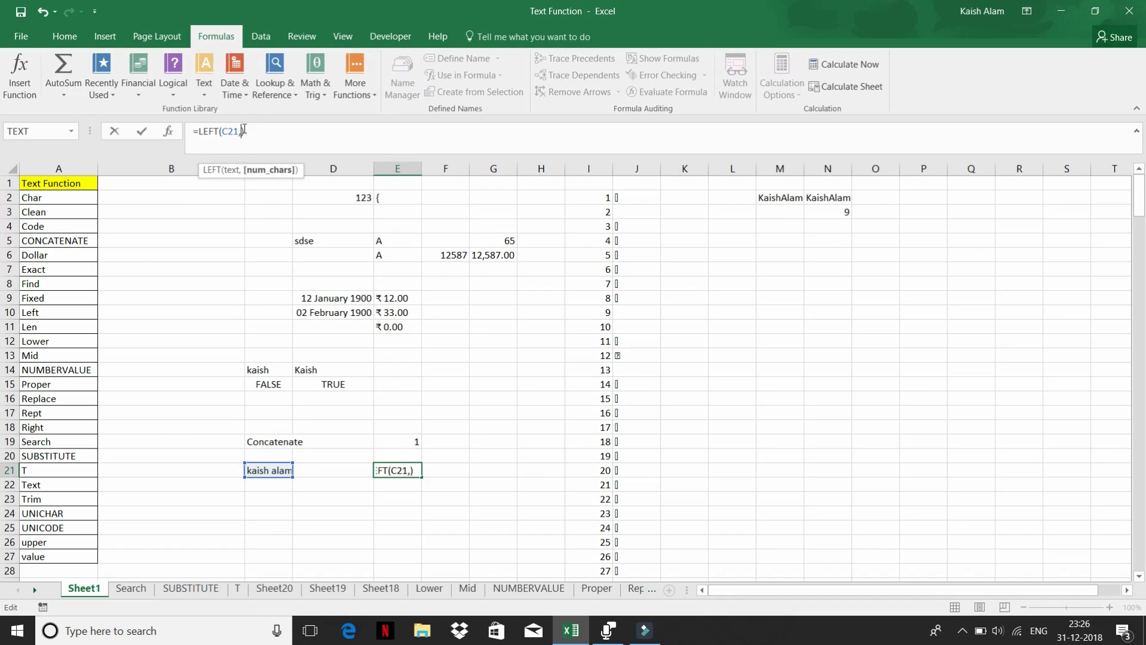
pyautogui.press('Return')
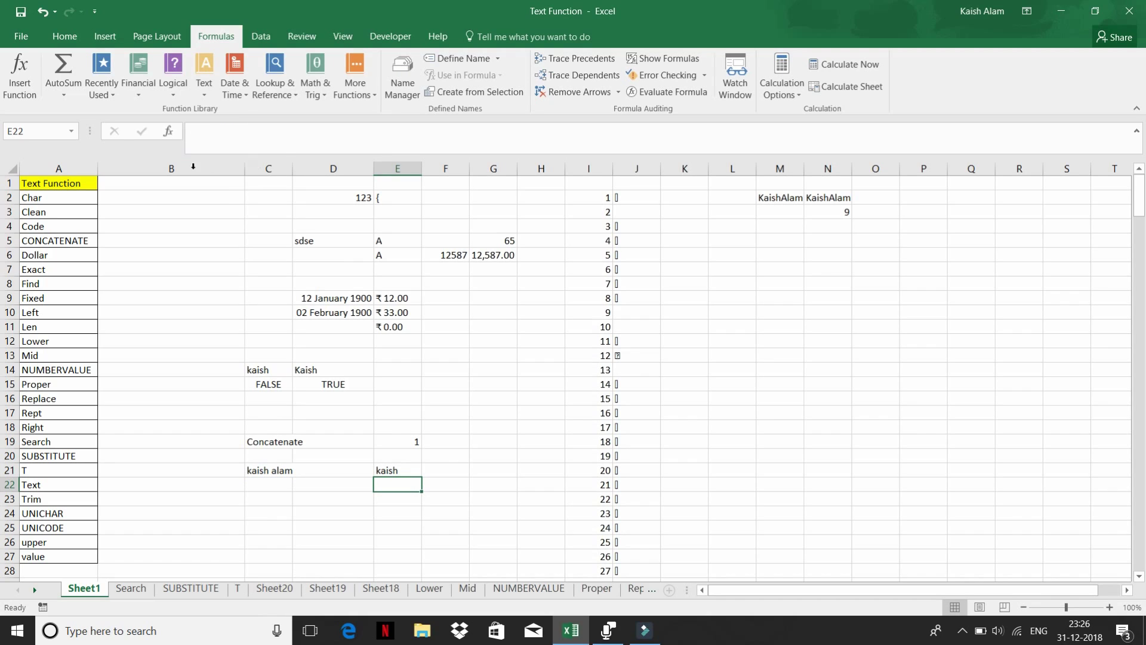
pyautogui.click(384, 469)
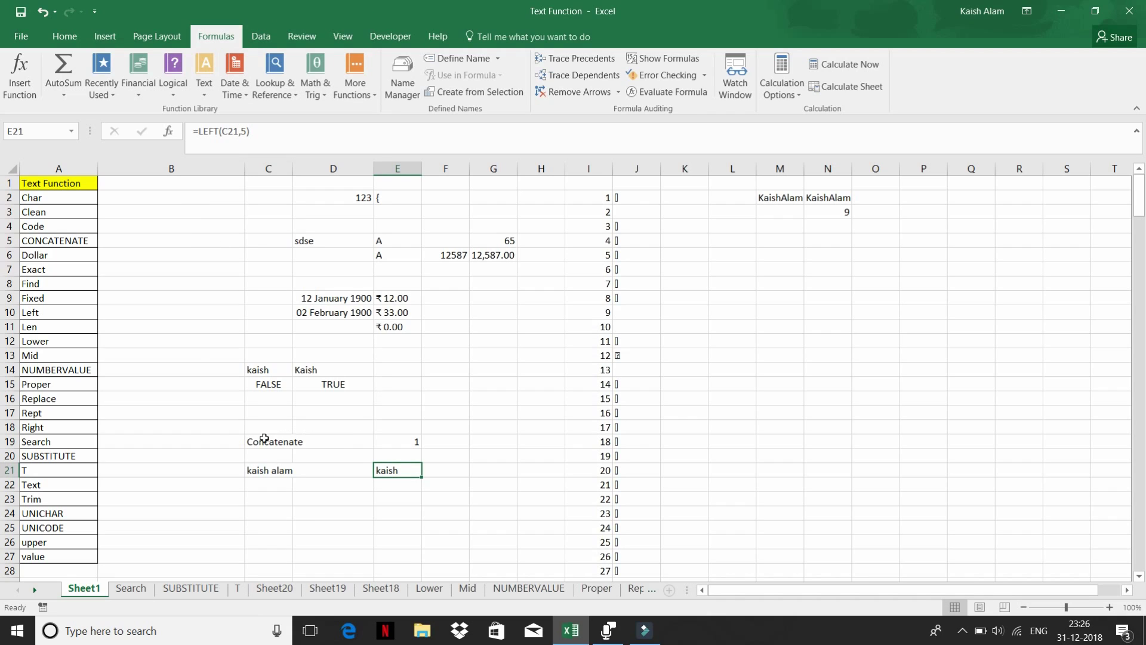
pyautogui.click(259, 470)
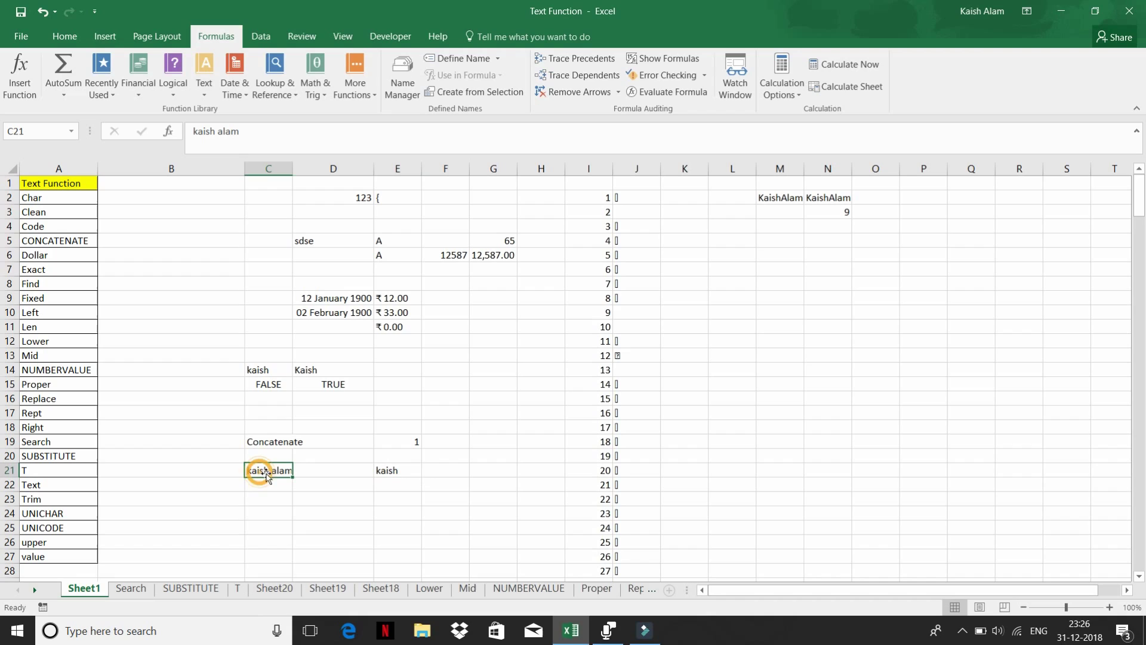
pyautogui.click(387, 476)
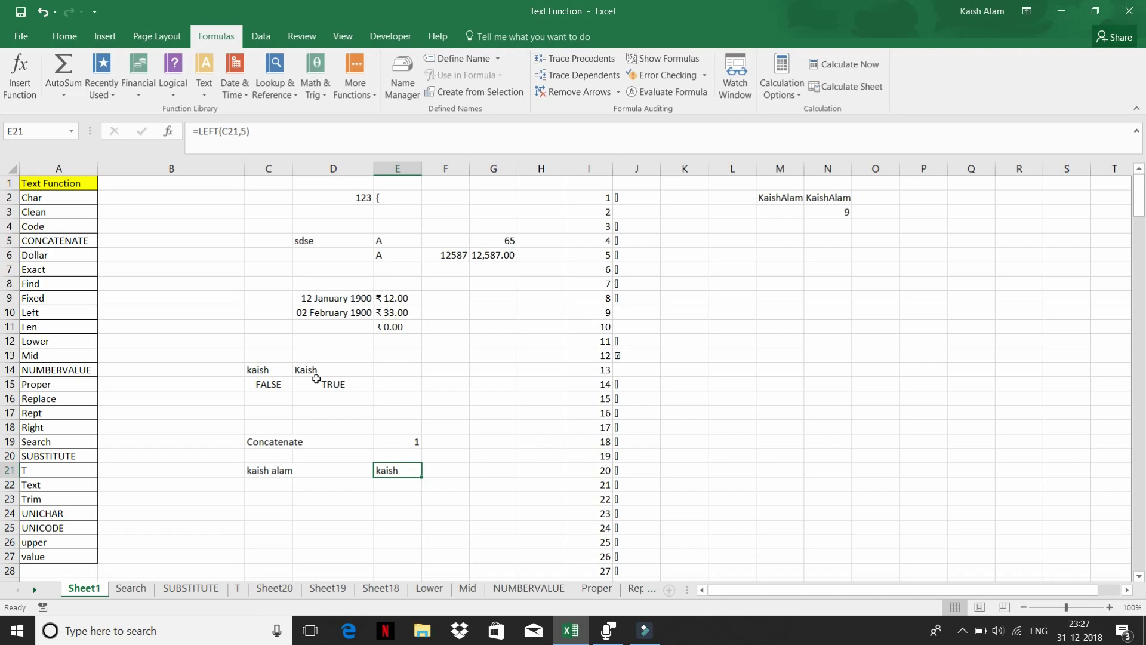
pyautogui.click(204, 89)
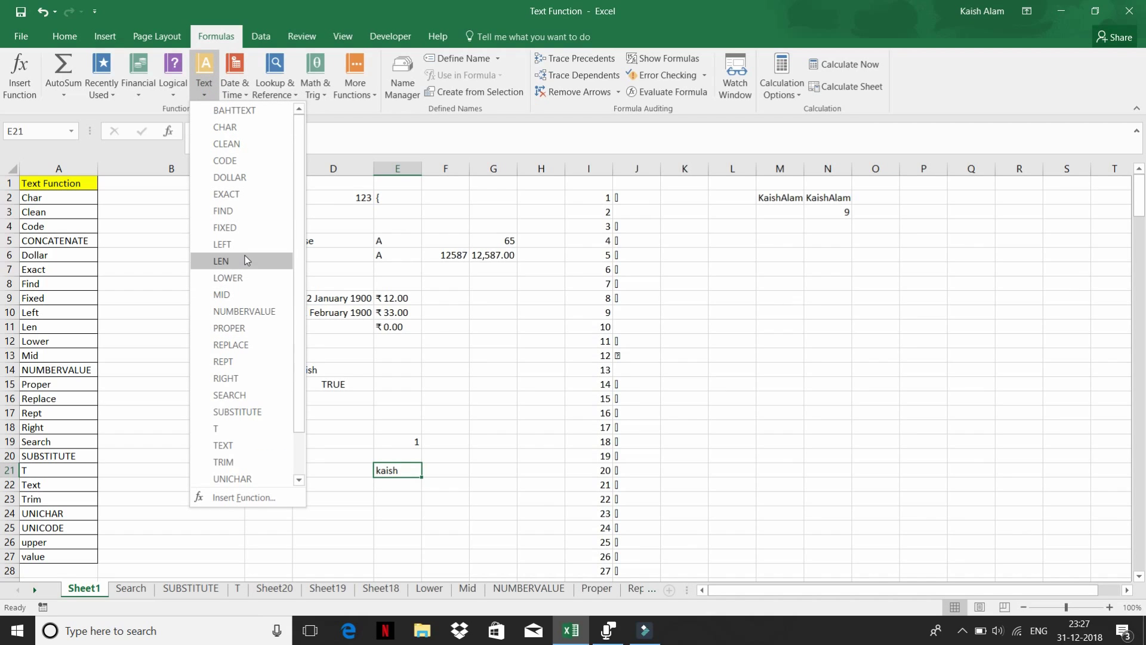
pyautogui.click(360, 402)
pyautogui.click(400, 370)
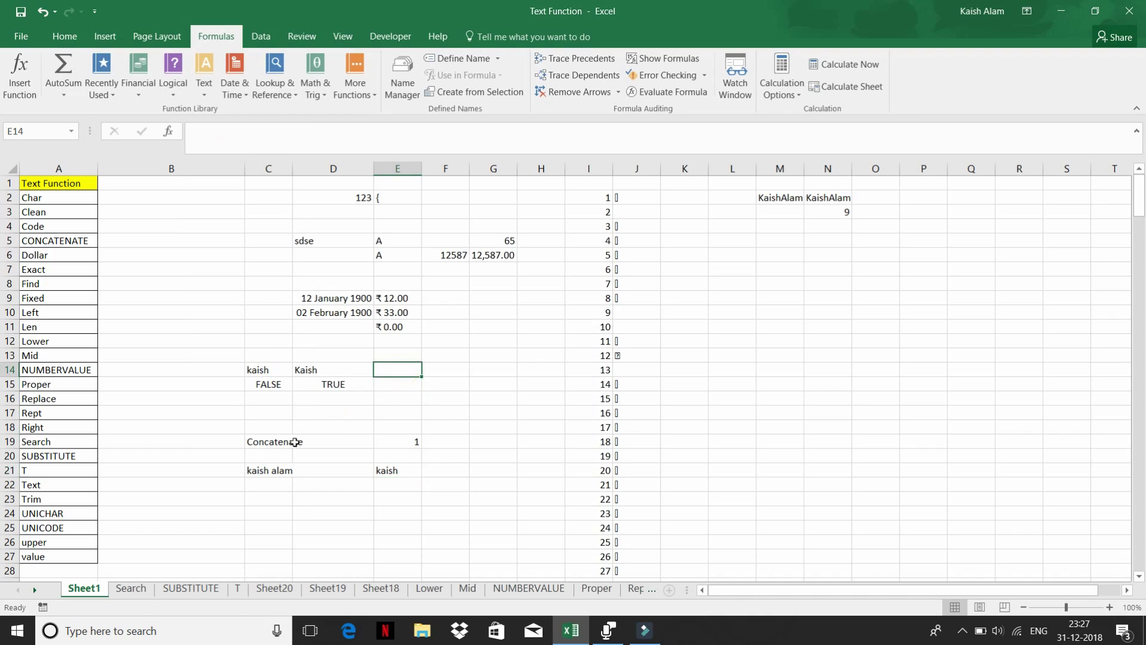
pyautogui.click(274, 442)
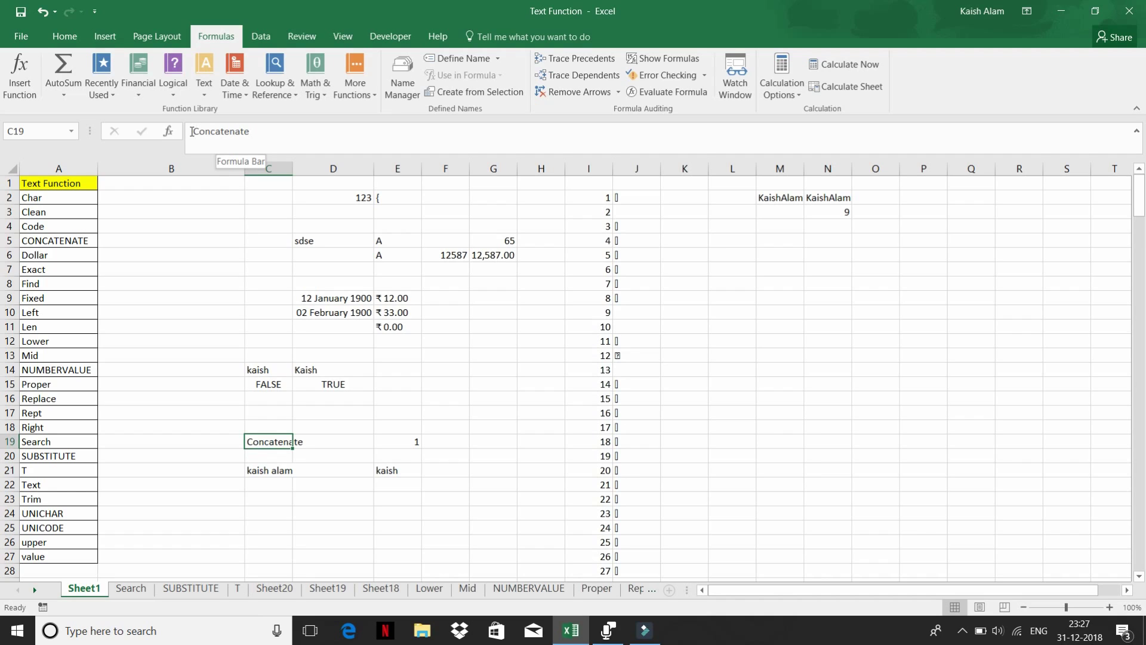
pyautogui.moveTo(192, 131); pyautogui.dragTo(249, 132)
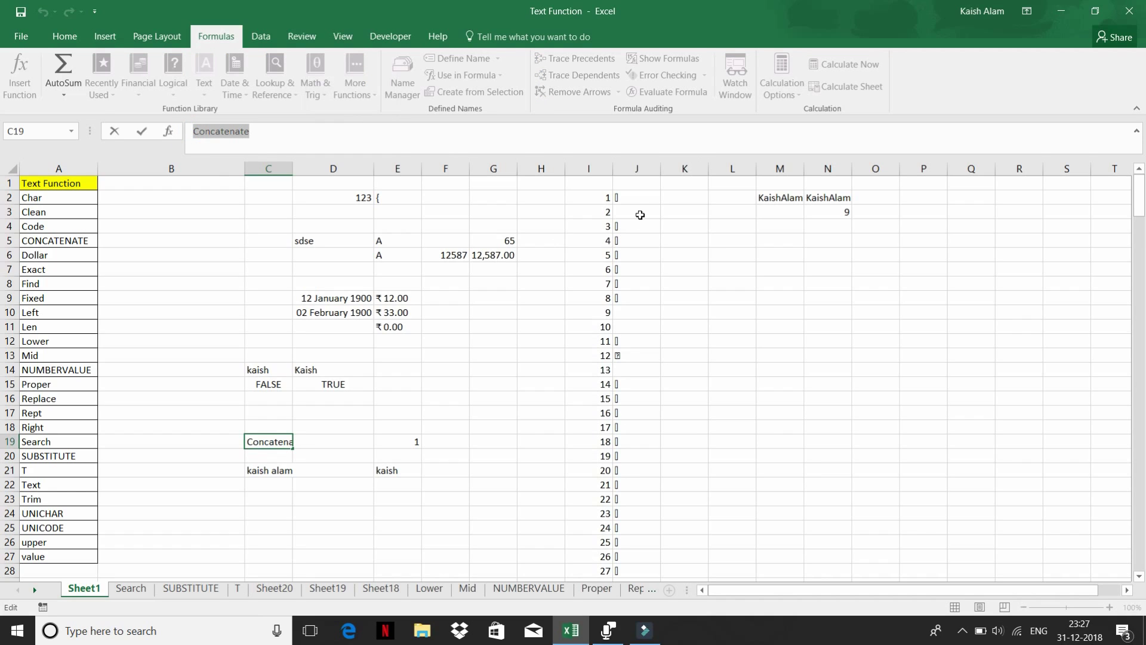
pyautogui.moveTo(636, 198); pyautogui.dragTo(646, 398)
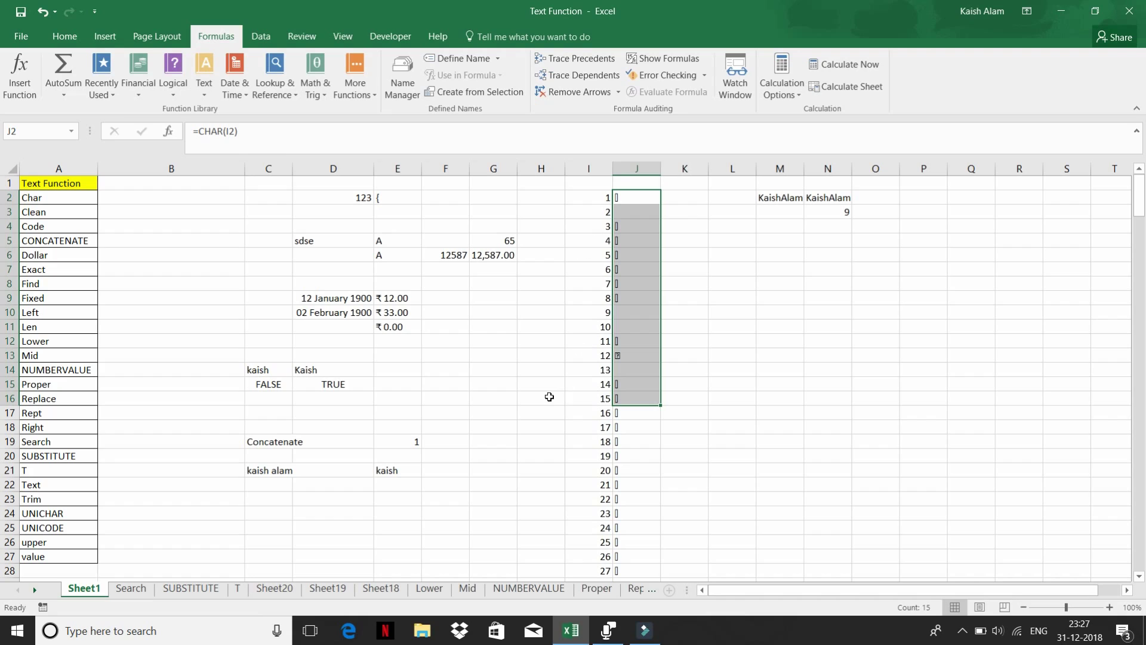
pyautogui.click(402, 356)
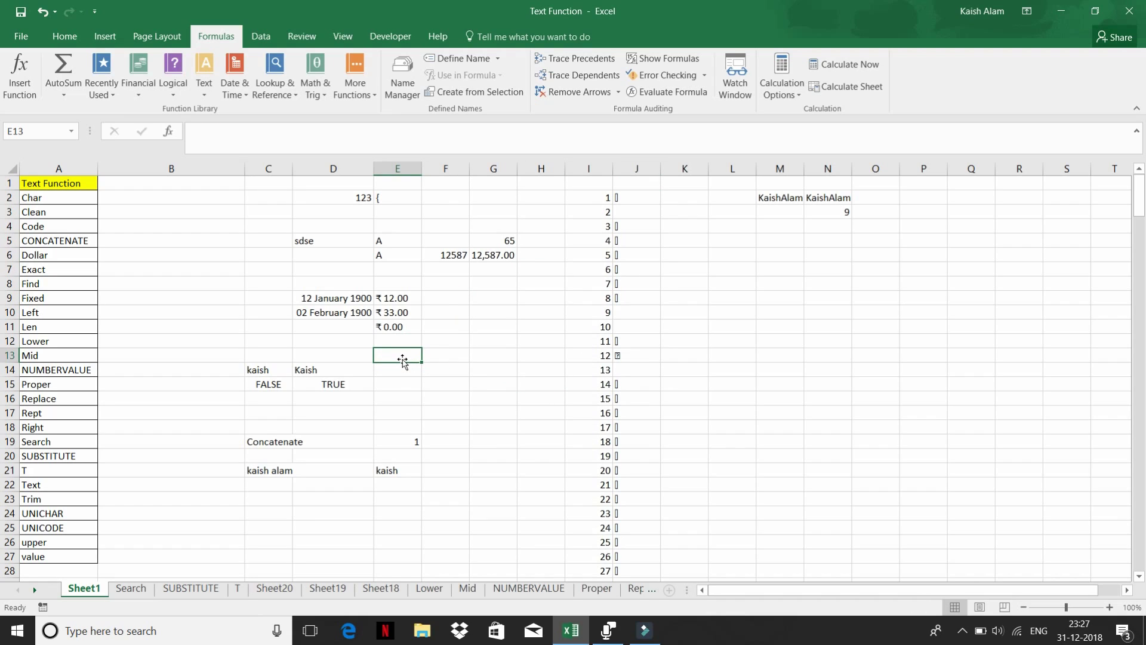
pyautogui.write('kaish')
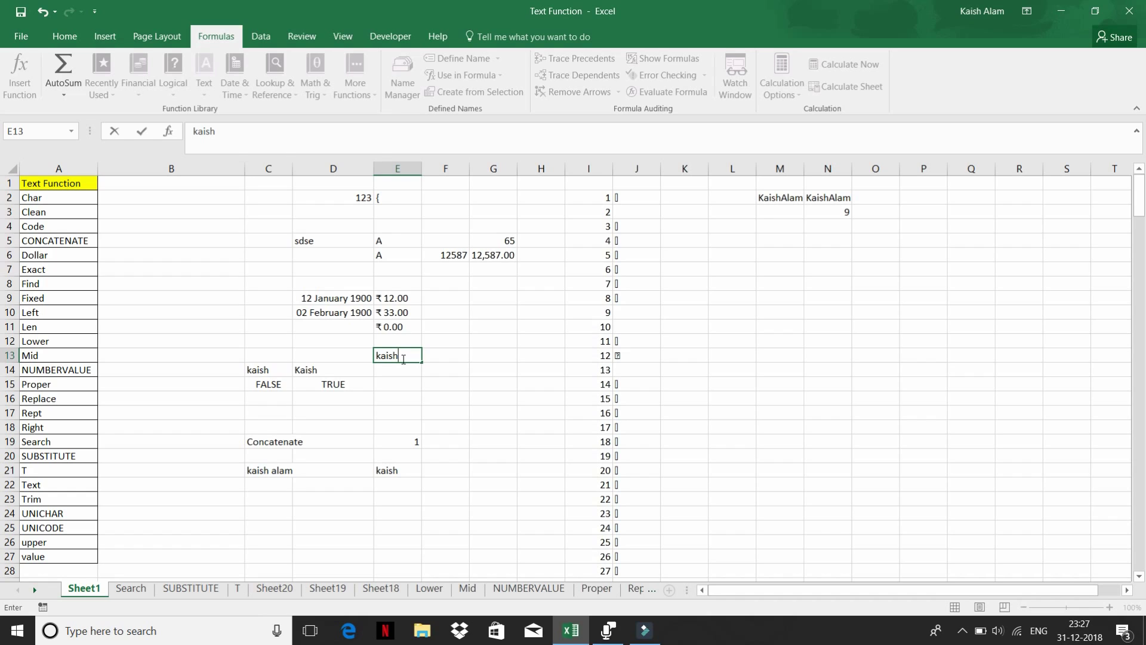
pyautogui.press('Escape')
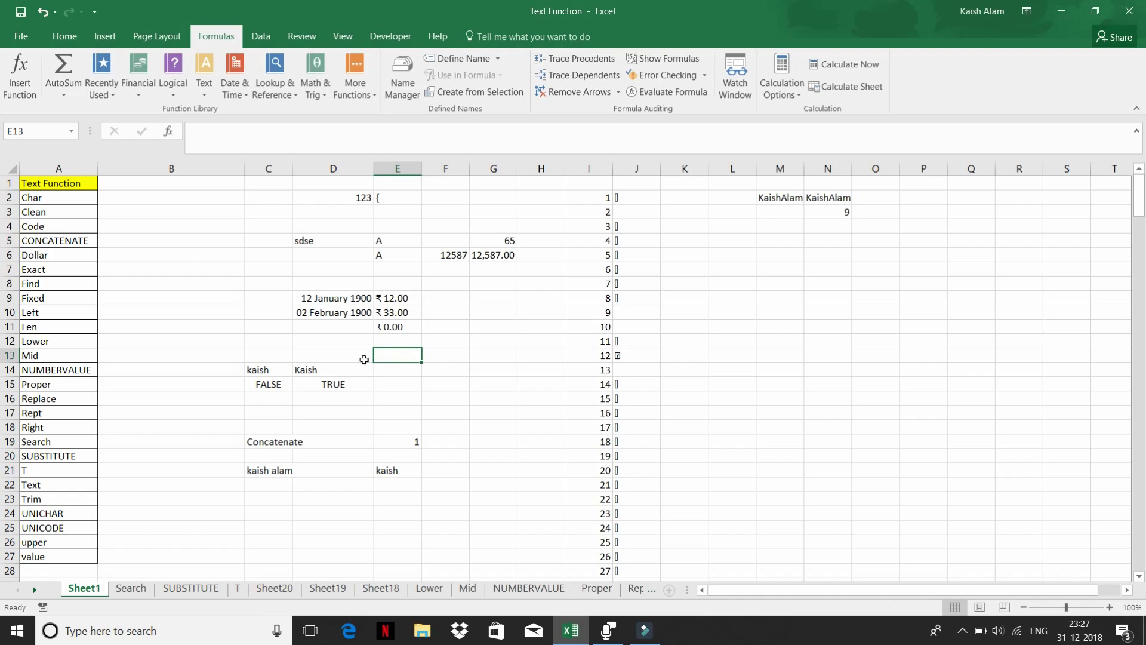
# - List the numbers 1, 2 and 3 in L7:L9
pyautogui.click(213, 314)
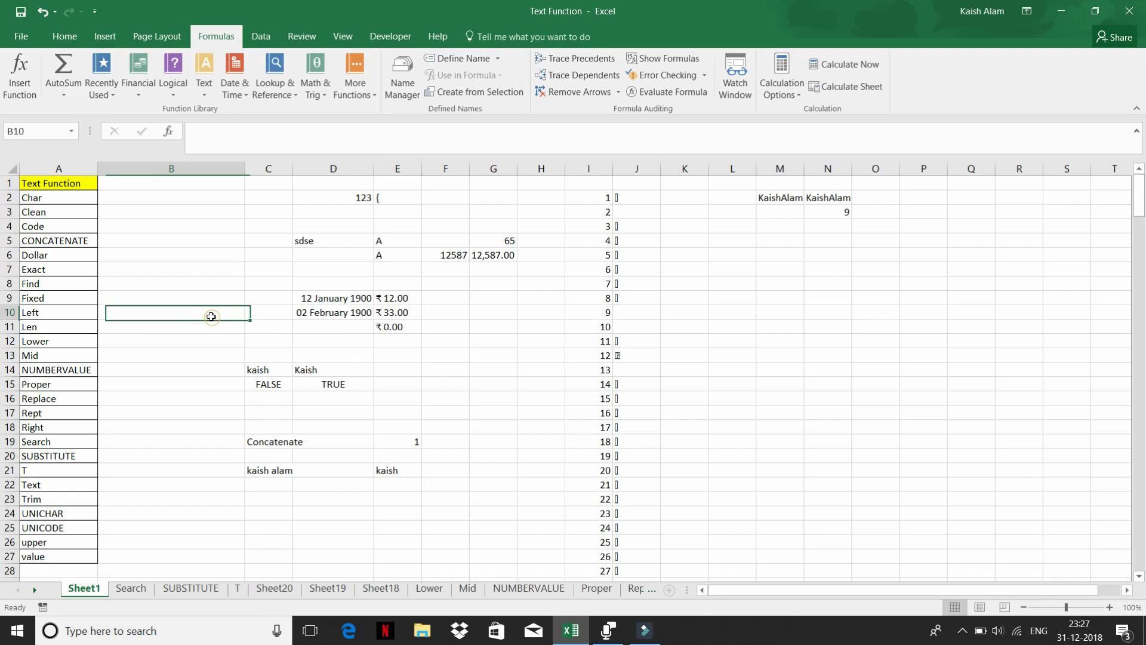
pyautogui.doubleClick(212, 316)
pyautogui.write('123')
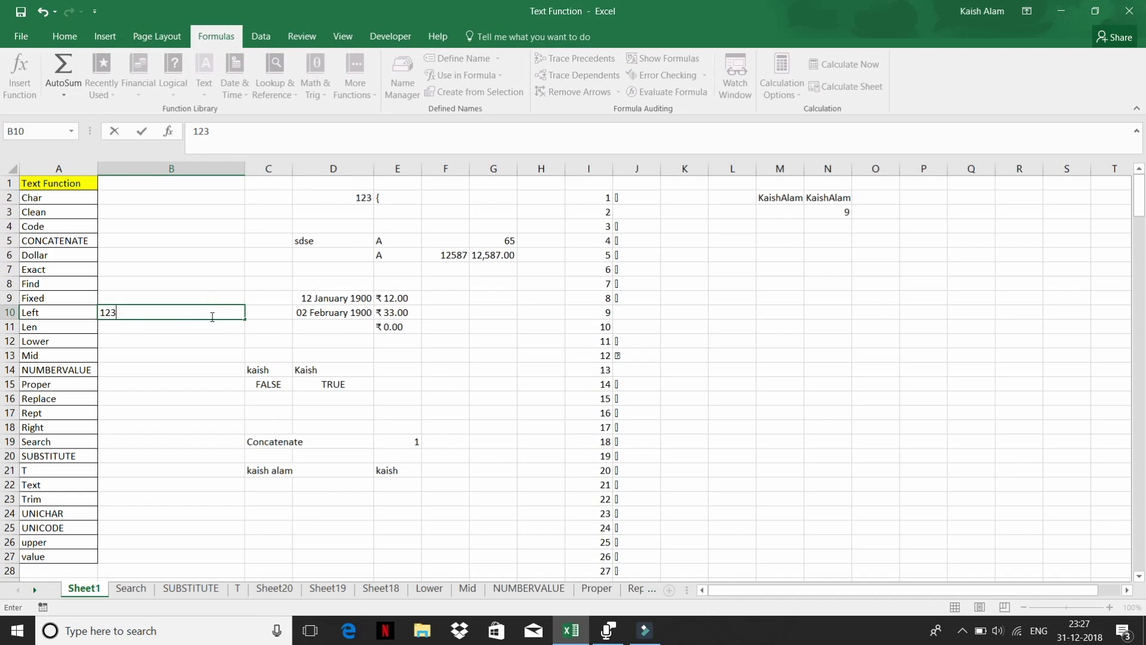
pyautogui.press('Escape')
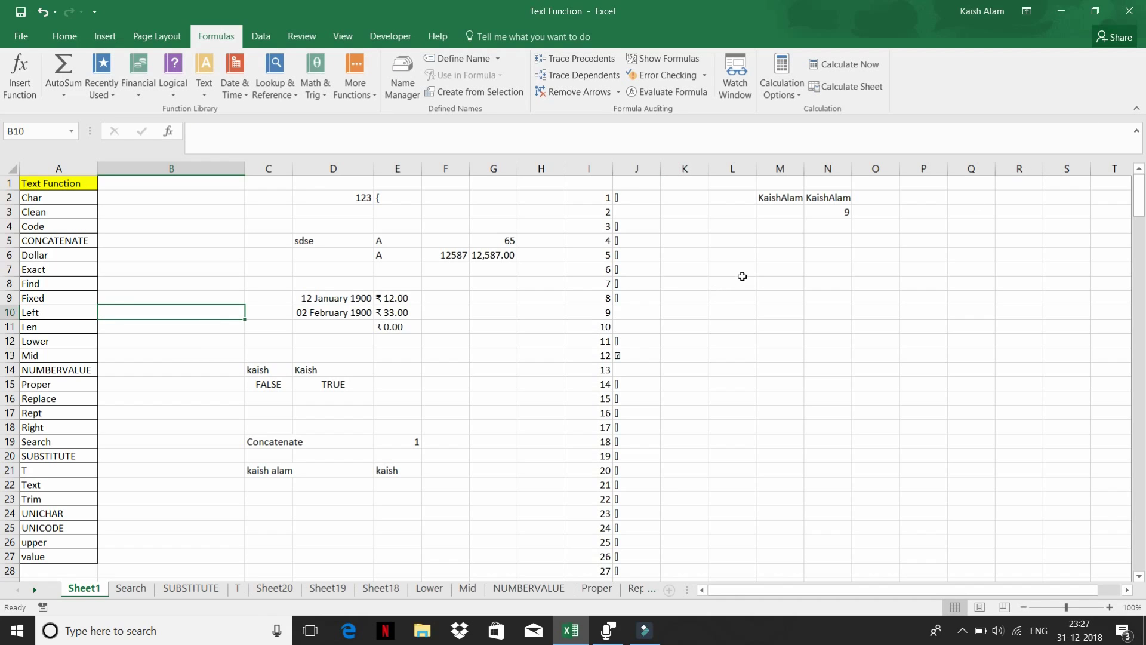
pyautogui.click(743, 274)
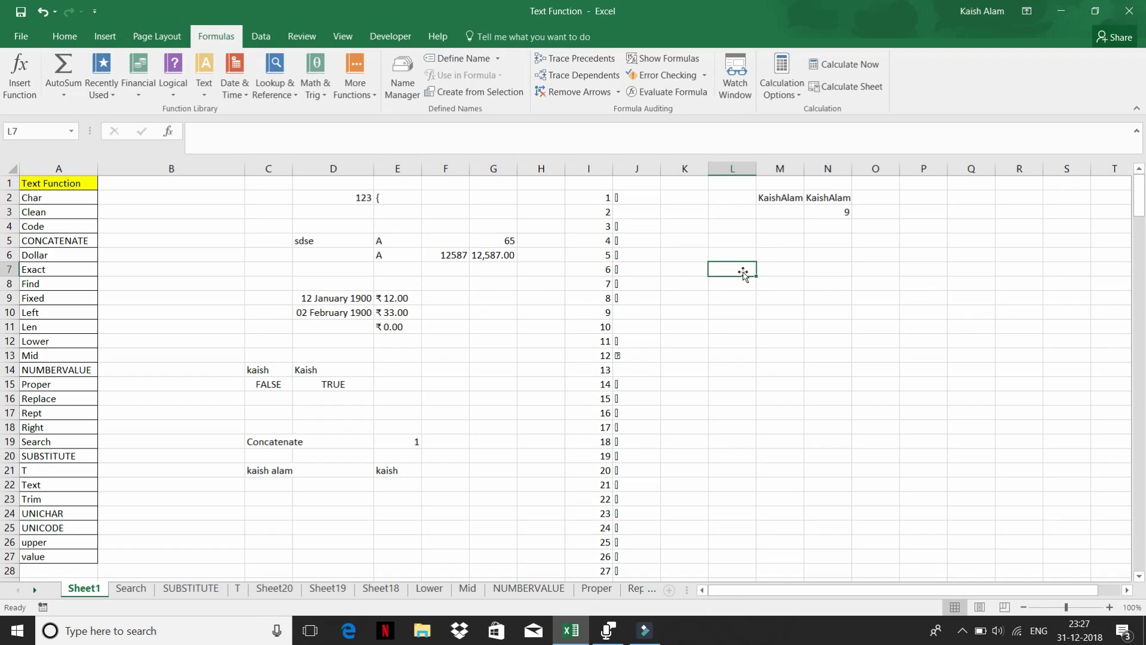
pyautogui.write('1')
pyautogui.press('Return')
pyautogui.write('2')
pyautogui.press('Return')
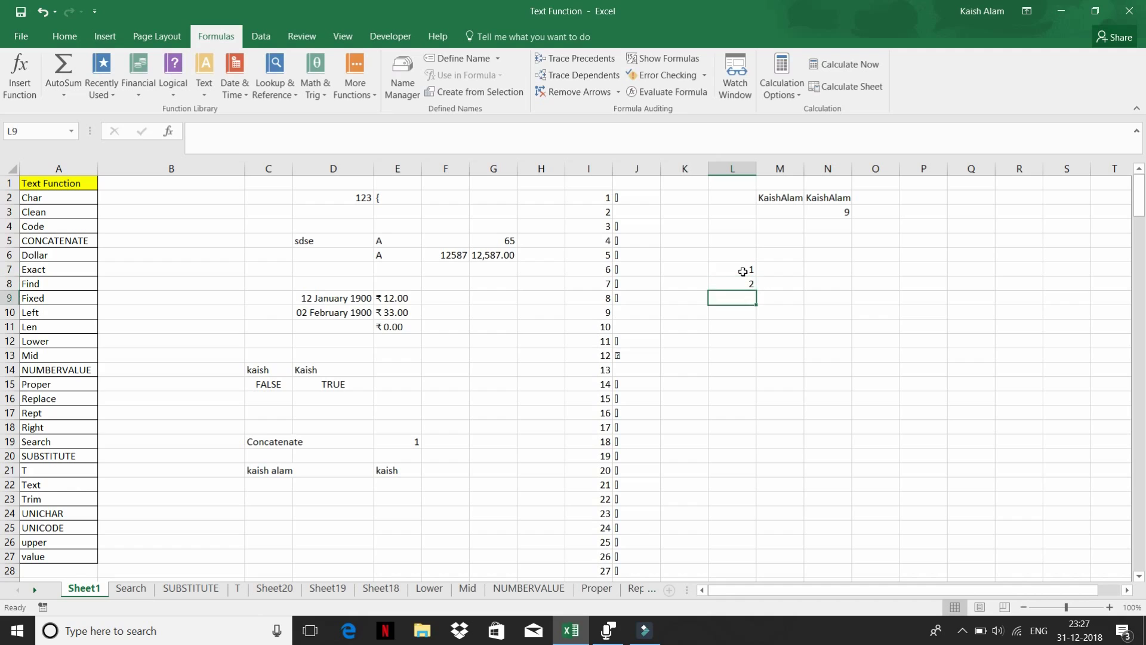
pyautogui.write('3')
pyautogui.press('Return')
# - In N7 enter =VLOOKUP(1,L7:L9,1,0), which returns 1
pyautogui.click(830, 269)
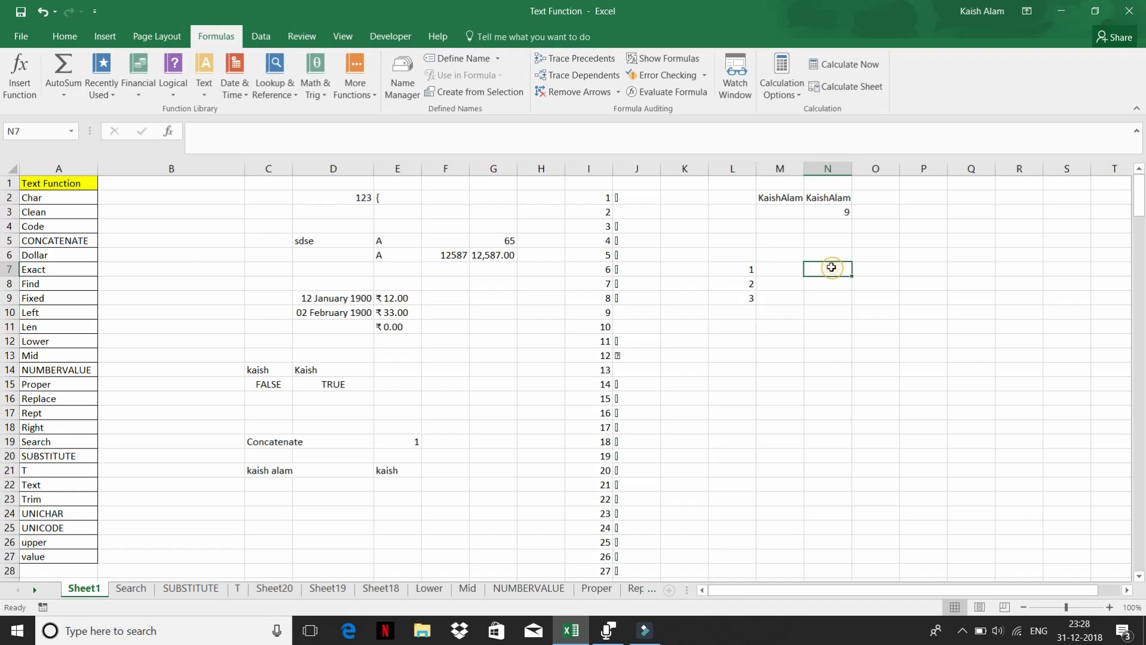
pyautogui.write('=vlo')
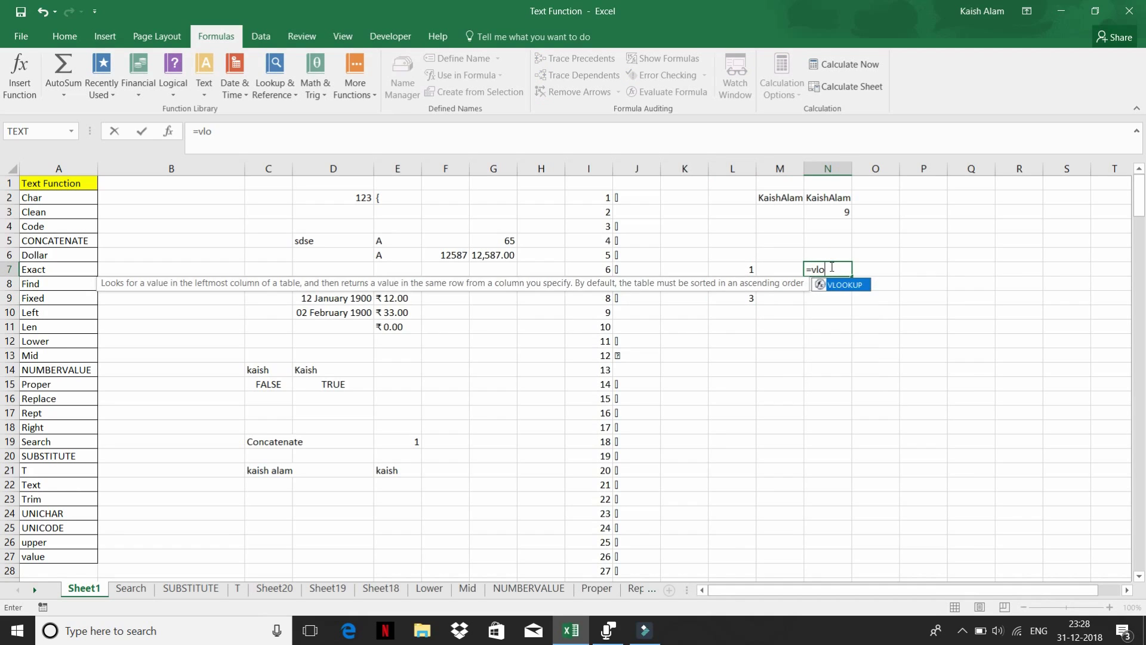
pyautogui.press('Tab')
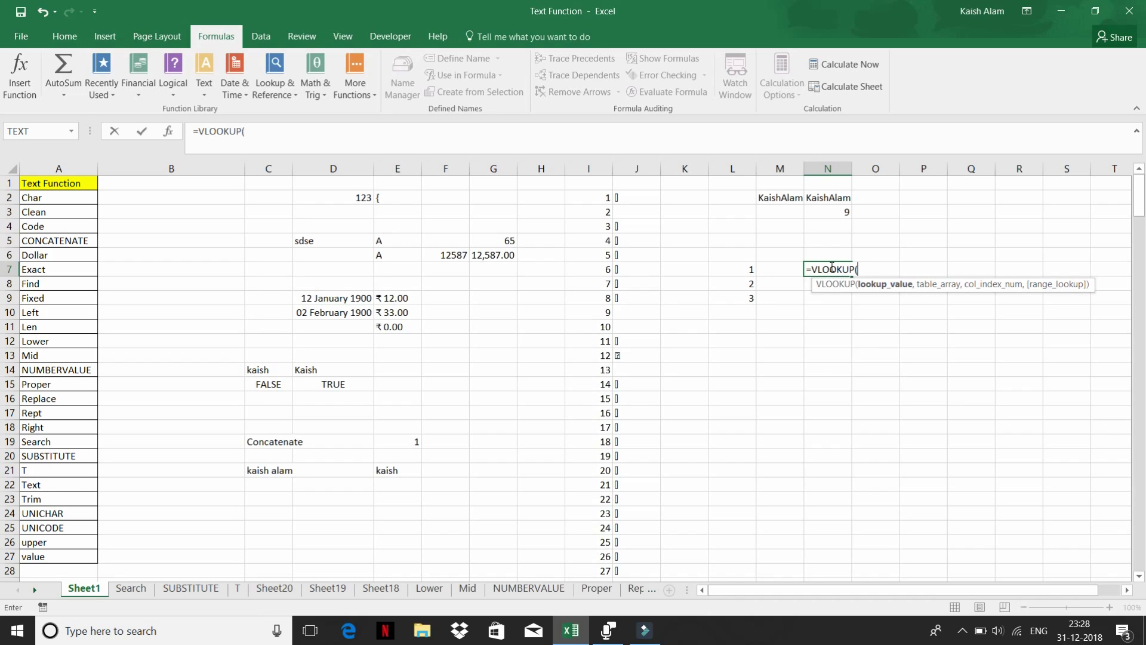
pyautogui.write('1,')
pyautogui.moveTo(741, 270); pyautogui.dragTo(741, 271)
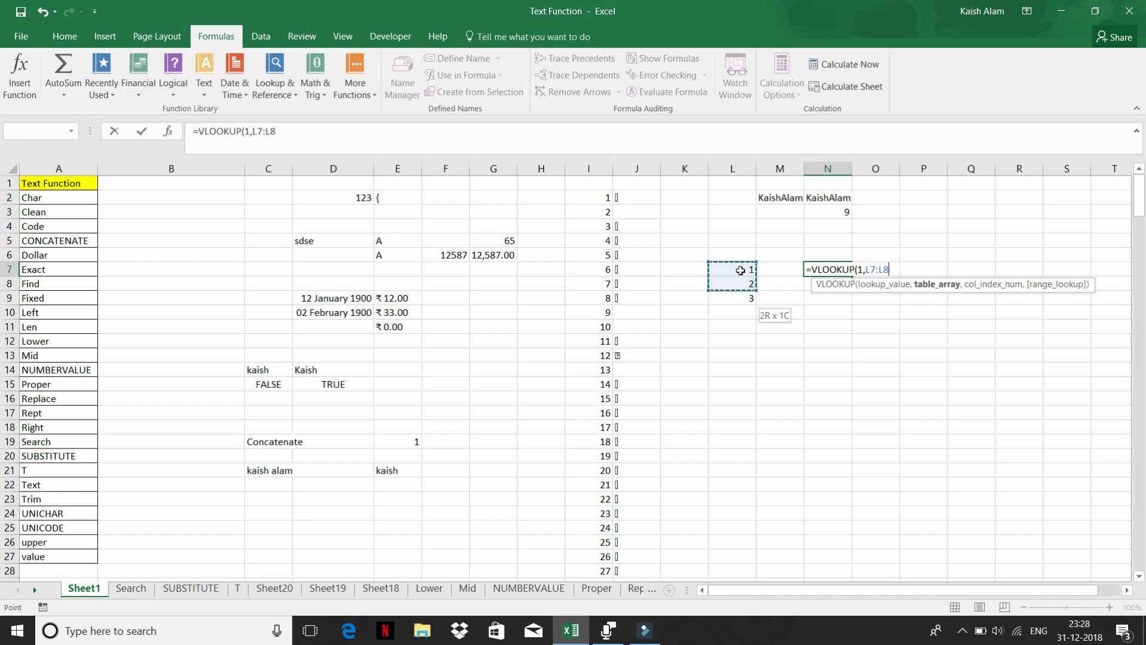
pyautogui.hotkey('shift', 'Down')
pyautogui.write(',1,0')
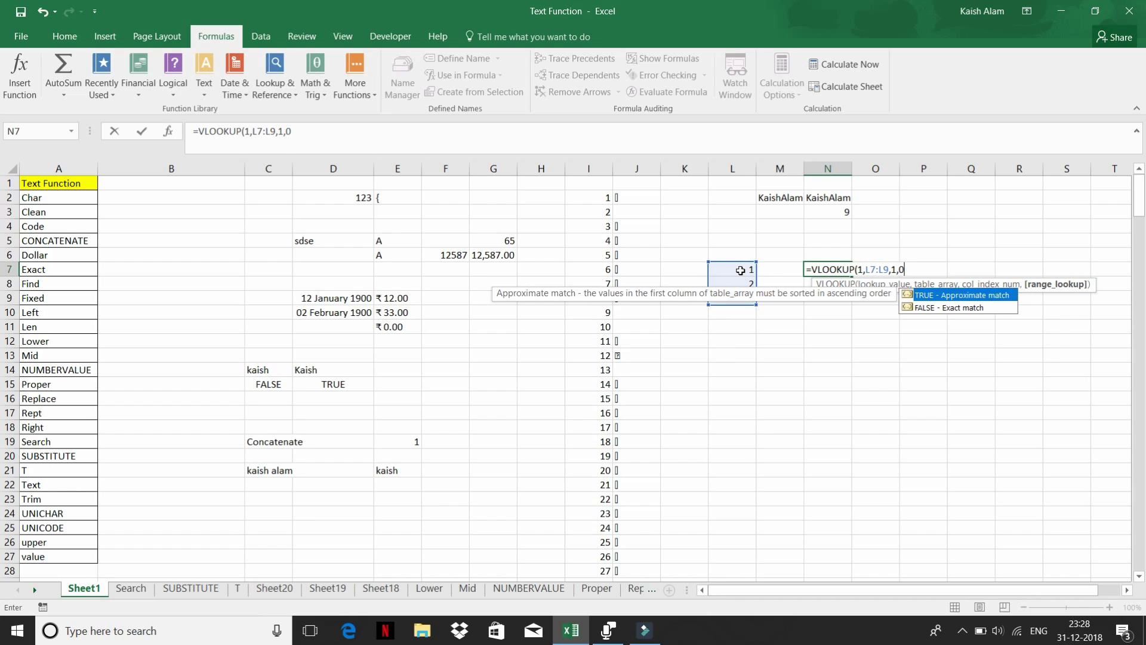
pyautogui.write(')')
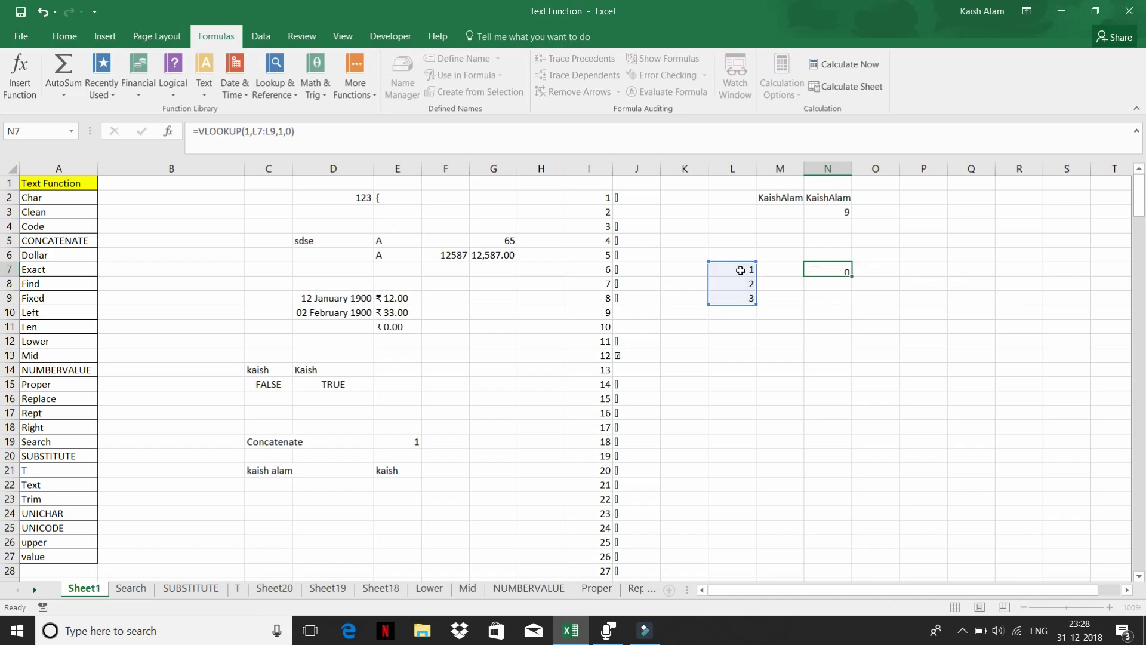
pyautogui.press('Return')
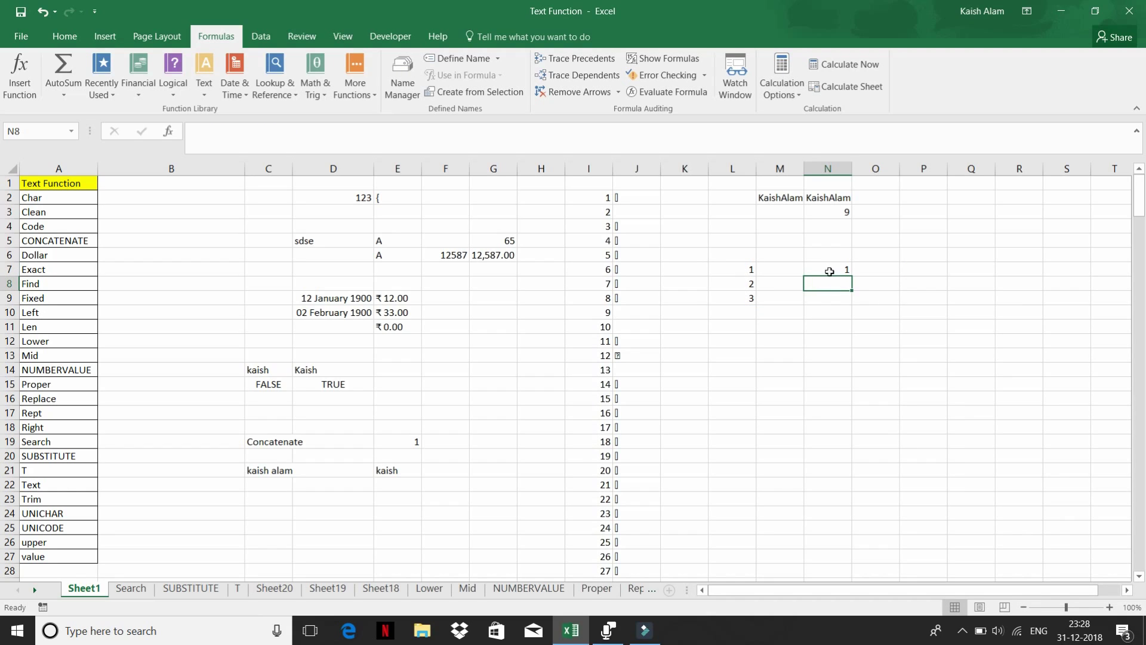
pyautogui.click(829, 265)
# - Turn L7's 1 into text by prefixing it with an apostrophe
pyautogui.click(743, 267)
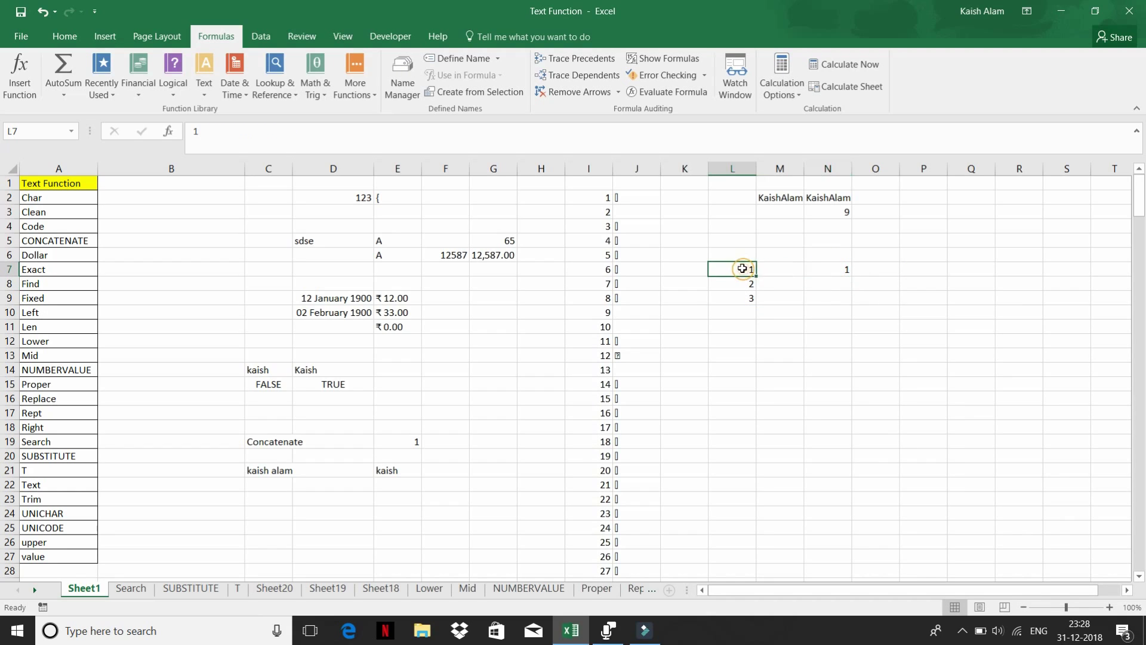
pyautogui.click(287, 127)
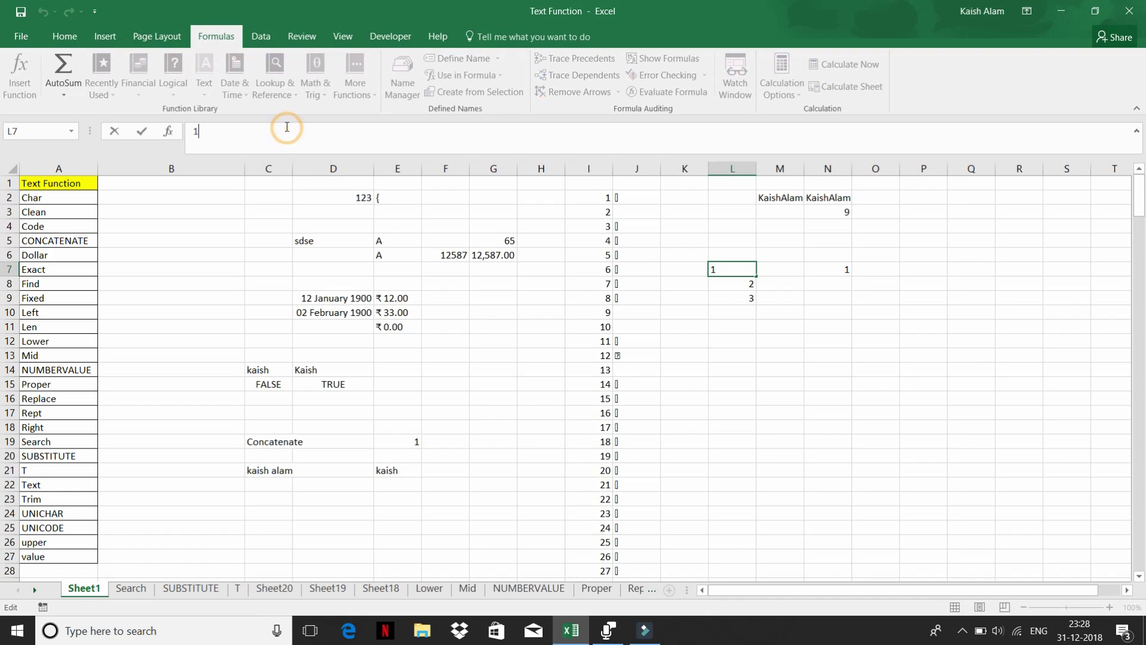
pyautogui.press('Return')
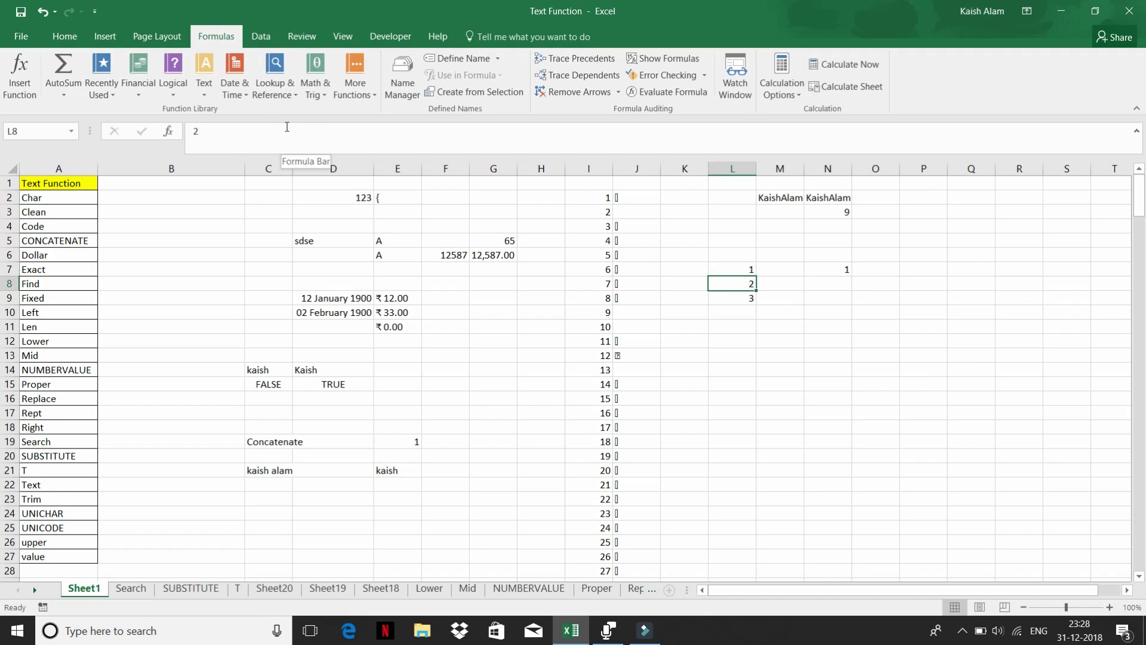
pyautogui.click(725, 268)
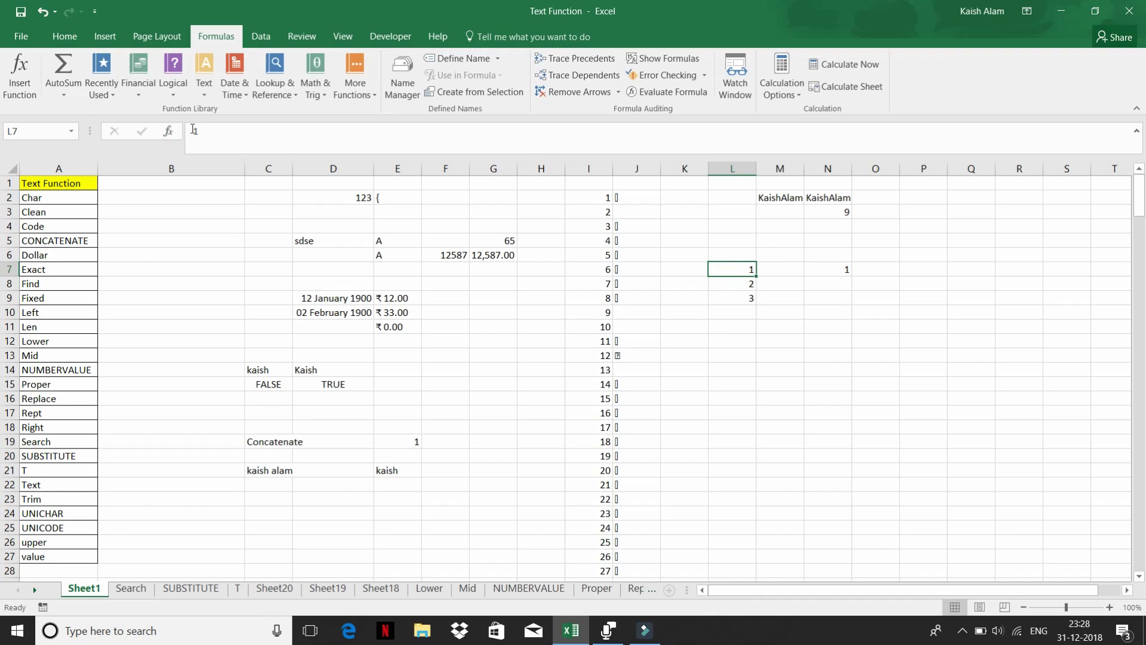
pyautogui.click(194, 130)
pyautogui.write("'")
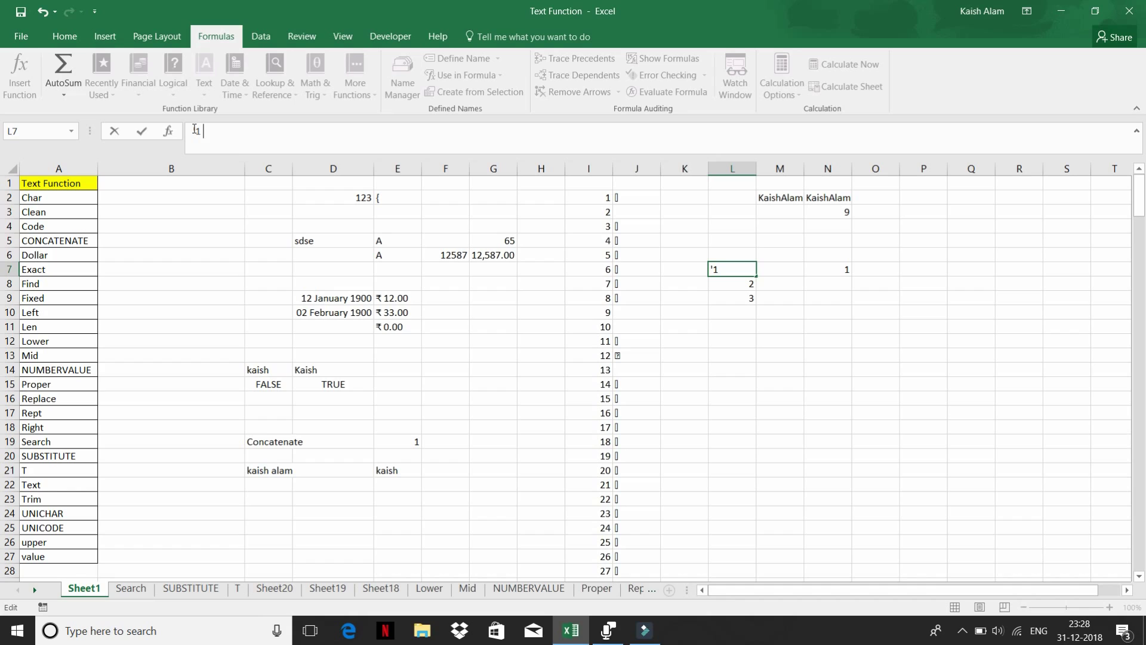
pyautogui.press('Return')
pyautogui.press('Up')
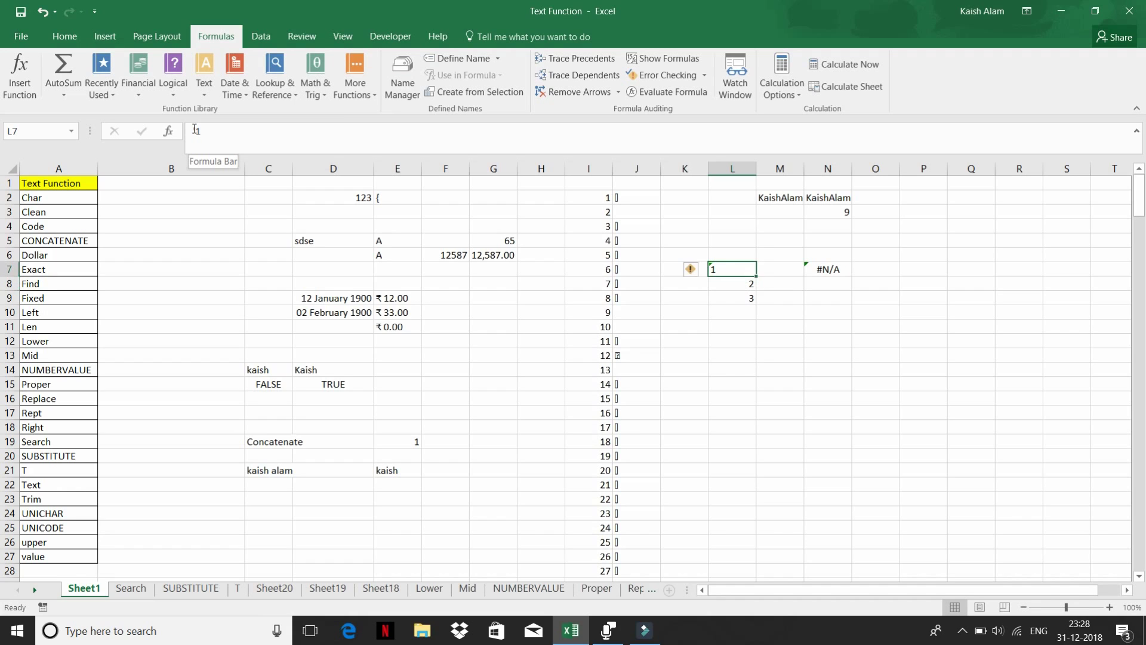
pyautogui.press('Right')
pyautogui.press('Right')
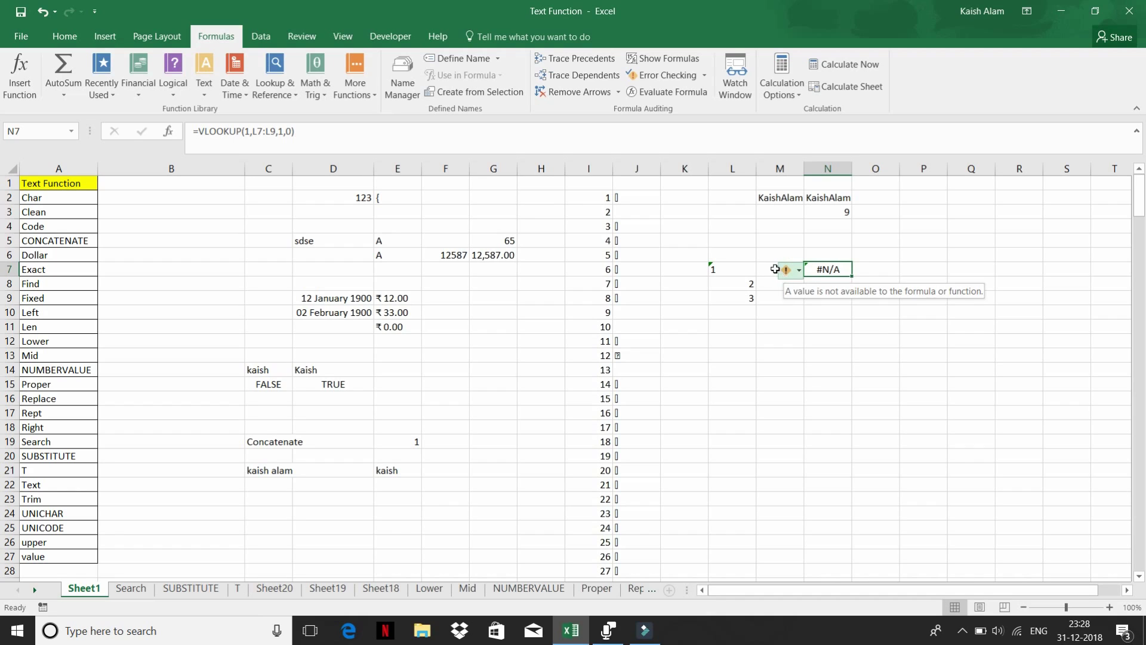
# - Enter 1 in M7 and convert it to text with Text to Columns
pyautogui.click(765, 267)
pyautogui.write('1')
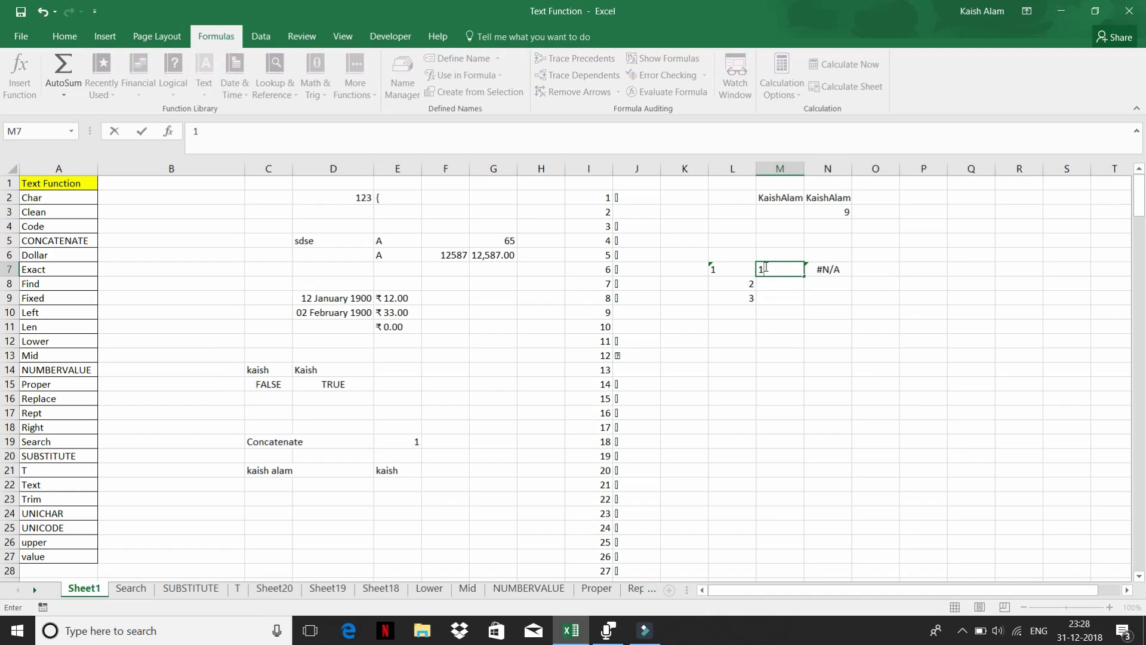
pyautogui.press('Return')
pyautogui.press('Right')
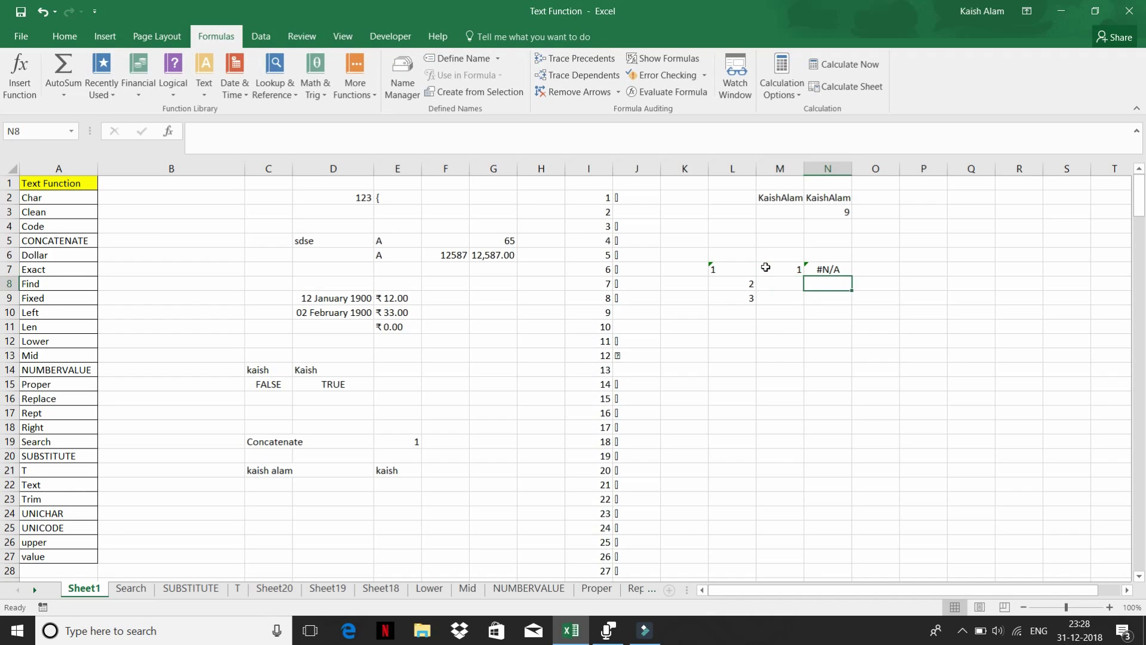
pyautogui.press('Up')
pyautogui.press('Left')
pyautogui.hotkey('alt', 'd')
pyautogui.press('e')
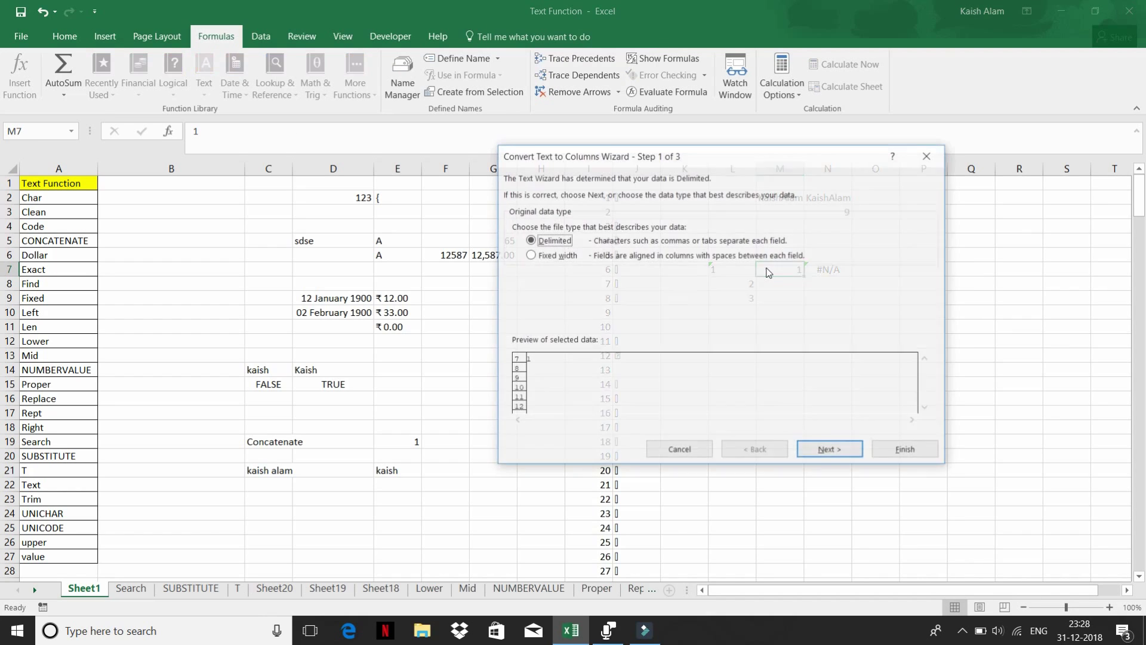
pyautogui.press('n')
pyautogui.press('n')
pyautogui.press('t')
pyautogui.press('f')
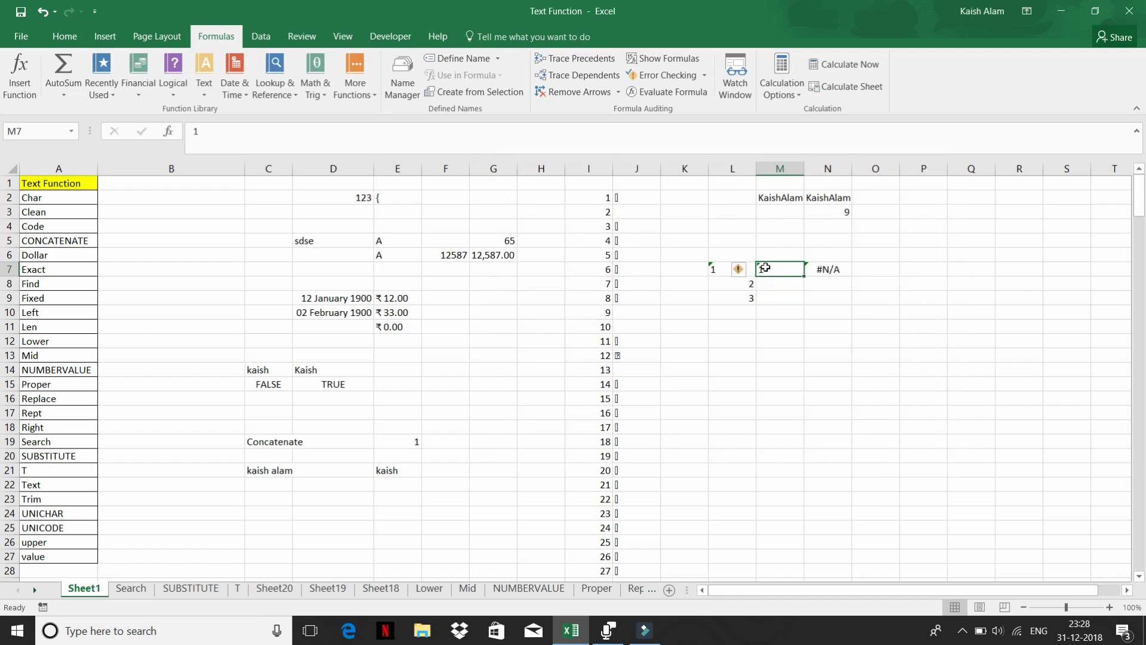
pyautogui.press('Right')
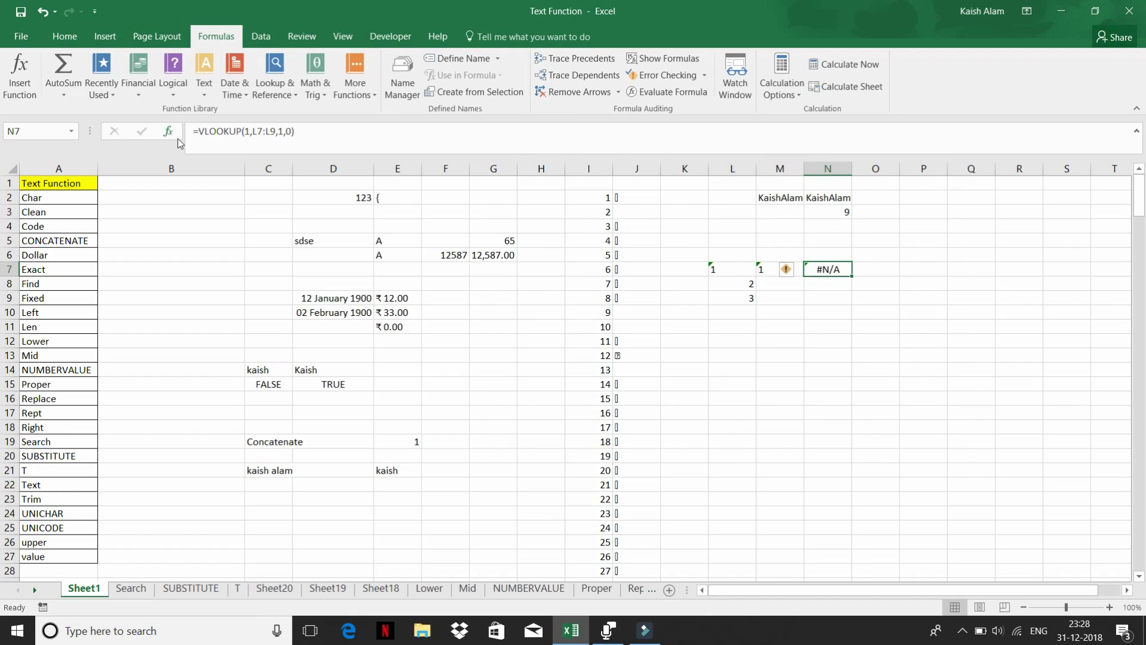
# - Change N7's formula to =VLOOKUP(M7,L7:L9,1,0), using M7 as the lookup value
pyautogui.click(239, 129)
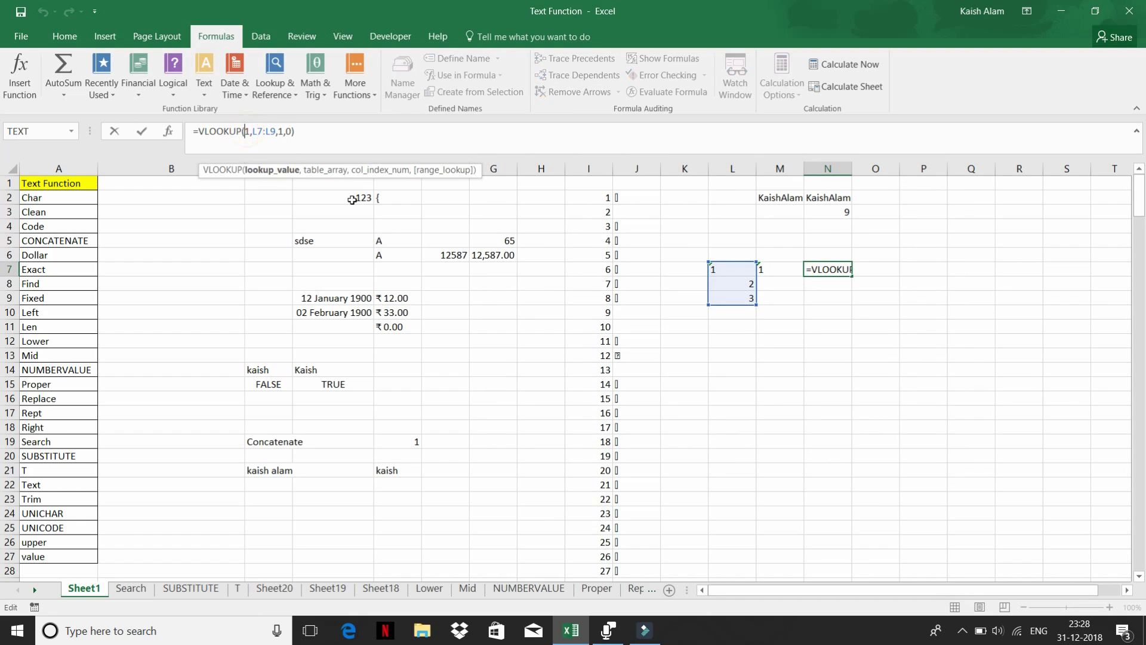
pyautogui.press('Delete')
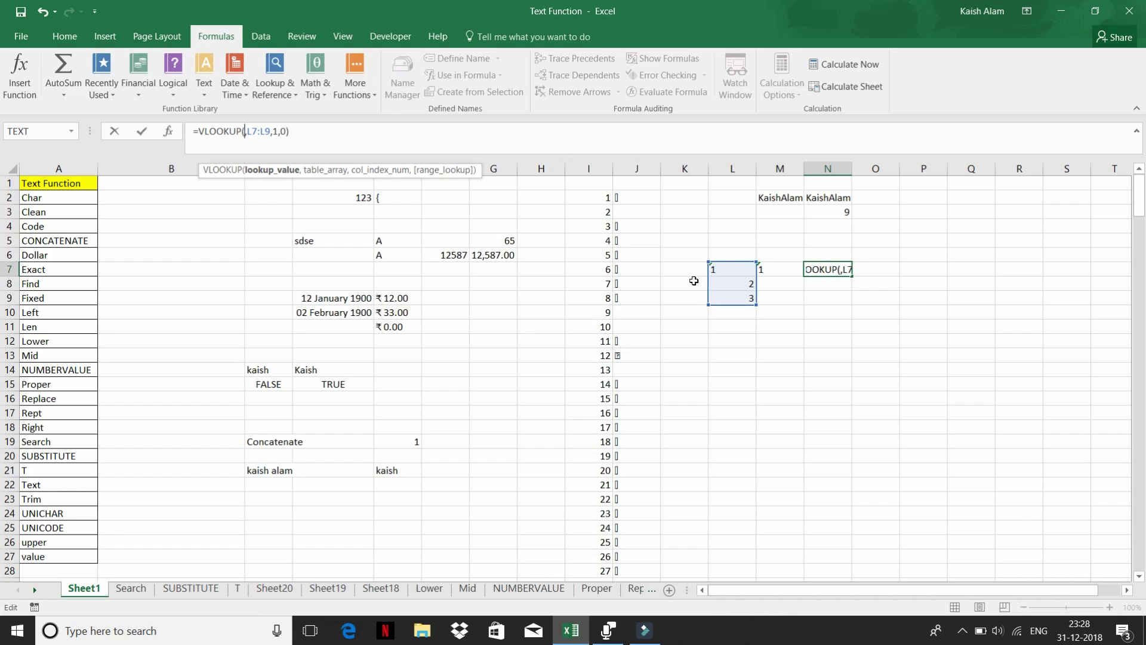
pyautogui.click(770, 268)
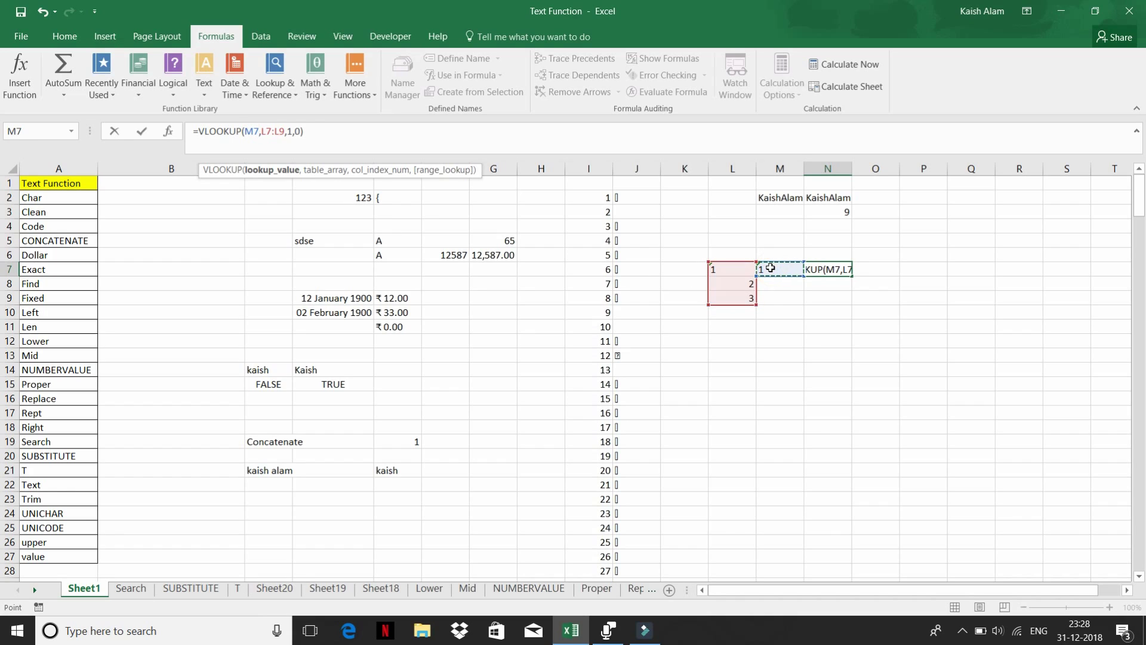
pyautogui.press('Return')
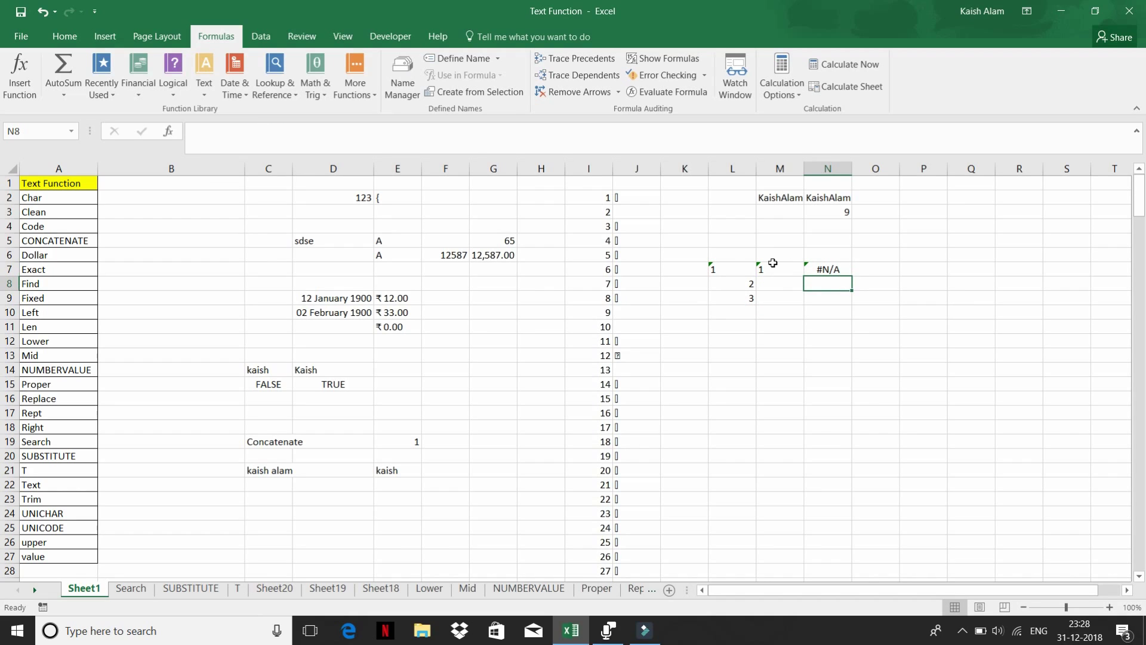
# - Check M7, L7 and K7, and re-confirm L7 as text; N7 still shows #N/A
pyautogui.click(772, 265)
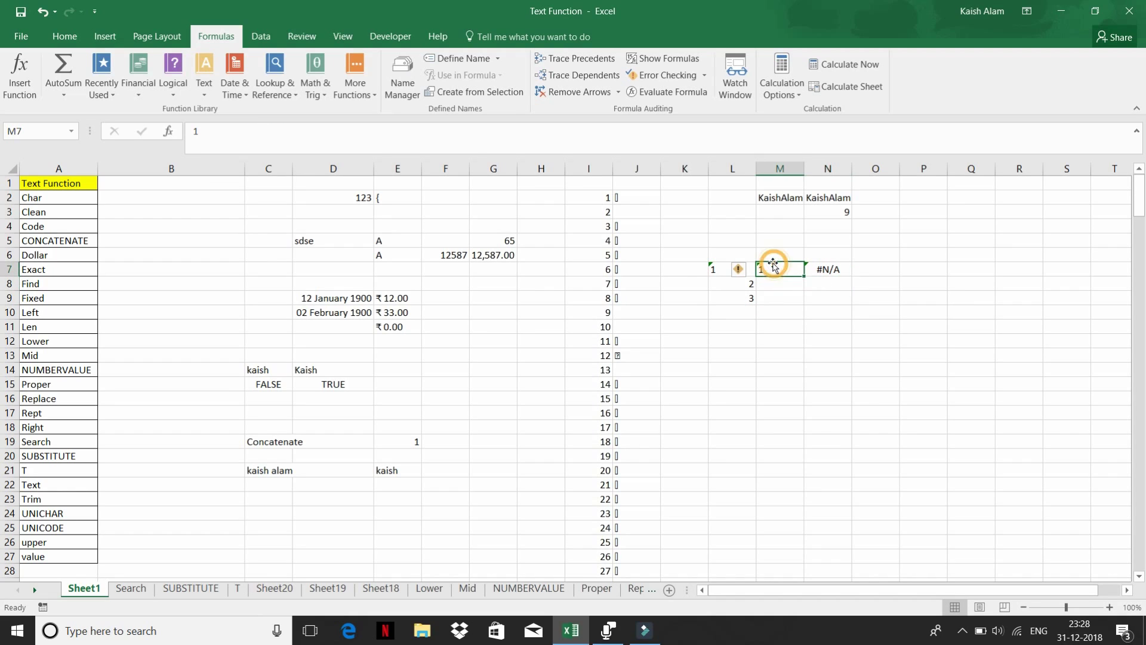
pyautogui.click(715, 270)
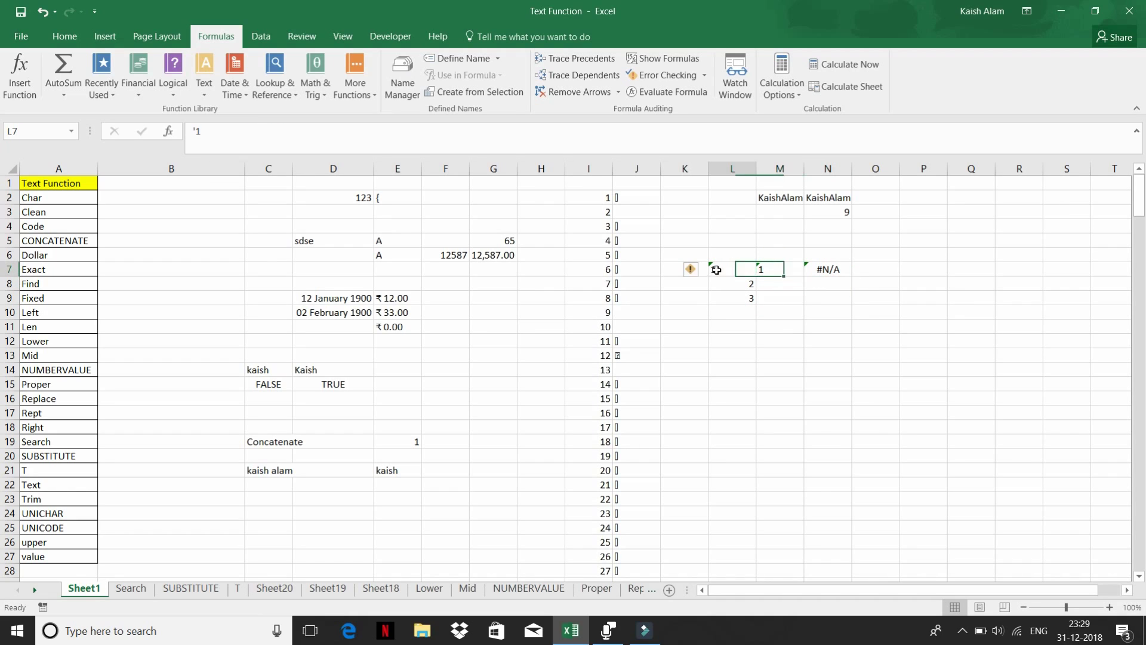
pyautogui.click(773, 271)
pyautogui.click(706, 271)
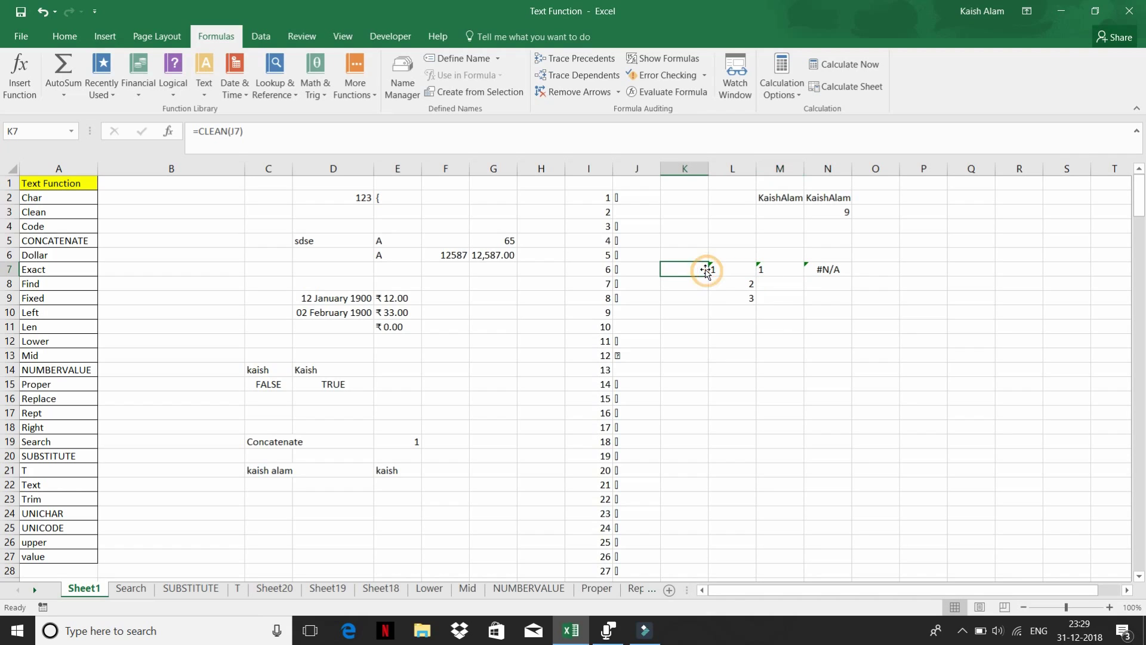
pyautogui.click(718, 268)
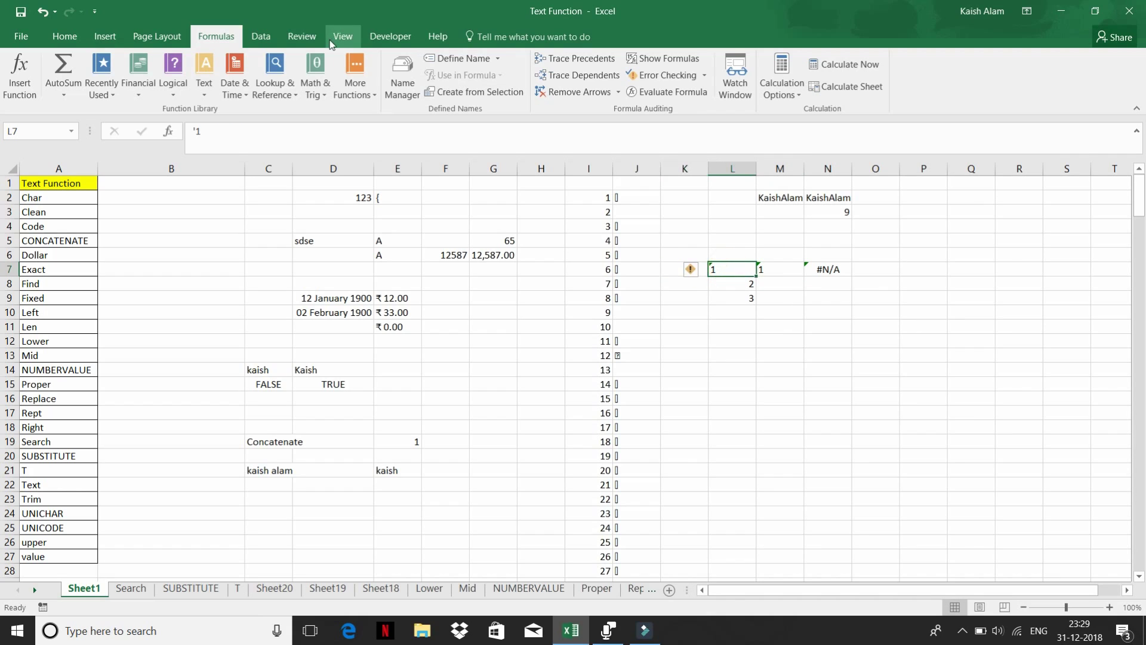
pyautogui.click(240, 129)
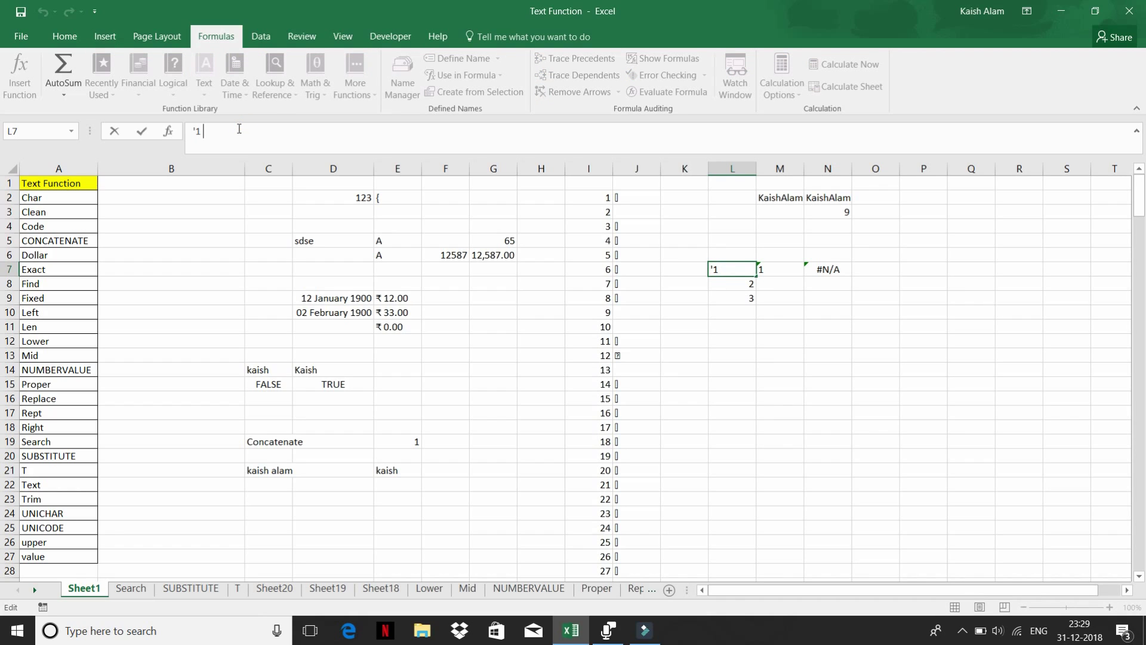
pyautogui.hotkey('ctrl', 'Return')
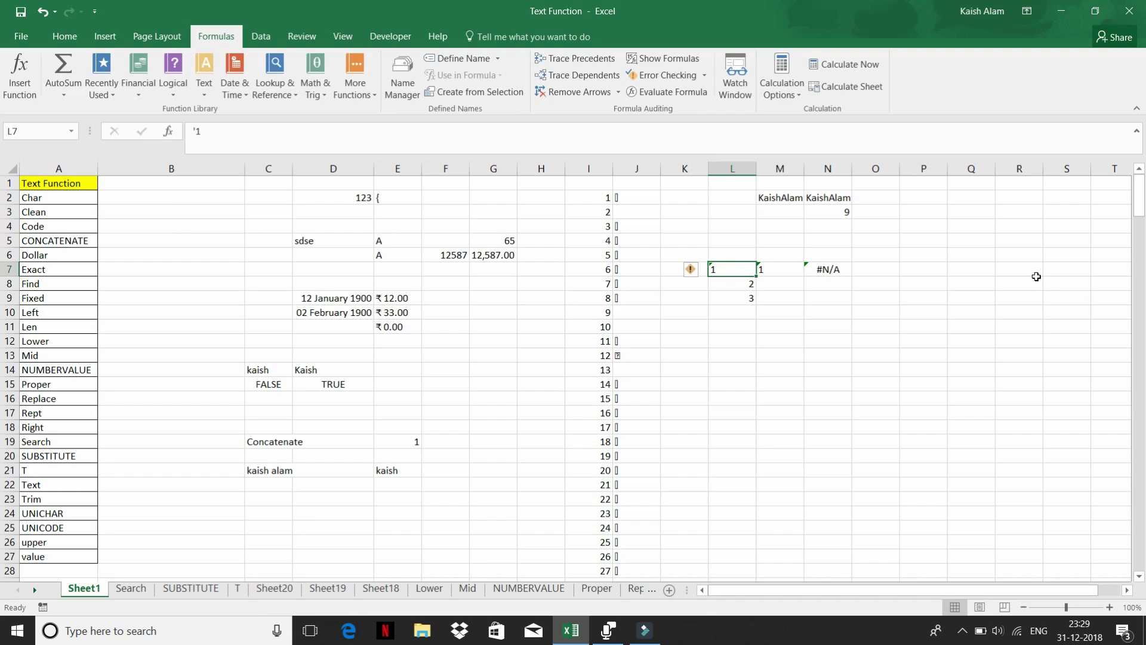
pyautogui.click(912, 207)
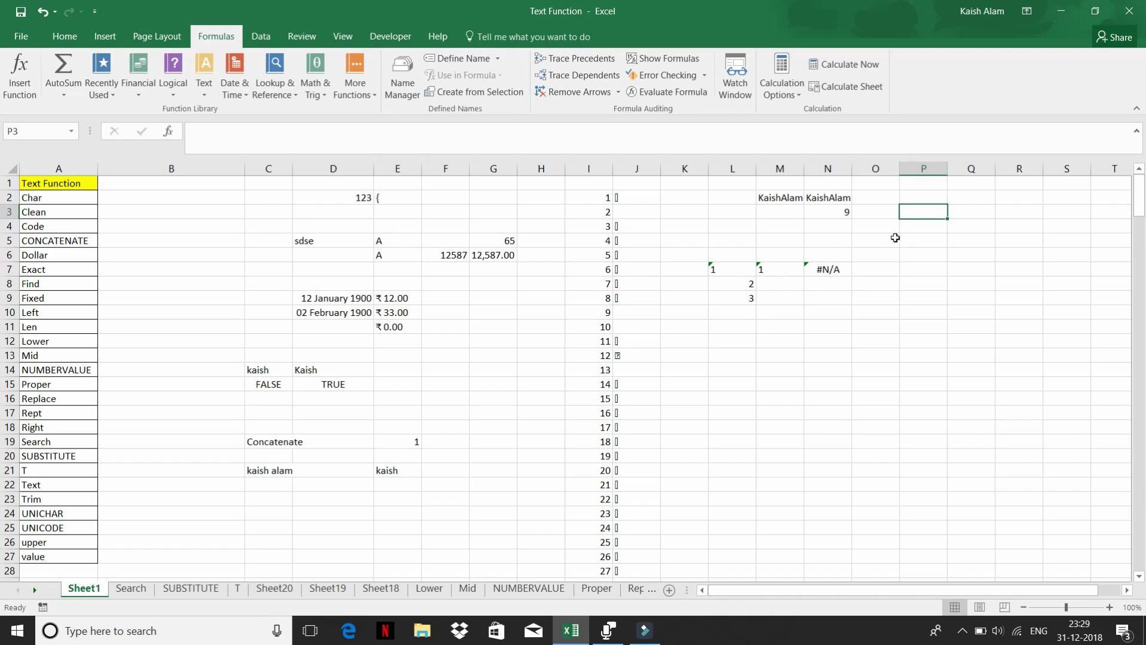
# - Enter =LEN(P3) in Q3 to count the characters of P3
pyautogui.click(967, 212)
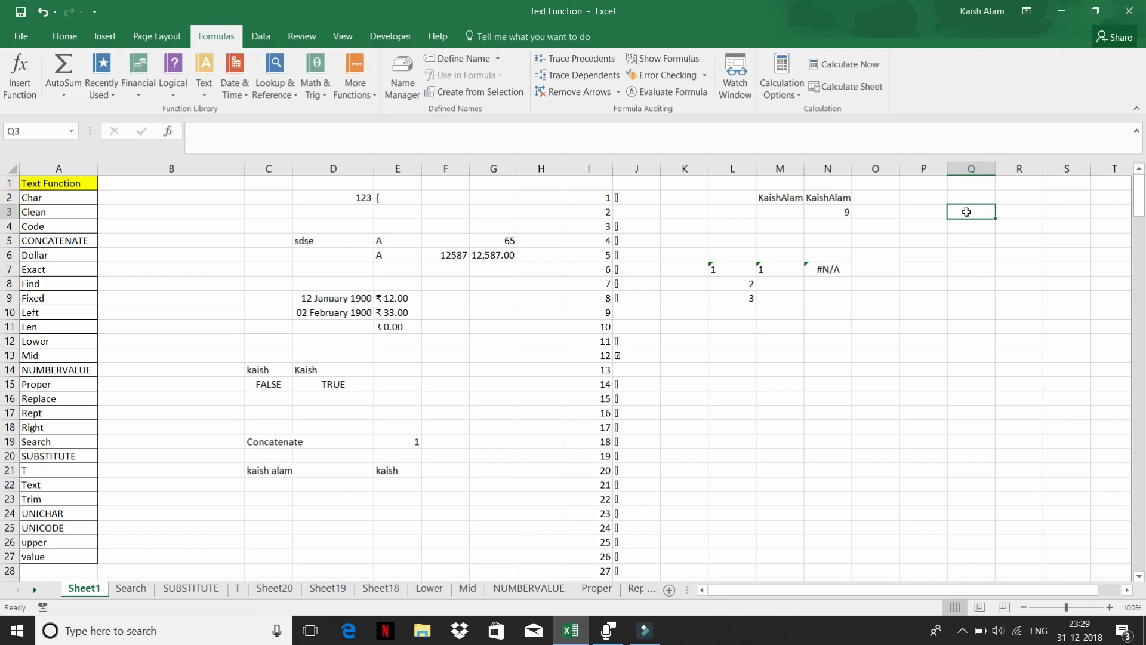
pyautogui.write('=LEN(')
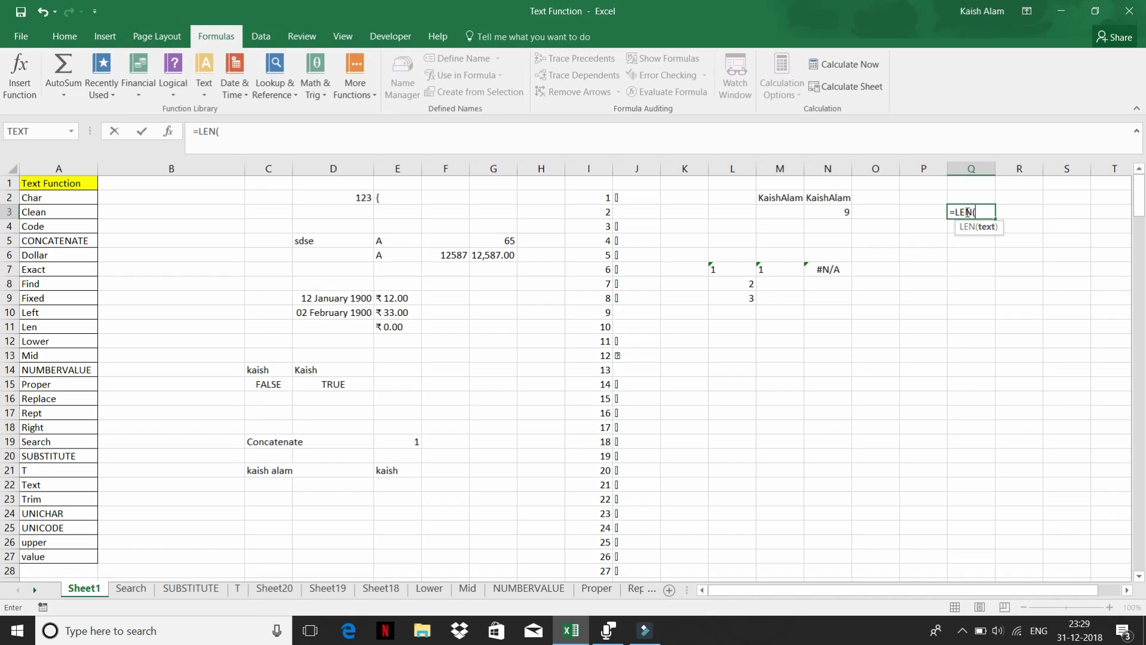
pyautogui.press('Left')
pyautogui.press('Return')
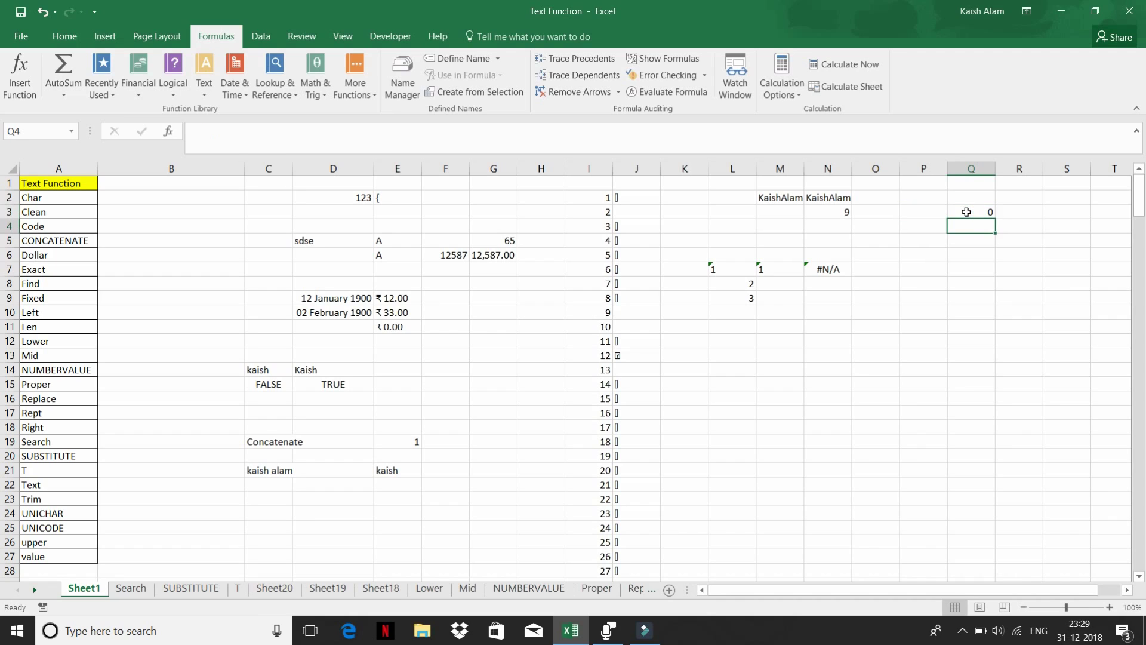
# - Type 123456789 into P3
pyautogui.click(967, 212)
pyautogui.press('Left')
pyautogui.write('1')
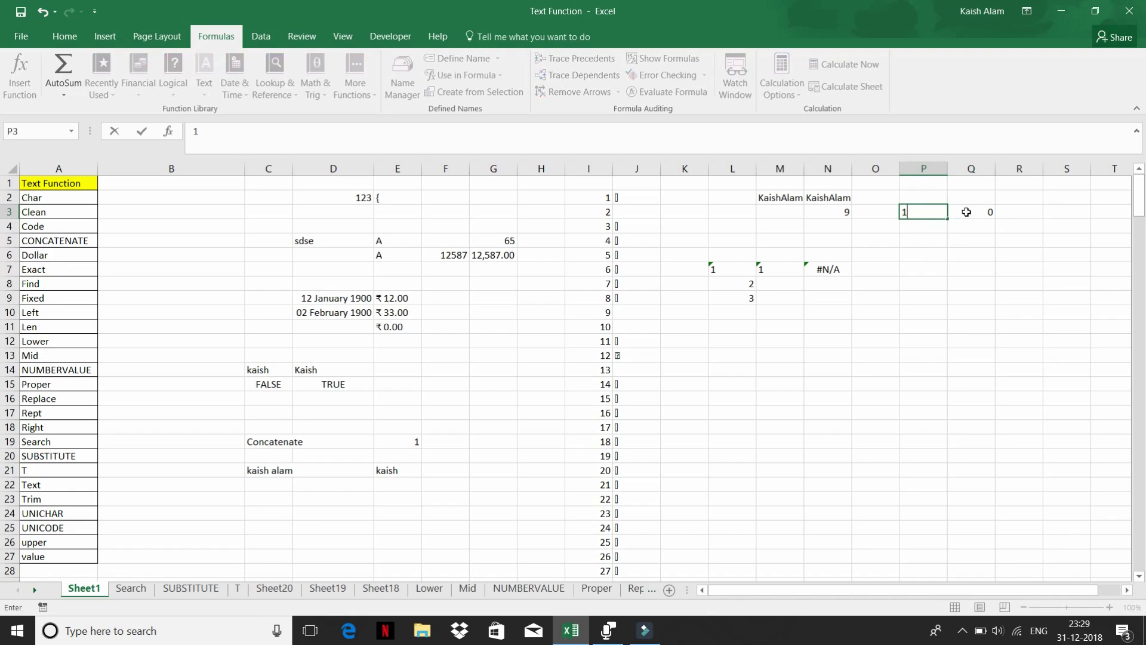
pyautogui.write('23456789')
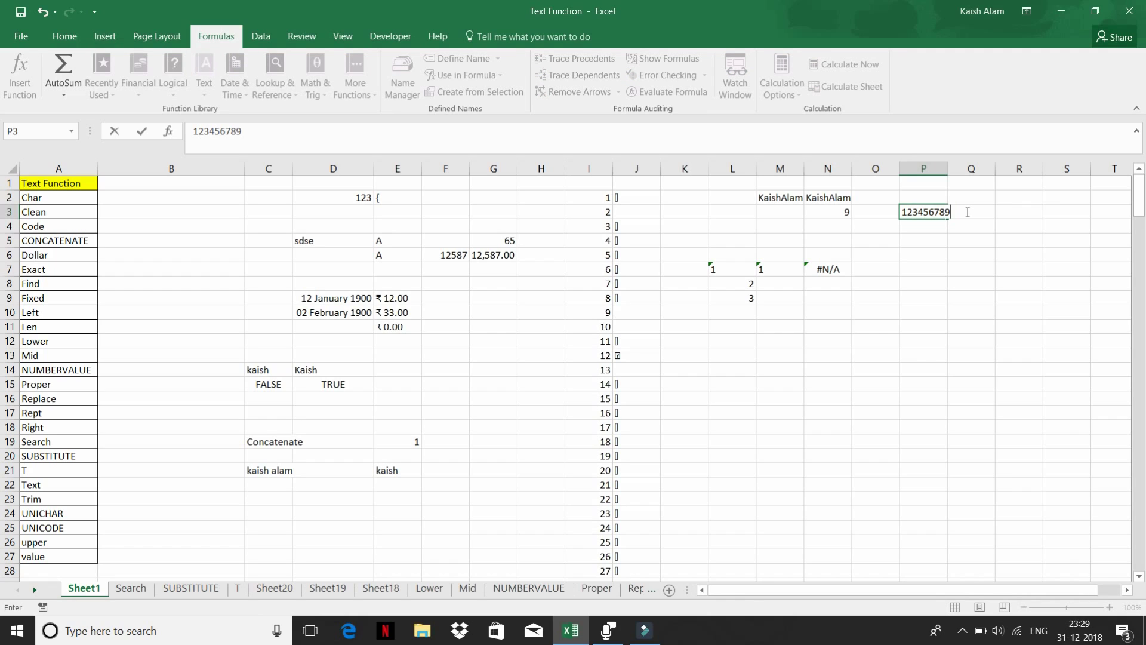
pyautogui.press('Return')
# - Check that Q3's LEN formula returns 9 for the digits stored in P3
pyautogui.click(988, 210)
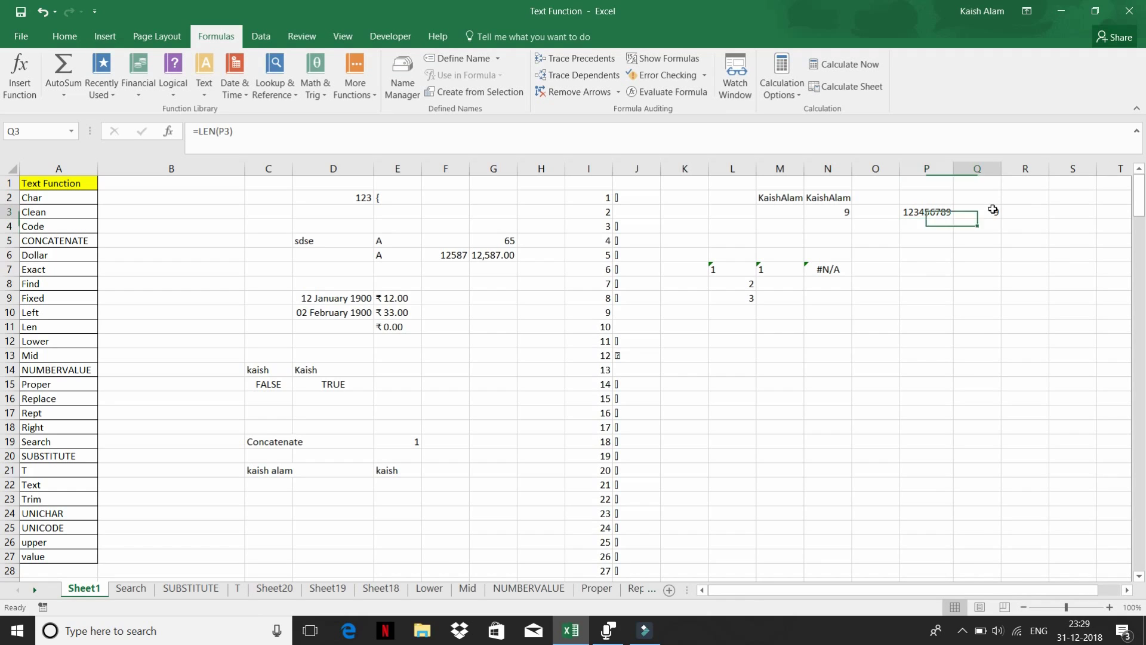
pyautogui.click(905, 210)
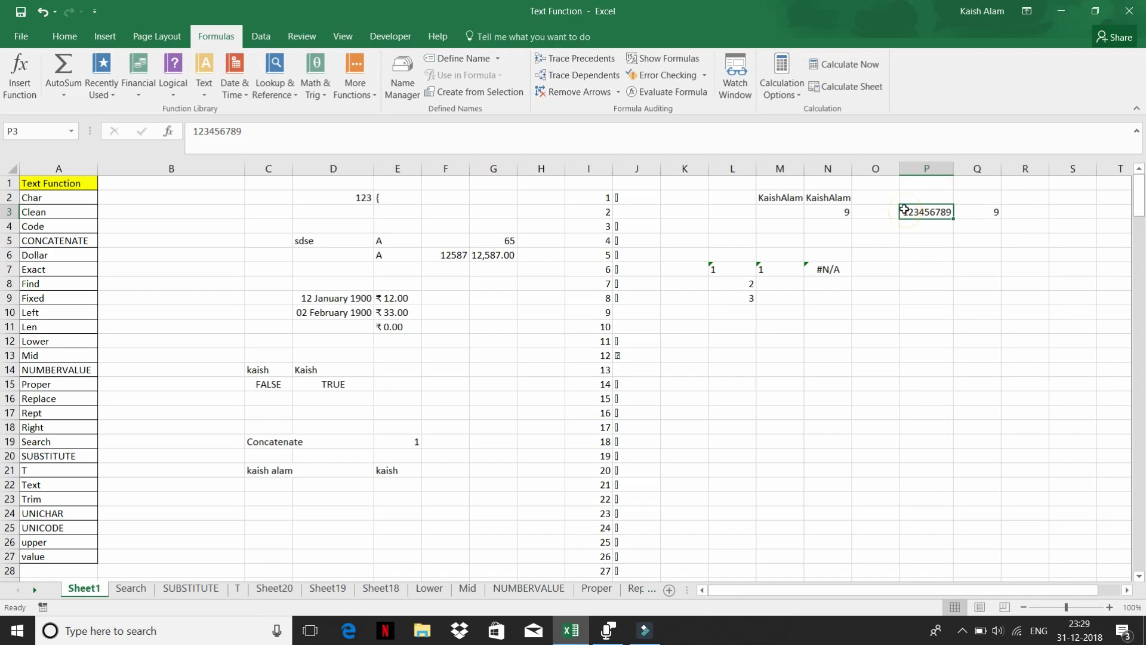
pyautogui.click(982, 210)
pyautogui.click(976, 161)
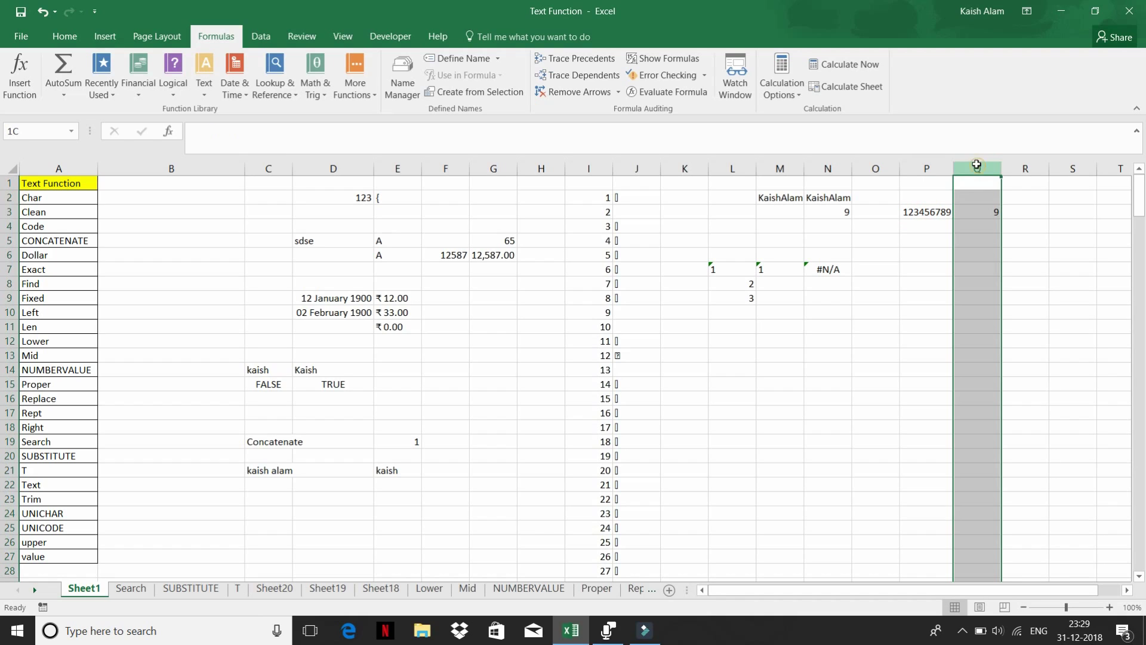
pyautogui.click(973, 206)
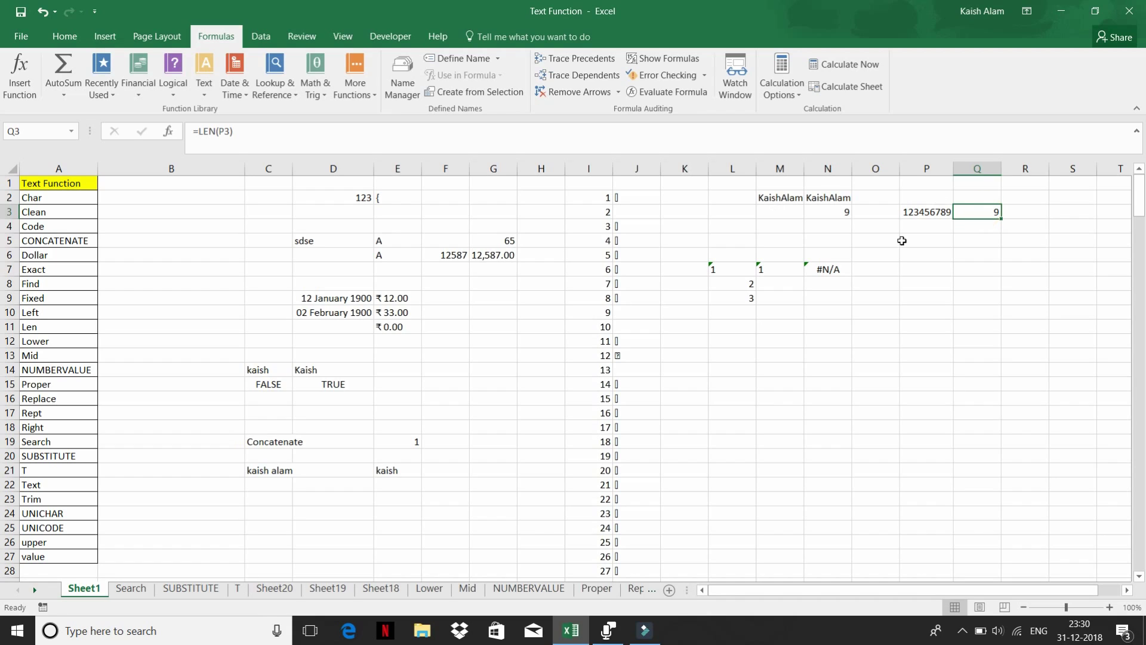
# - Inspect the date in D9 and browse the Text function list
pyautogui.click(312, 301)
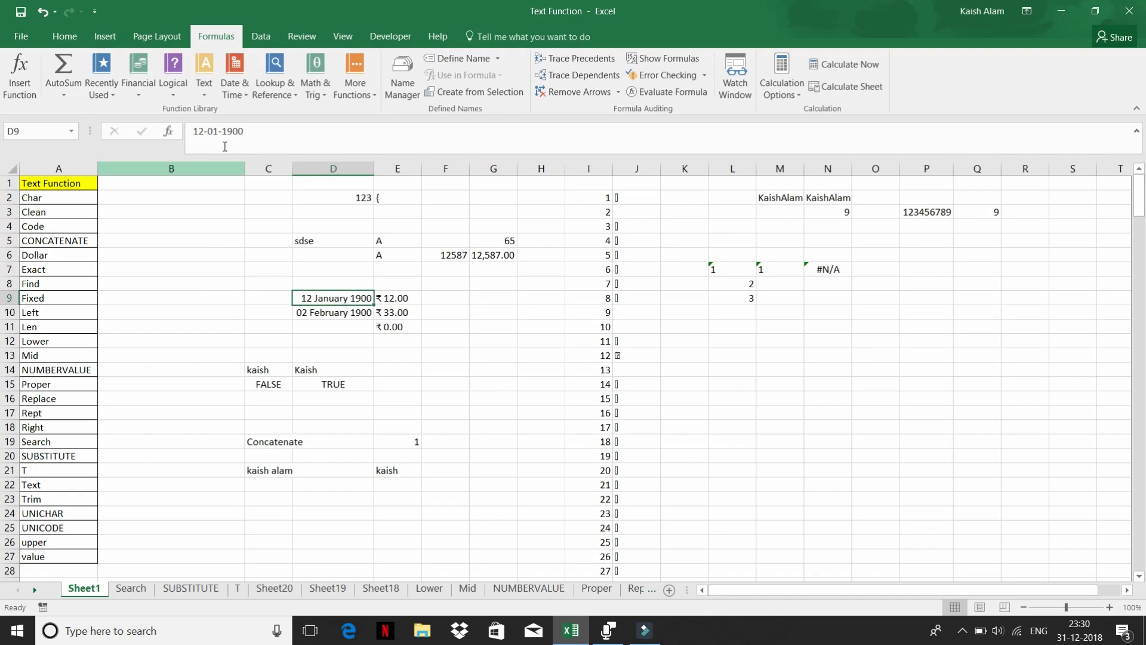
pyautogui.click(205, 89)
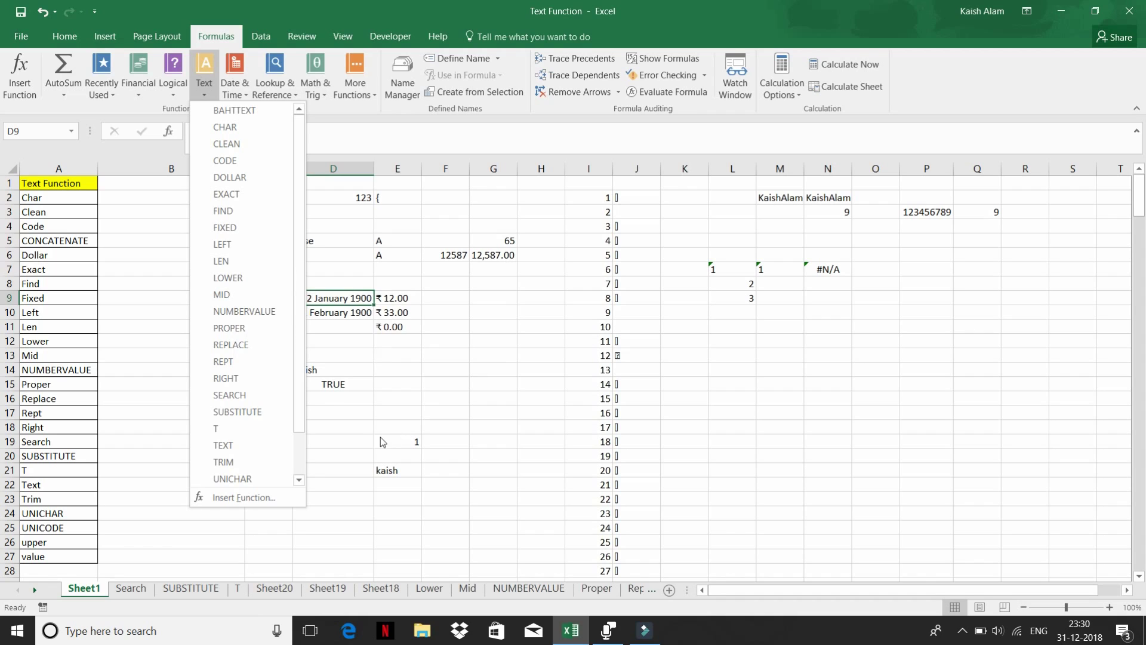
pyautogui.click(342, 424)
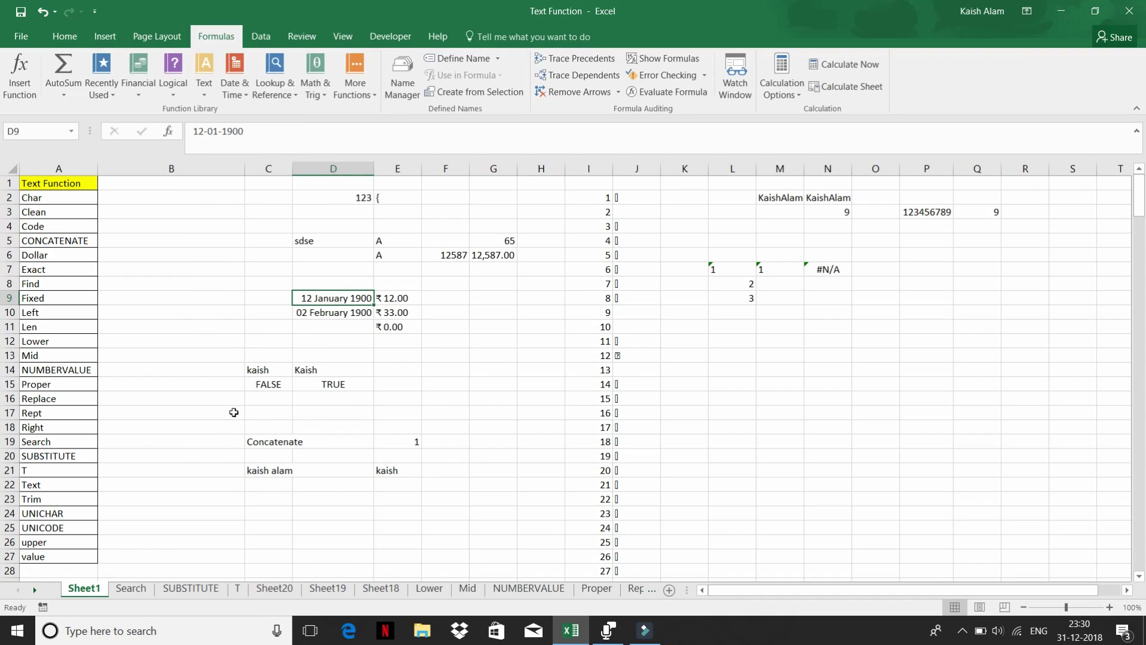
# - Enter =LOWER(A14) in B14 to show NUMBERVALUE in lowercase
pyautogui.click(72, 370)
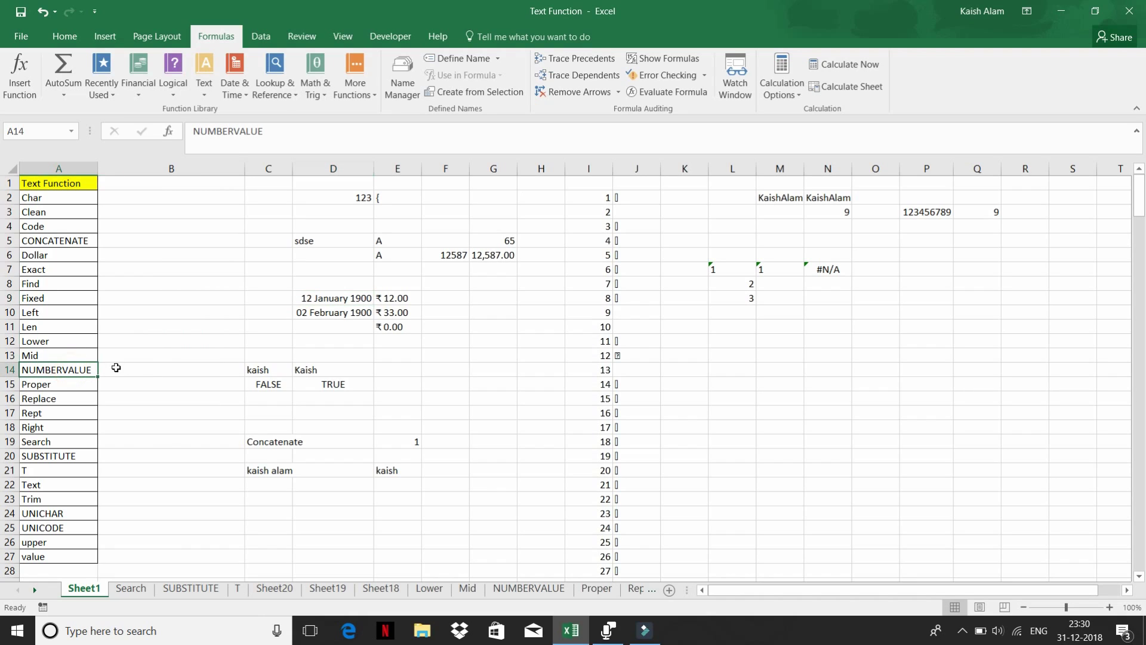
pyautogui.click(160, 370)
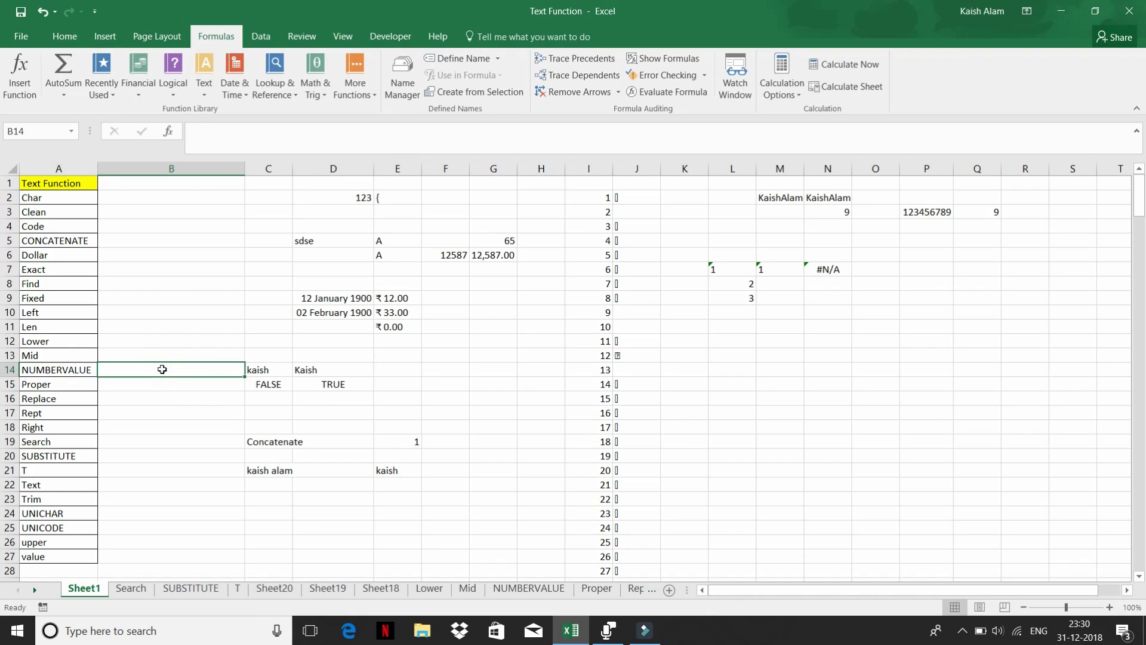
pyautogui.write('=')
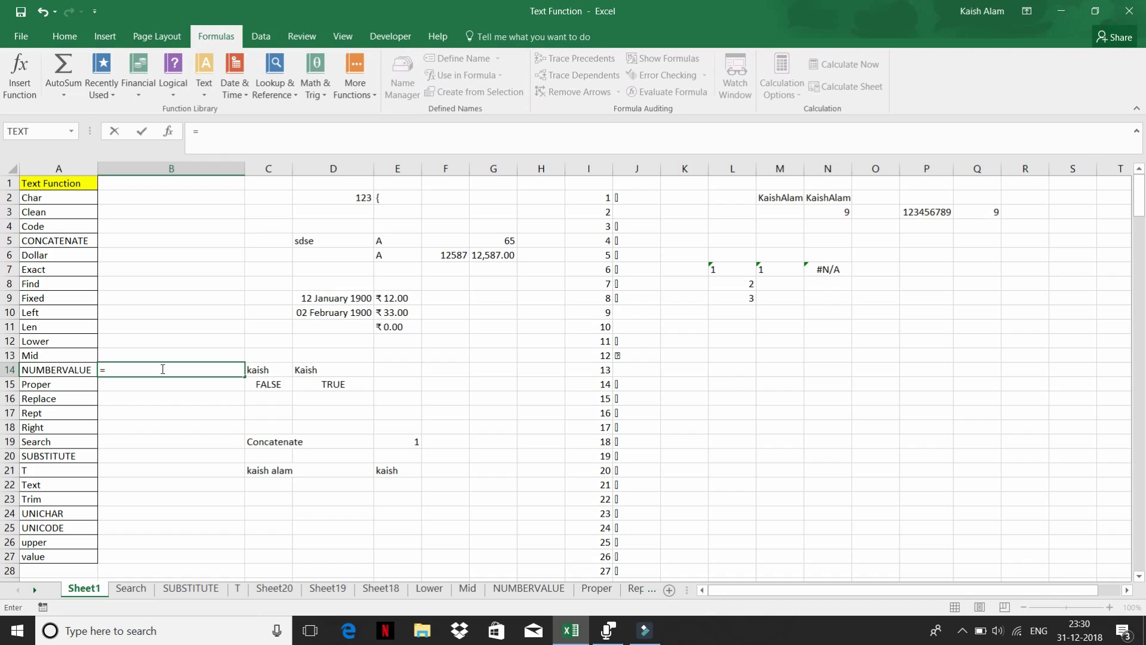
pyautogui.write('lowe')
pyautogui.press('Tab')
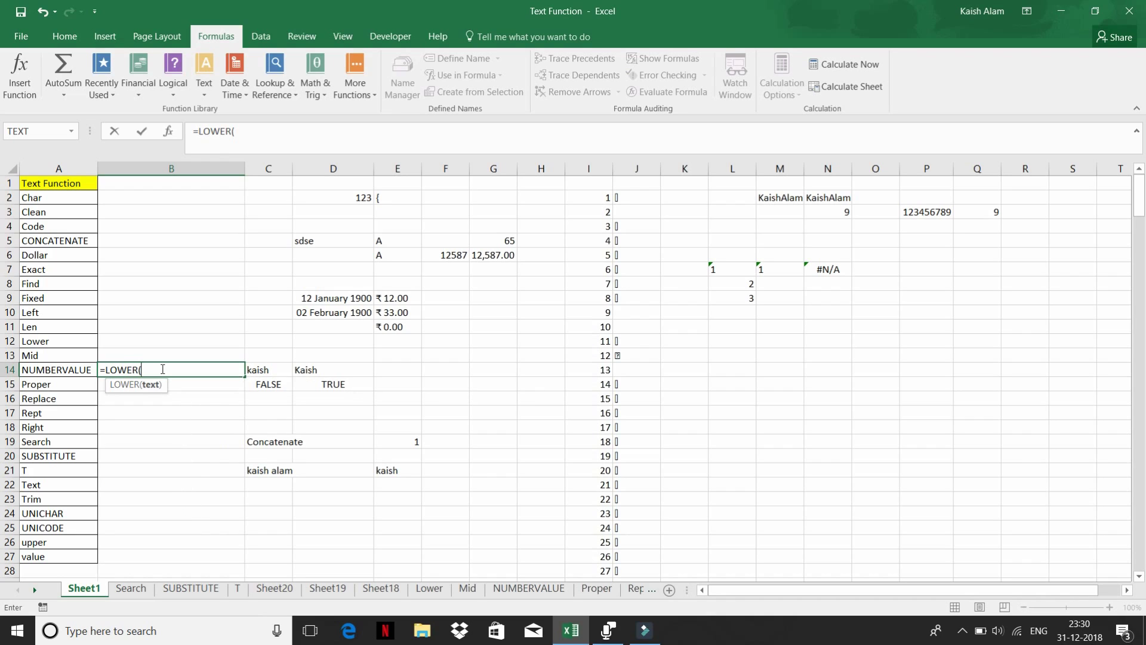
pyautogui.press('Left')
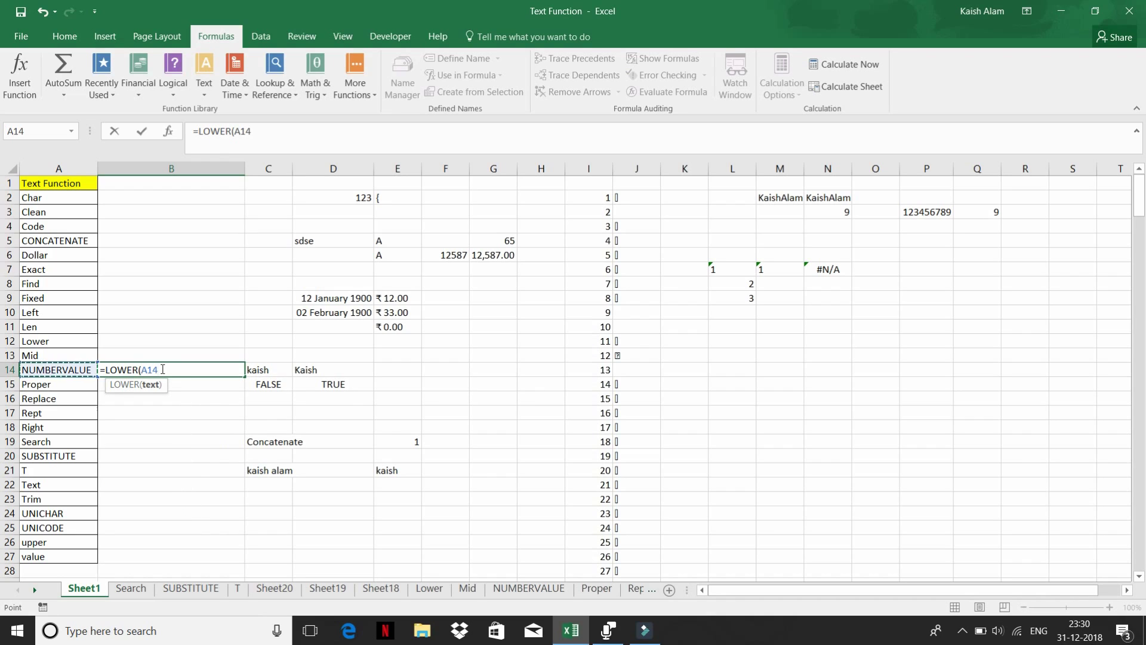
pyautogui.press('Return')
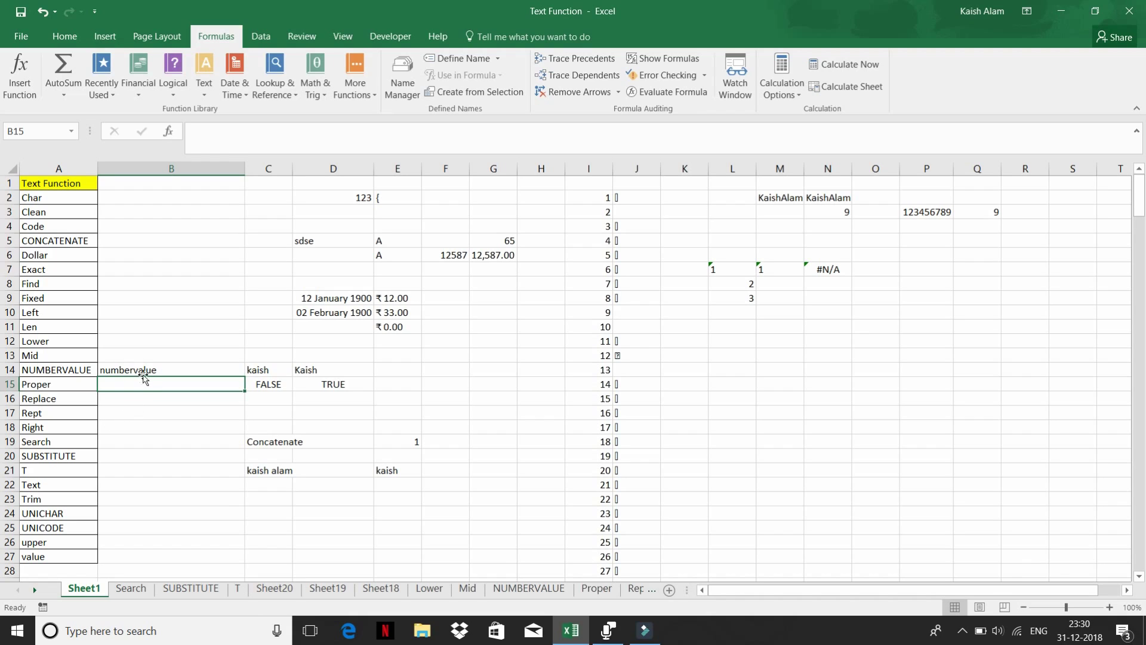
# - Enter =UPPER(B14) in B15 to turn it back into uppercase
pyautogui.write('=')
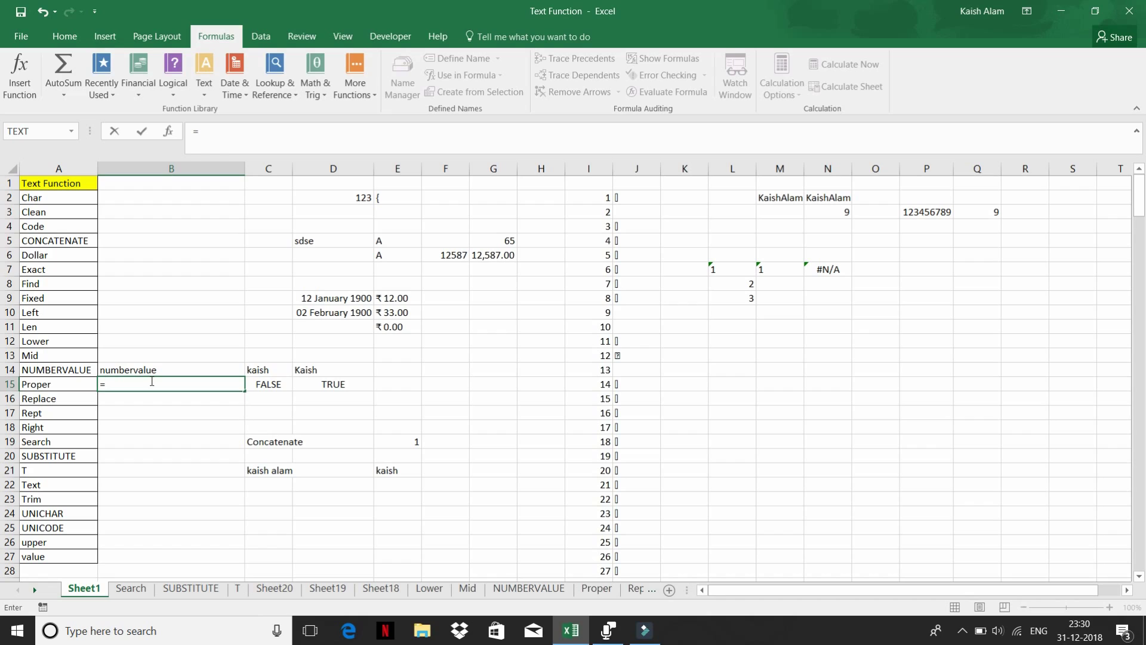
pyautogui.write('up')
pyautogui.press('Tab')
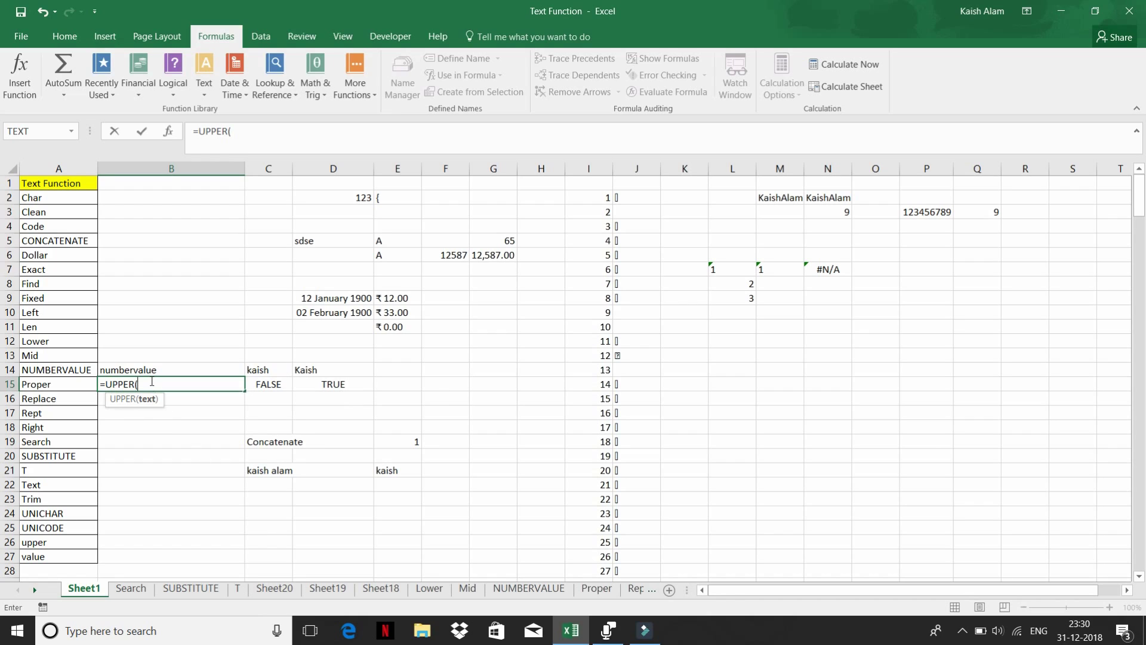
pyautogui.click(118, 367)
pyautogui.press('Return')
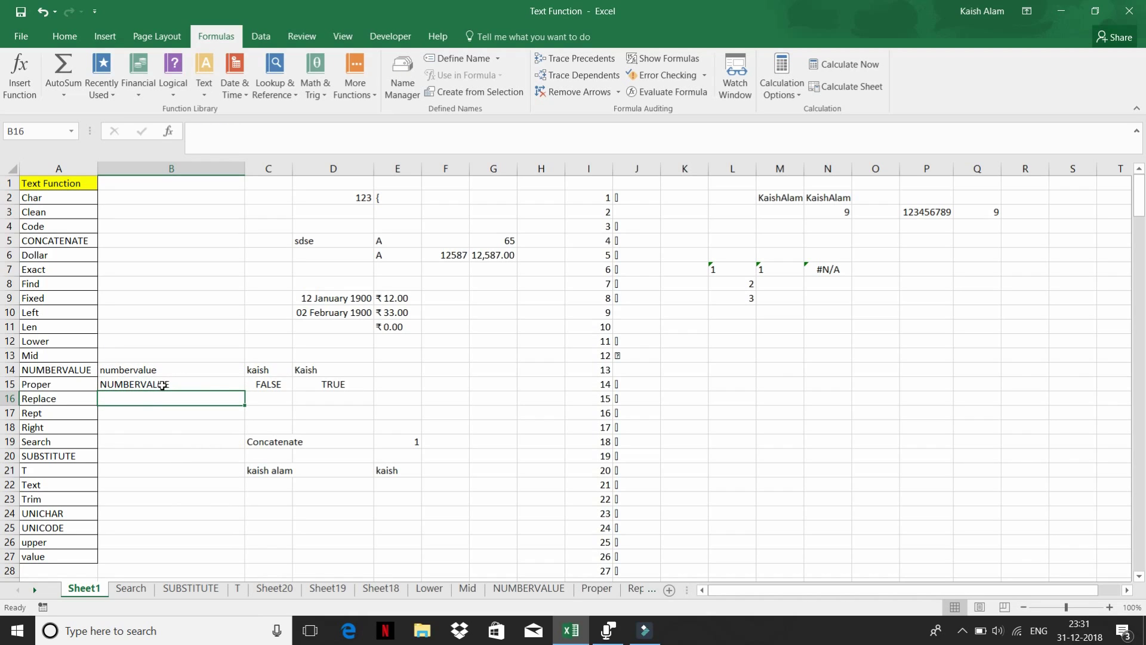
# - Enter =PROPER(B15) in B16 to show it in proper case
pyautogui.write('=')
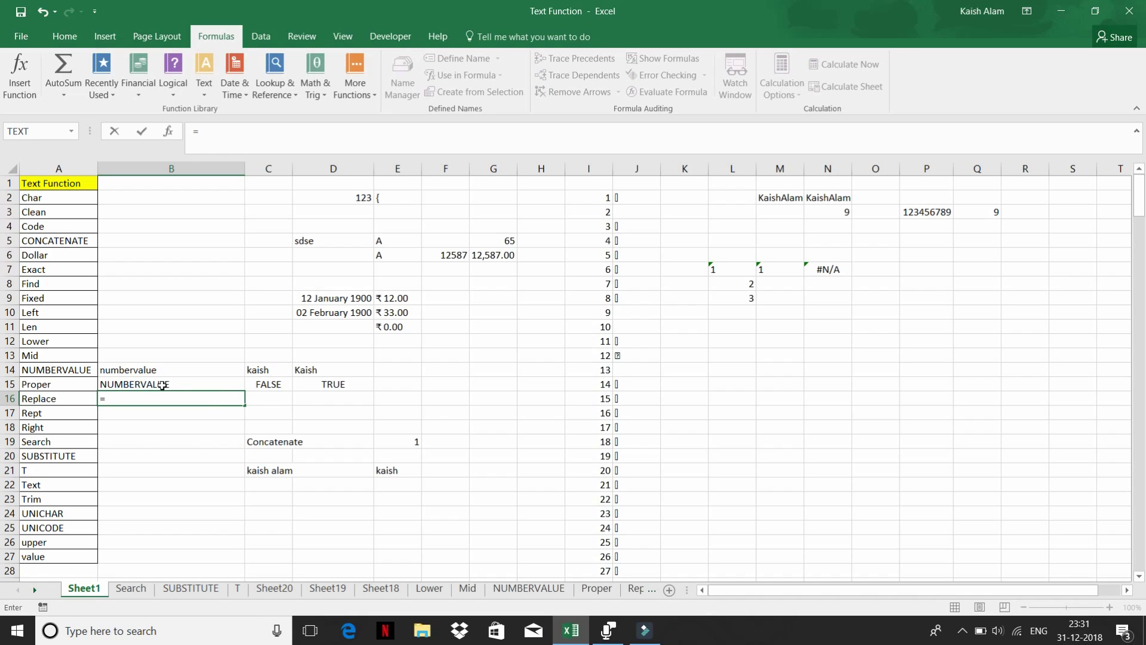
pyautogui.write('pro')
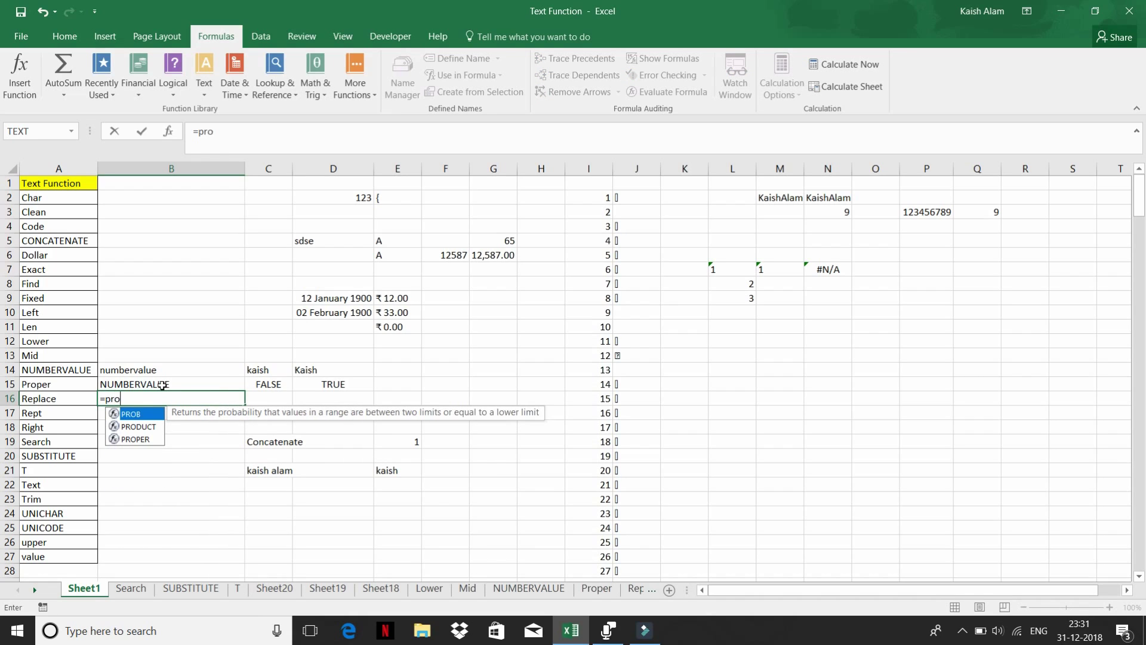
pyautogui.press('Down')
pyautogui.press('Down')
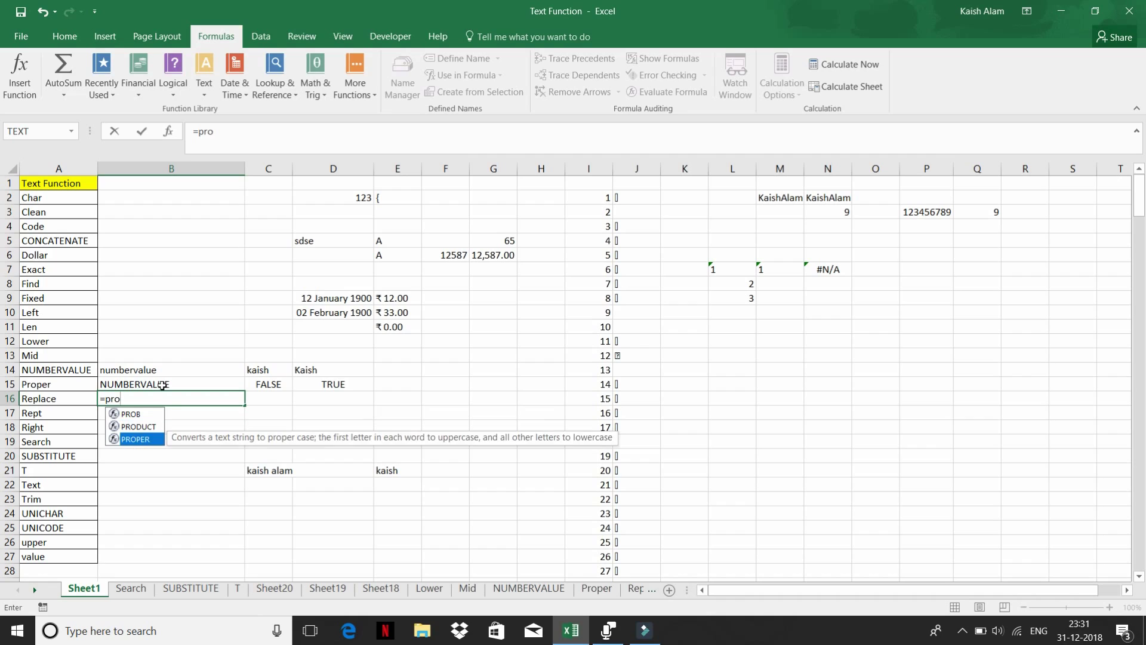
pyautogui.press('Tab')
pyautogui.click(163, 385)
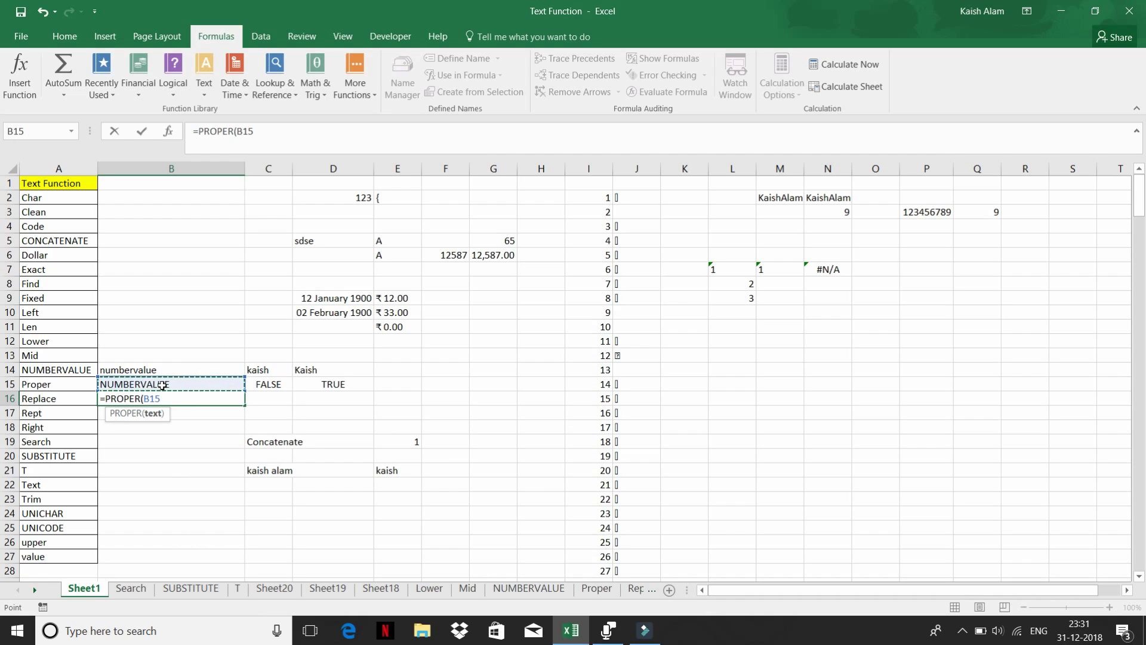
pyautogui.press('Return')
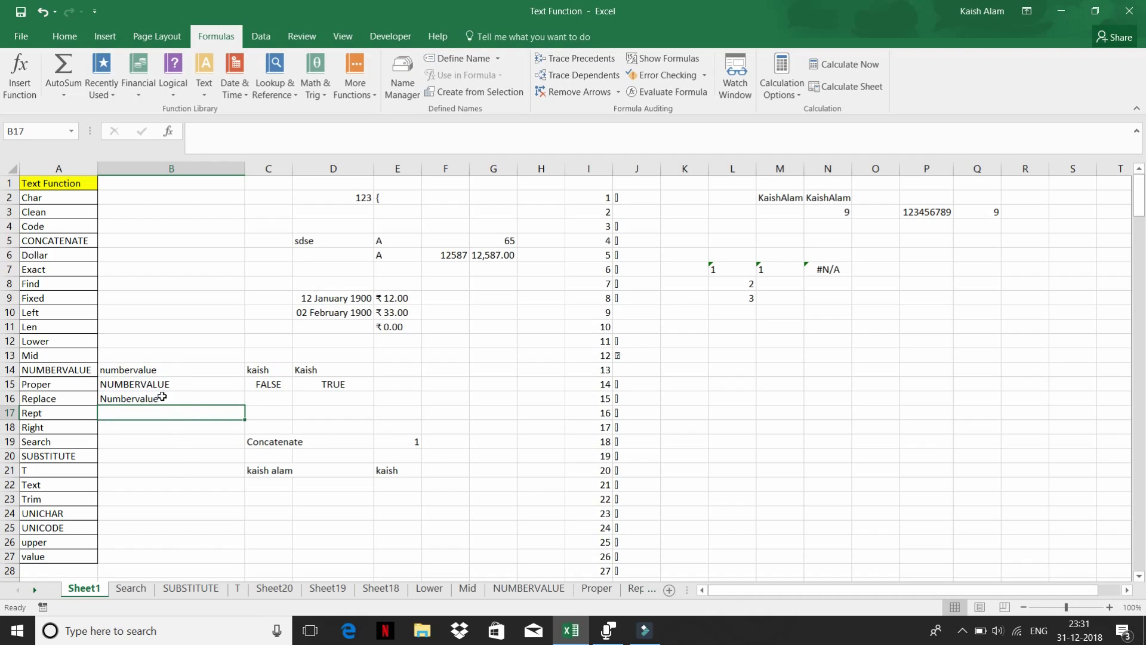
# - Type a sample full name in lowercase into F15
pyautogui.click(443, 378)
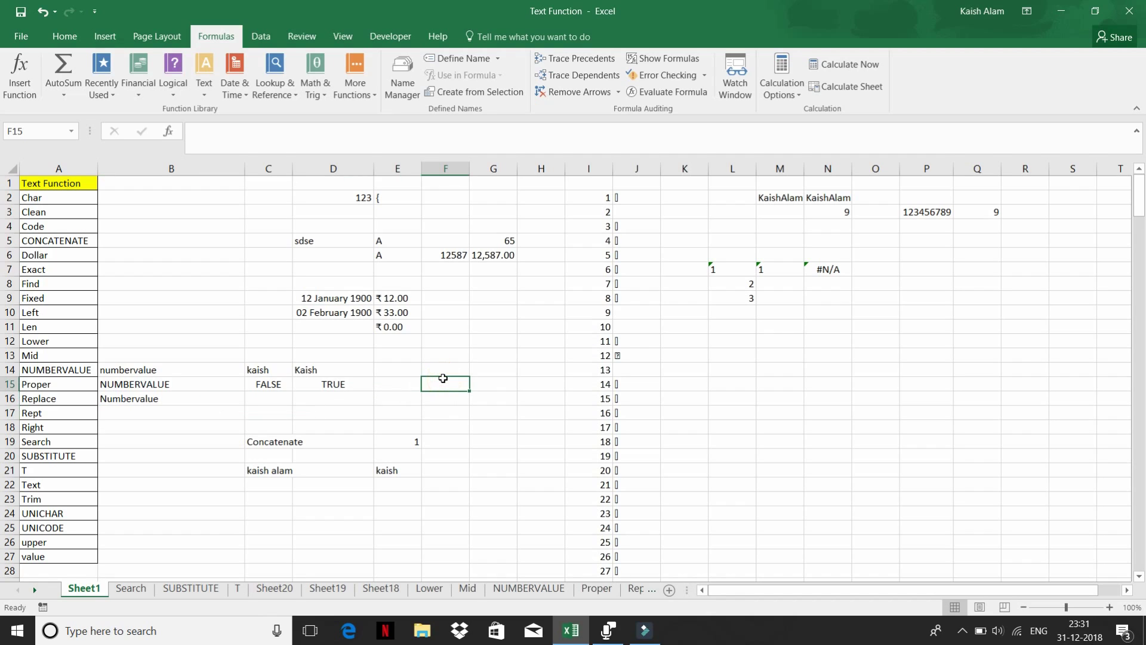
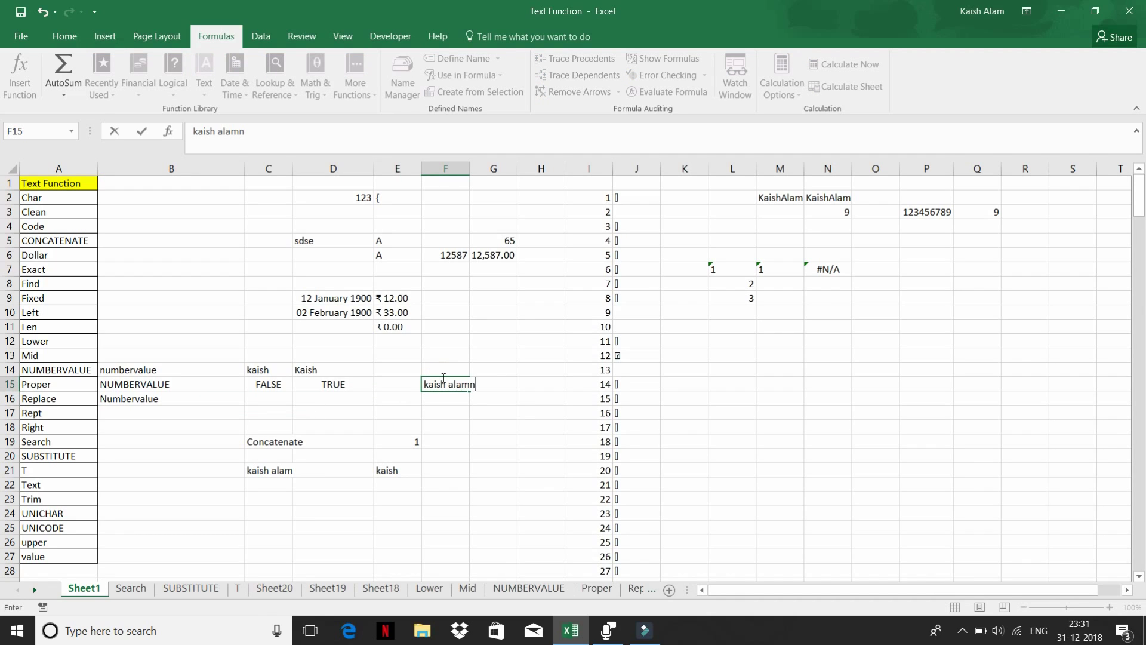
pyautogui.press('Return')
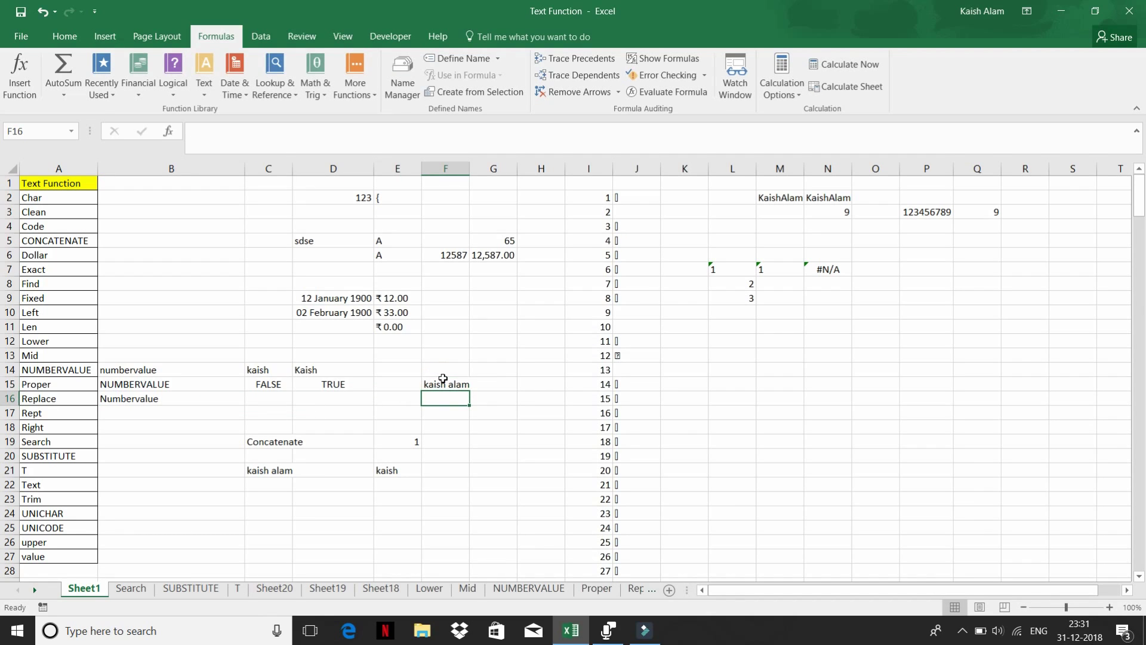
# - Enter =PROPER(F15) in F16 to capitalize the name, then compare both cells
pyautogui.write('=pr')
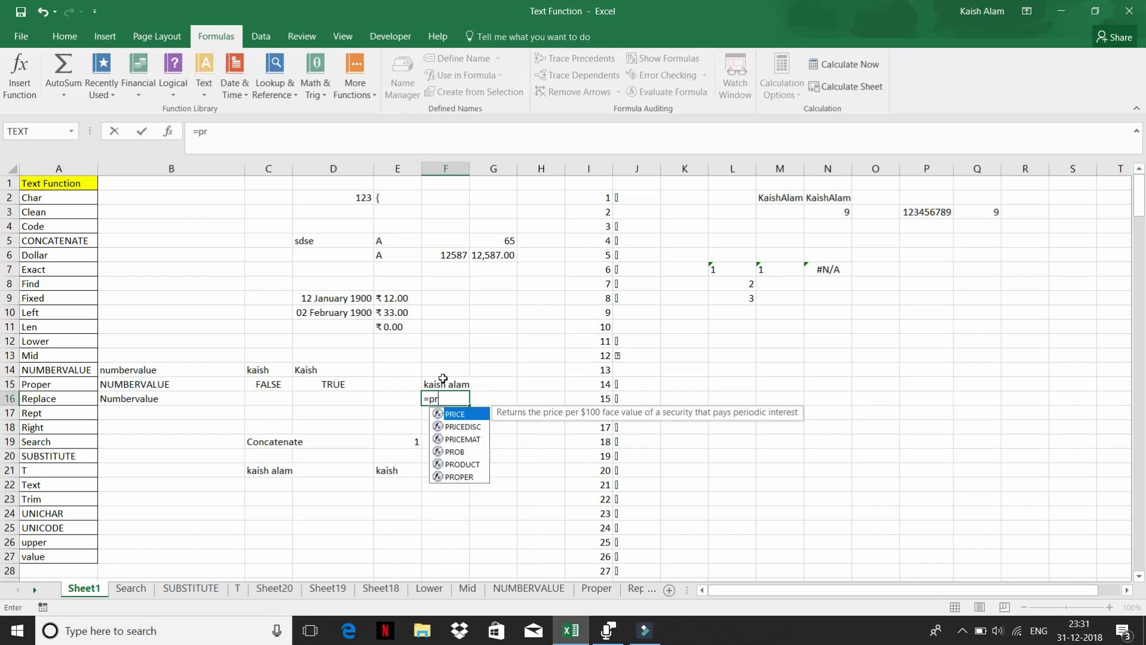
pyautogui.write('o')
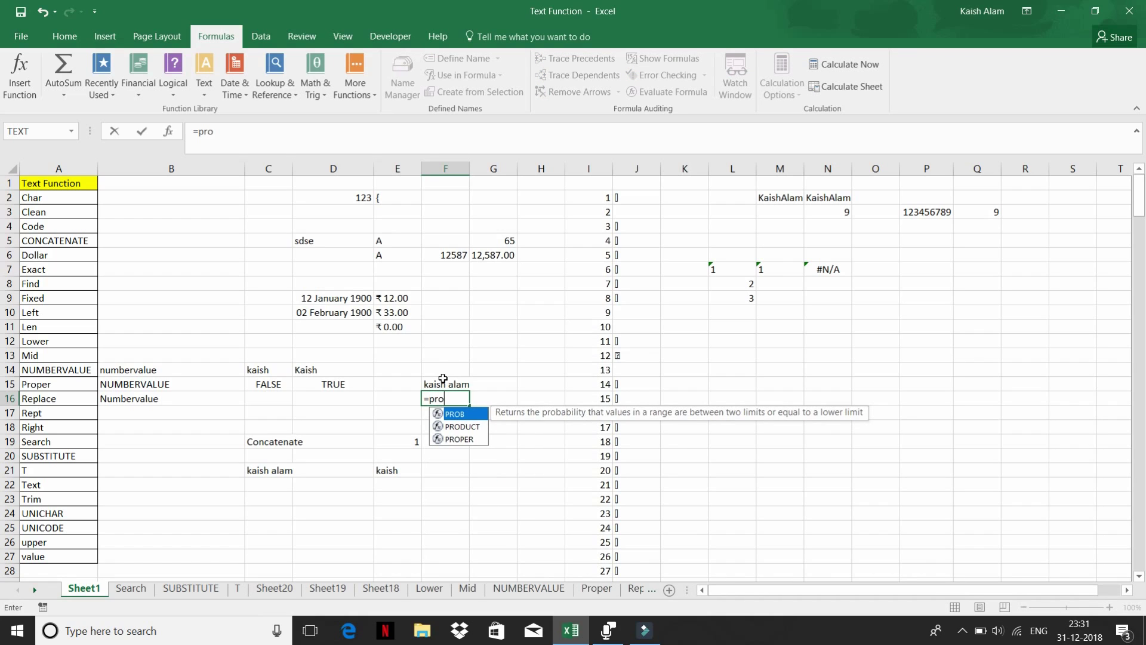
pyautogui.press('Down')
pyautogui.press('Down')
pyautogui.press('Tab')
pyautogui.click(443, 378)
pyautogui.press('Return')
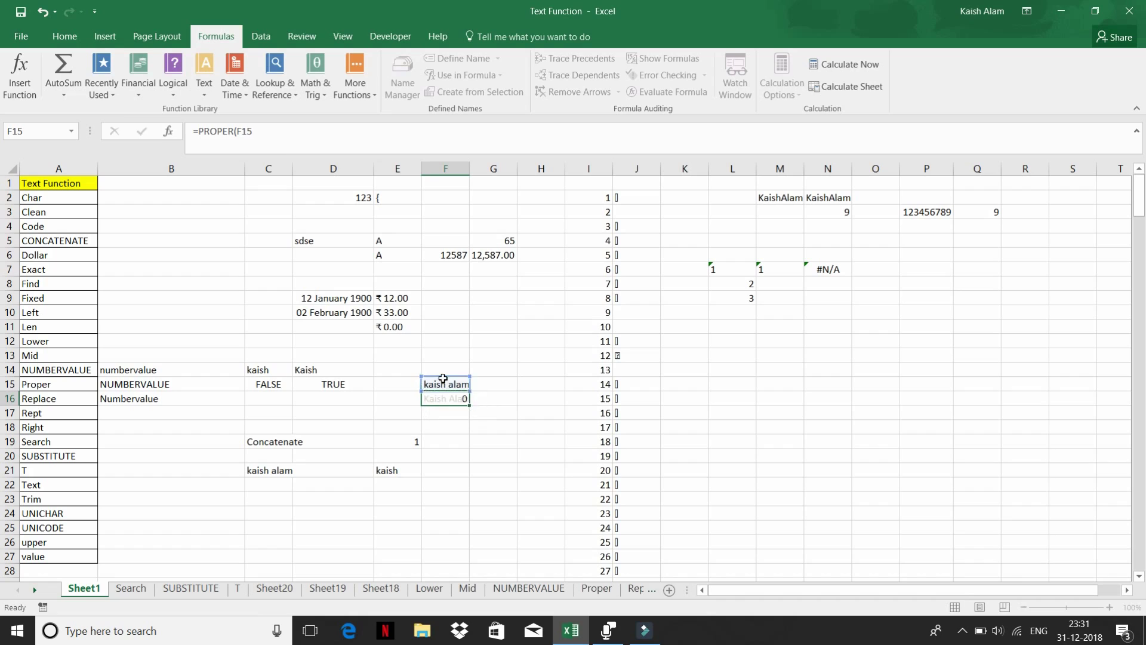
pyautogui.click(435, 399)
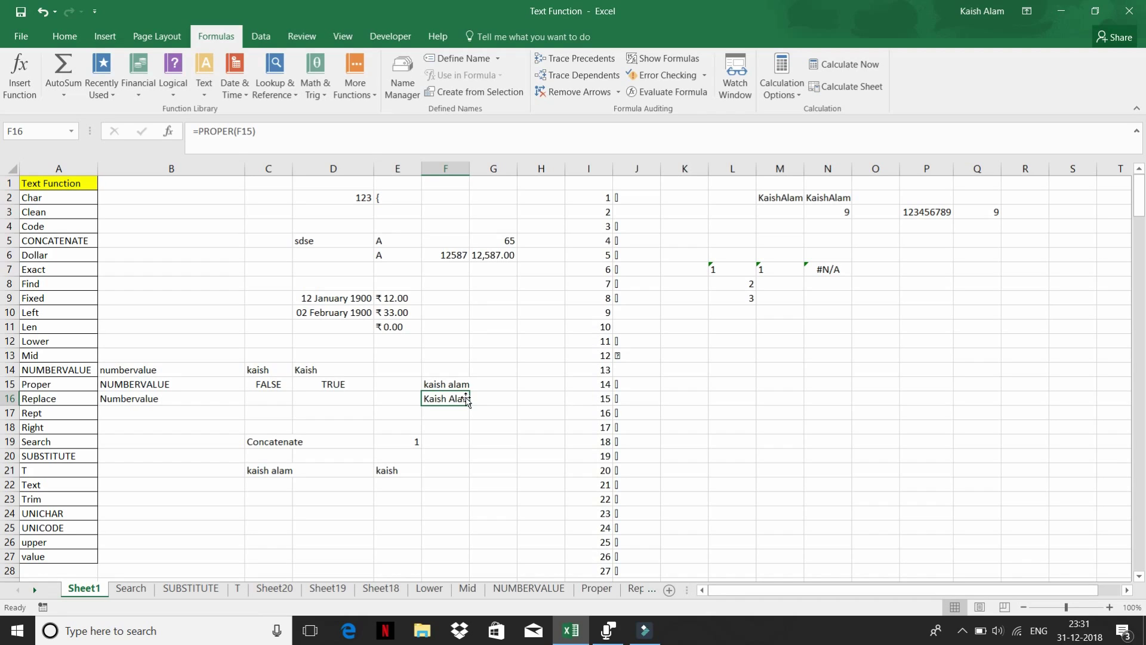
pyautogui.click(445, 380)
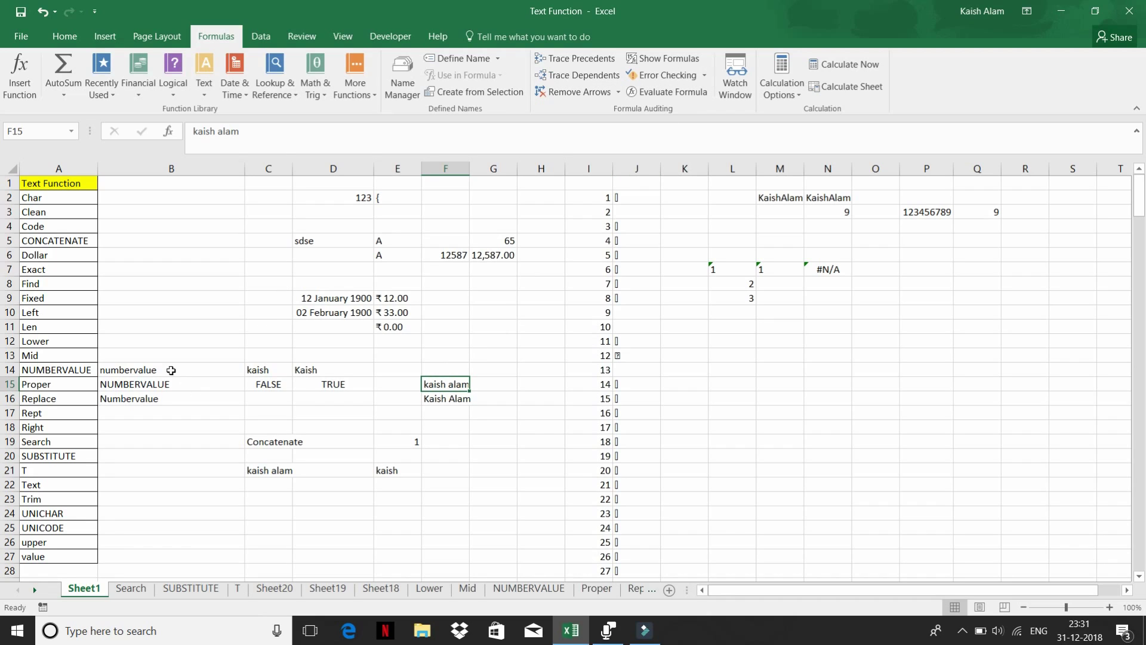
pyautogui.click(133, 370)
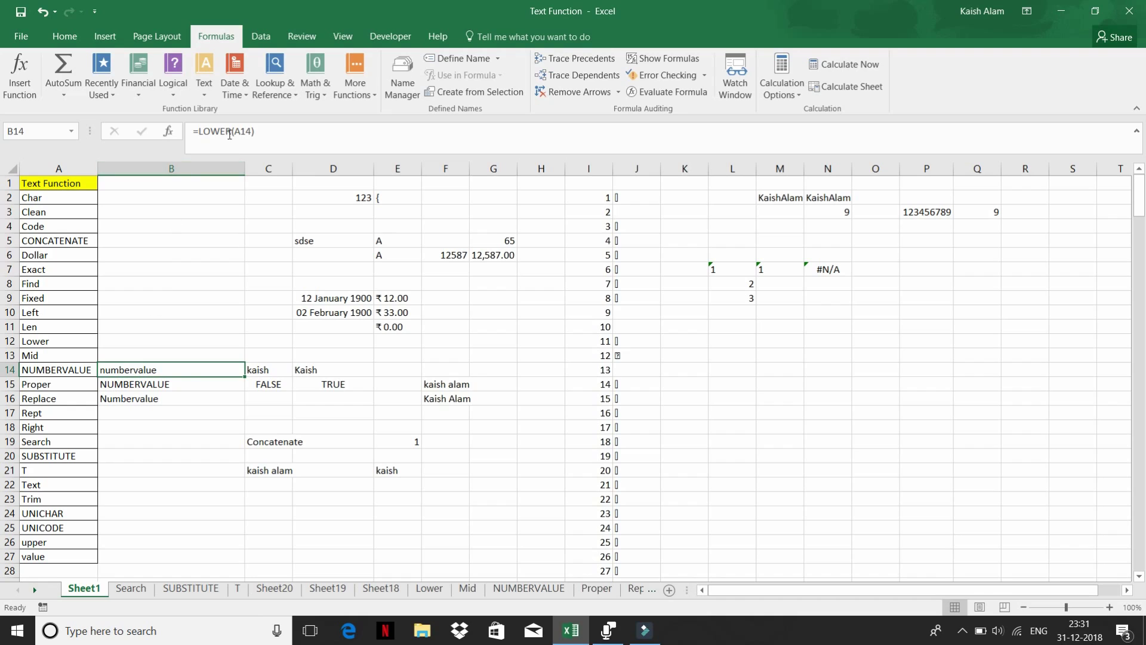
pyautogui.click(145, 391)
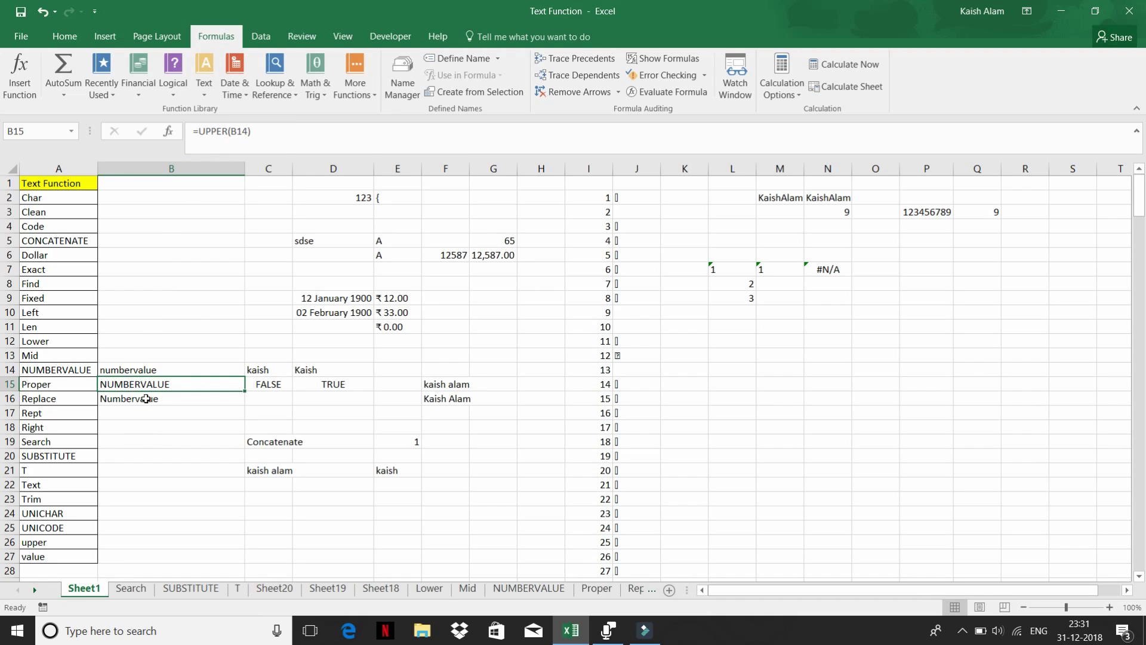
pyautogui.click(147, 398)
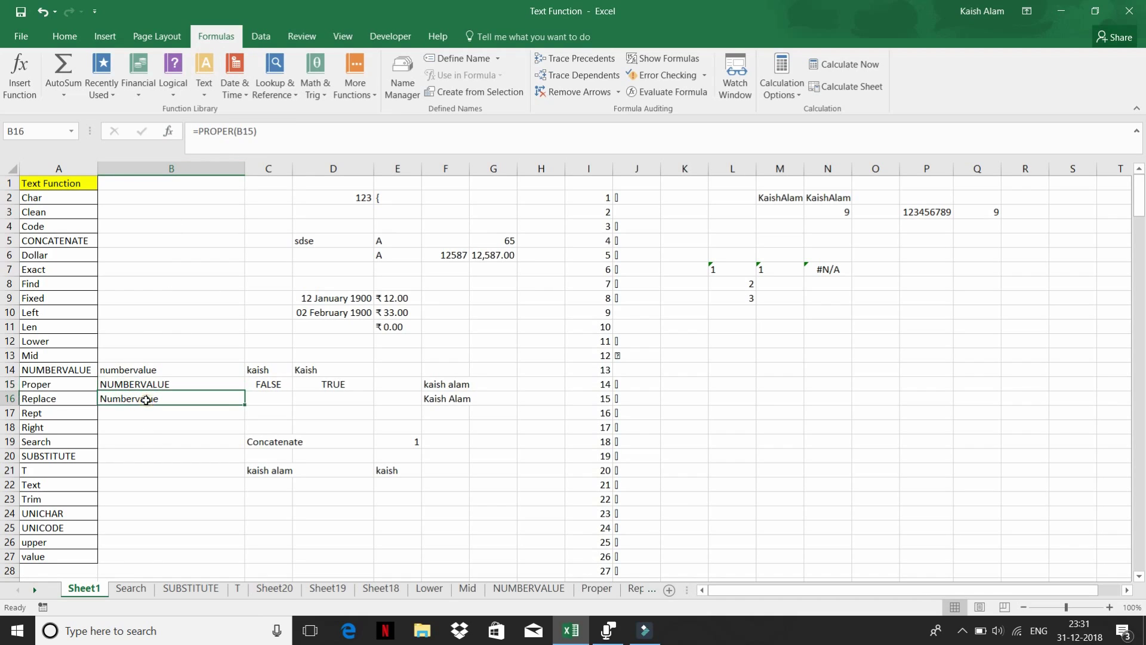
pyautogui.click(205, 89)
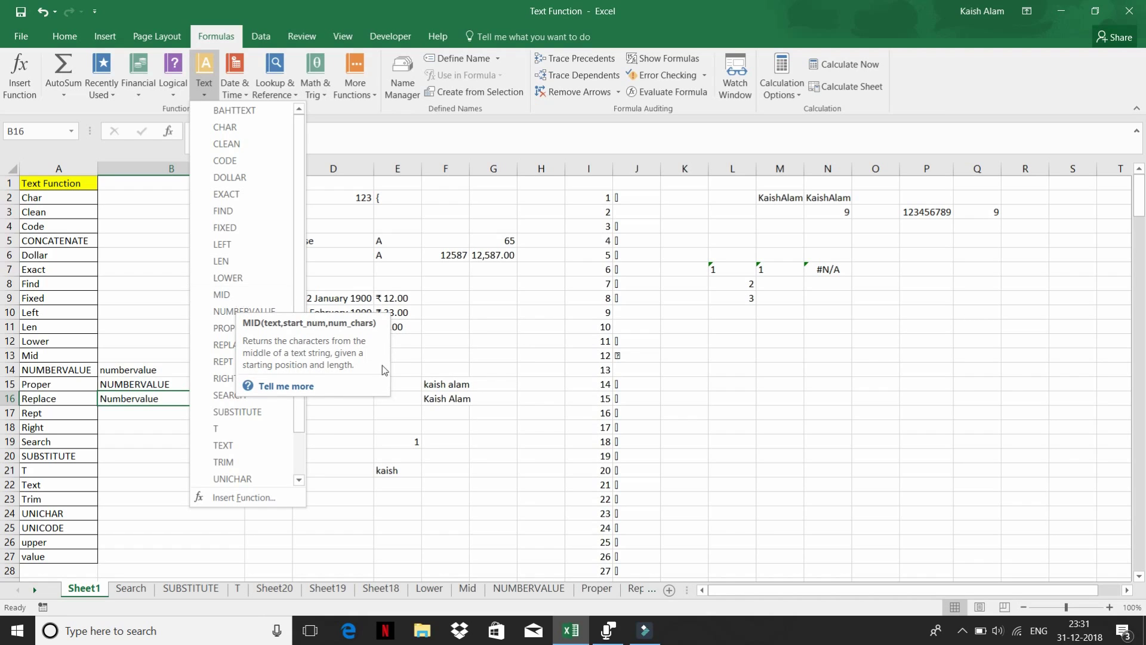
pyautogui.click(419, 373)
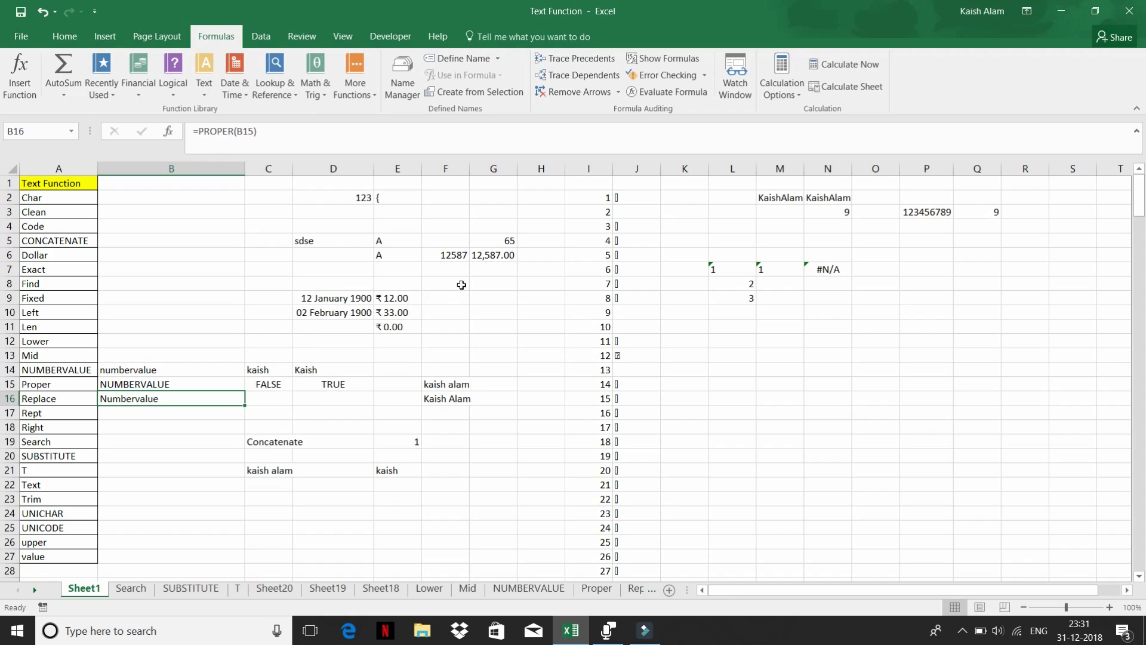
pyautogui.click(334, 381)
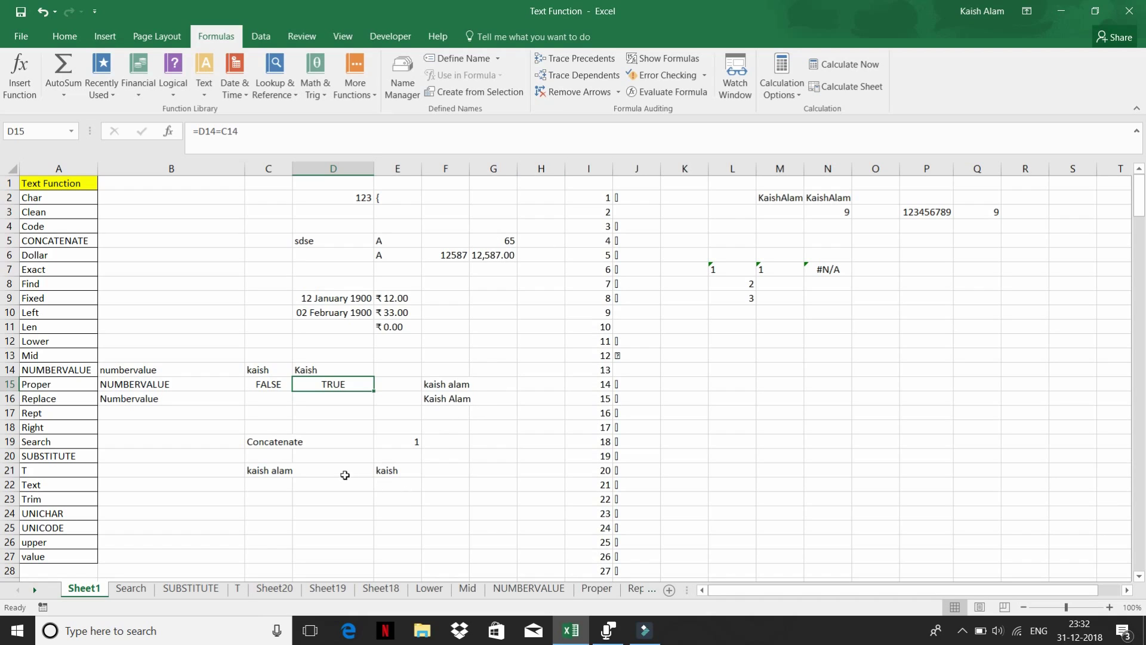
pyautogui.click(259, 471)
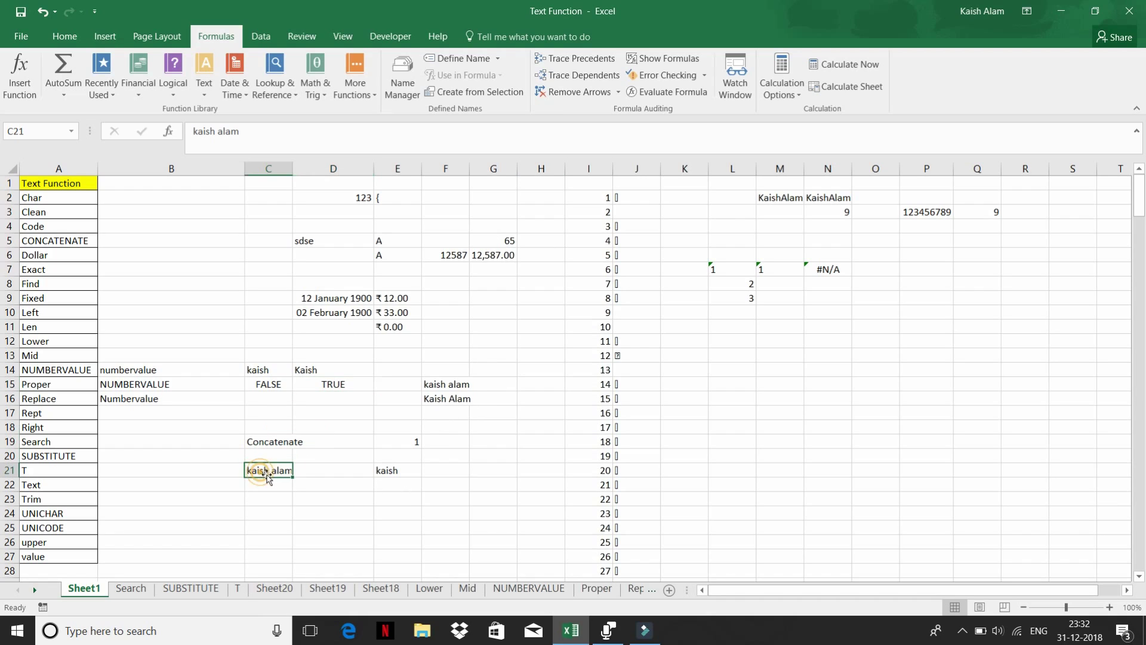
pyautogui.click(391, 471)
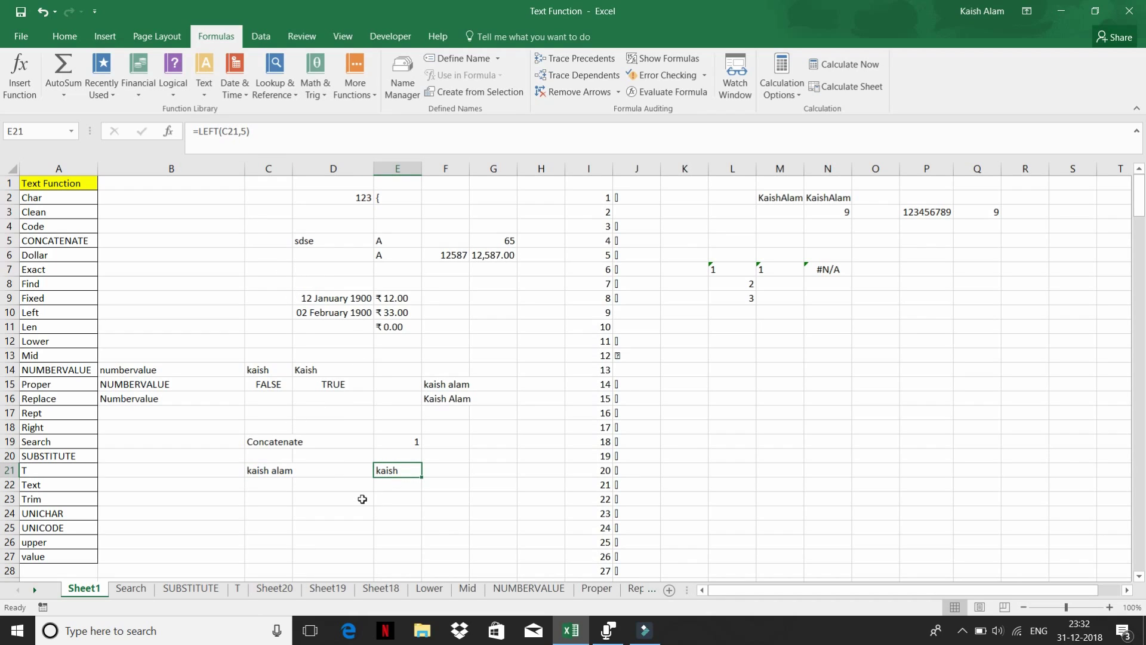
pyautogui.click(308, 482)
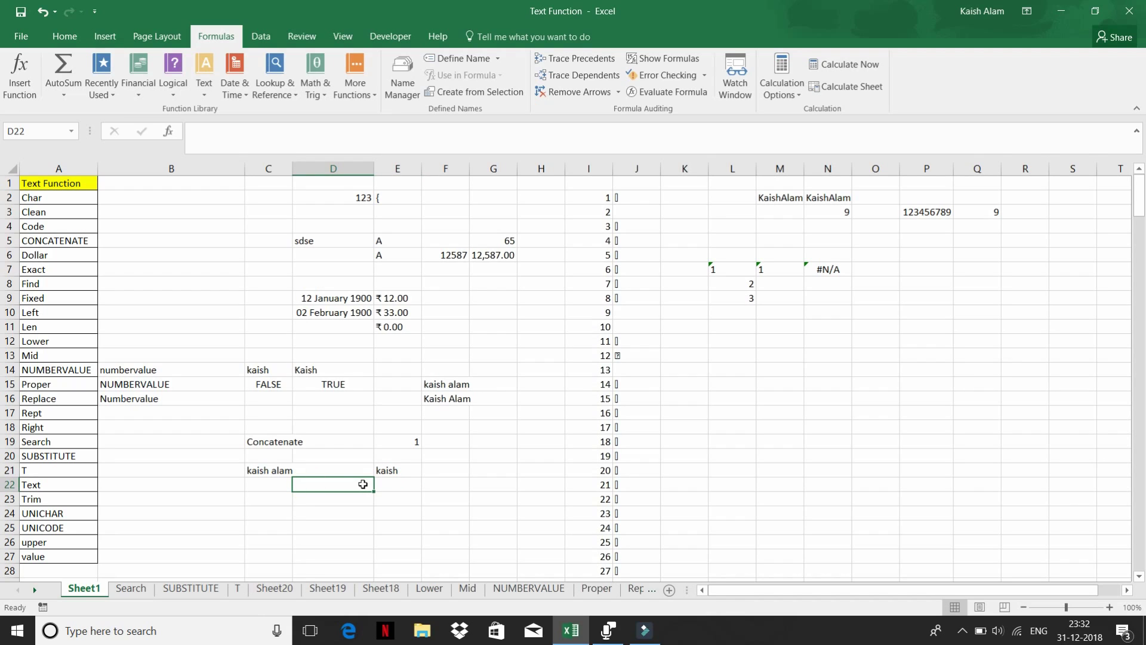
# - Enter =MID(C21,7,4) in D22 to extract the four-letter surname from C21
pyautogui.write('=')
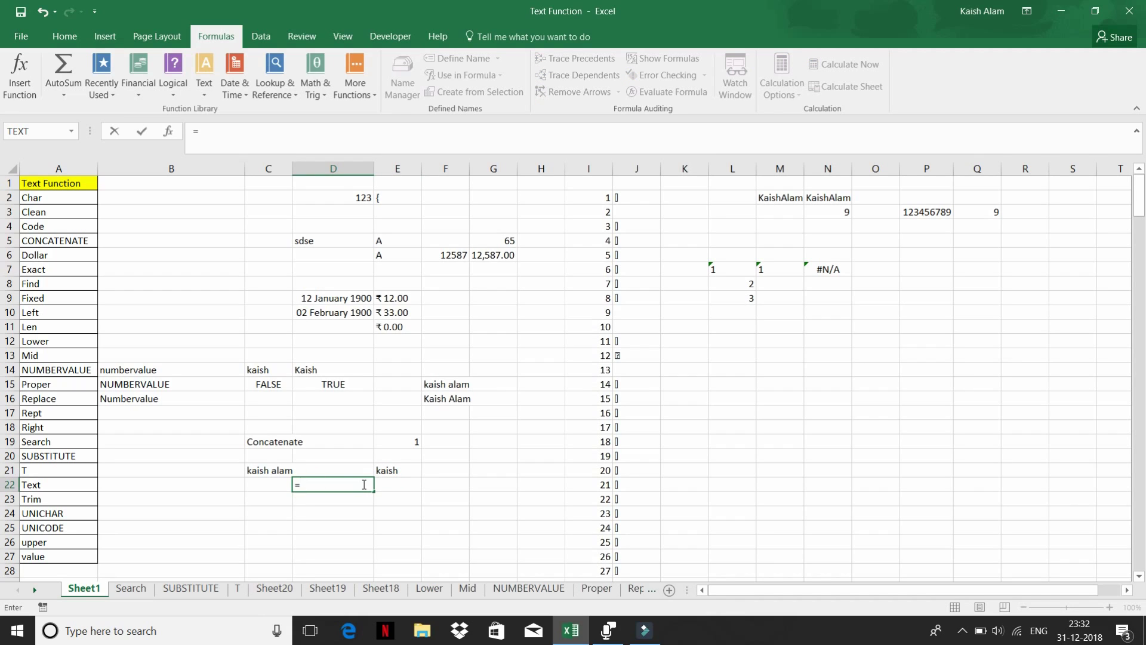
pyautogui.write('mid(')
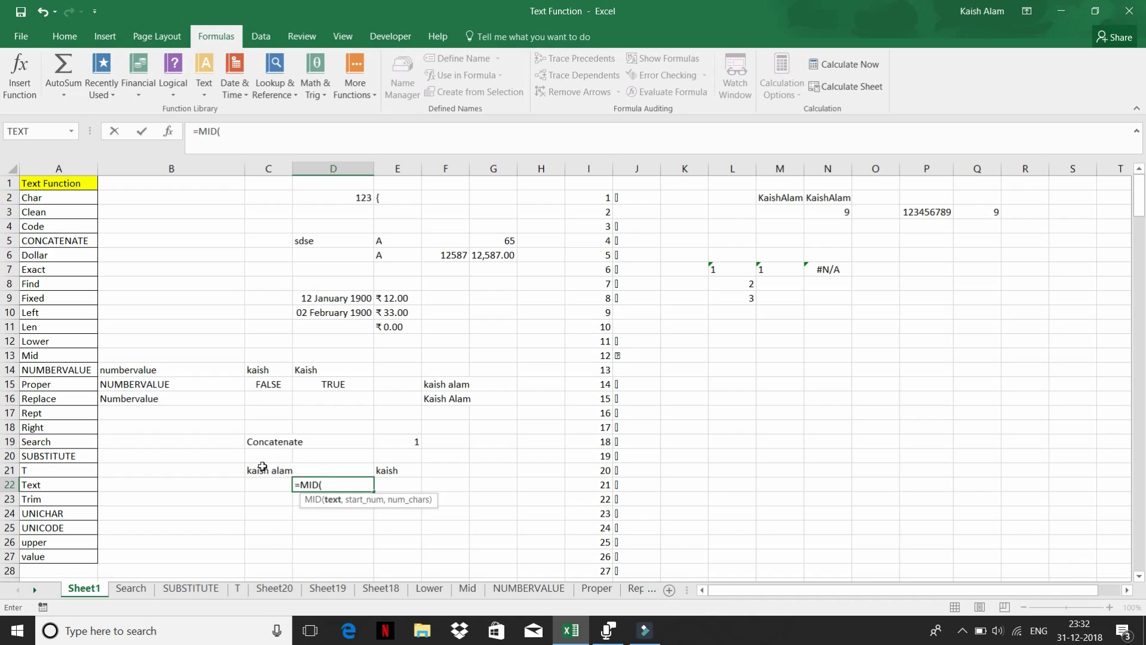
pyautogui.click(263, 466)
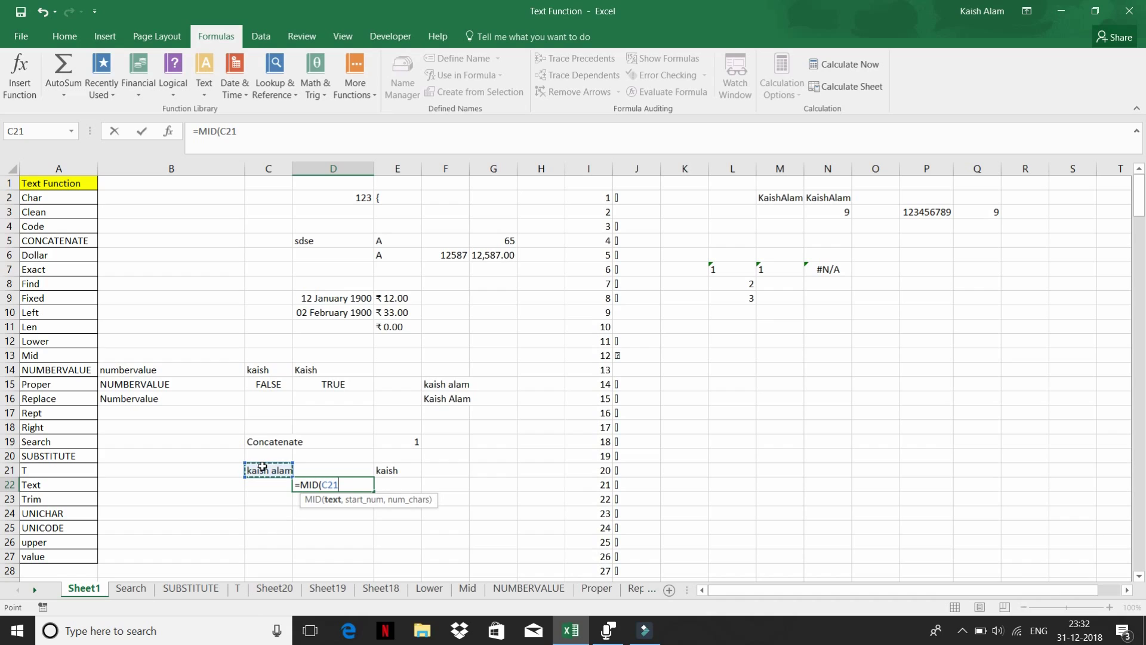
pyautogui.write(',')
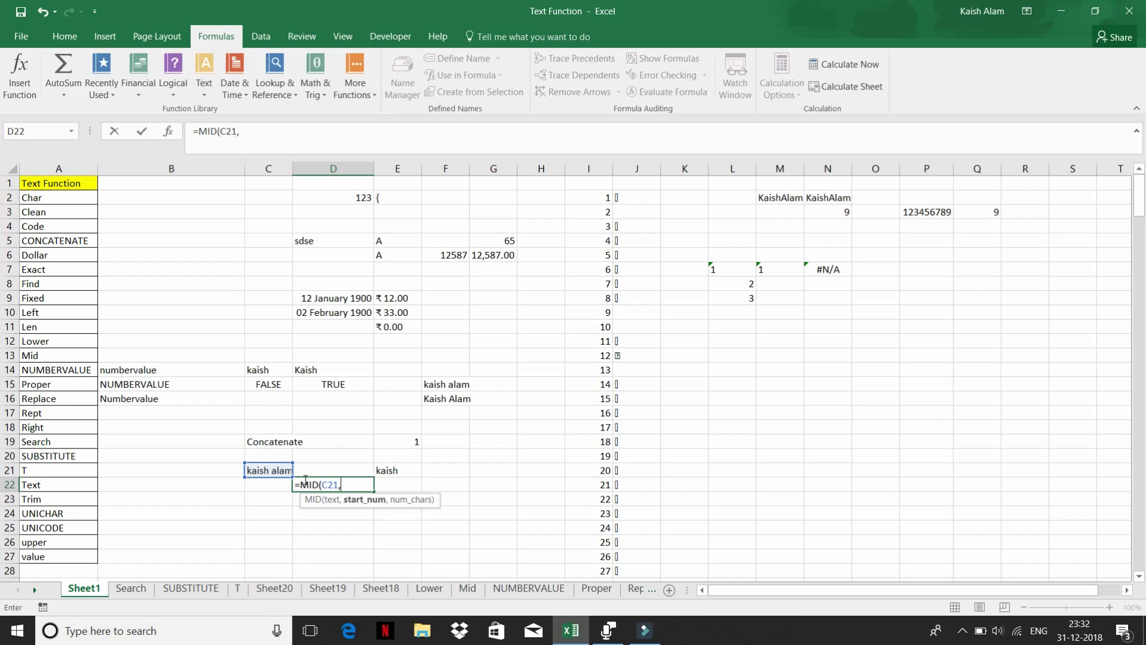
pyautogui.write('7,')
pyautogui.write('4')
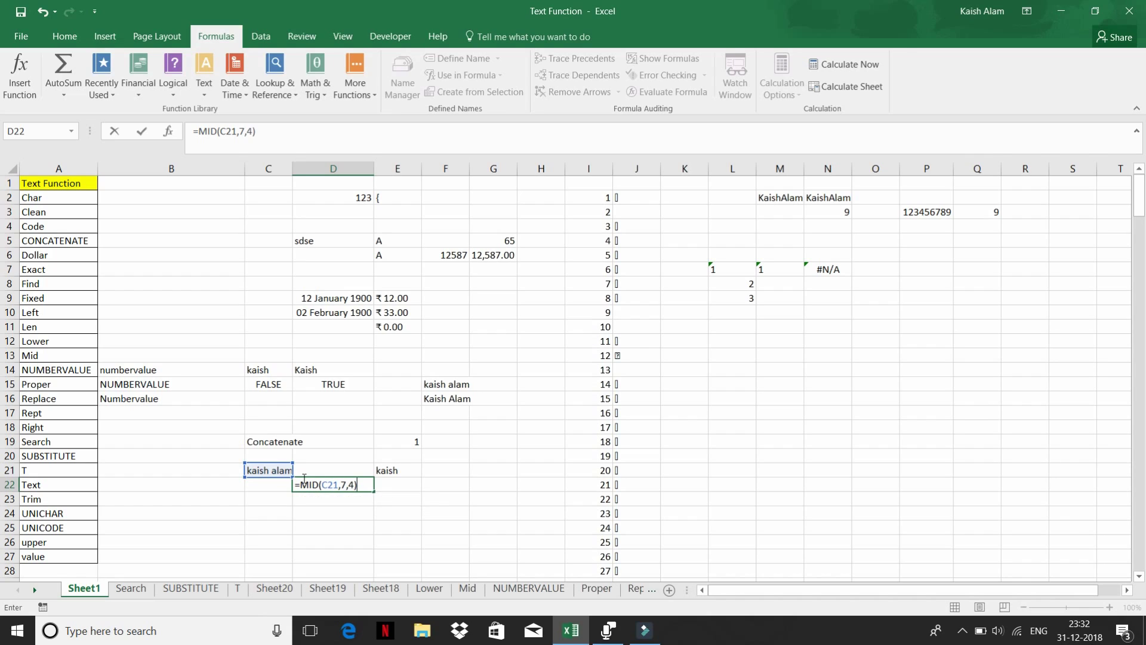
pyautogui.press('Return')
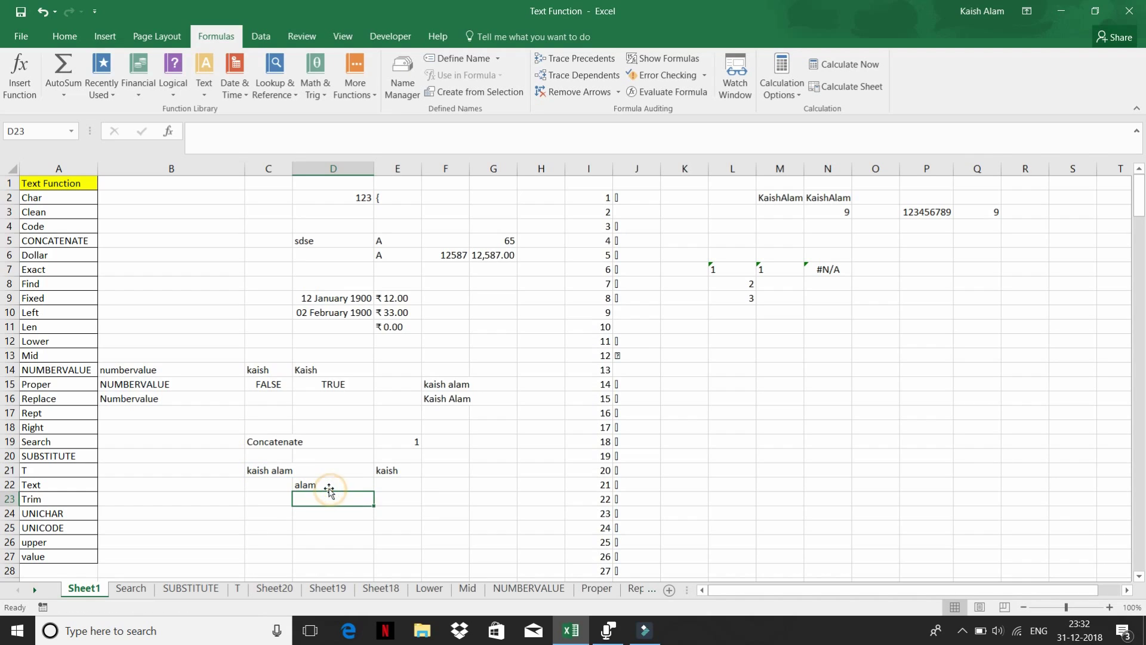
pyautogui.click(313, 482)
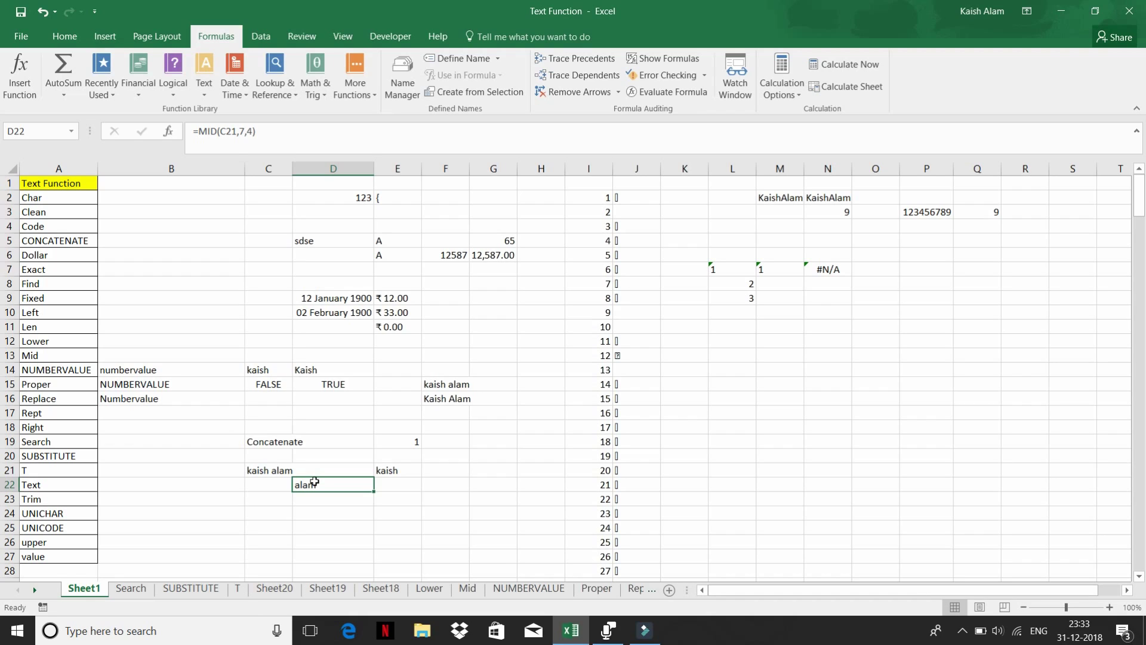
# - Browse the Text function list, then start typing '35 over K13's CLEAN formula
pyautogui.click(206, 92)
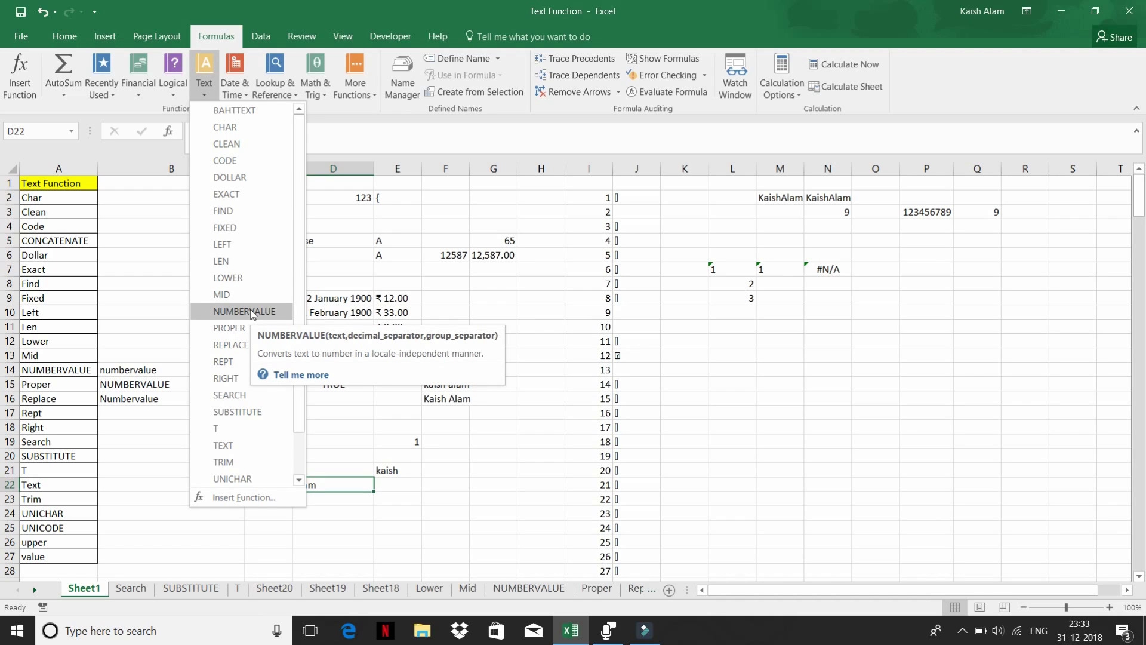
pyautogui.click(726, 341)
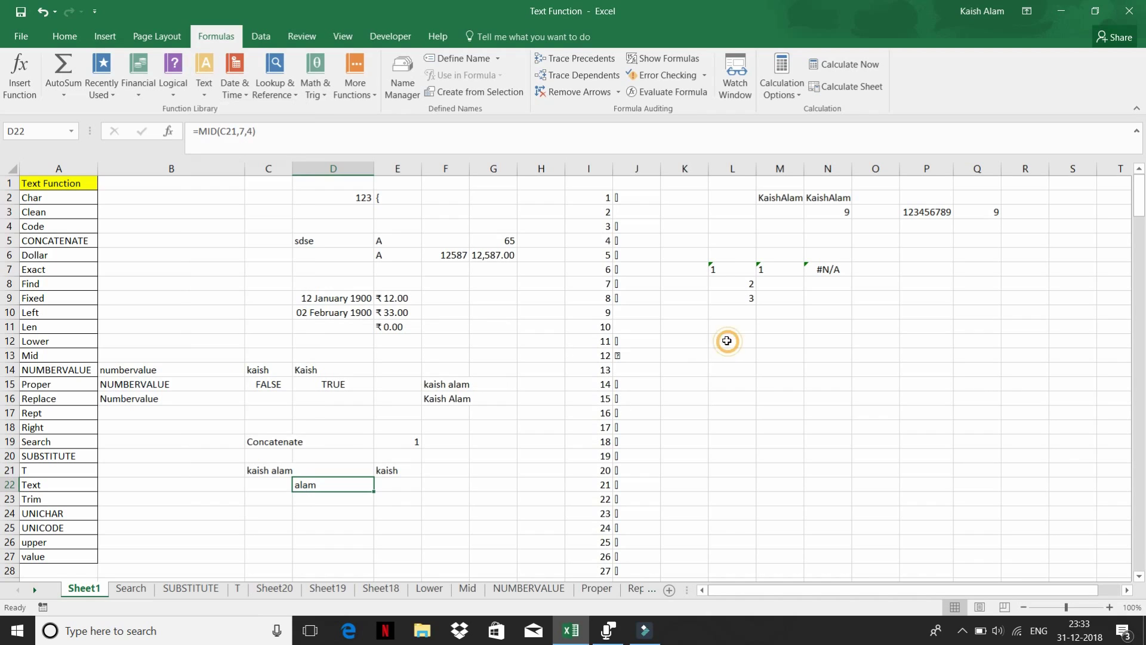
pyautogui.click(707, 352)
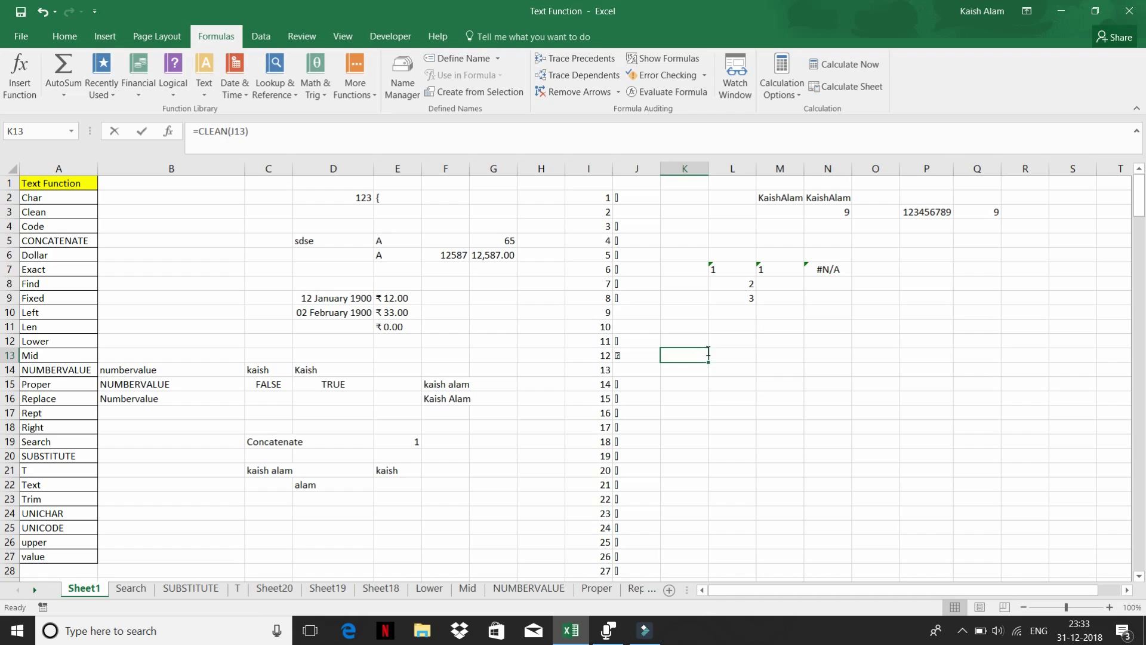
pyautogui.write("'35")
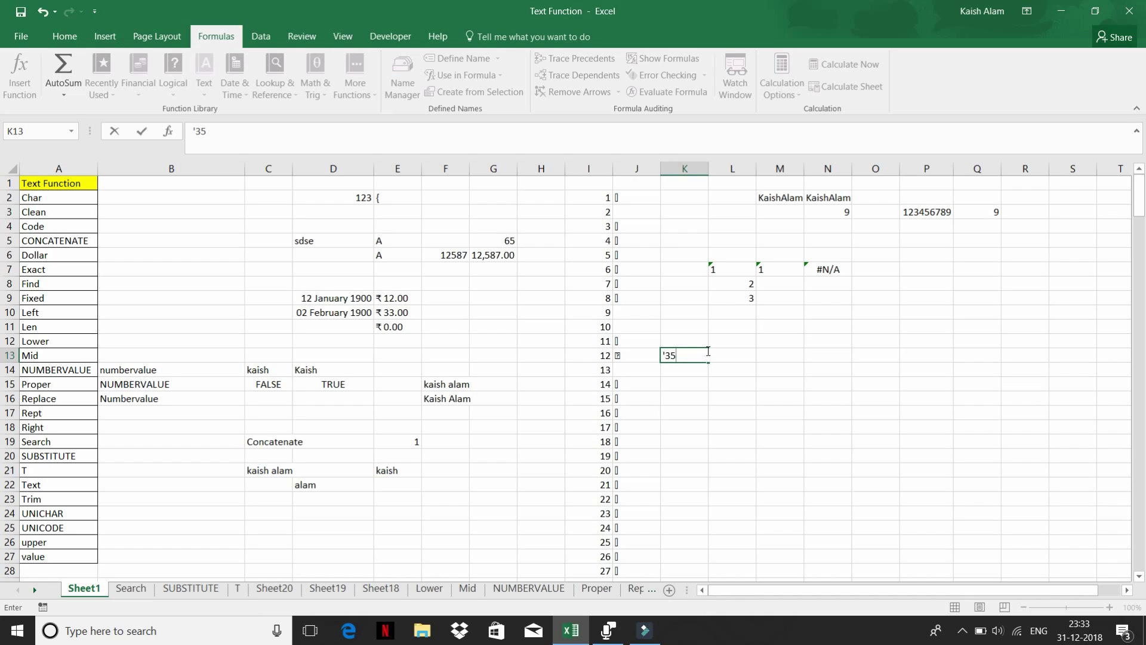
# - Finish K13's entry as the text '35%
pyautogui.write('55')
pyautogui.press('BackSpace')
pyautogui.press('BackSpace')
pyautogui.write('%')
pyautogui.press('Return')
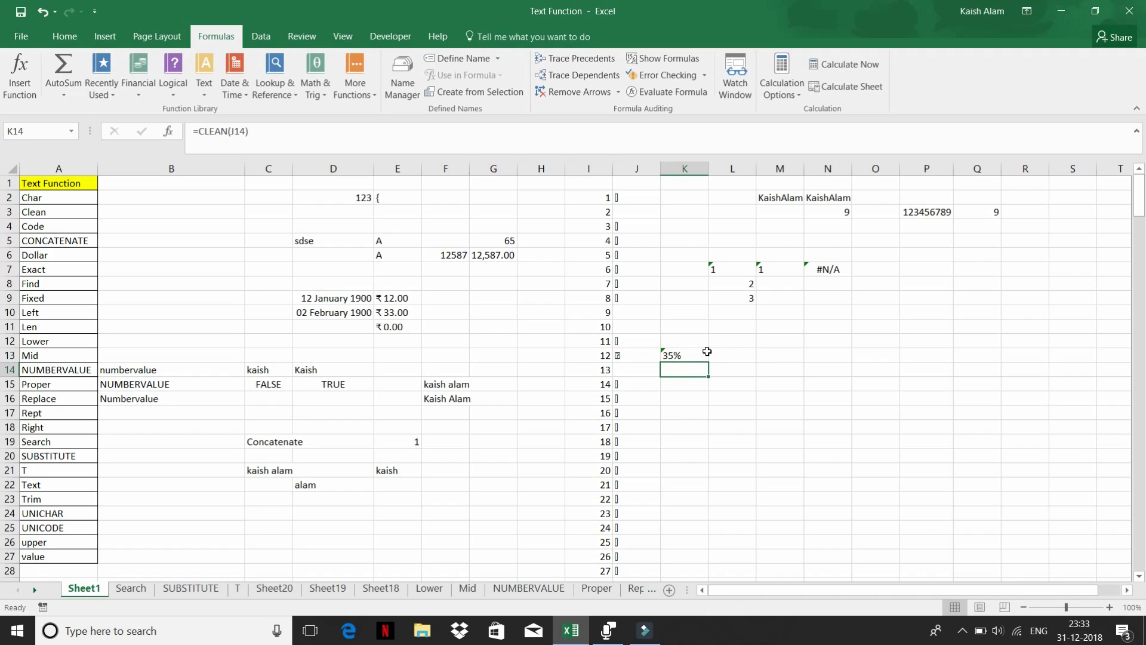
pyautogui.click(704, 355)
# - Enter 35% as a real percentage in L13 beside it
pyautogui.press('Right')
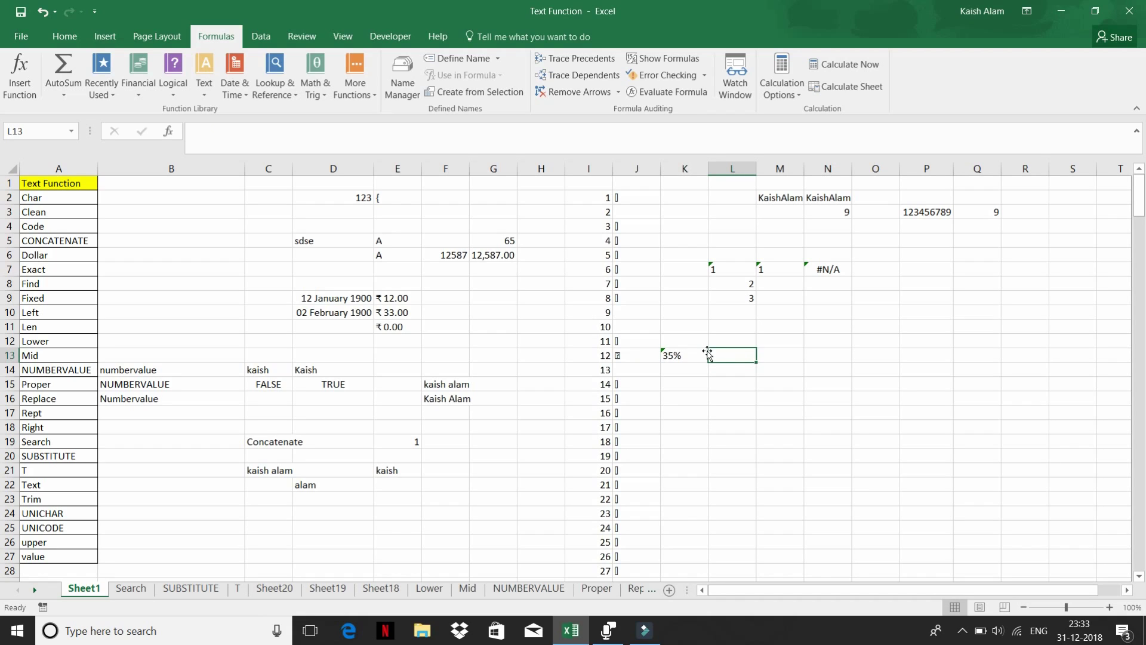
pyautogui.write('35')
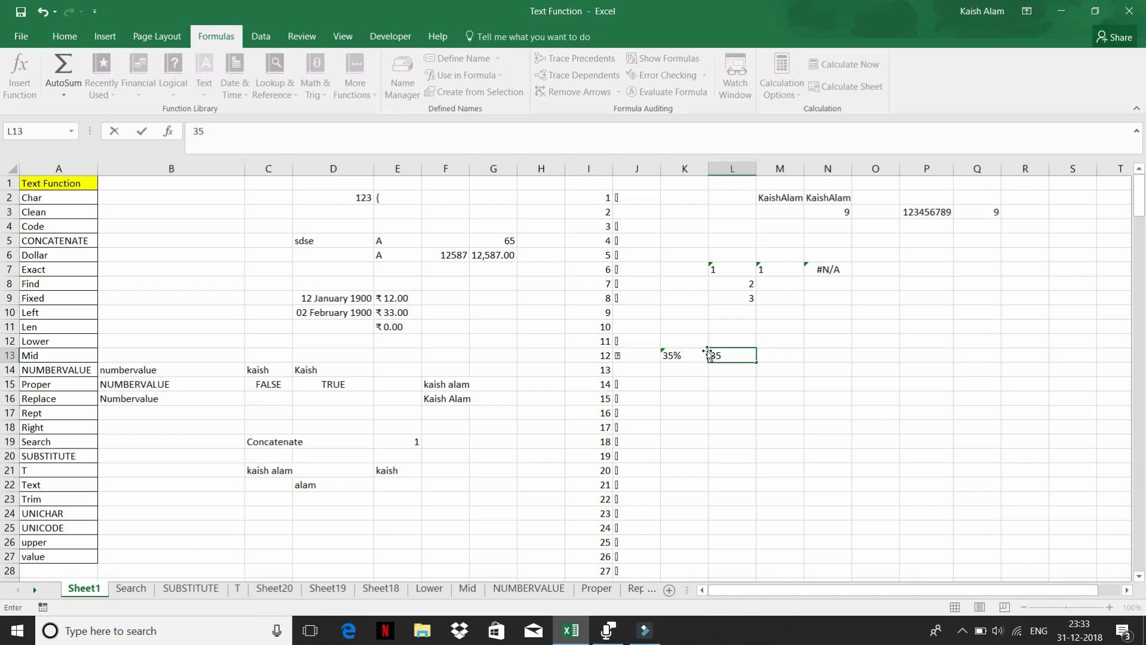
pyautogui.write('%')
pyautogui.press('Return')
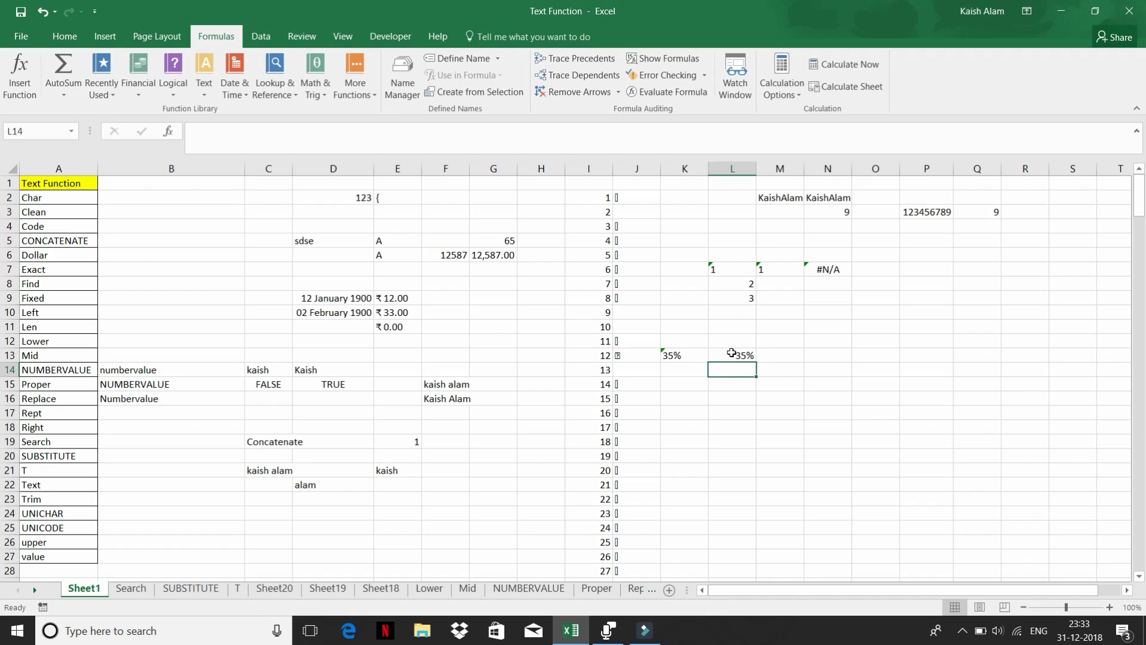
pyautogui.click(743, 353)
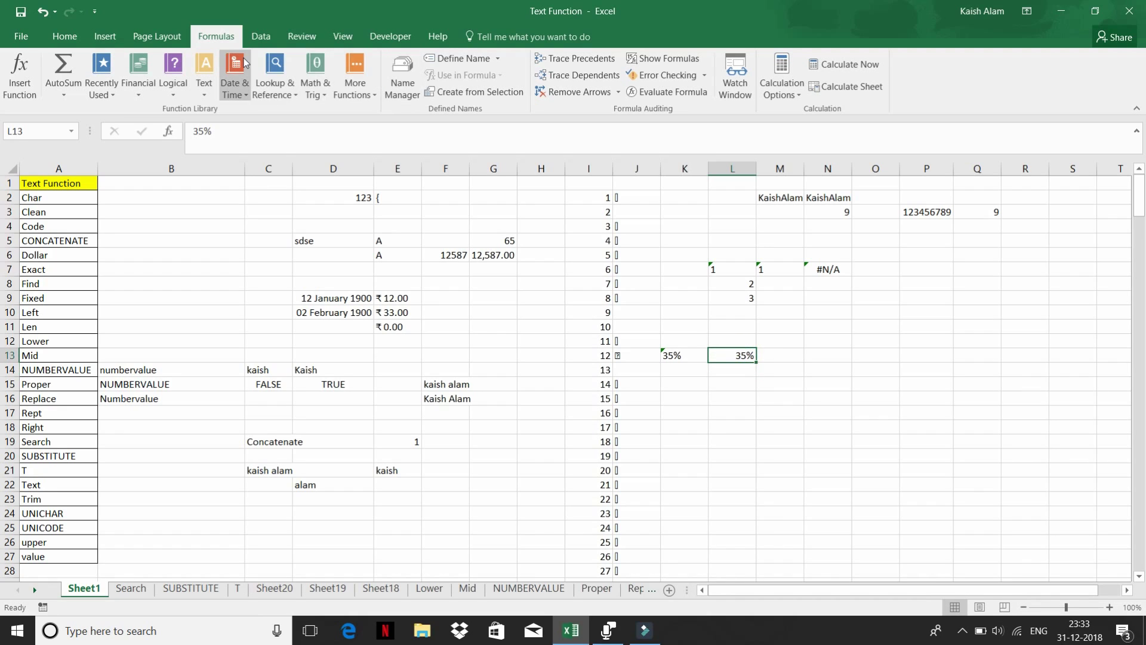
pyautogui.click(65, 36)
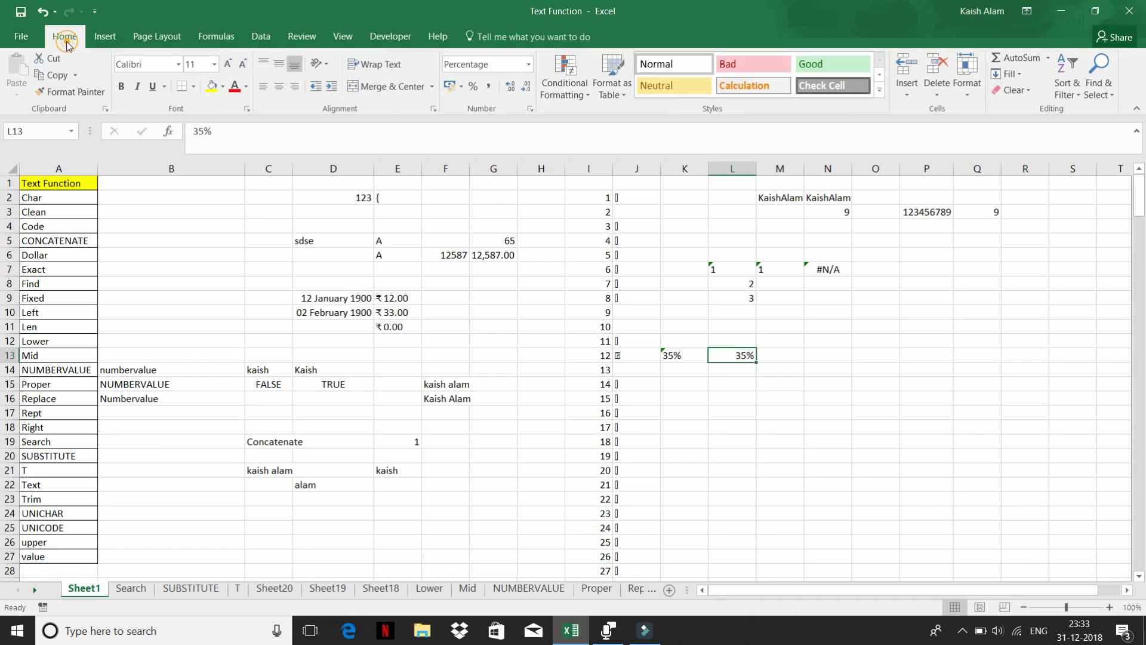
# - Change L13's number format to General so it shows 0.35
pyautogui.click(527, 65)
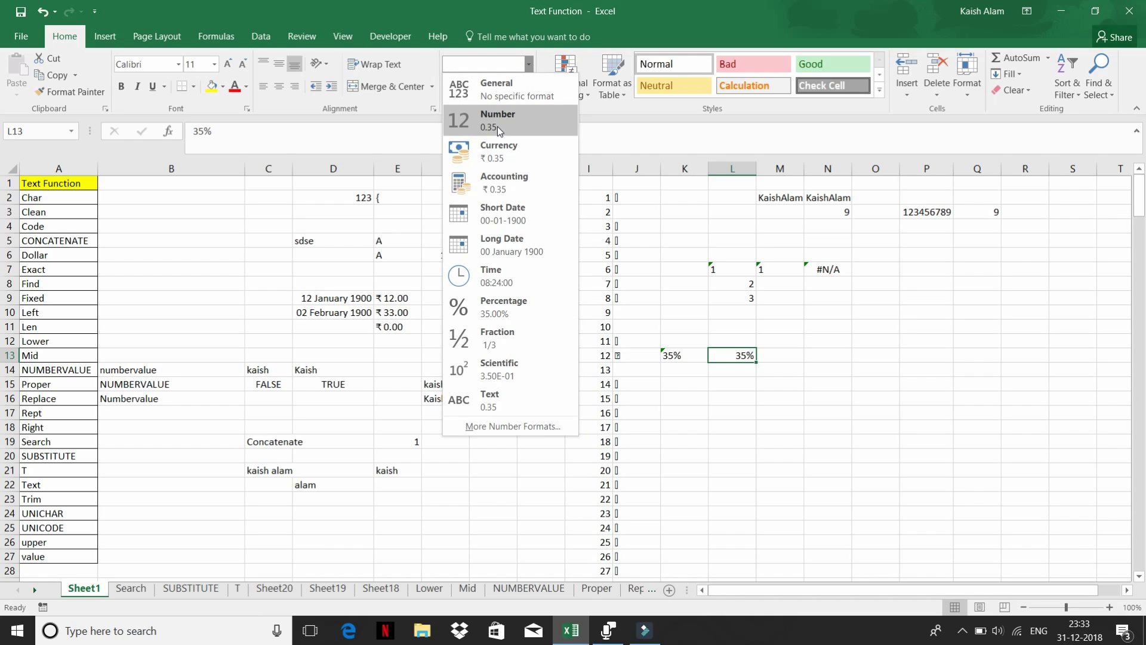
pyautogui.click(505, 96)
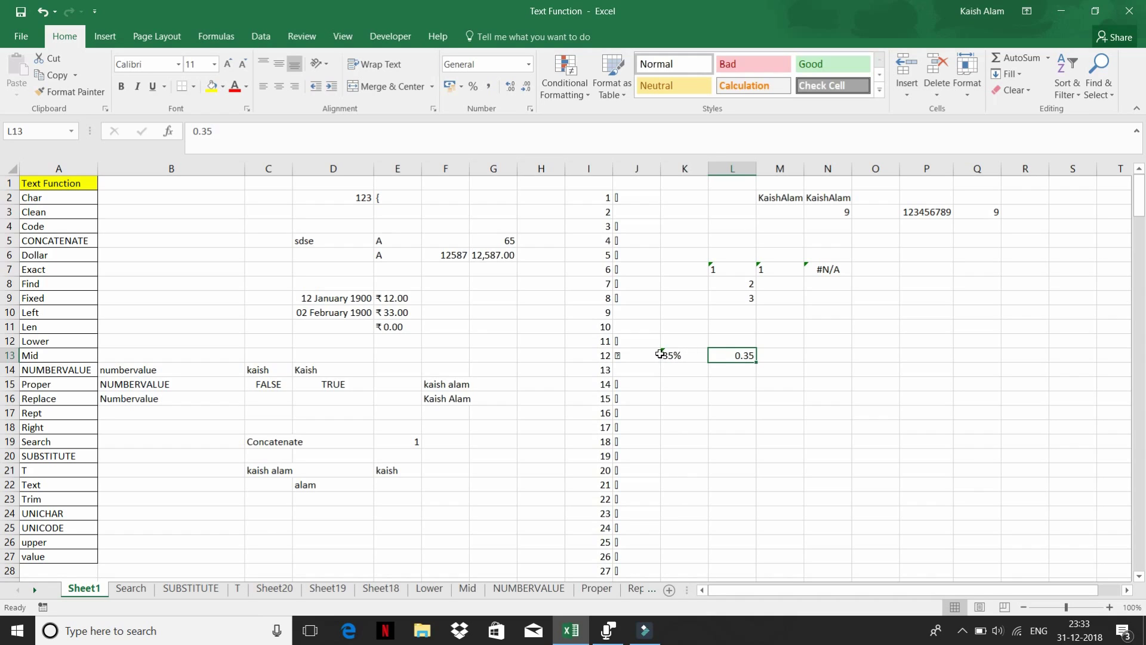
pyautogui.click(671, 354)
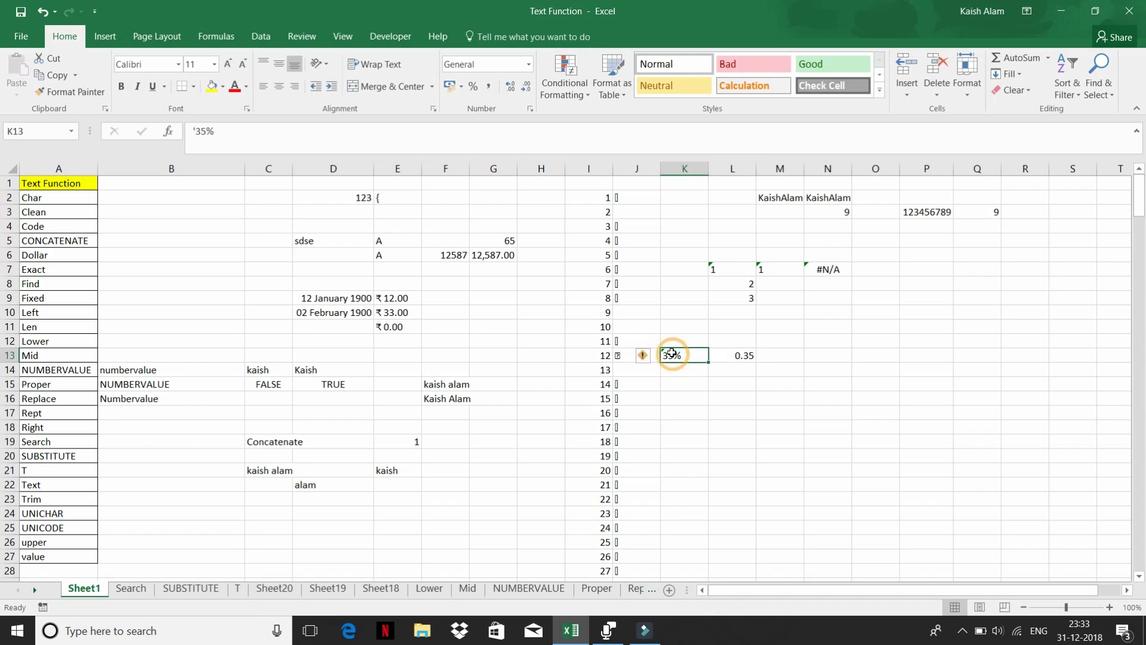
pyautogui.click(742, 355)
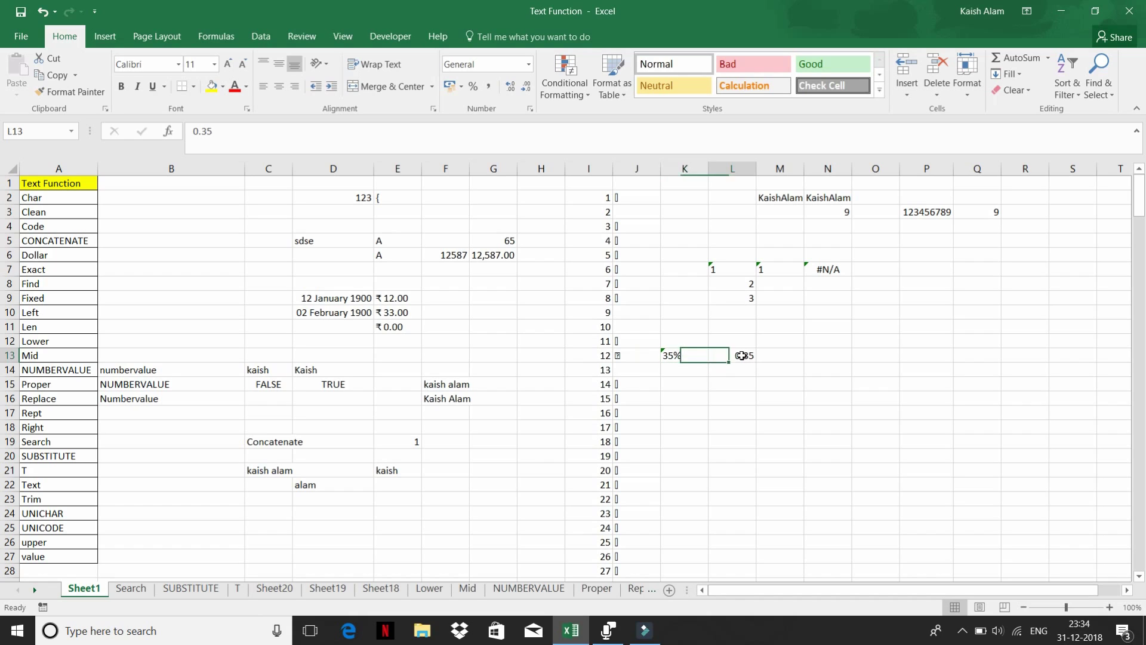
# - Enter =NUMBERVALUE(K13) in L13 to convert the text 35% into 0.35
pyautogui.write('=')
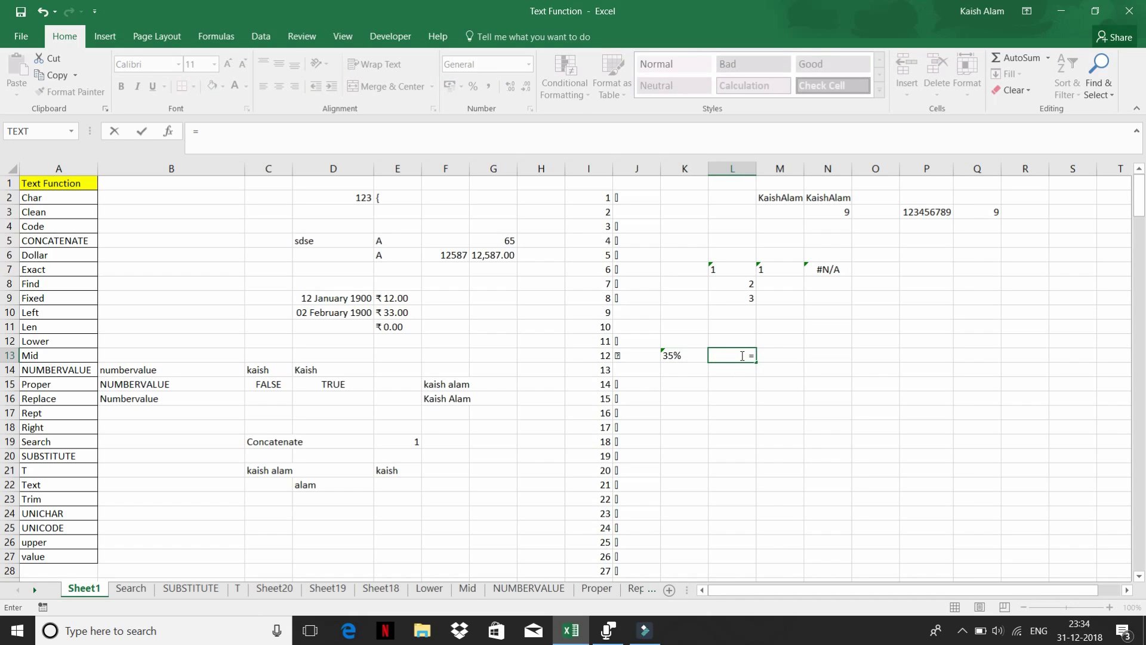
pyautogui.write('nu')
pyautogui.press('Tab')
pyautogui.press('Left')
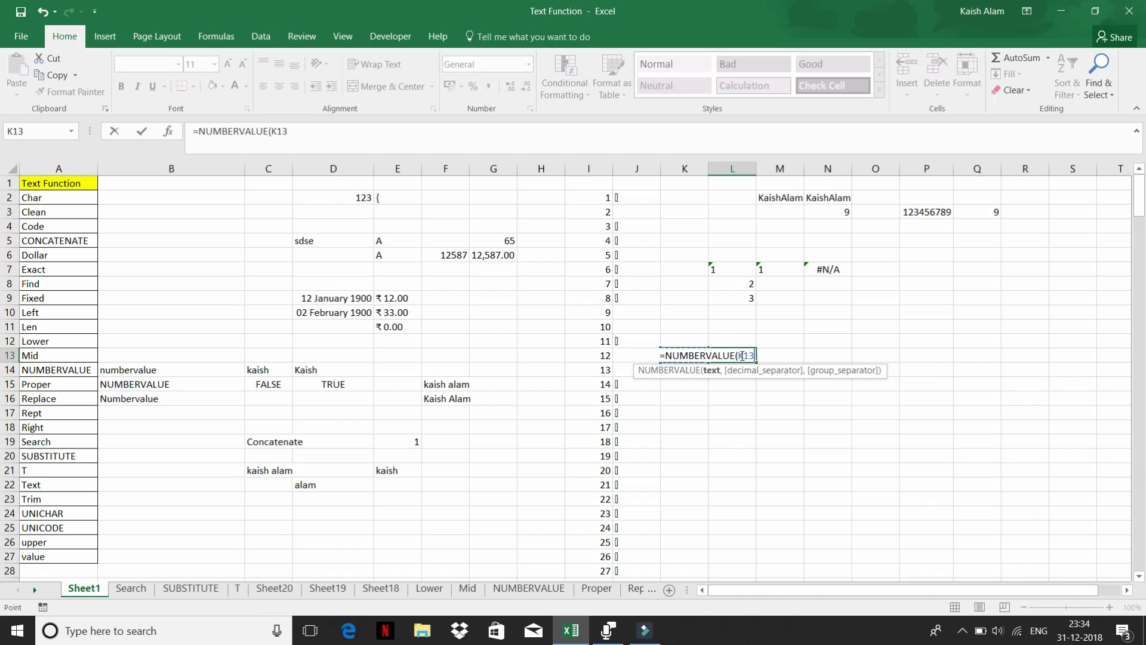
pyautogui.press('Return')
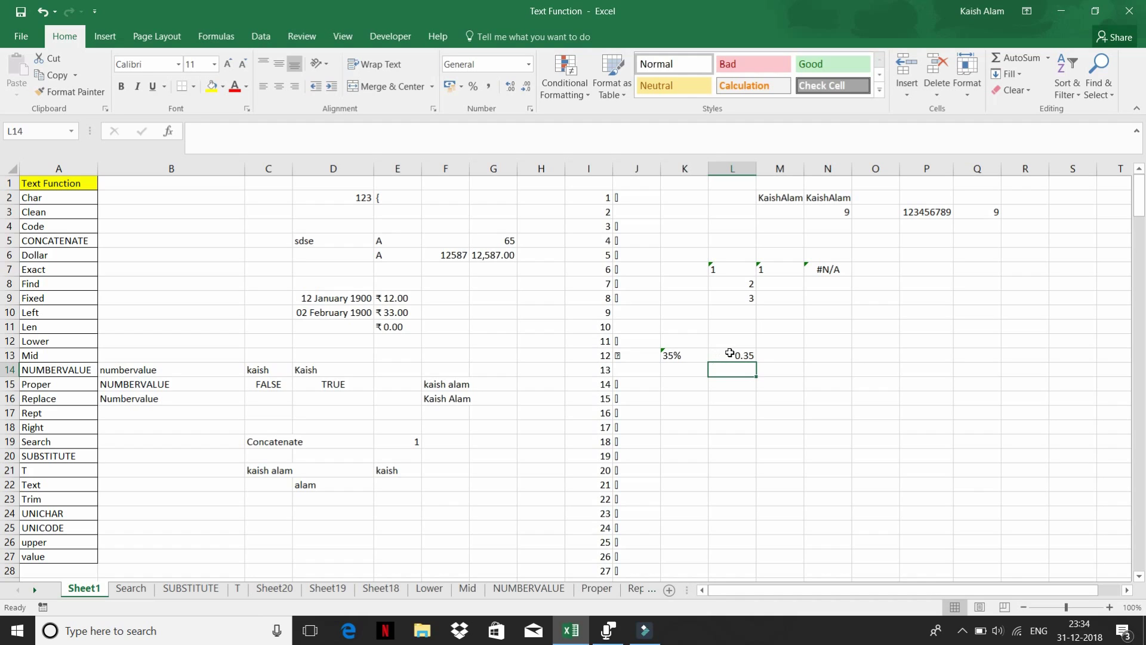
pyautogui.click(728, 354)
pyautogui.click(677, 354)
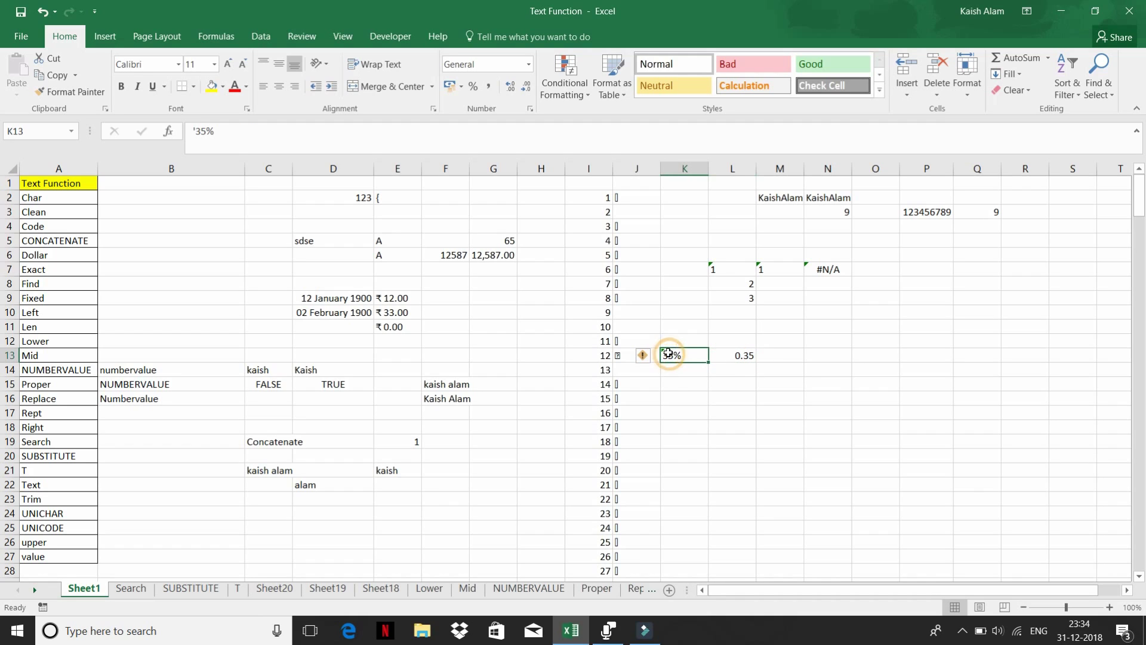
# - Enter =TEXT(D10,"dd-mm-yyyy") in K15, displaying the date as 02-02-1900
pyautogui.click(673, 387)
pyautogui.write('=TEXT(')
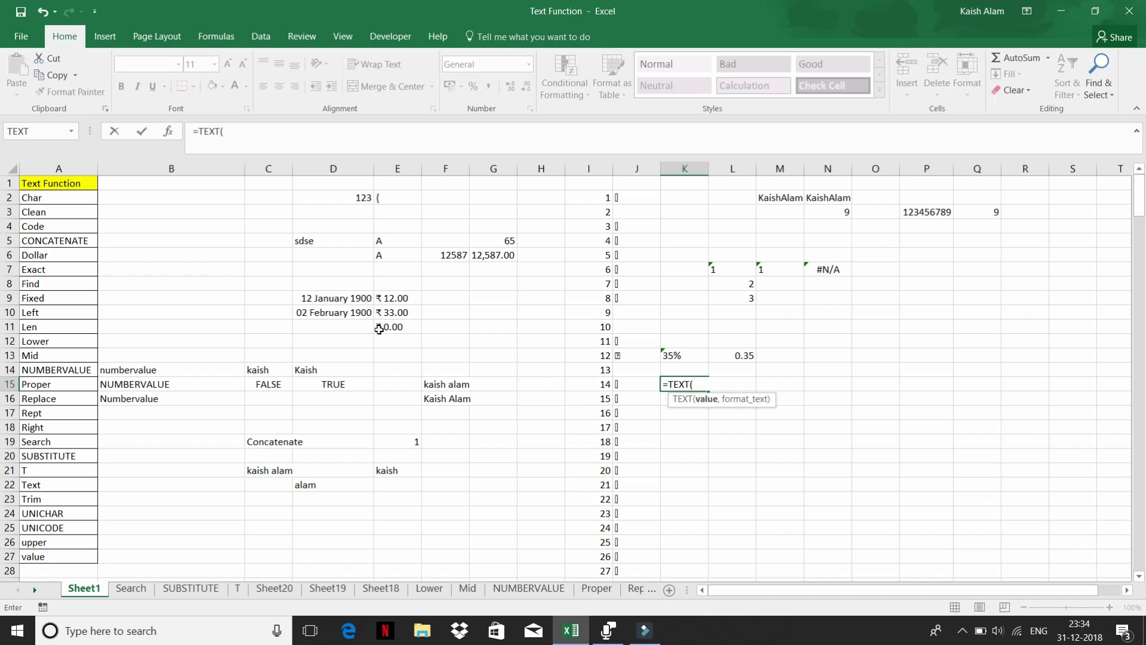
pyautogui.click(337, 311)
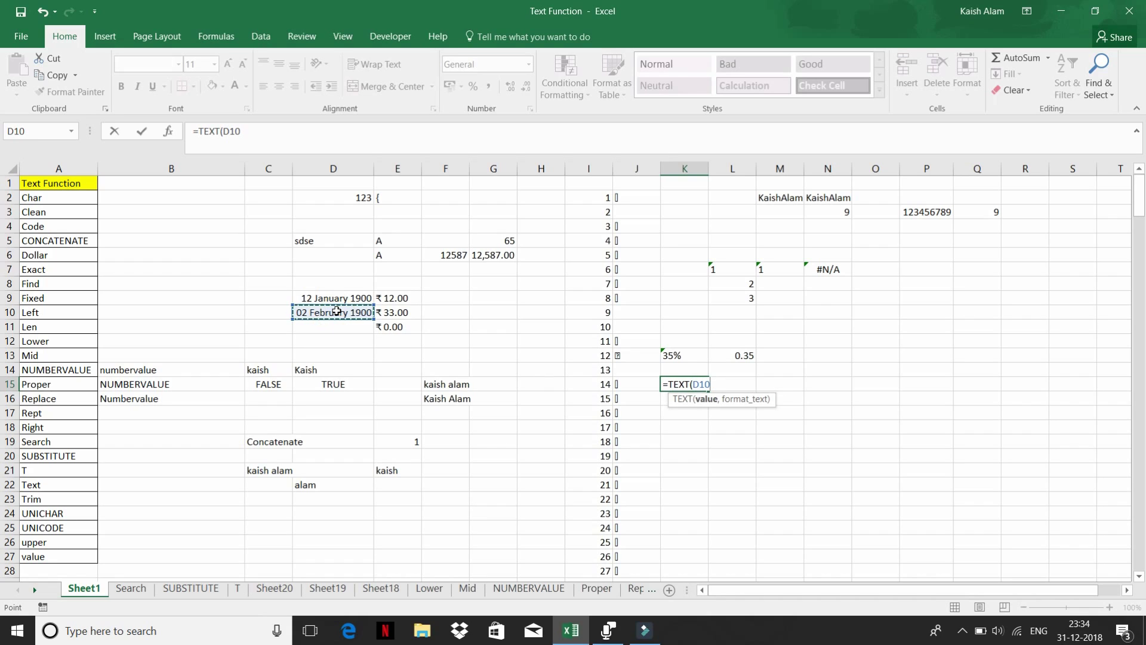
pyautogui.write(',')
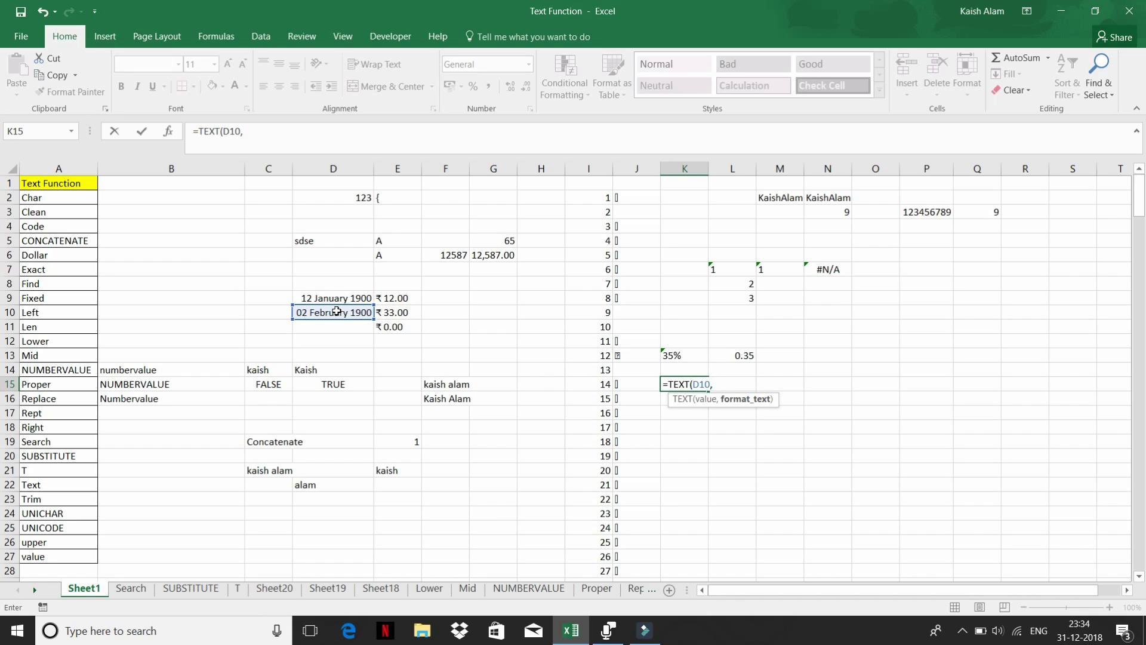
pyautogui.write('"dd-mm-yyyy"')
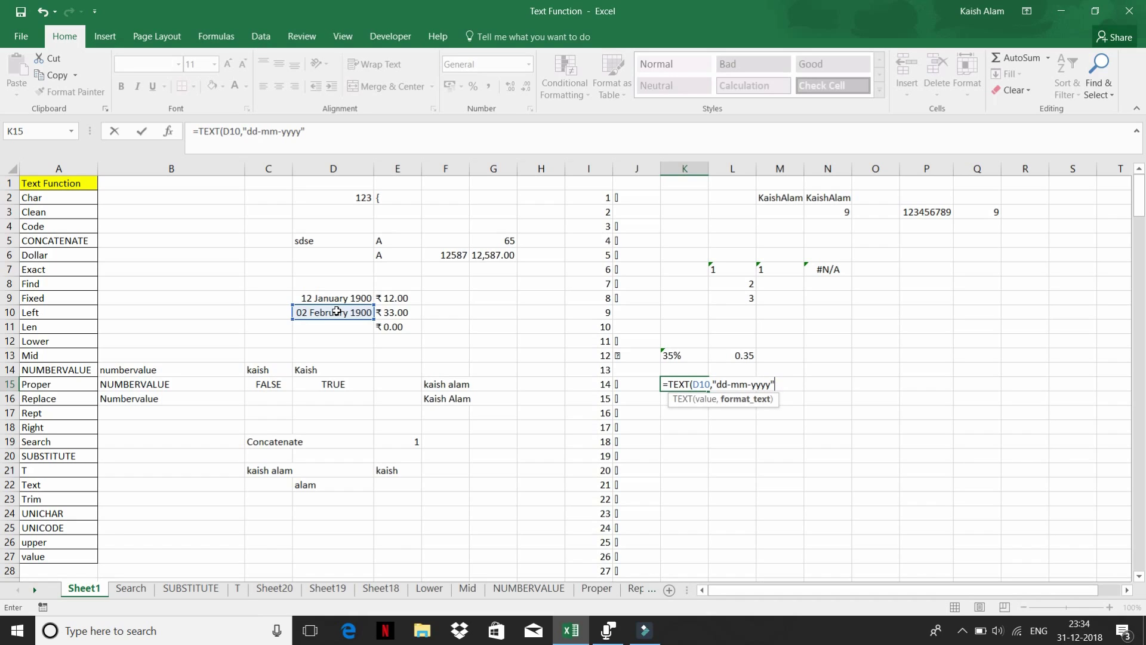
pyautogui.write(')')
pyautogui.press('Return')
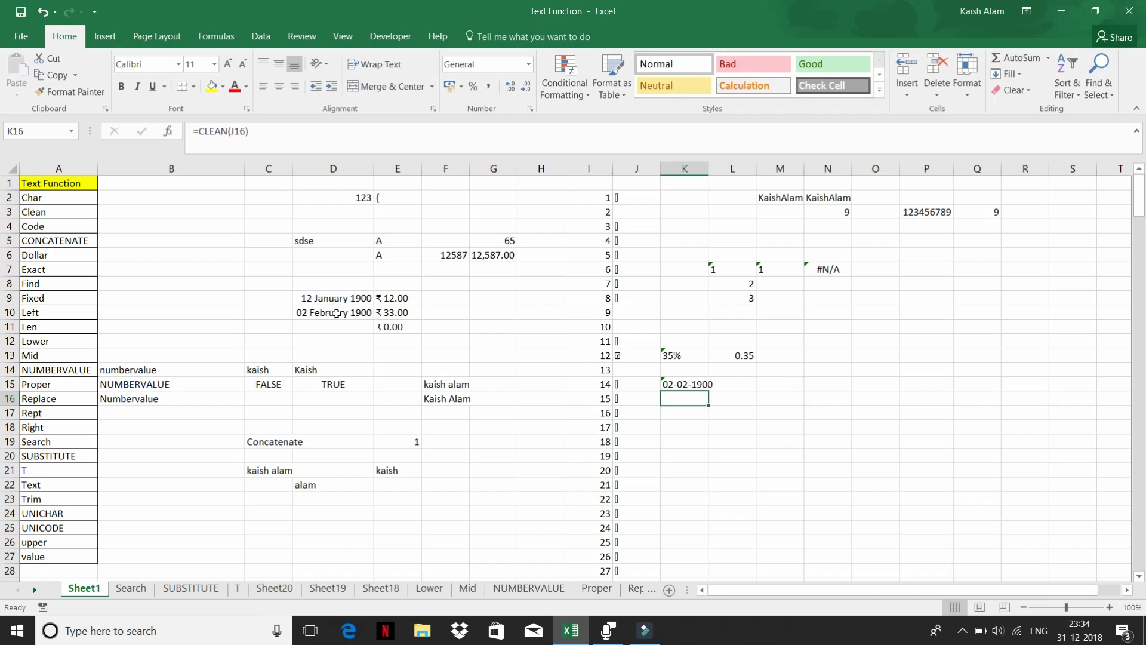
pyautogui.click(689, 382)
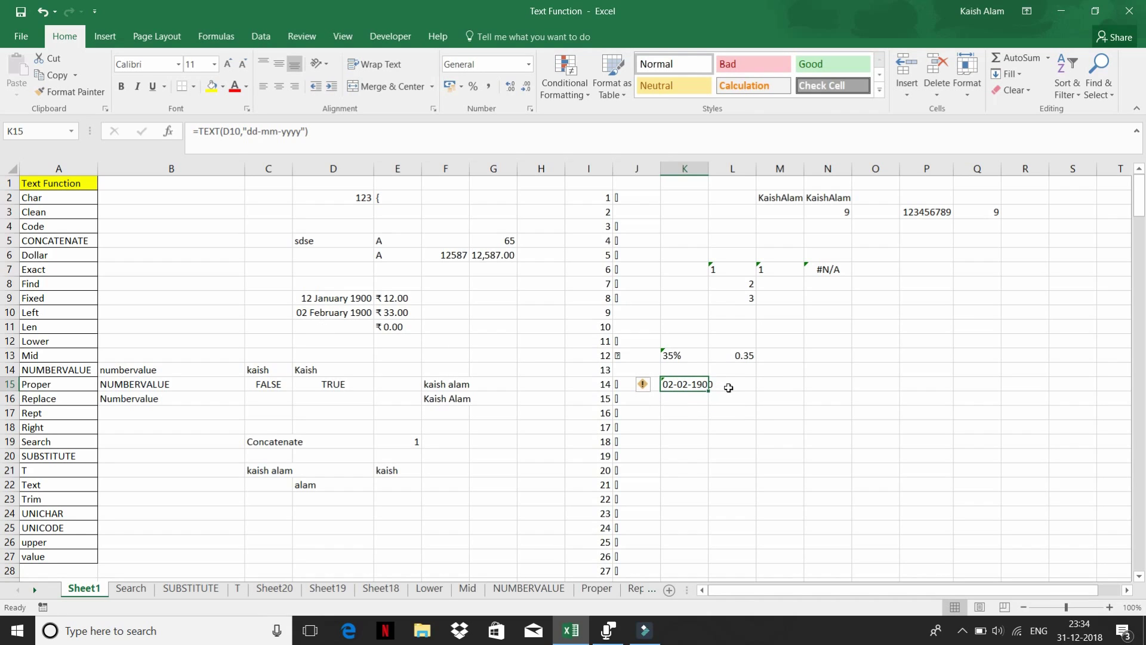
# - Try the Long Date and Time number formats on K15
pyautogui.click(529, 64)
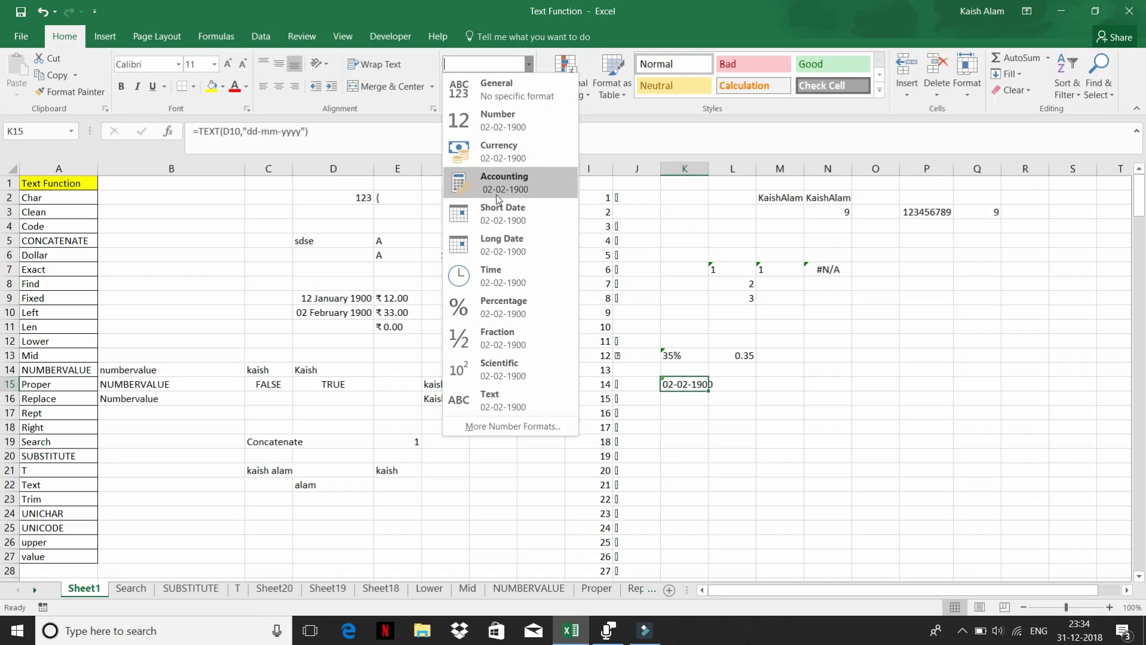
pyautogui.click(502, 240)
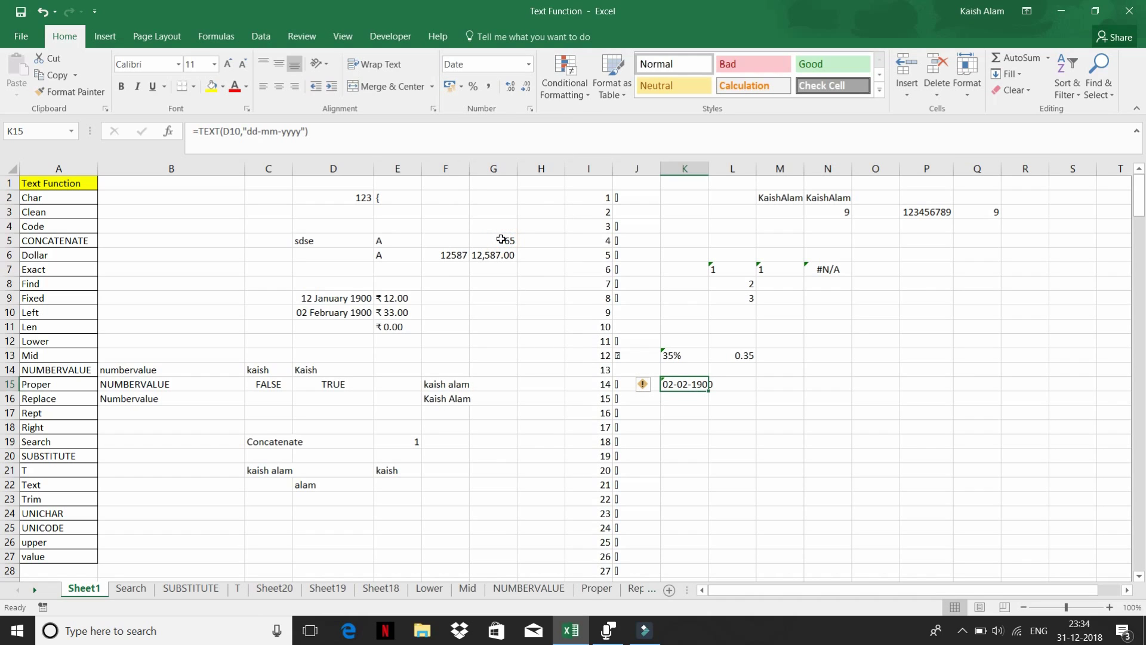
pyautogui.click(529, 68)
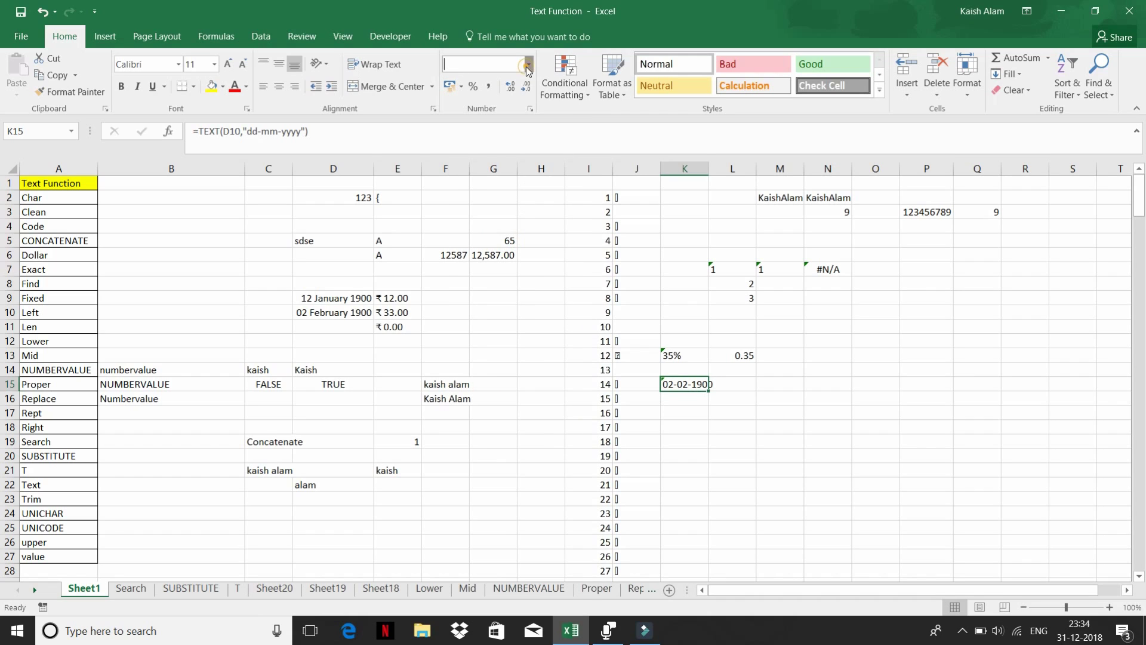
pyautogui.click(478, 266)
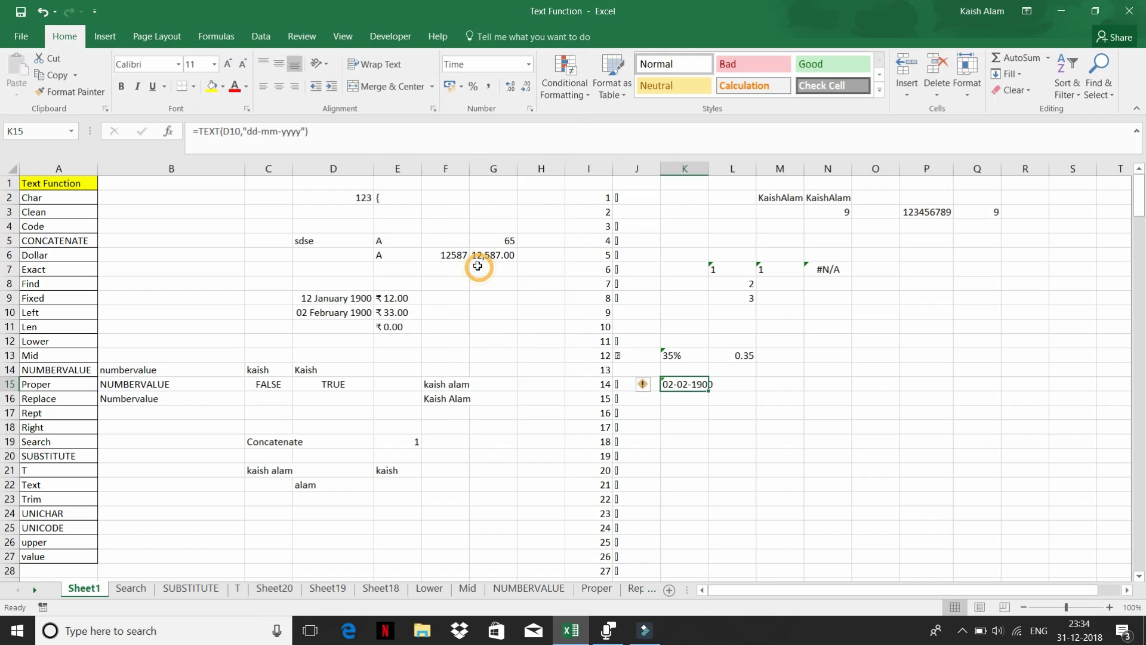
# - Insert today's date 31-12-2018 in L15 and format it General to show 43465
pyautogui.click(734, 381)
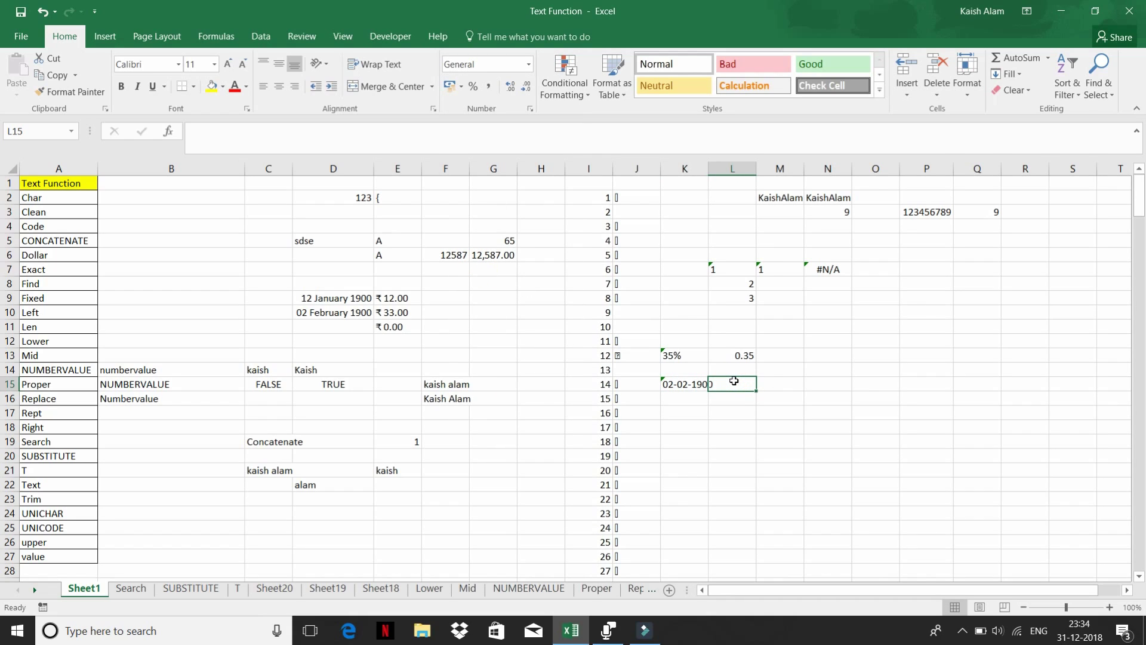
pyautogui.hotkey('ctrl', ';')
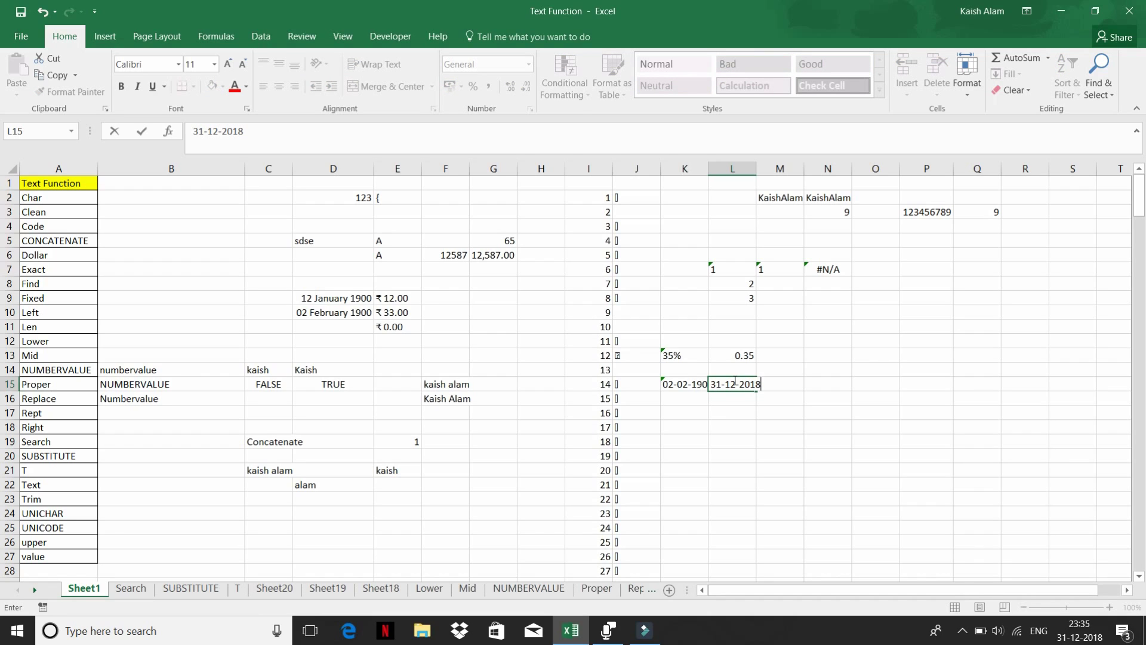
pyautogui.press('Return')
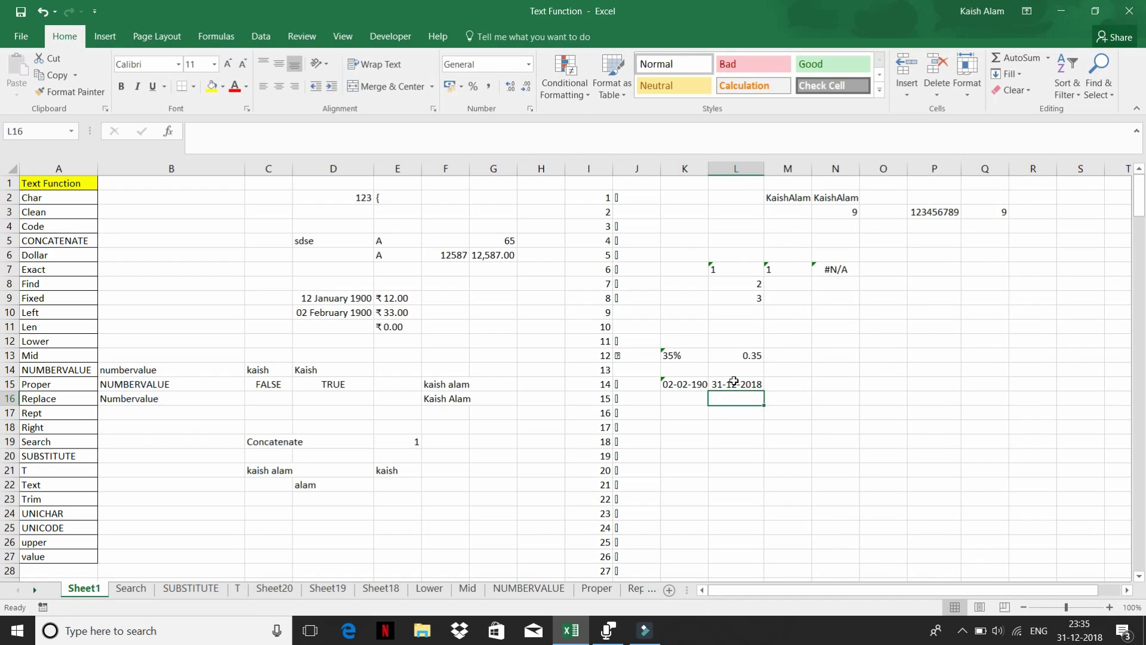
pyautogui.click(734, 382)
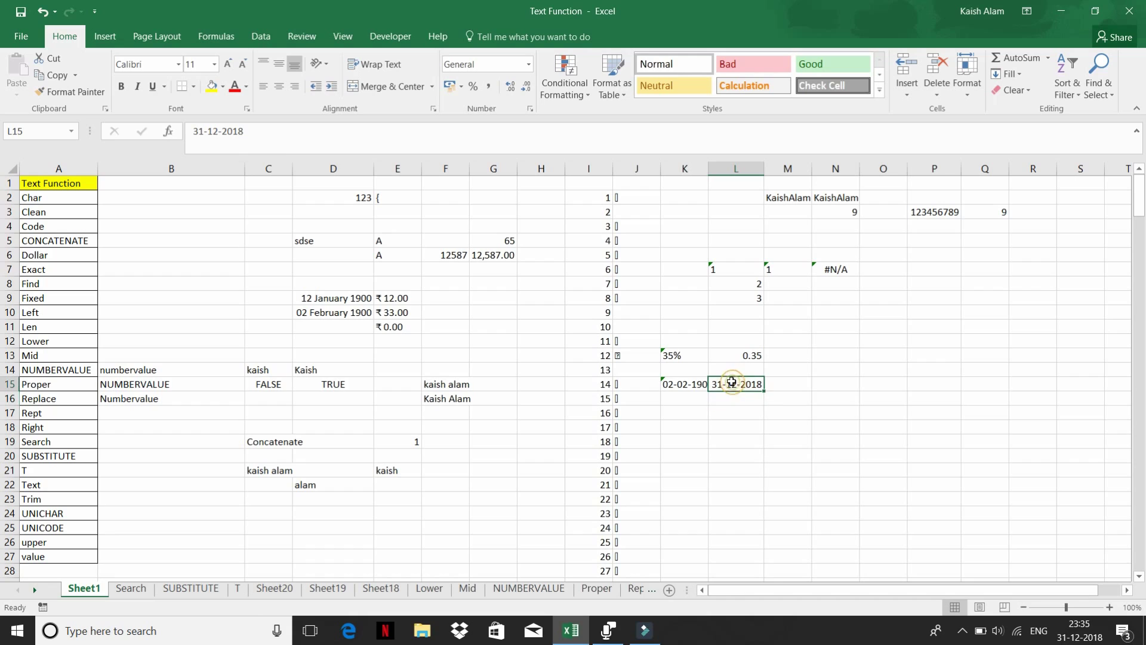
pyautogui.click(528, 64)
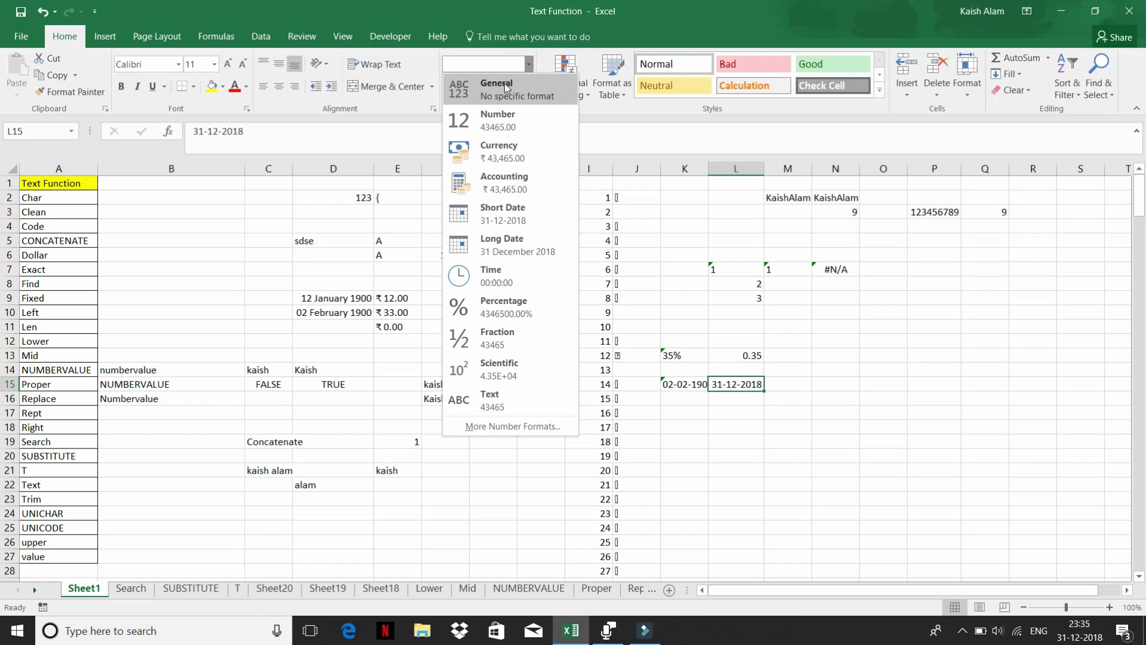
pyautogui.click(506, 87)
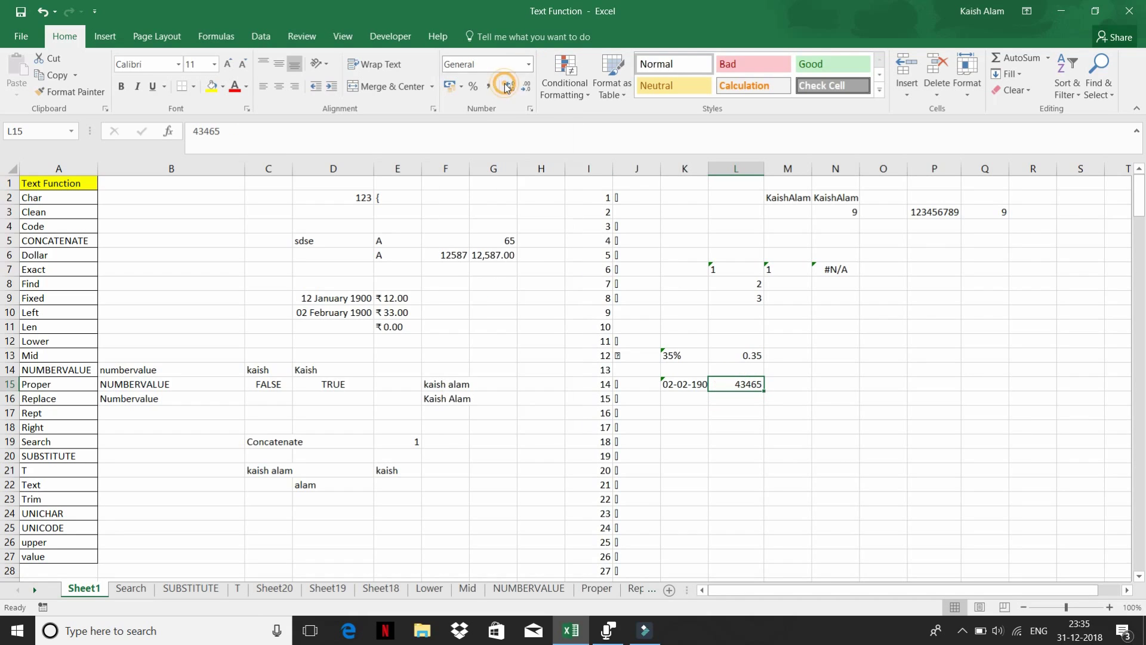
pyautogui.click(788, 382)
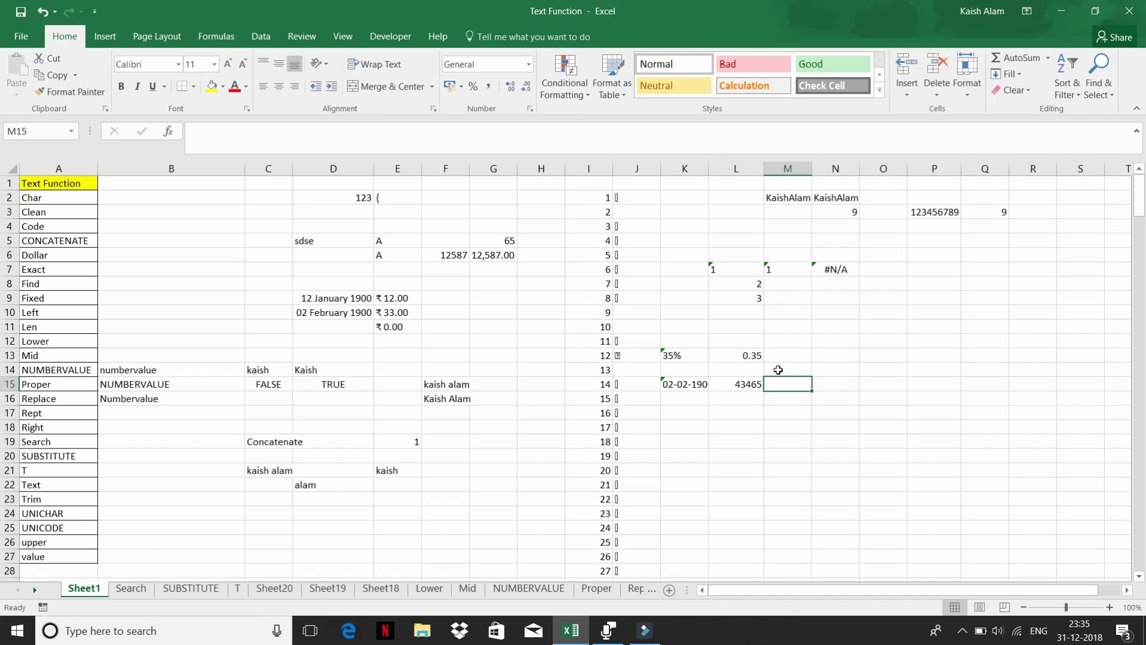
pyautogui.click(692, 380)
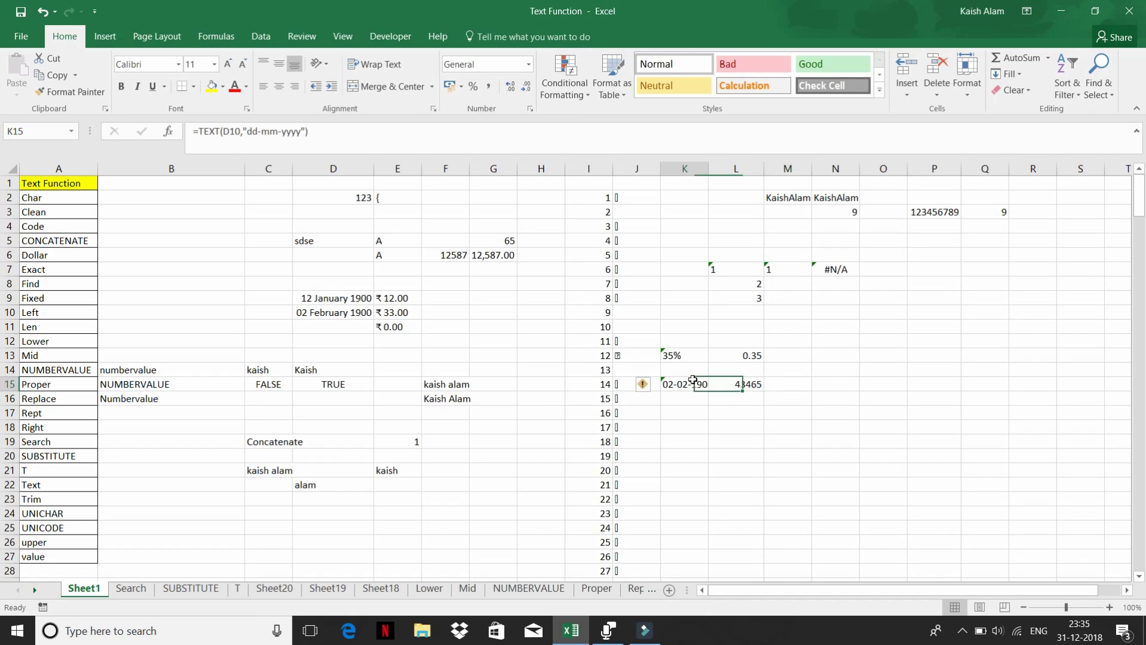
pyautogui.click(745, 385)
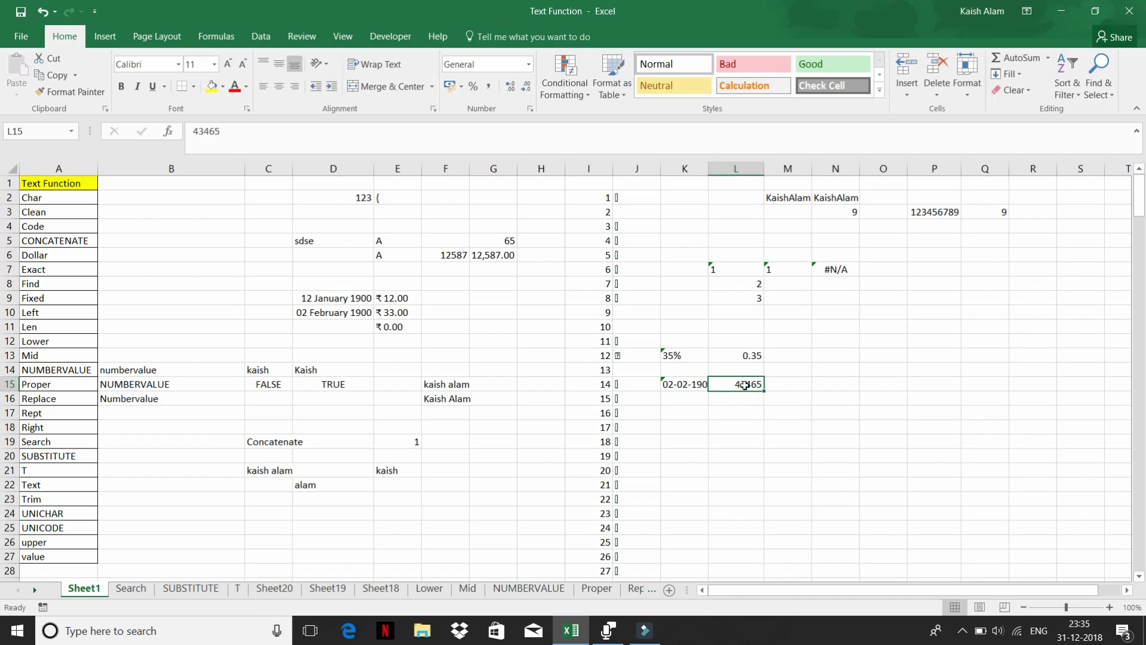
# - Enter =NUMBERVALUE(K15) in L15, converting the text date 02-02-1900 into 33
pyautogui.write('=v')
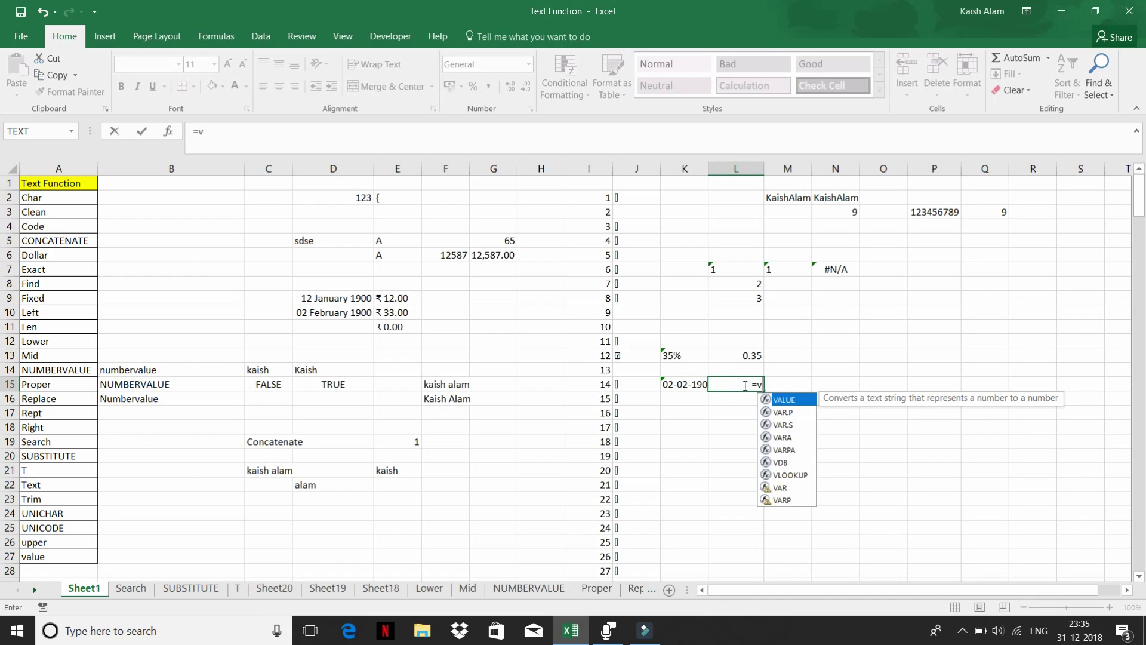
pyautogui.press('BackSpace')
pyautogui.write('numb')
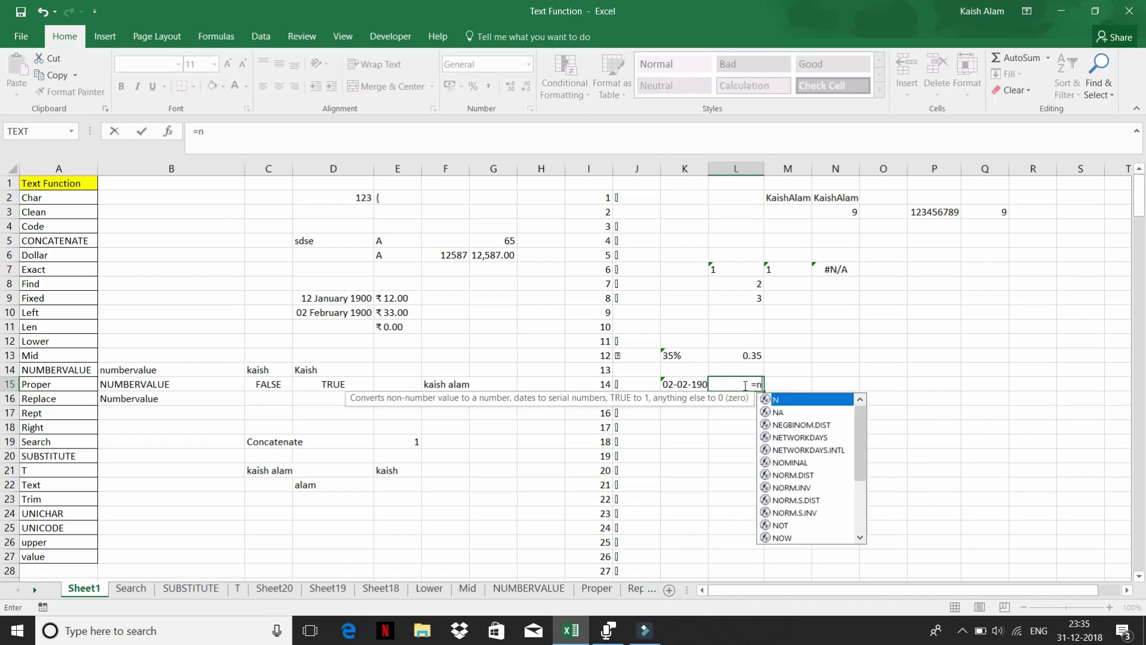
pyautogui.press('Tab')
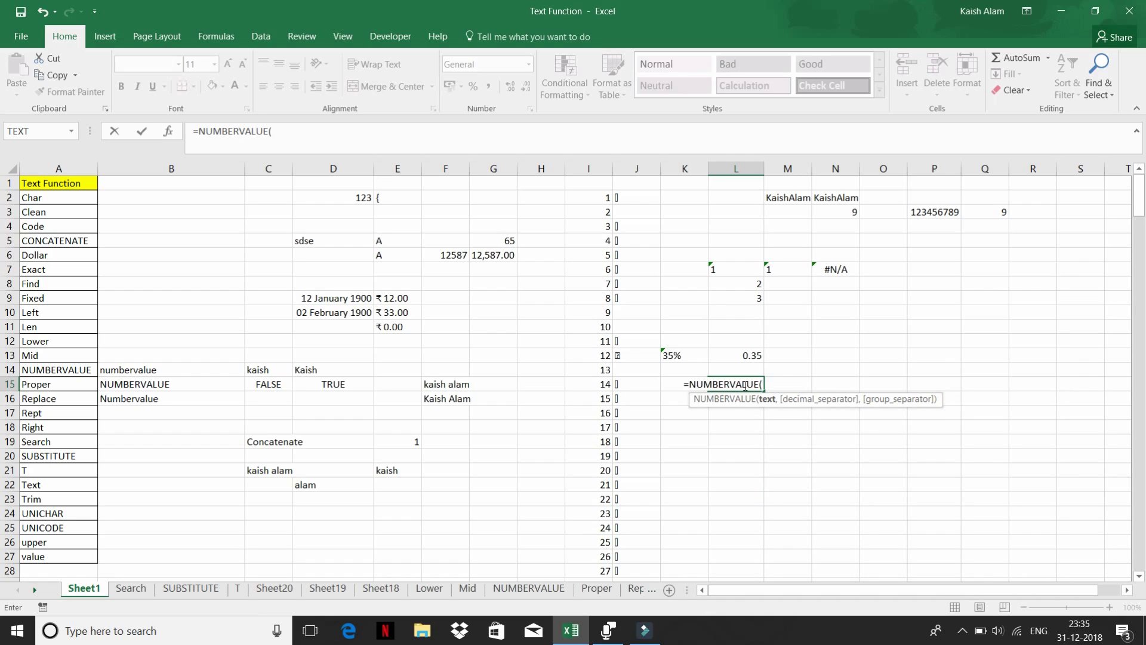
pyautogui.press('Left')
pyautogui.press('Return')
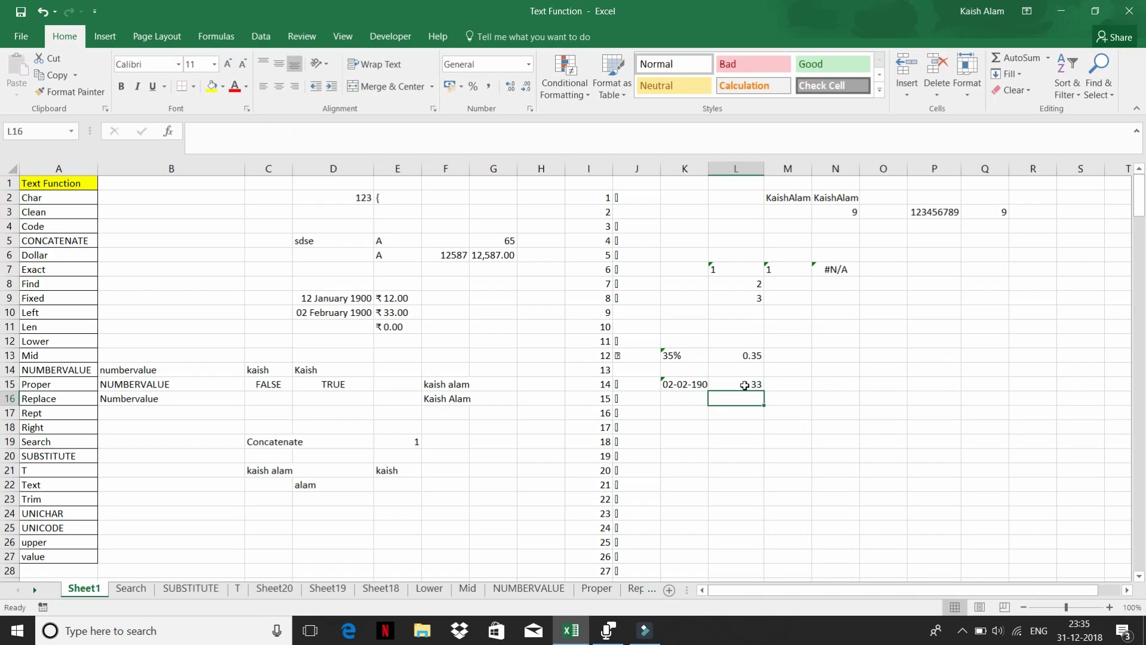
pyautogui.click(743, 379)
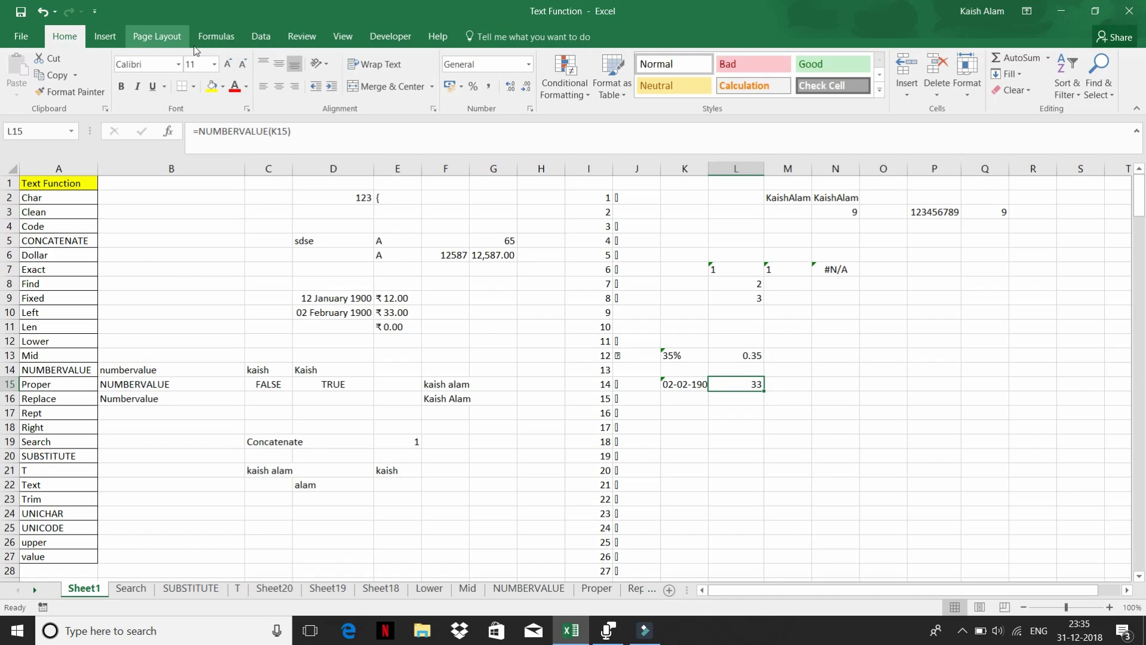
# - Browse the Text function list, then type a first name followed by 2018 into L18
pyautogui.click(218, 31)
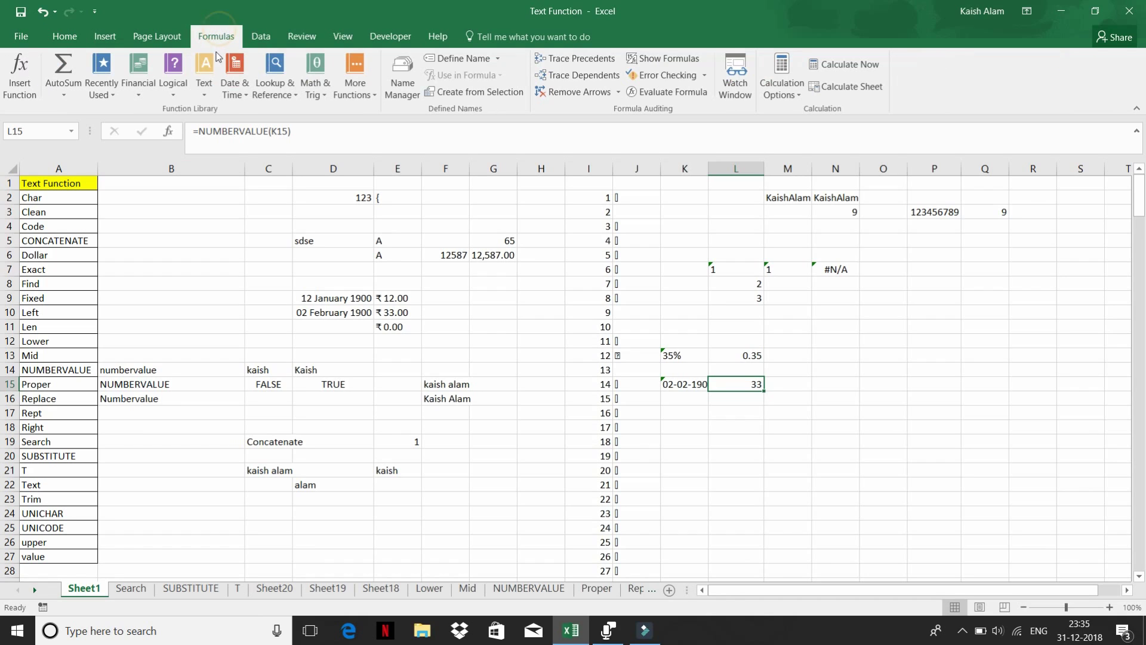
pyautogui.click(203, 84)
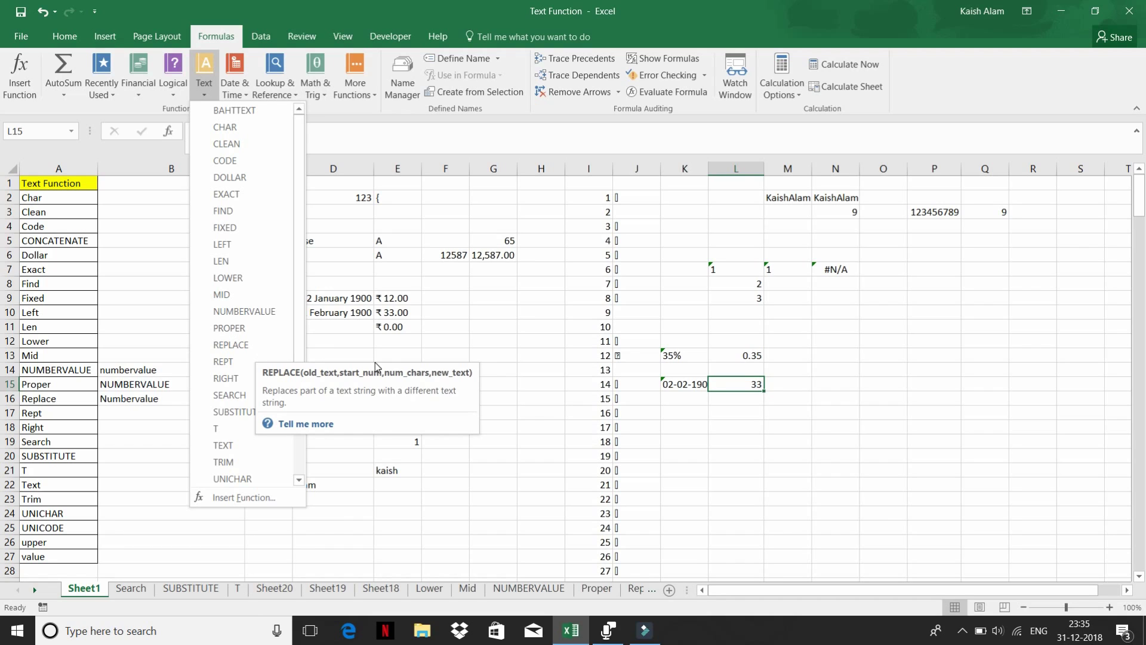
pyautogui.click(449, 350)
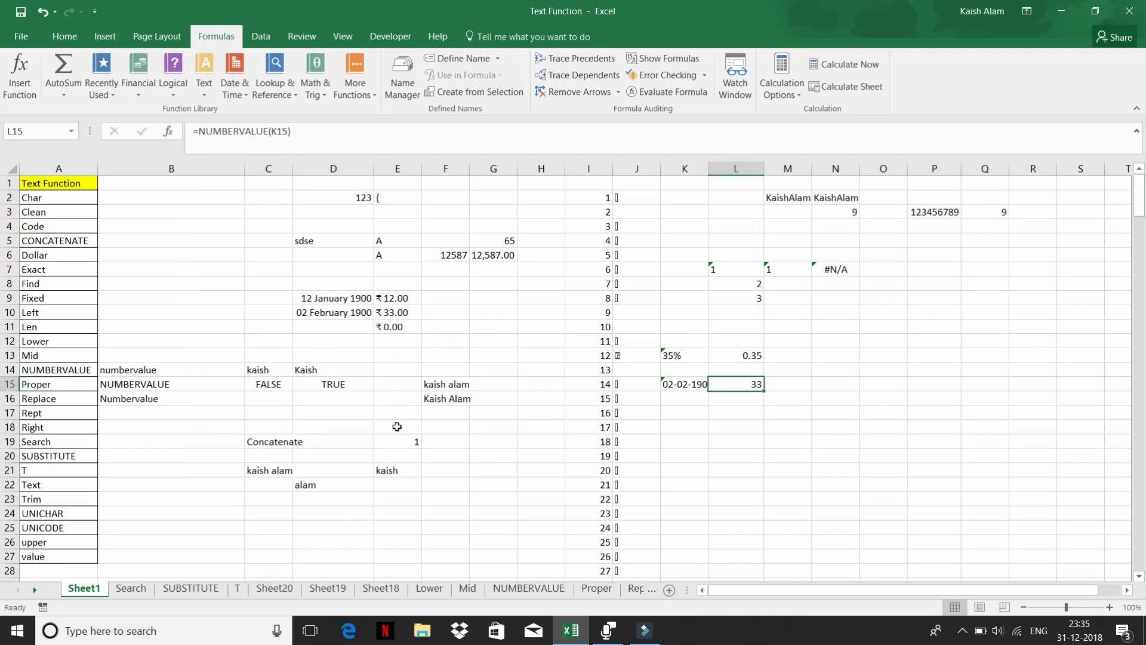
pyautogui.scroll(-2, 398, 426)
pyautogui.scroll(2, 397, 422)
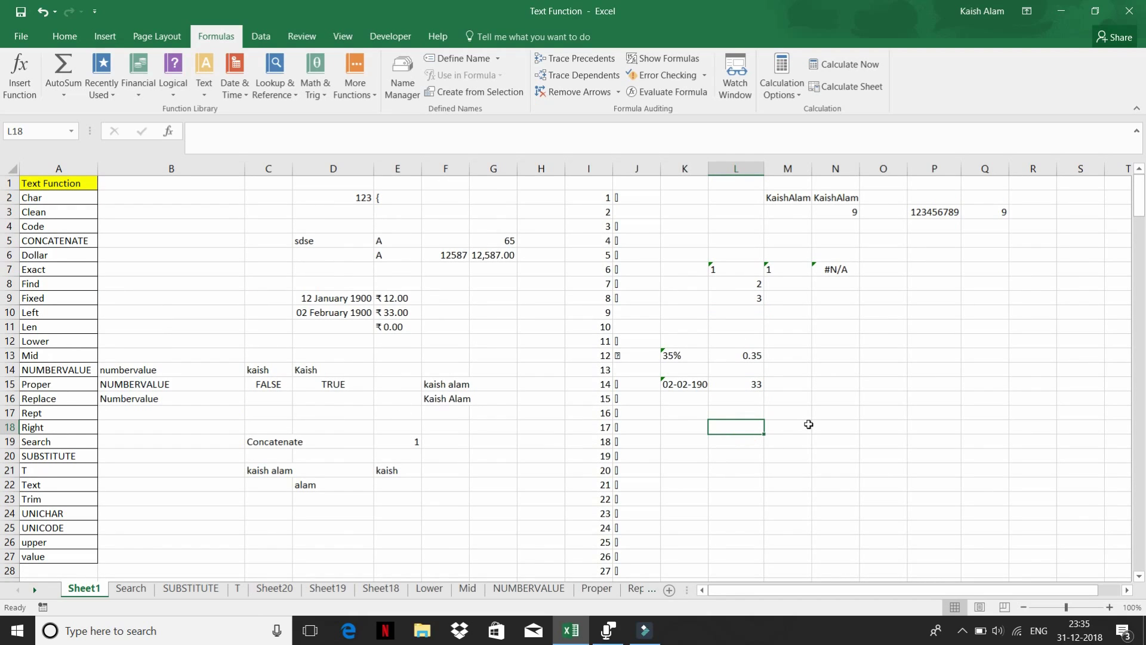
pyautogui.write('Kaish')
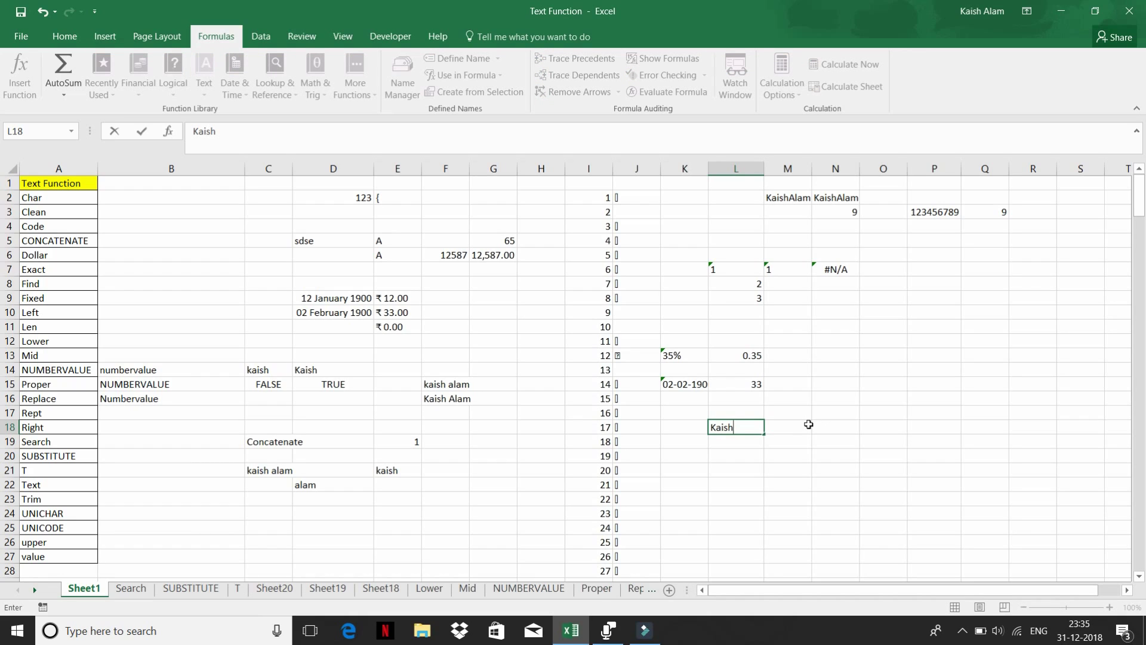
pyautogui.write('2018')
pyautogui.press('Return')
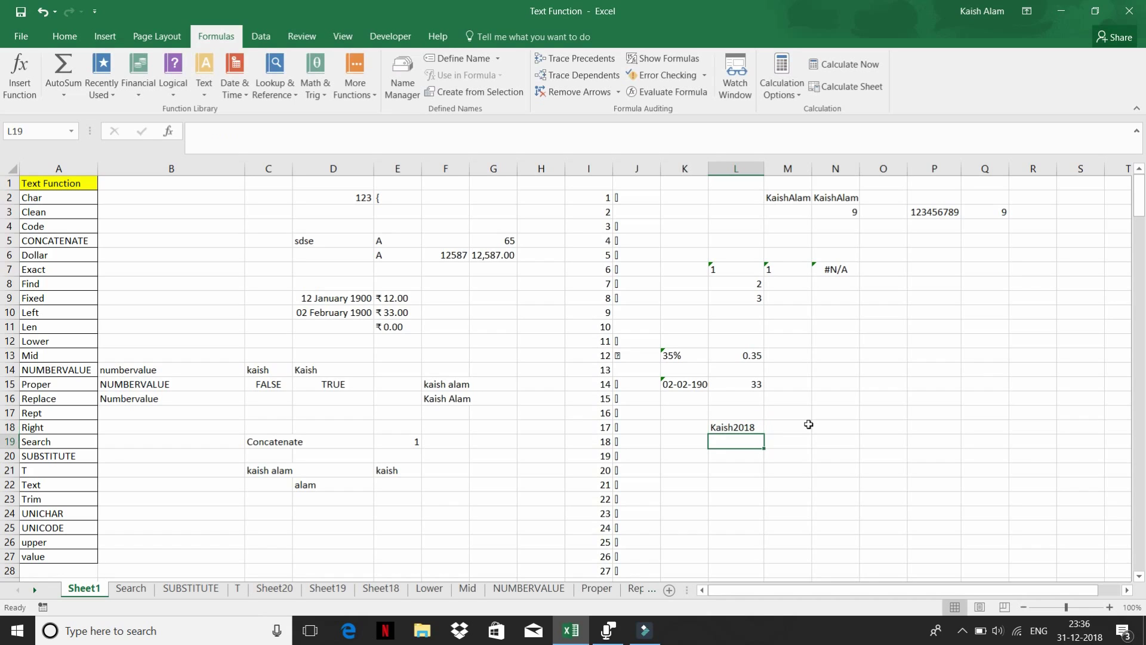
# - Start a REPLACE formula in M18 that uses L18 as its text
pyautogui.press('Up')
pyautogui.press('Right')
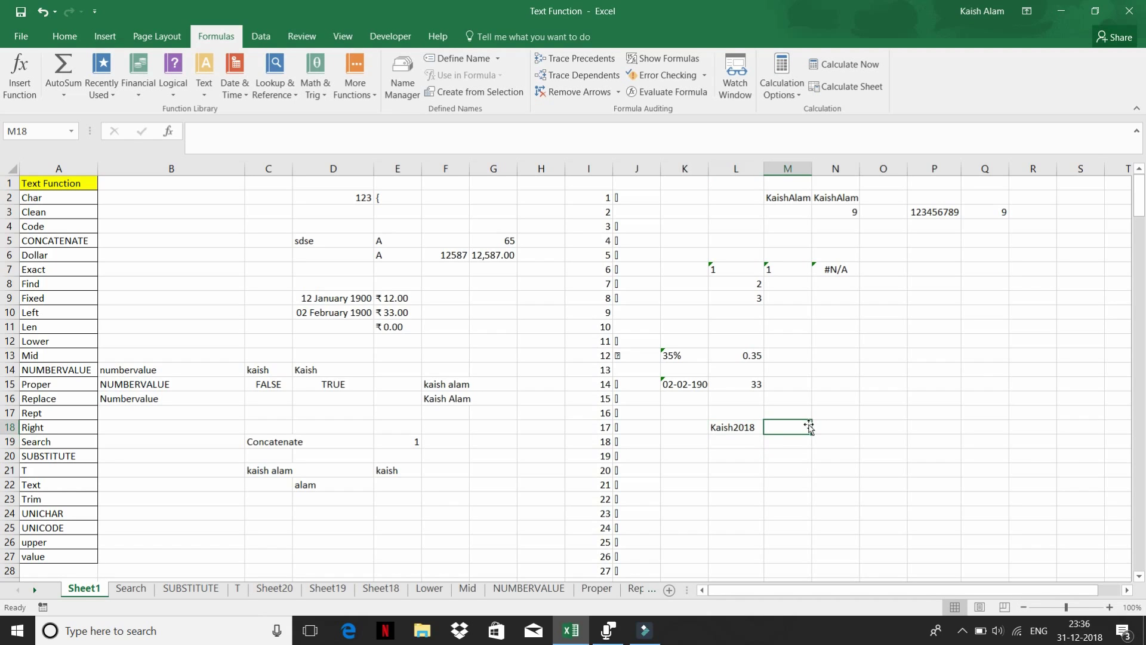
pyautogui.write('=')
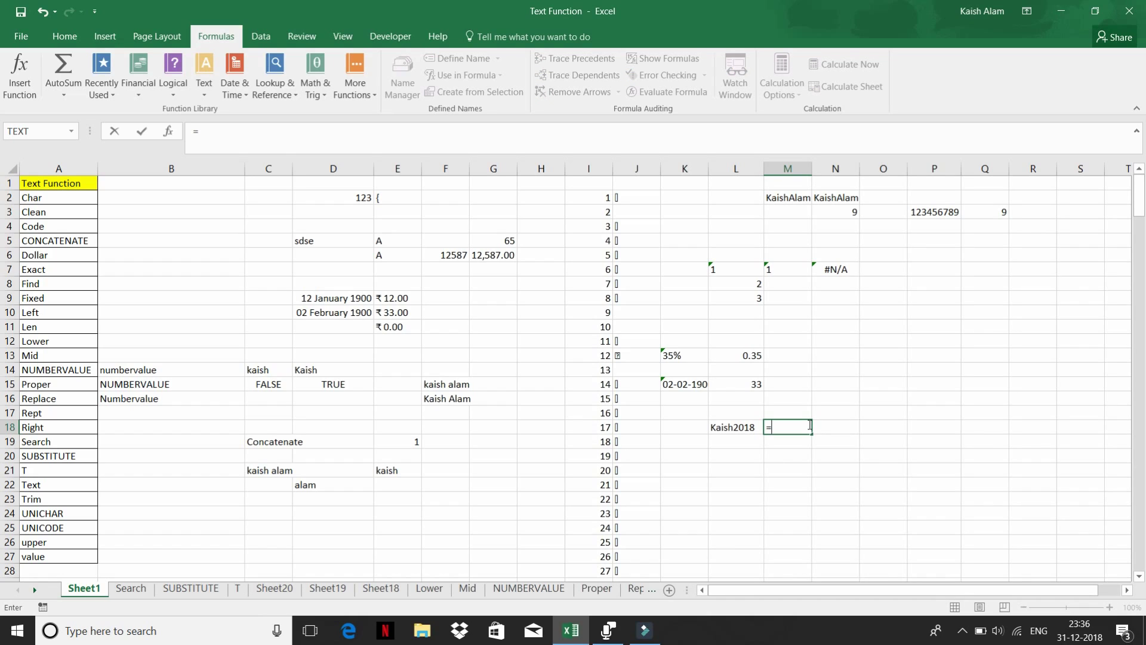
pyautogui.write('re')
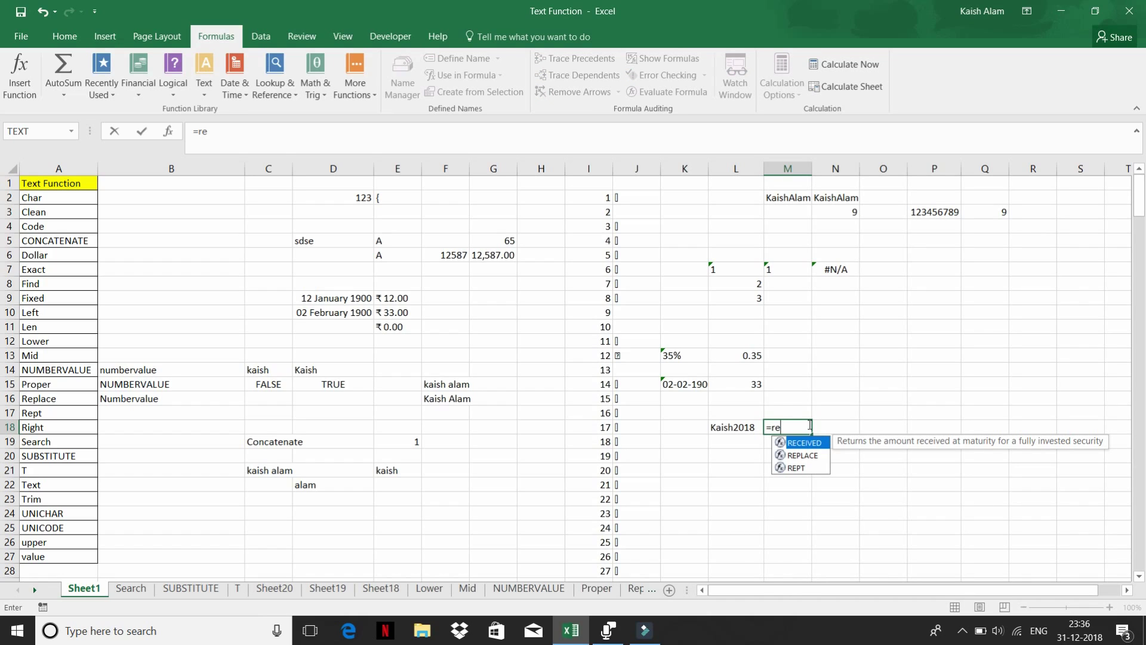
pyautogui.press('Down')
pyautogui.press('Tab')
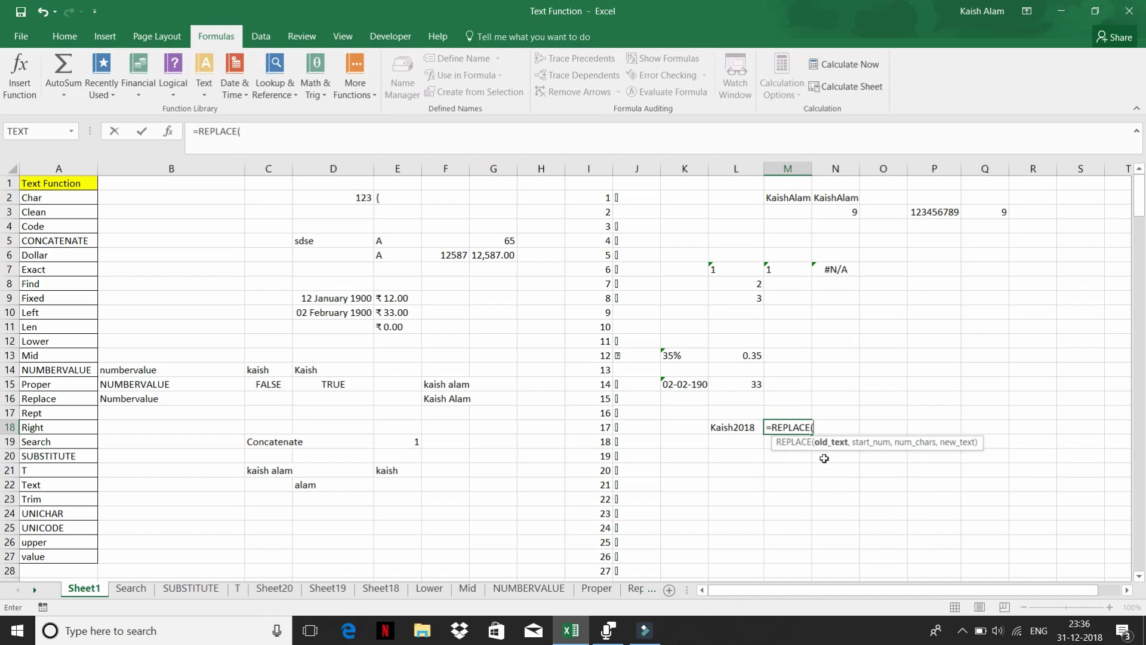
pyautogui.click(717, 424)
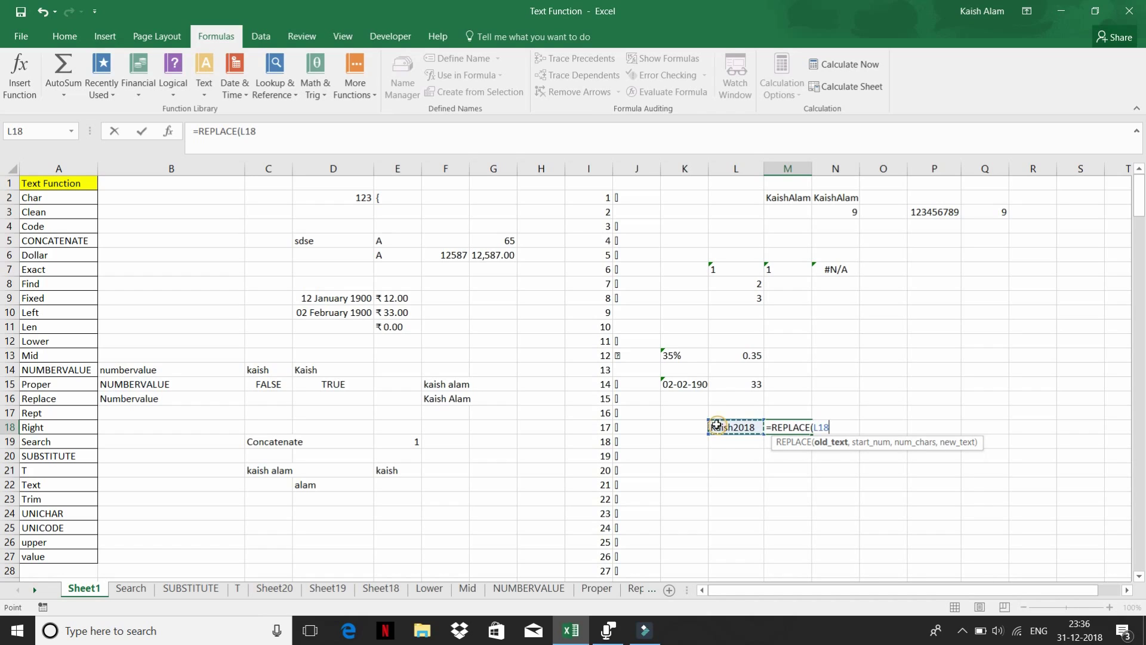
# - Finish it as =REPLACE(L18,6,4,2019) to swap 2018 for 2019
pyautogui.write(',')
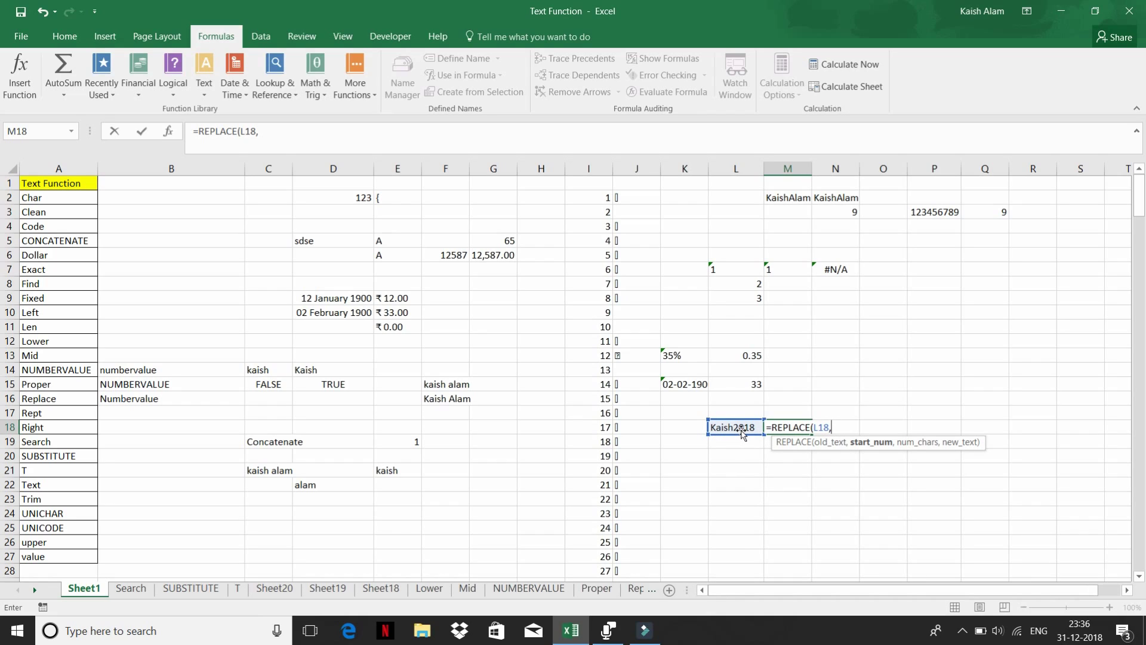
pyautogui.write(',')
pyautogui.press('BackSpace')
pyautogui.write('6,4')
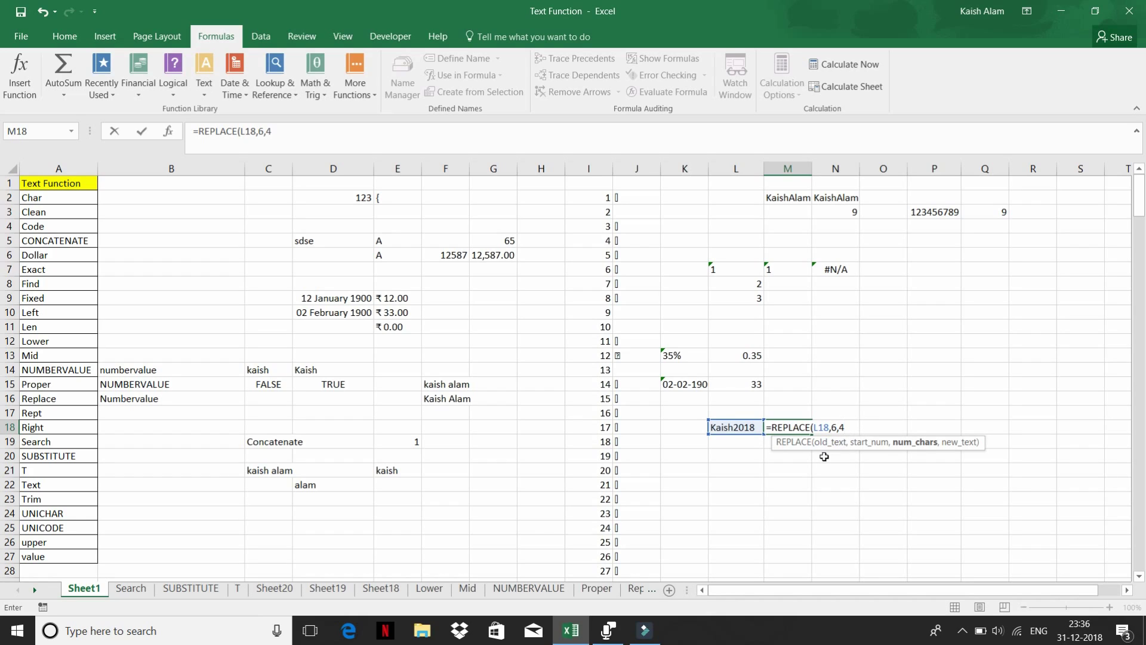
pyautogui.write(',')
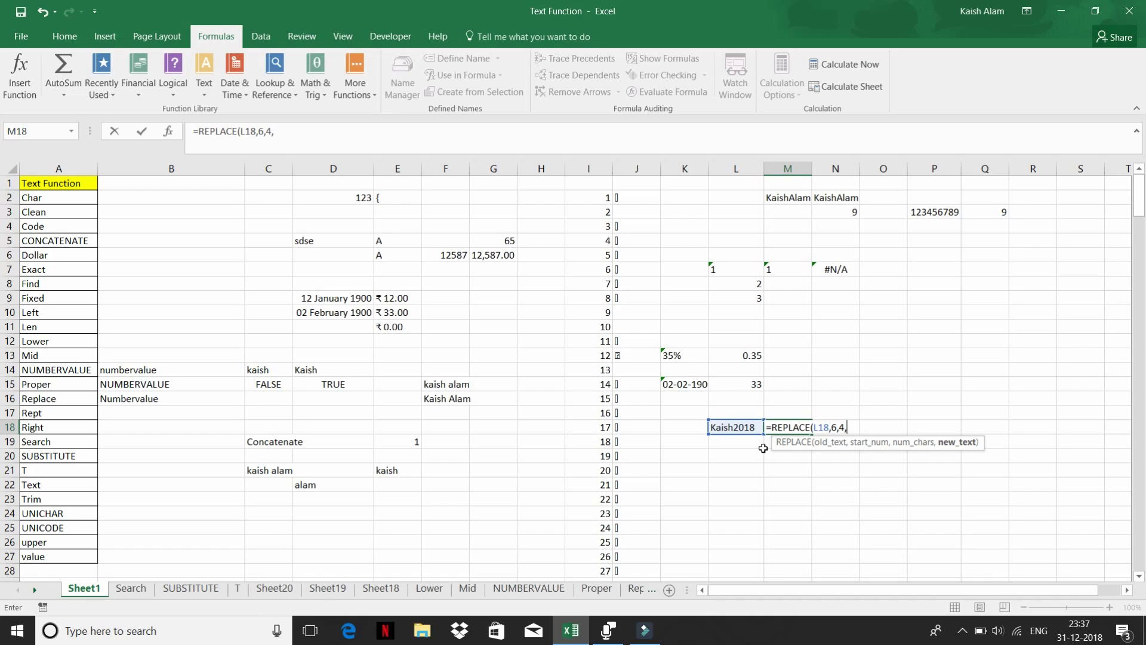
pyautogui.write('2019')
pyautogui.press('Return')
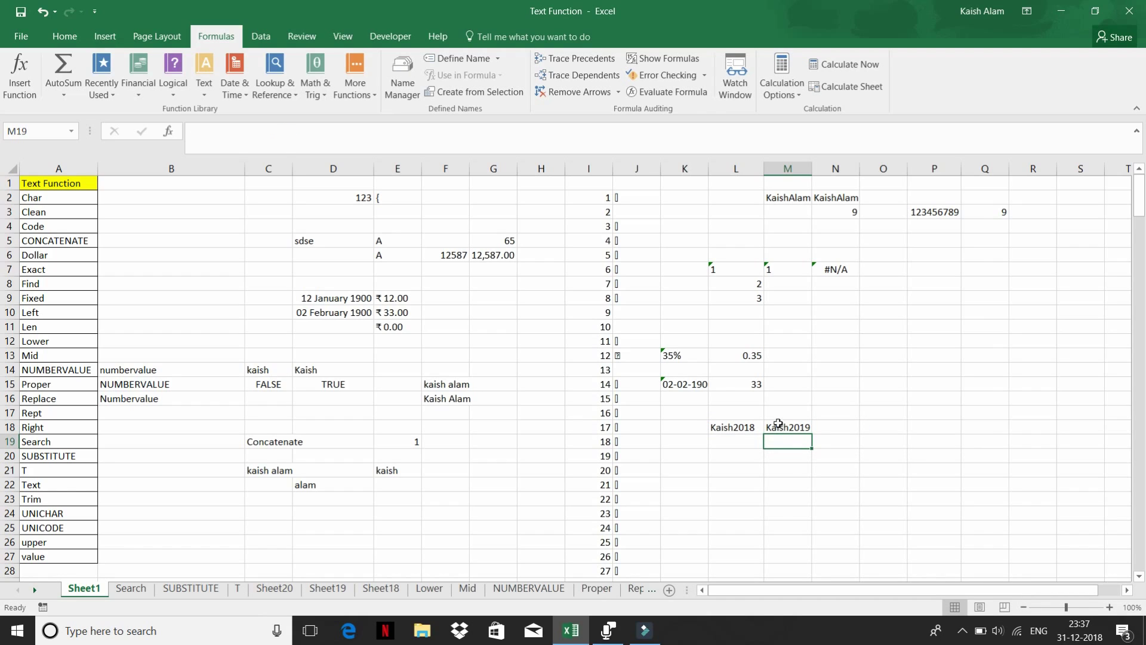
pyautogui.click(779, 425)
pyautogui.click(736, 424)
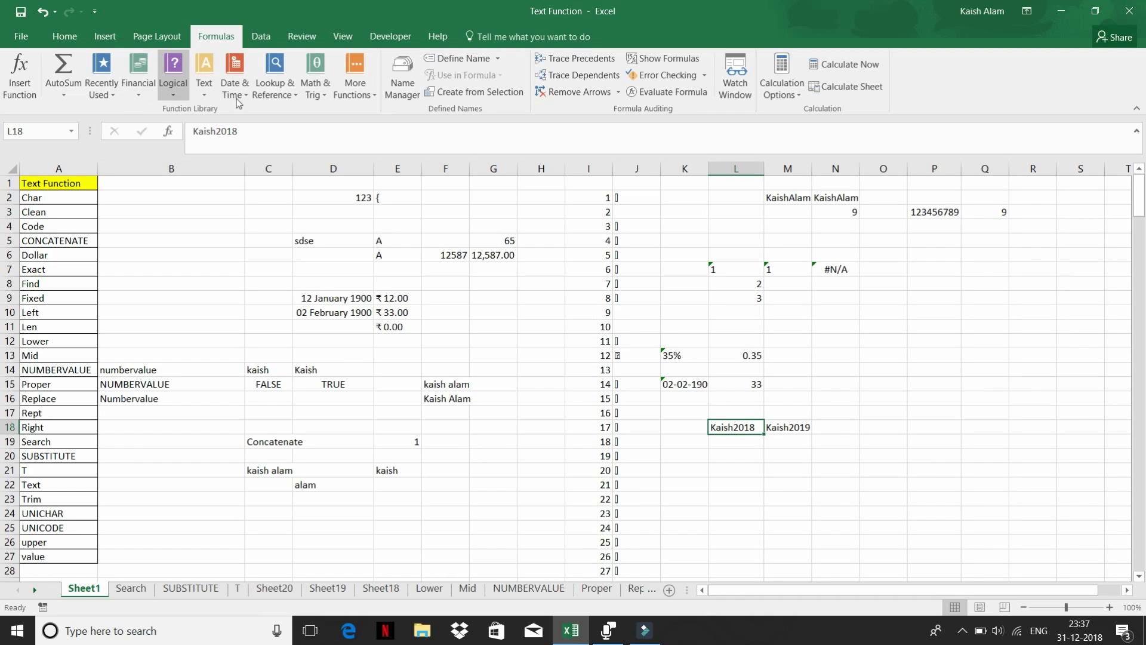
pyautogui.click(739, 454)
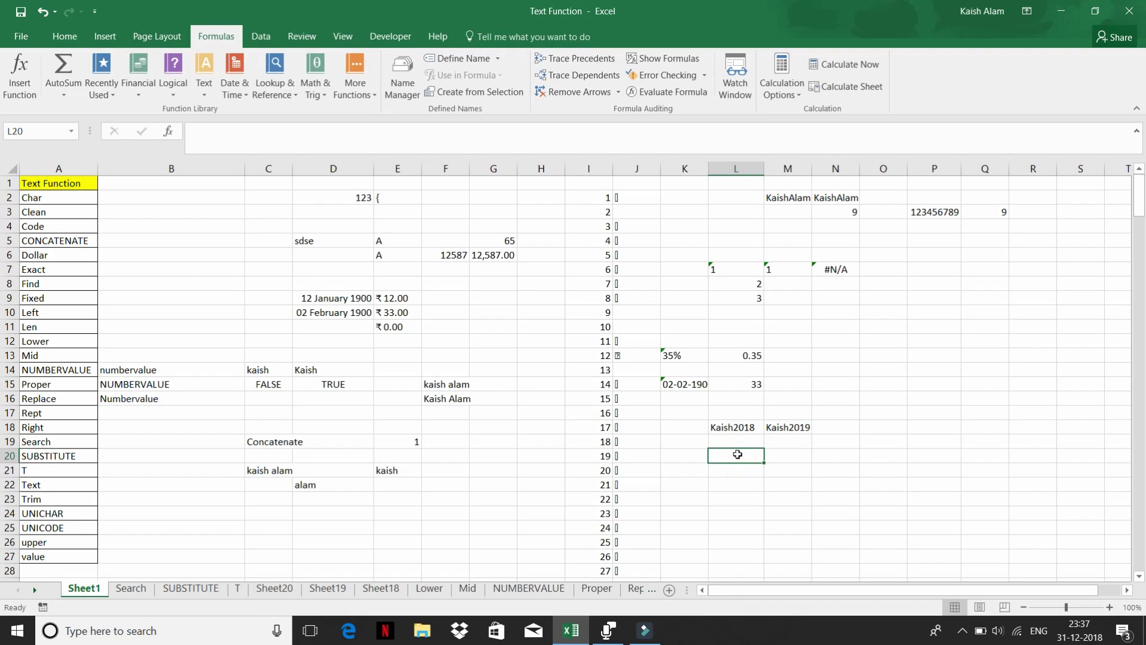
pyautogui.write('=join')
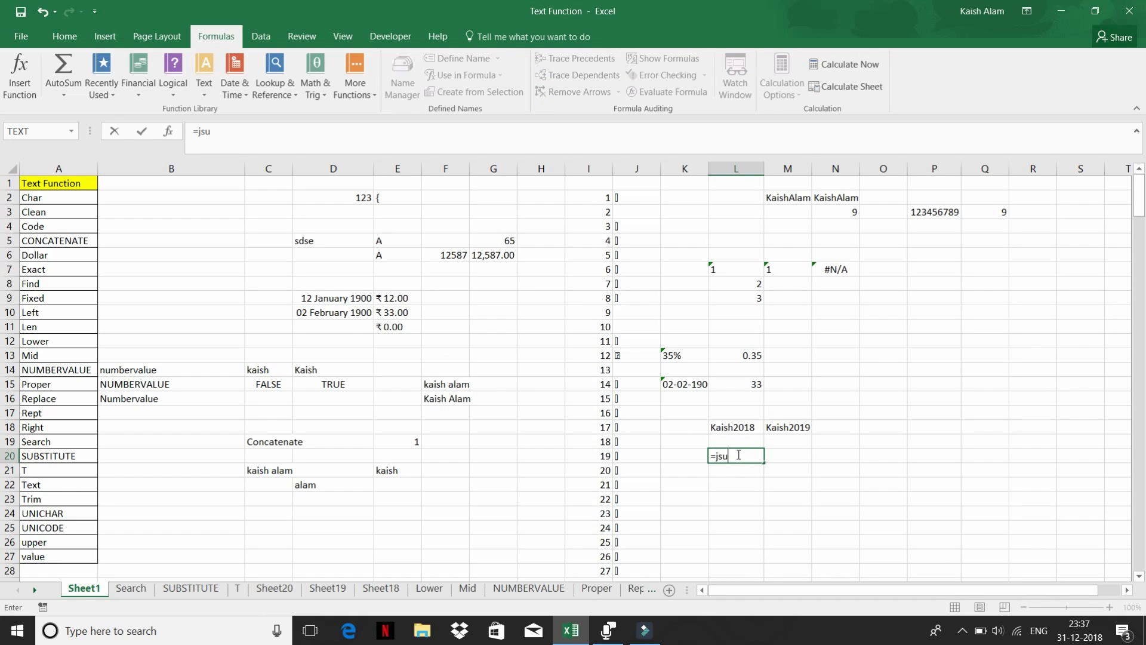
pyautogui.press('BackSpace')
pyautogui.press('BackSpace')
pyautogui.press('BackSpace')
pyautogui.press('BackSpace')
pyautogui.write('sub')
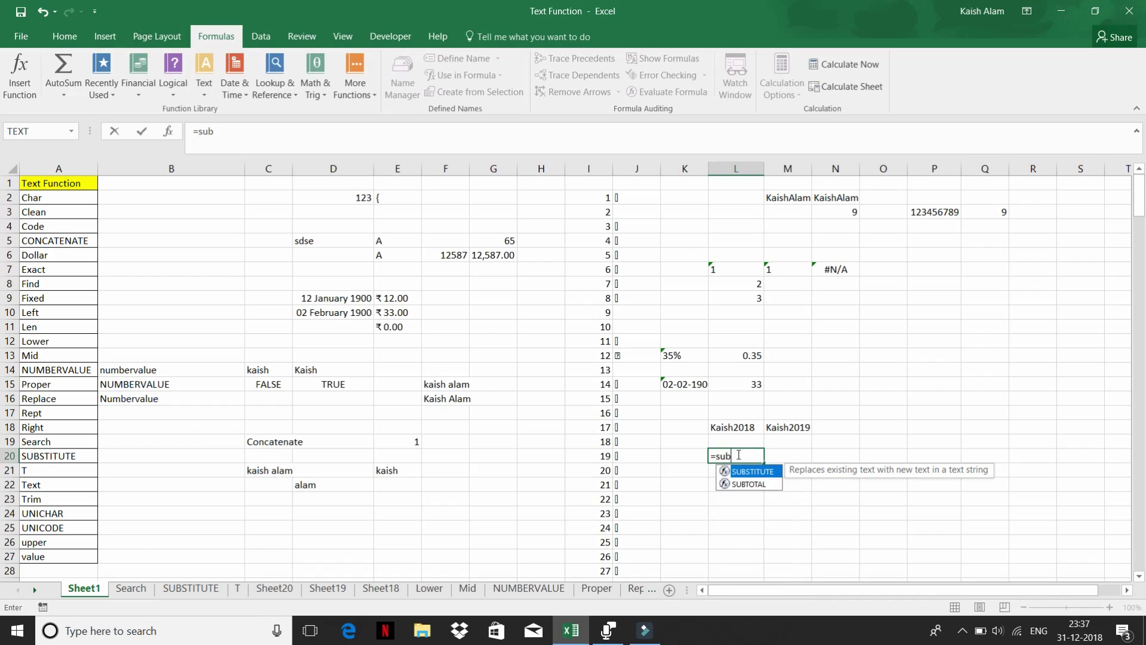
pyautogui.press('Tab')
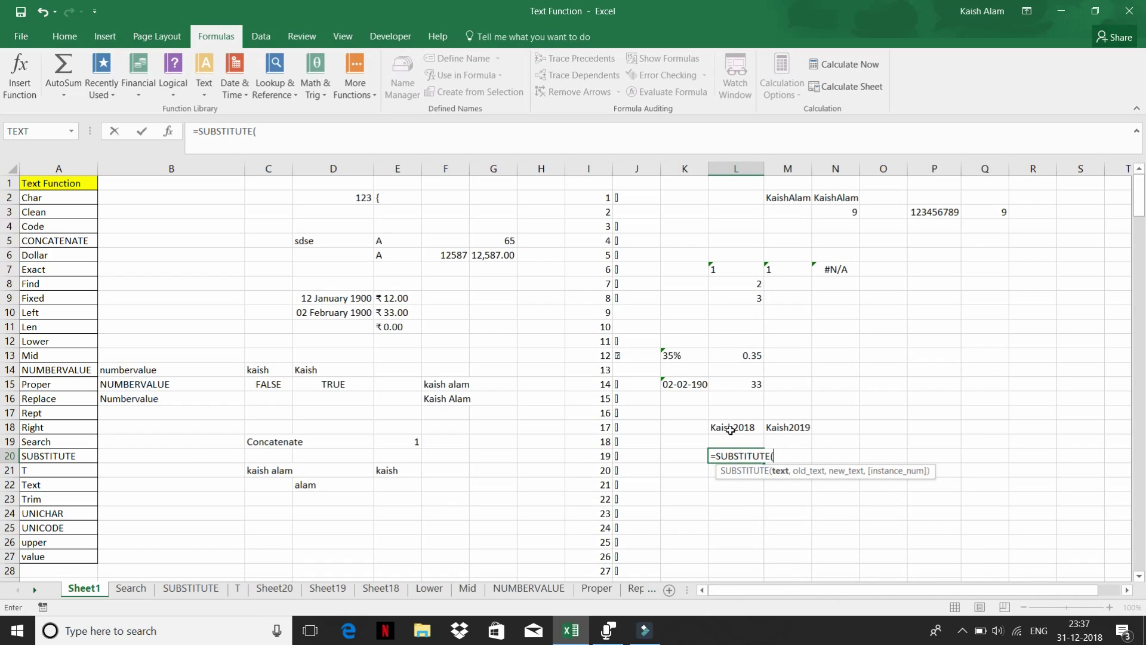
pyautogui.click(729, 427)
pyautogui.write(',')
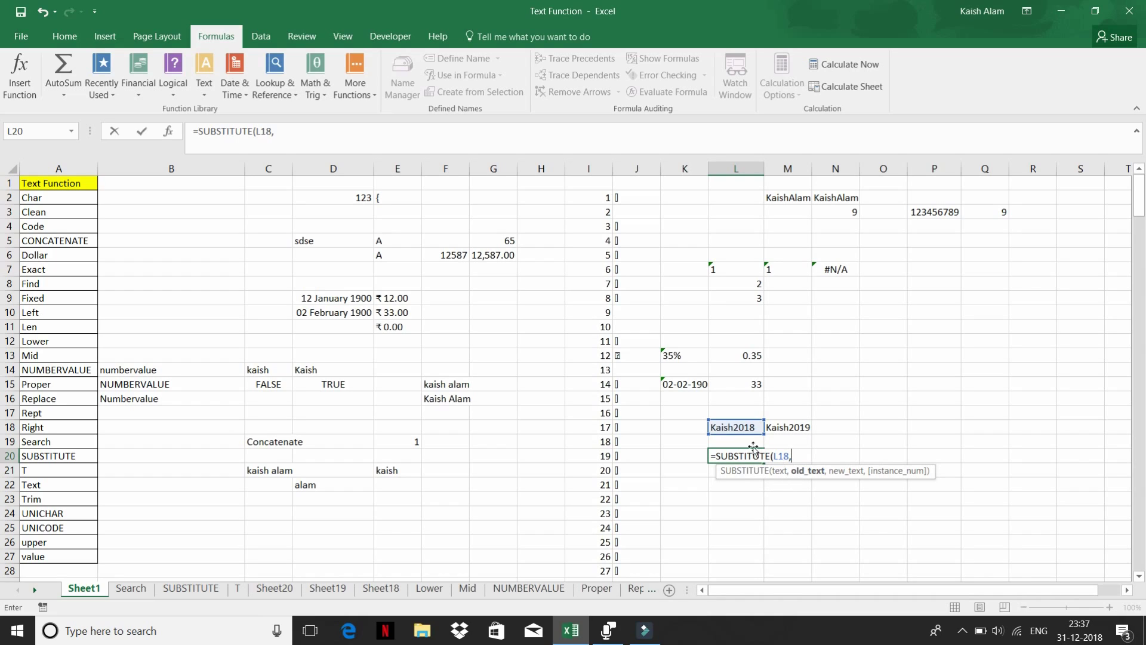
pyautogui.press('Escape')
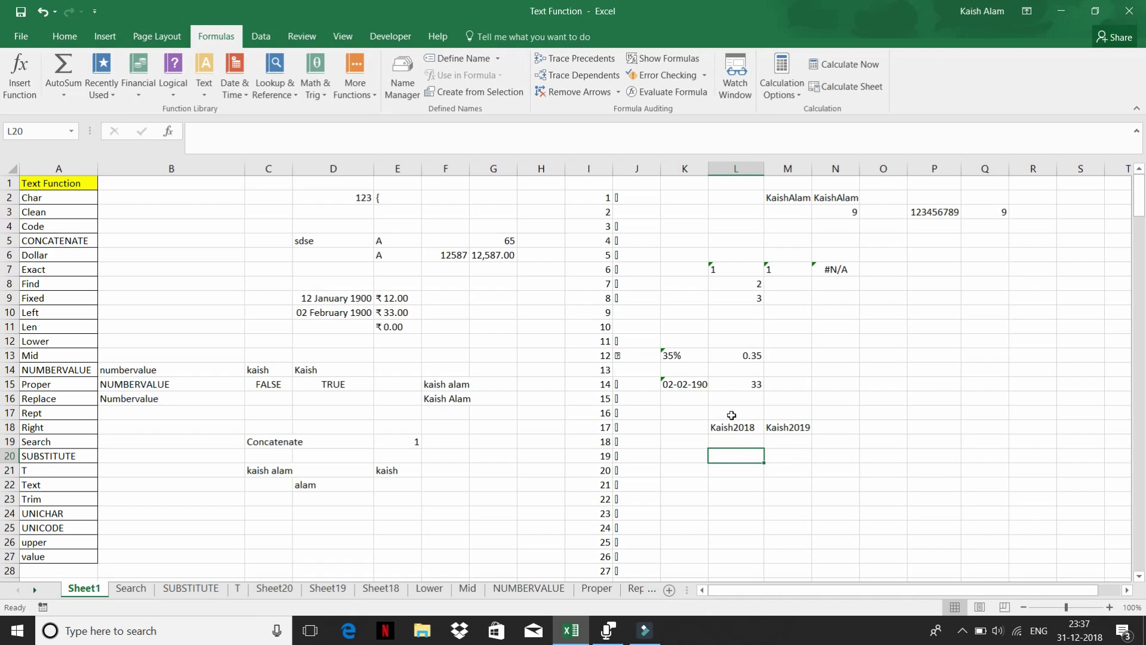
# - Append -2018 to the text in L18
pyautogui.click(732, 424)
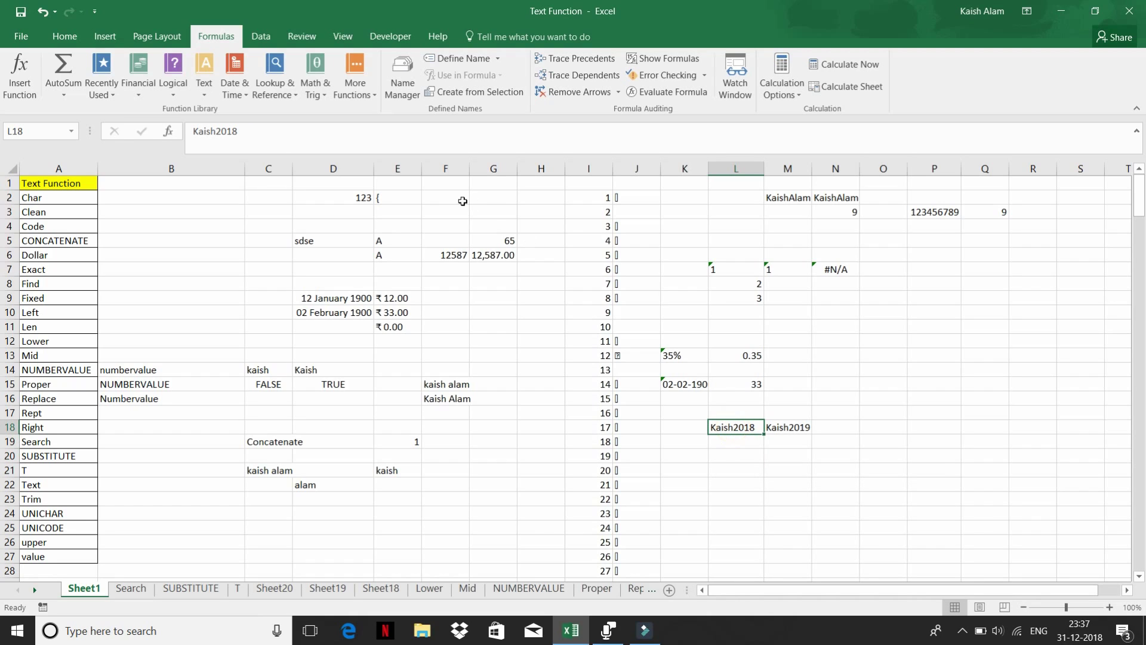
pyautogui.click(270, 129)
pyautogui.write('-')
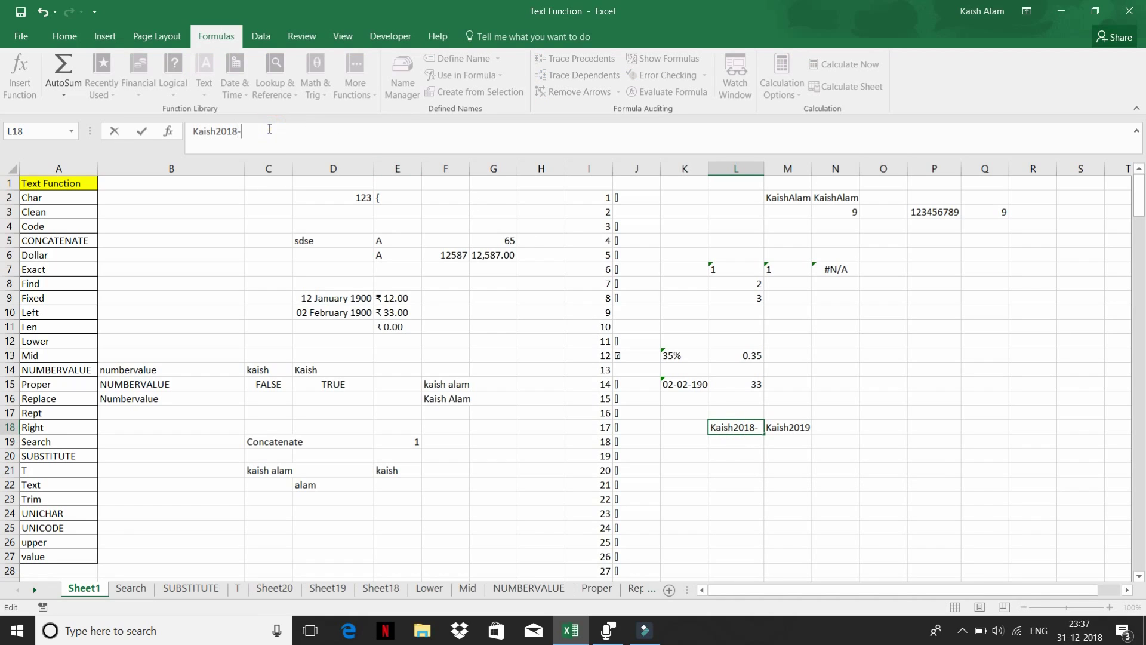
pyautogui.write('2018')
pyautogui.press('Return')
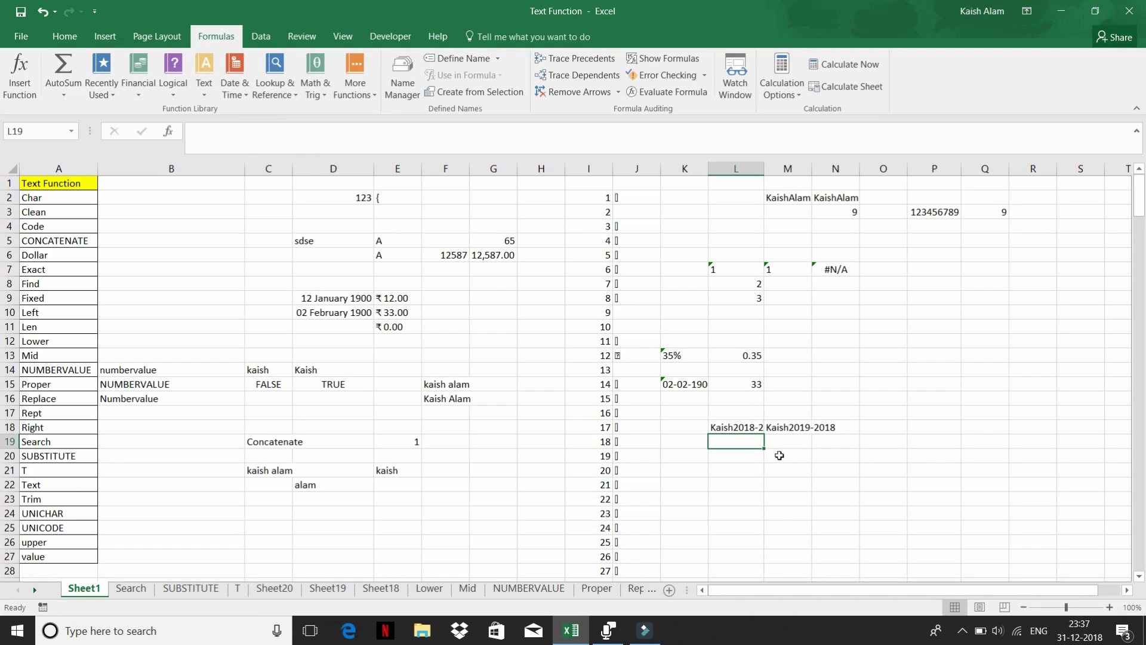
# - Autofit column L so L18's longer text shows fully, and check M18's updated result
pyautogui.click(738, 424)
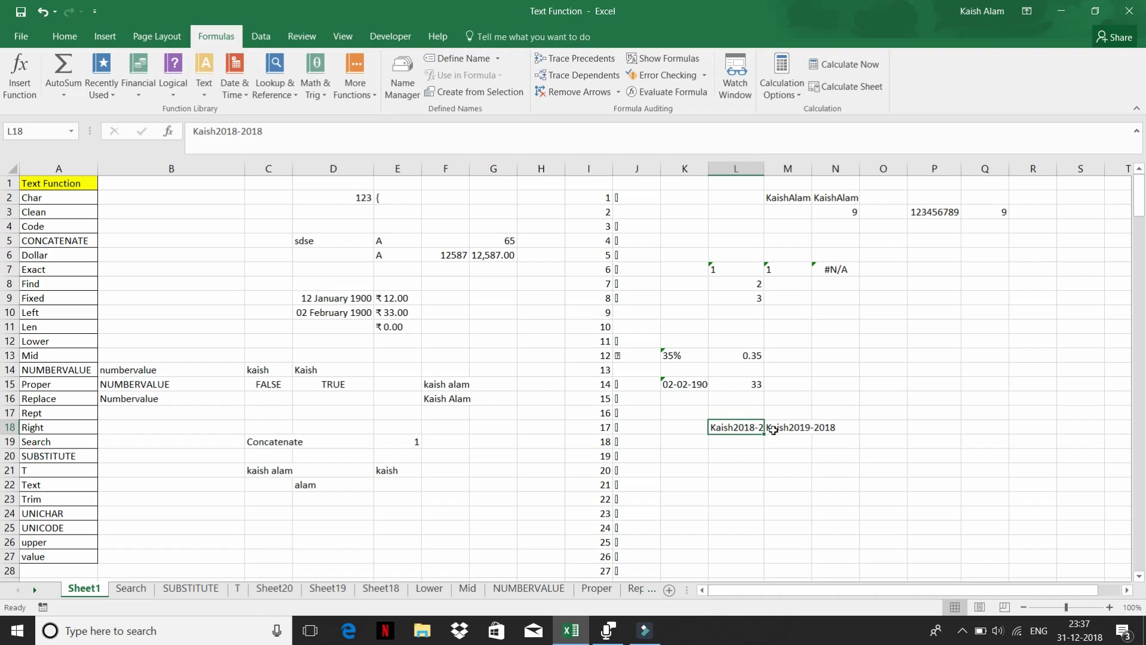
pyautogui.doubleClick(765, 170)
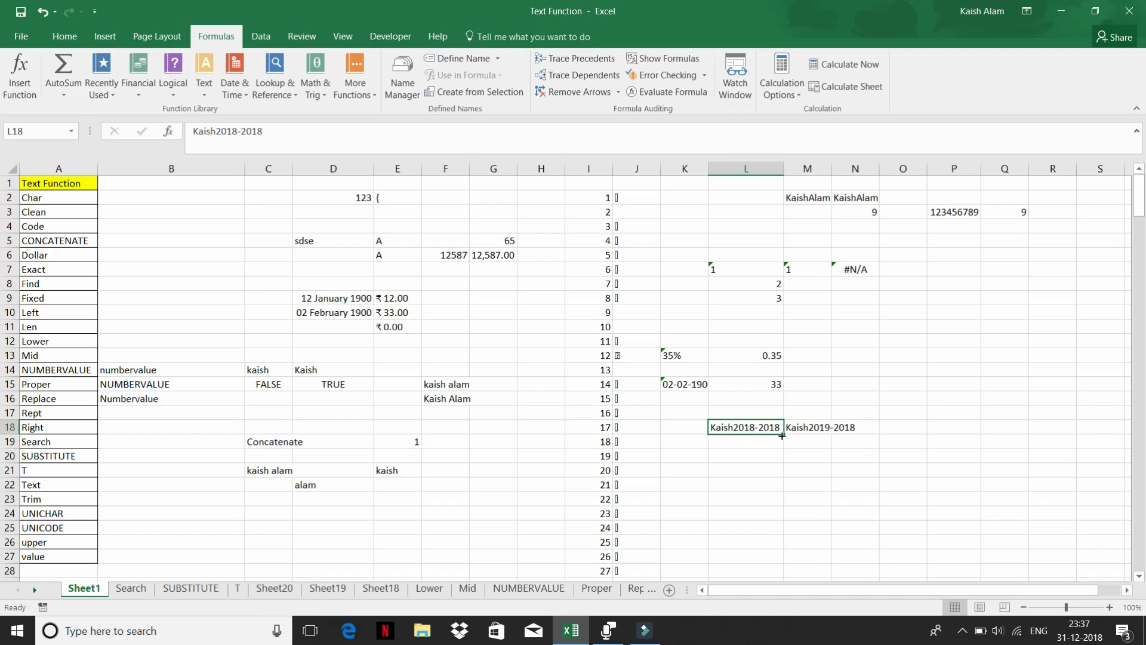
pyautogui.click(806, 429)
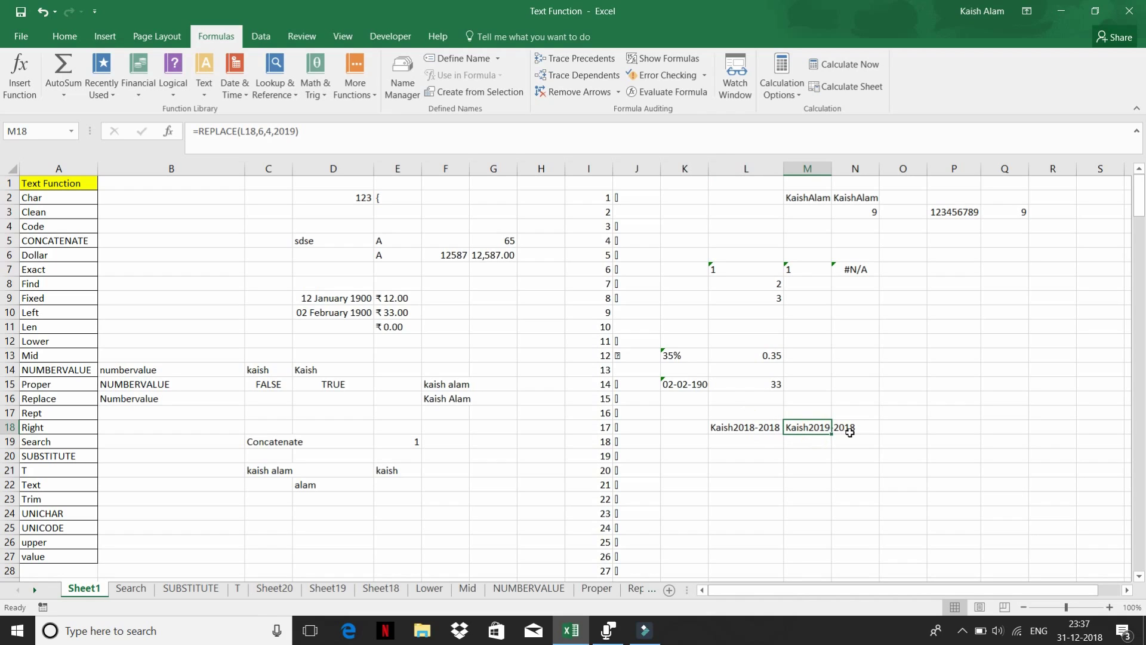
pyautogui.click(738, 454)
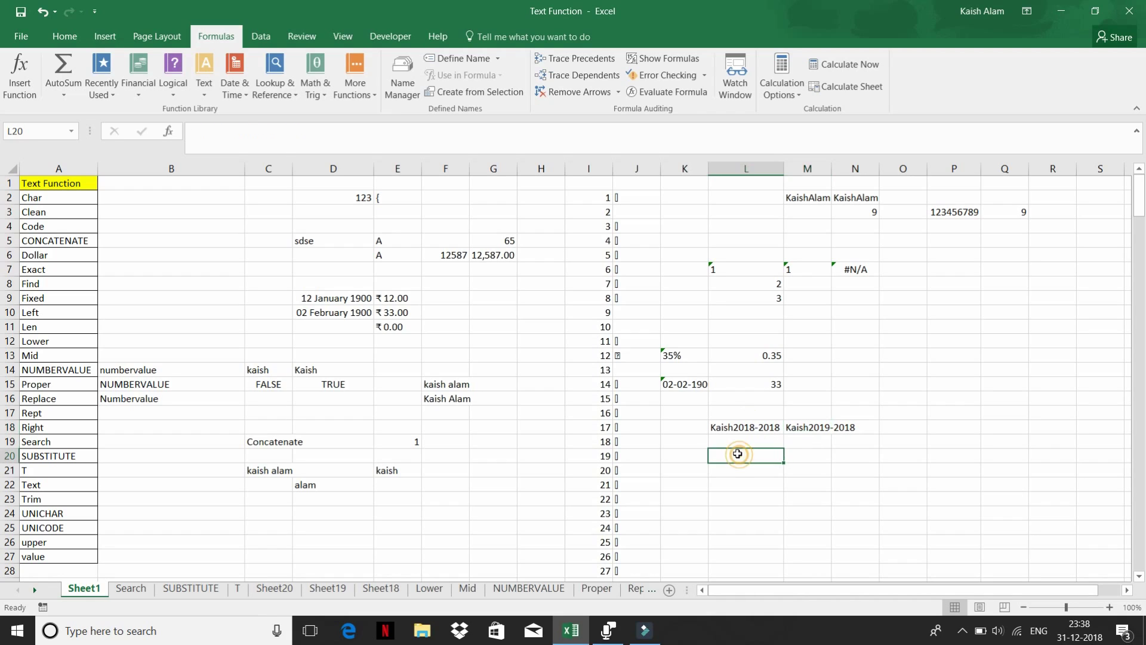
# - Put =SUBSTITUTE(L18,2018,2019) in L20, compare it with L18, then bring up the text functions
pyautogui.write('=sub')
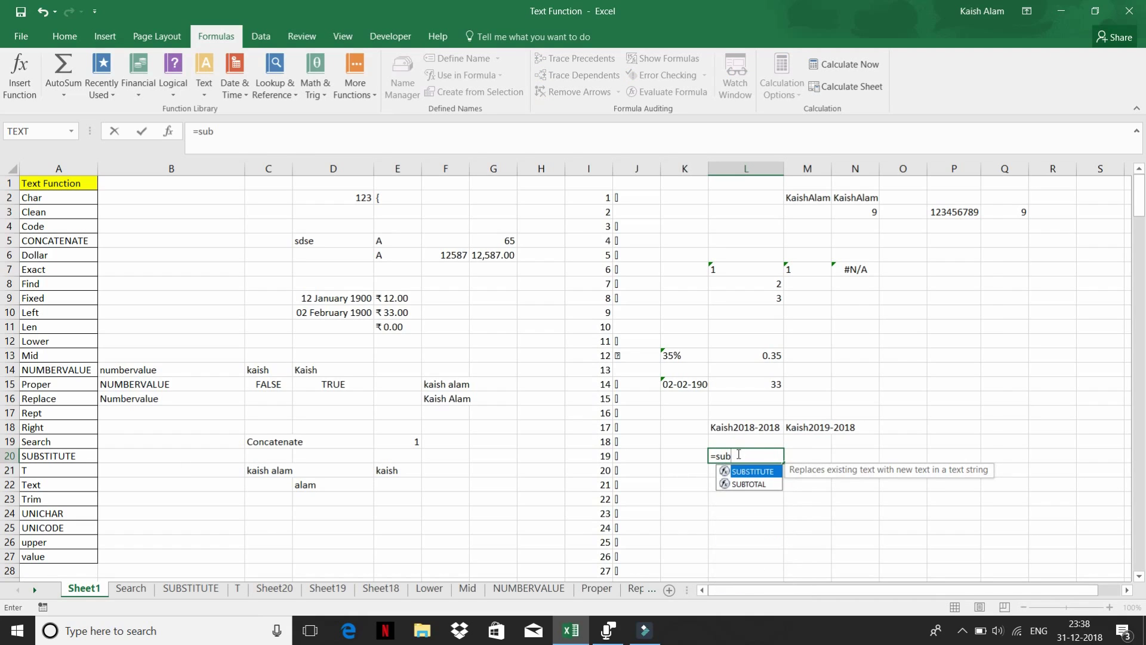
pyautogui.press('Tab')
pyautogui.press('Up')
pyautogui.press('Up')
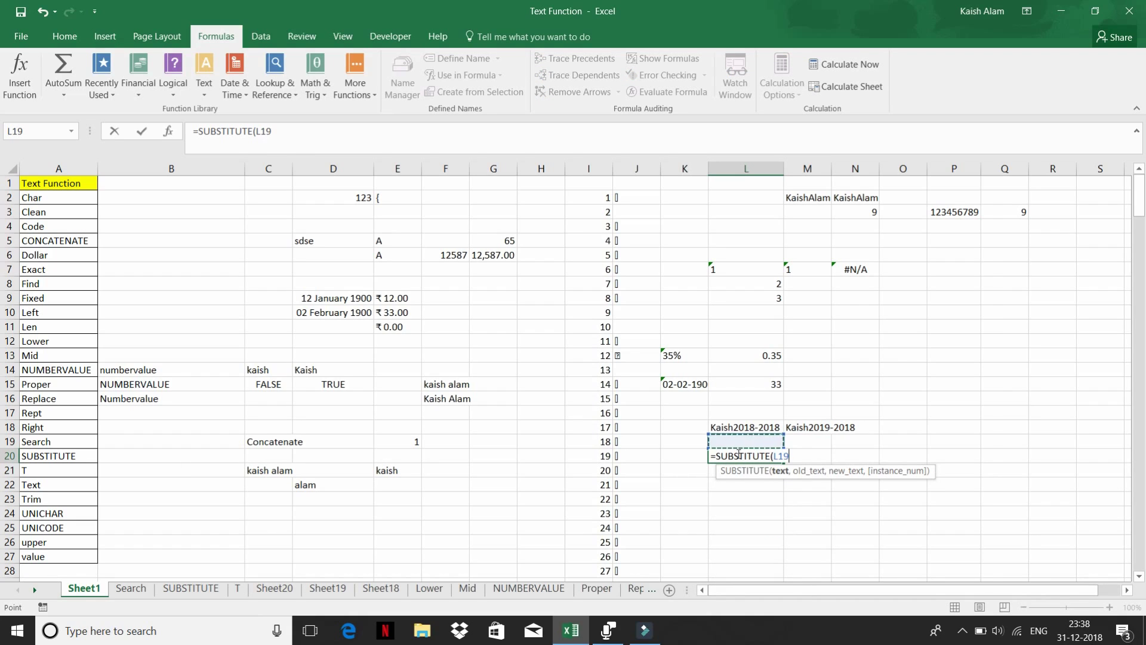
pyautogui.write(',')
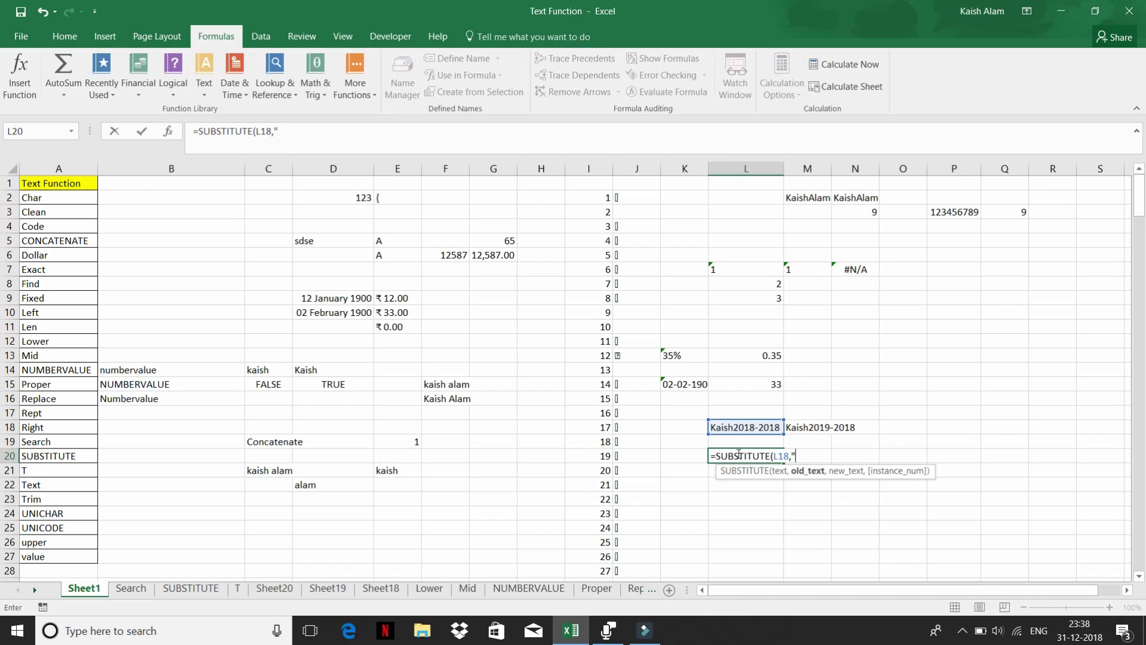
pyautogui.write('2018,')
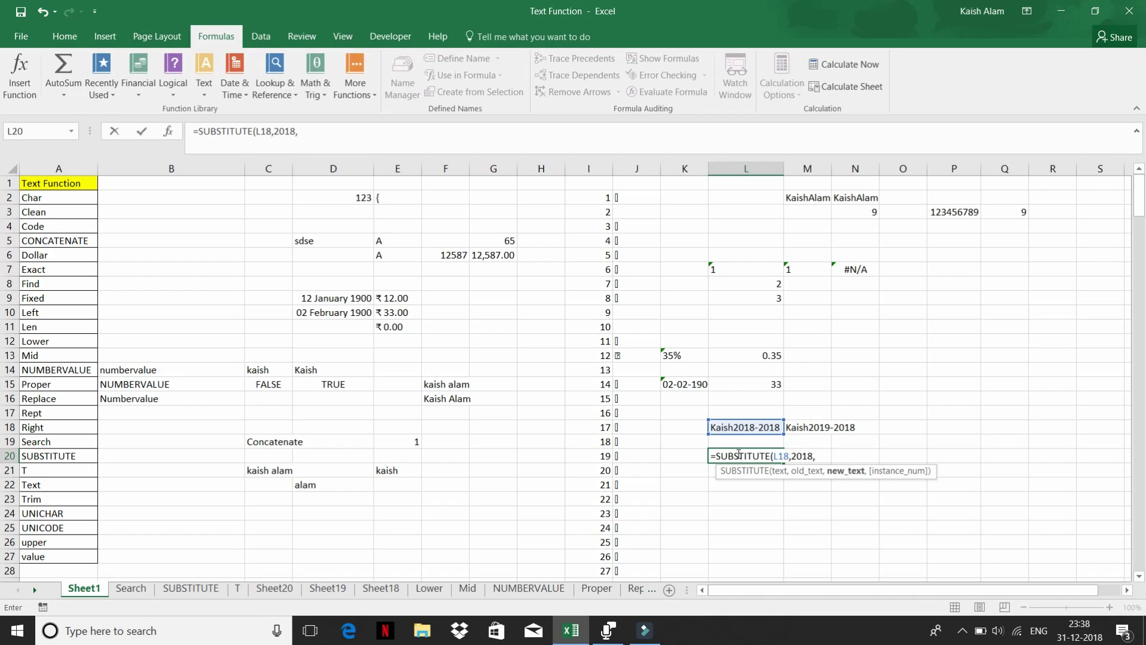
pyautogui.write('2019')
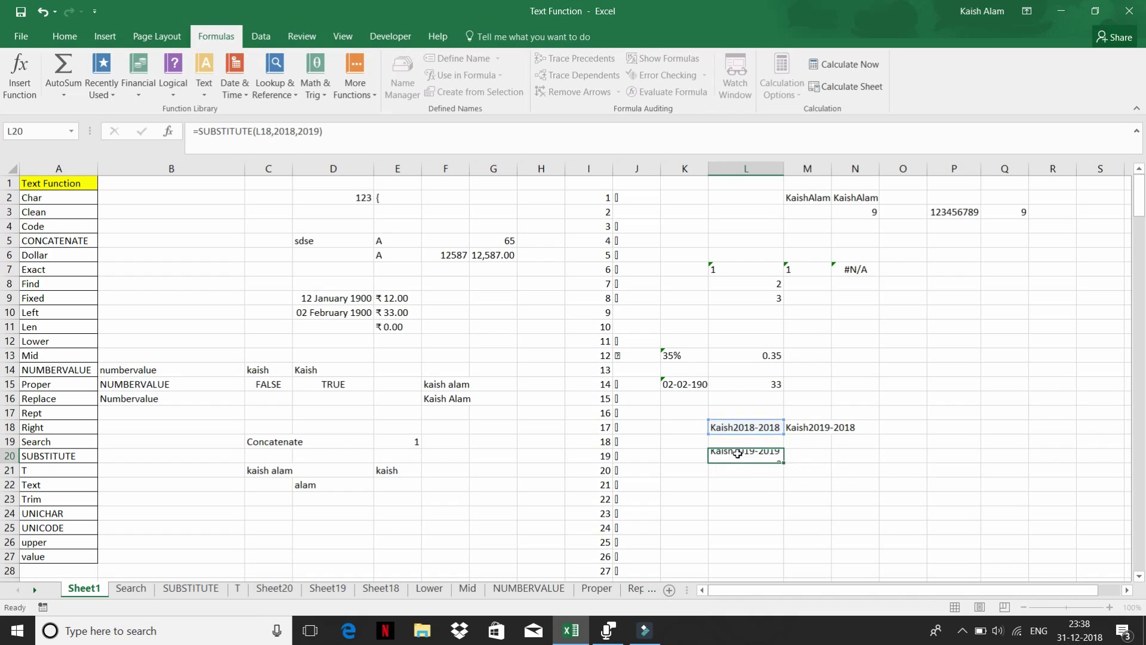
pyautogui.press('Return')
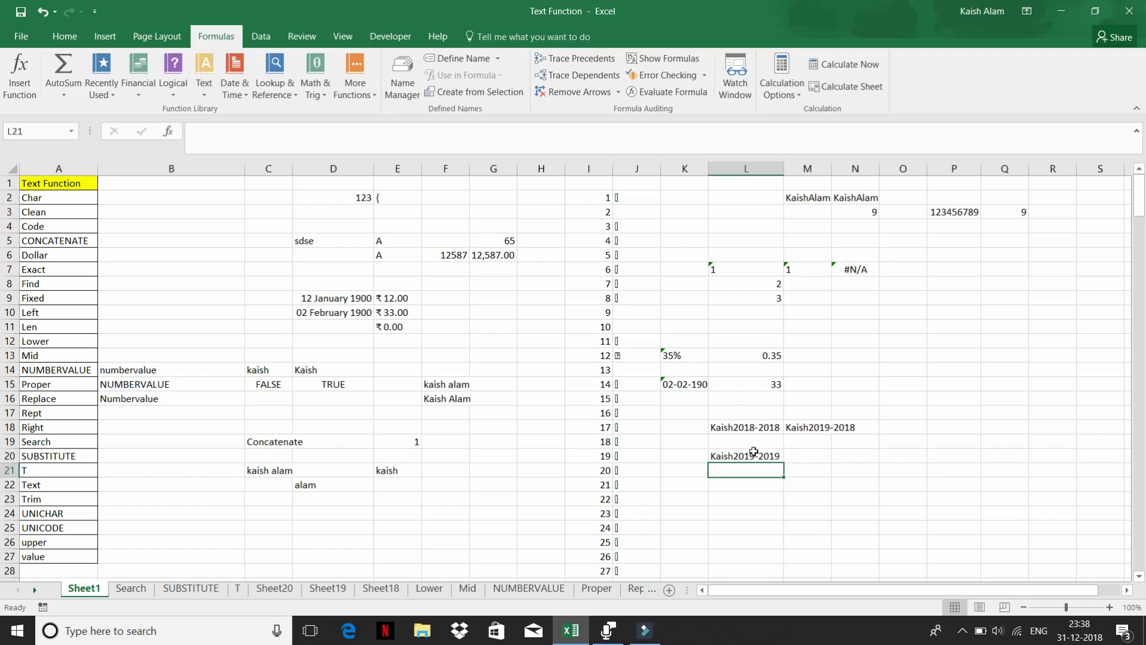
pyautogui.click(750, 453)
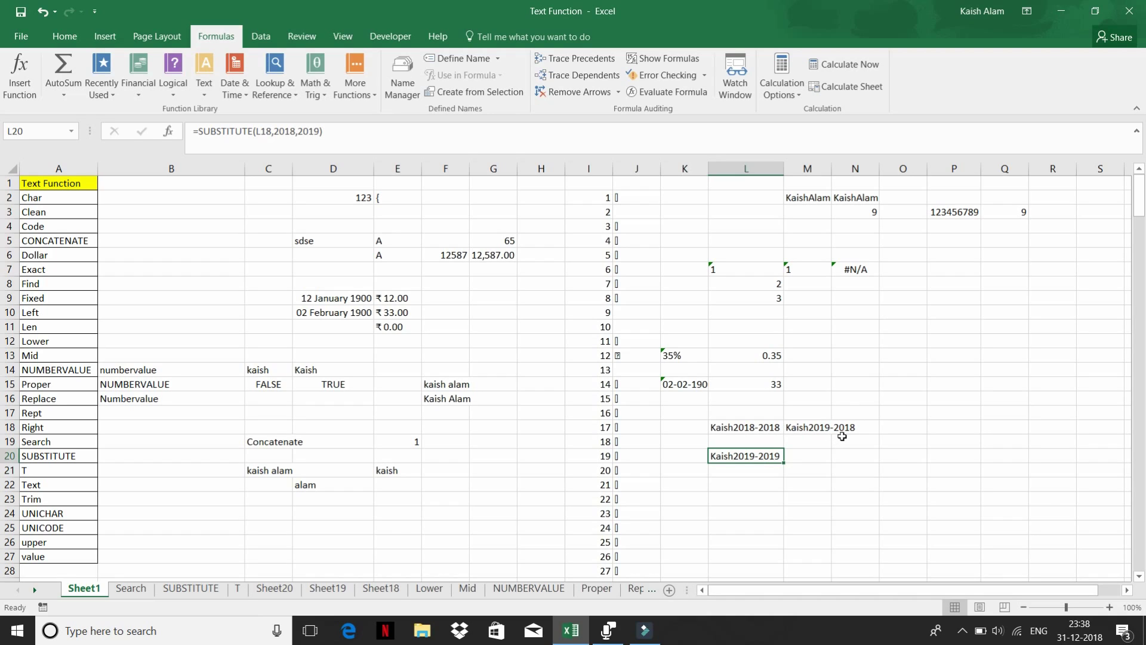
pyautogui.click(753, 455)
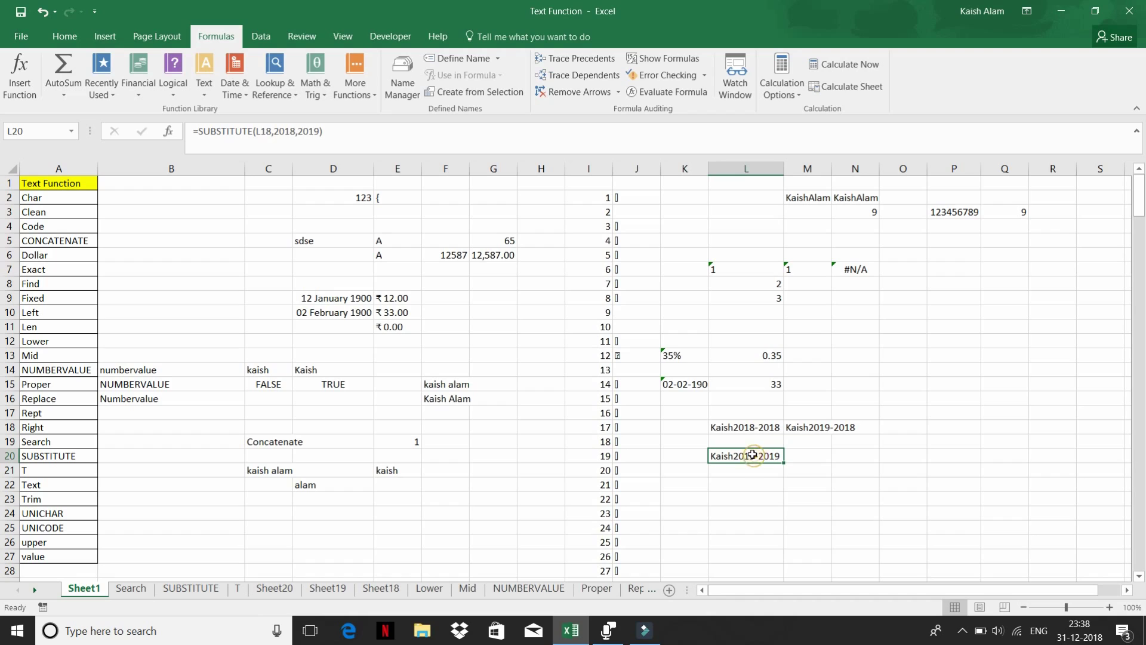
pyautogui.click(739, 425)
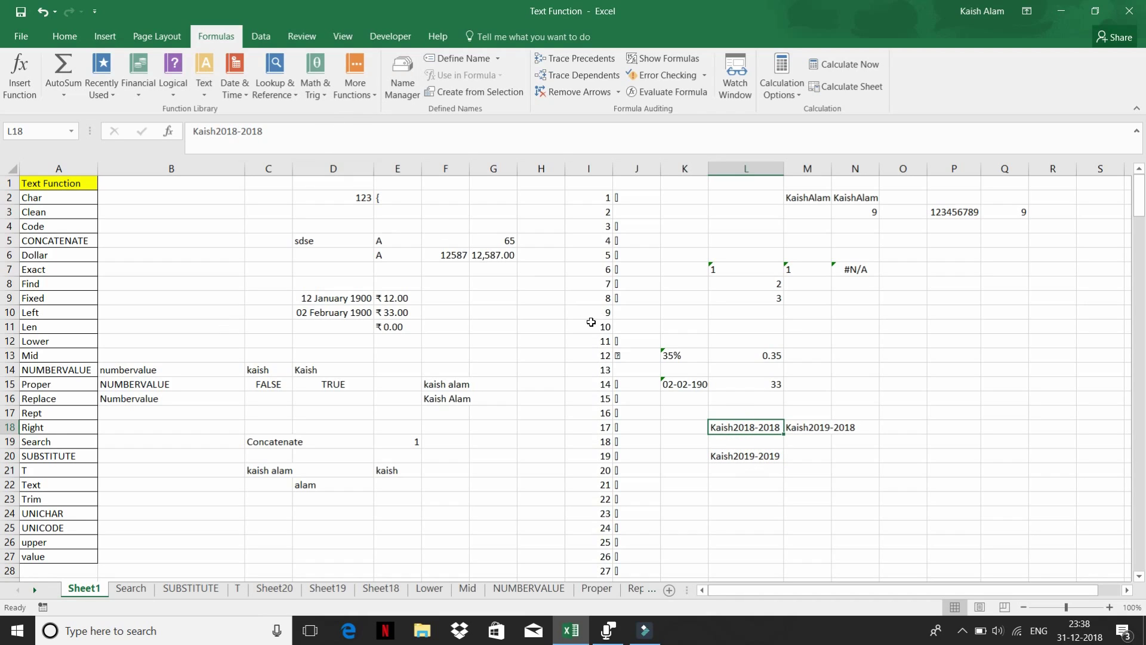
pyautogui.click(205, 90)
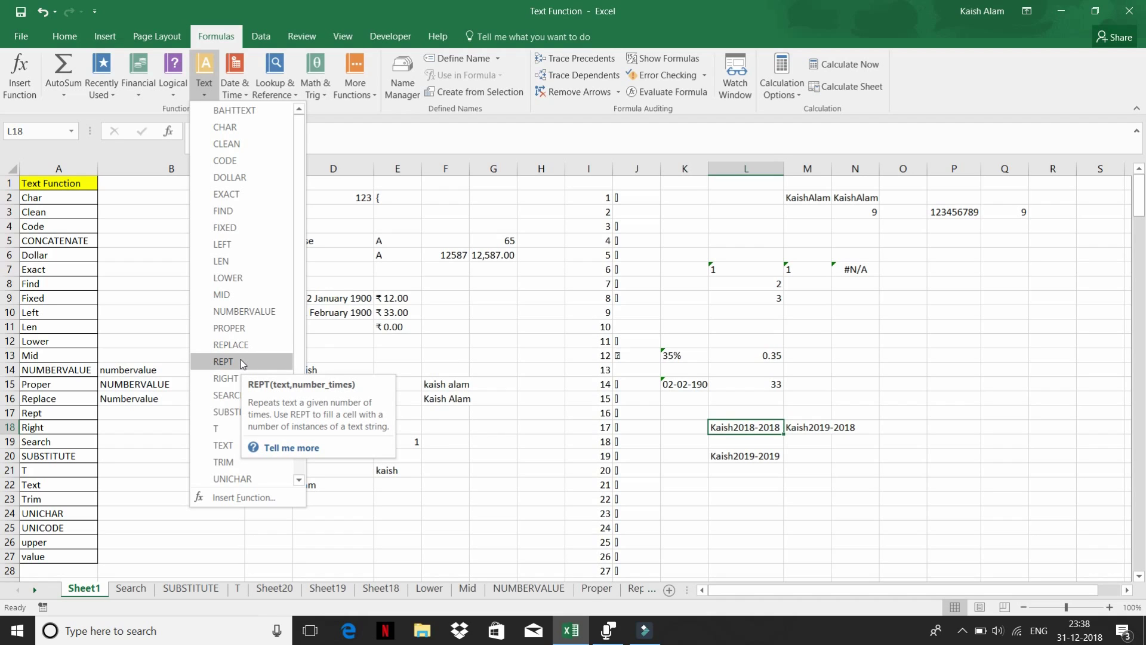
# - Enter the sample letter 'a' in C25
pyautogui.click(475, 354)
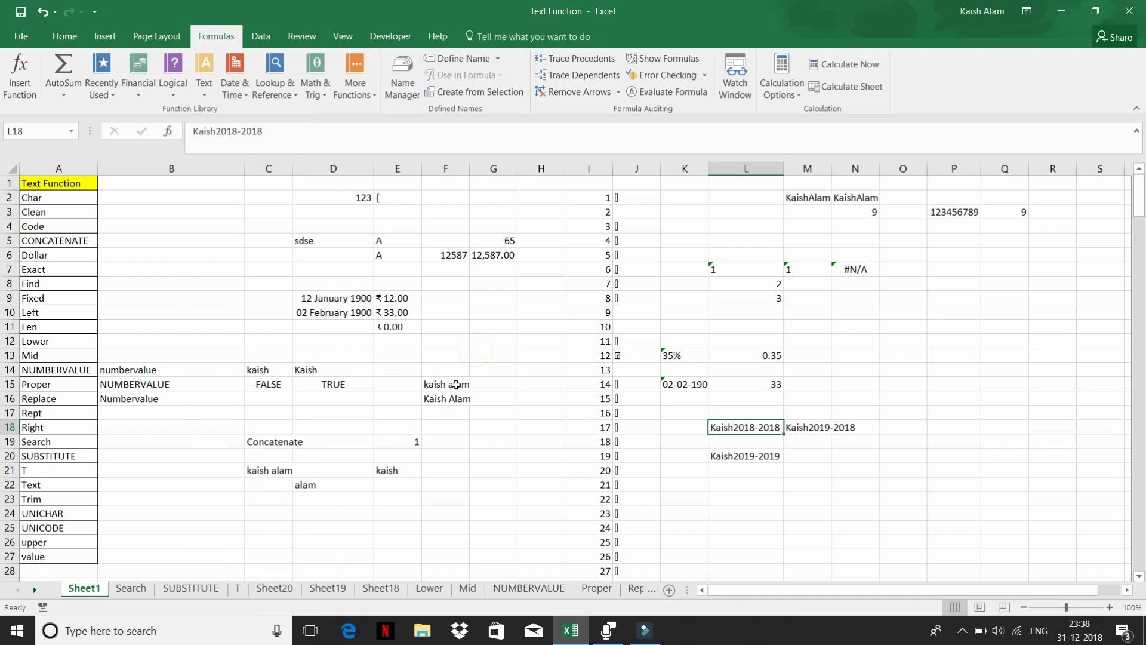
pyautogui.scroll(-3, 431, 442)
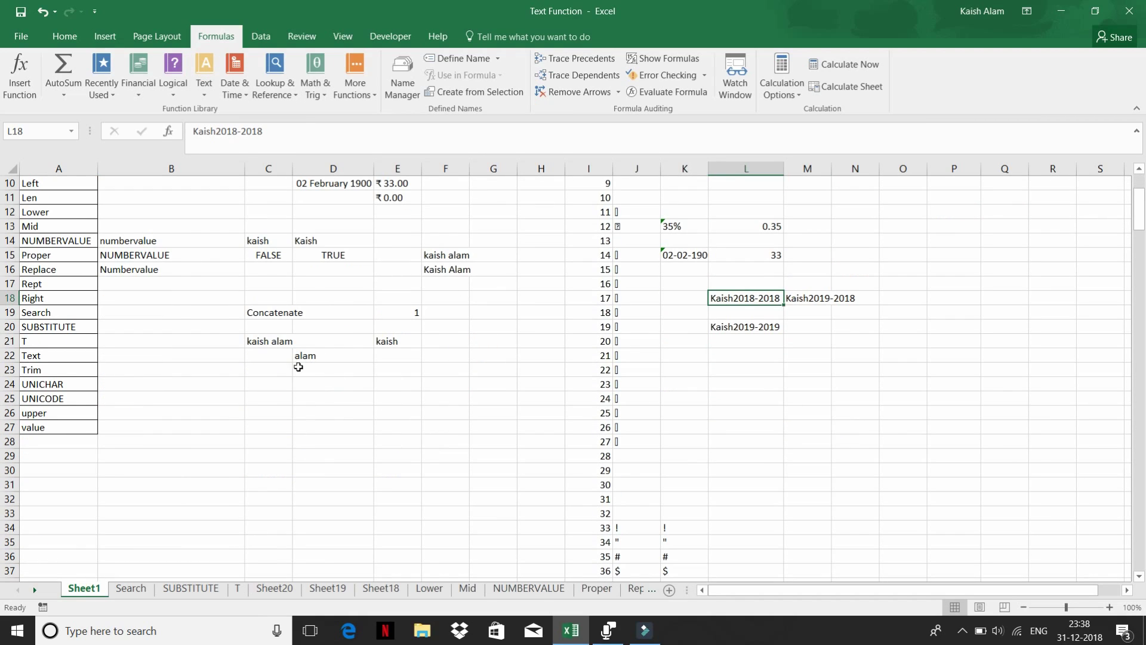
pyautogui.click(265, 396)
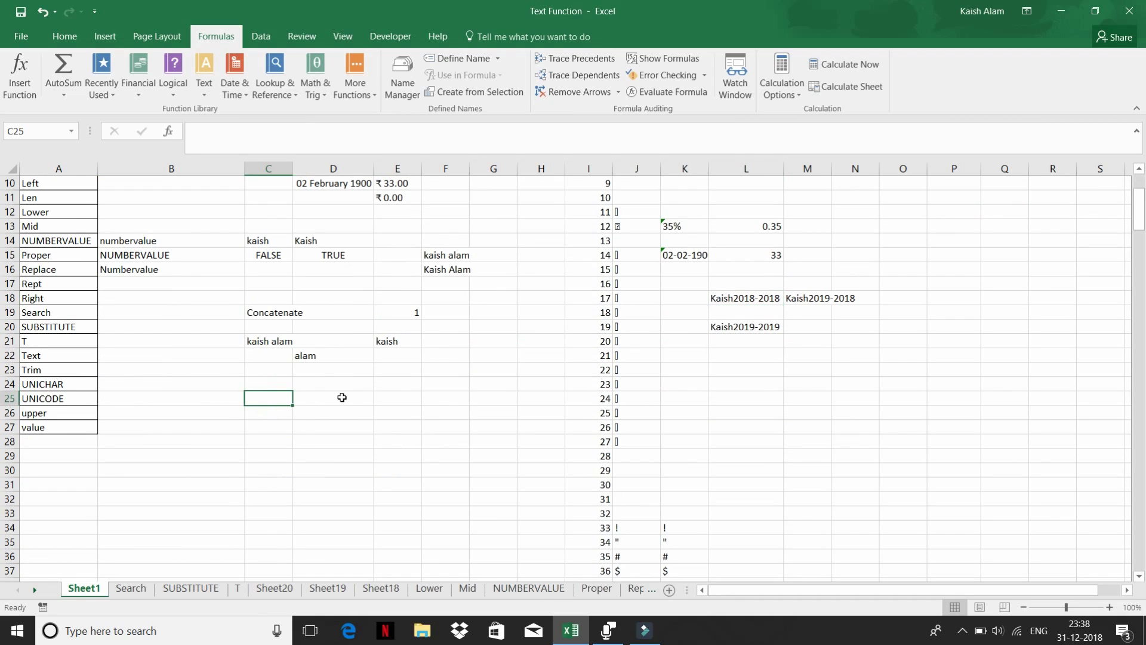
pyautogui.write('a')
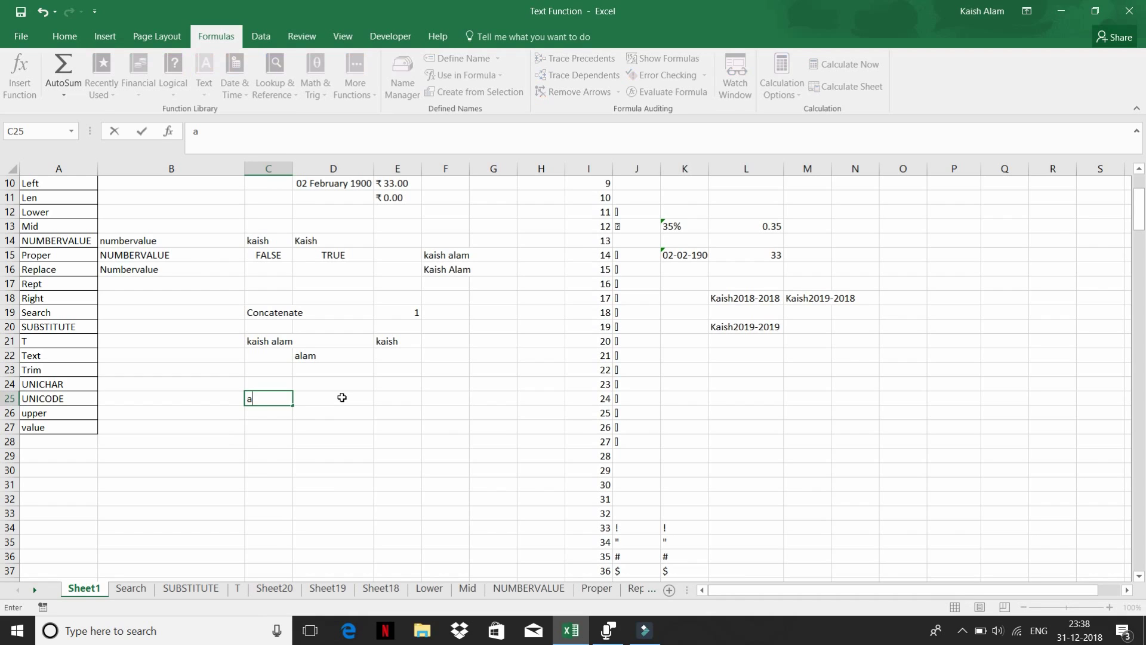
pyautogui.click(342, 397)
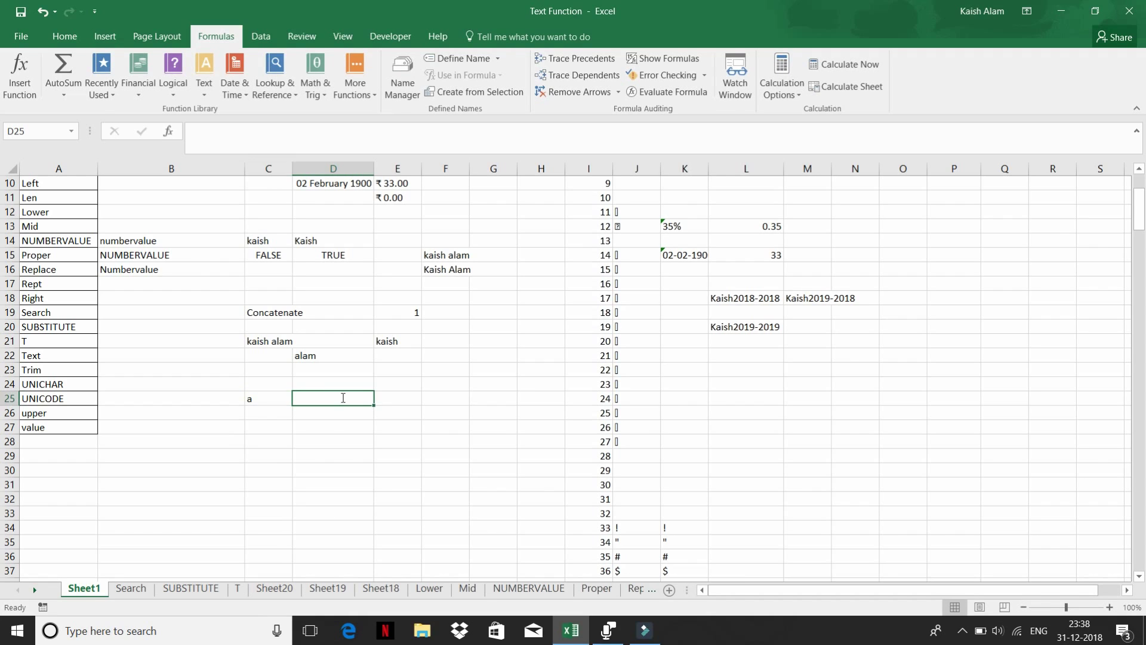
# - Enter =REPT(C25,20) in D25, choosing REPT instead of REPLACE
pyautogui.write('=re')
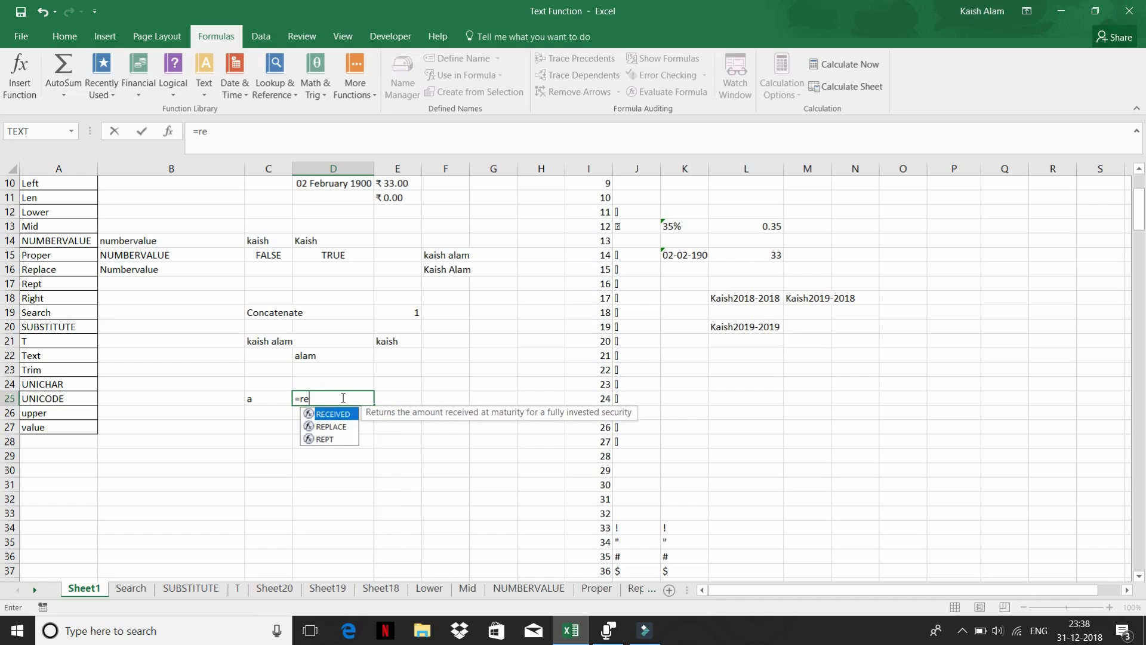
pyautogui.write('p')
pyautogui.press('Tab')
pyautogui.write('=')
pyautogui.press('BackSpace')
pyautogui.press('BackSpace')
pyautogui.press('BackSpace')
pyautogui.press('BackSpace')
pyautogui.press('BackSpace')
pyautogui.press('BackSpace')
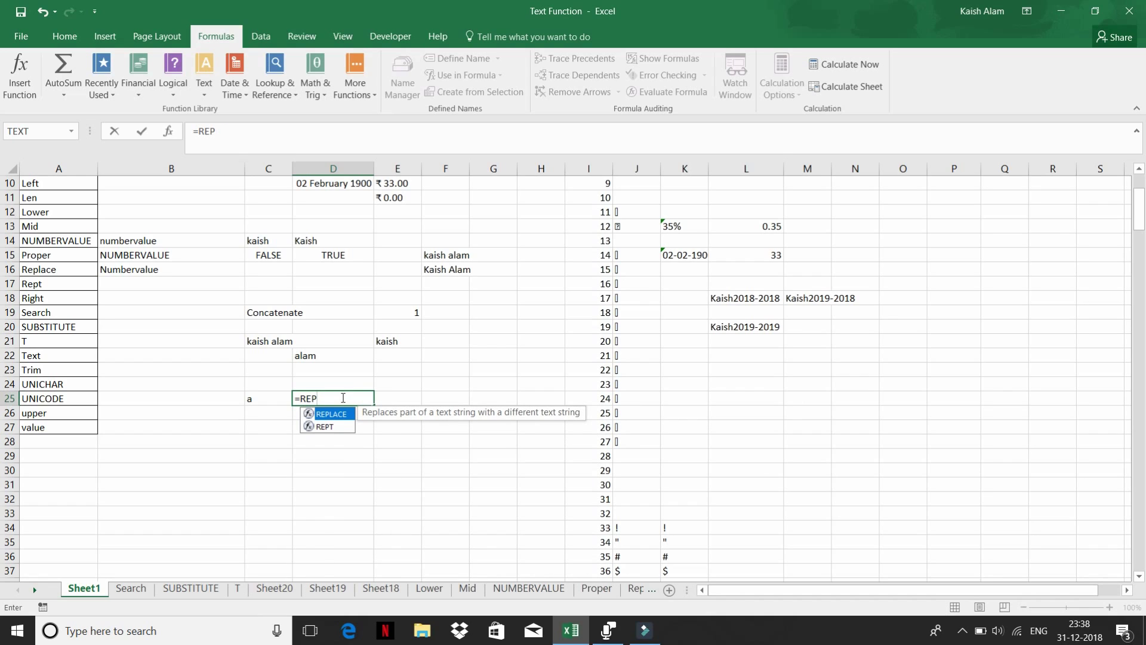
pyautogui.press('Down')
pyautogui.press('Tab')
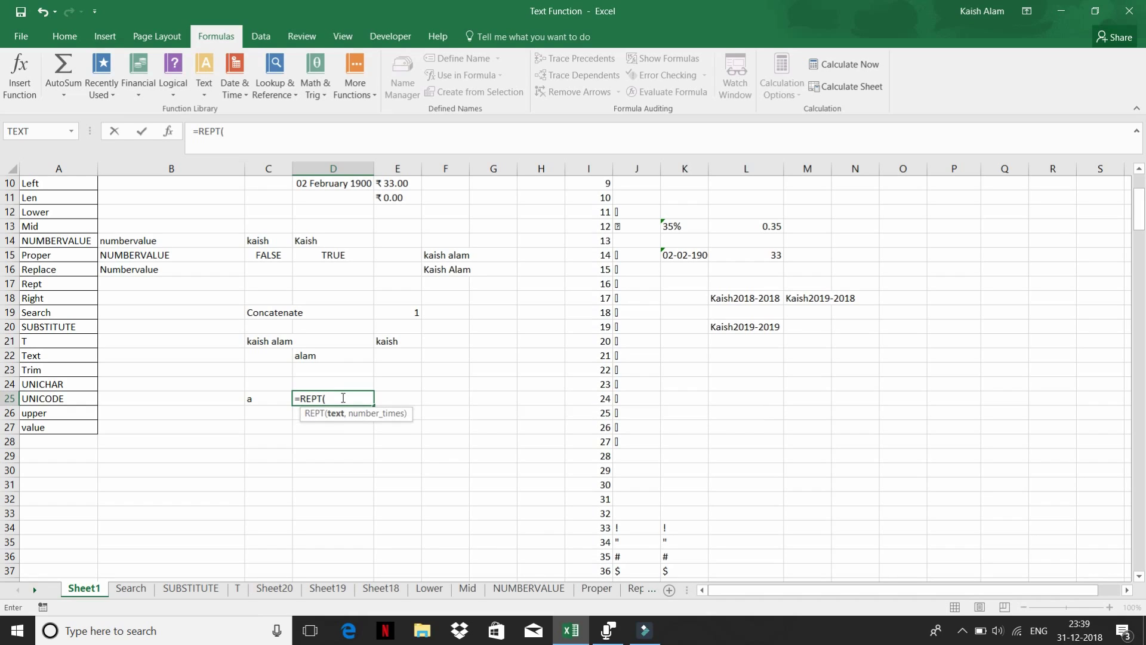
pyautogui.press('Left')
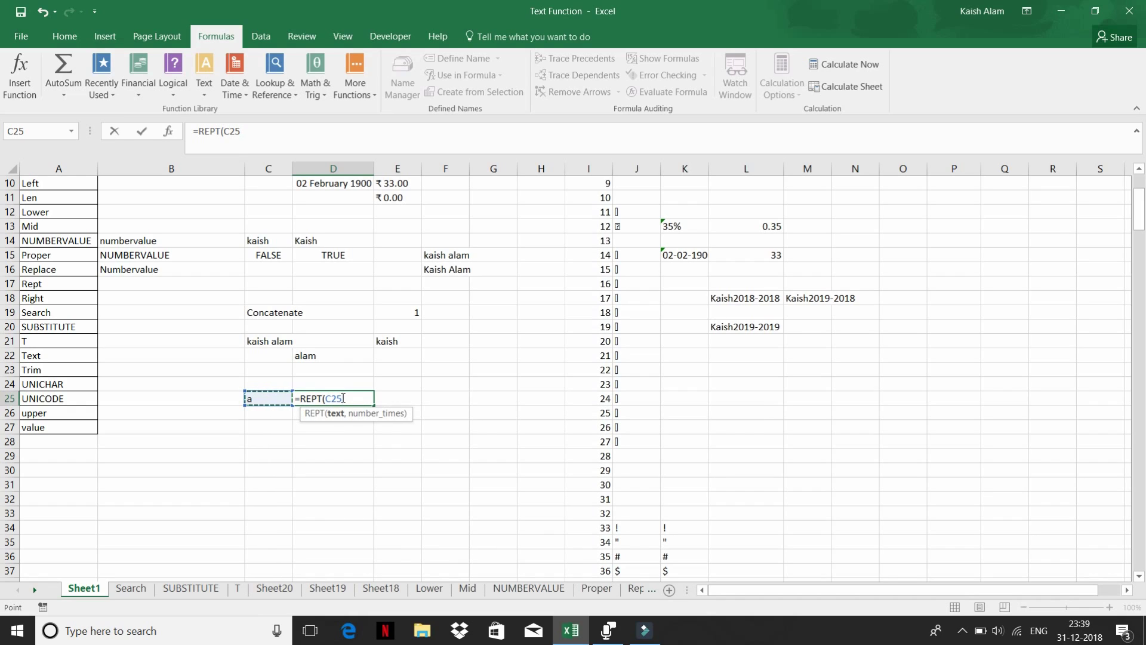
pyautogui.write(',')
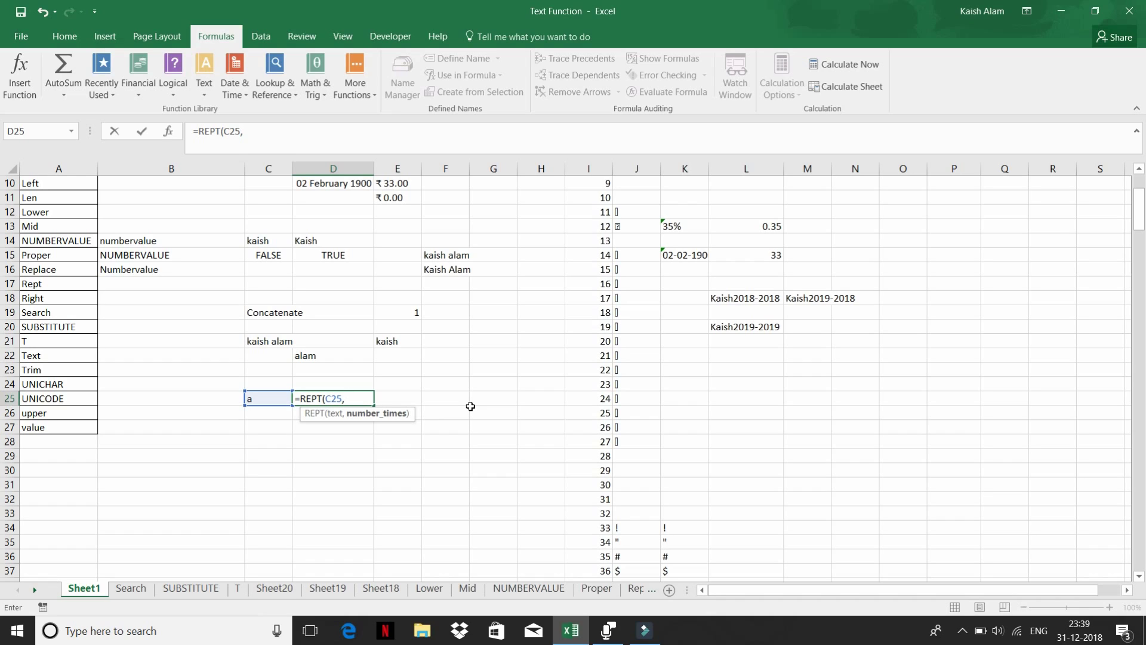
pyautogui.write('20')
pyautogui.press('Return')
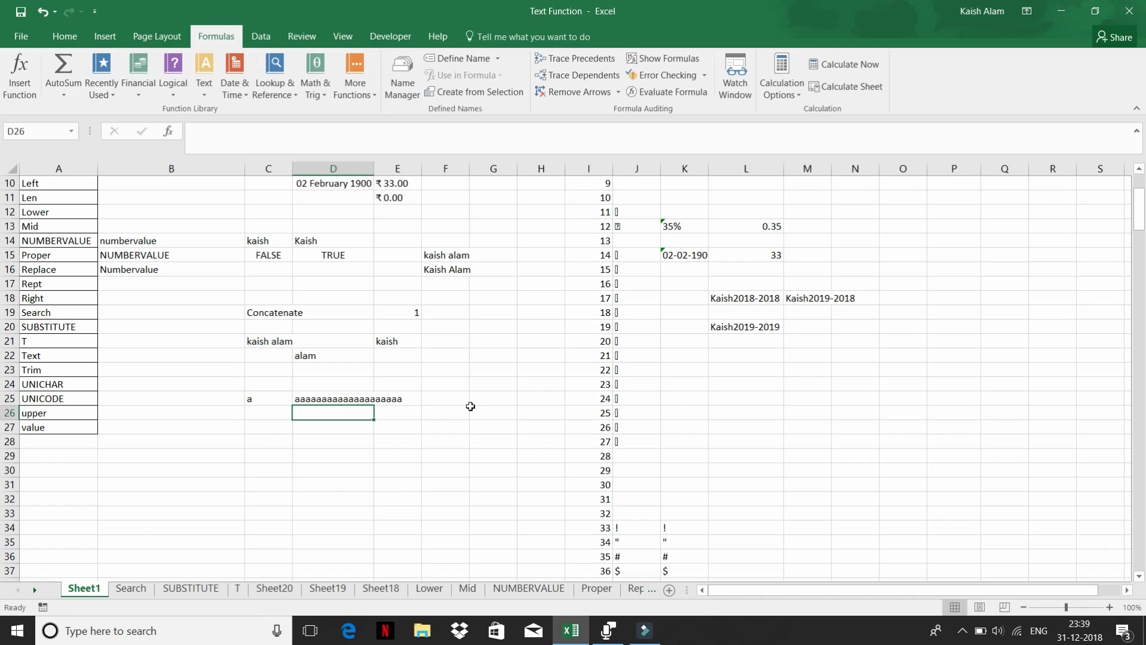
# - Compare D25's REPT formula with the source value in C25
pyautogui.click(321, 398)
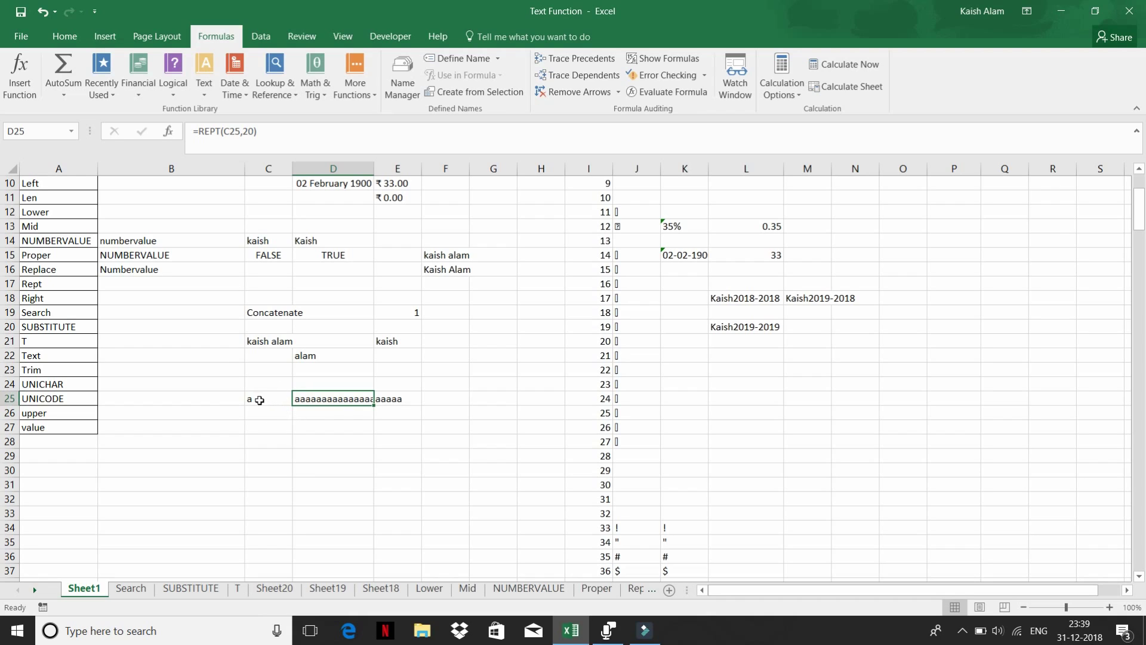
pyautogui.click(260, 398)
pyautogui.click(308, 403)
pyautogui.click(254, 399)
pyautogui.click(297, 399)
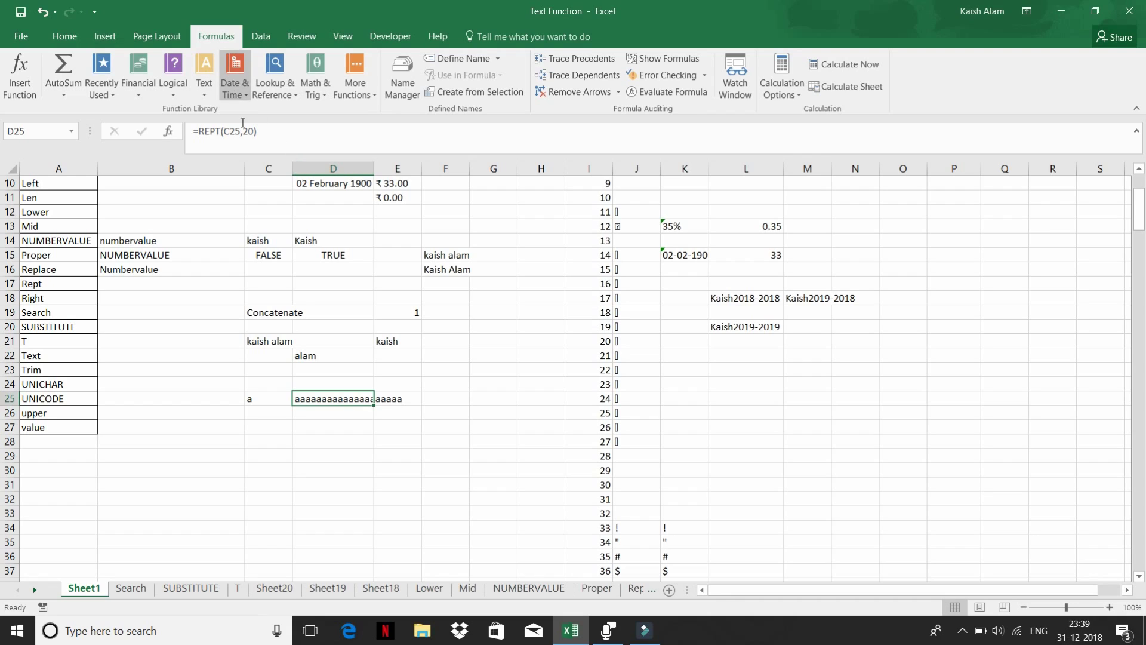
# - Change C25's text to 'a a' and compare D25's repeated result
pyautogui.click(252, 397)
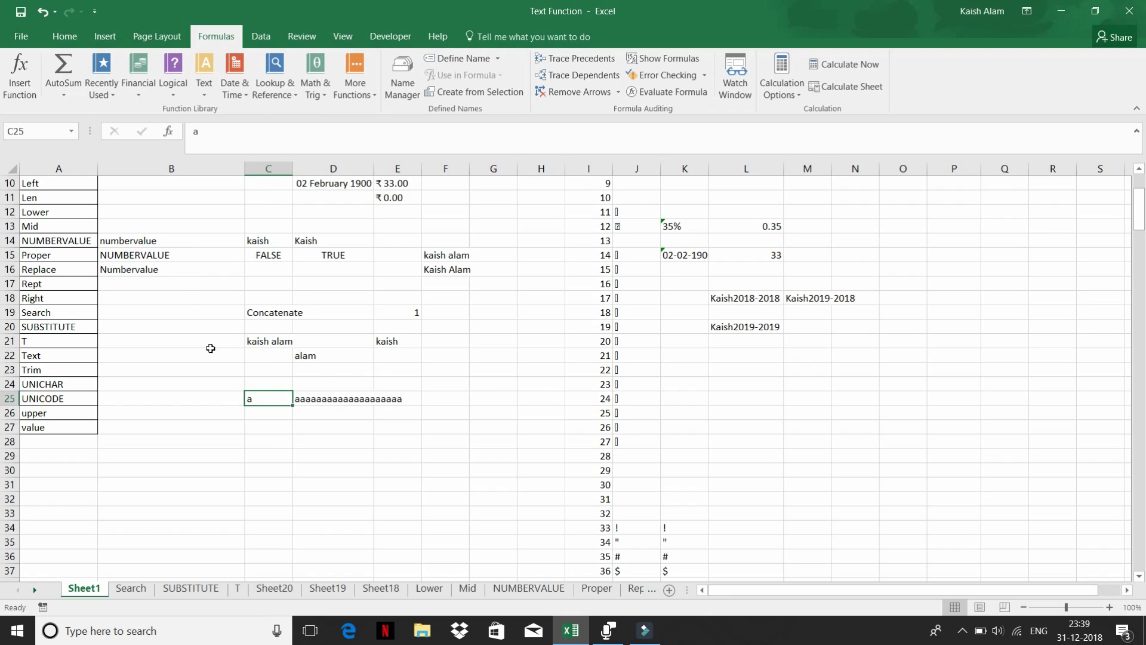
pyautogui.click(218, 140)
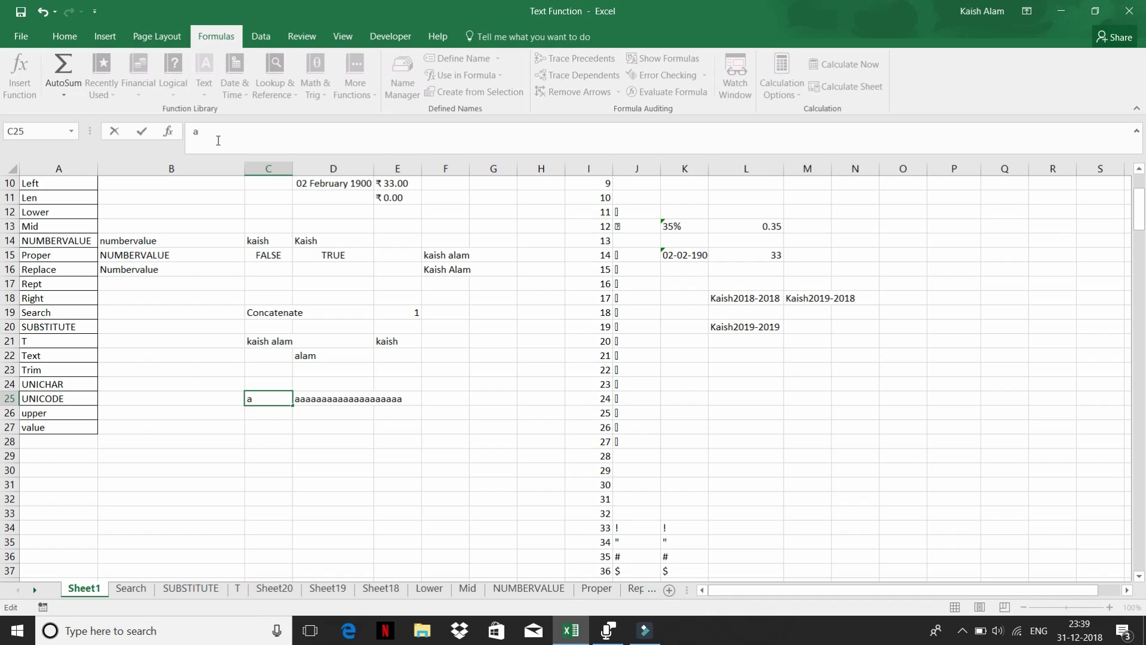
pyautogui.press('Return')
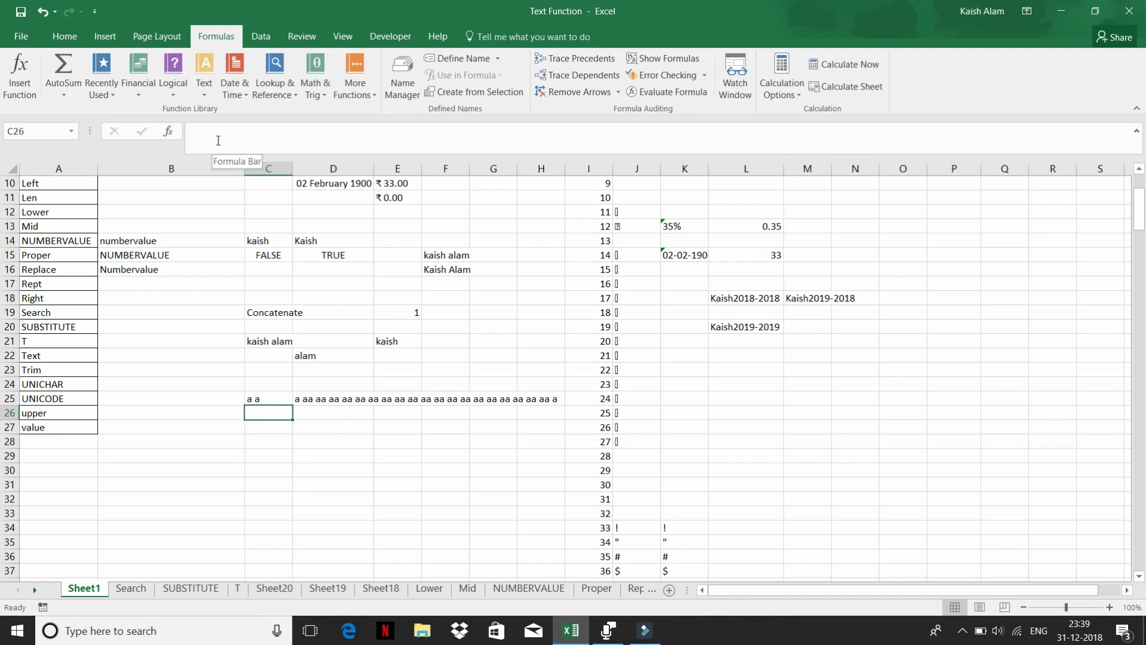
pyautogui.press('Up')
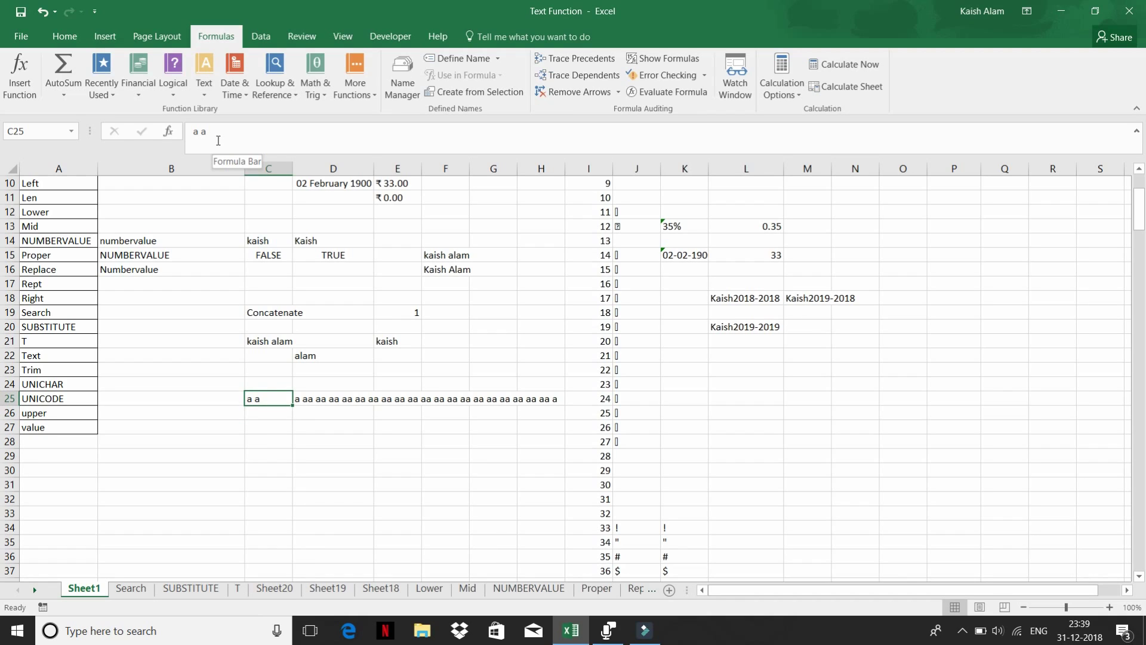
pyautogui.press('Right')
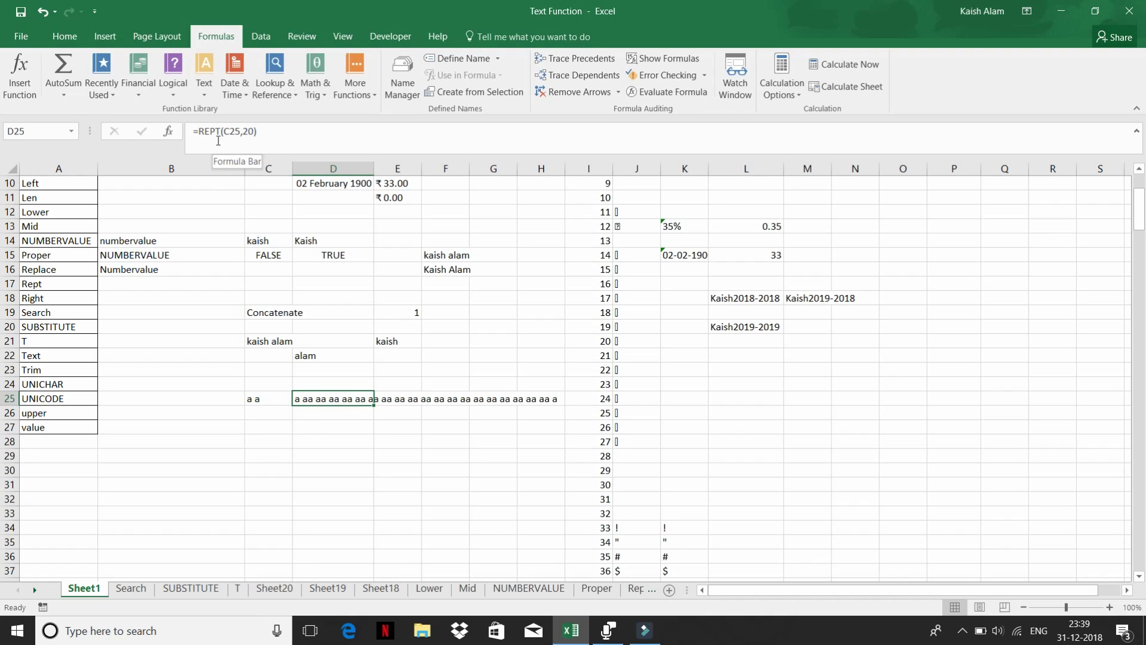
pyautogui.press('Left')
pyautogui.press('Right')
pyautogui.press('Left')
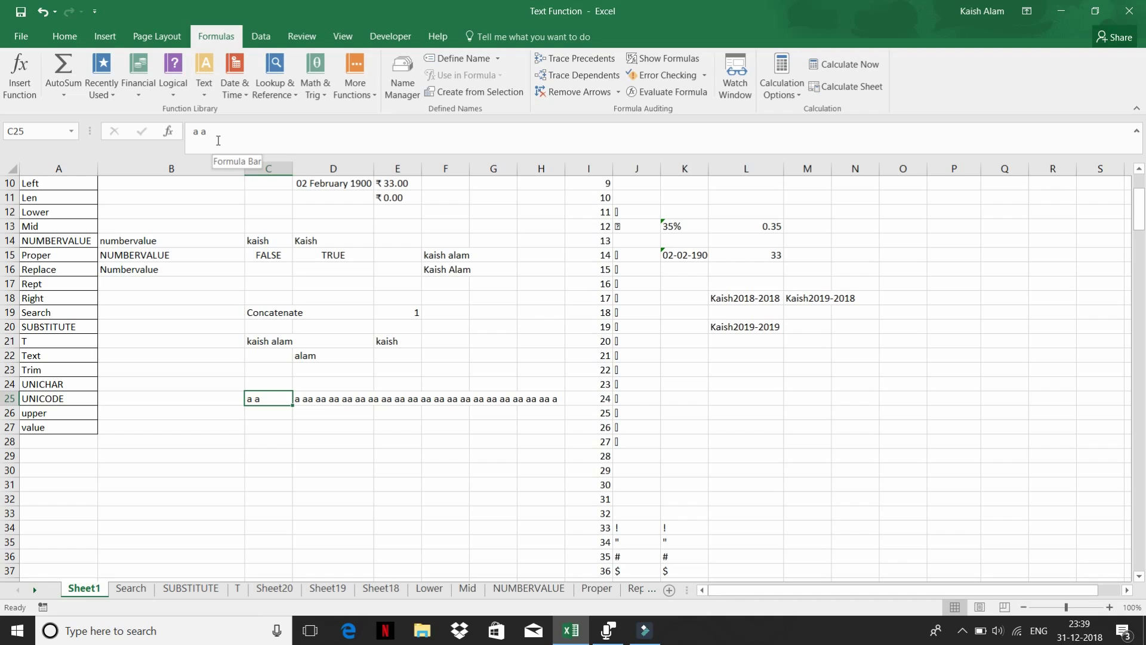
pyautogui.press('Right')
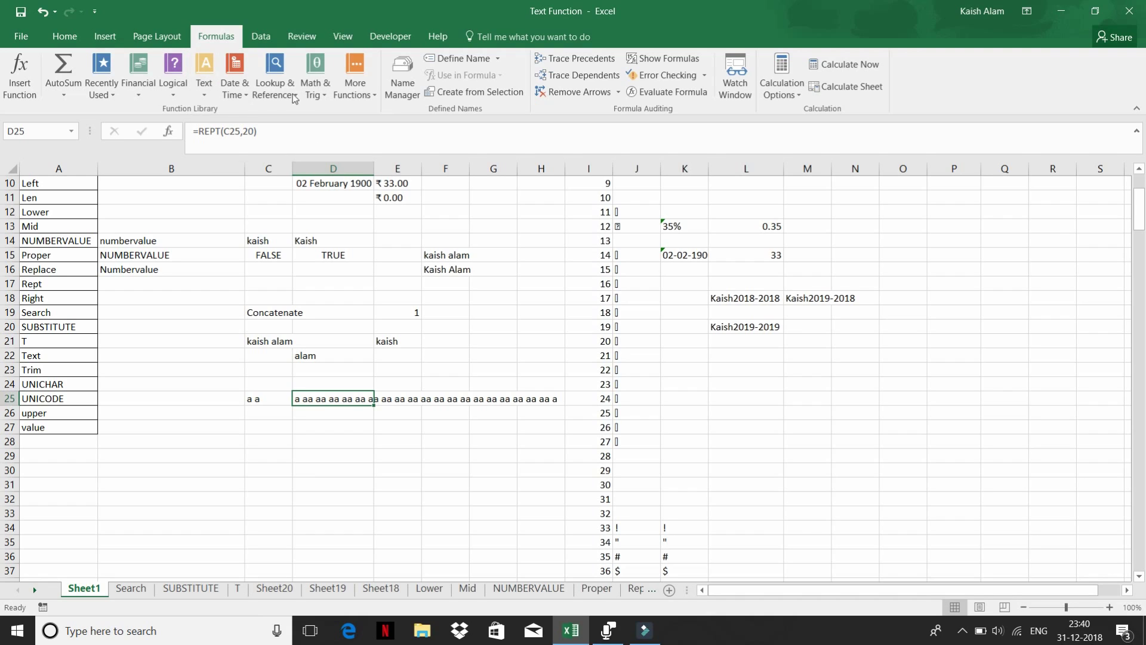
pyautogui.click(204, 84)
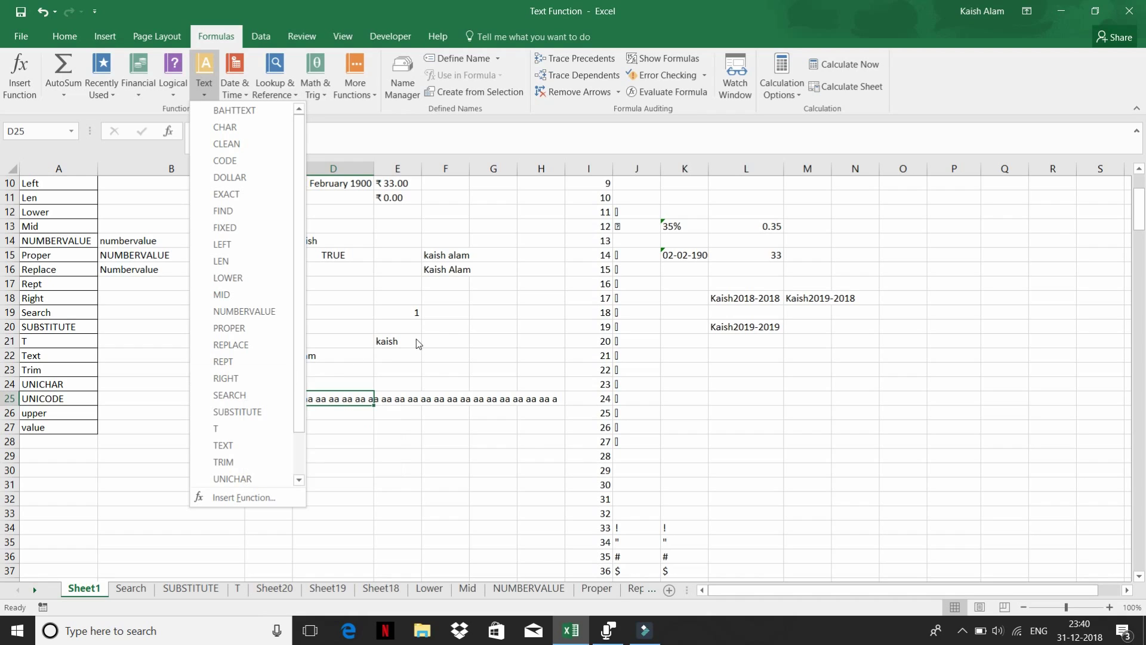
pyautogui.click(440, 326)
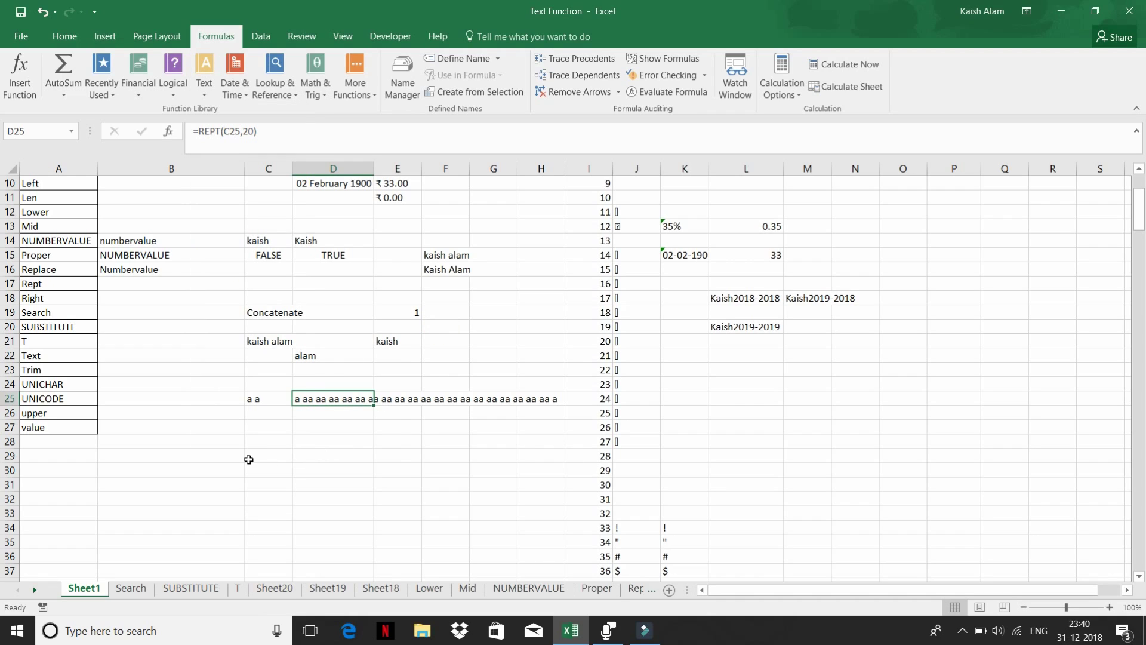
pyautogui.click(293, 451)
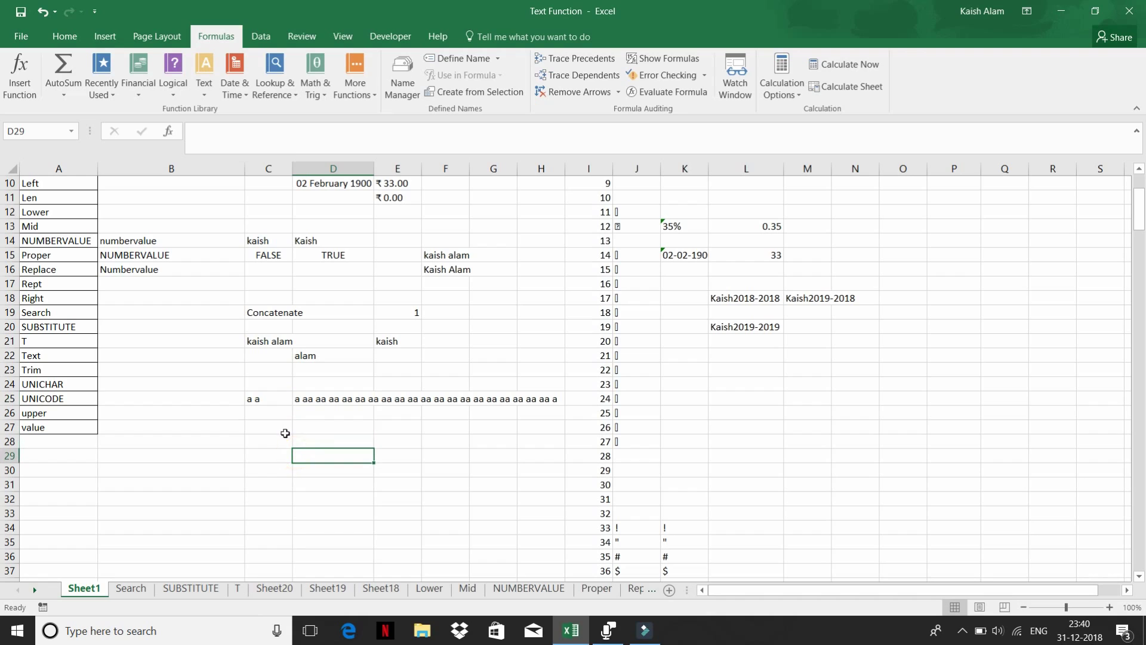
pyautogui.write('=ri')
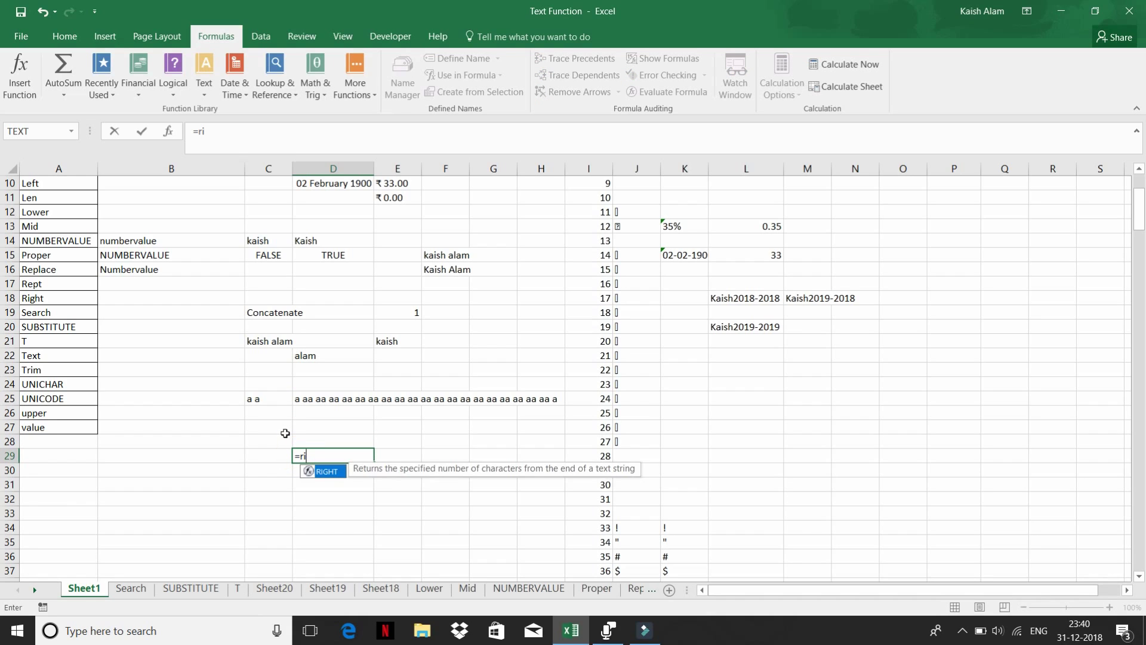
pyautogui.press('Tab')
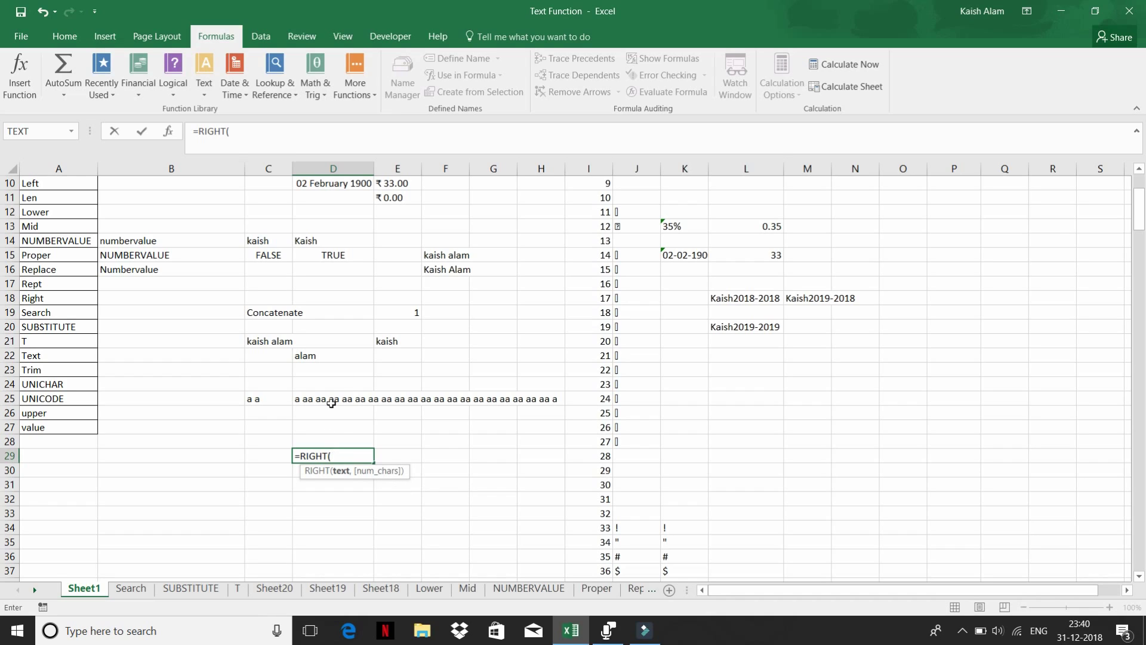
pyautogui.click(266, 341)
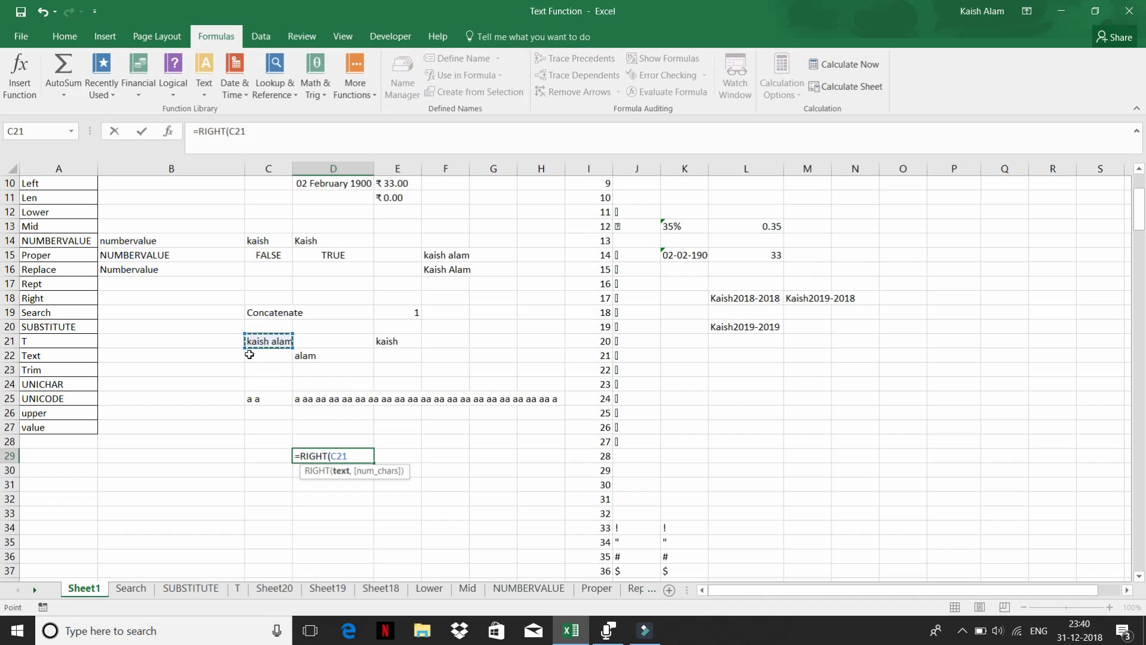
pyautogui.write(',')
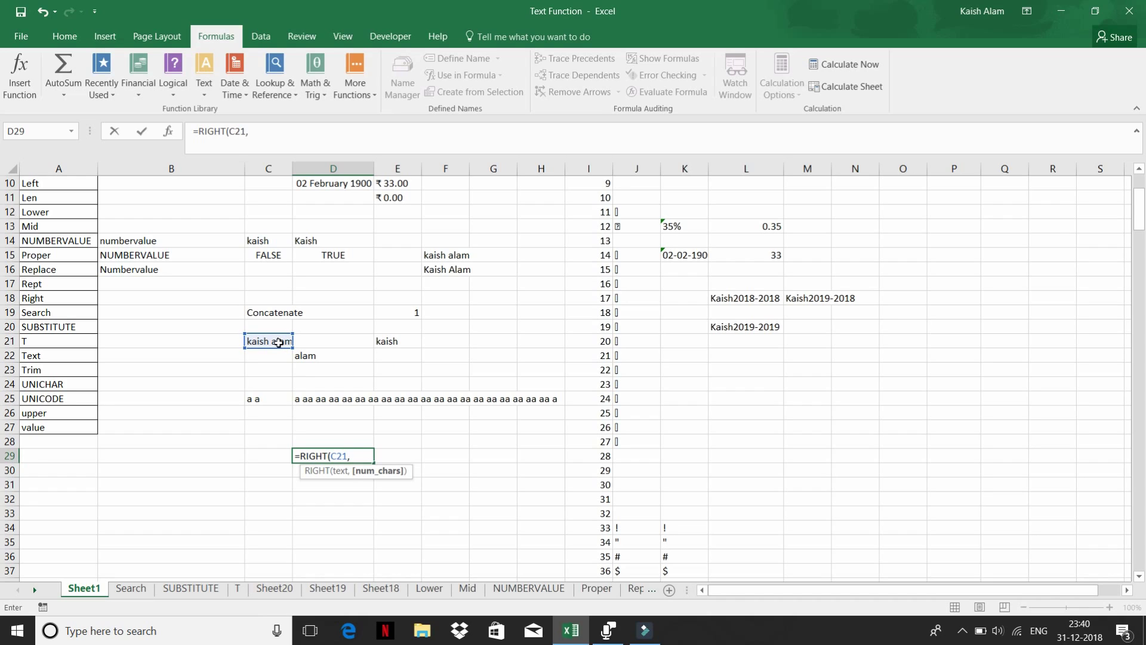
pyautogui.write('4')
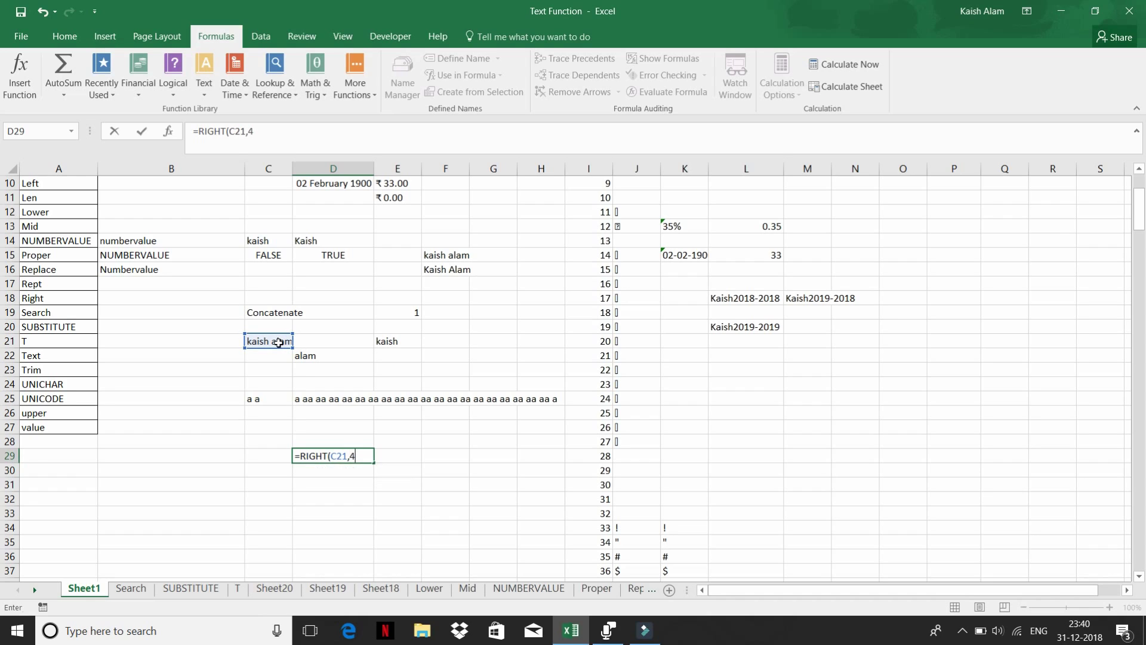
pyautogui.press('Return')
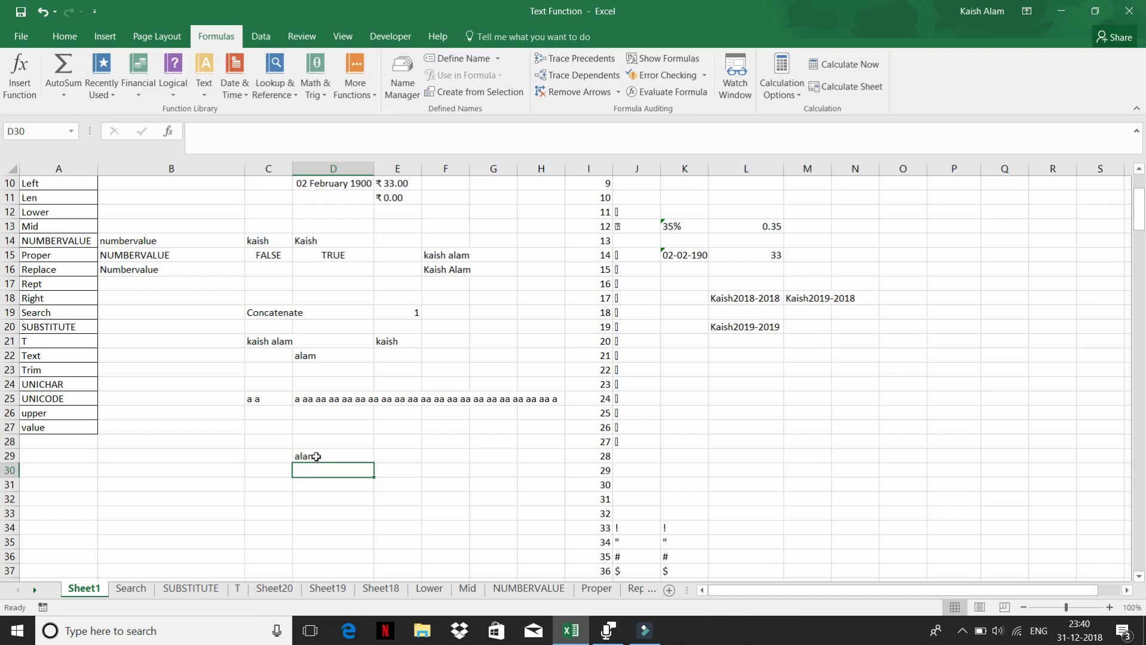
pyautogui.click(319, 455)
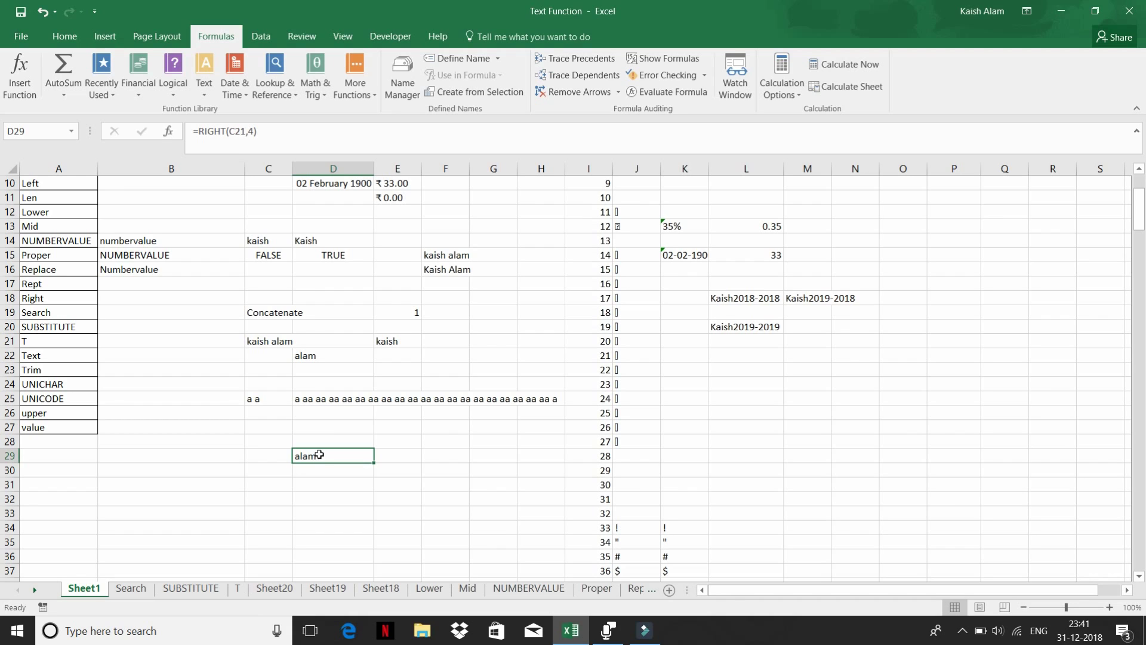
pyautogui.scroll(3, 320, 455)
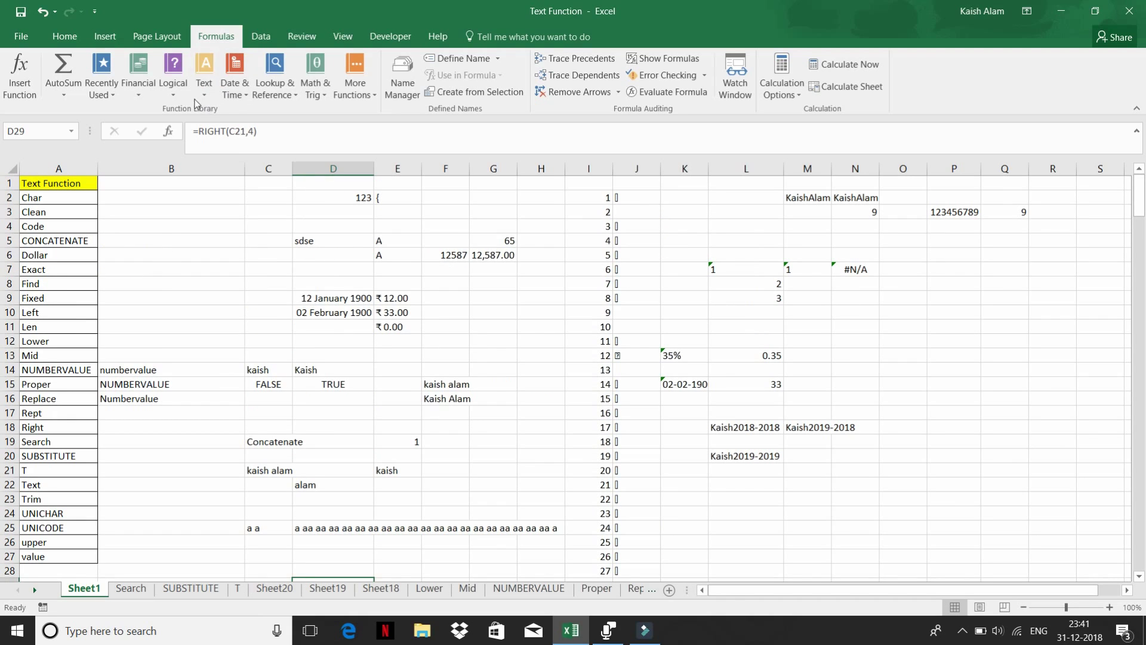
pyautogui.click(205, 74)
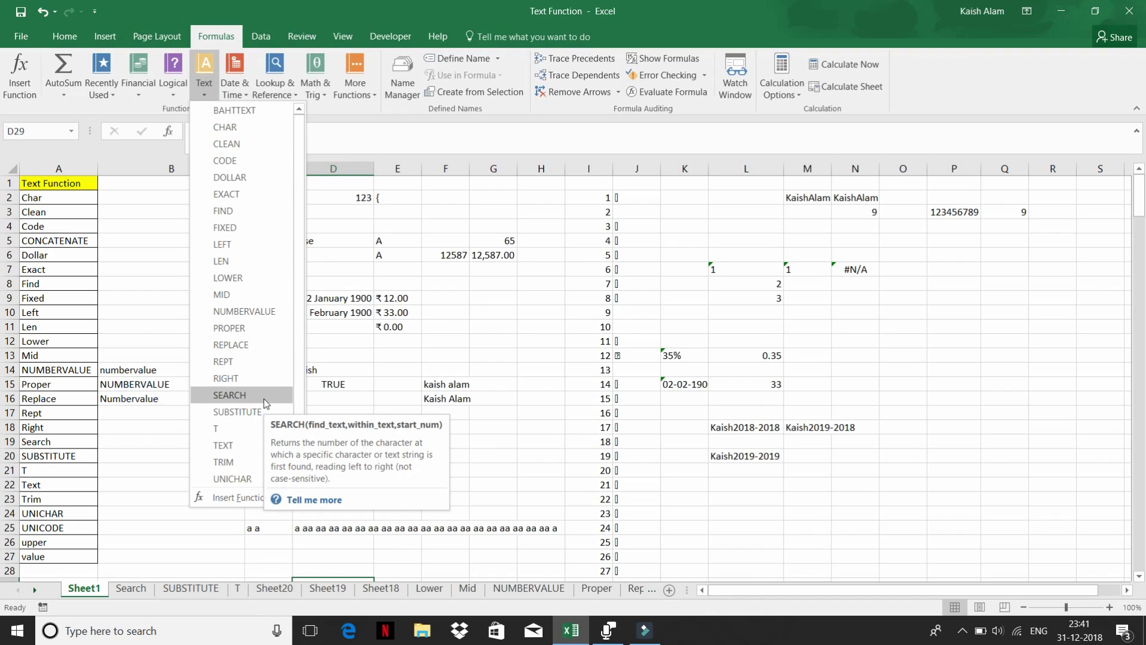
pyautogui.click(513, 327)
pyautogui.click(321, 245)
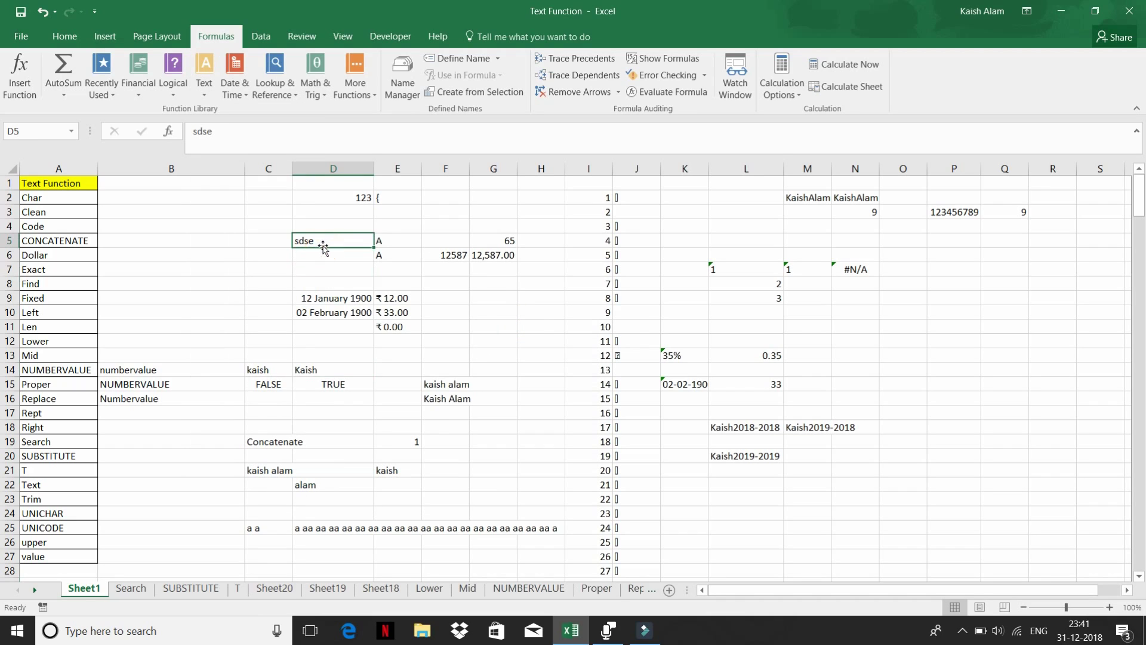
pyautogui.click(498, 246)
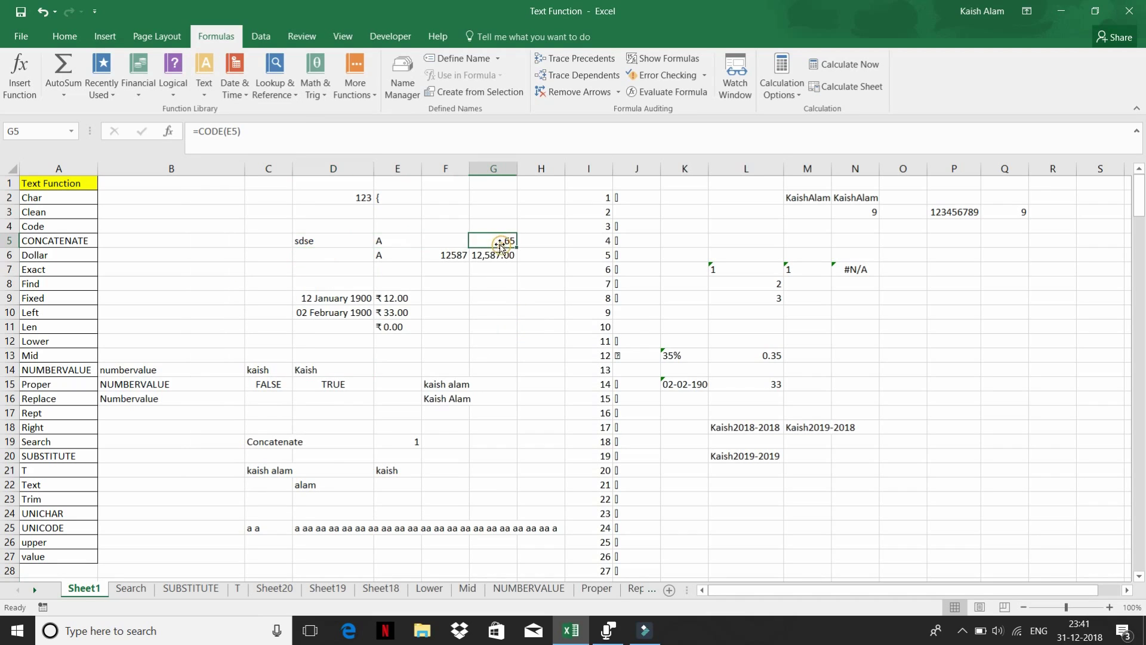
pyautogui.click(324, 310)
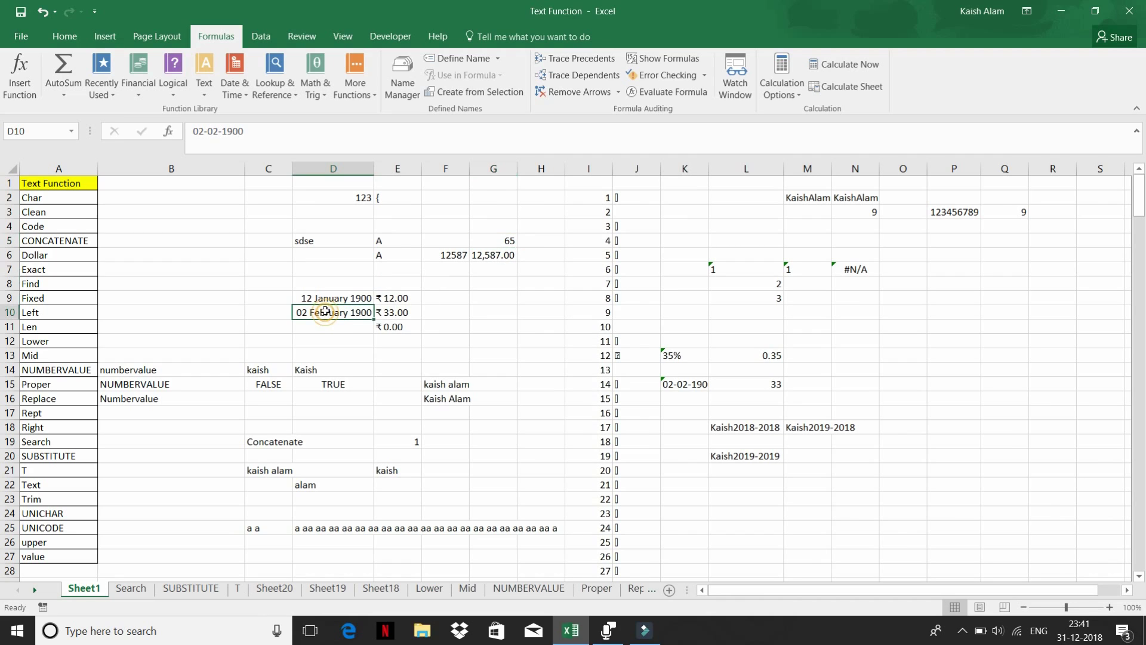
pyautogui.scroll(-1, 395, 312)
pyautogui.scroll(1, 395, 312)
pyautogui.click(303, 483)
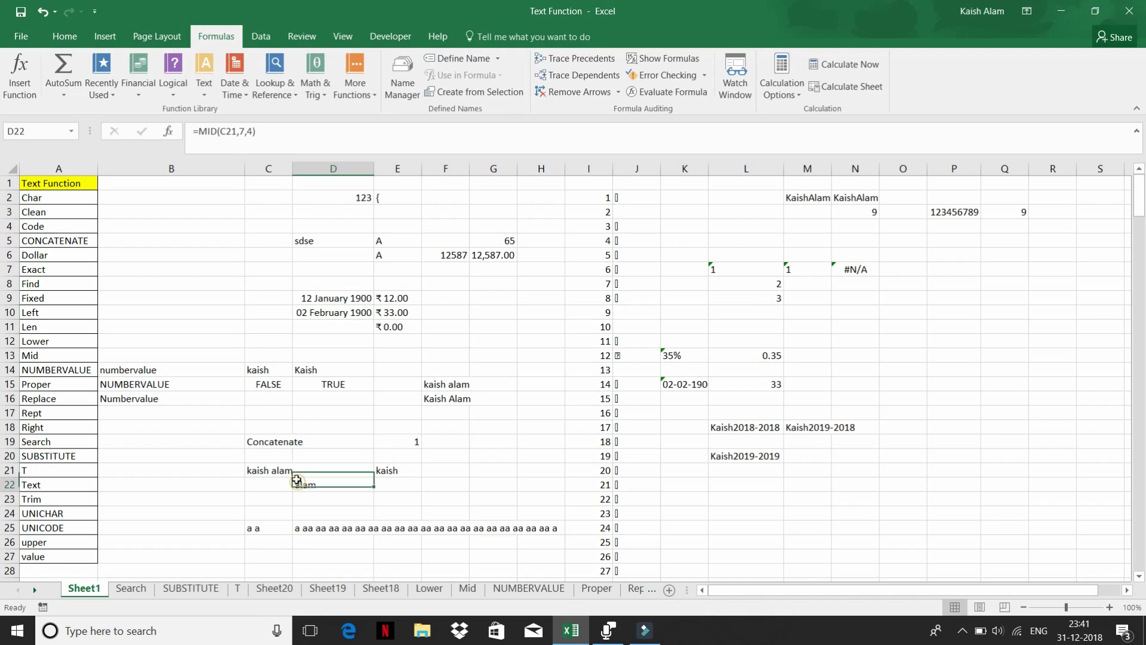
pyautogui.click(733, 457)
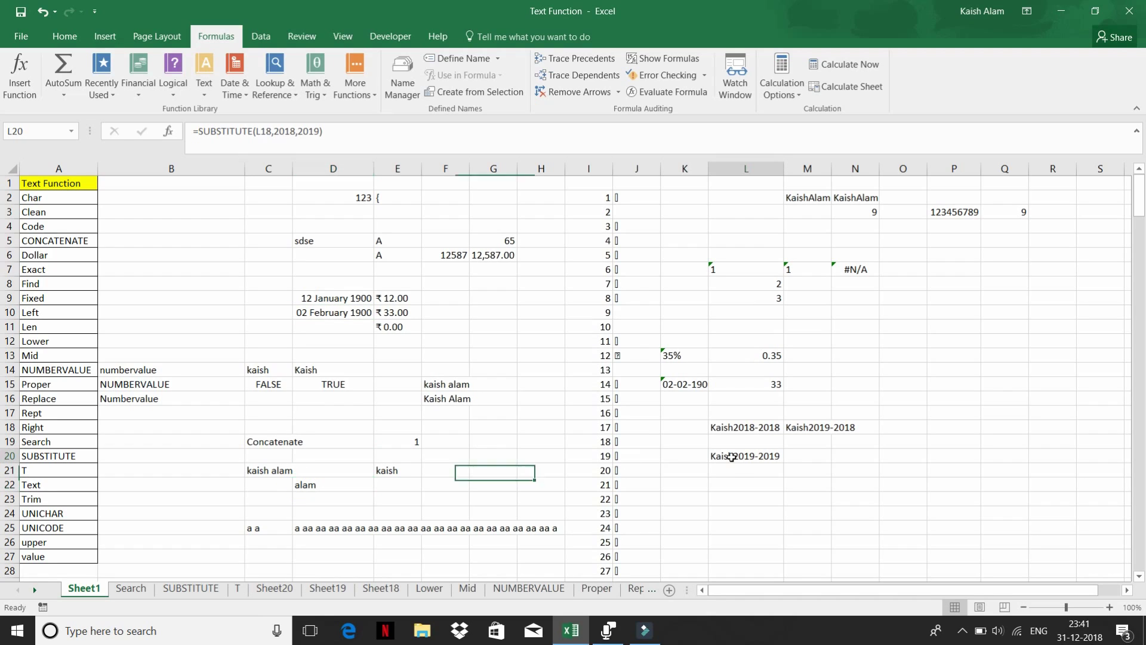
pyautogui.click(455, 403)
pyautogui.click(324, 386)
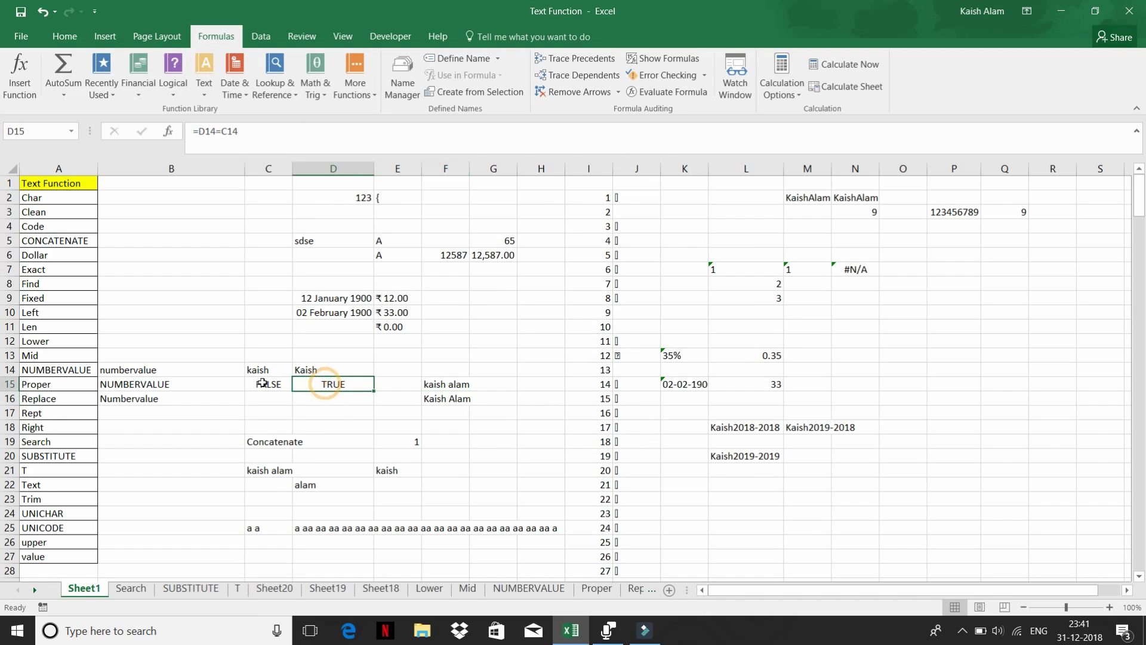
pyautogui.click(257, 385)
pyautogui.click(257, 370)
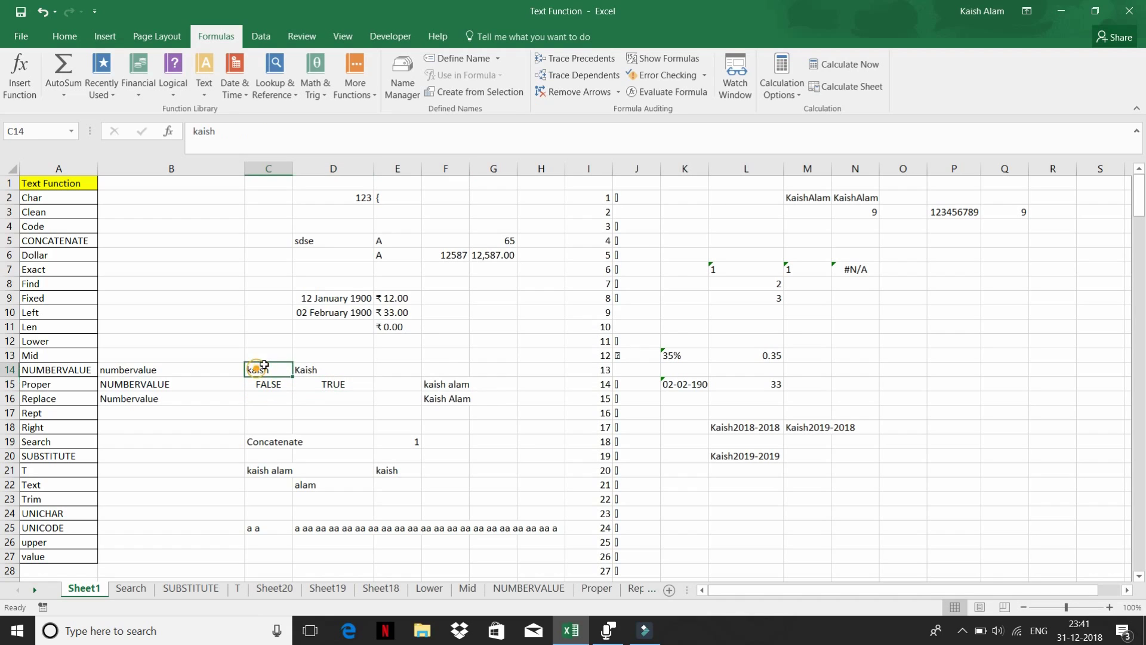
pyautogui.click(318, 363)
pyautogui.click(383, 326)
pyautogui.click(334, 311)
pyautogui.click(327, 297)
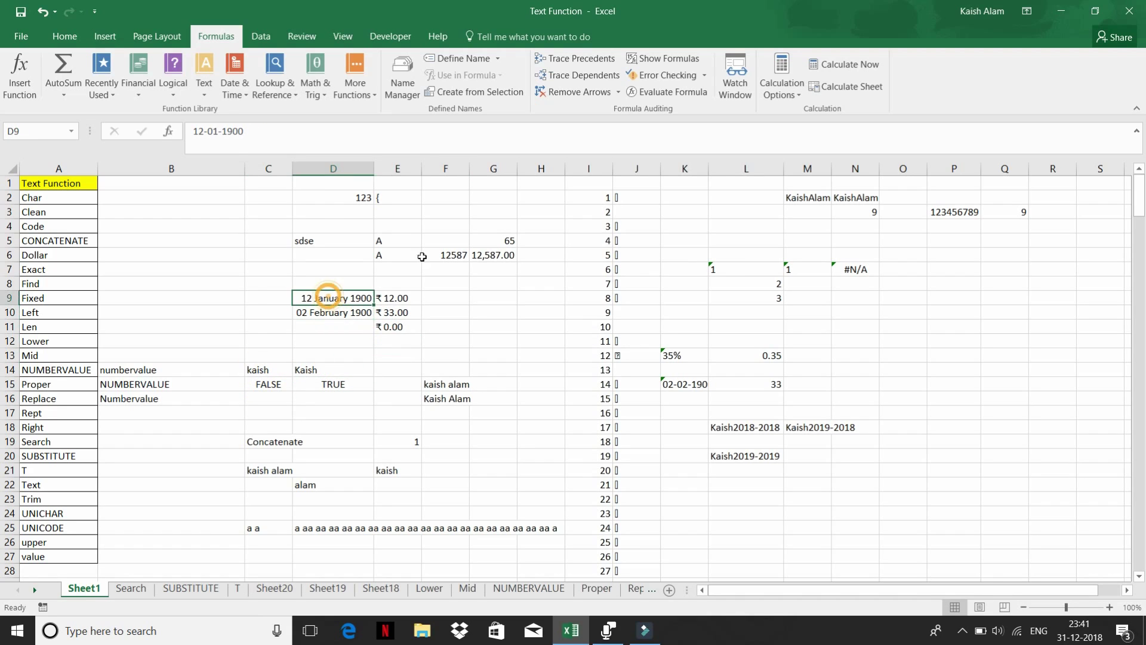
pyautogui.click(456, 254)
pyautogui.click(491, 253)
pyautogui.click(511, 238)
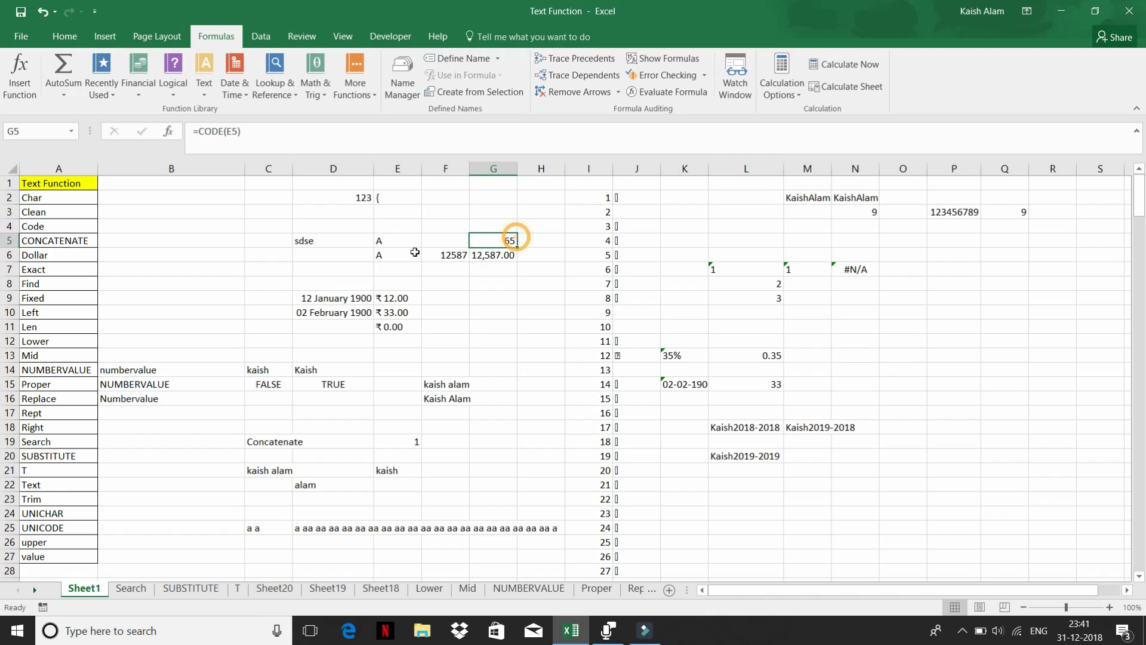
pyautogui.click(302, 240)
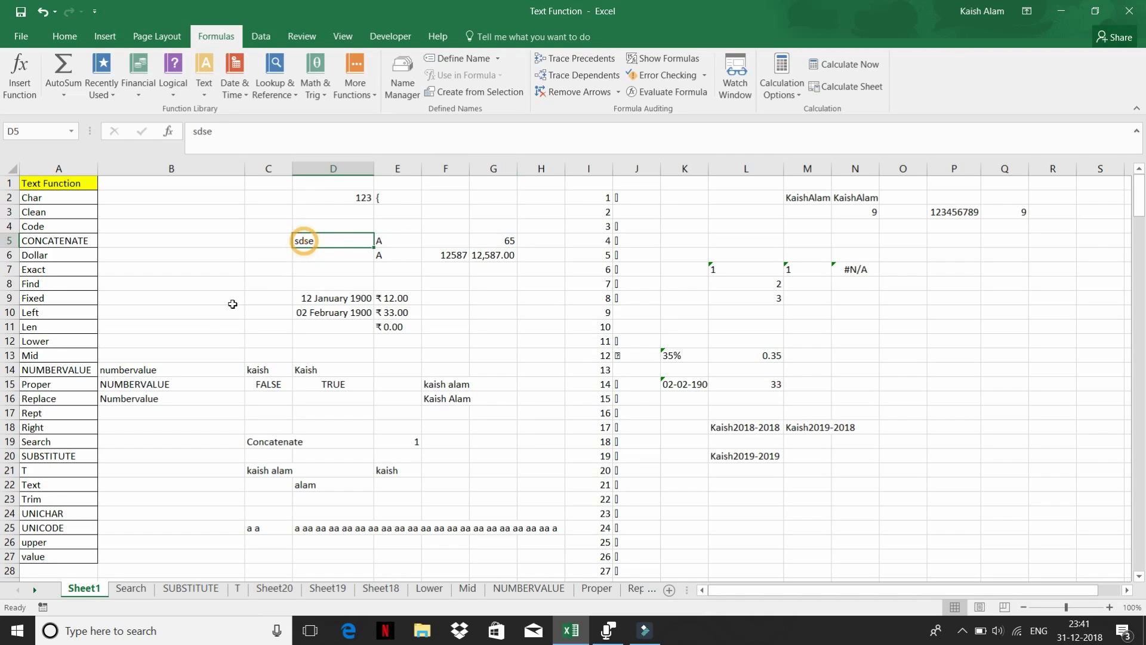
pyautogui.click(143, 360)
pyautogui.click(129, 400)
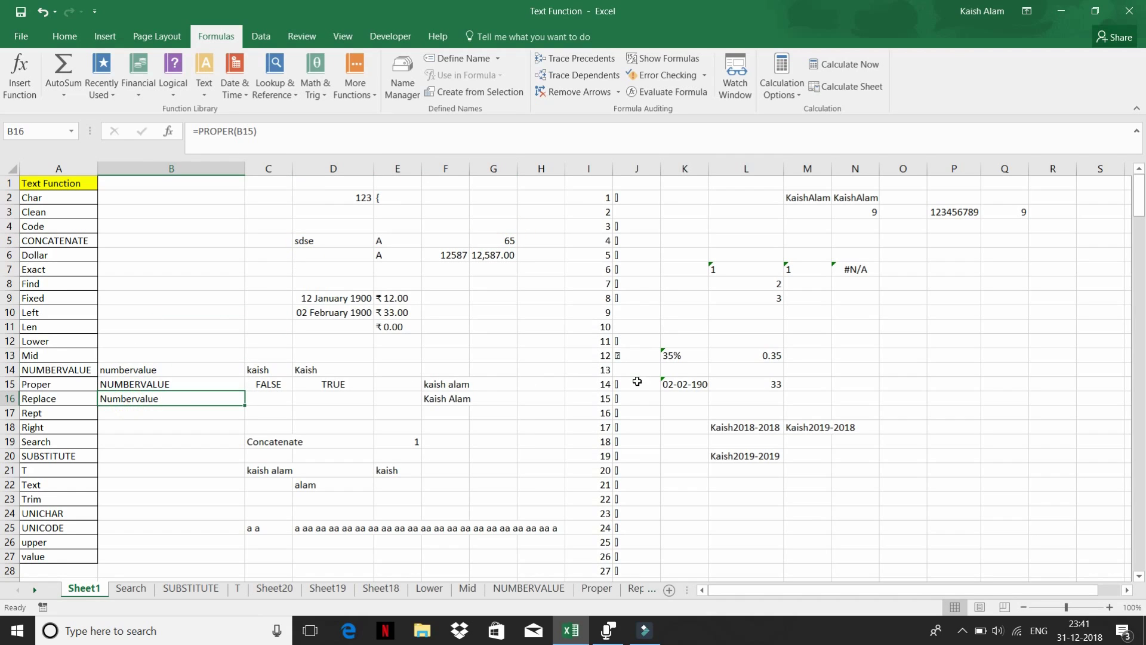
pyautogui.scroll(-3, 713, 467)
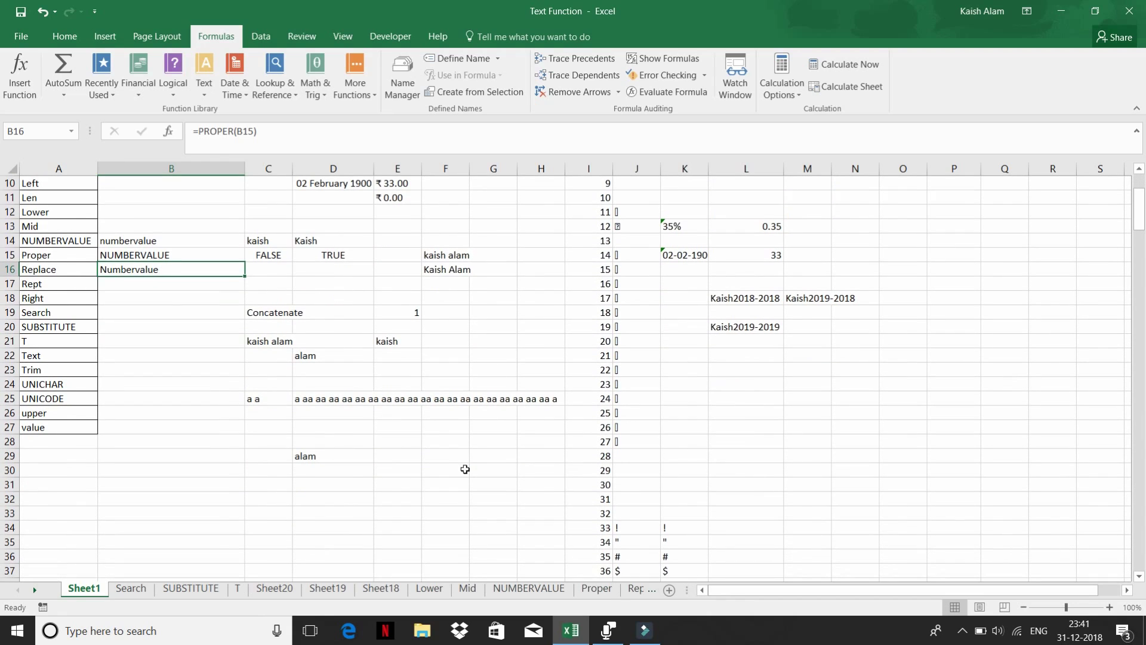
pyautogui.click(329, 509)
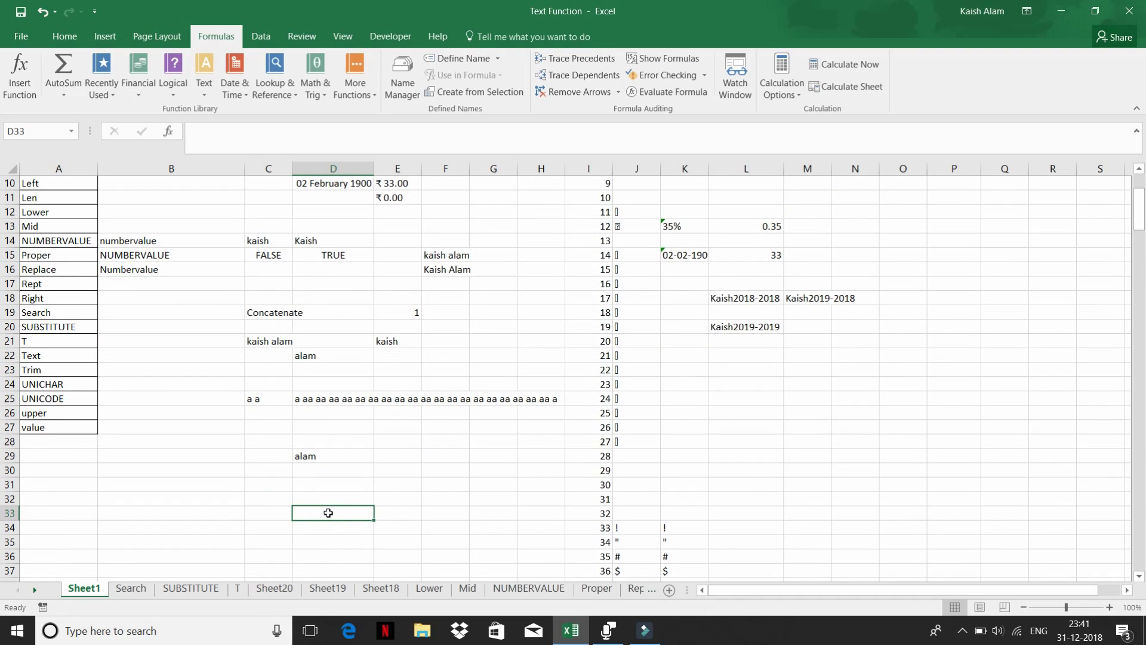
# - Enter =SEARCH("c",A5) in D33 to find c within CONCATENATE
pyautogui.write('=')
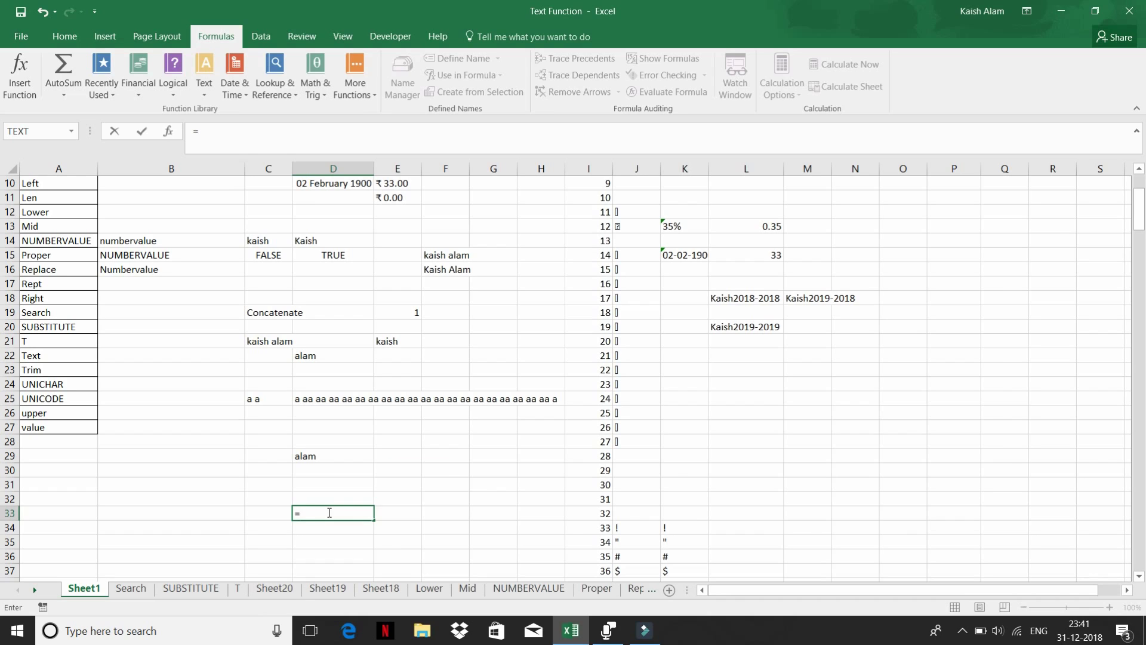
pyautogui.write('sea')
pyautogui.press('Tab')
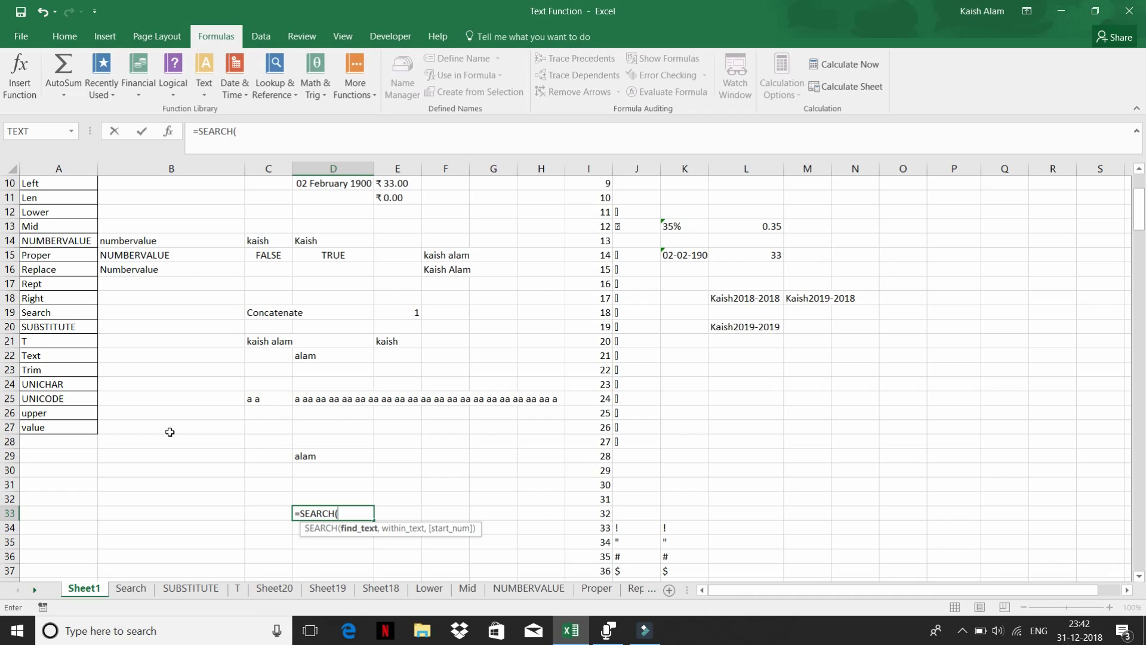
pyautogui.write('"c",')
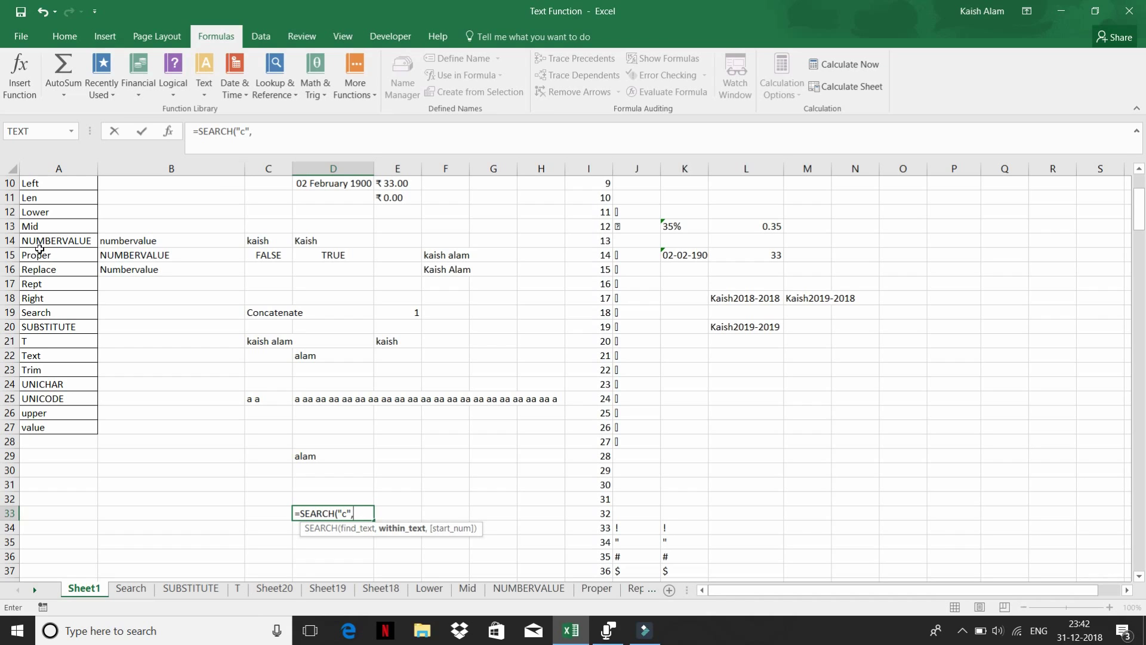
pyautogui.click(40, 252)
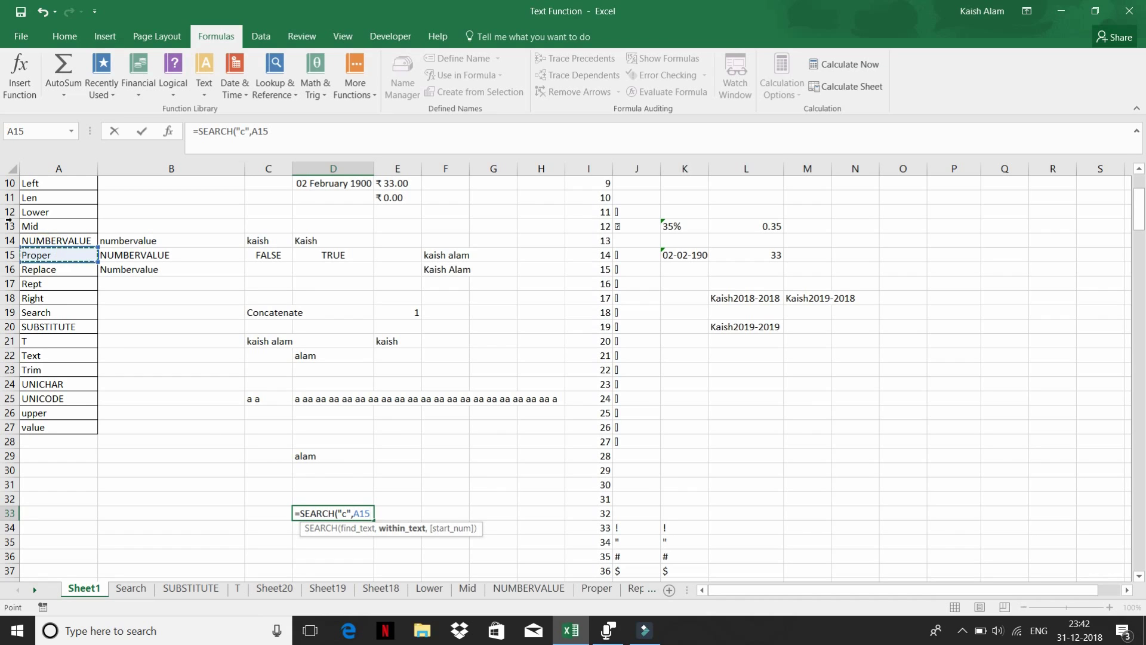
pyautogui.scroll(3, 84, 258)
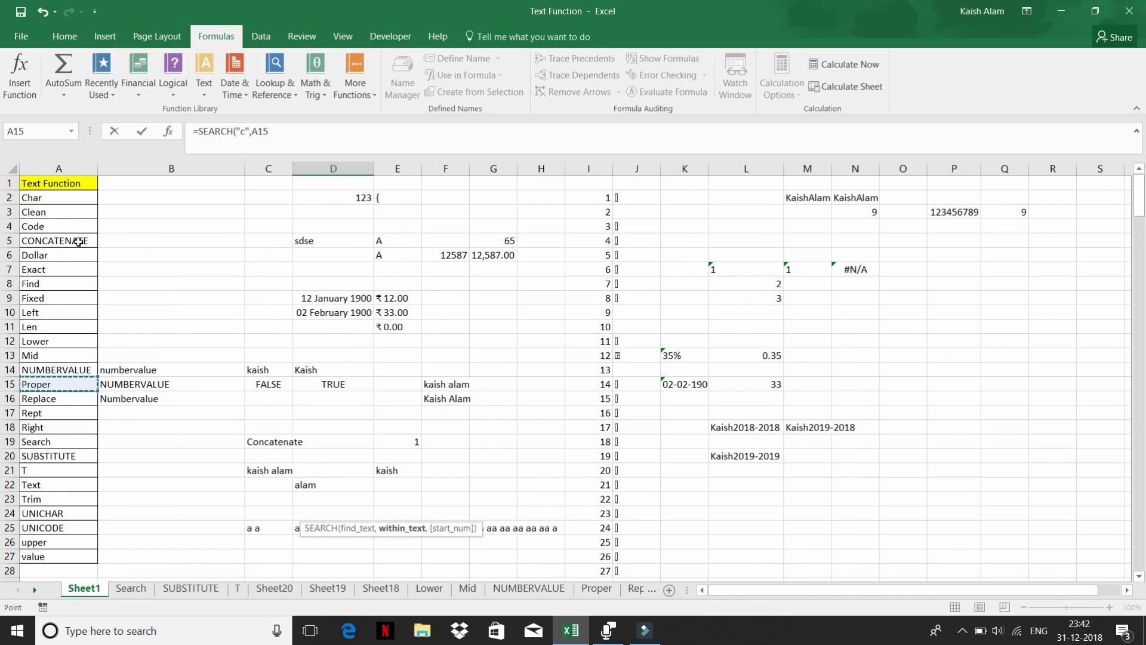
pyautogui.click(78, 242)
pyautogui.press('Return')
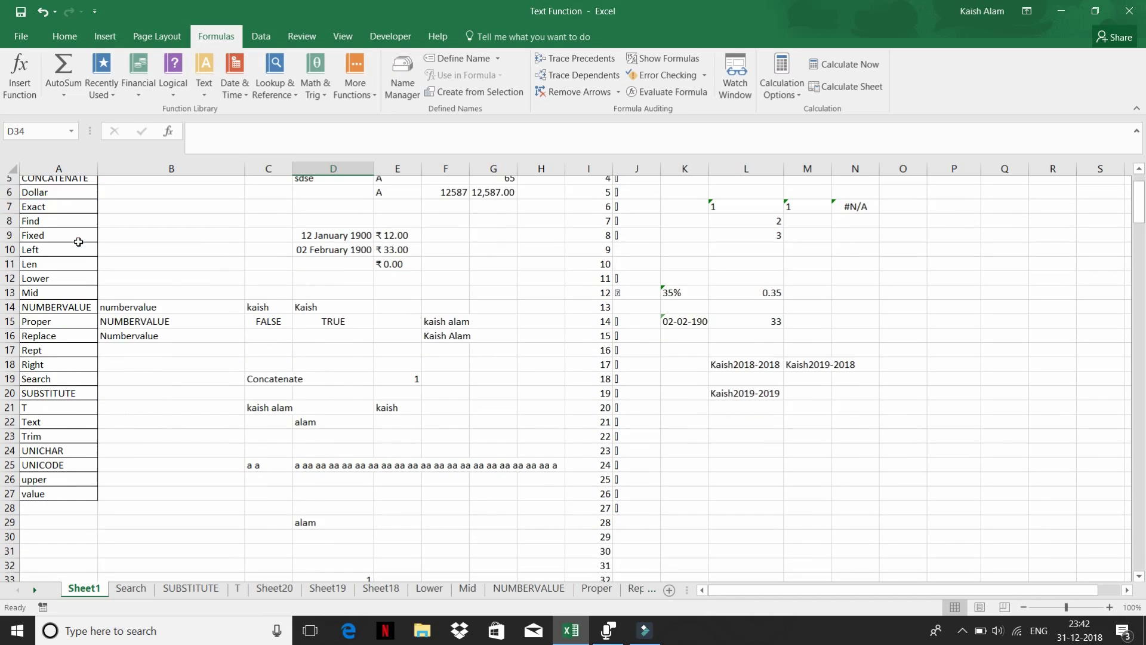
pyautogui.press('Up')
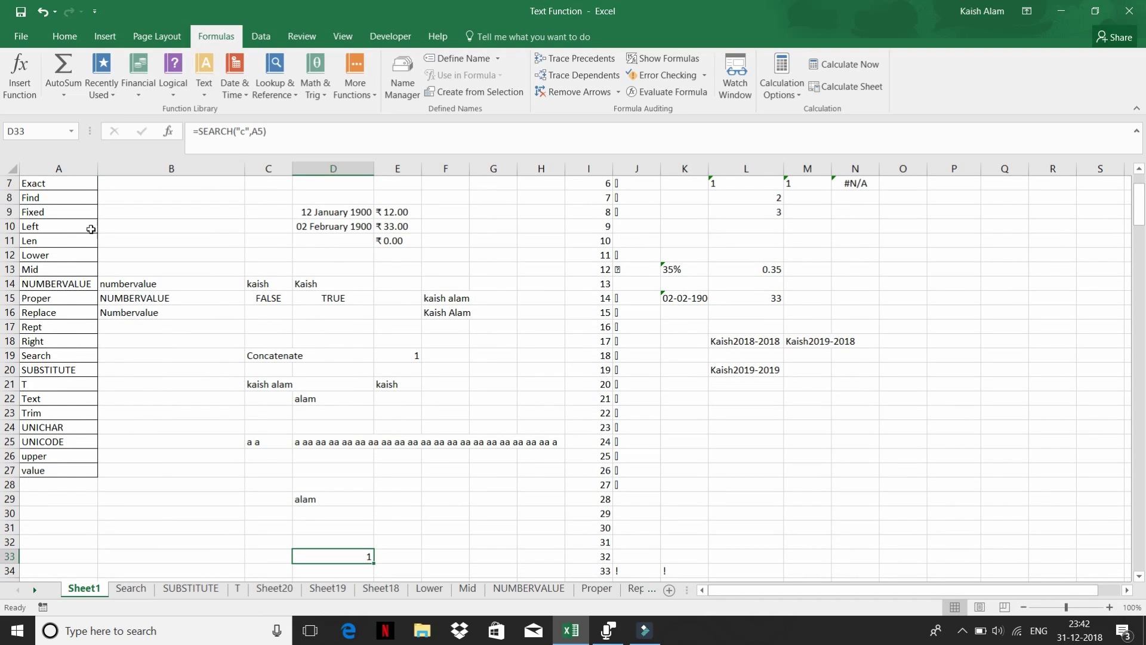
# - Compare D33's result with the FIND formula in E19 and LEFT formula in E21
pyautogui.click(405, 355)
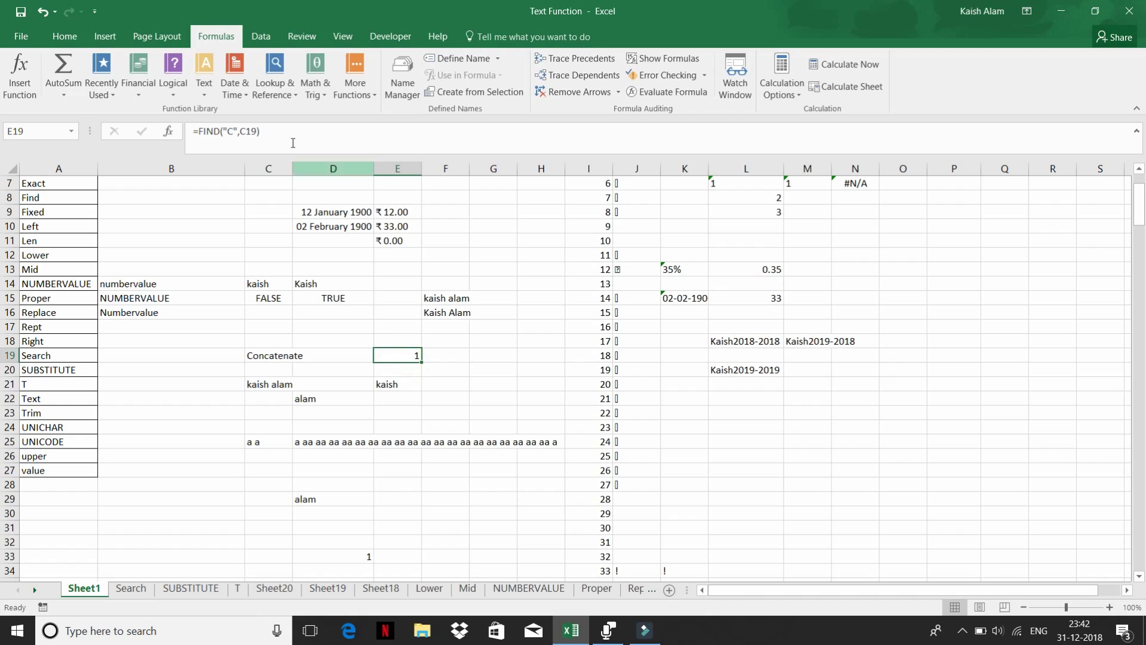
pyautogui.click(397, 385)
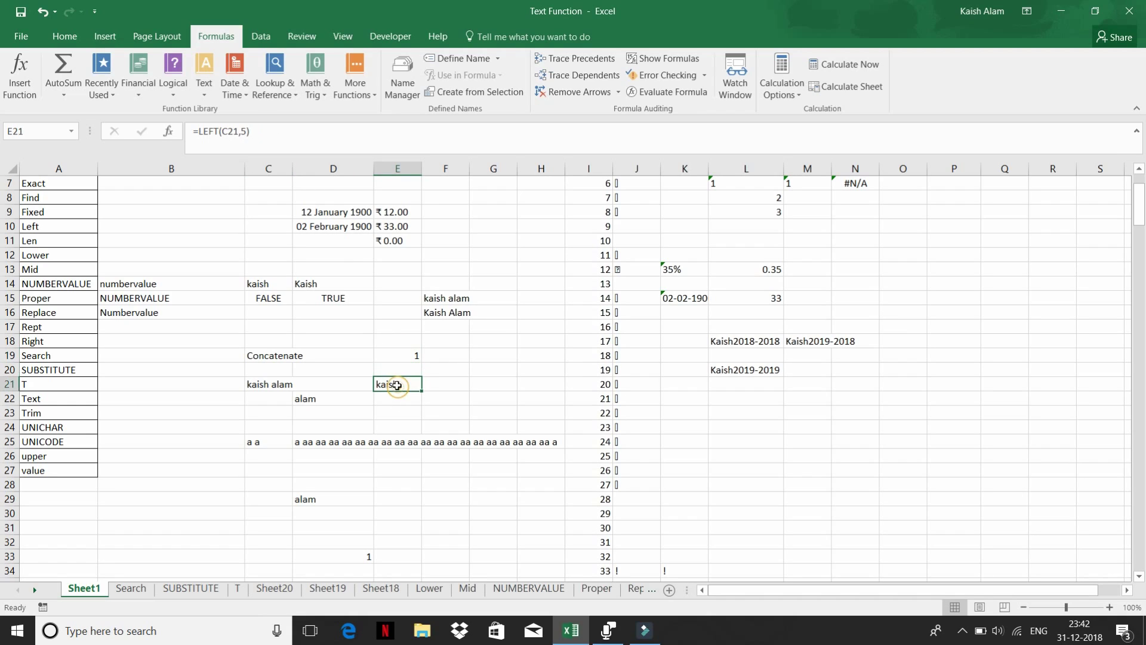
pyautogui.click(404, 351)
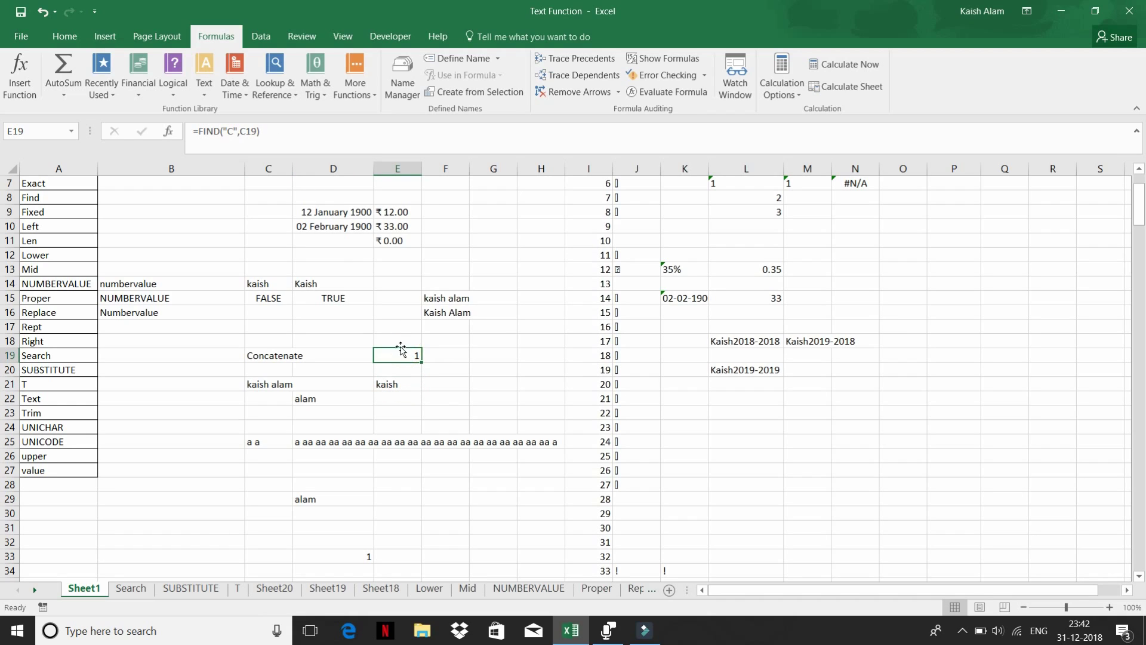
pyautogui.scroll(2, 289, 307)
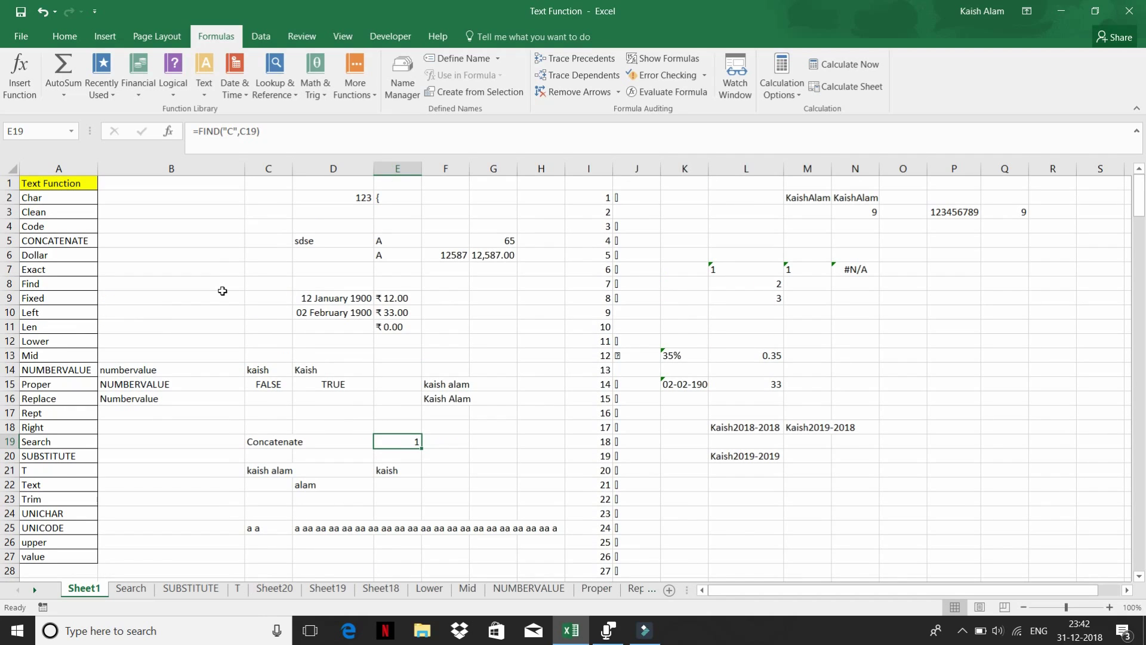
pyautogui.scroll(-2, 222, 291)
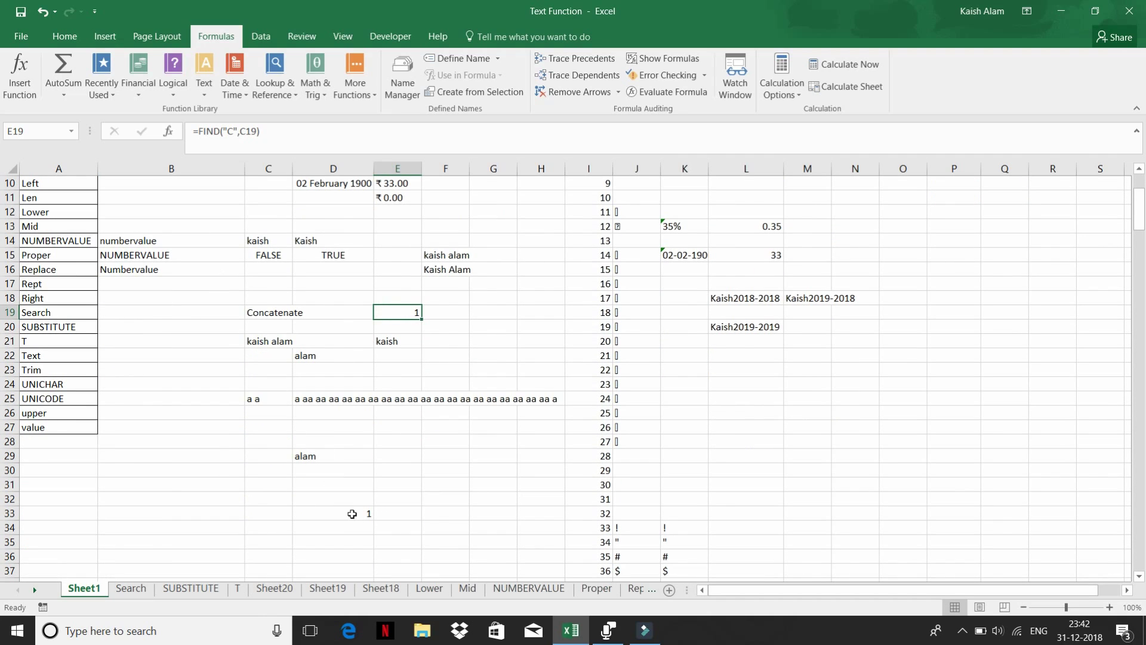
pyautogui.click(352, 513)
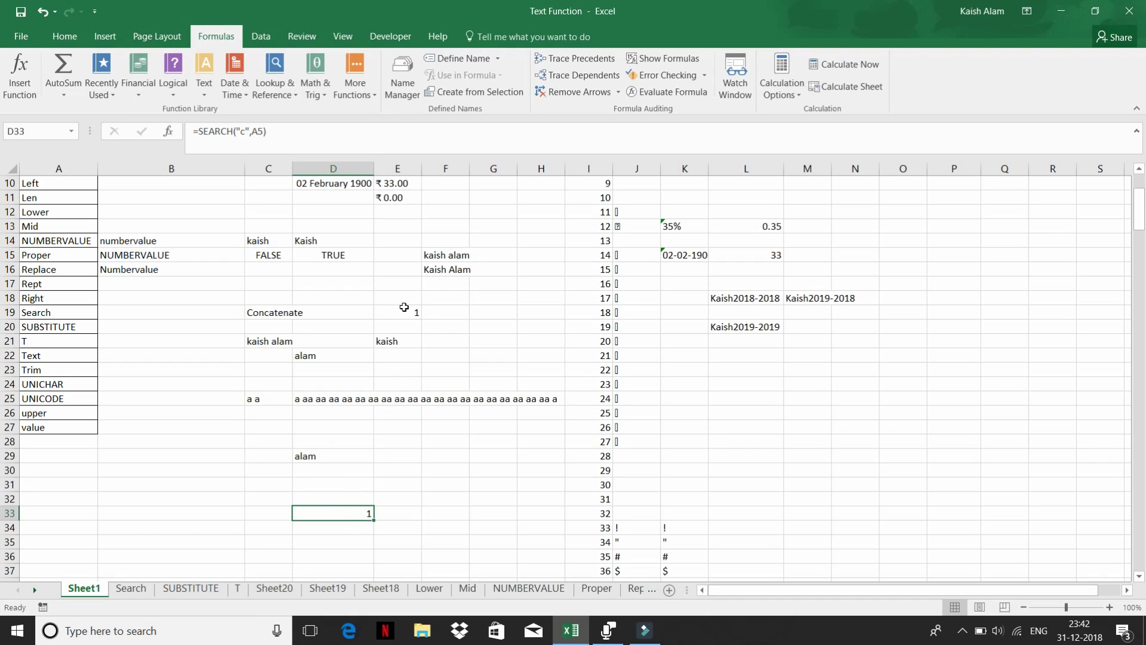
# - Change E19 to =FIND("c",C19) so it returns 4, then compare with D33's SEARCH
pyautogui.moveTo(406, 311); pyautogui.dragTo(406, 325)
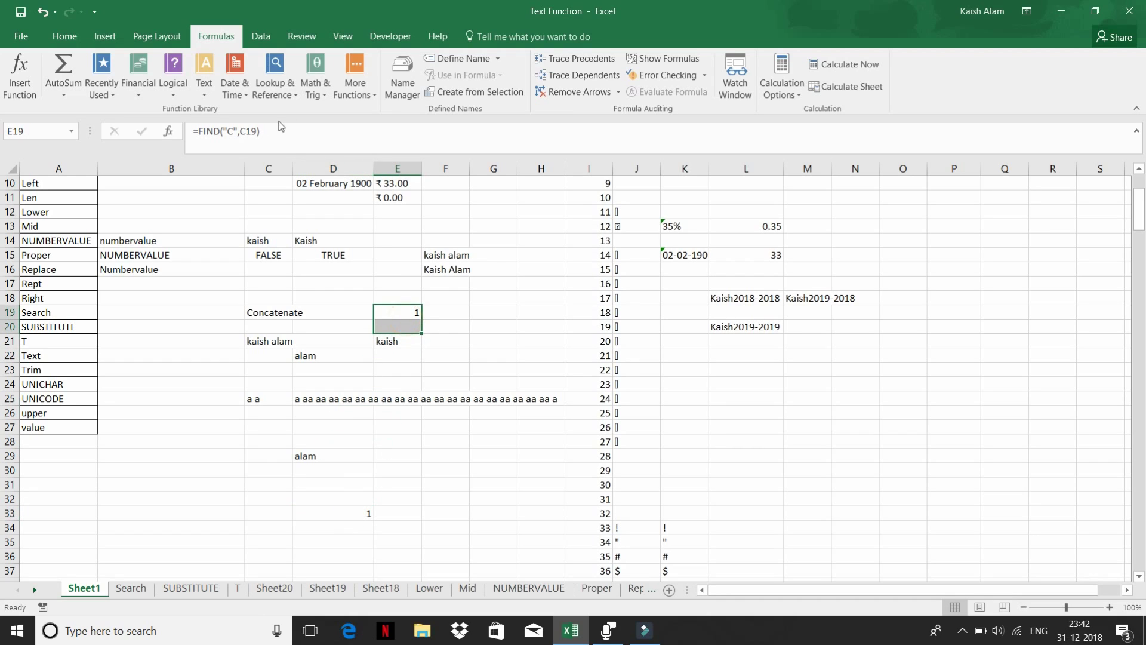
pyautogui.click(227, 132)
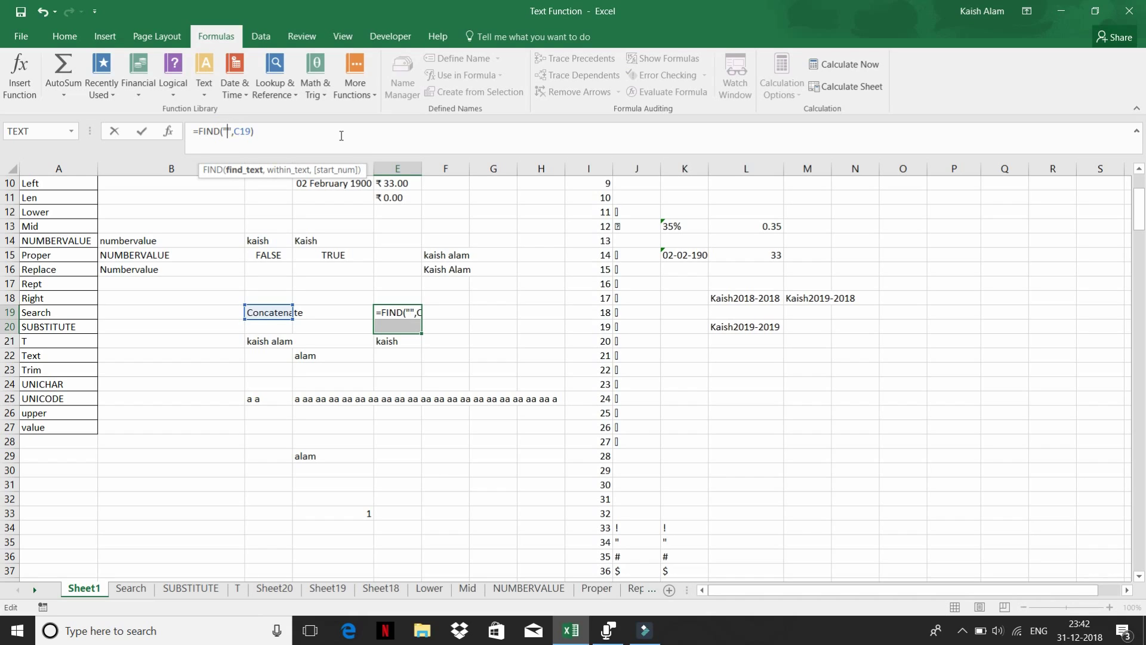
pyautogui.press('Return')
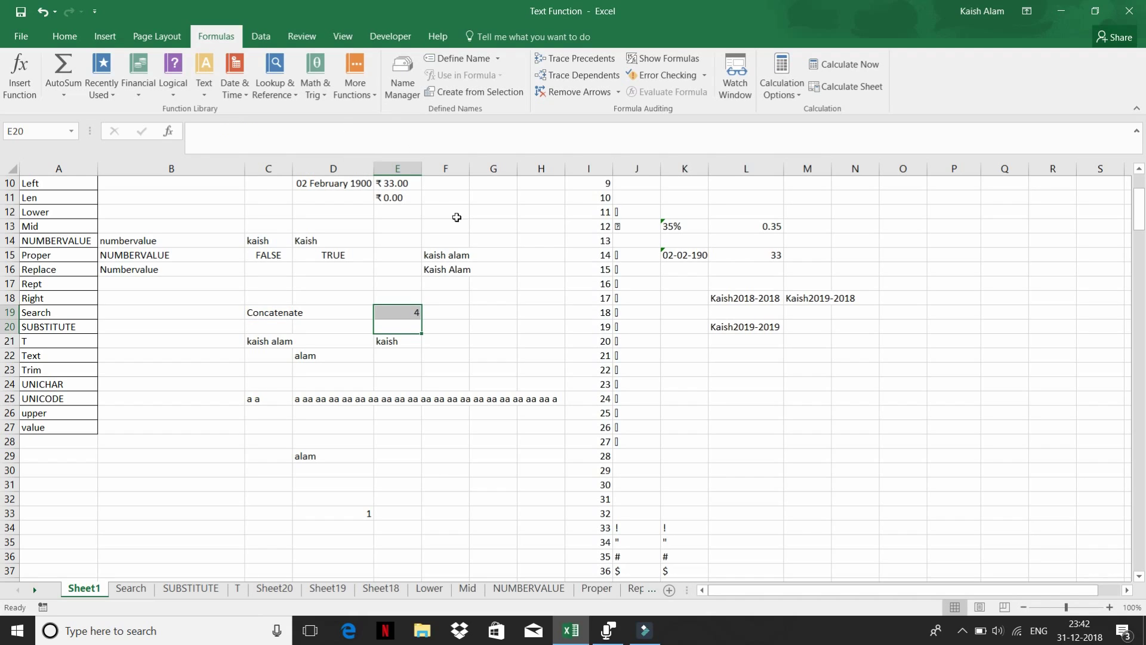
pyautogui.click(412, 311)
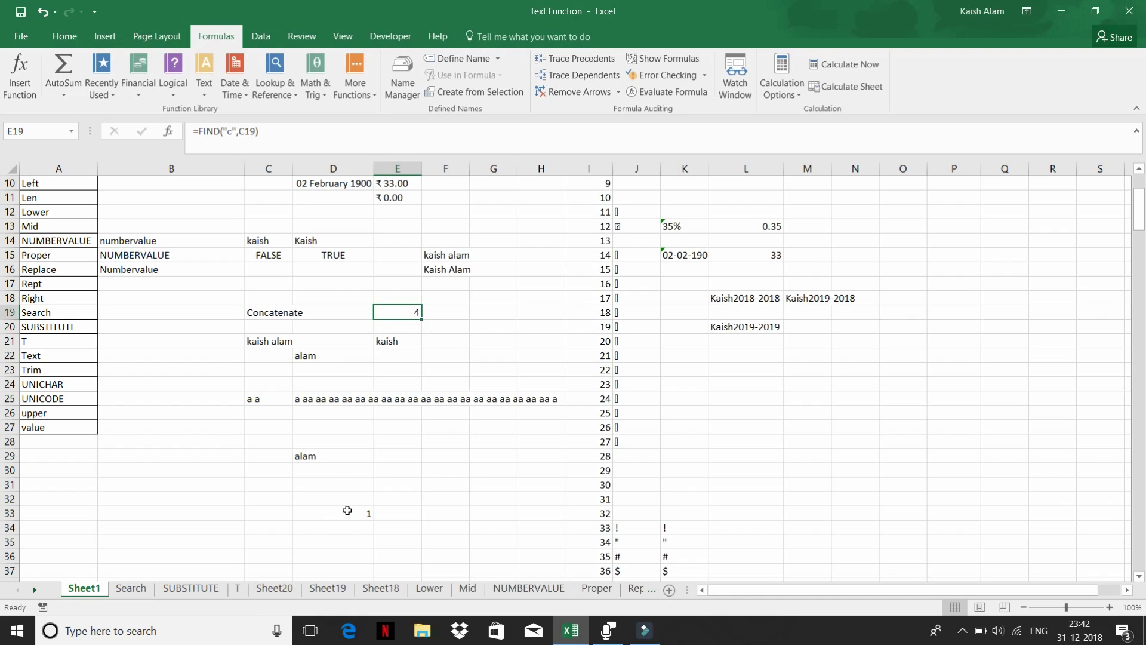
pyautogui.click(345, 511)
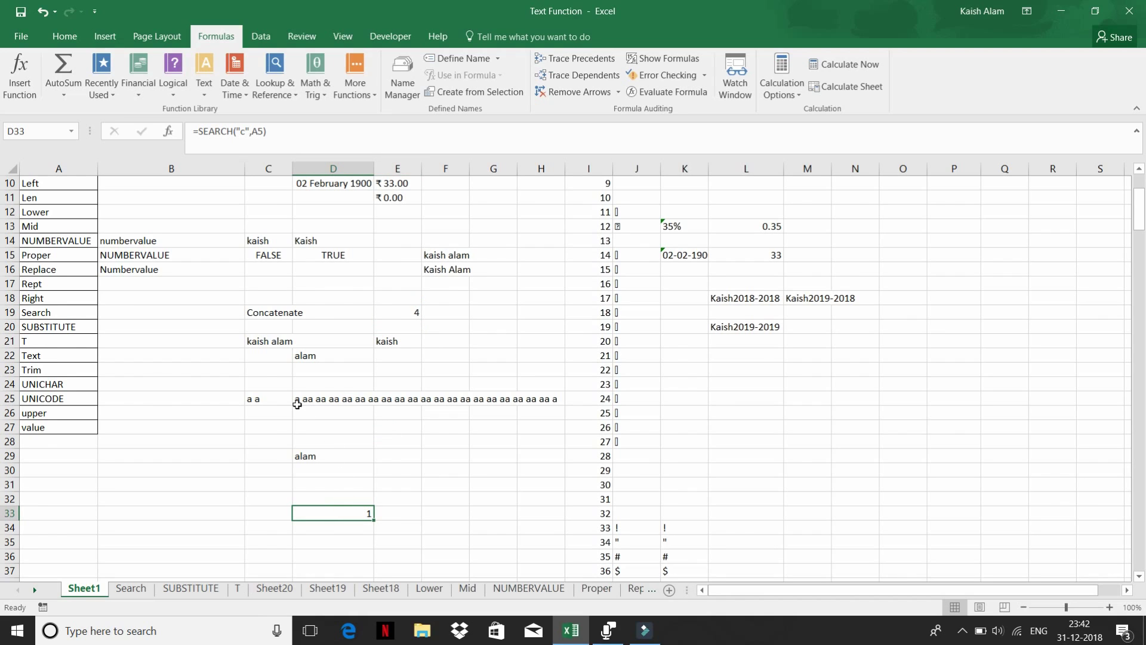
pyautogui.scroll(3, 296, 404)
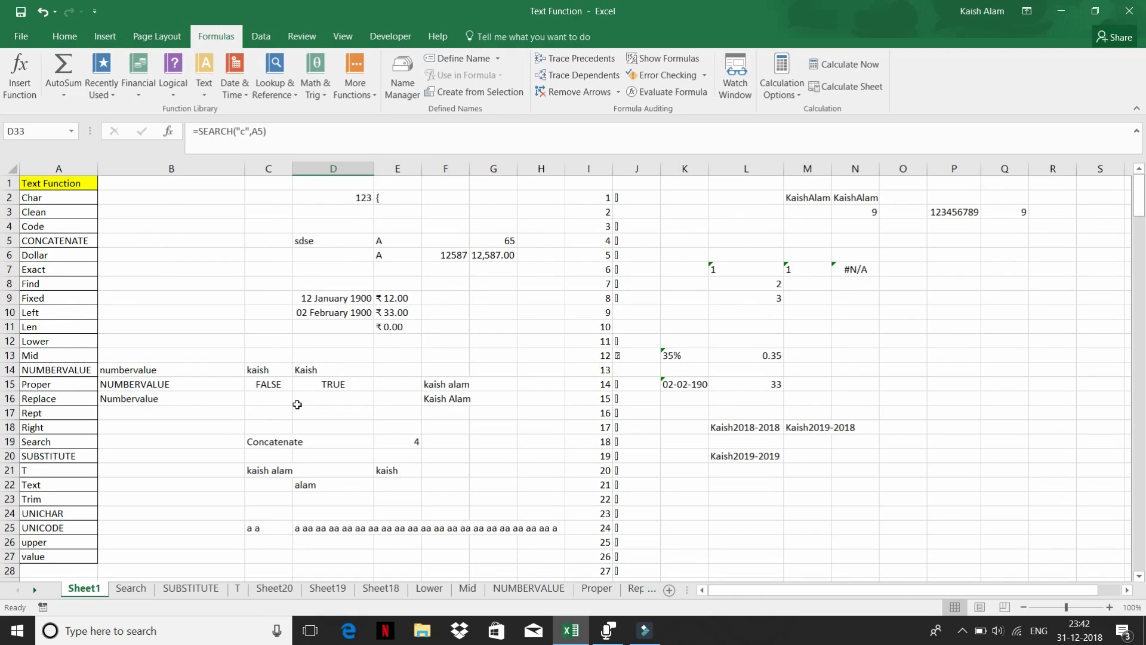
pyautogui.click(205, 95)
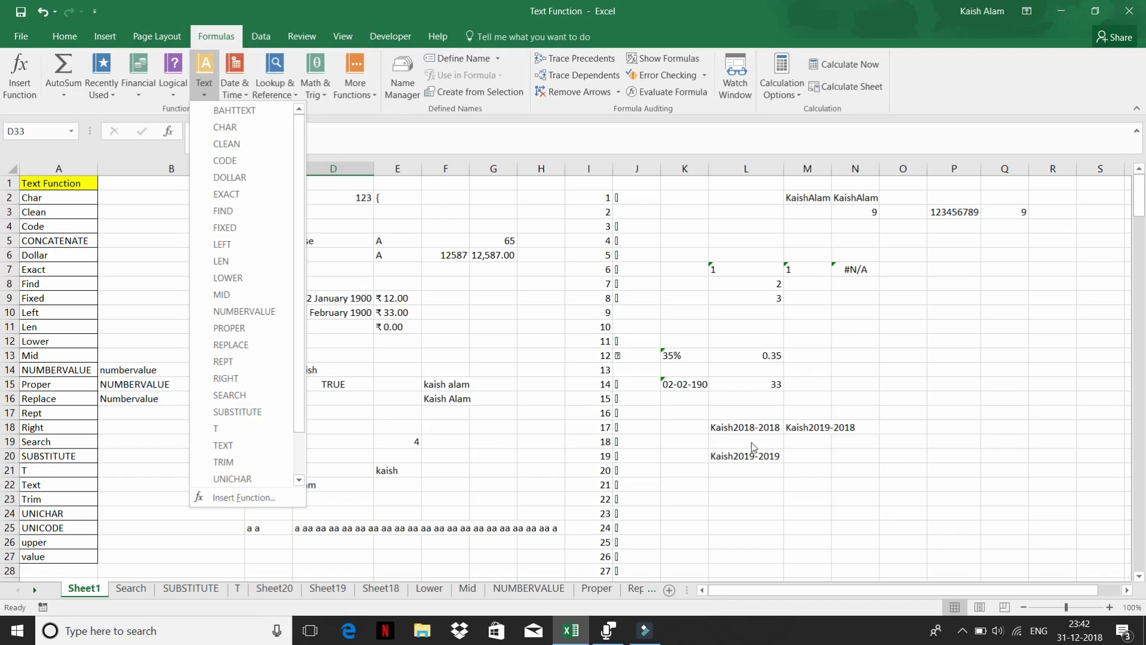
pyautogui.click(750, 466)
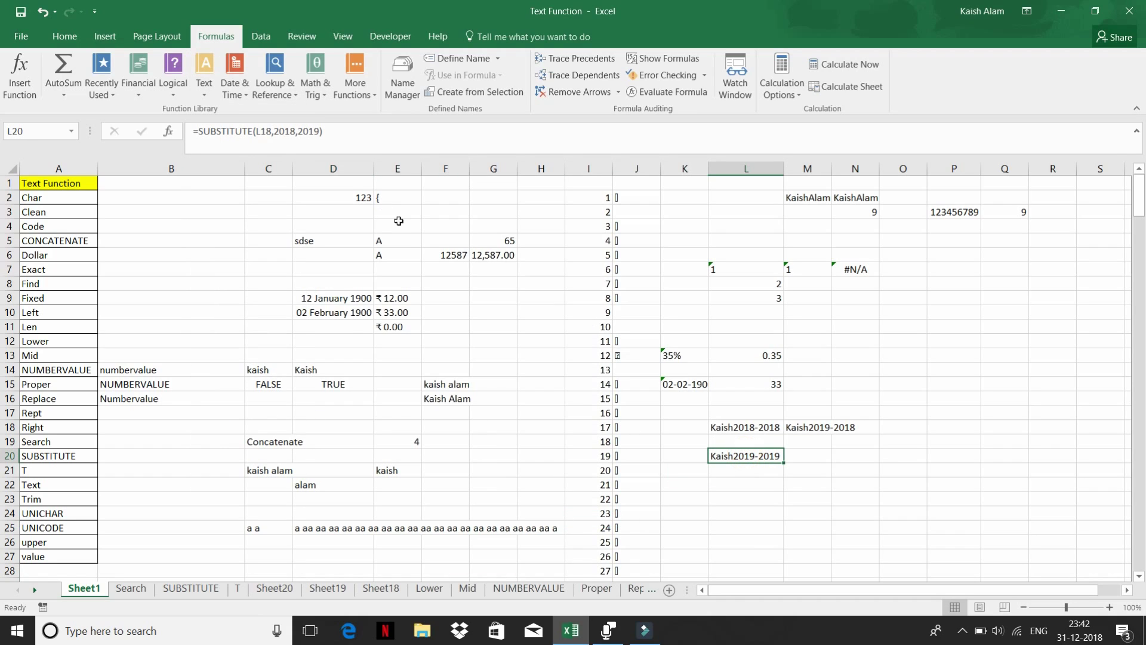
pyautogui.click(203, 96)
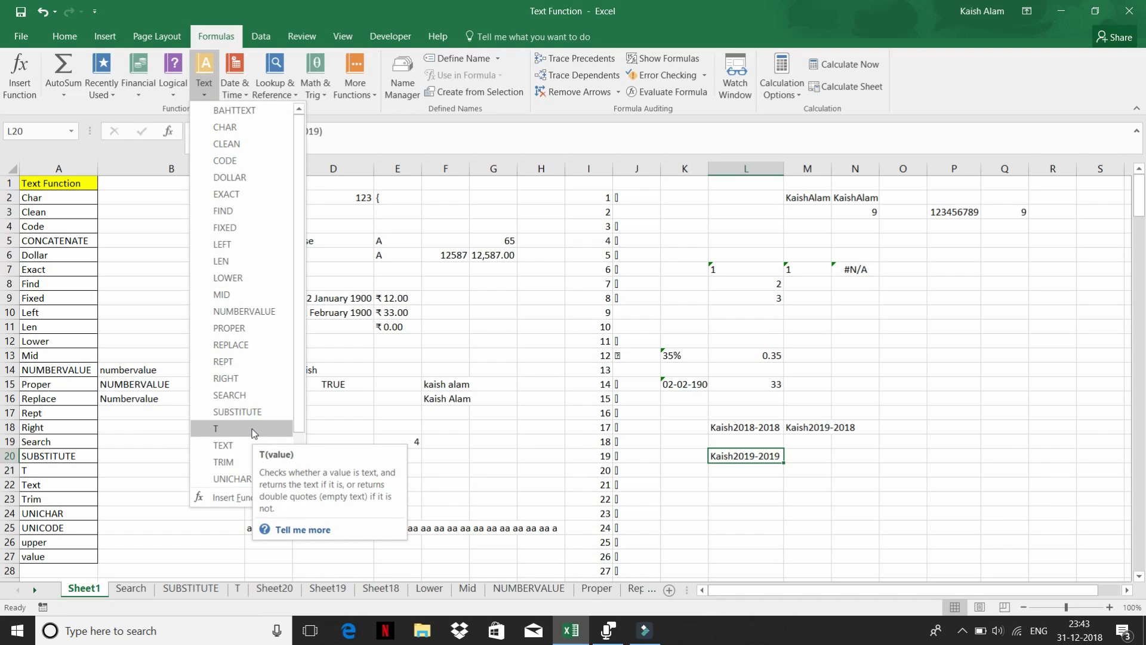
pyautogui.press('Escape')
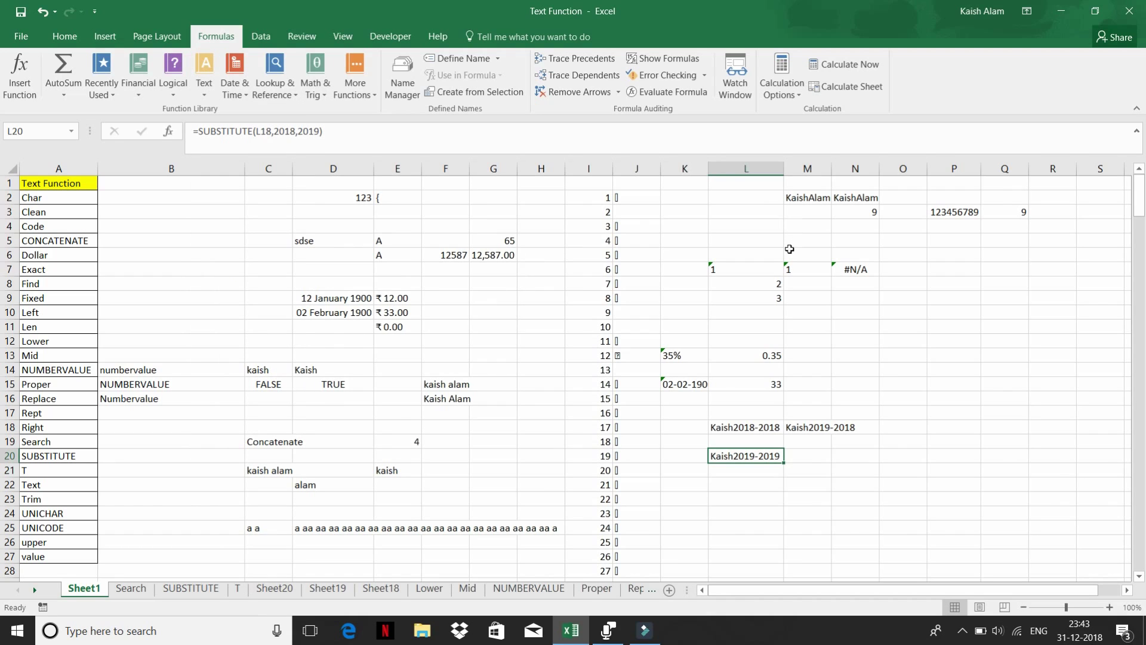
pyautogui.scroll(-4, 700, 380)
pyautogui.scroll(4, 699, 380)
# - On sheet T, clear the old results in B2:B6
pyautogui.click(233, 588)
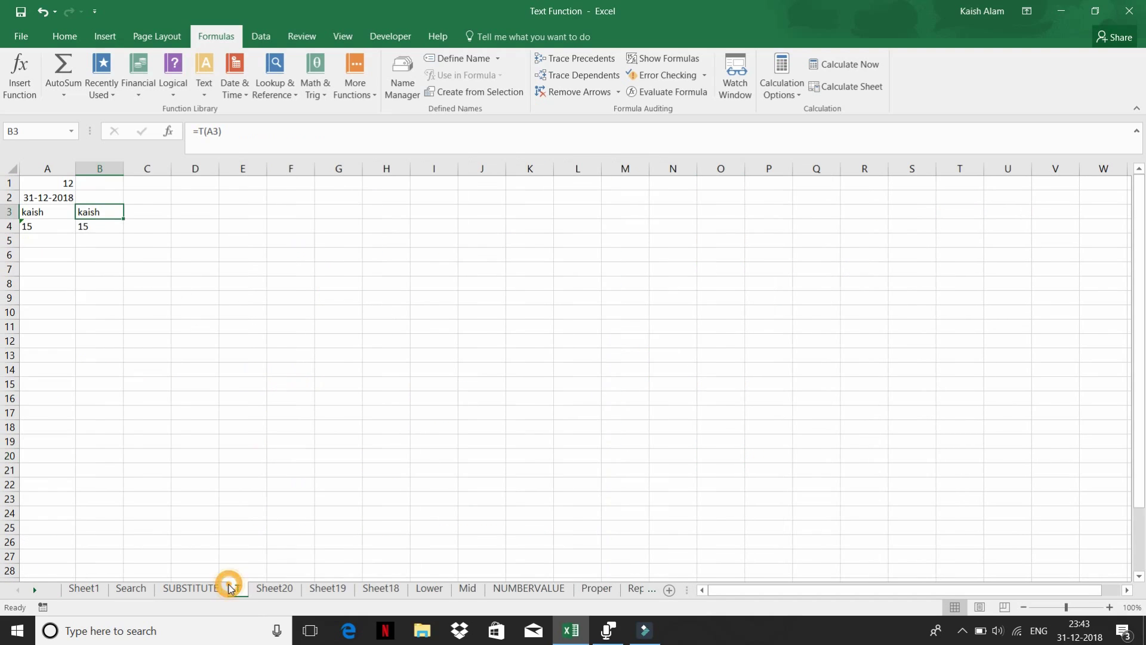
pyautogui.moveTo(98, 191); pyautogui.dragTo(97, 252)
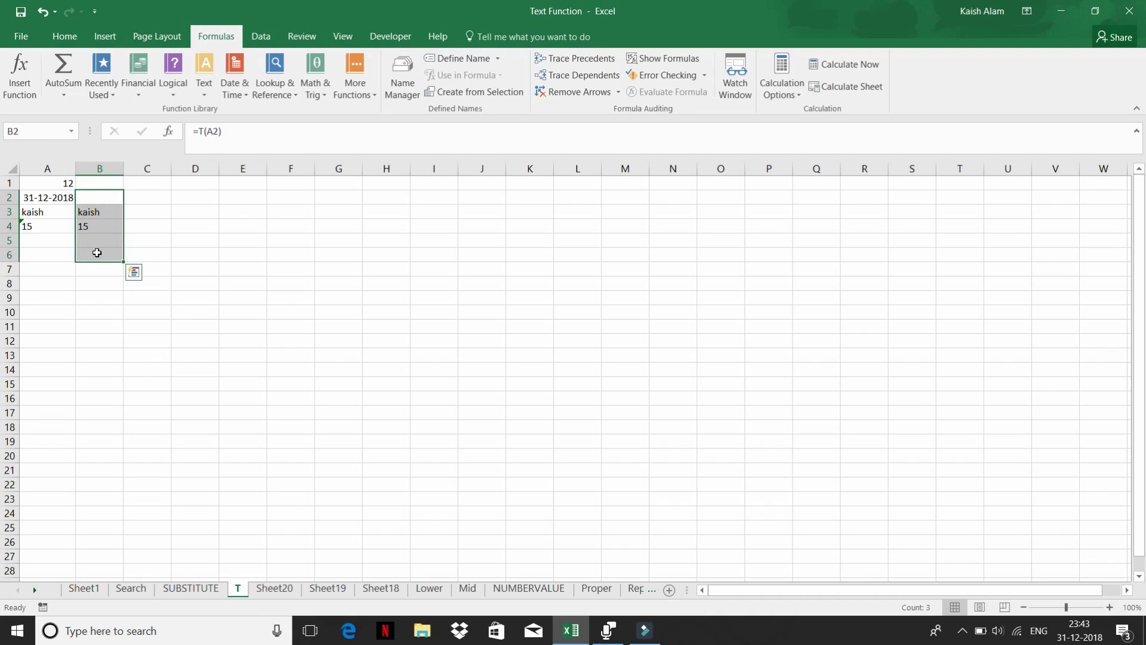
pyautogui.press('Delete')
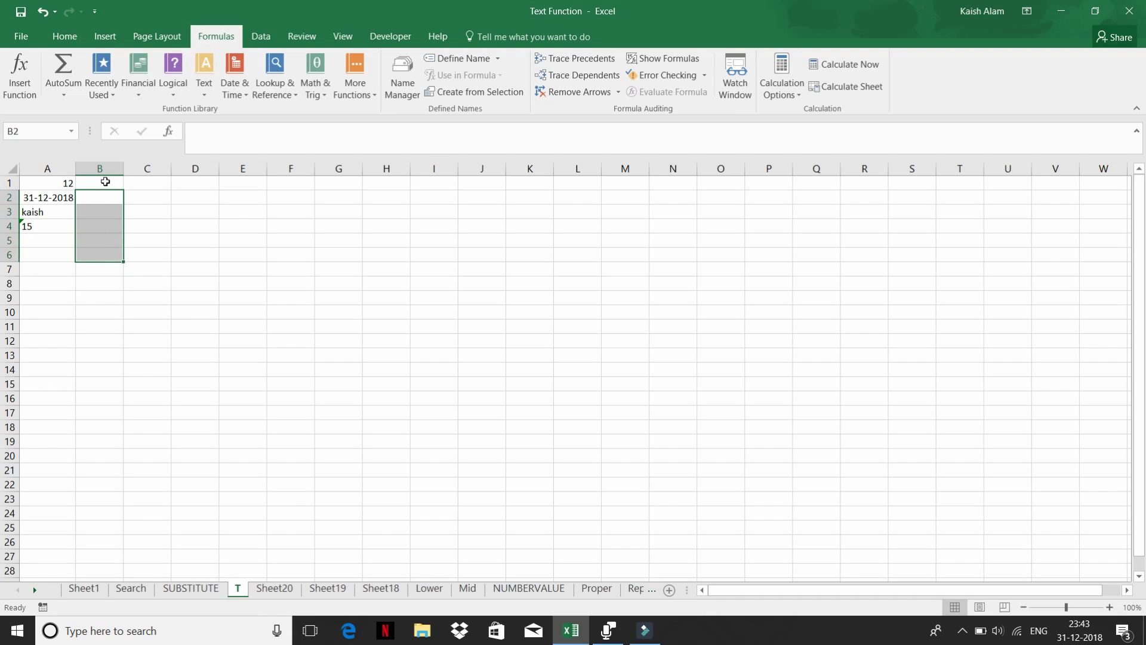
pyautogui.click(104, 192)
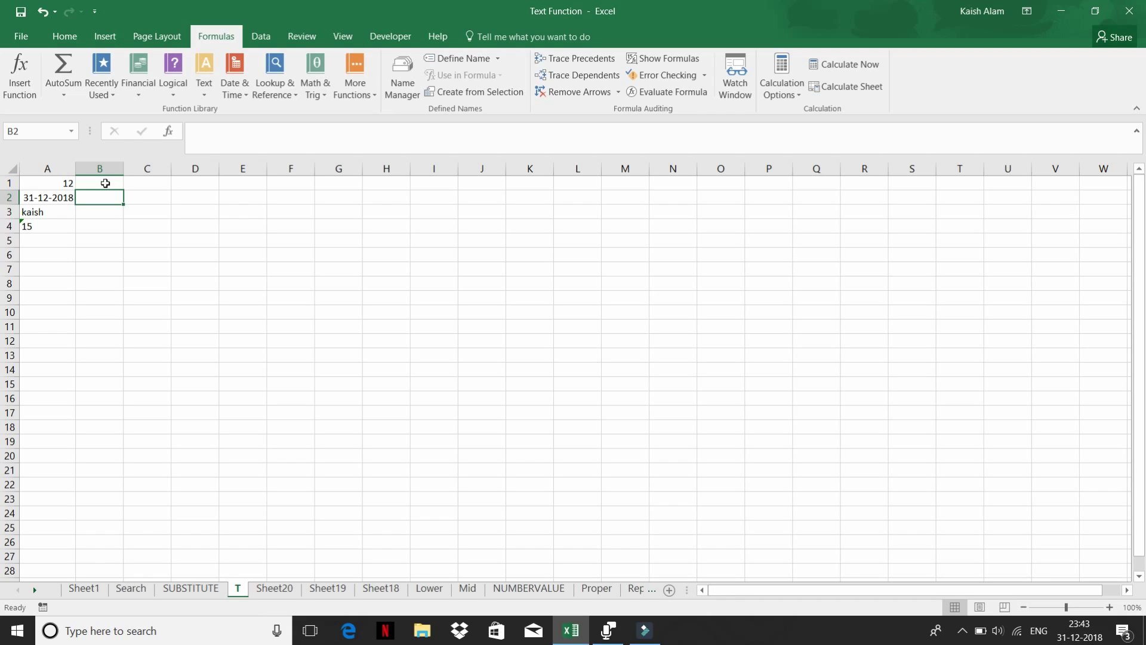
# - Enter =T(A1) in B1 and fill it down to B4
pyautogui.click(105, 184)
pyautogui.write('=')
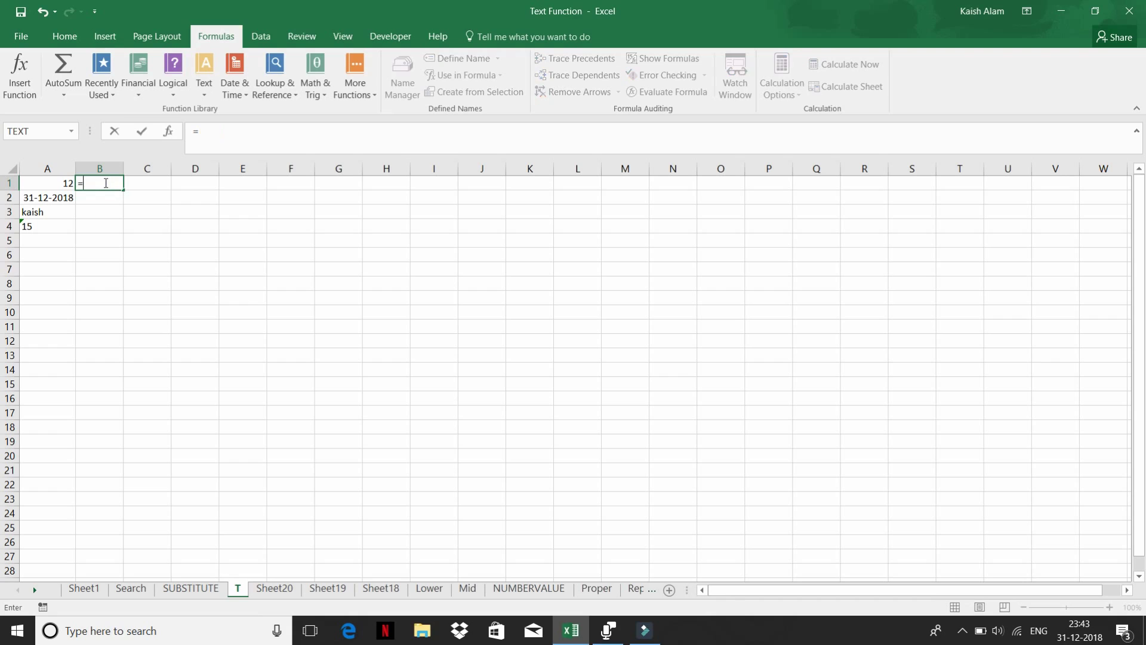
pyautogui.write('T(')
pyautogui.press('Left')
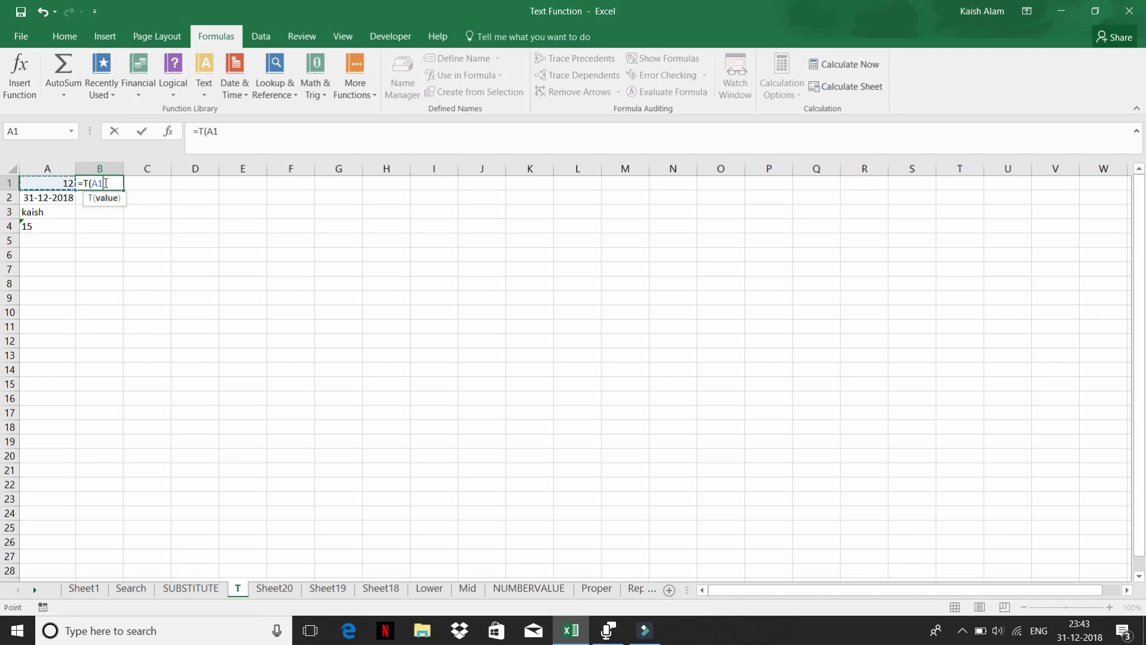
pyautogui.press('Return')
pyautogui.click(105, 183)
pyautogui.hotkey('shift', 'Down')
pyautogui.hotkey('shift', 'Down')
pyautogui.hotkey('shift', 'Down')
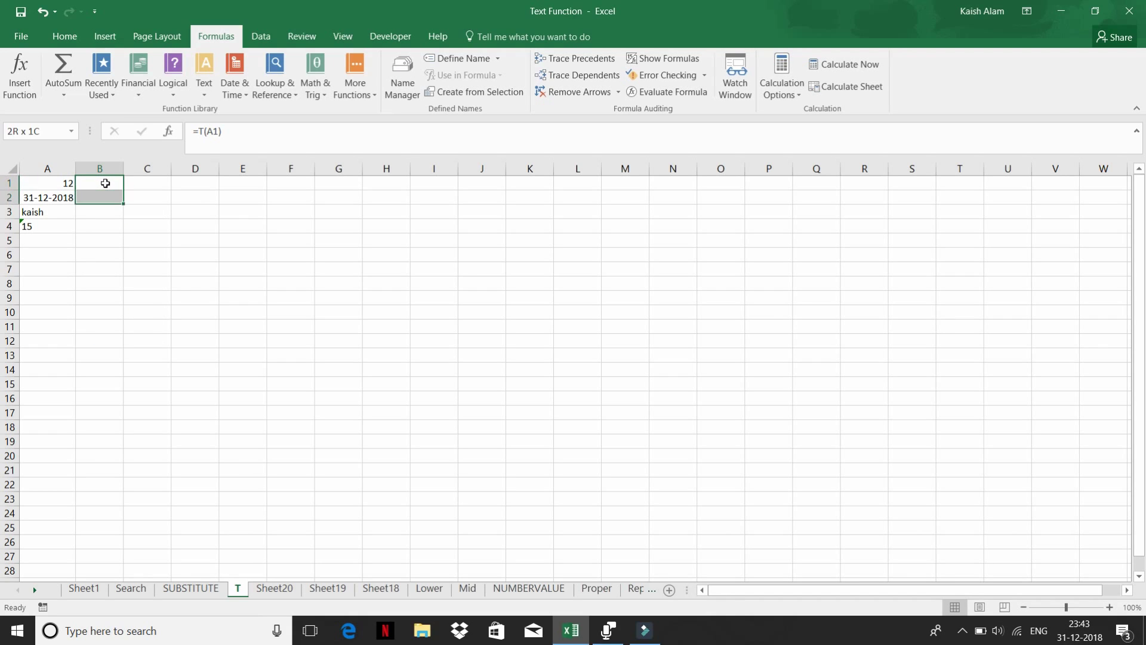
pyautogui.hotkey('ctrl', 'd')
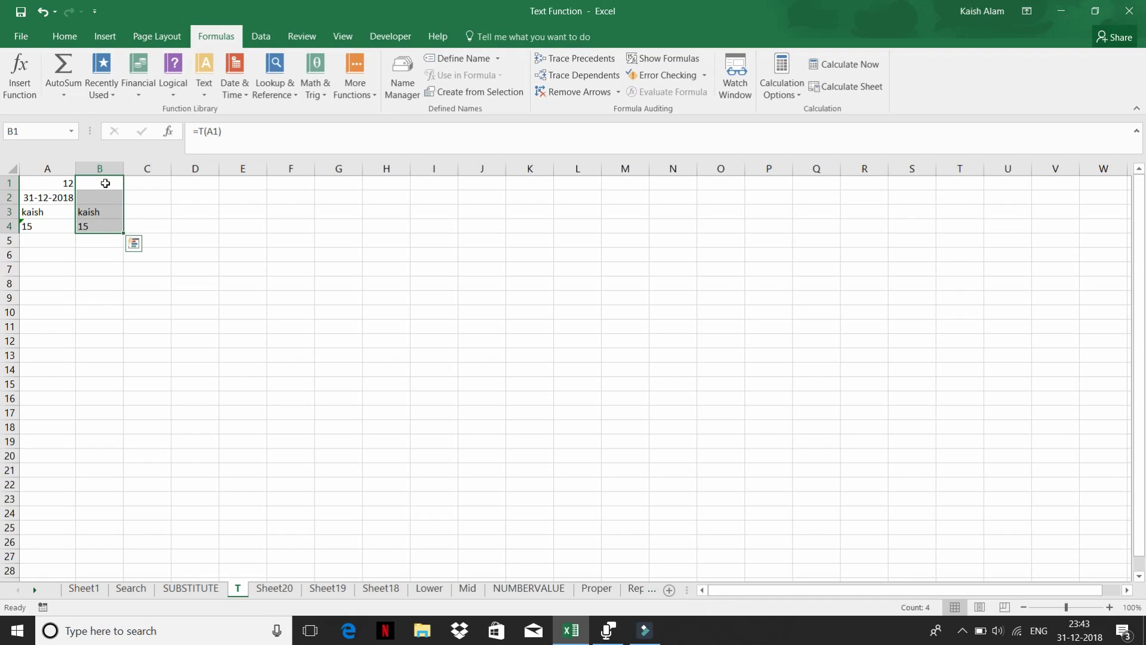
pyautogui.moveTo(87, 208); pyautogui.dragTo(93, 233)
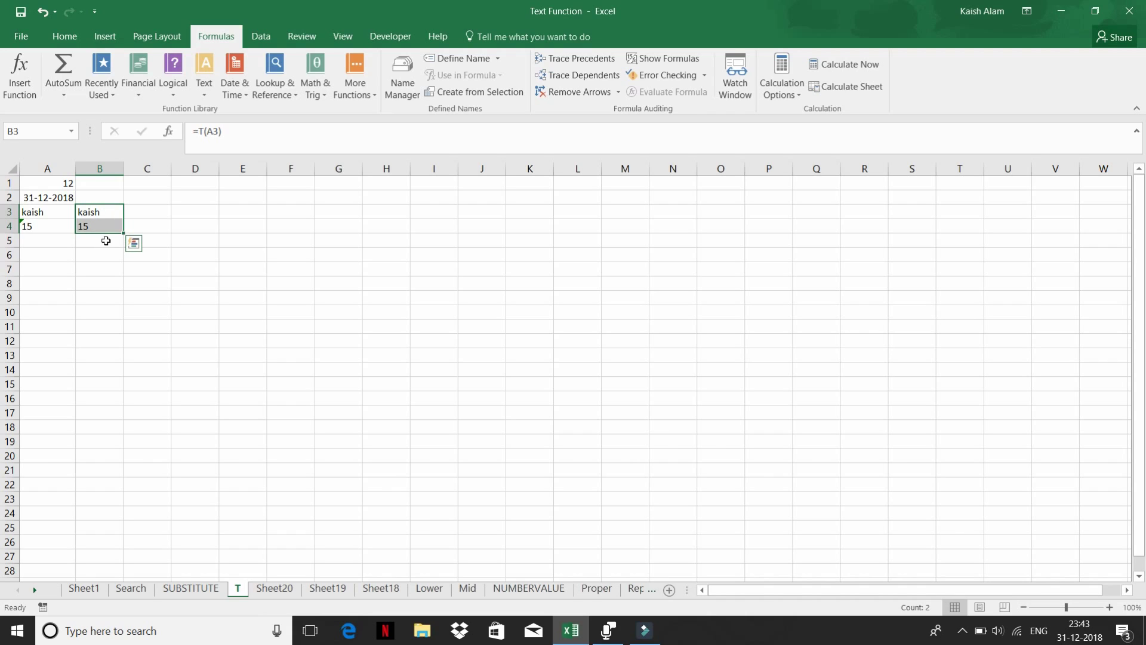
# - Return to Sheet1, browse the text function list, and select the TEXT example in K15
pyautogui.click(84, 589)
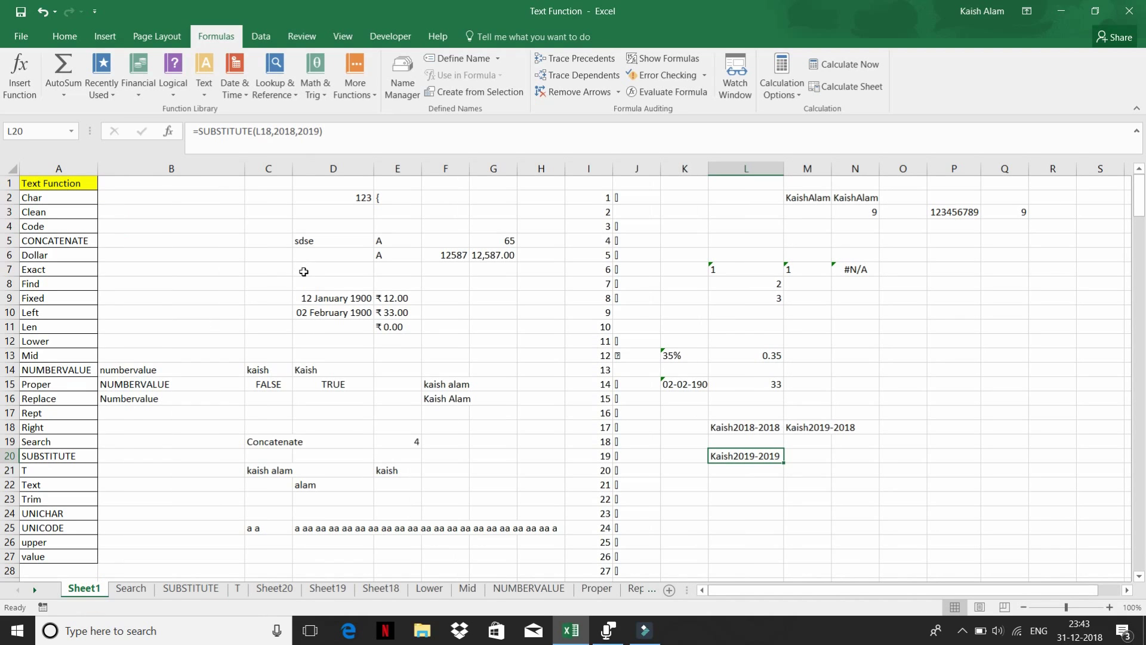
pyautogui.click(152, 311)
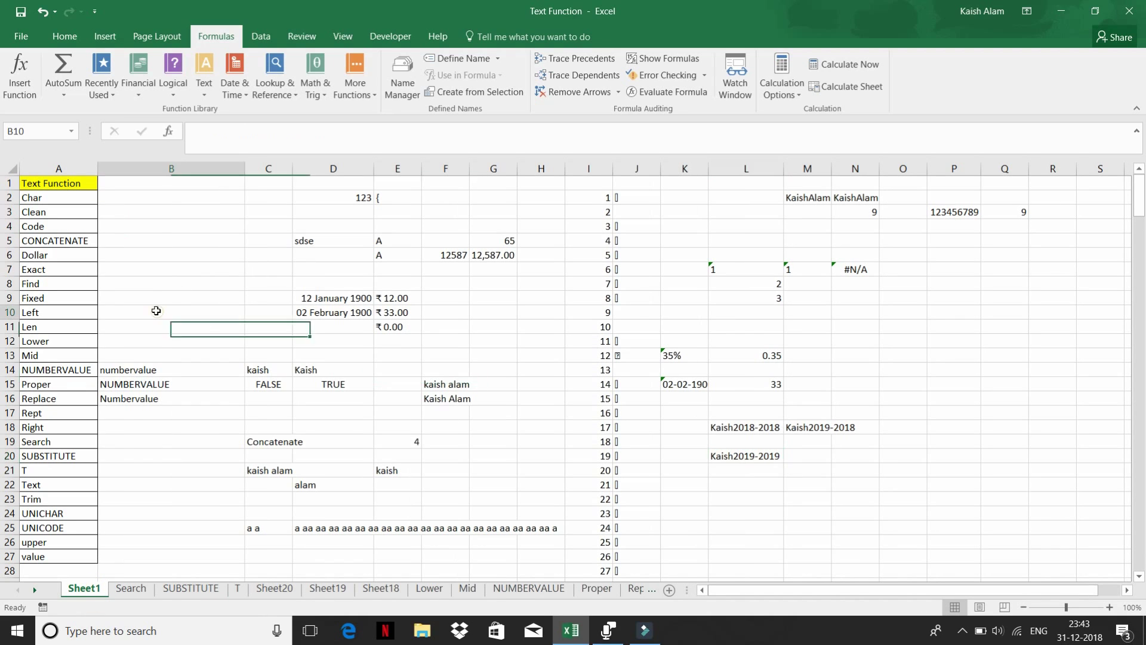
pyautogui.click(202, 90)
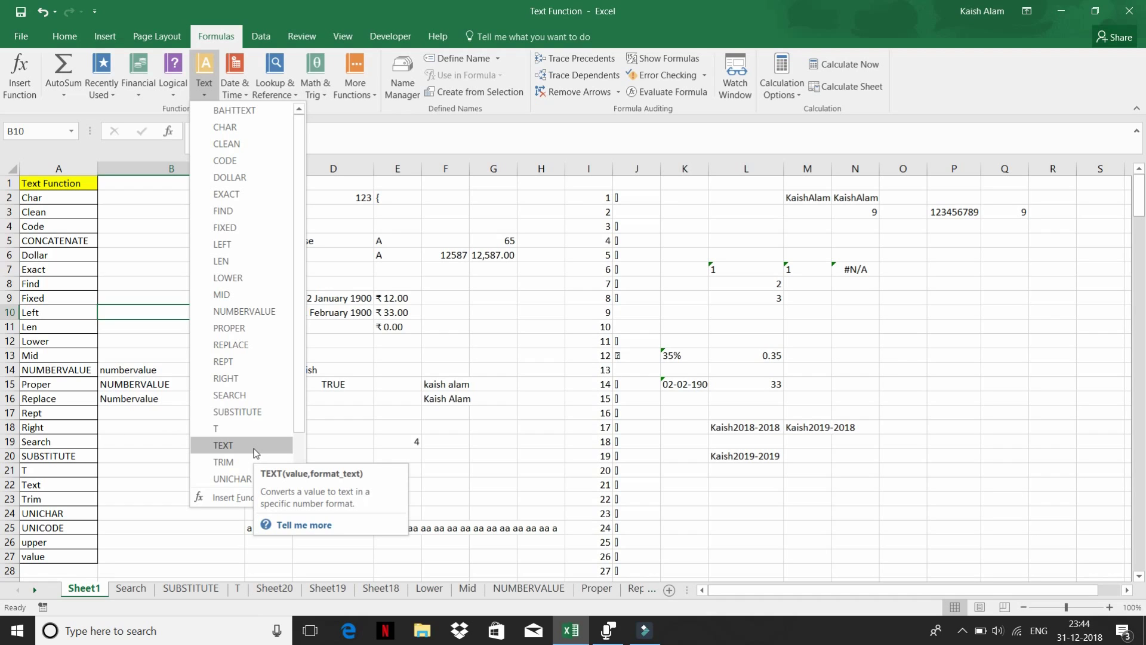
pyautogui.click(709, 486)
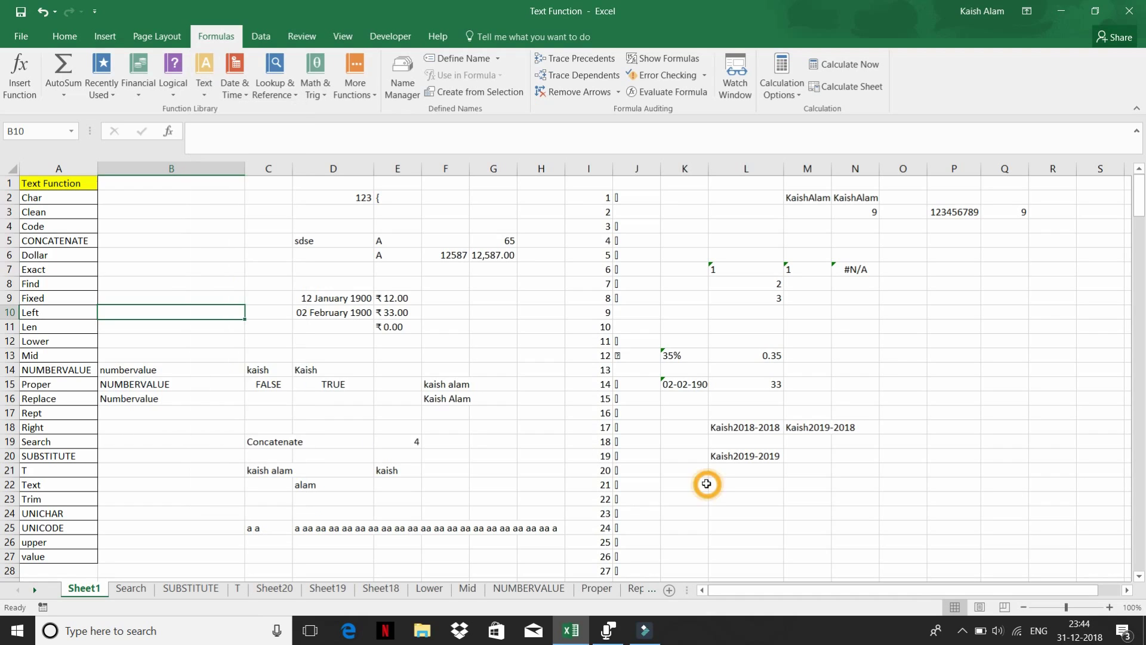
pyautogui.scroll(-3, 706, 483)
pyautogui.scroll(-3, 706, 483)
pyautogui.scroll(6, 705, 478)
pyautogui.click(722, 427)
pyautogui.click(678, 382)
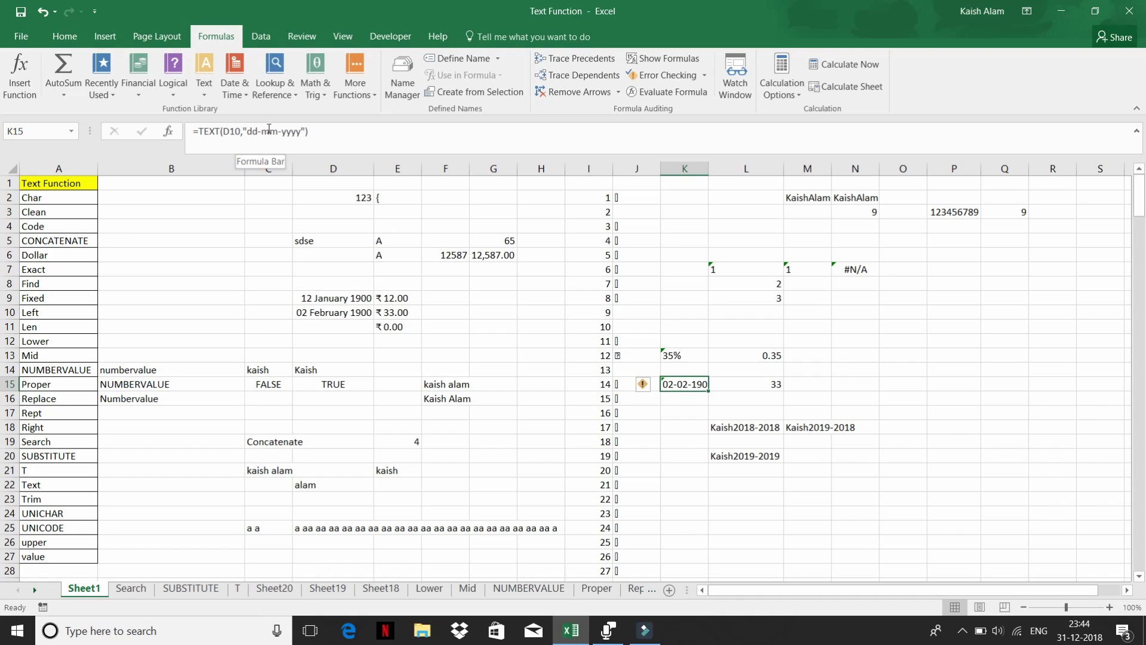
# - Try a dd-mmm-yyyy format in K15's TEXT formula, then restore dd-mm-yyyy
pyautogui.scroll(-3, 733, 457)
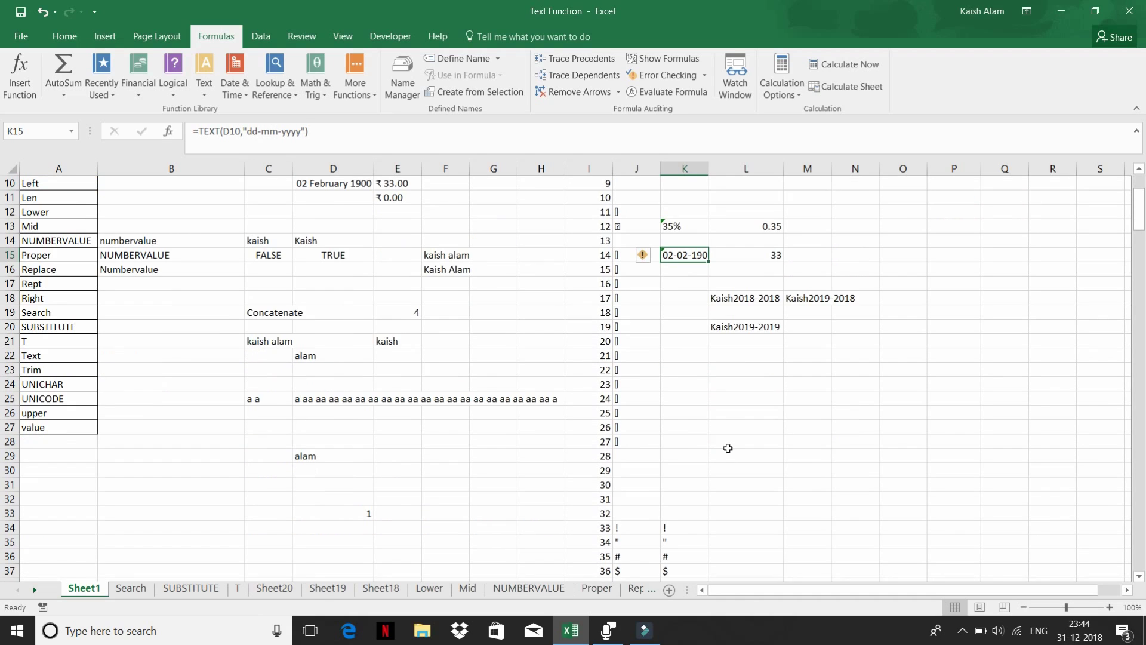
pyautogui.click(269, 132)
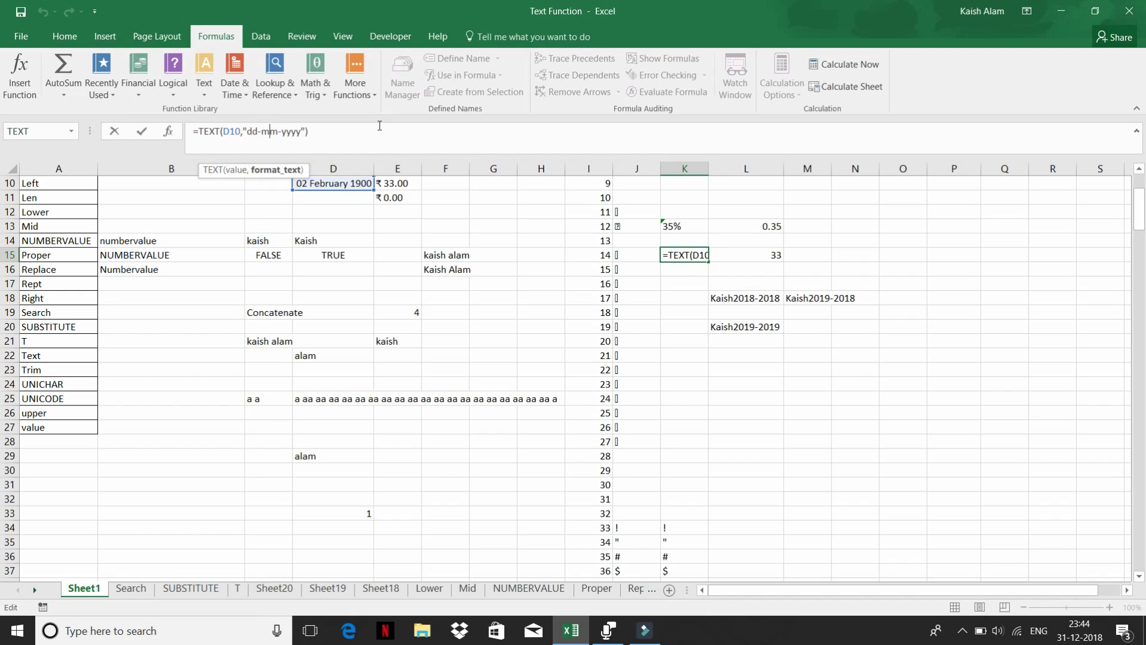
pyautogui.write('m')
pyautogui.press('Return')
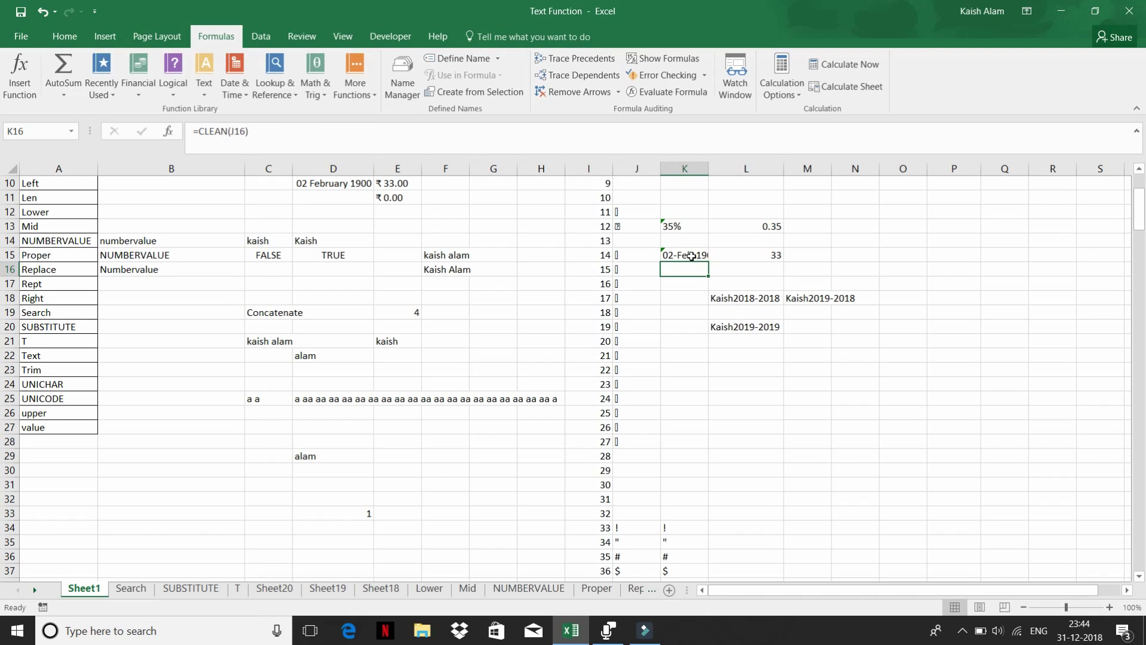
pyautogui.click(691, 256)
pyautogui.click(316, 131)
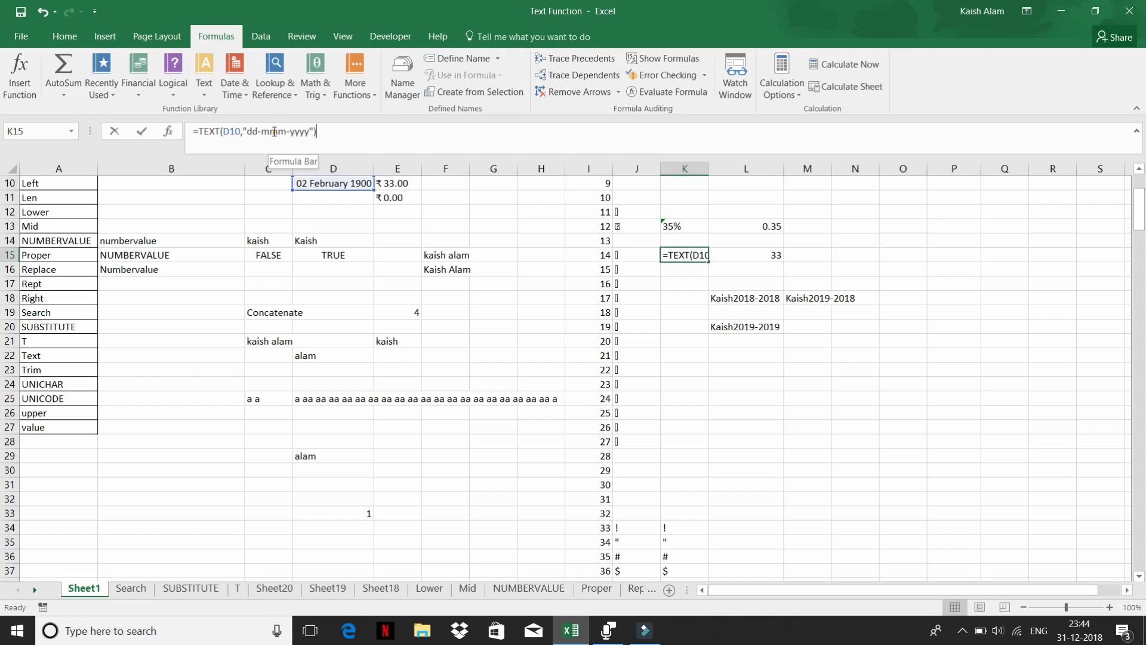
pyautogui.click(275, 131)
pyautogui.press('BackSpace')
pyautogui.press('Return')
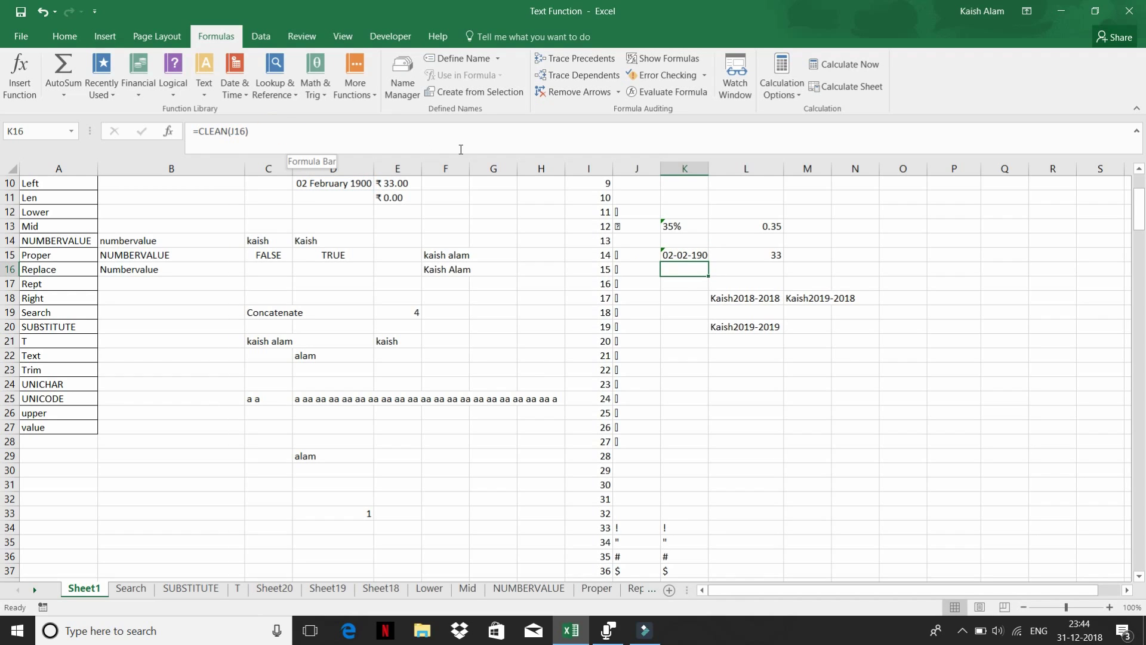
pyautogui.click(680, 254)
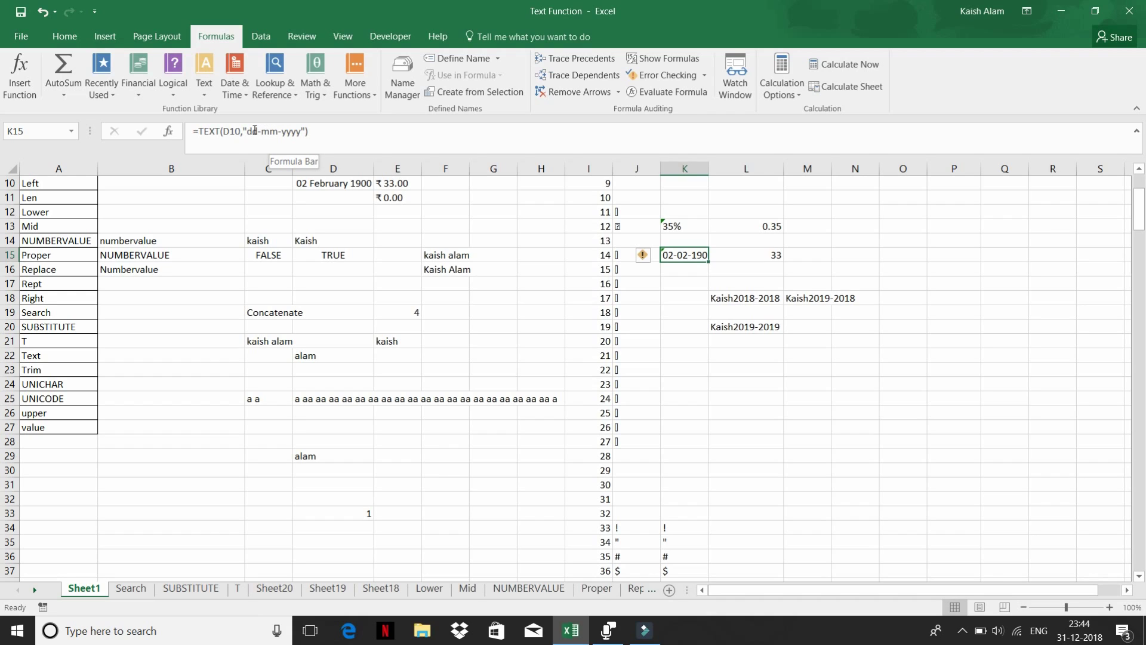
# - Change K15's format to ddd-mm-yyyy so the weekday Thu appears
pyautogui.click(254, 130)
pyautogui.write('d')
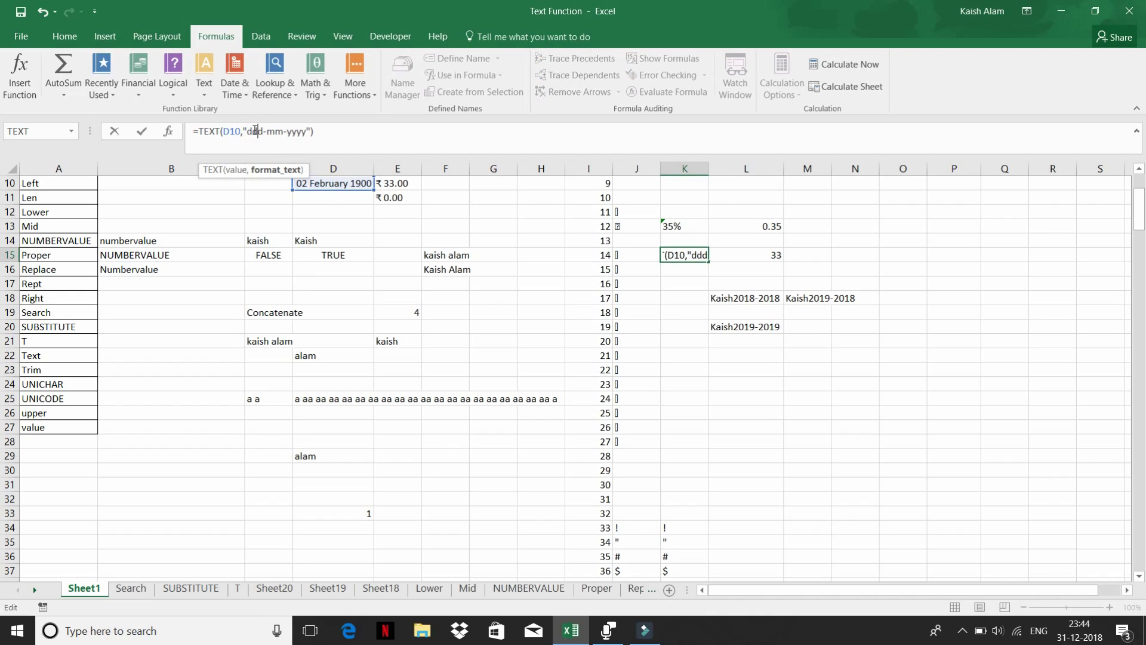
pyautogui.press('Return')
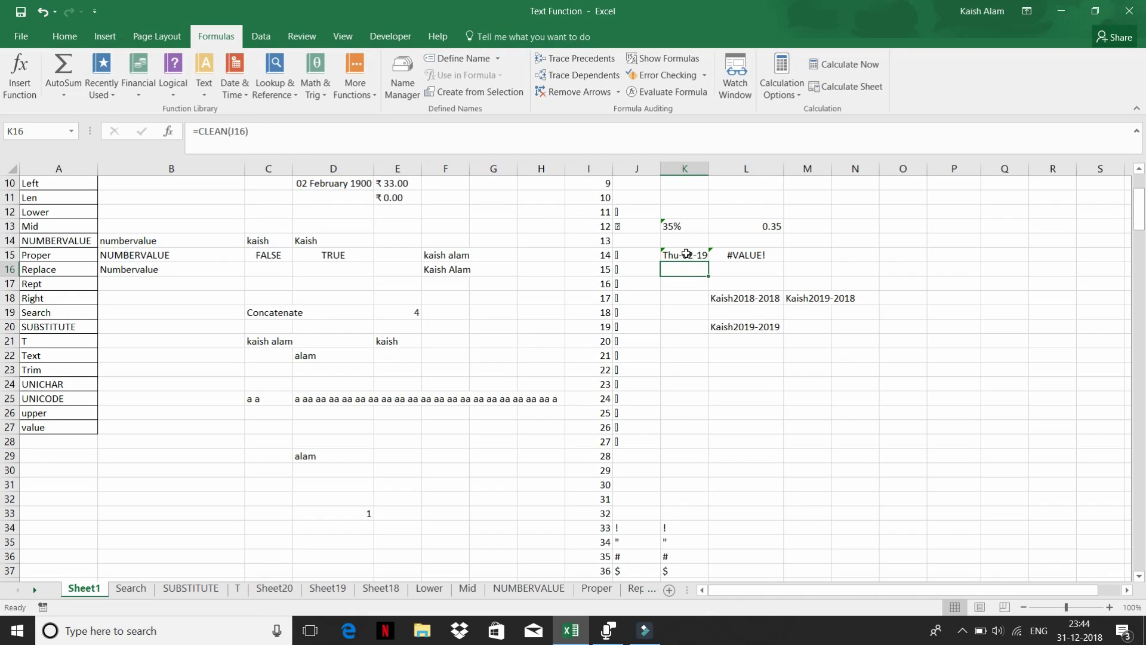
pyautogui.click(689, 254)
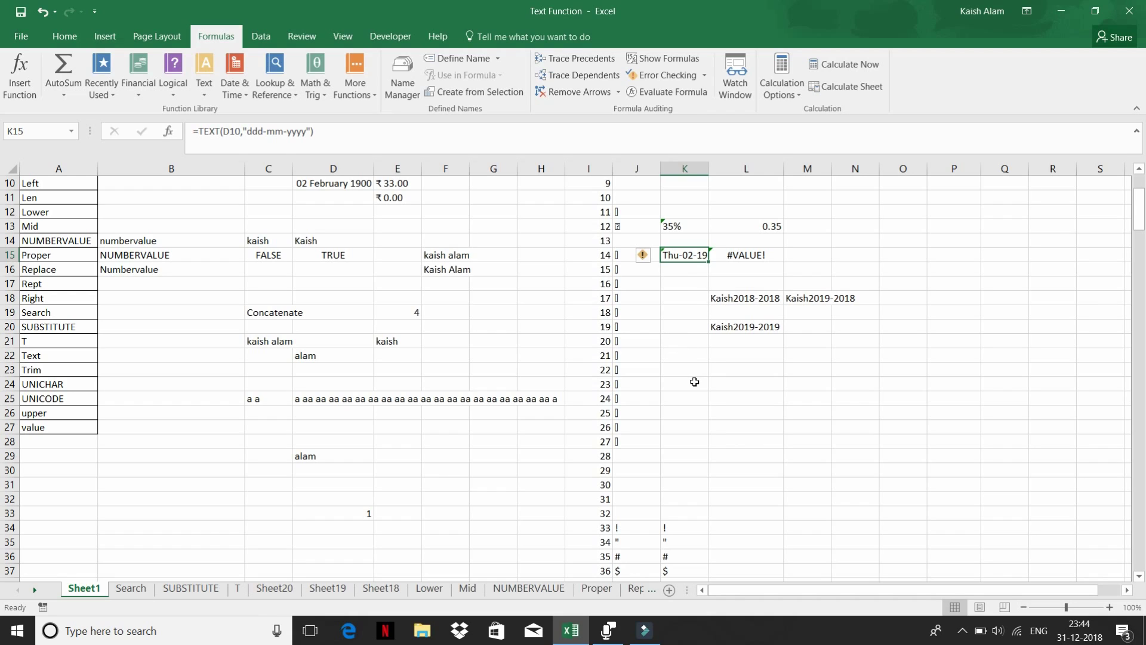
pyautogui.click(693, 381)
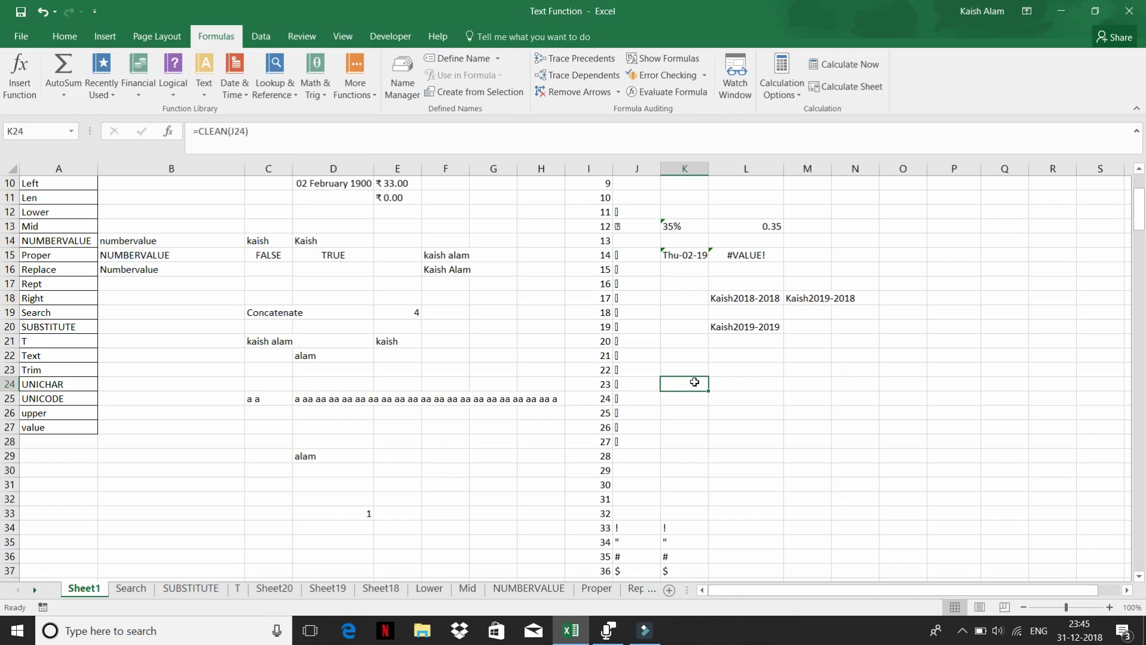
# - Enter 10:00:12 in K24 and =TEXT(K24,"hh:mm:ss") in L24 to show it as text
pyautogui.write('10:0')
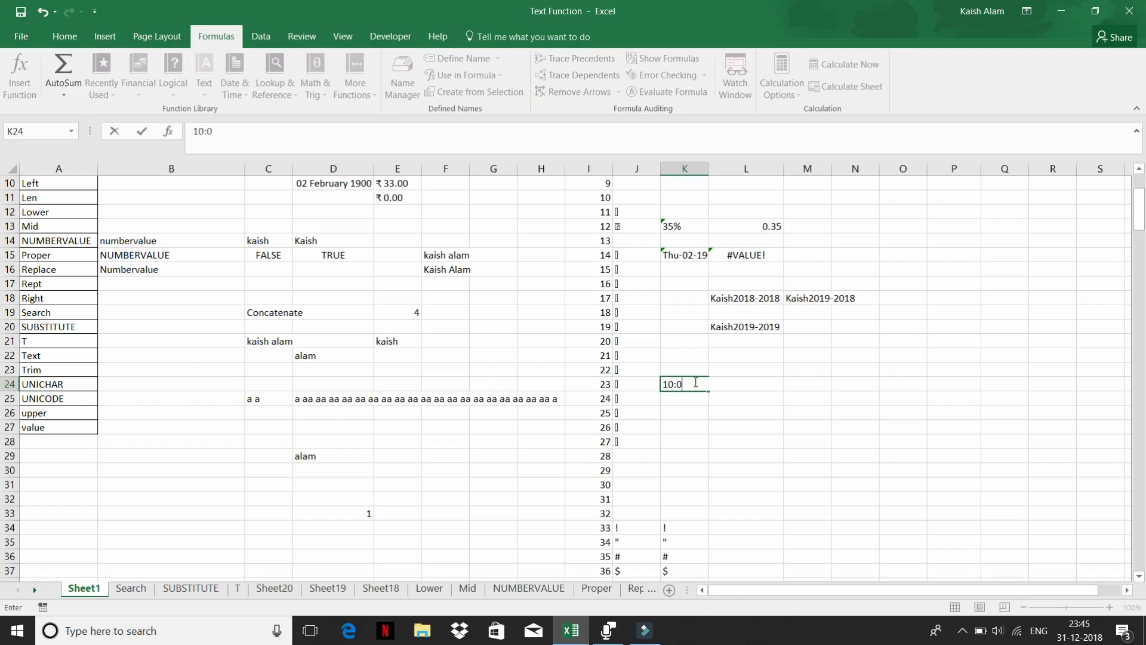
pyautogui.write('0:12')
pyautogui.press('Return')
pyautogui.click(722, 384)
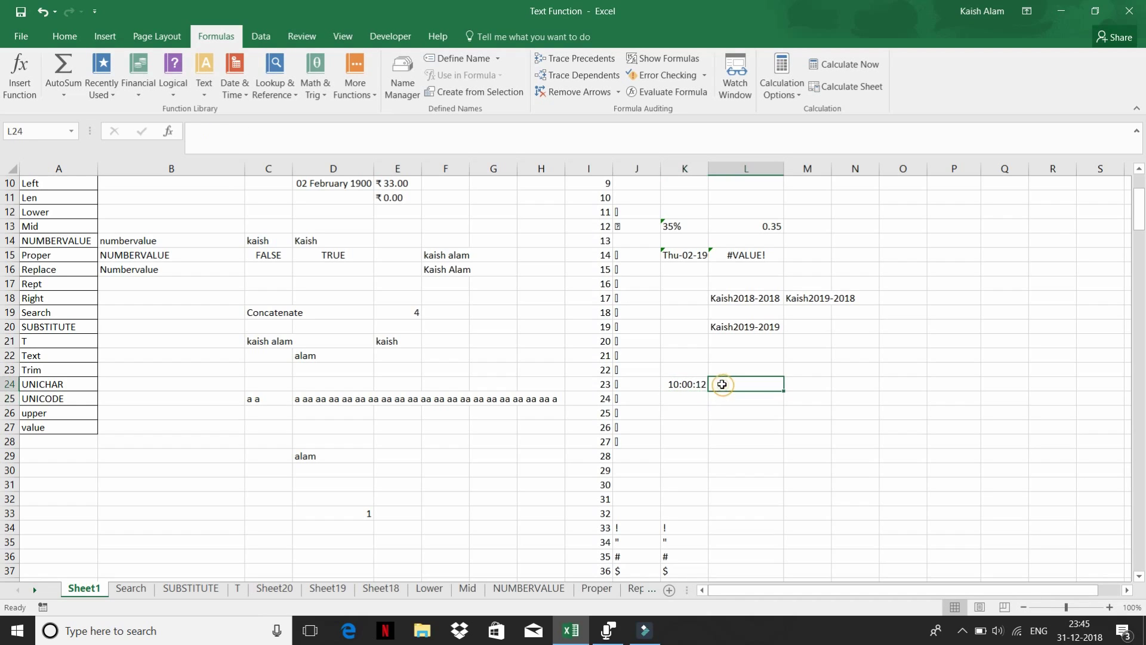
pyautogui.write('=')
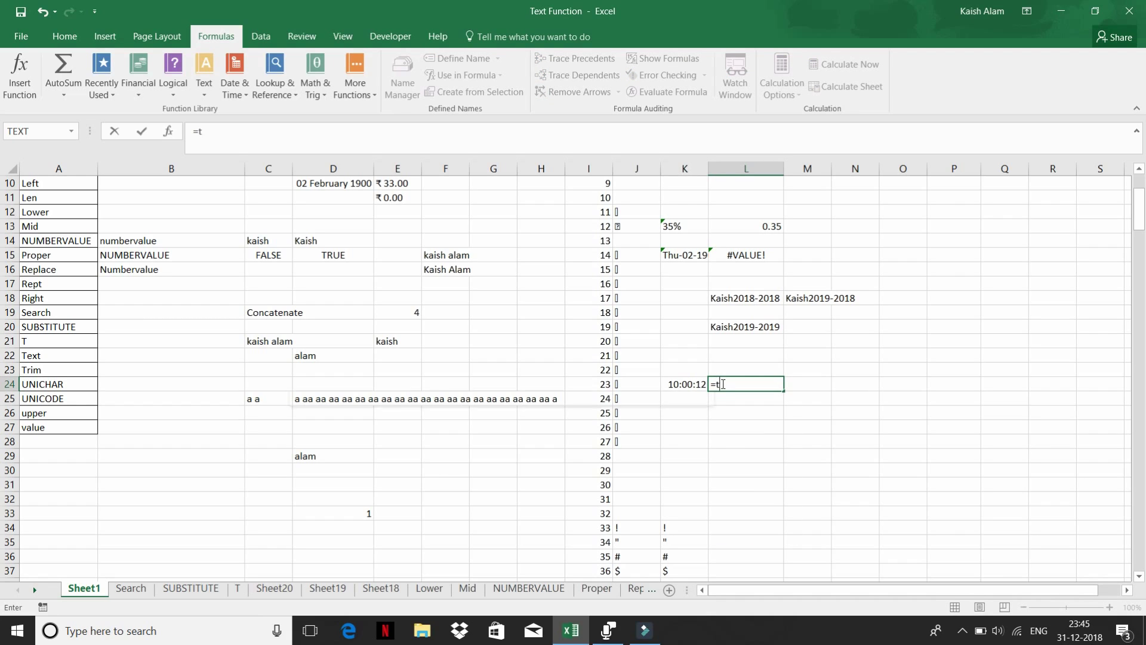
pyautogui.write('te')
pyautogui.press('Tab')
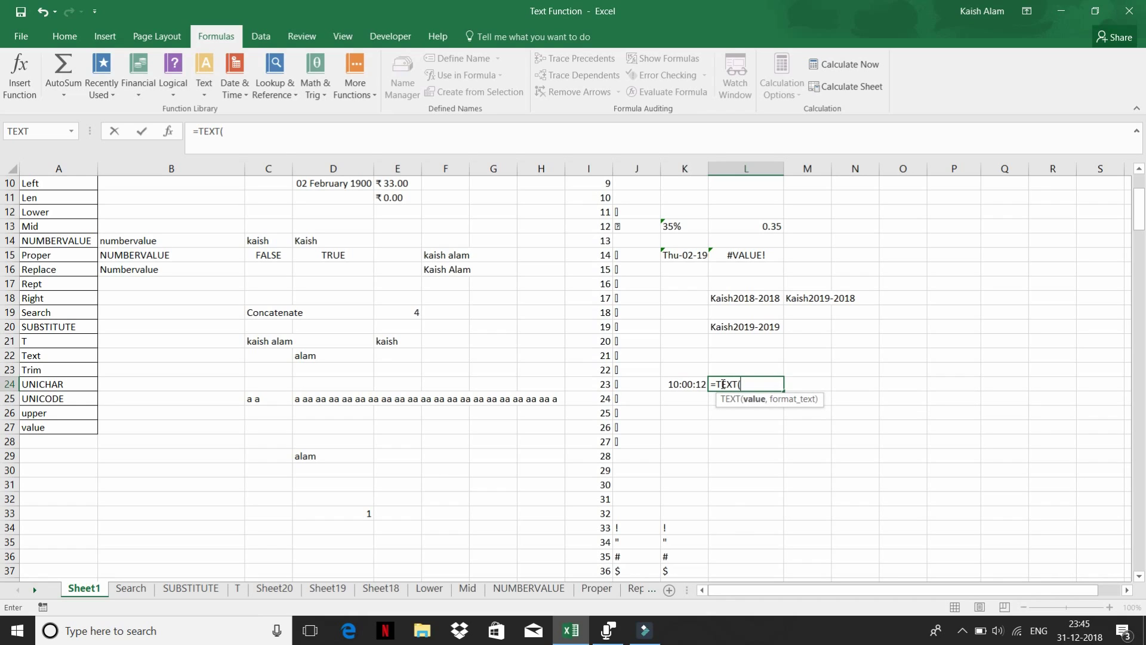
pyautogui.press('Left')
pyautogui.write(',')
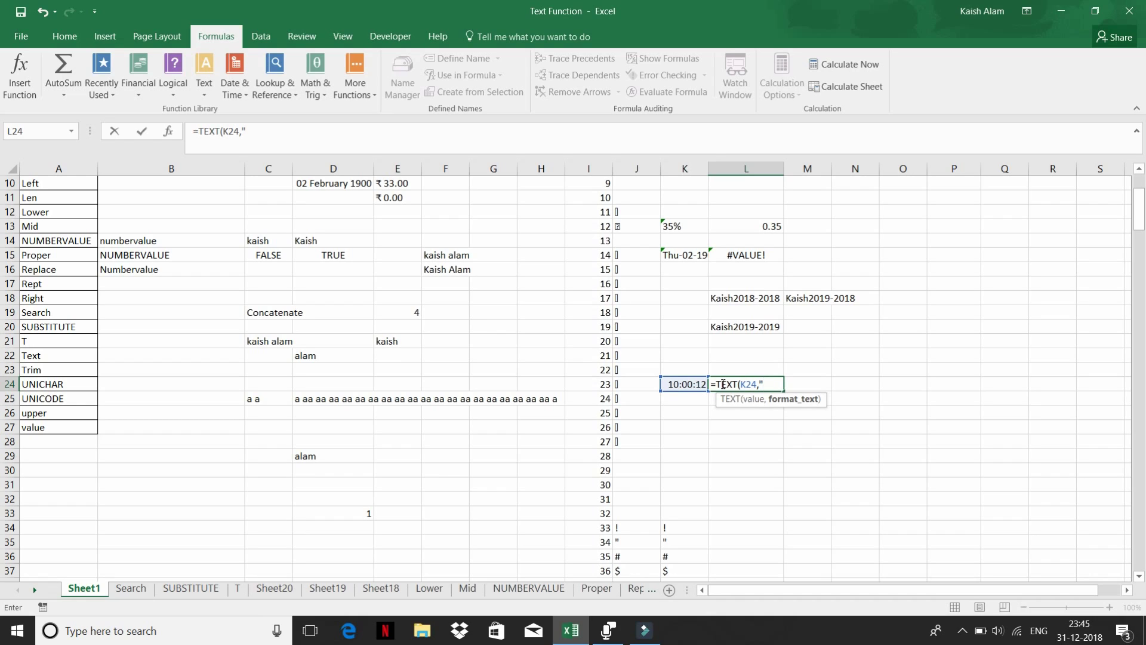
pyautogui.write('"hh:mm:ss")')
pyautogui.press('Return')
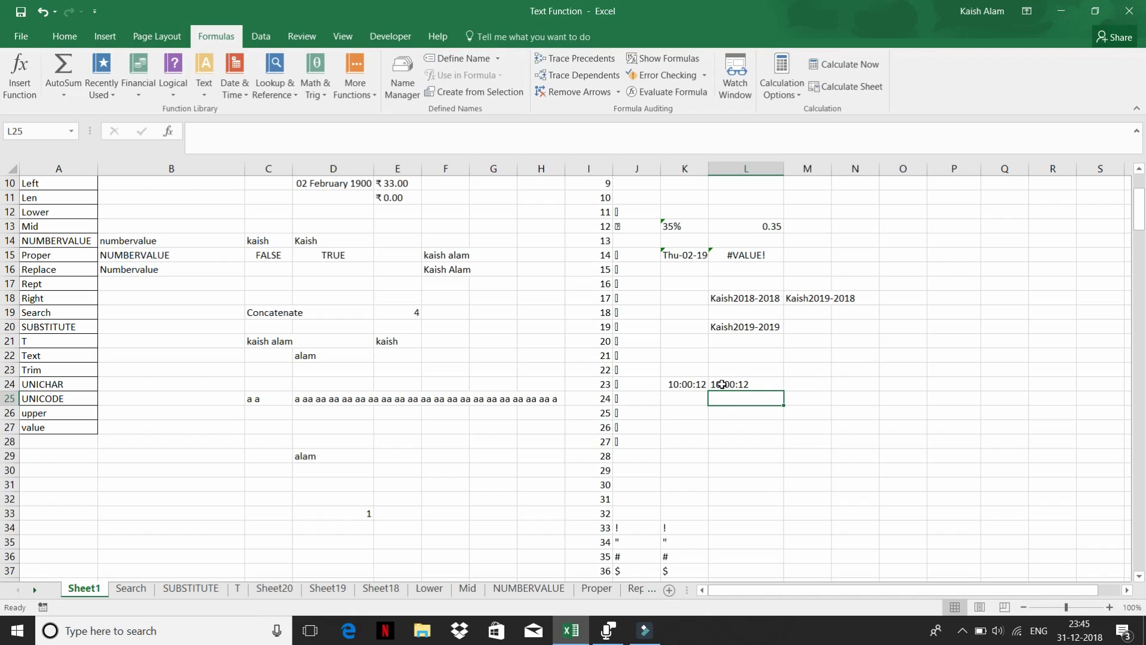
pyautogui.click(720, 379)
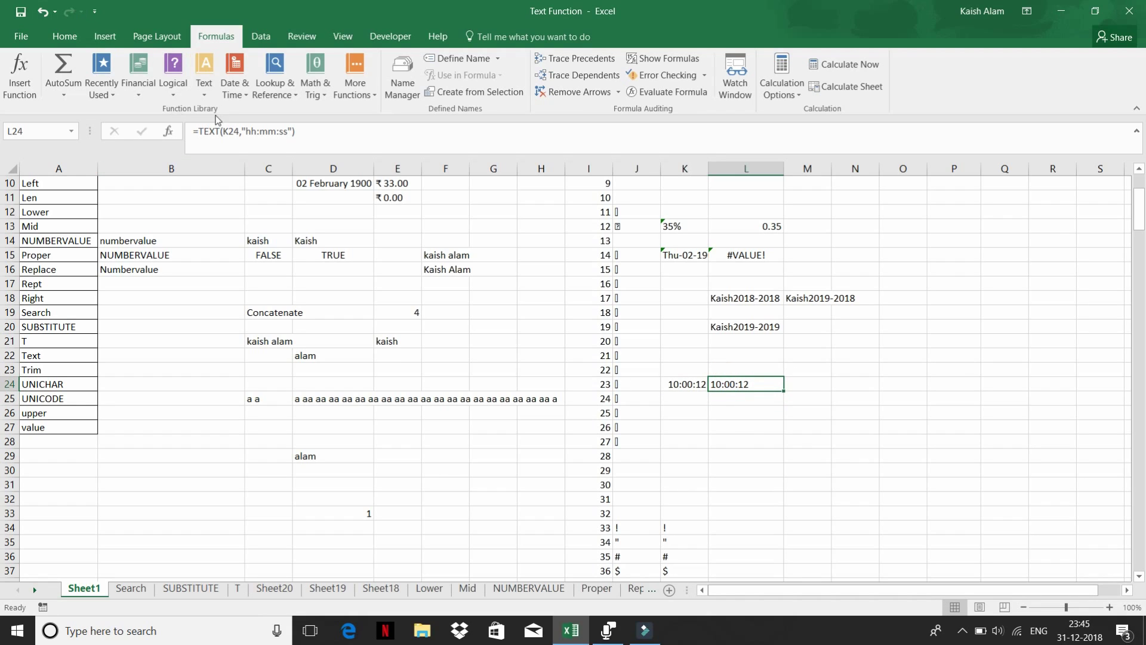
pyautogui.click(204, 90)
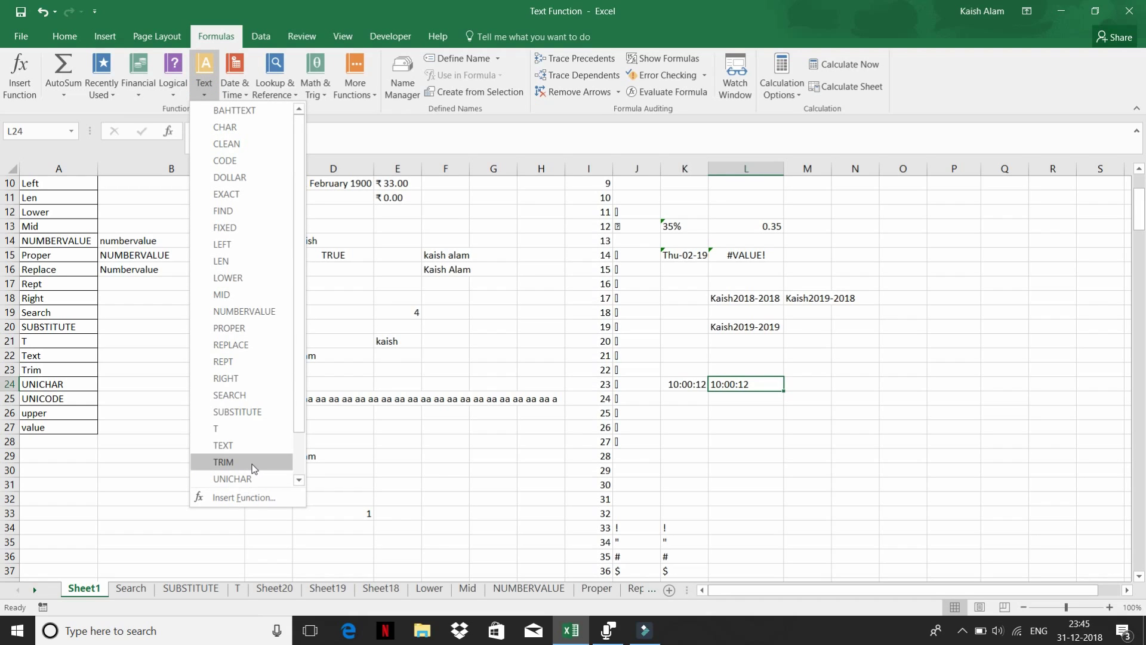
# - Dismiss the Text function list and minimize Voice Recorder to return to Sheet1
pyautogui.scroll(-1, 252, 467)
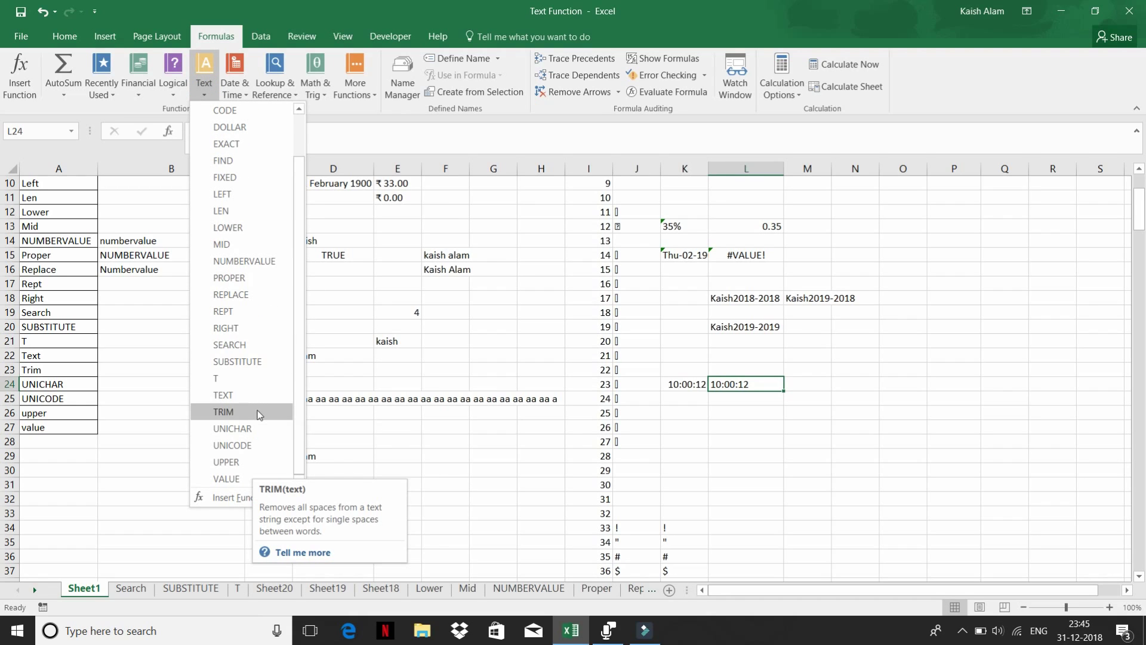
pyautogui.hotkey('alt', 'Tab')
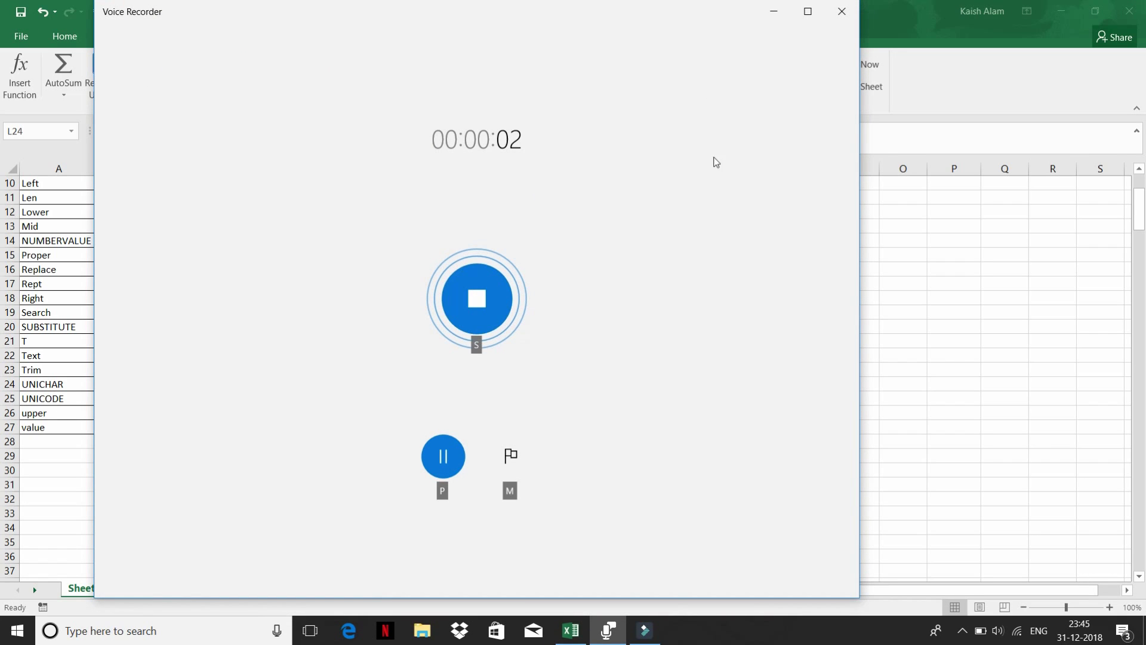
pyautogui.click(774, 11)
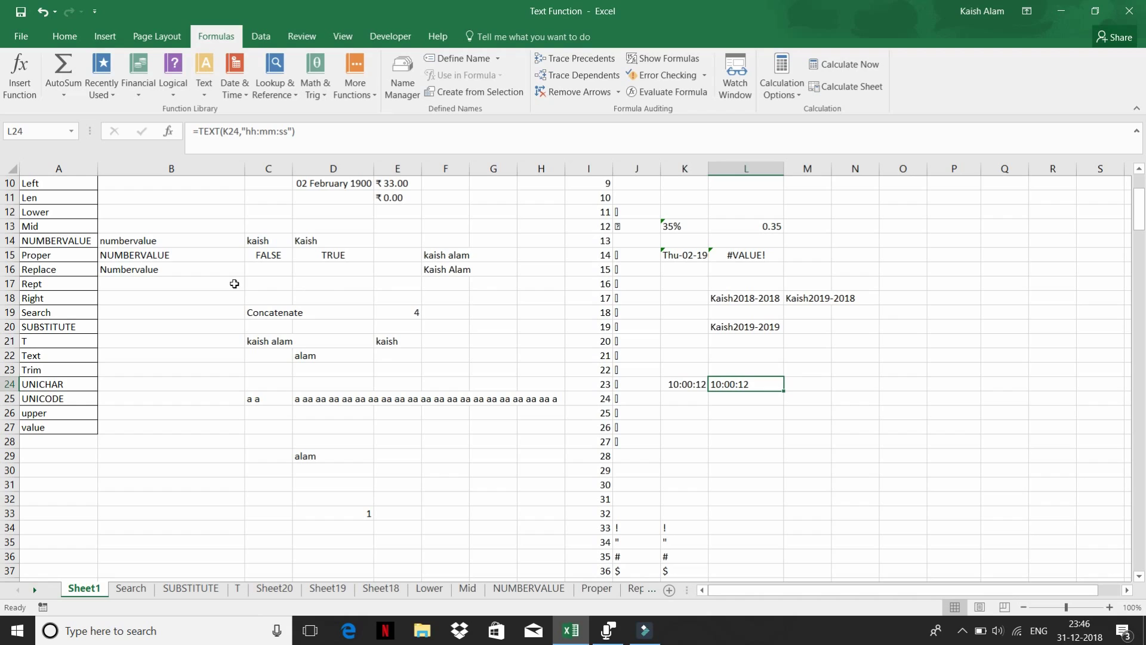
# - Enter a sample lowercase full name in B30
pyautogui.click(260, 473)
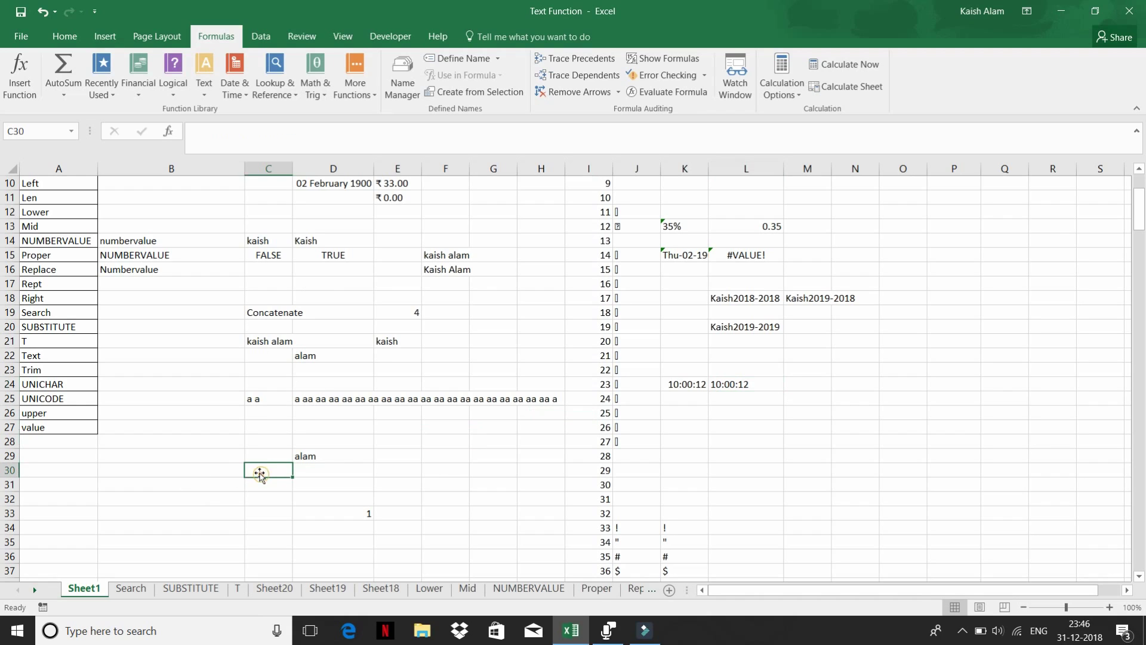
pyautogui.click(188, 470)
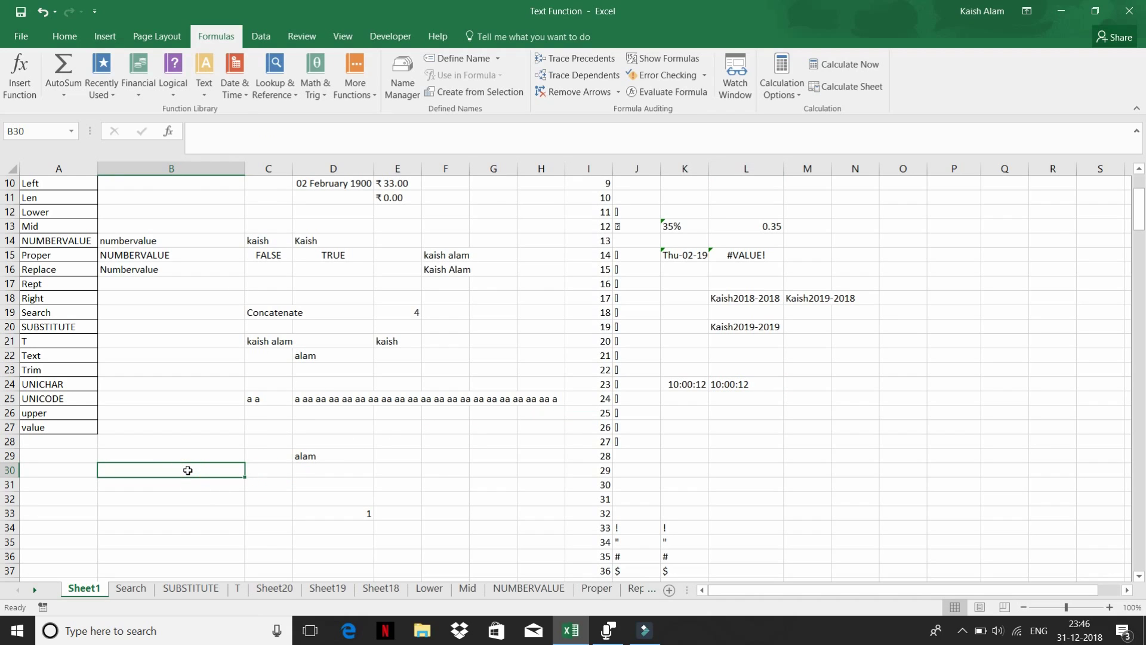
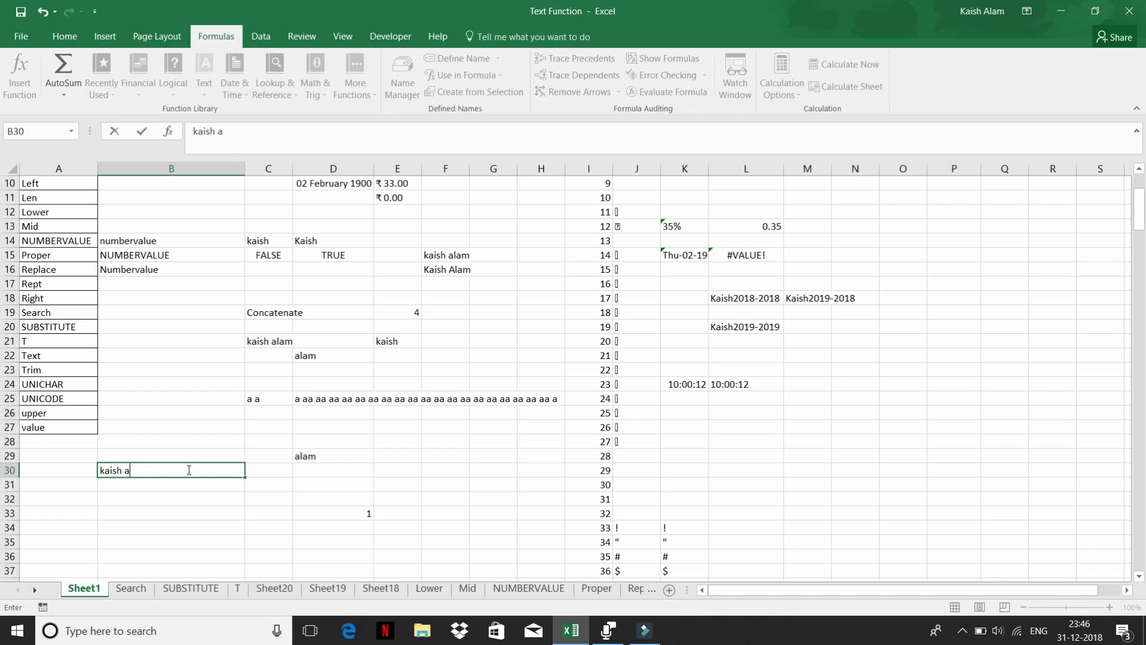
pyautogui.press('Return')
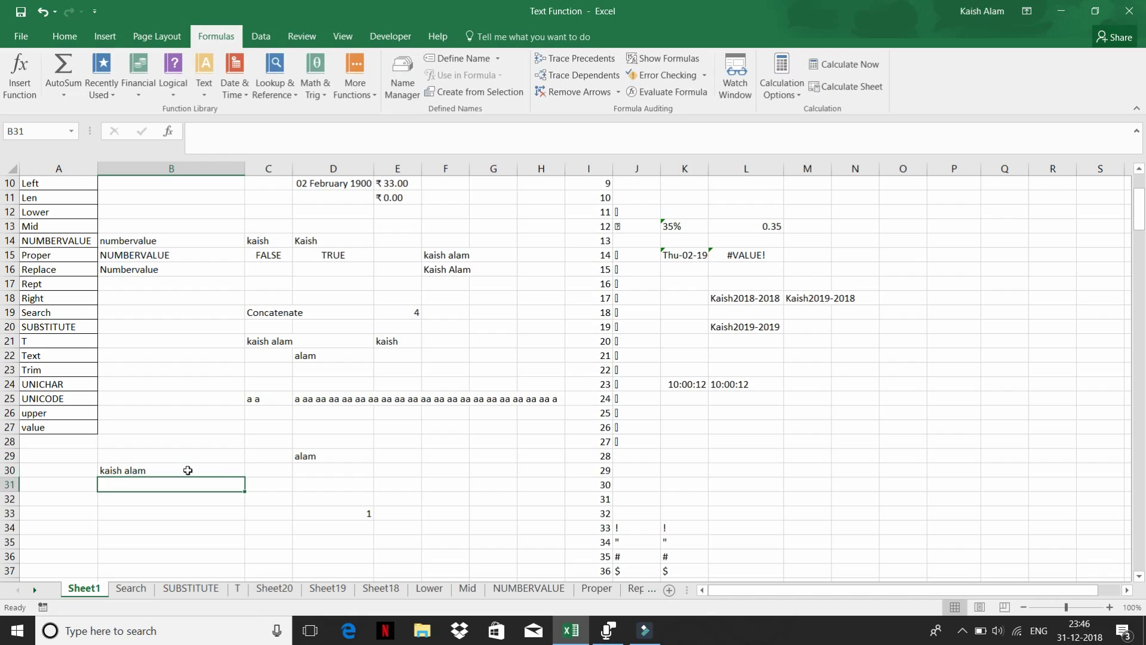
# - Add =TRIM(B30) in C30
pyautogui.press('Up')
pyautogui.press('Right')
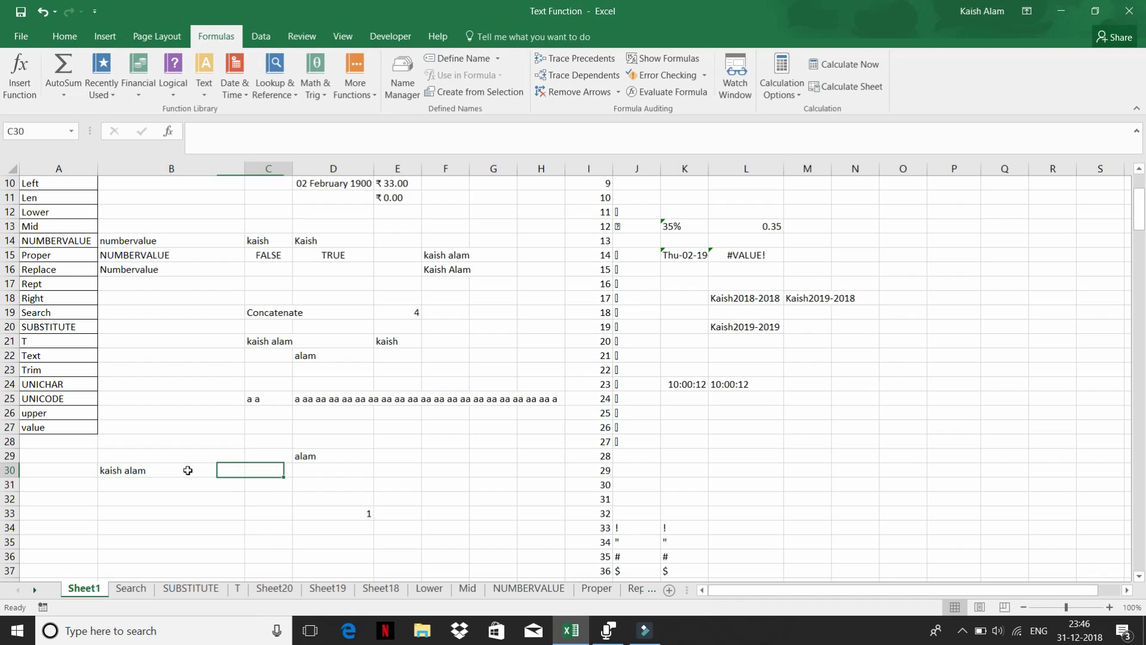
pyautogui.write('=tri')
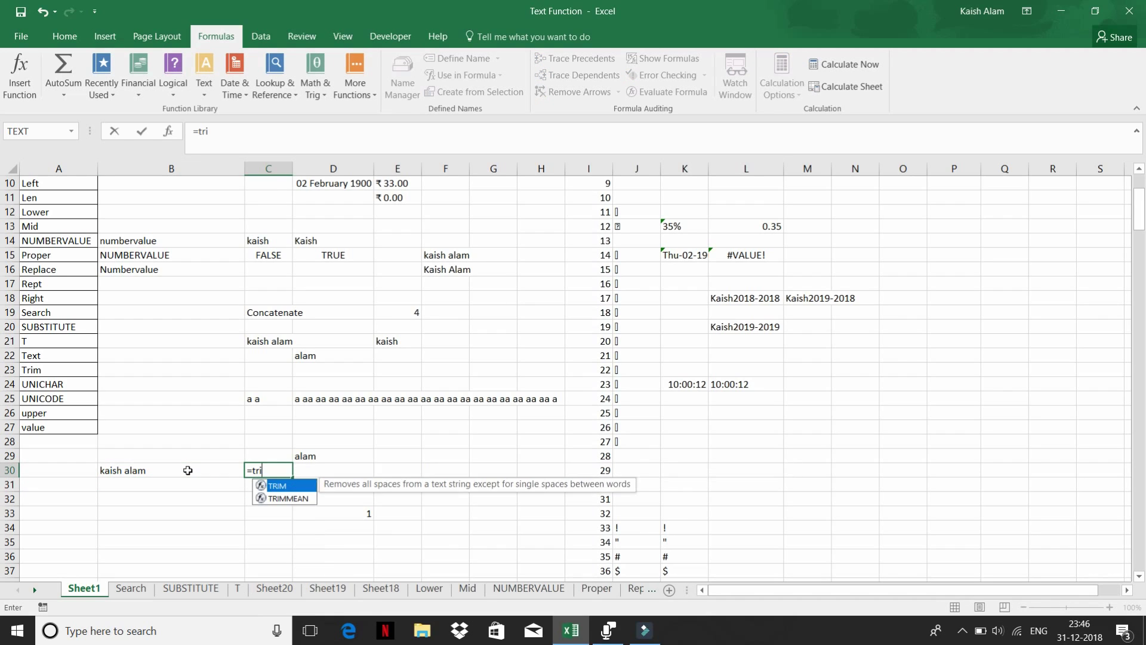
pyautogui.press('Tab')
pyautogui.click(188, 470)
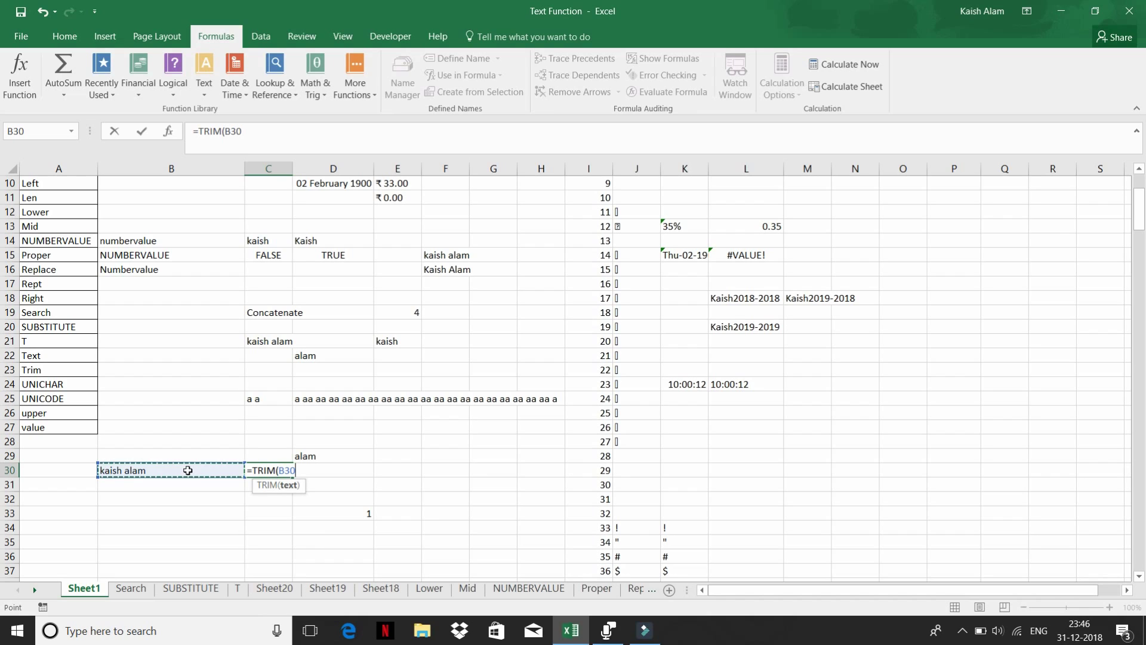
pyautogui.write(')')
pyautogui.press('Return')
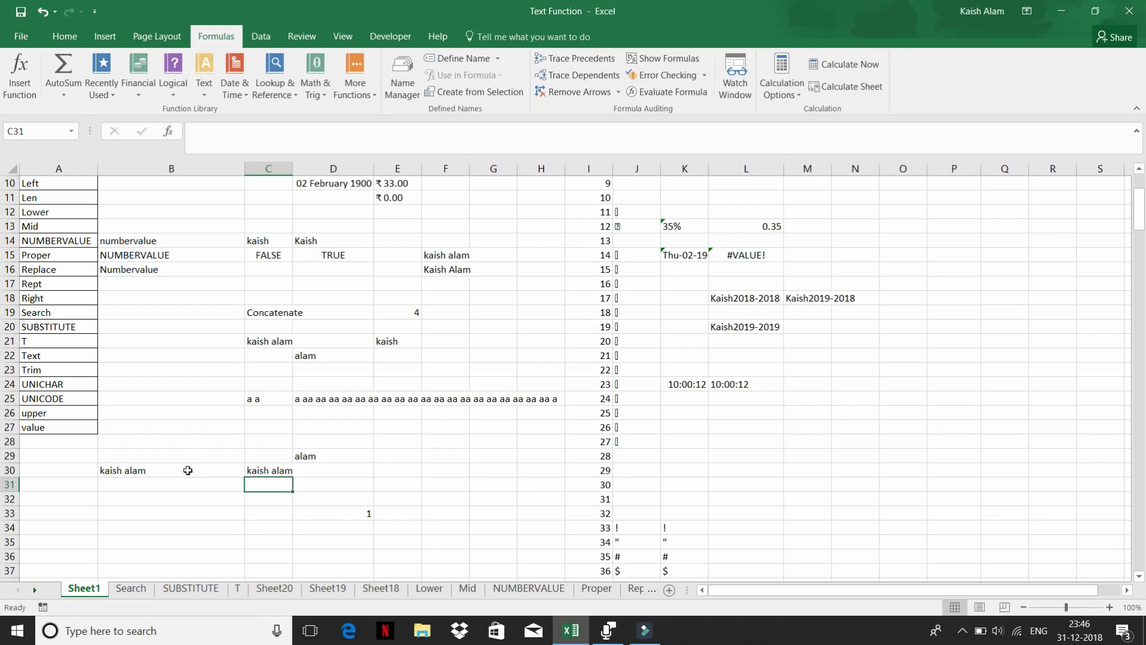
pyautogui.press('Up')
# - Add =LEN(B30) in B31, returning 11
pyautogui.click(187, 471)
pyautogui.press('Down')
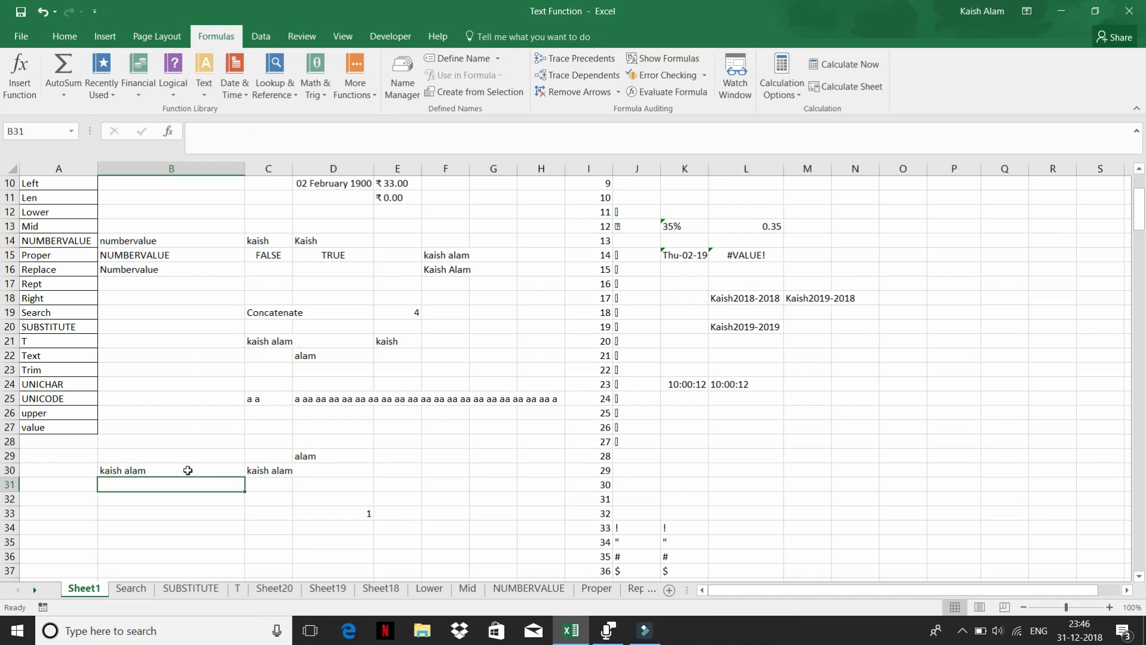
pyautogui.write('=len')
pyautogui.press('Tab')
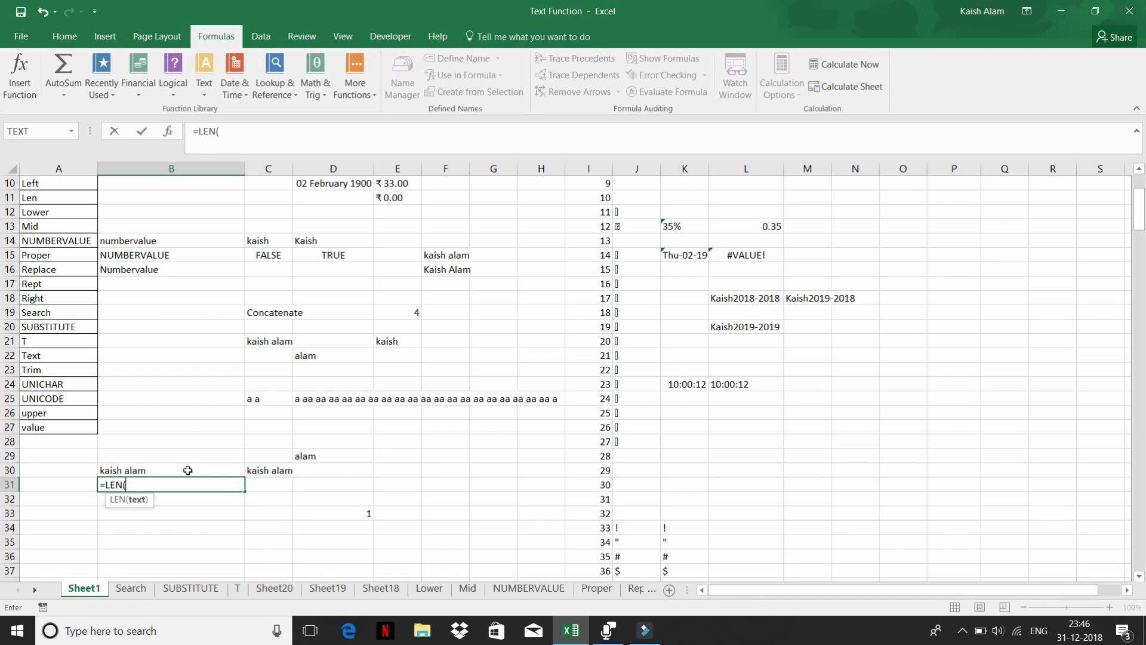
pyautogui.click(188, 471)
pyautogui.press('Return')
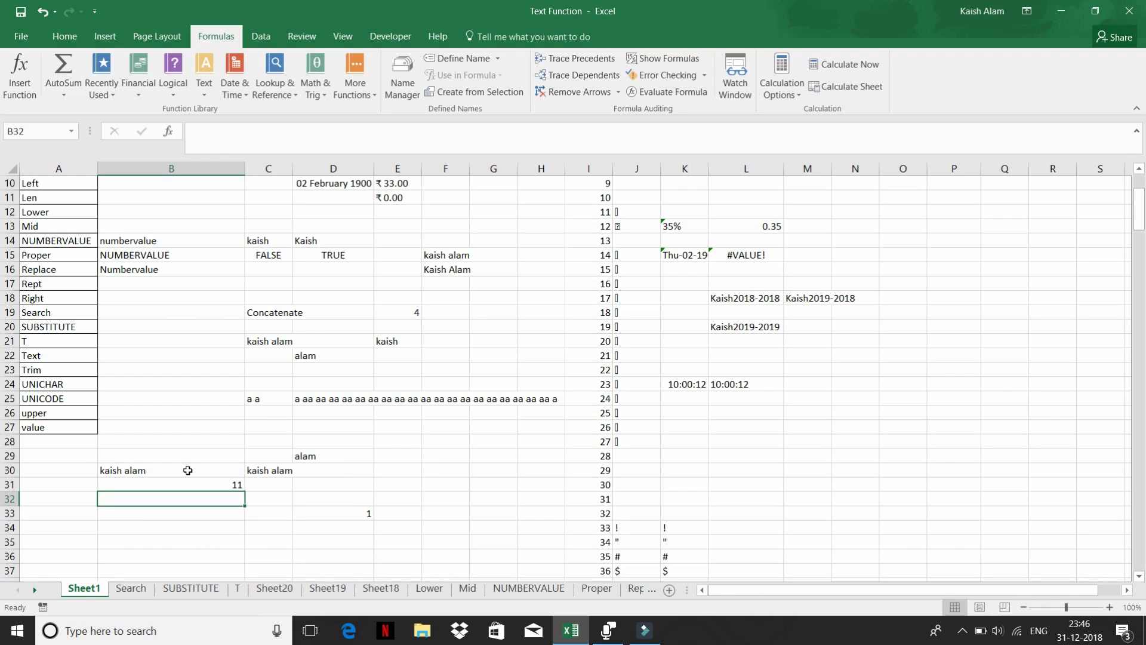
pyautogui.press('Up')
# - Add =LEN(C30) in C31 for the trimmed text, returning 10
pyautogui.press('Right')
pyautogui.write('=')
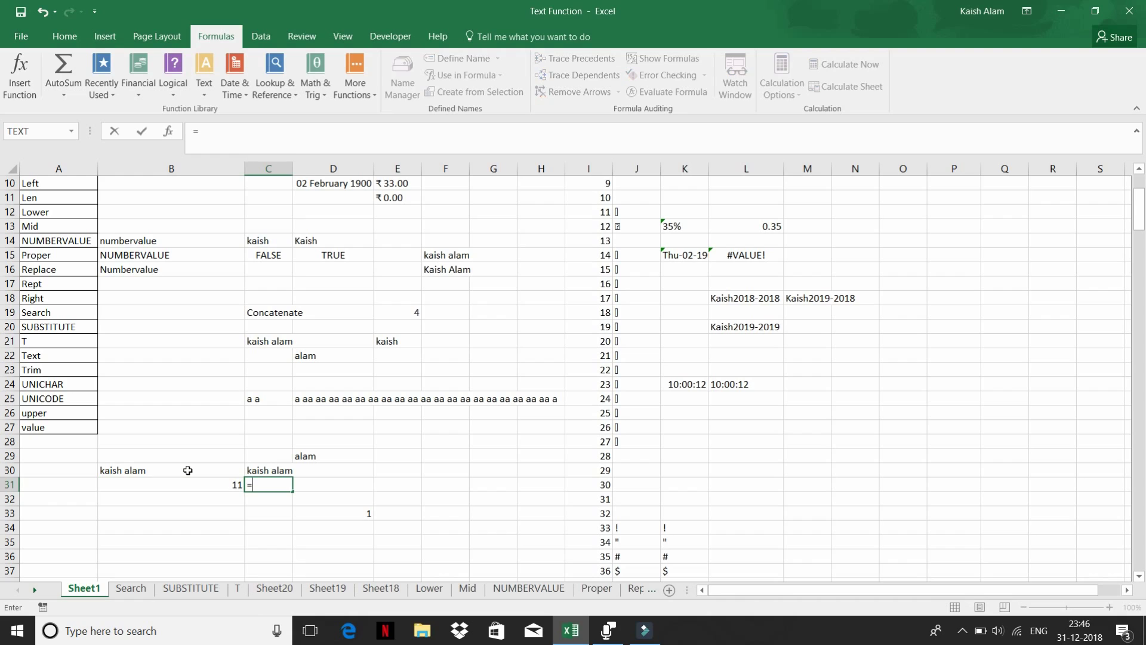
pyautogui.write('lne')
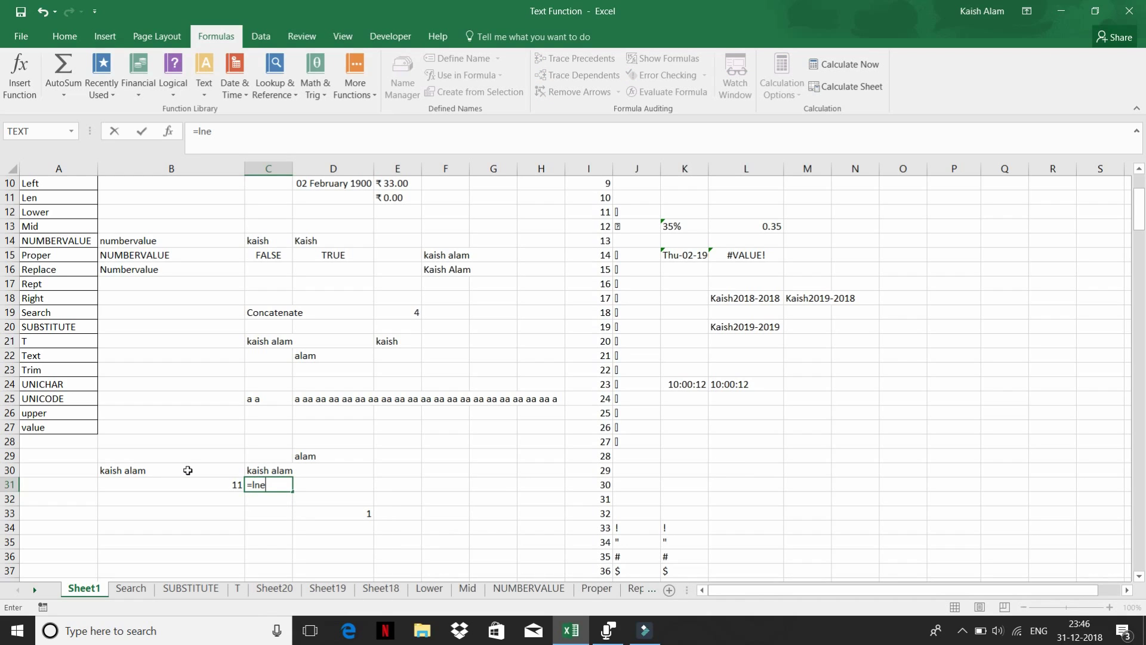
pyautogui.press('BackSpace')
pyautogui.press('BackSpace')
pyautogui.write('e')
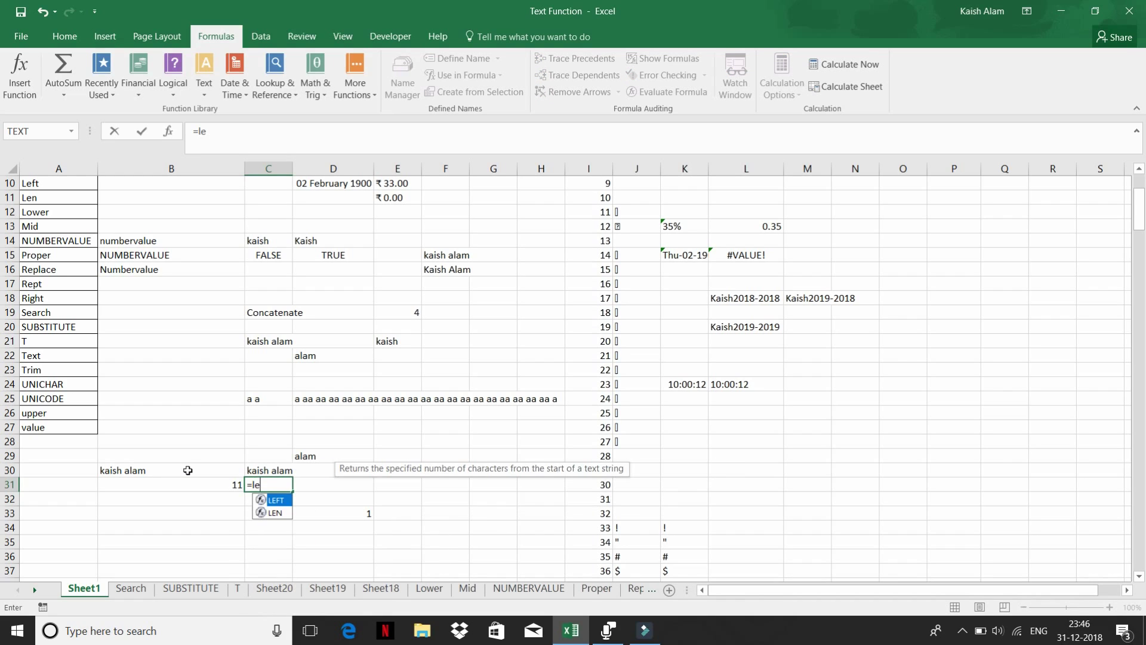
pyautogui.press('Down')
pyautogui.press('Tab')
pyautogui.press('Up')
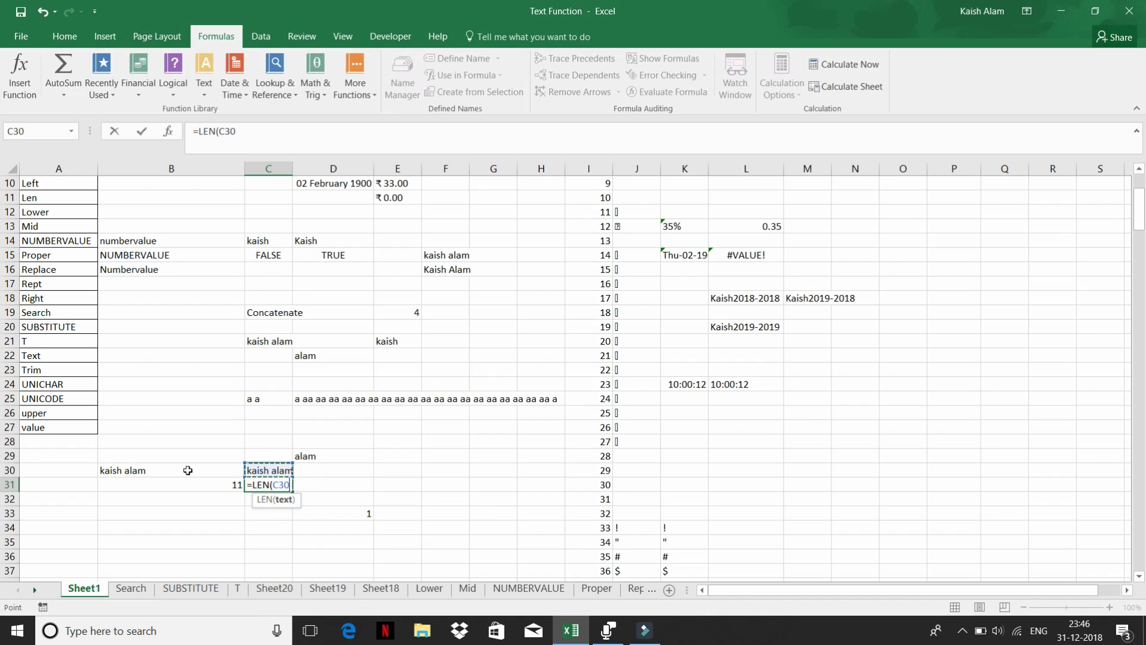
pyautogui.press('Return')
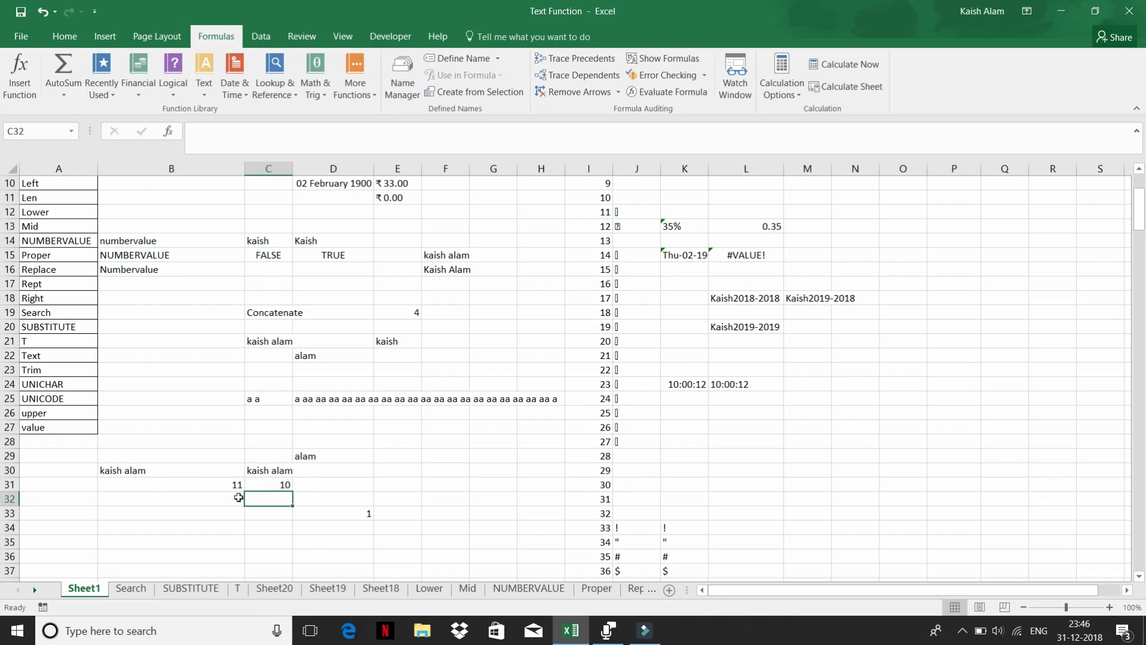
# - Review the TRIM formula in C30 and show the Text function list down to UNICHAR
pyautogui.click(257, 470)
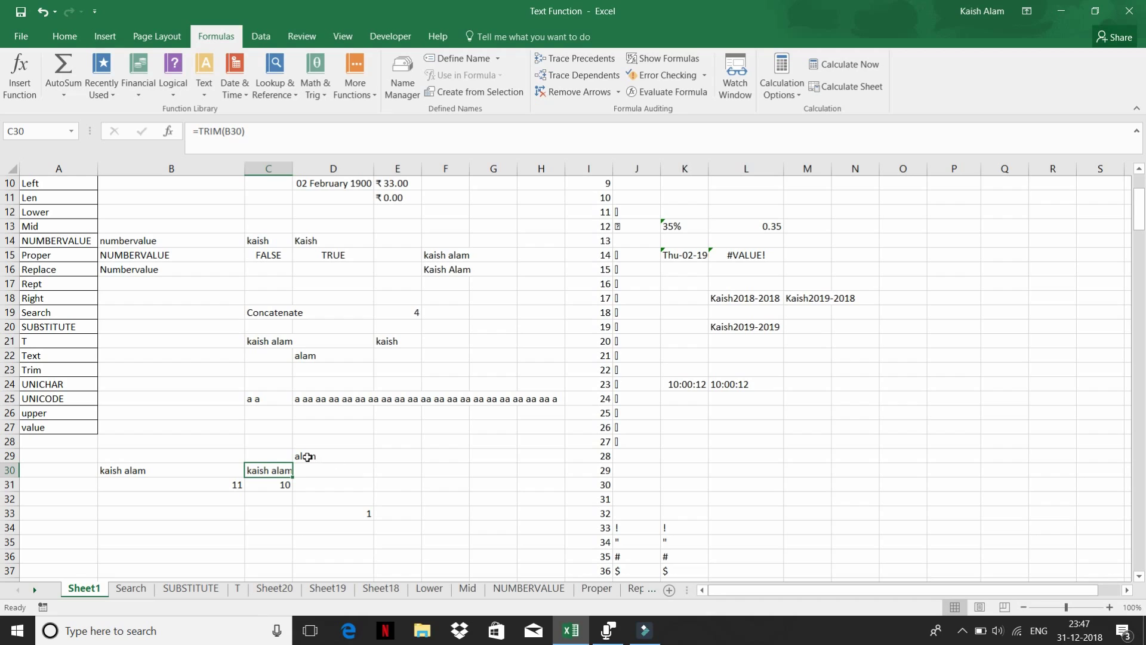
pyautogui.click(210, 93)
pyautogui.scroll(-1, 260, 392)
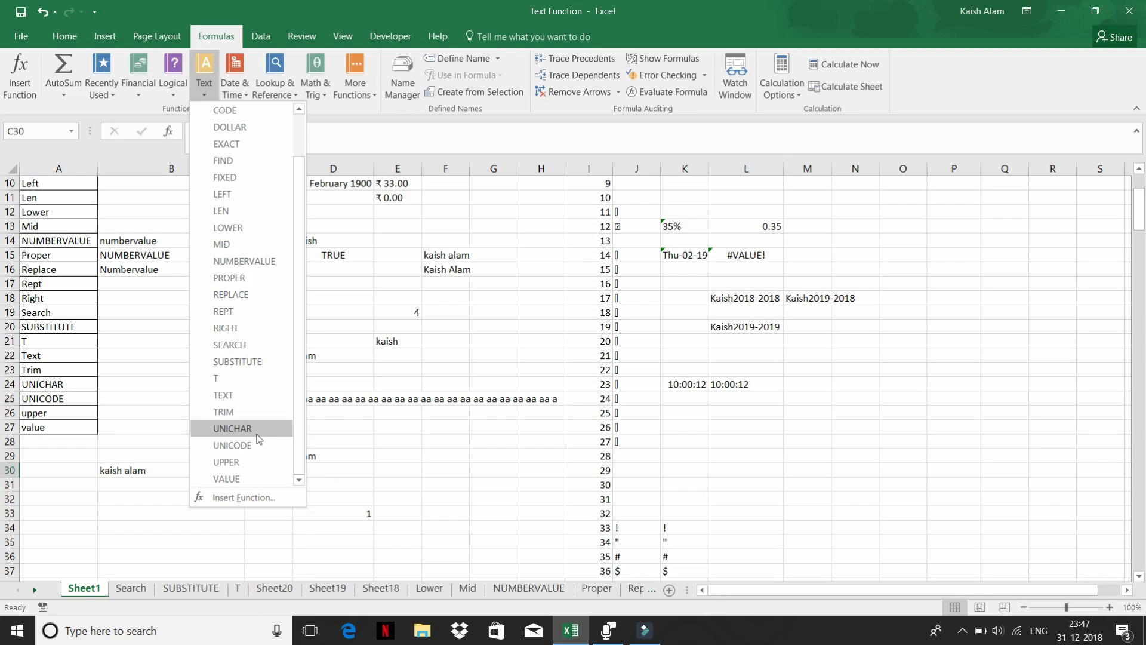
# - Enter 2000 in M22
pyautogui.click(843, 381)
pyautogui.click(825, 358)
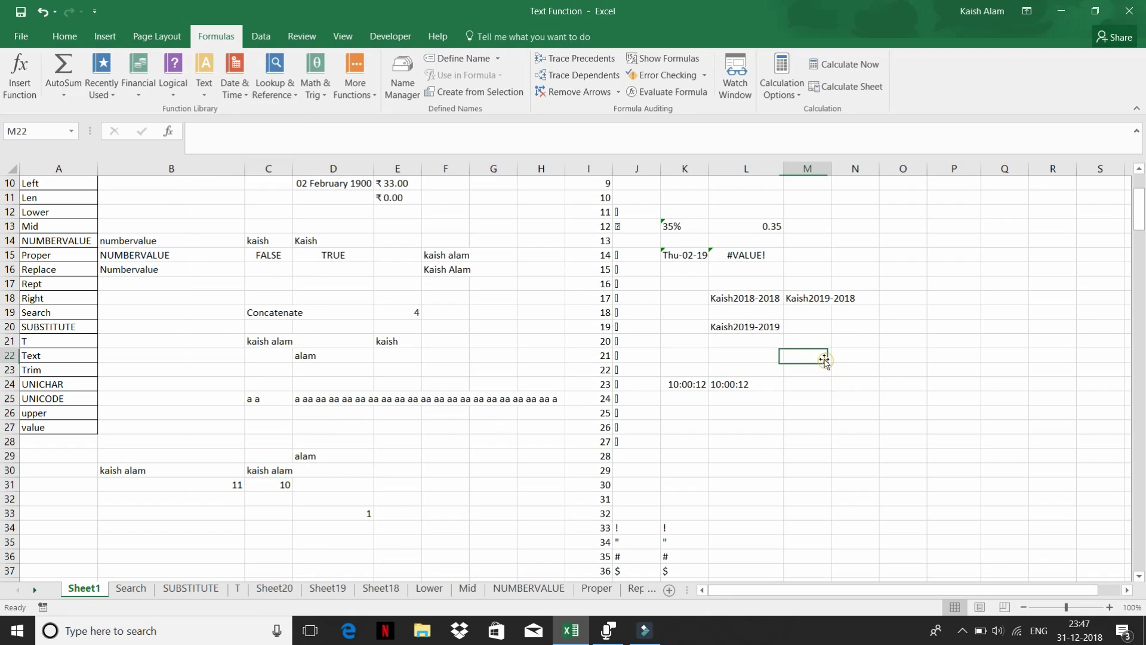
pyautogui.write('2000')
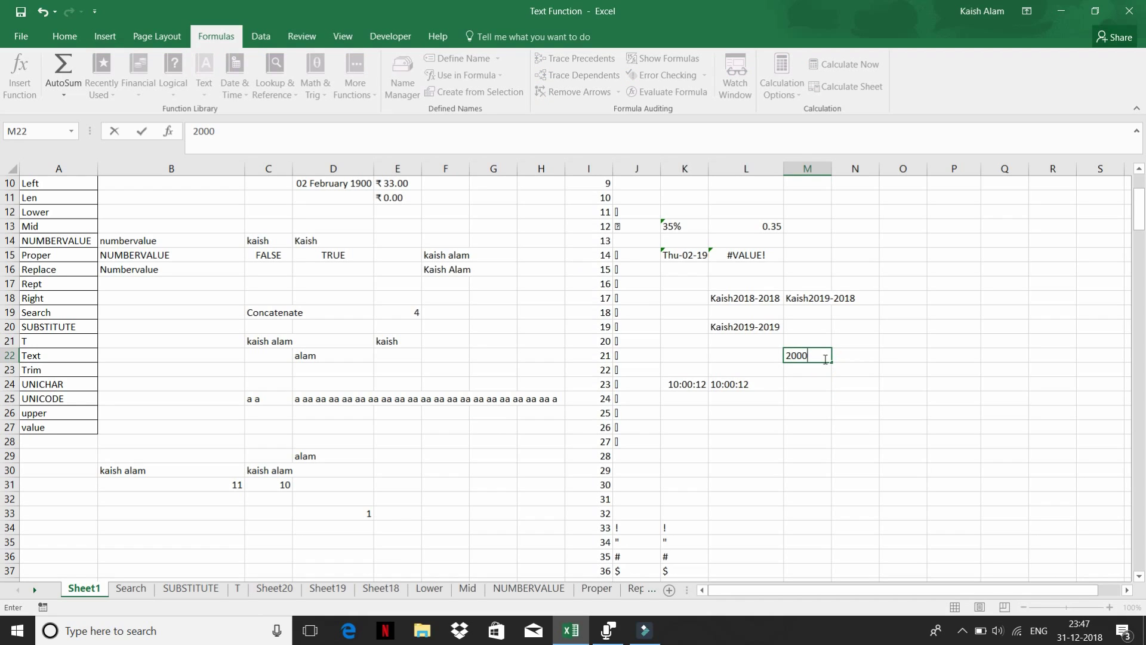
pyautogui.press('Tab')
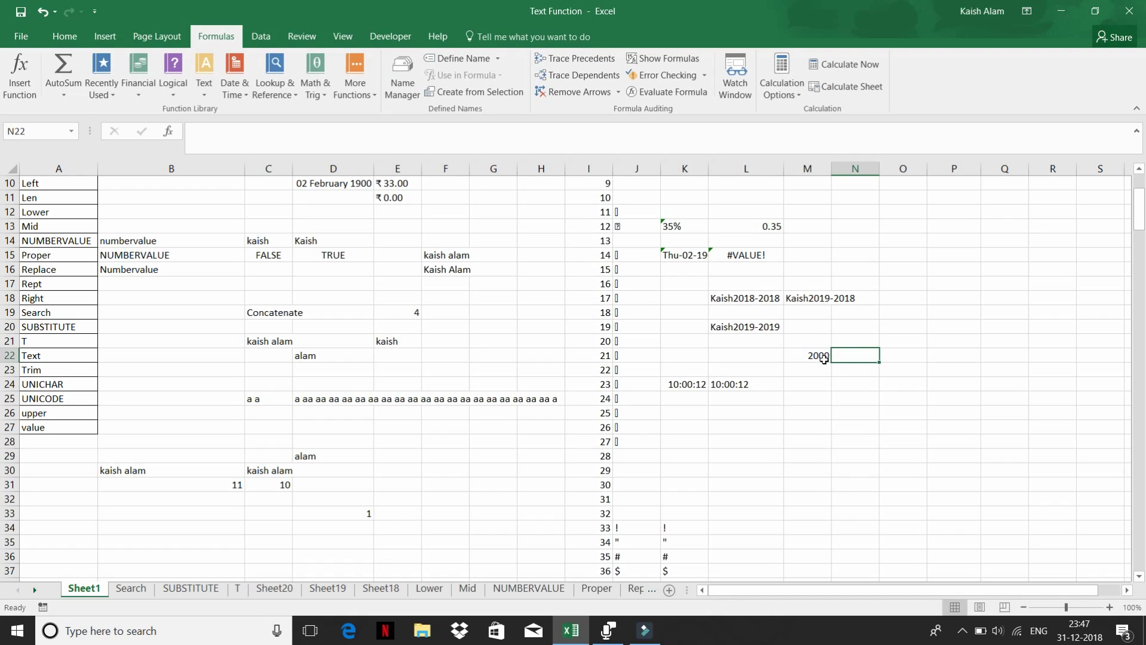
# - Add =UNICHAR(M22) in N22 to show the character for code 2000
pyautogui.write('=')
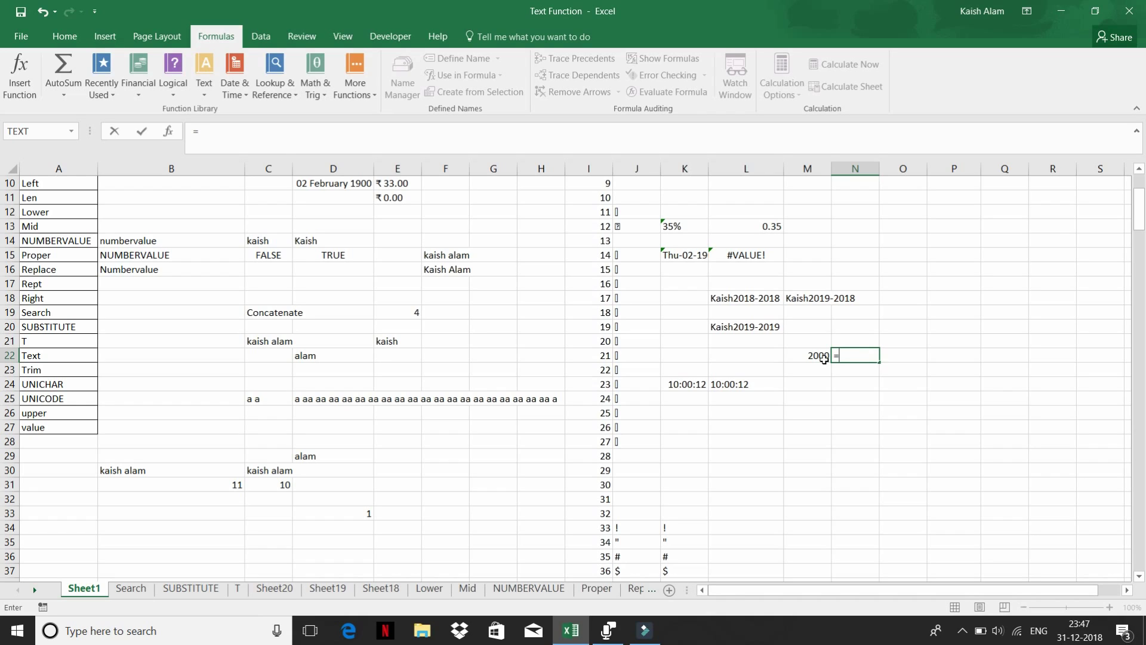
pyautogui.write('un')
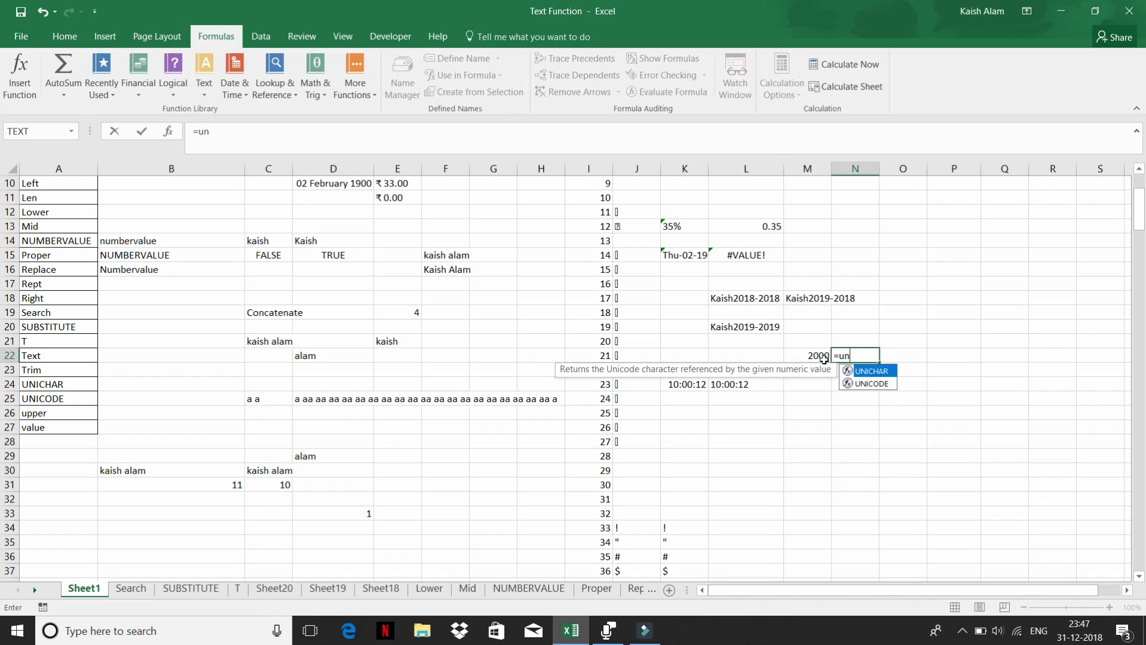
pyautogui.press('Tab')
pyautogui.click(824, 359)
pyautogui.write(')')
pyautogui.press('Return')
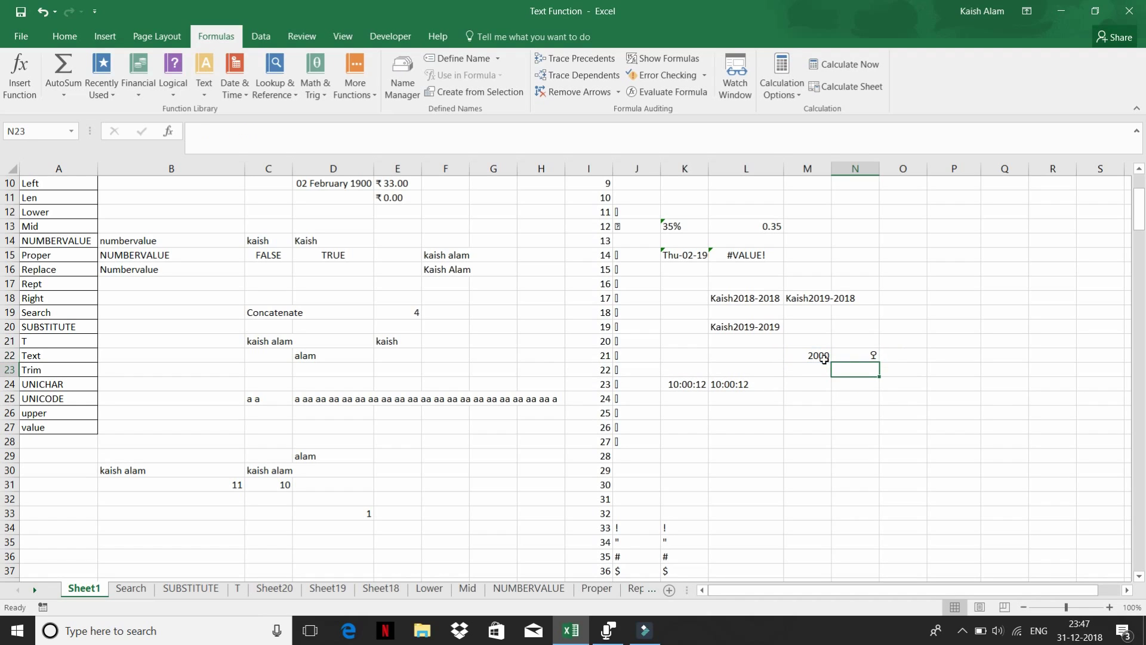
pyautogui.click(863, 354)
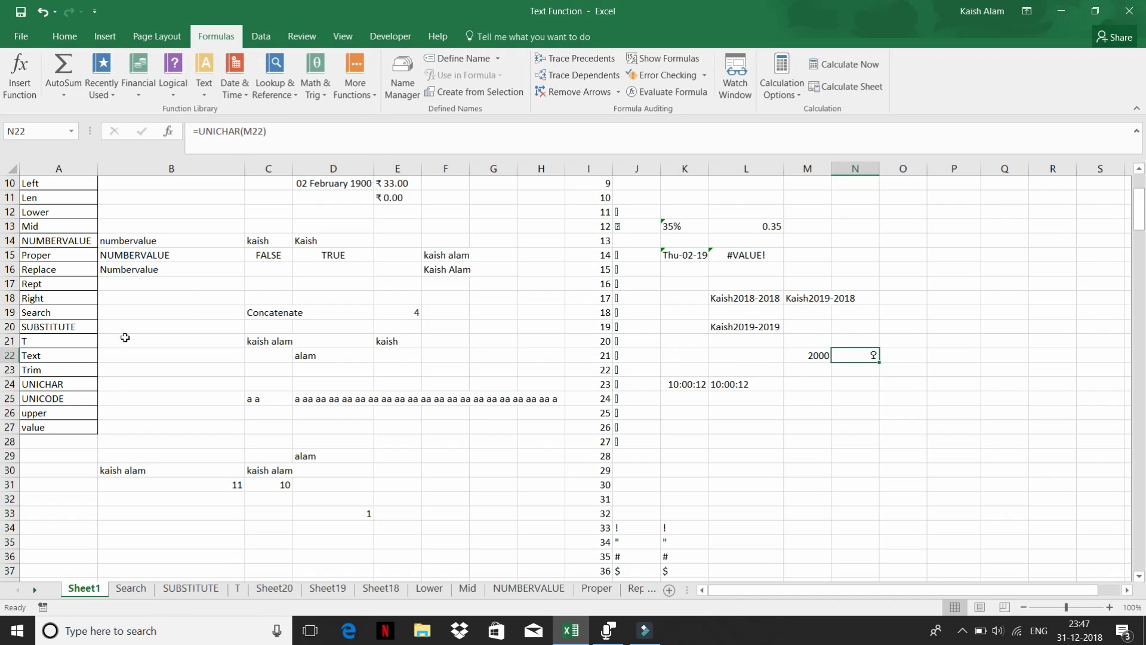
pyautogui.click(207, 87)
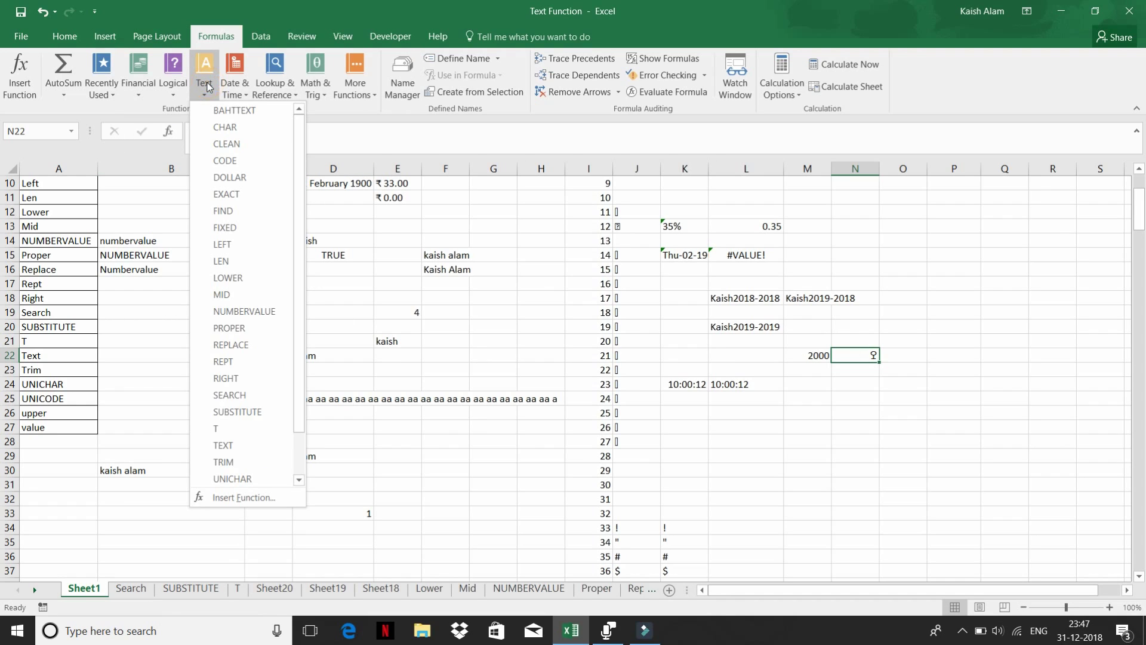
pyautogui.scroll(-1, 254, 418)
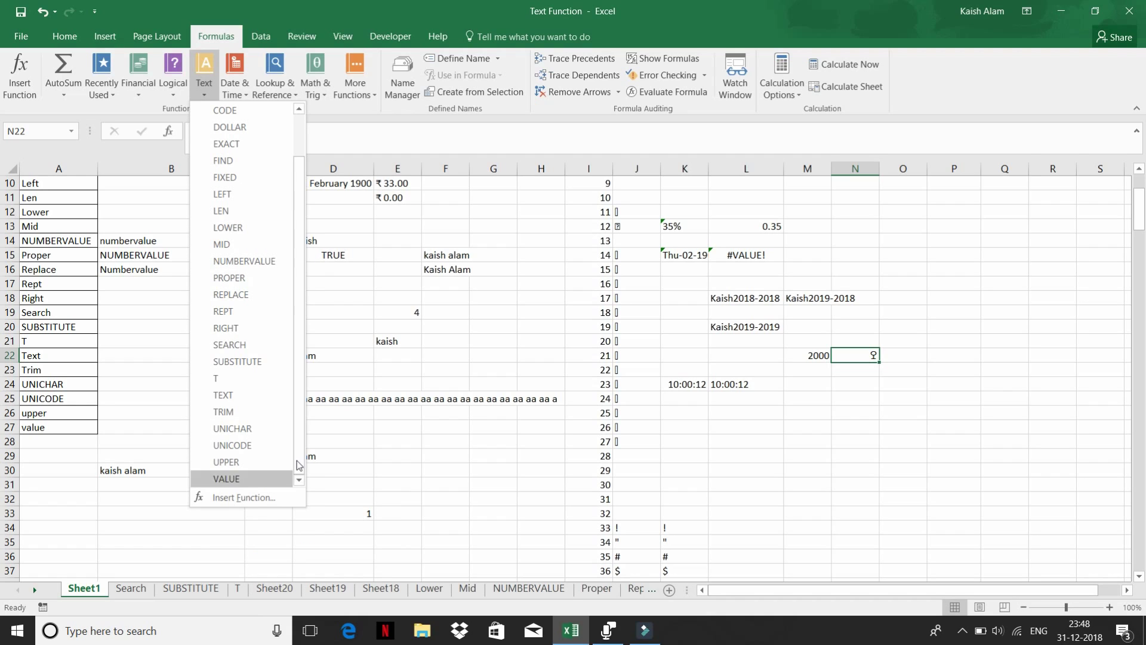
# - Enter '98147 in L27 so the number is stored as text
pyautogui.click(439, 445)
pyautogui.click(742, 427)
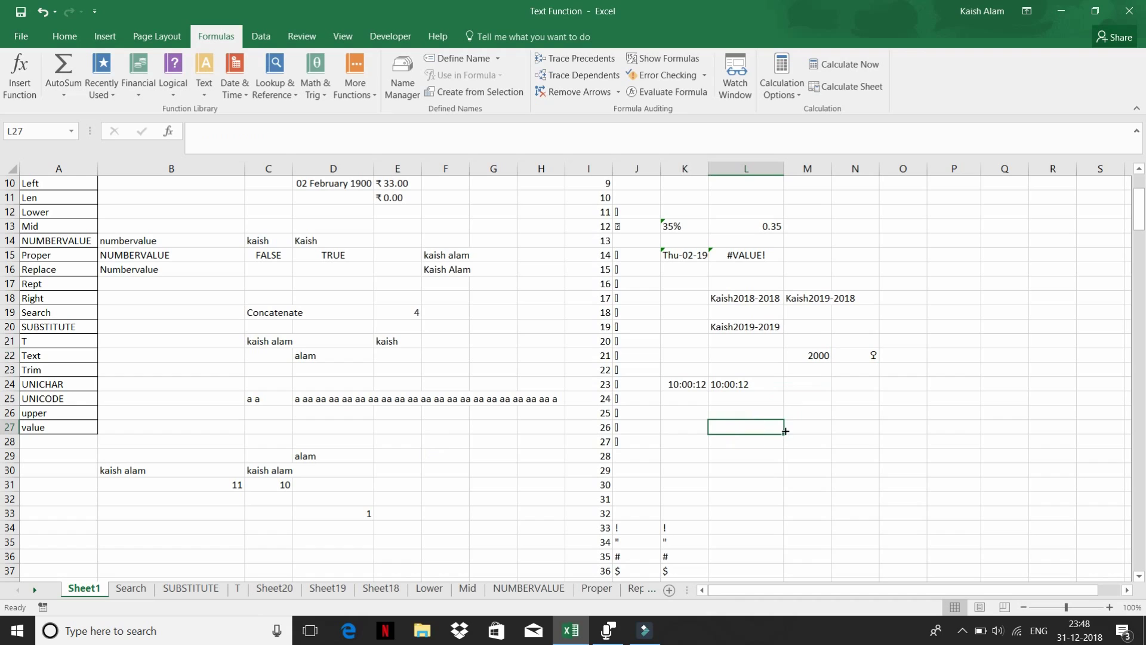
pyautogui.write(';')
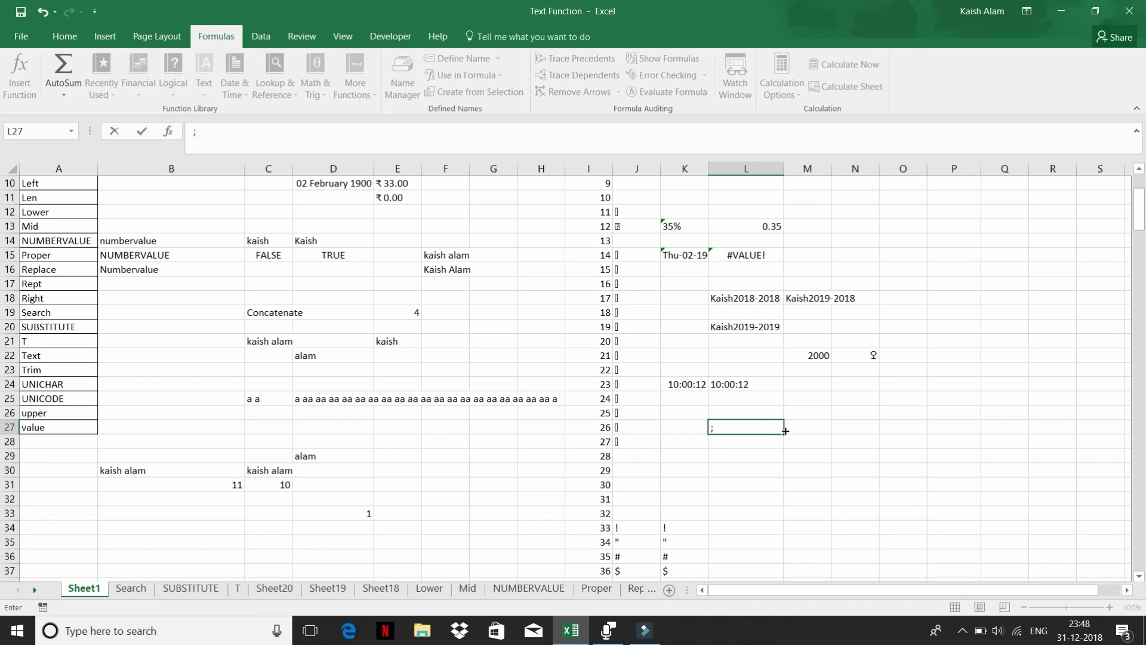
pyautogui.press('BackSpace')
pyautogui.write("'98147")
pyautogui.press('Return')
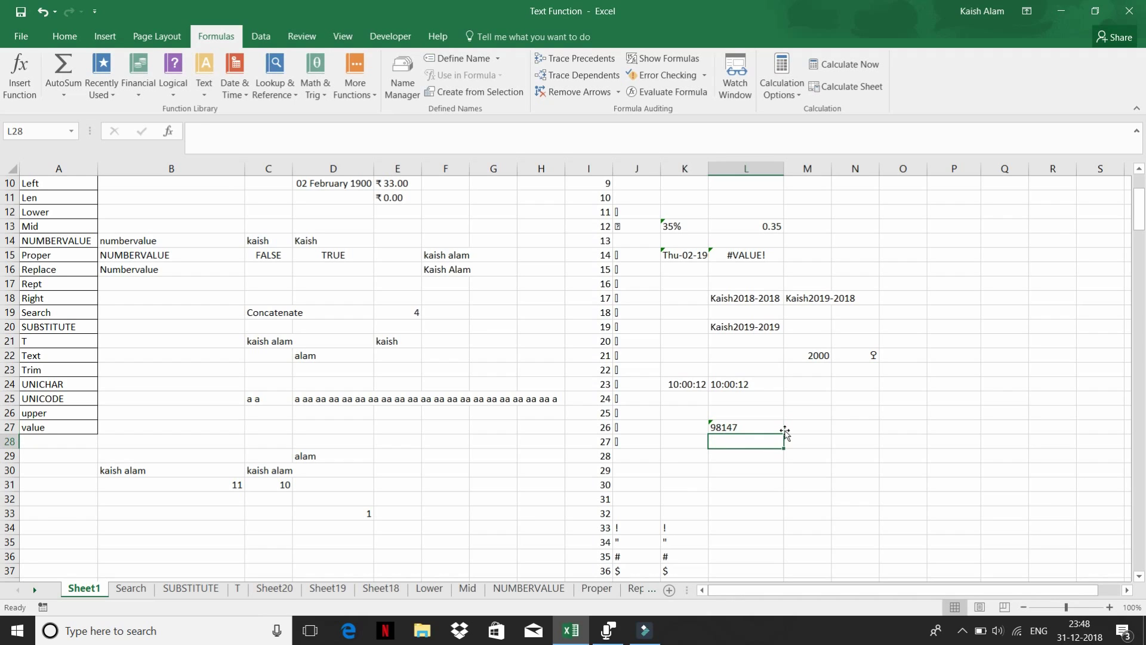
# - Add =VALUE(L27) in M27 to convert the text back to the number 98147
pyautogui.press('Up')
pyautogui.press('Right')
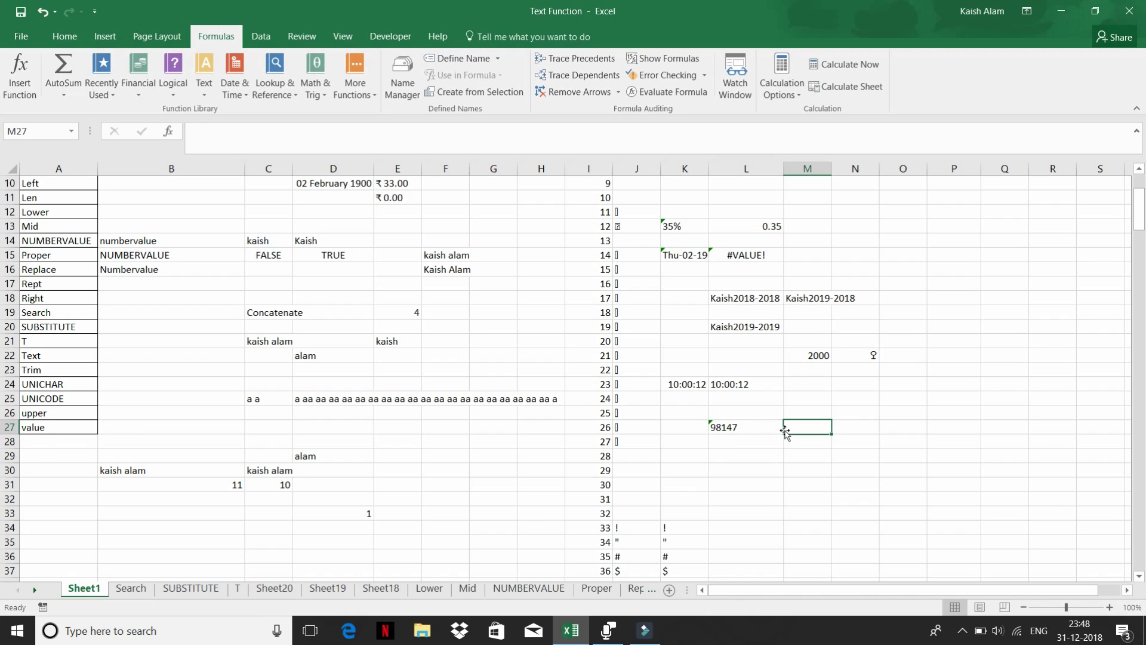
pyautogui.write('=valu')
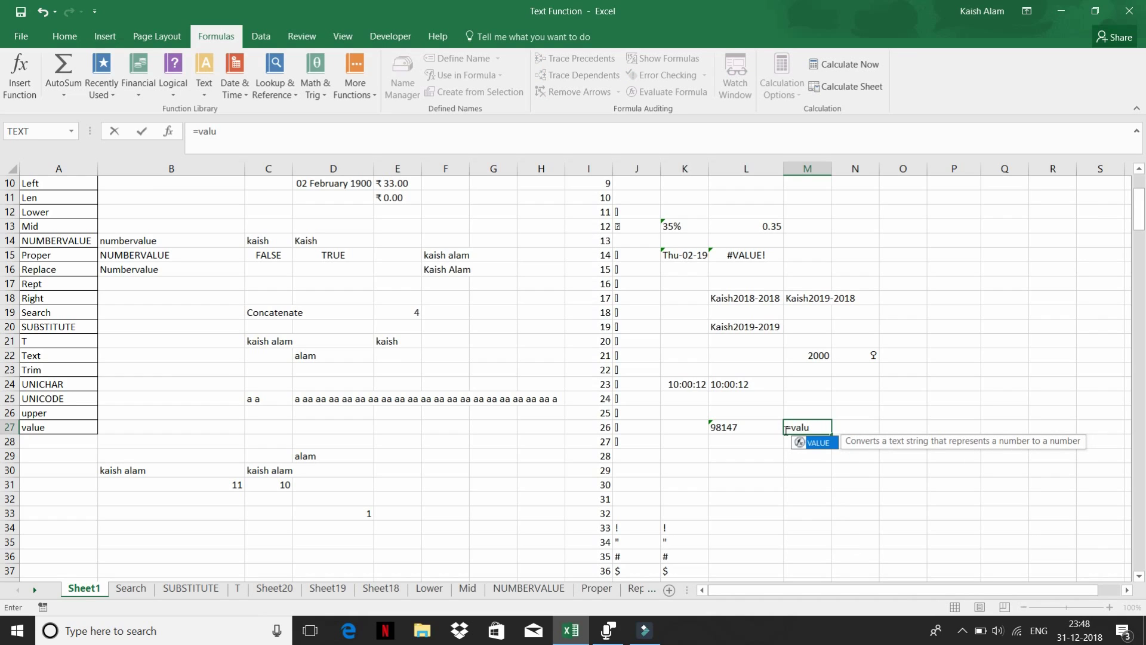
pyautogui.press('Tab')
pyautogui.write('L27')
pyautogui.press('Return')
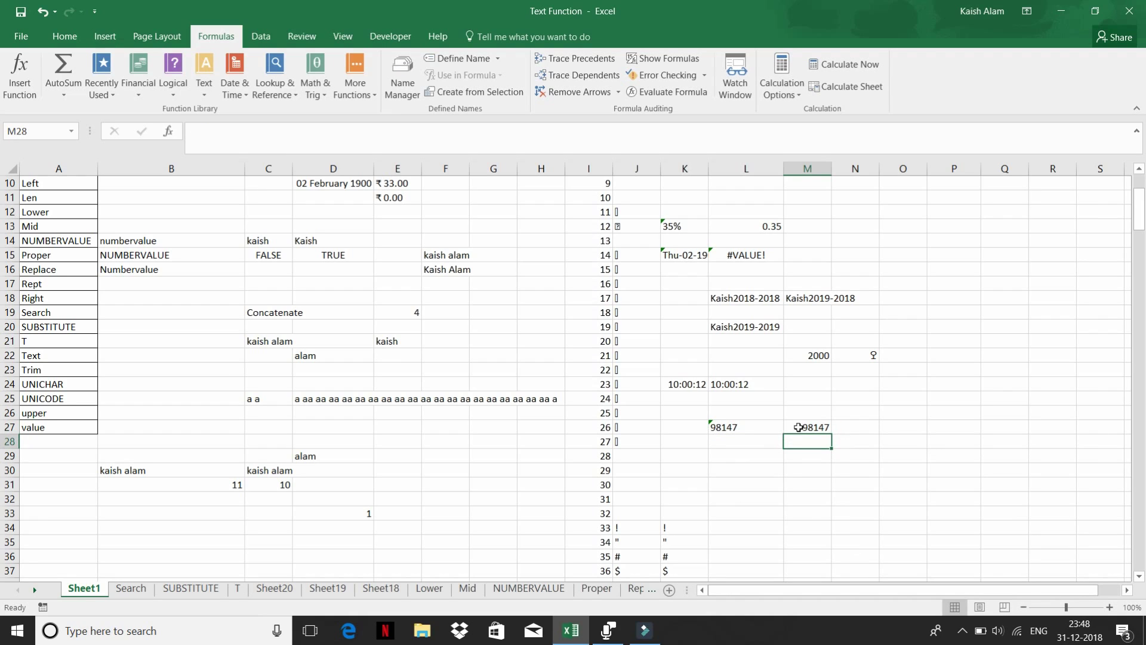
pyautogui.click(814, 422)
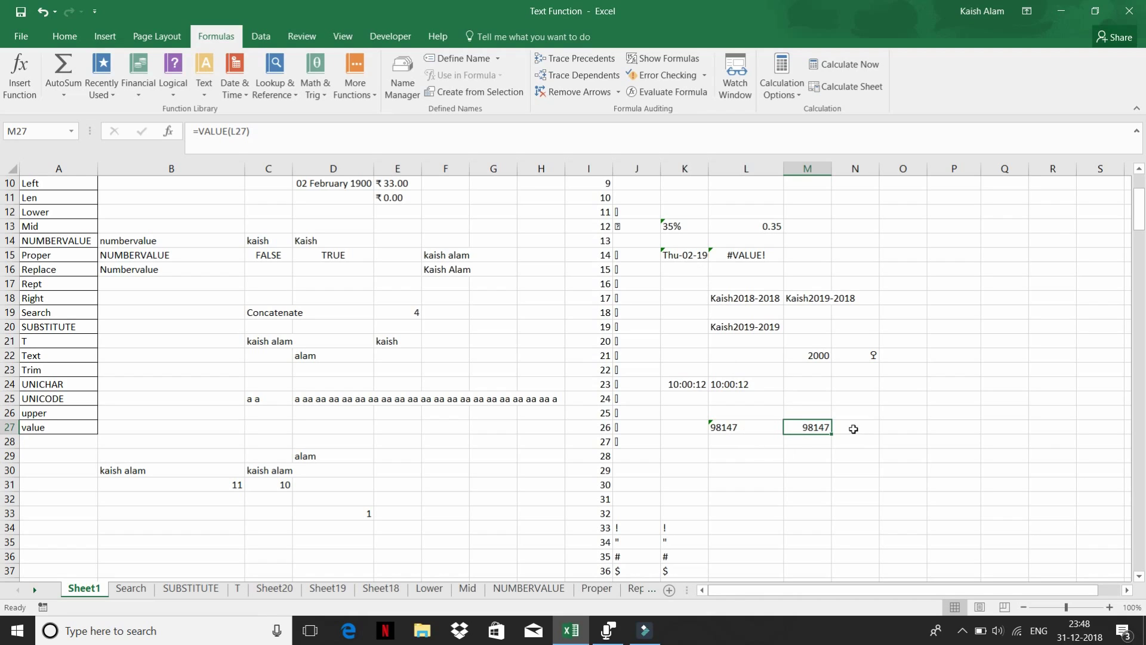
pyautogui.click(722, 426)
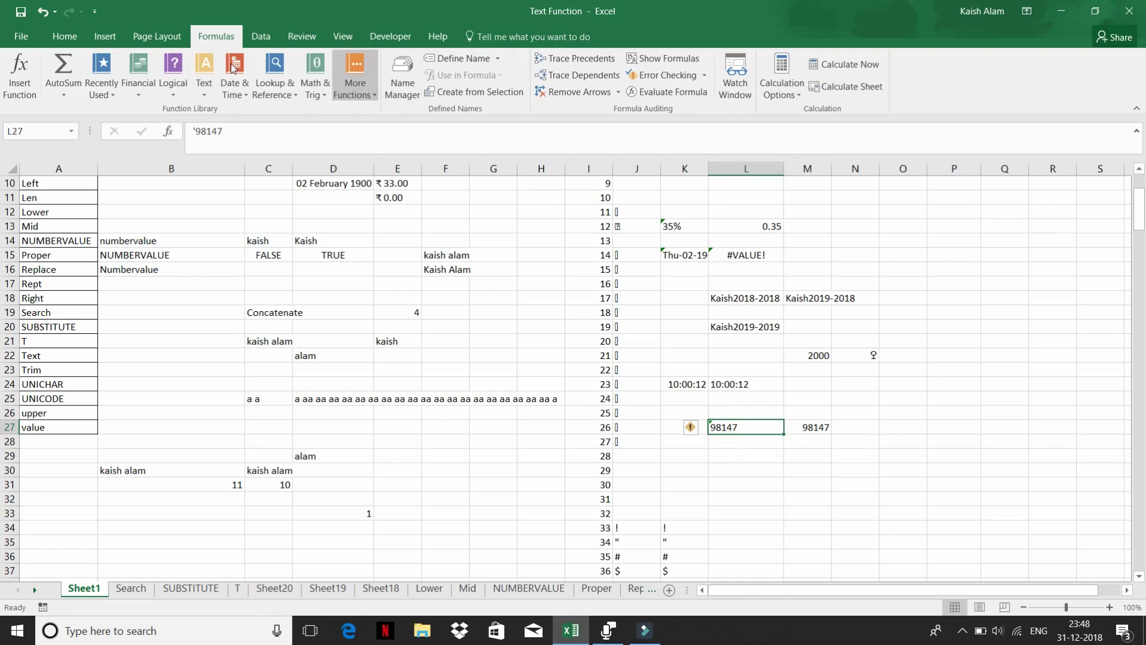
# - Apply a number format to L27 from the Home tab's number format list
pyautogui.click(66, 37)
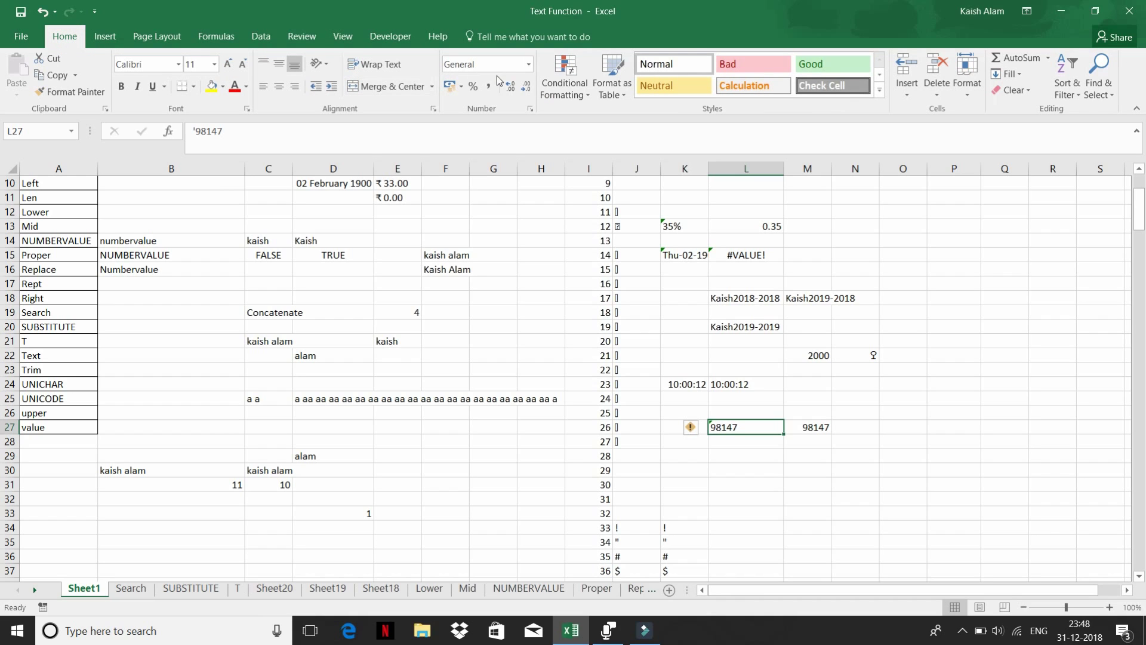
pyautogui.click(529, 64)
pyautogui.click(517, 246)
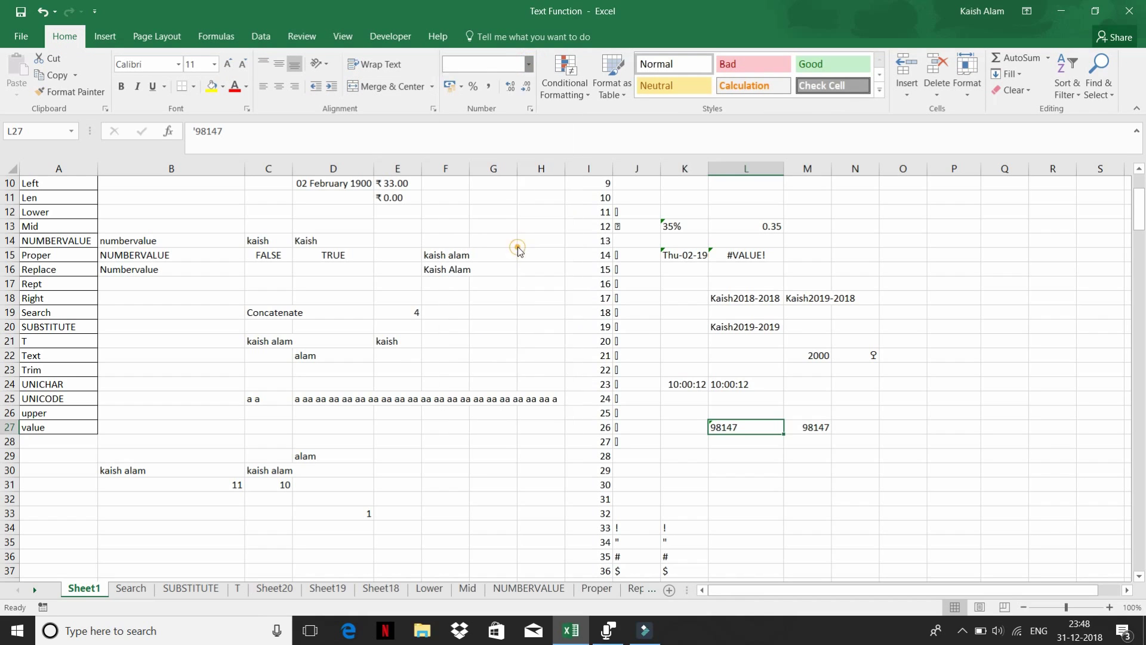
# - Format M27 with Percent Style so it displays 9814700%
pyautogui.click(827, 426)
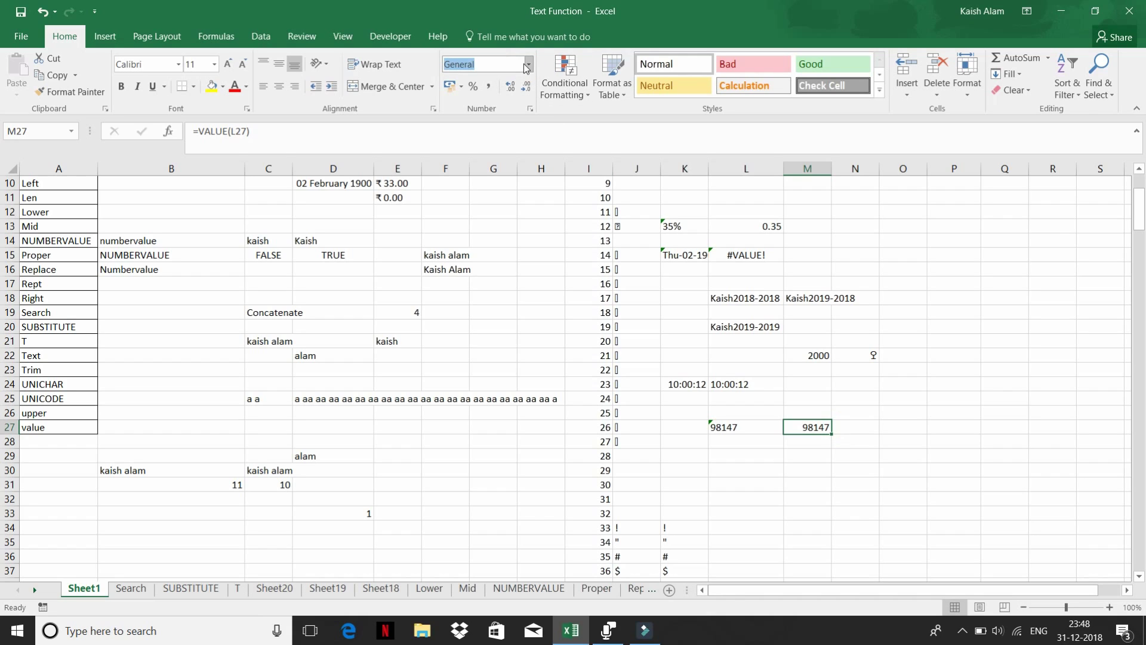
pyautogui.click(473, 87)
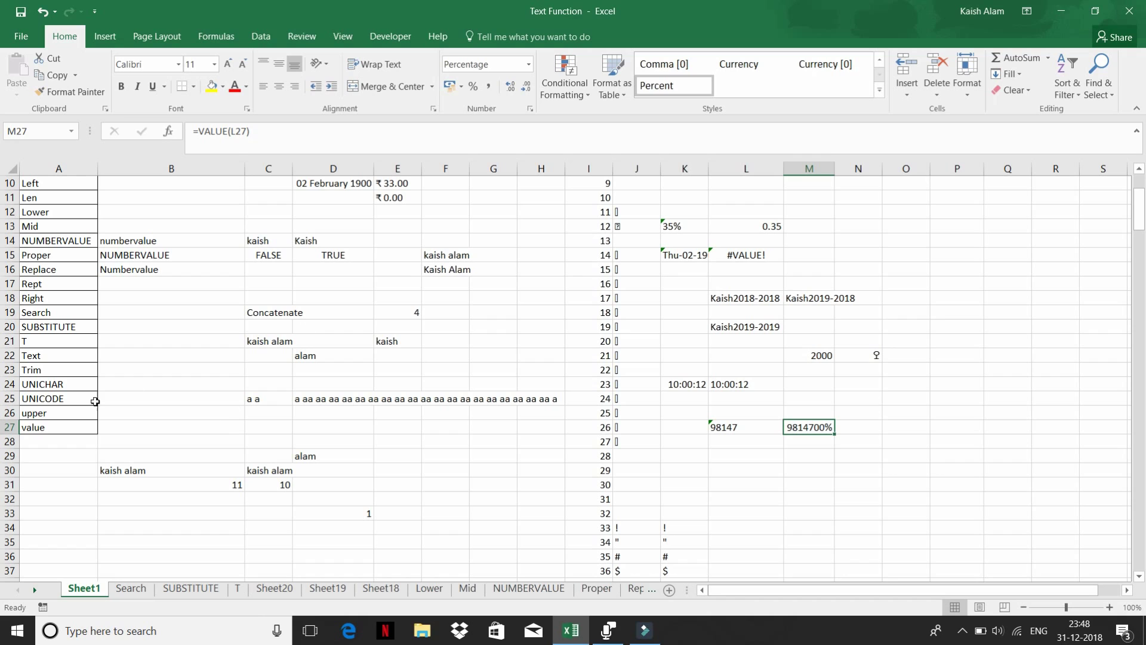
pyautogui.scroll(-5, 133, 354)
pyautogui.scroll(8, 150, 343)
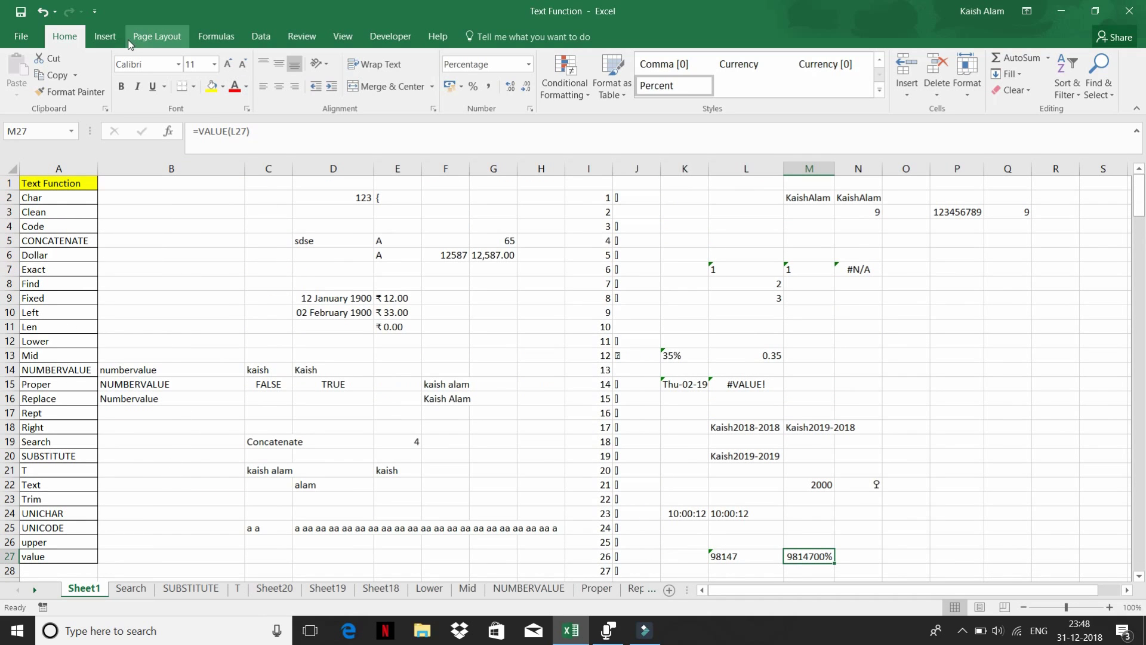
# - Browse the Formulas Text function list and close it again
pyautogui.click(210, 38)
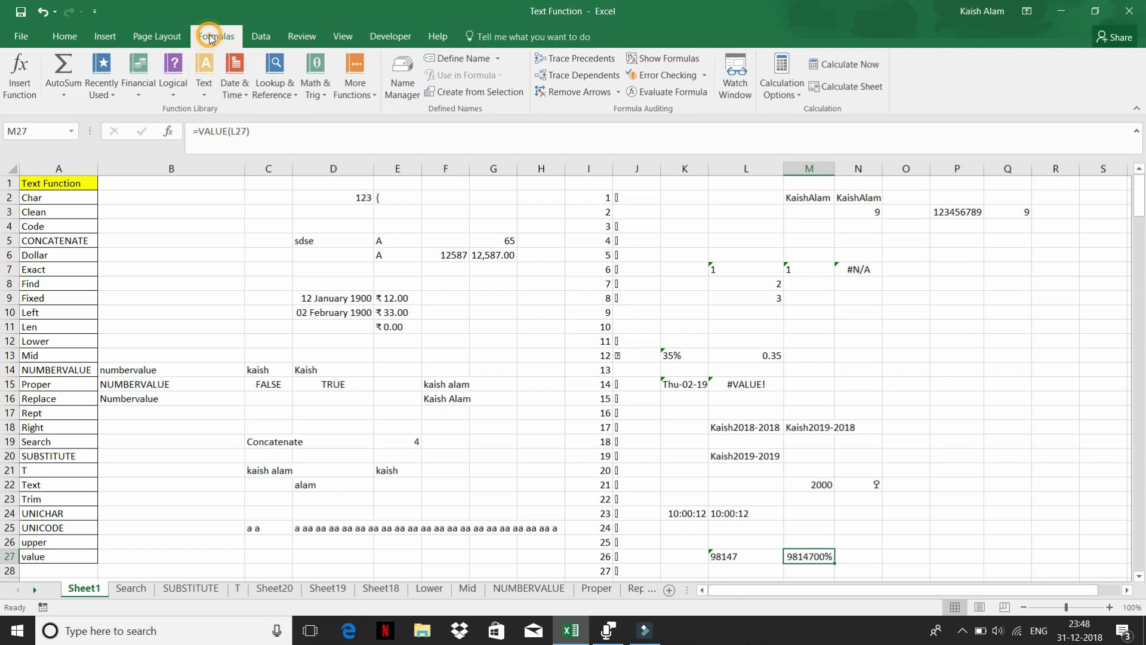
pyautogui.click(207, 96)
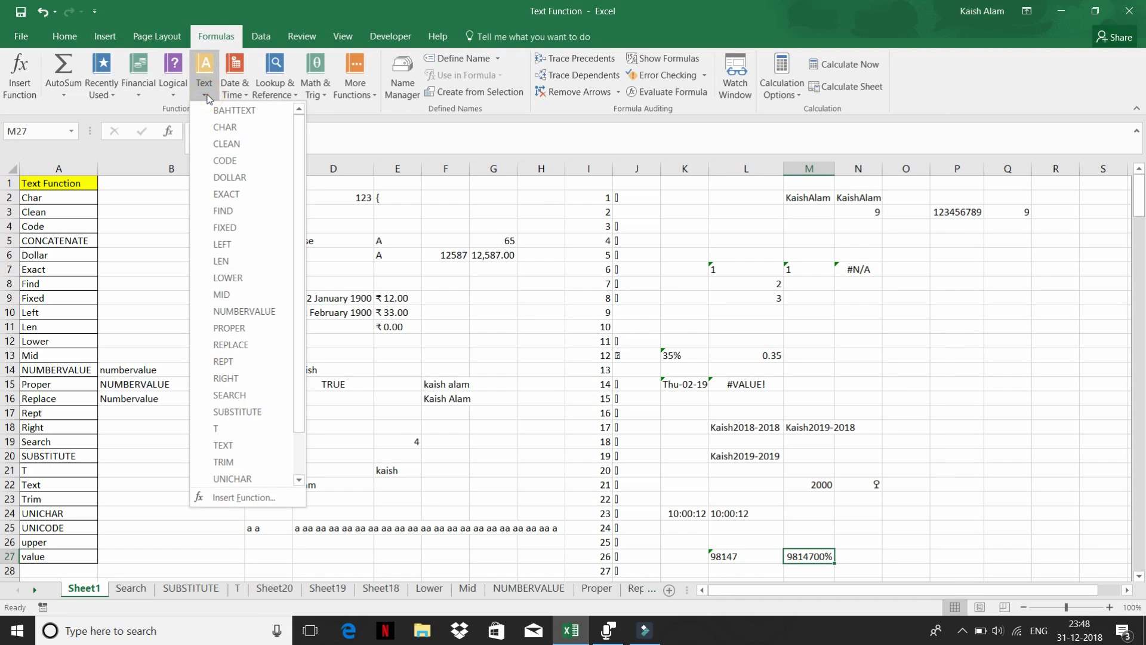
pyautogui.scroll(-1, 243, 349)
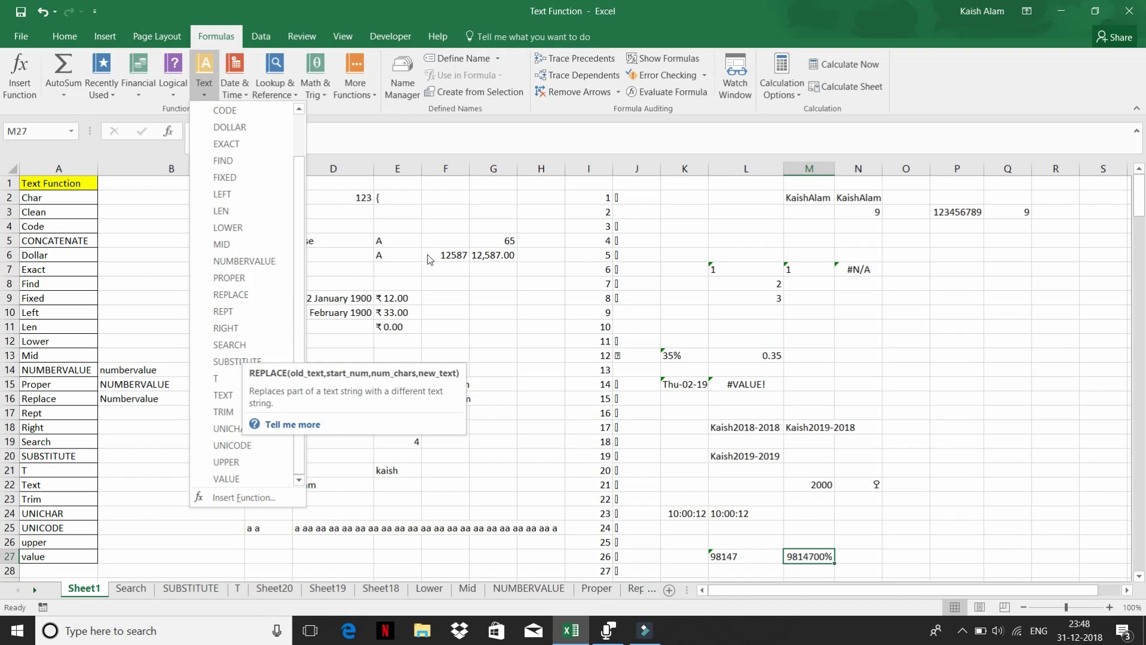
pyautogui.click(513, 222)
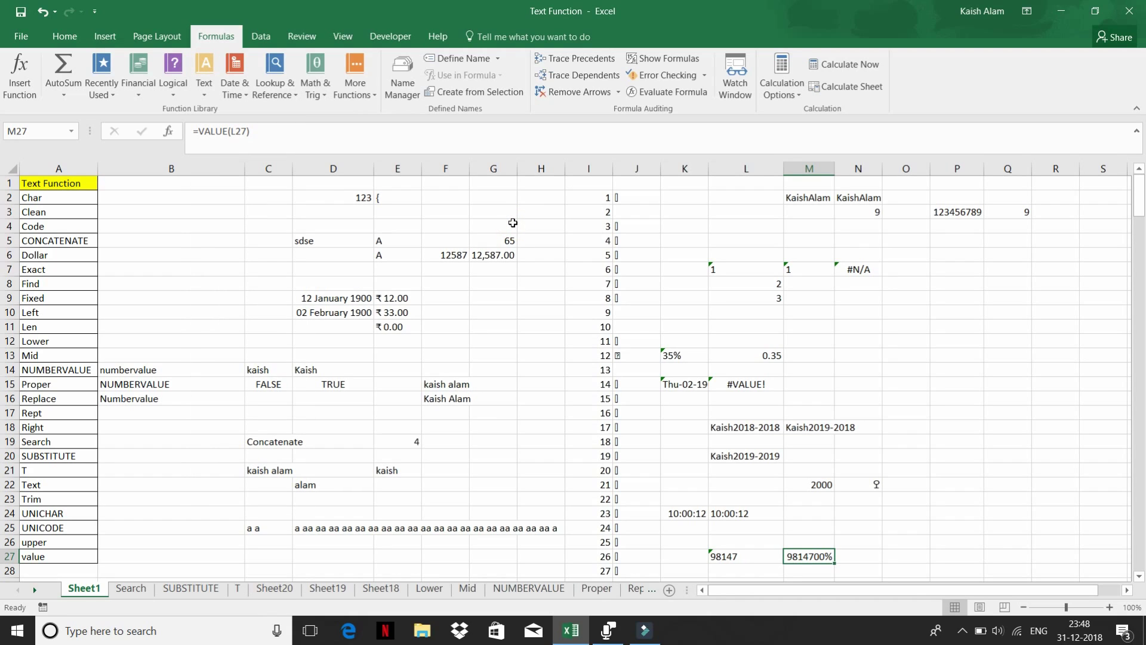